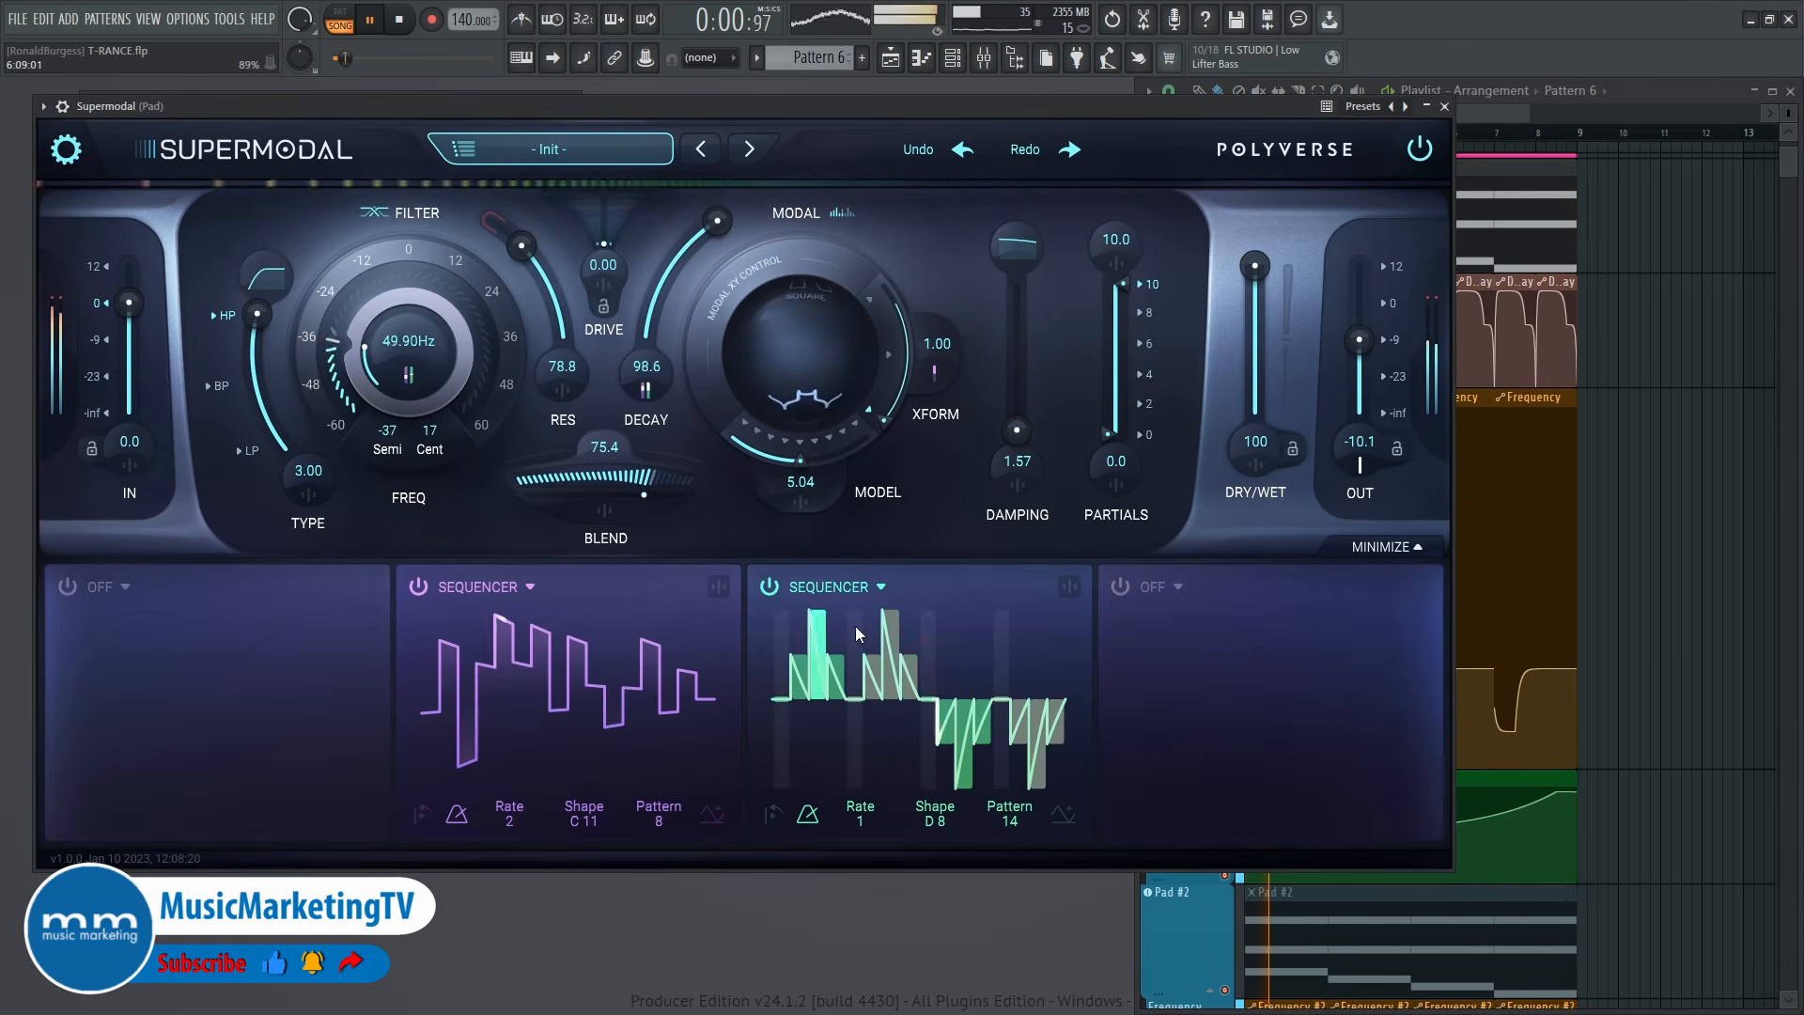
Examine the modulation assigned to XForm, filter frequency and output in Supermodal during playback, then stop playback.
left_click(936, 369)
left_click(406, 377)
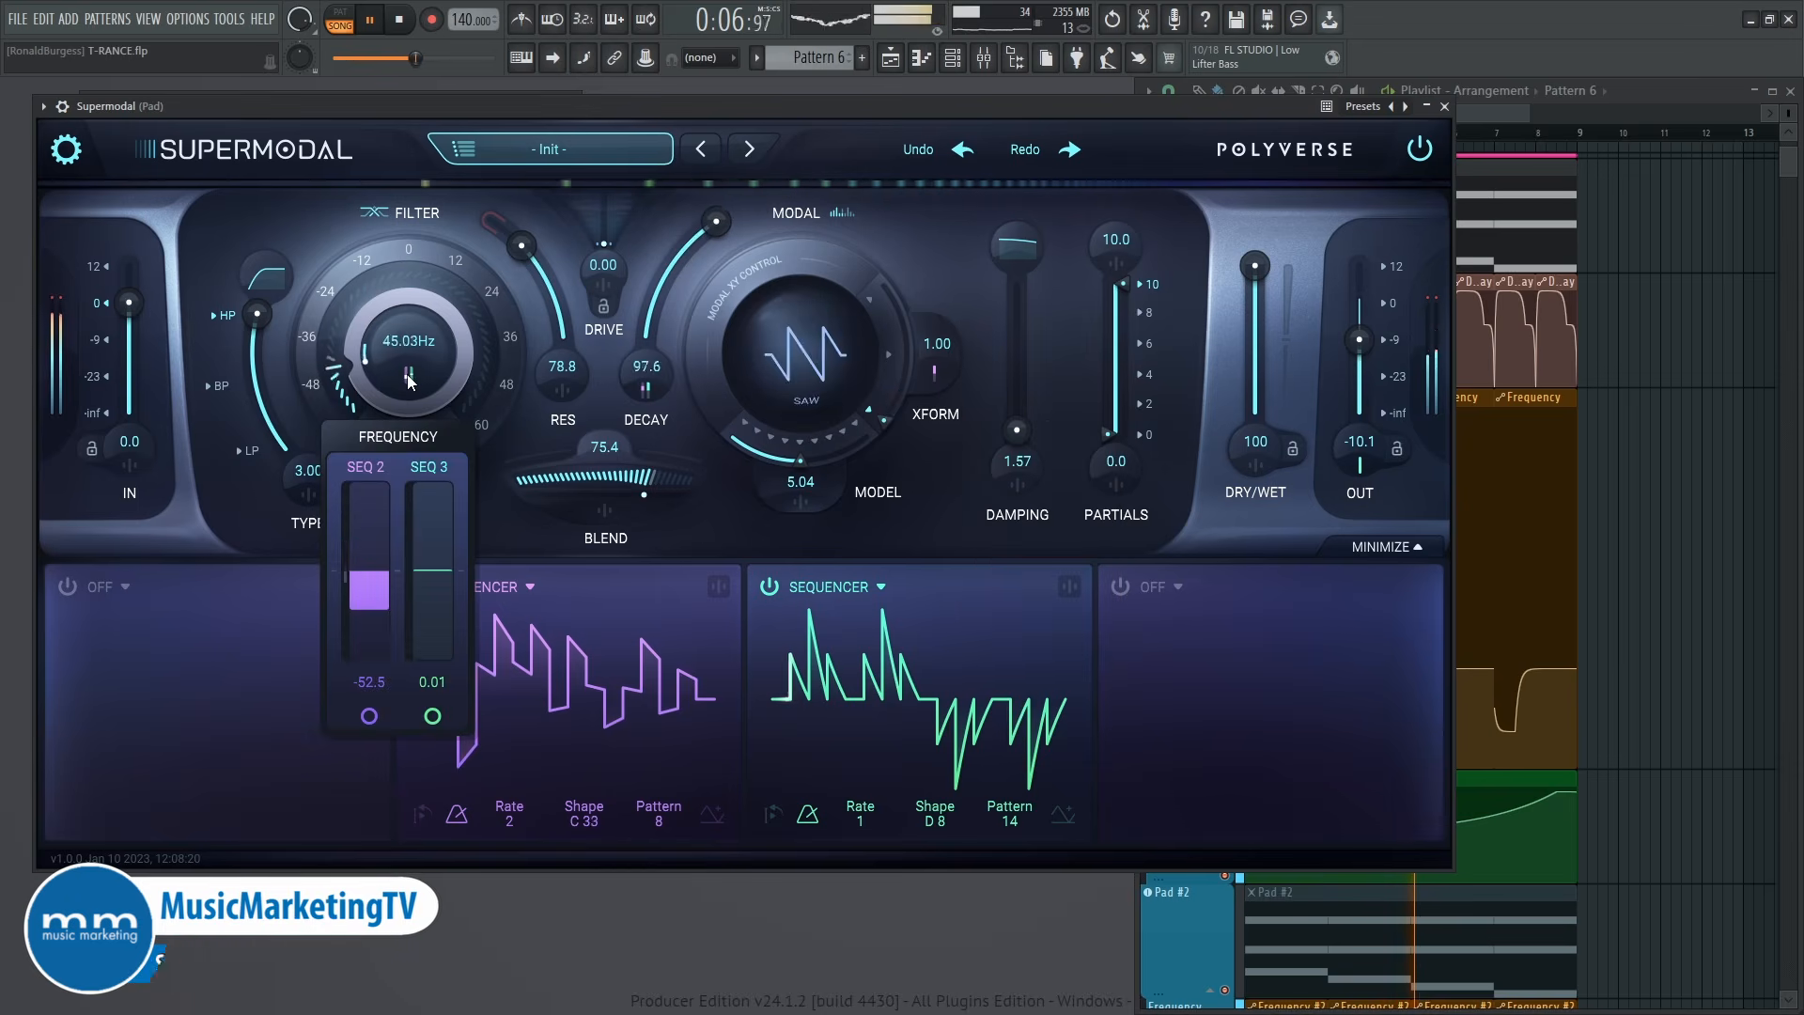
left_click(1364, 461)
left_click(1243, 526)
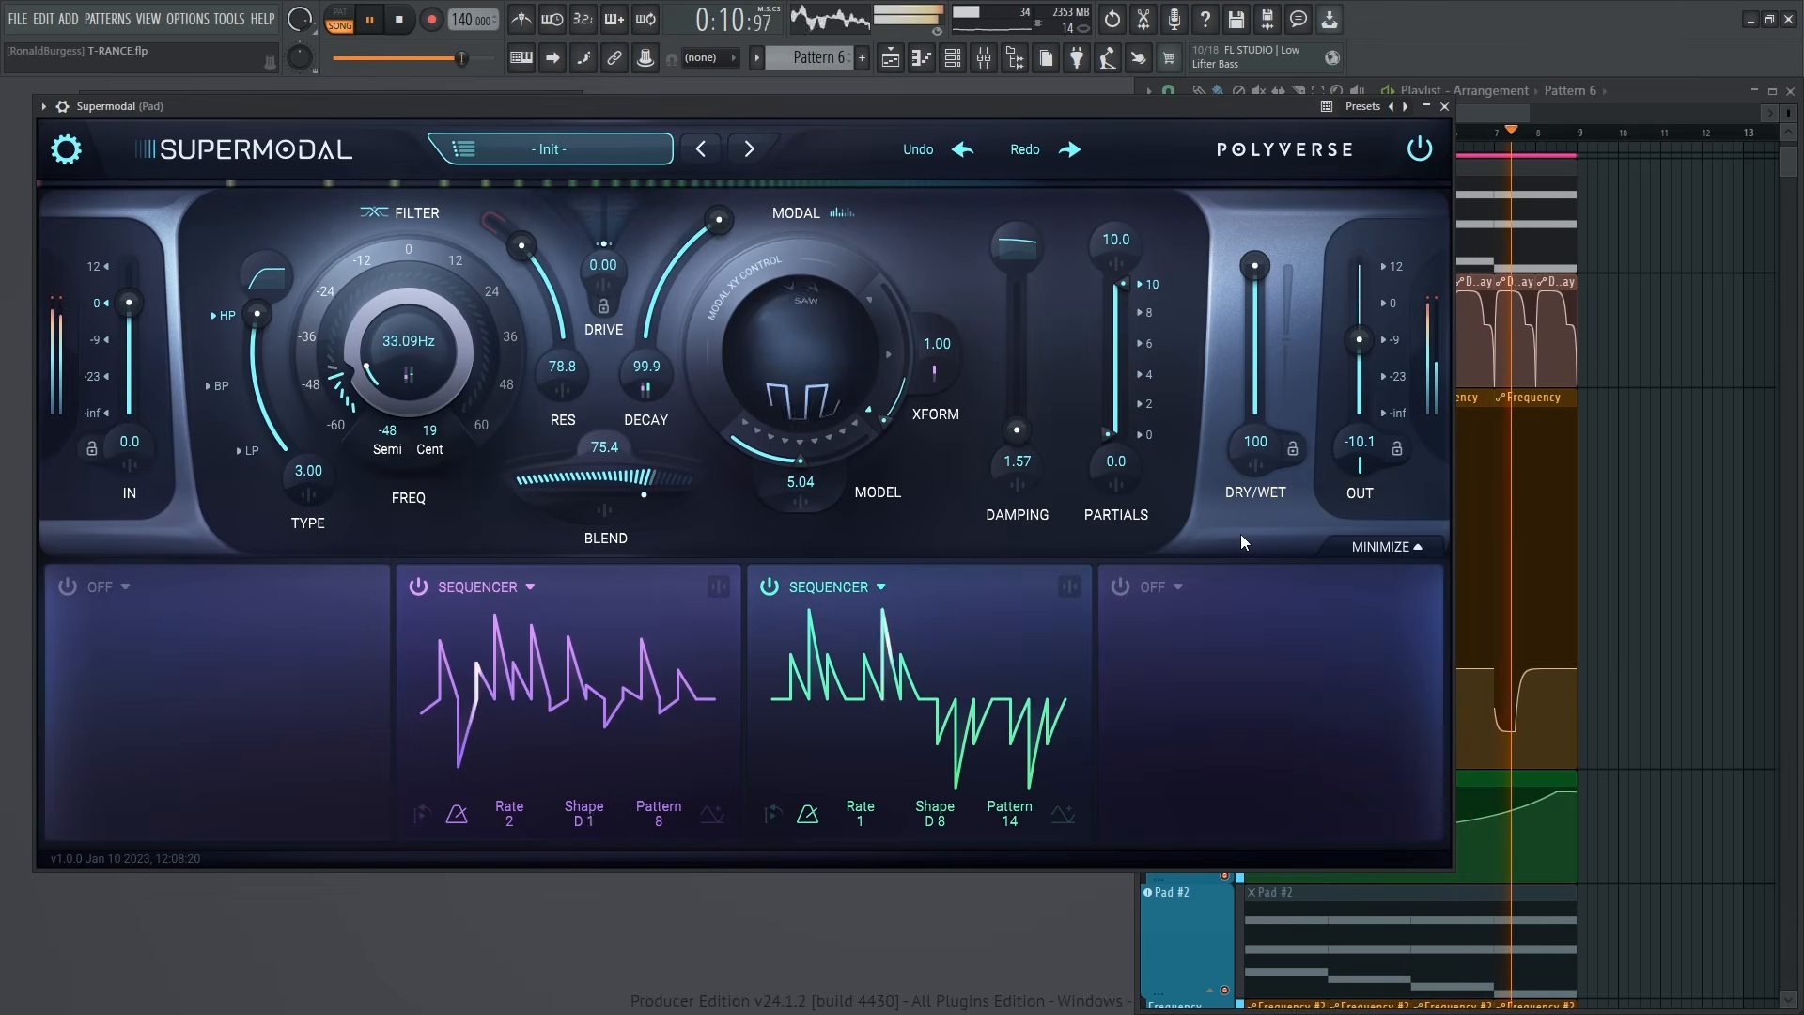
left_click(1444, 106)
key("space")
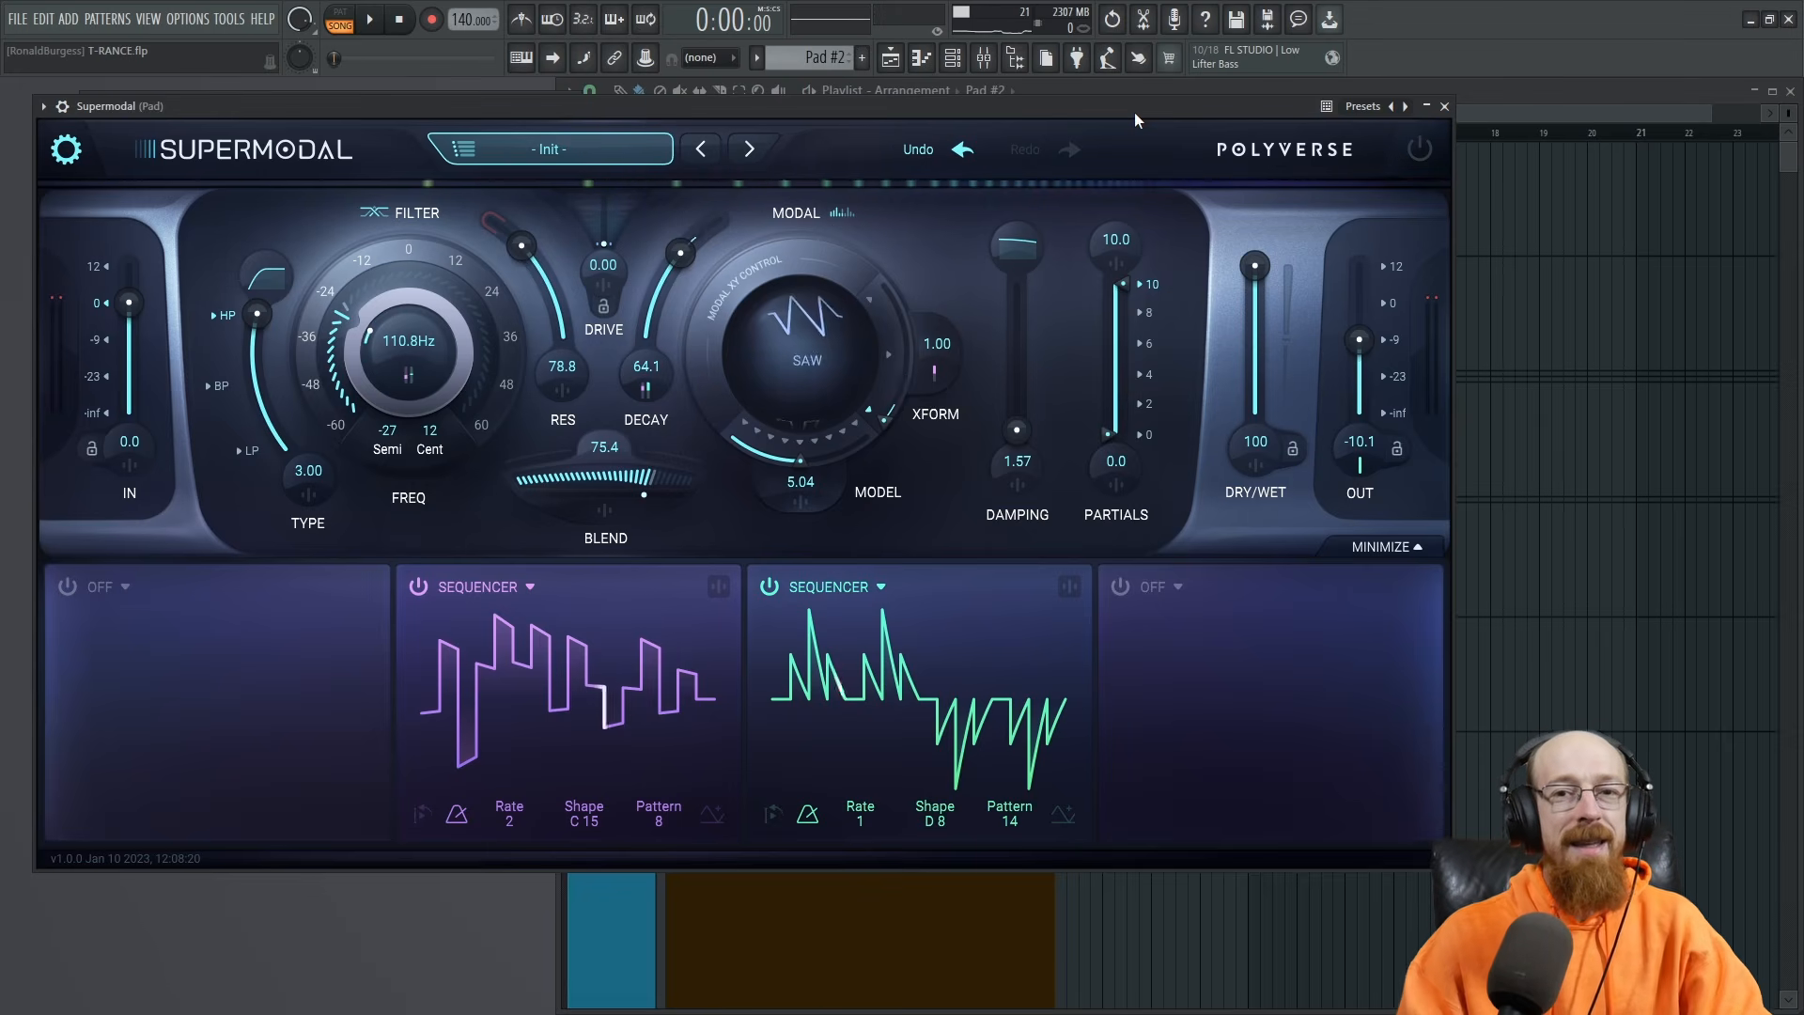
Play the arrangement repeatedly to compare the pad with Supermodal bypassed and enabled.
key("space")
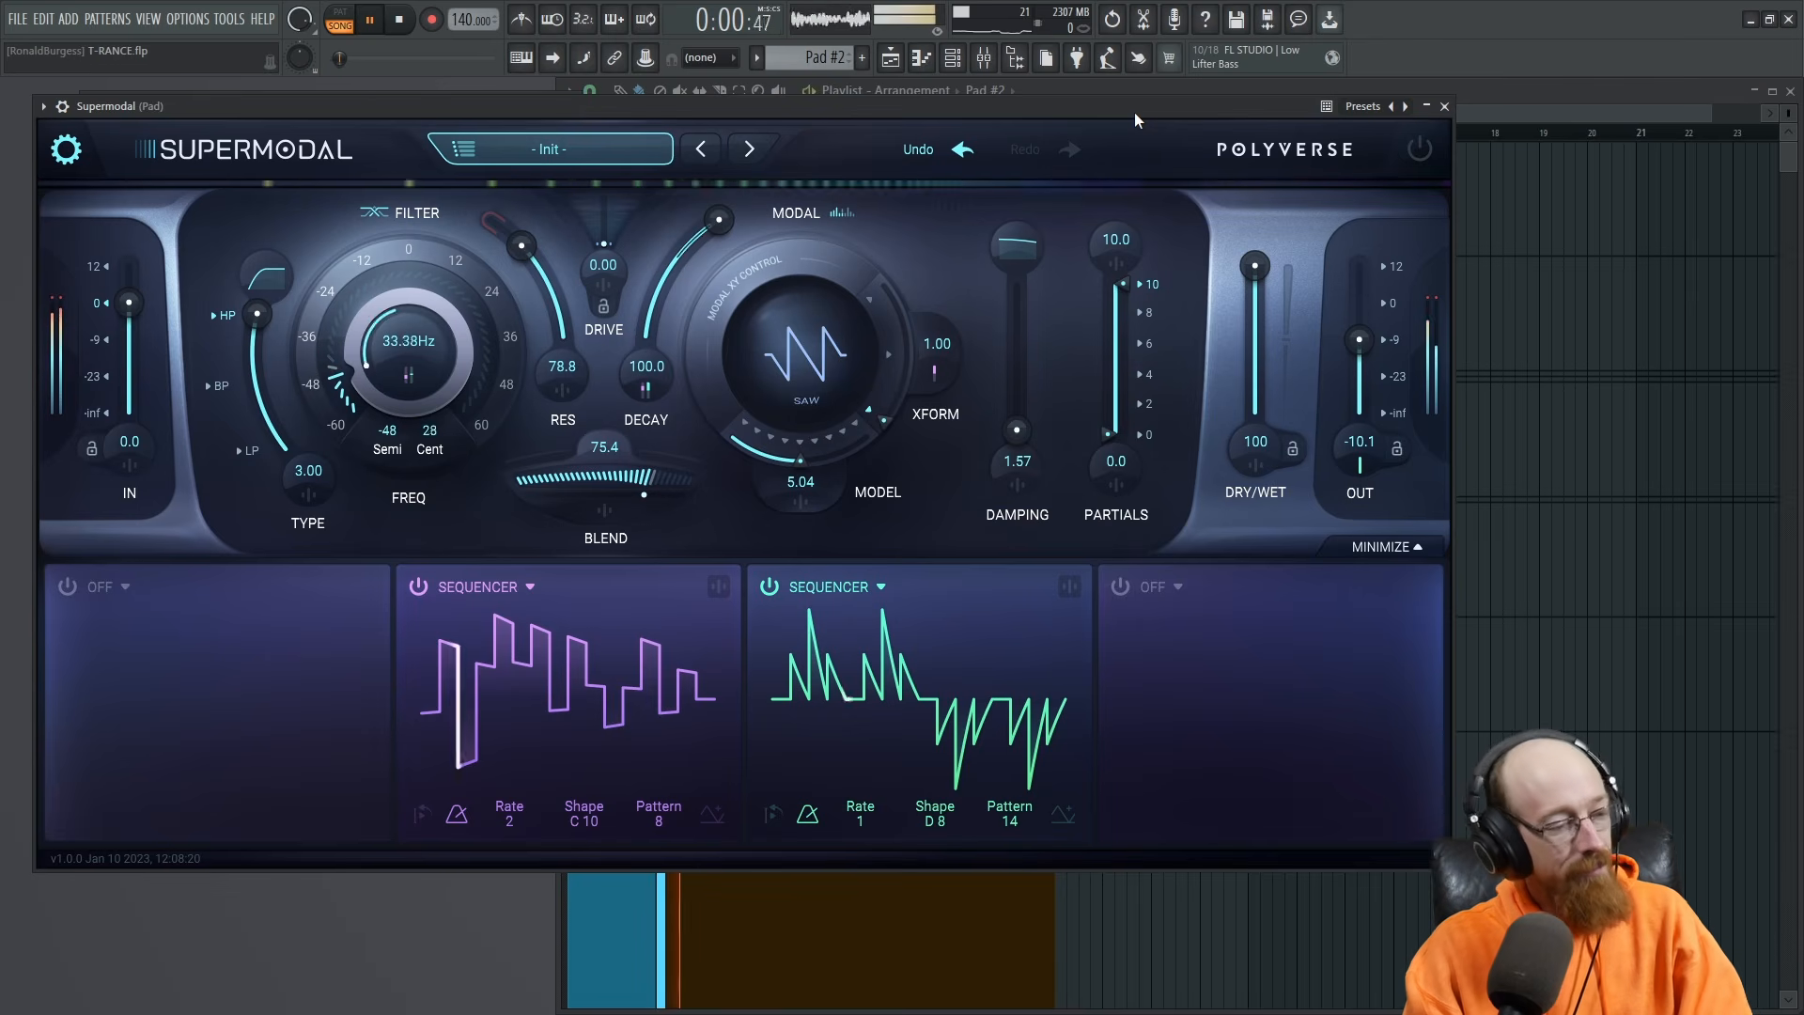
key("space")
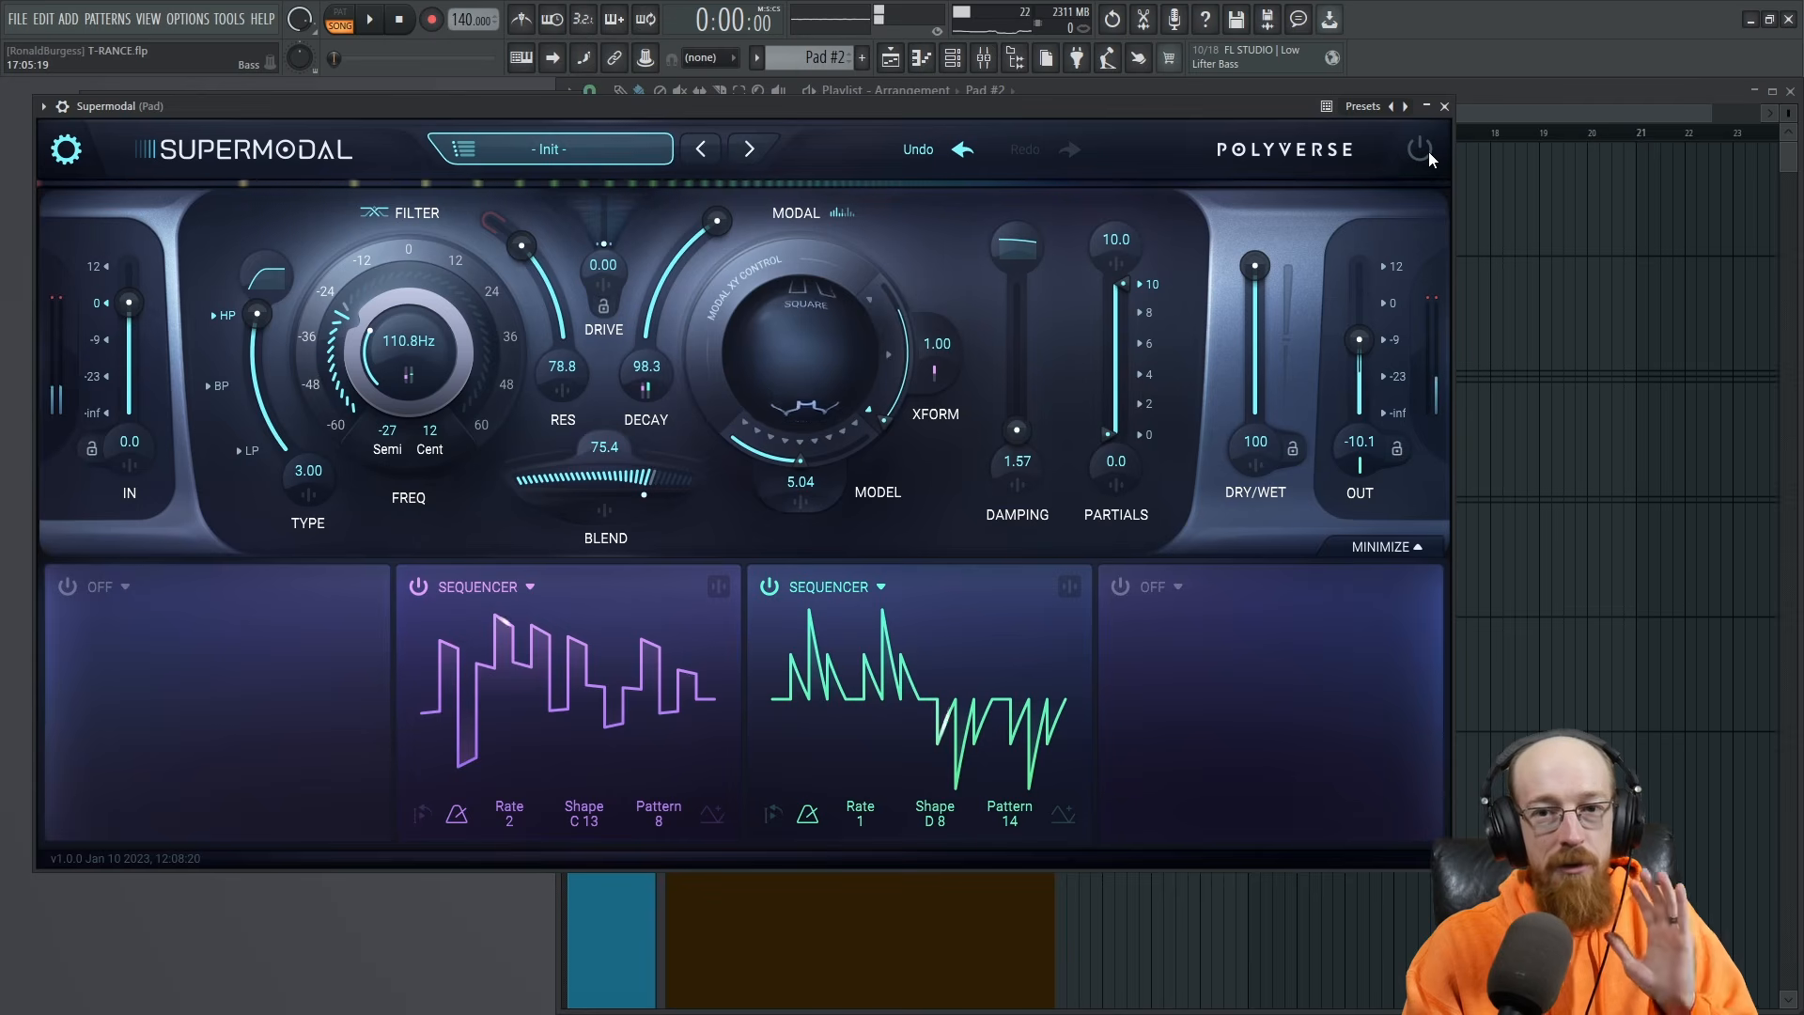
key("space")
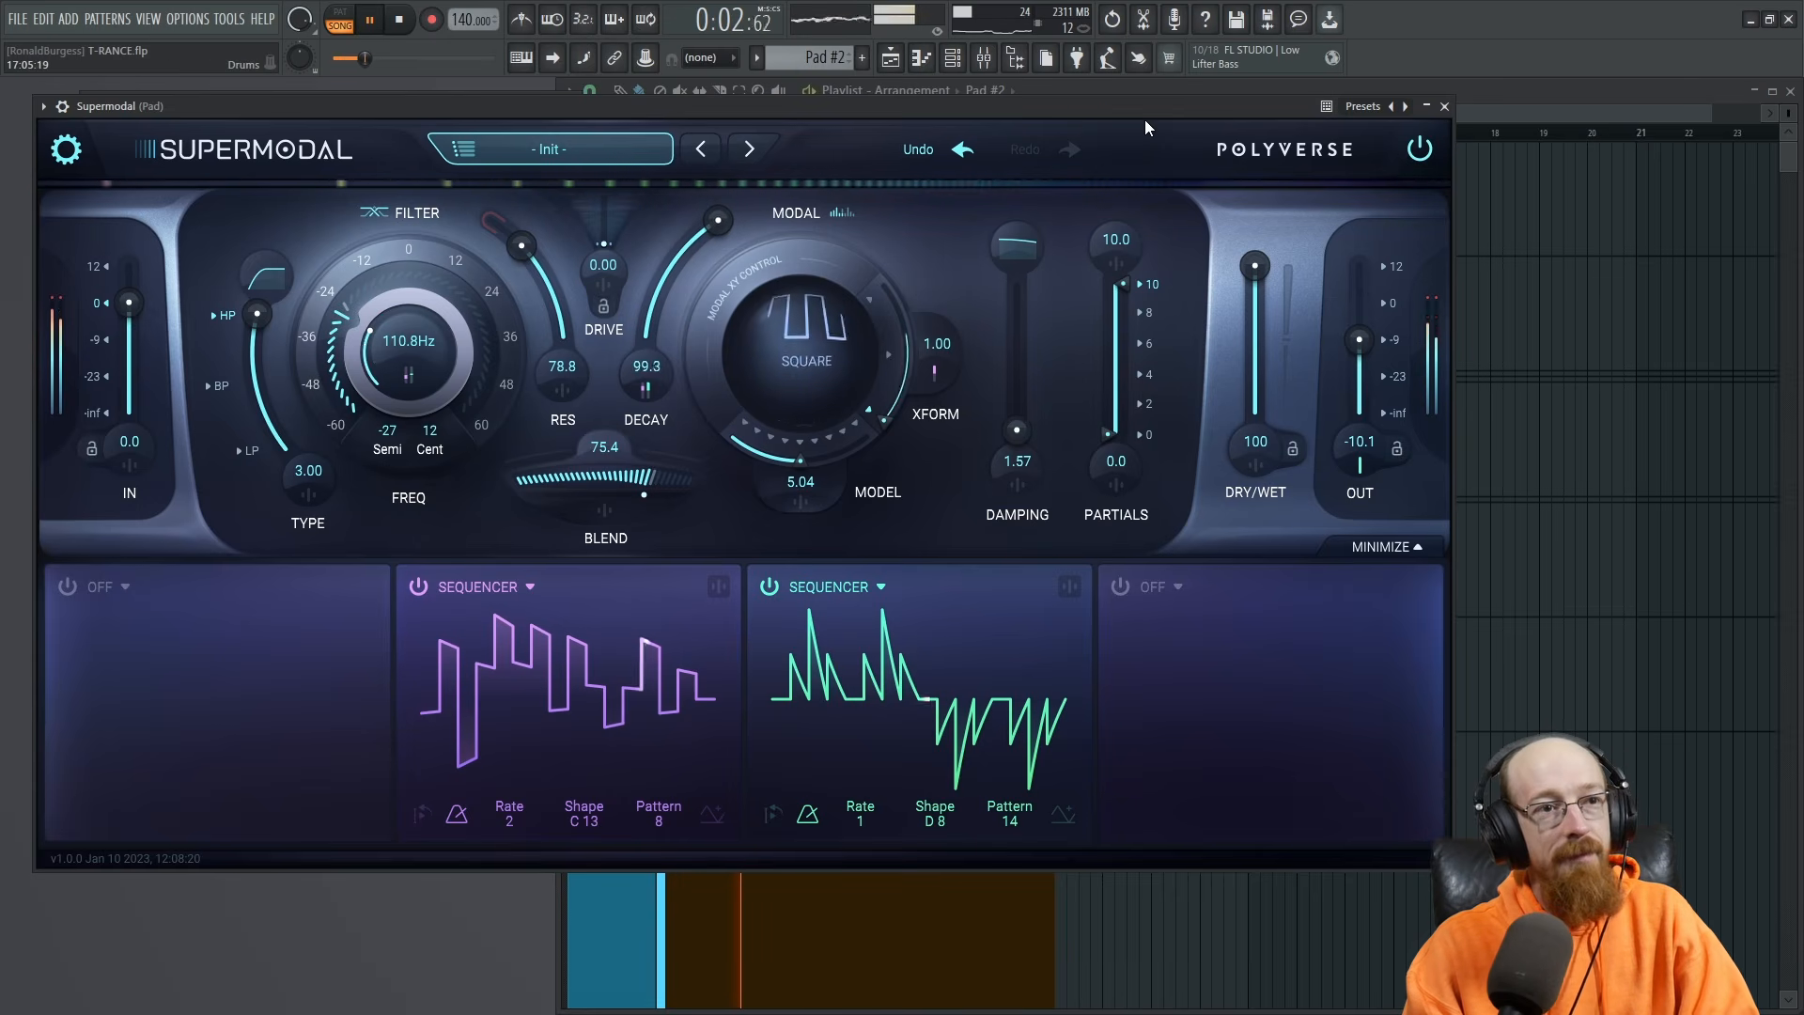
key("space")
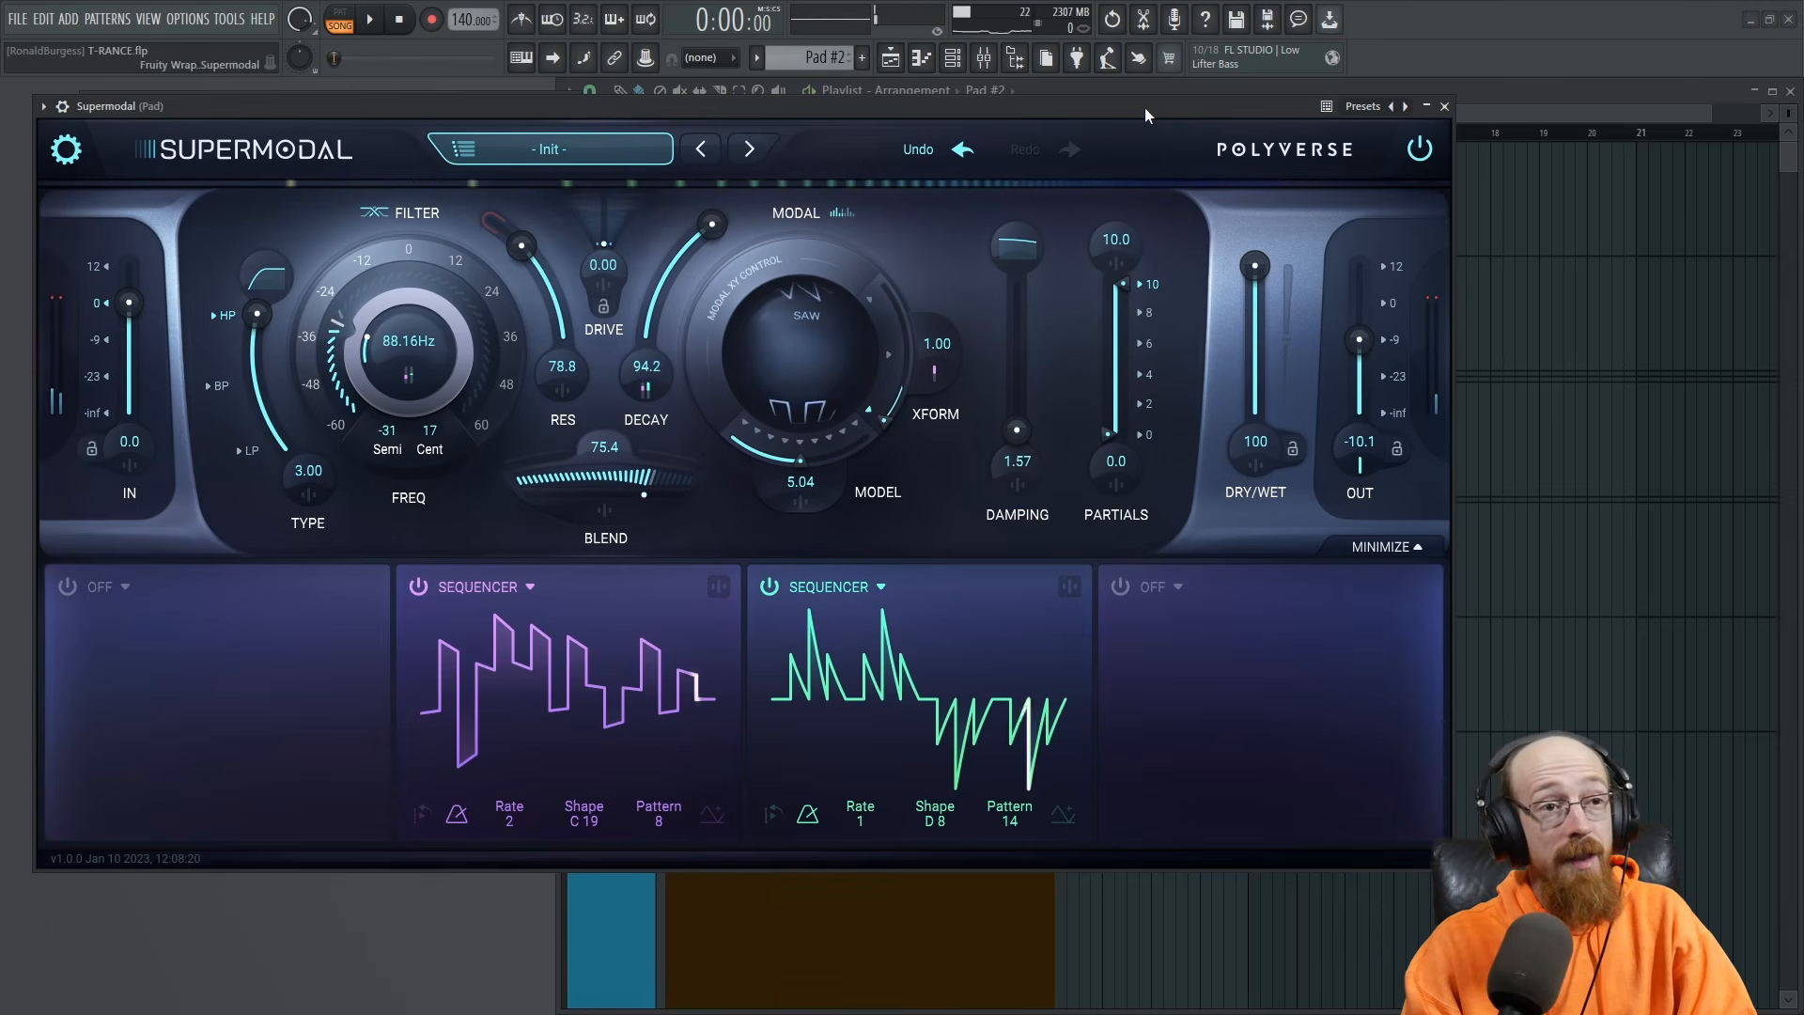
key("space")
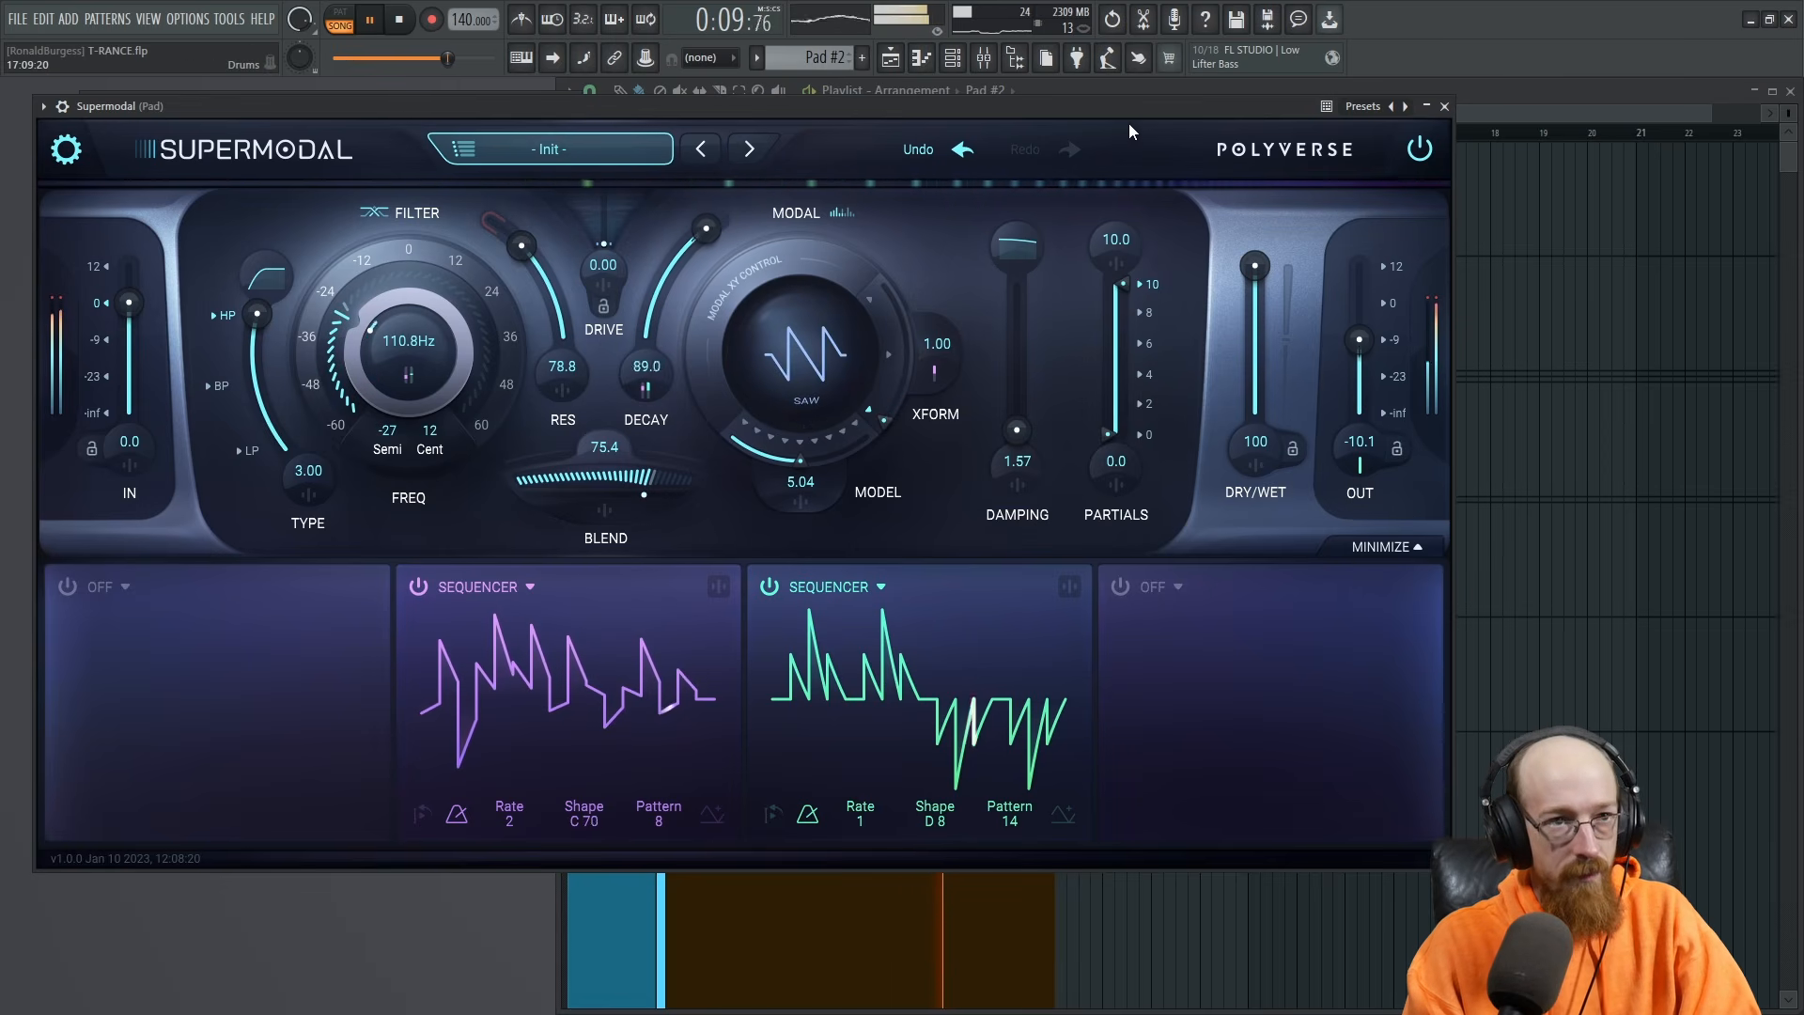
key("space")
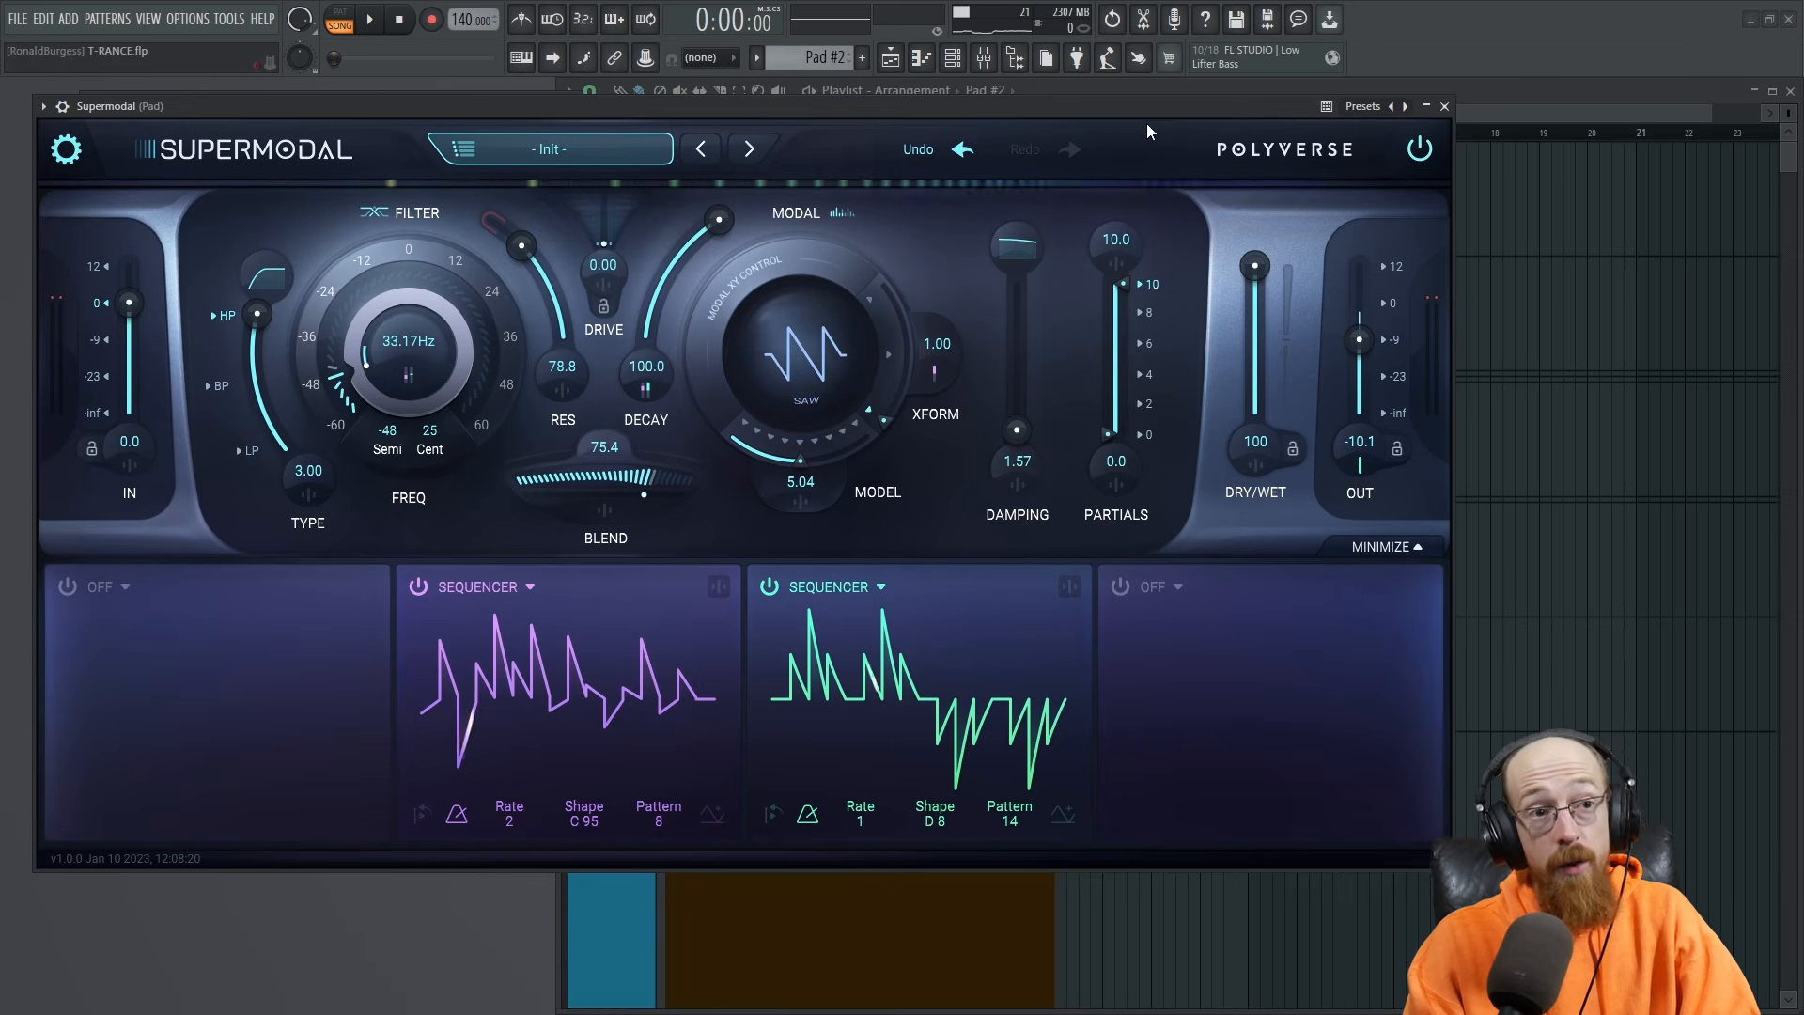
key("space")
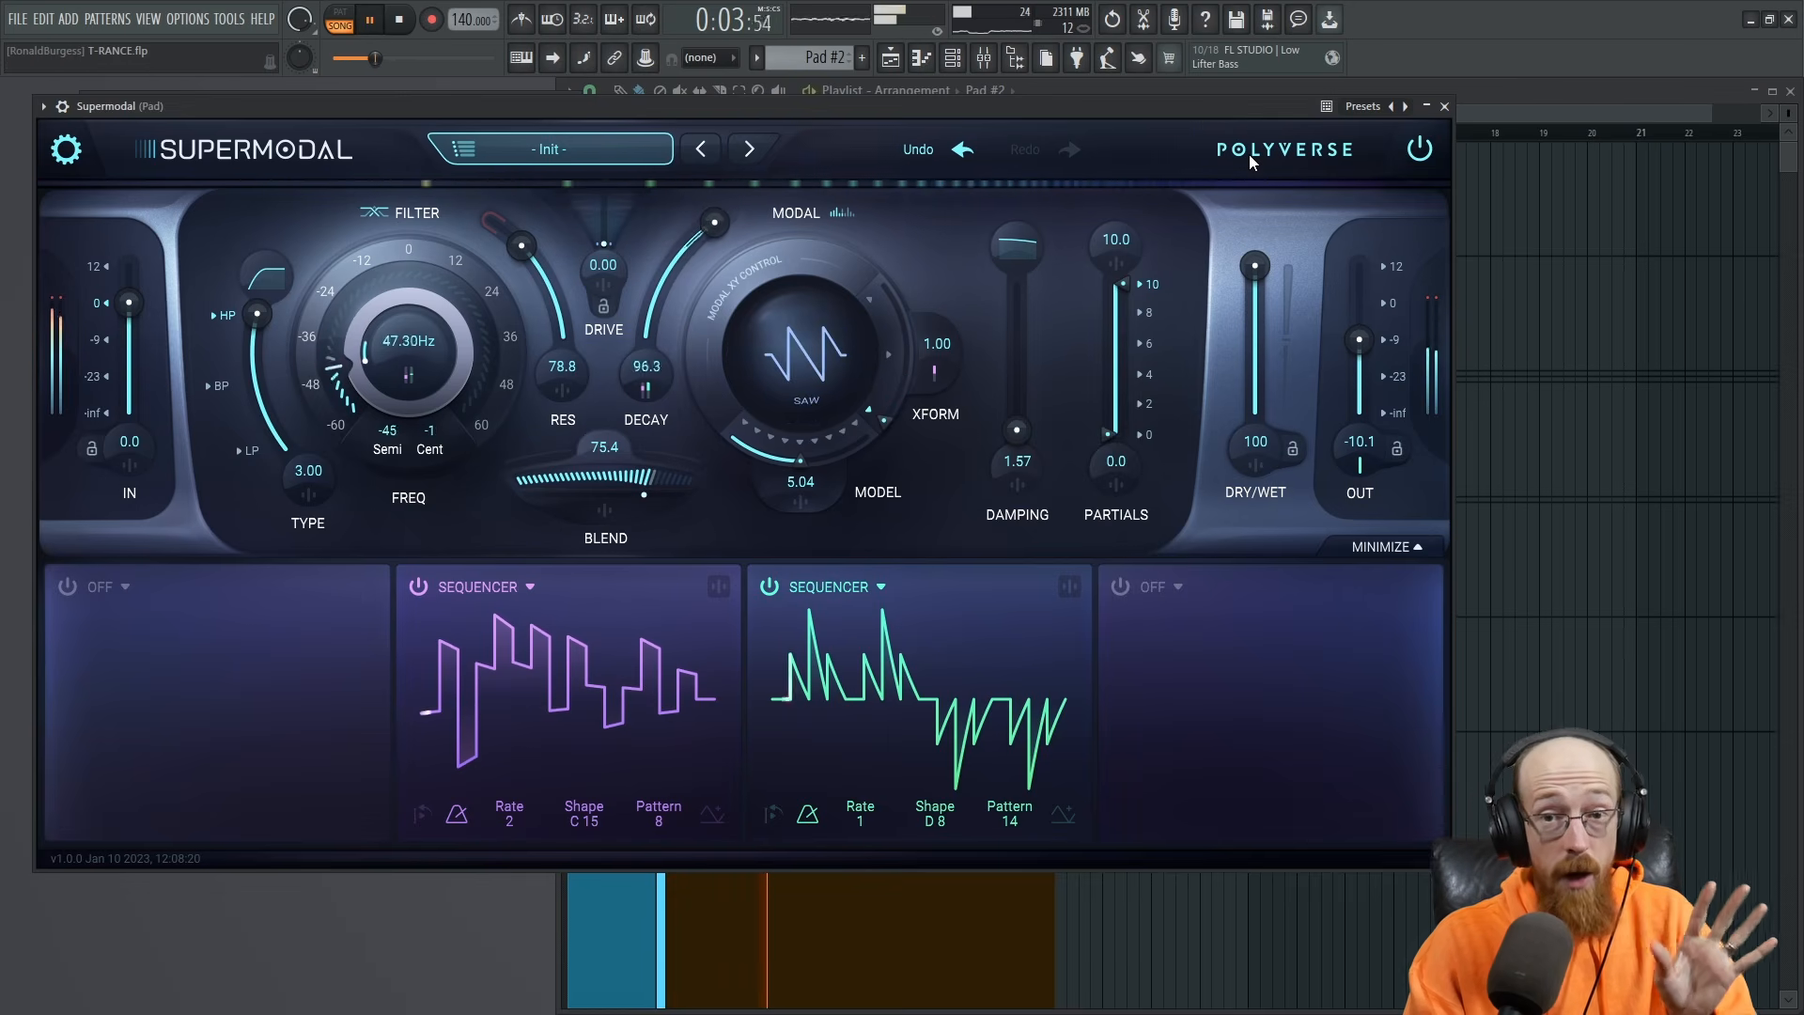
left_click(1416, 150)
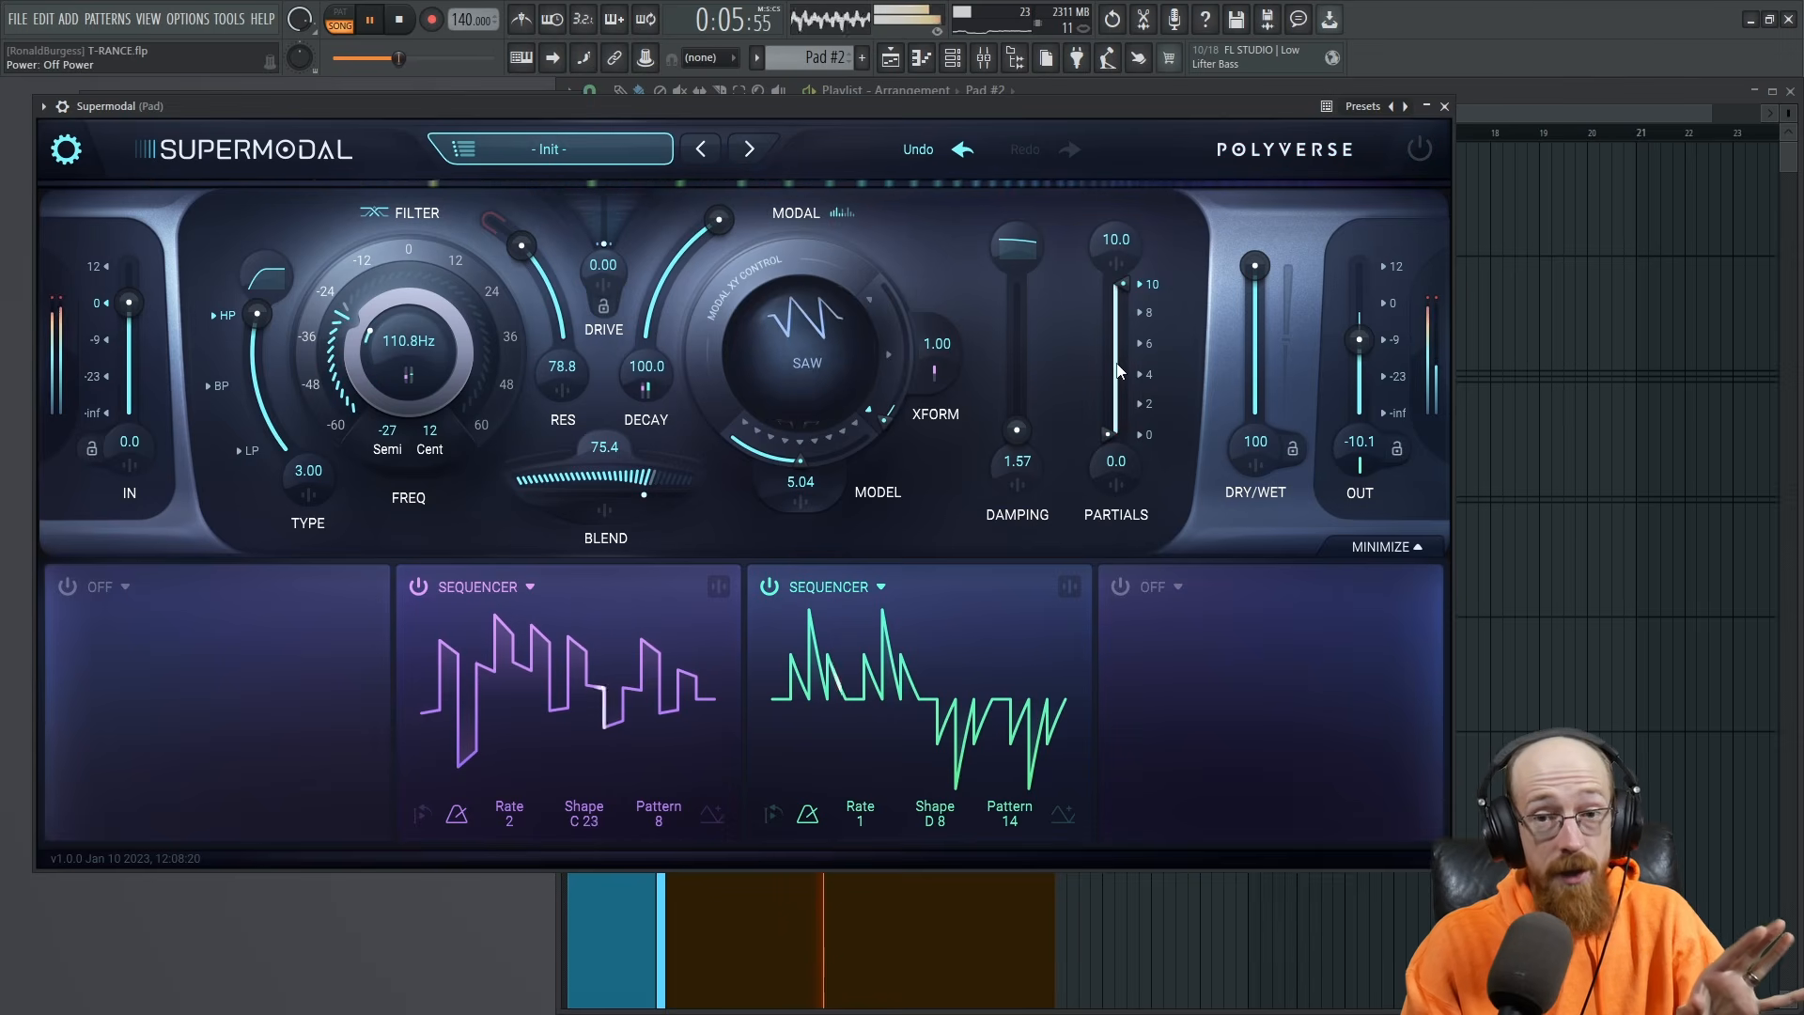
key("space")
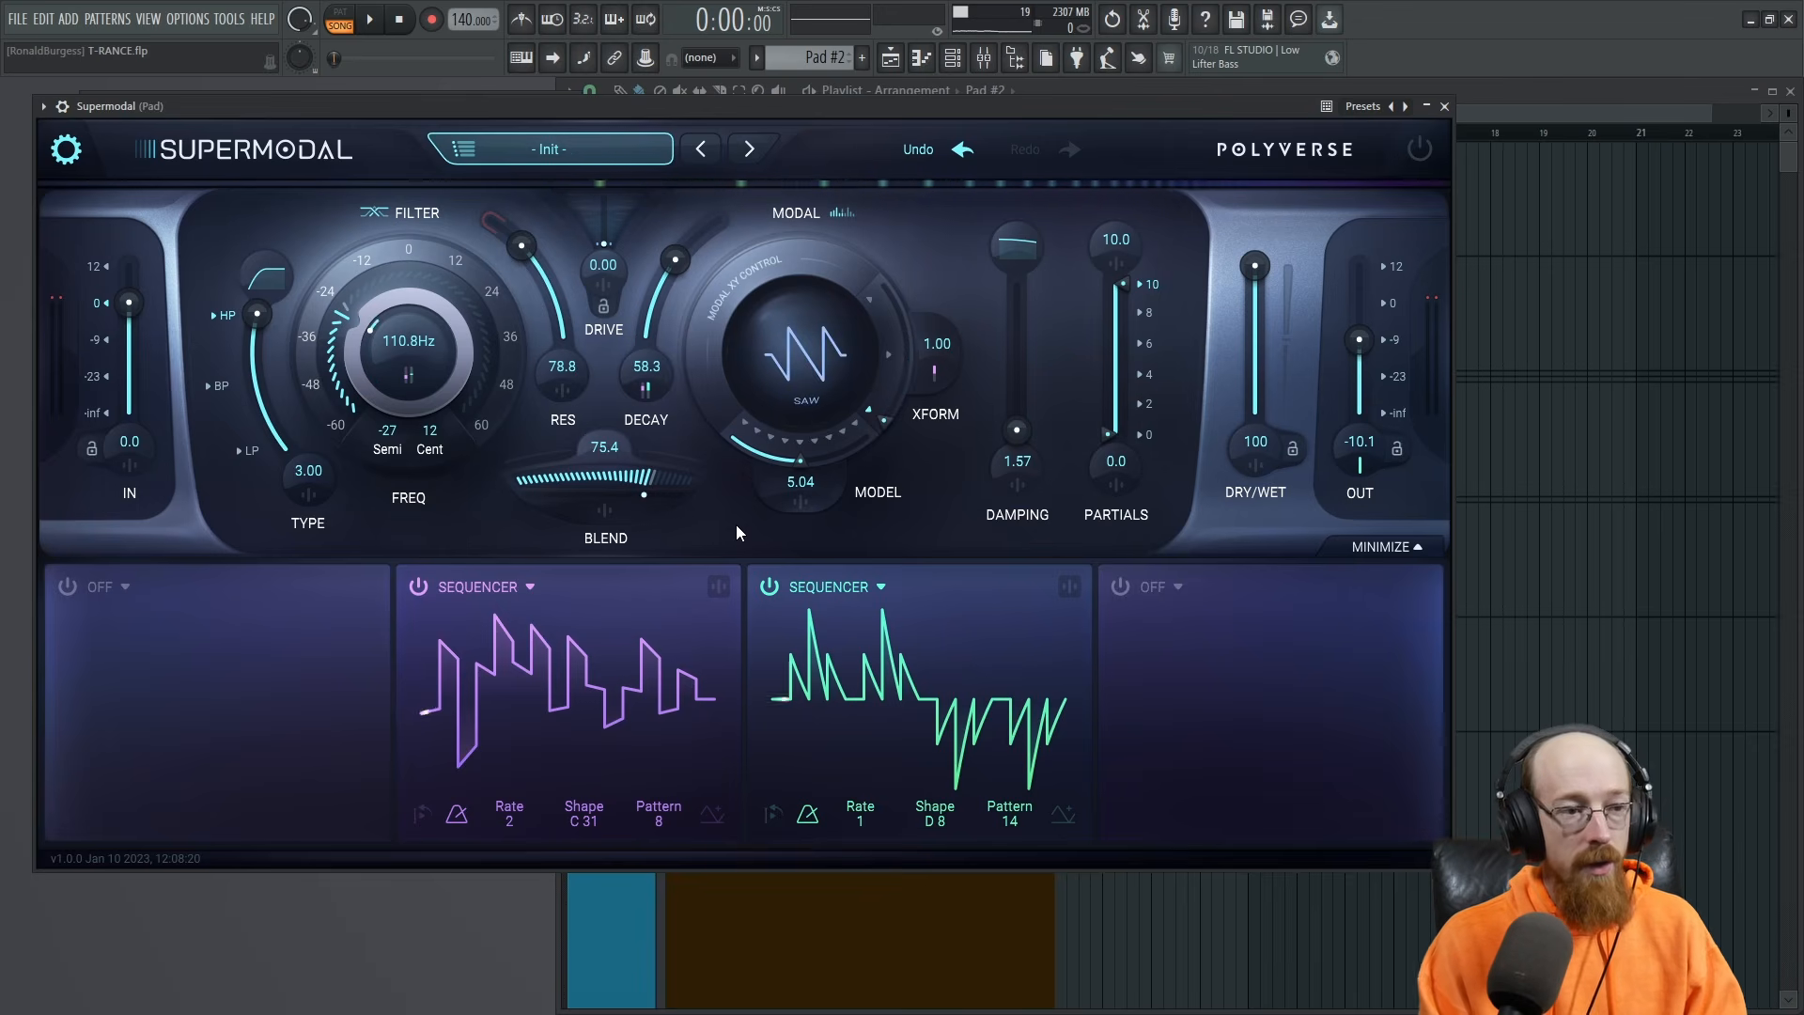
Inspect the third sequencer and how it modulates Supermodal's output level.
mouse_move(816, 648)
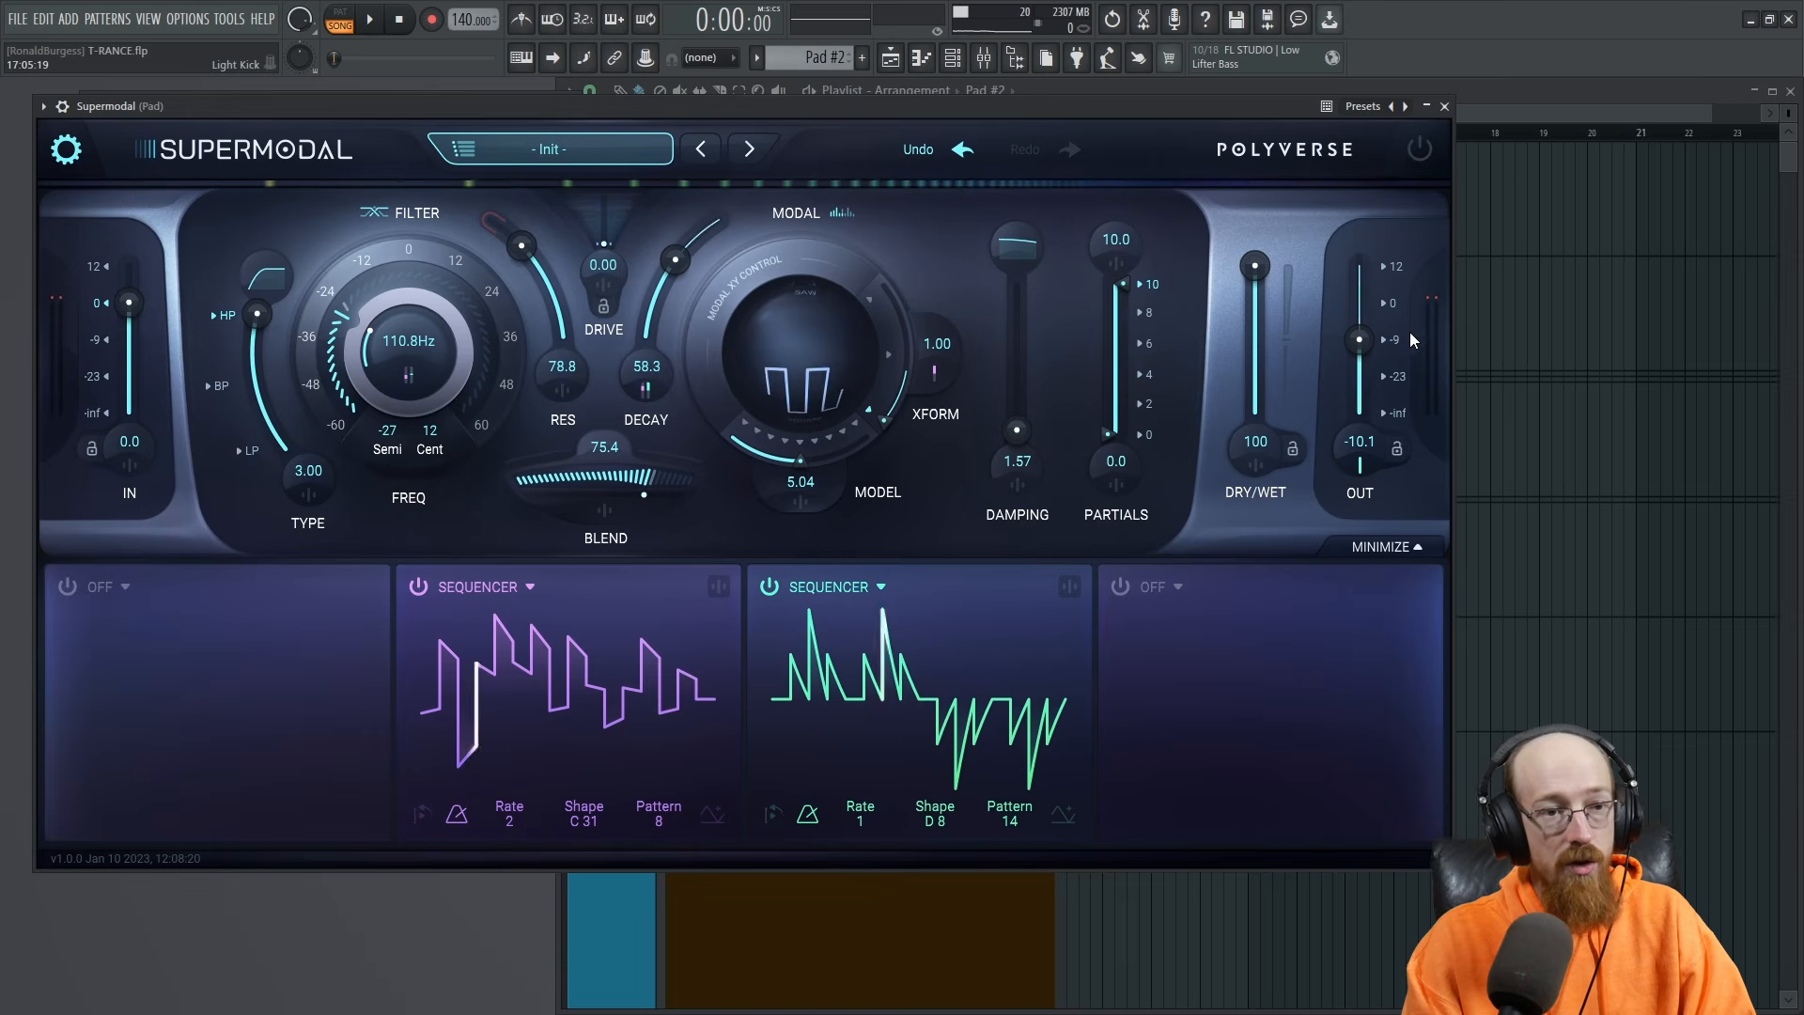
left_click(1361, 467)
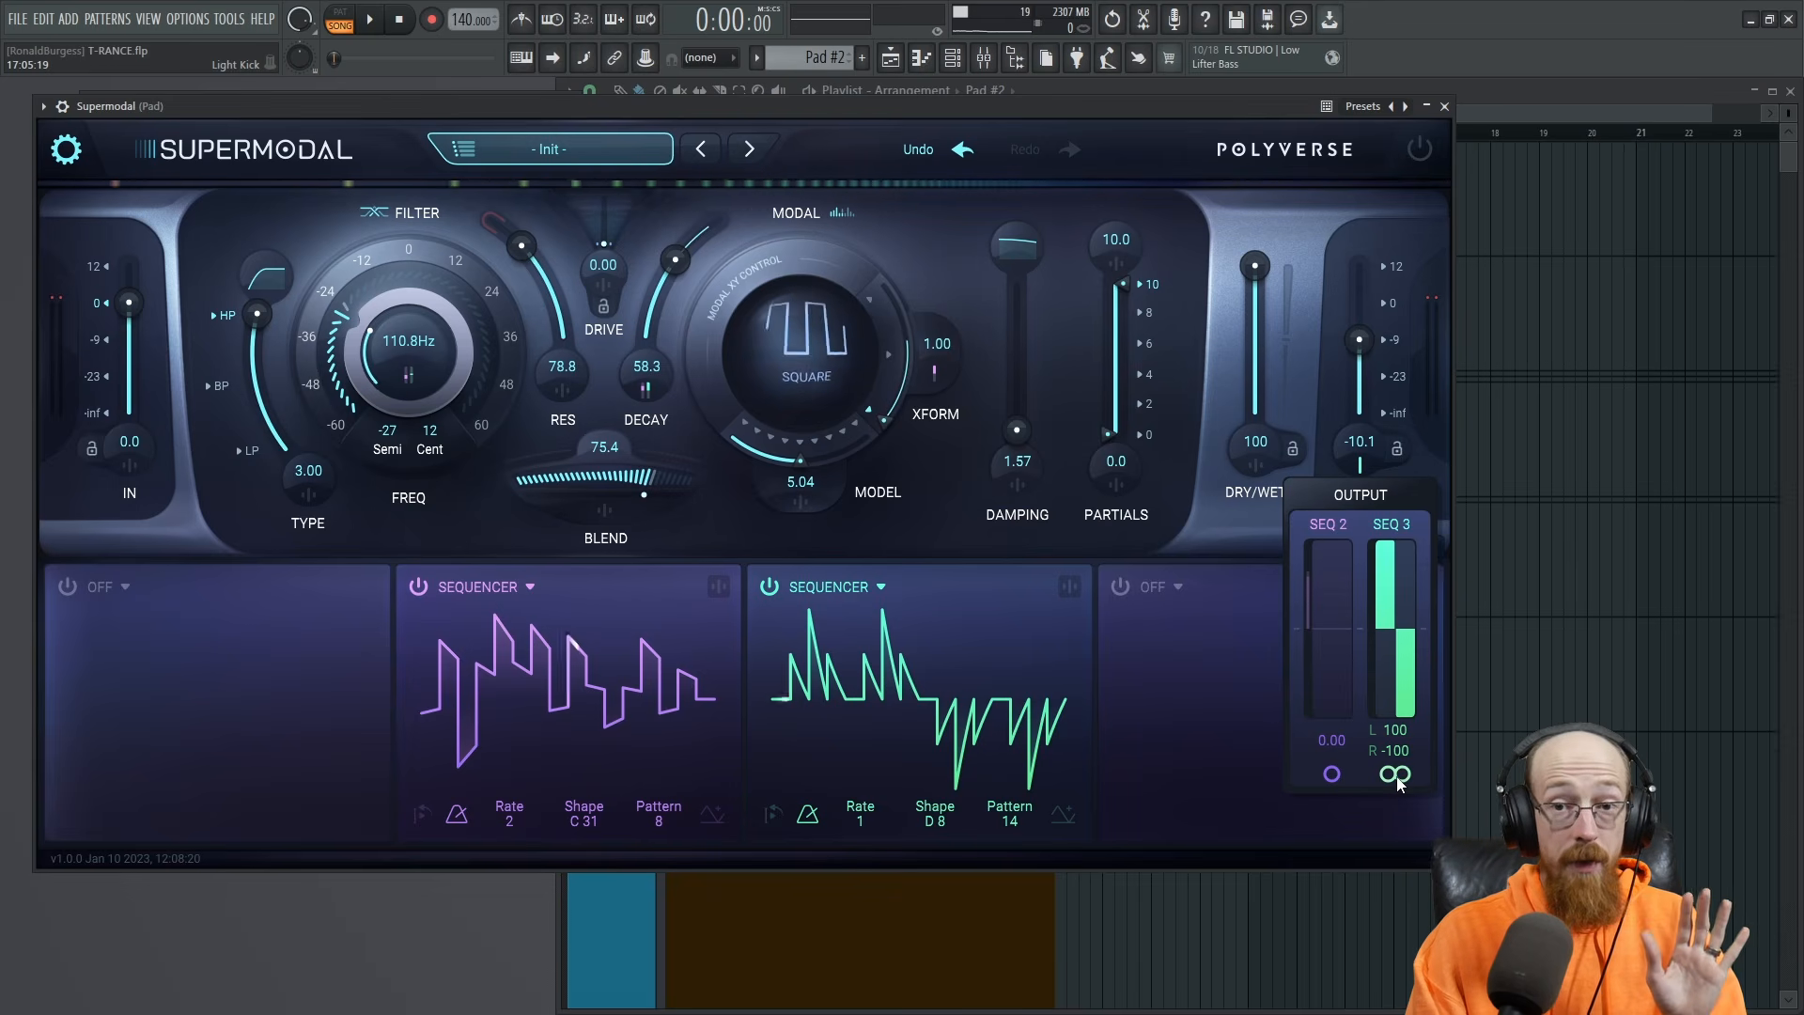
mouse_move(938, 784)
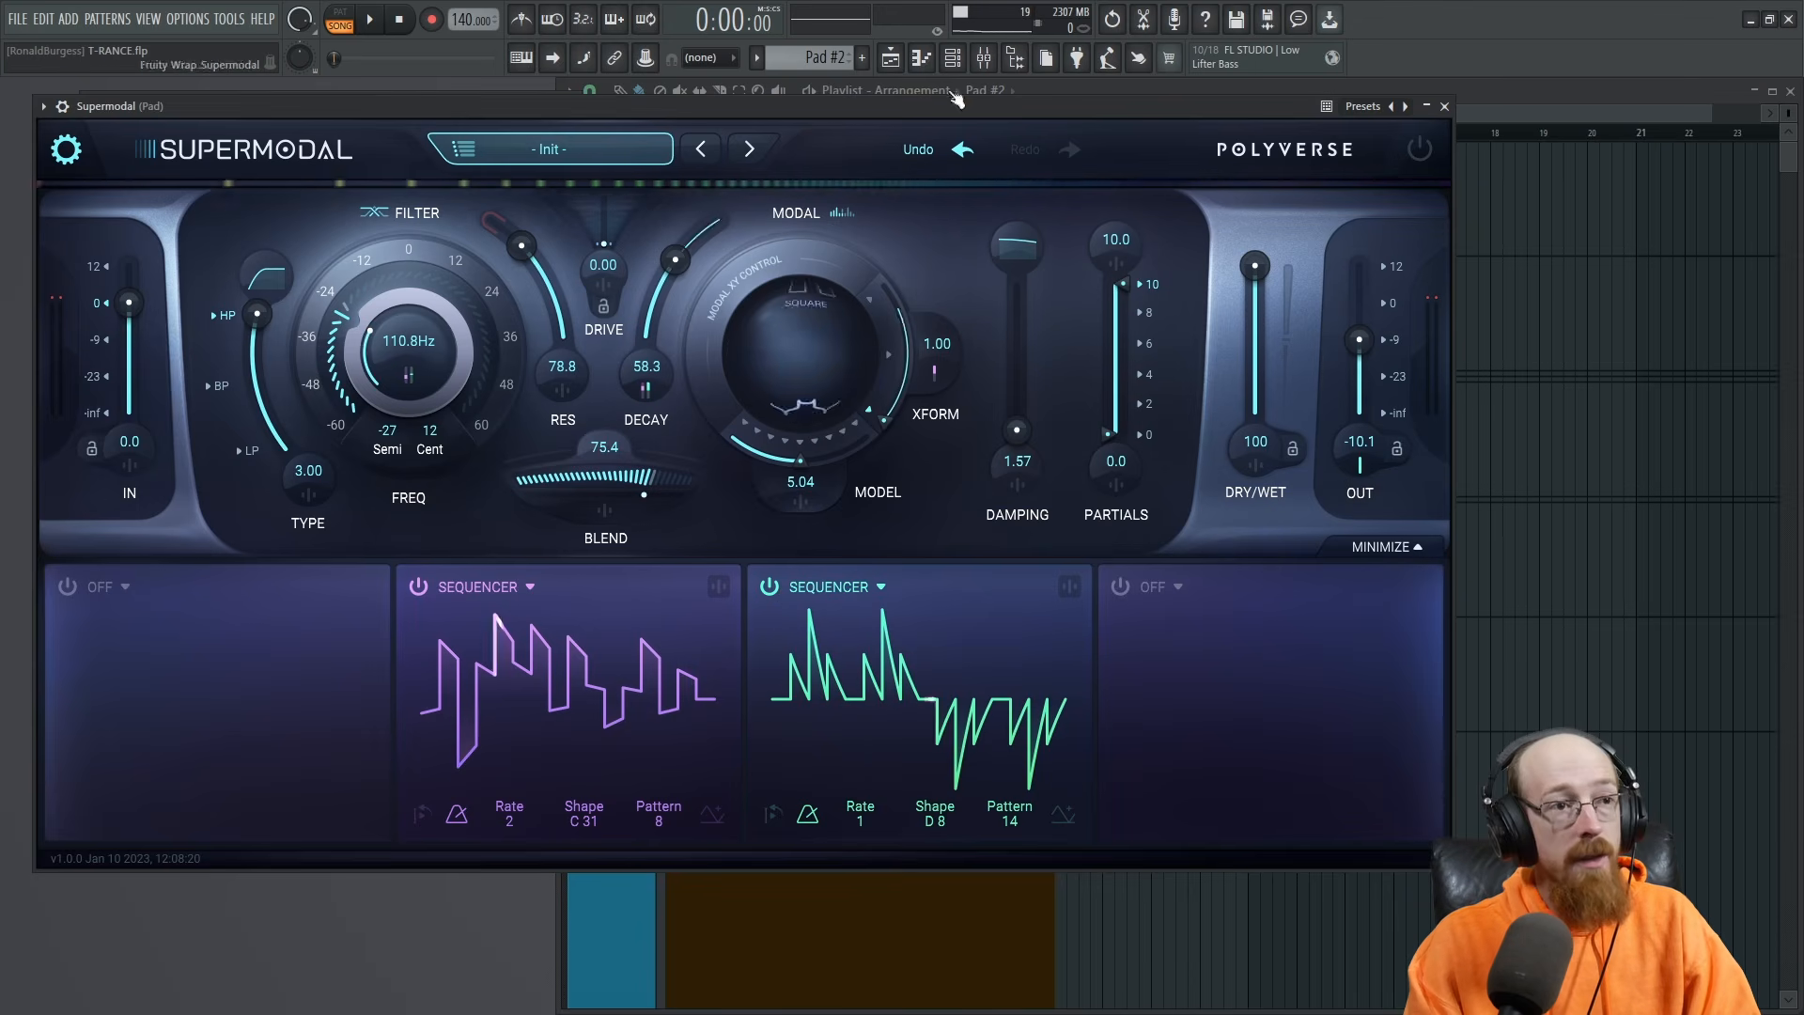
Play the arrangement with the third sequencer switched off and back on to compare the sound.
key("space")
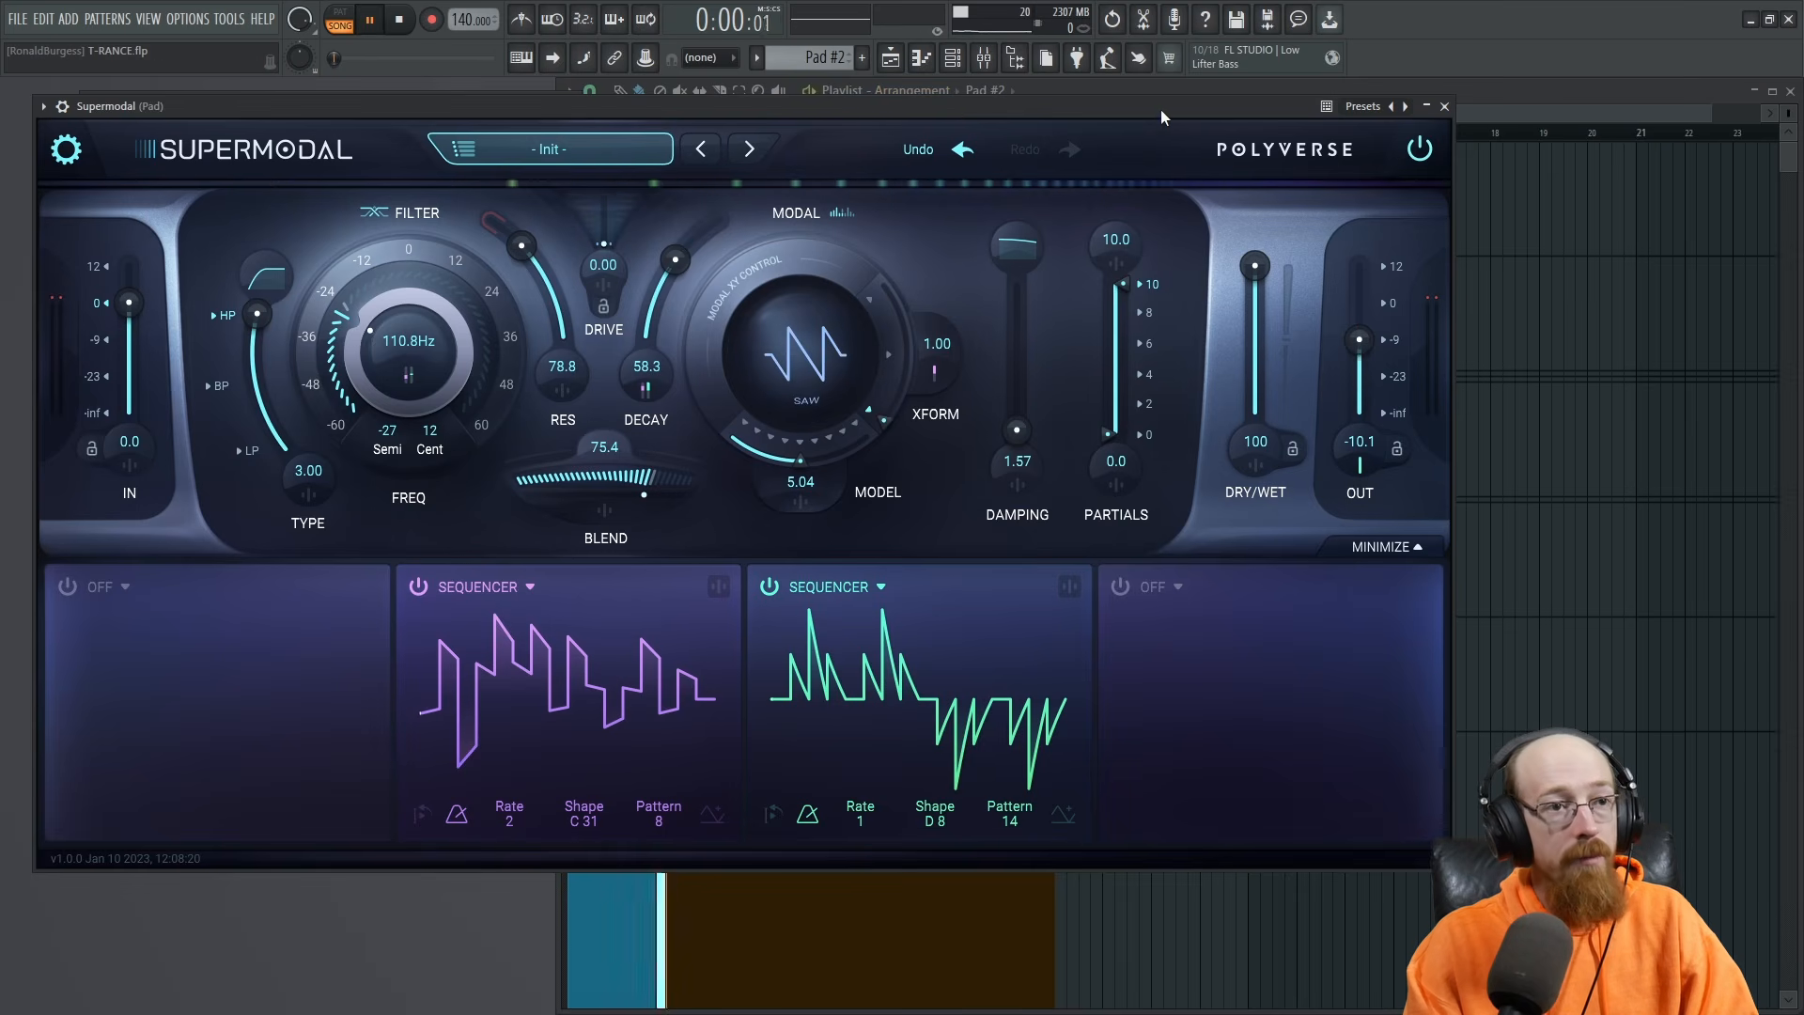
left_click(770, 587)
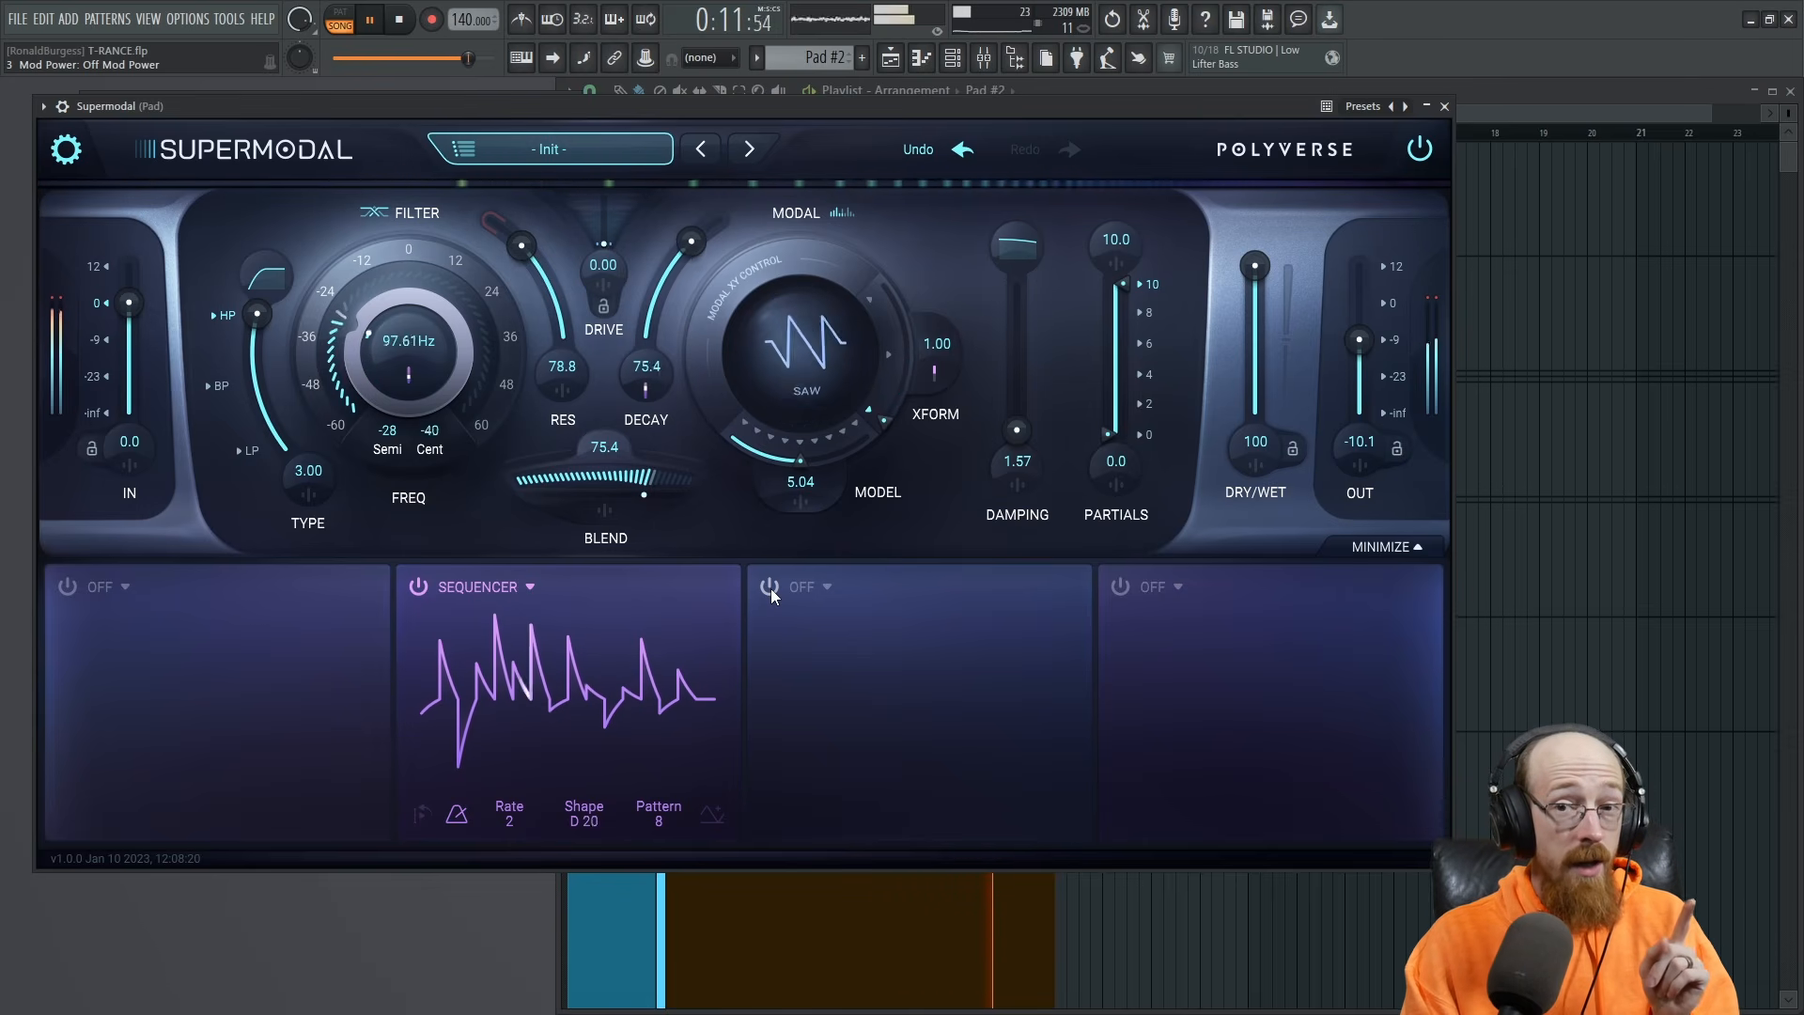
left_click(770, 587)
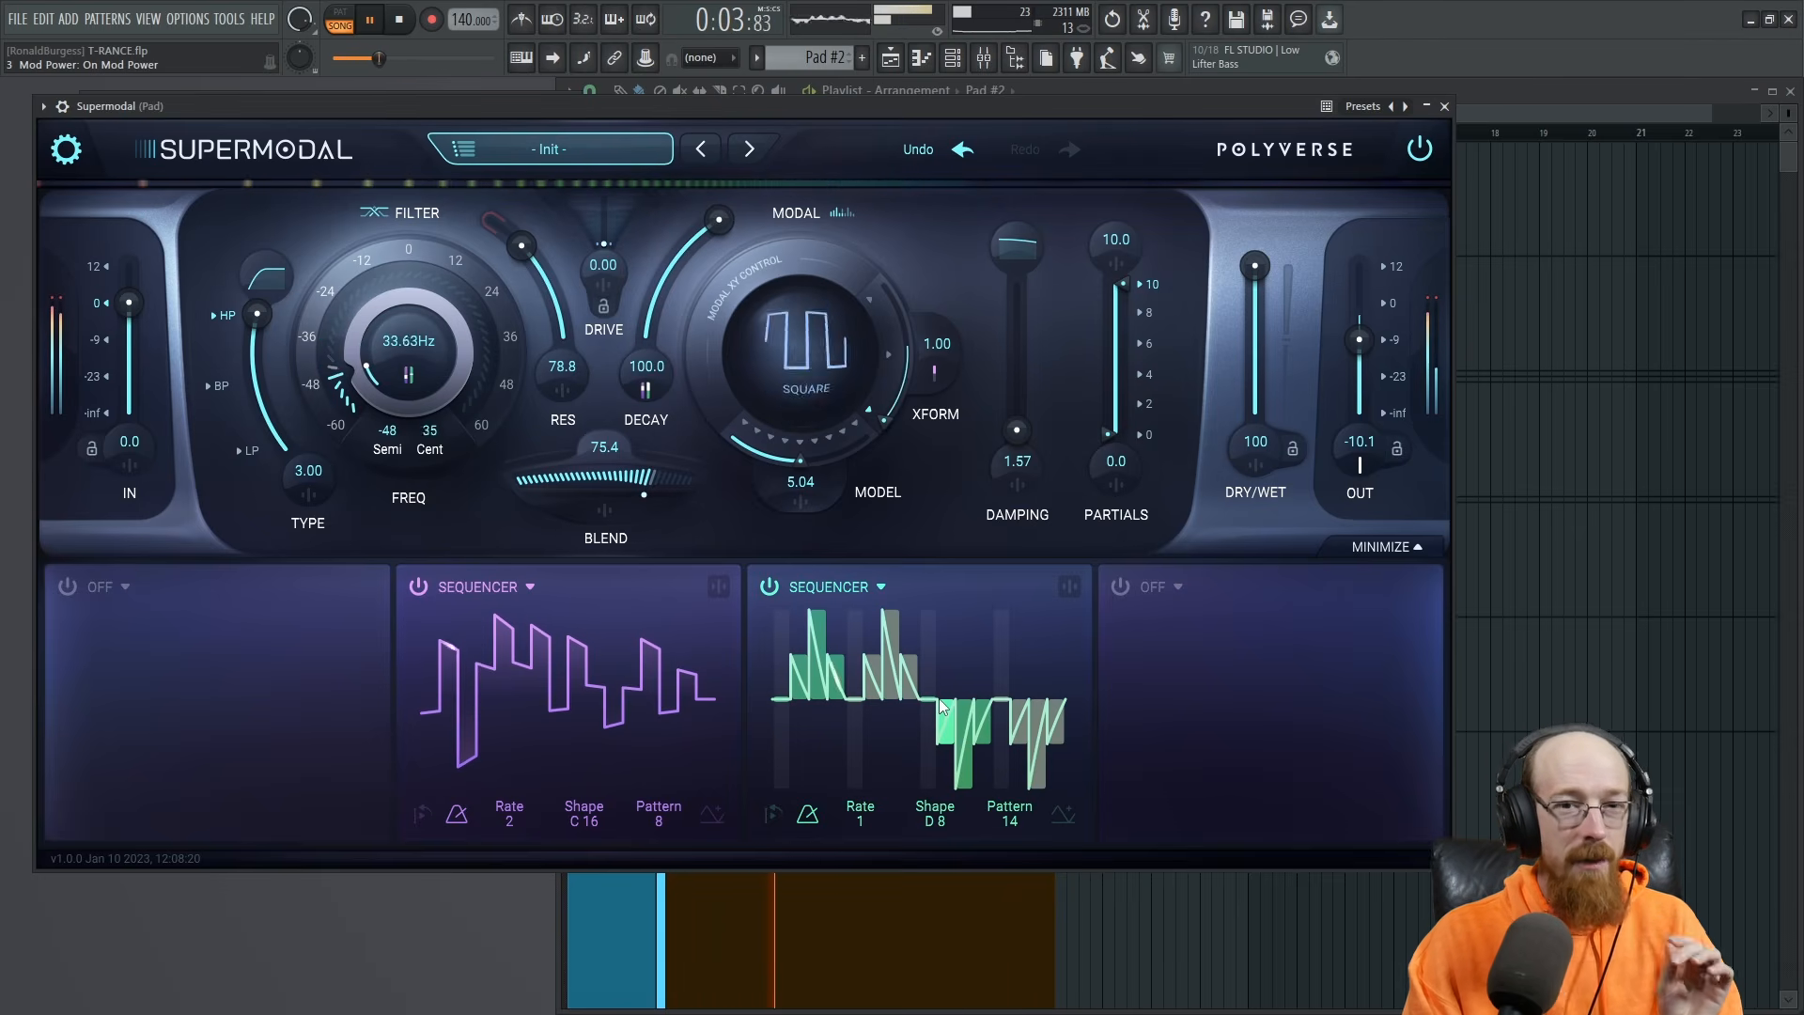
key("space")
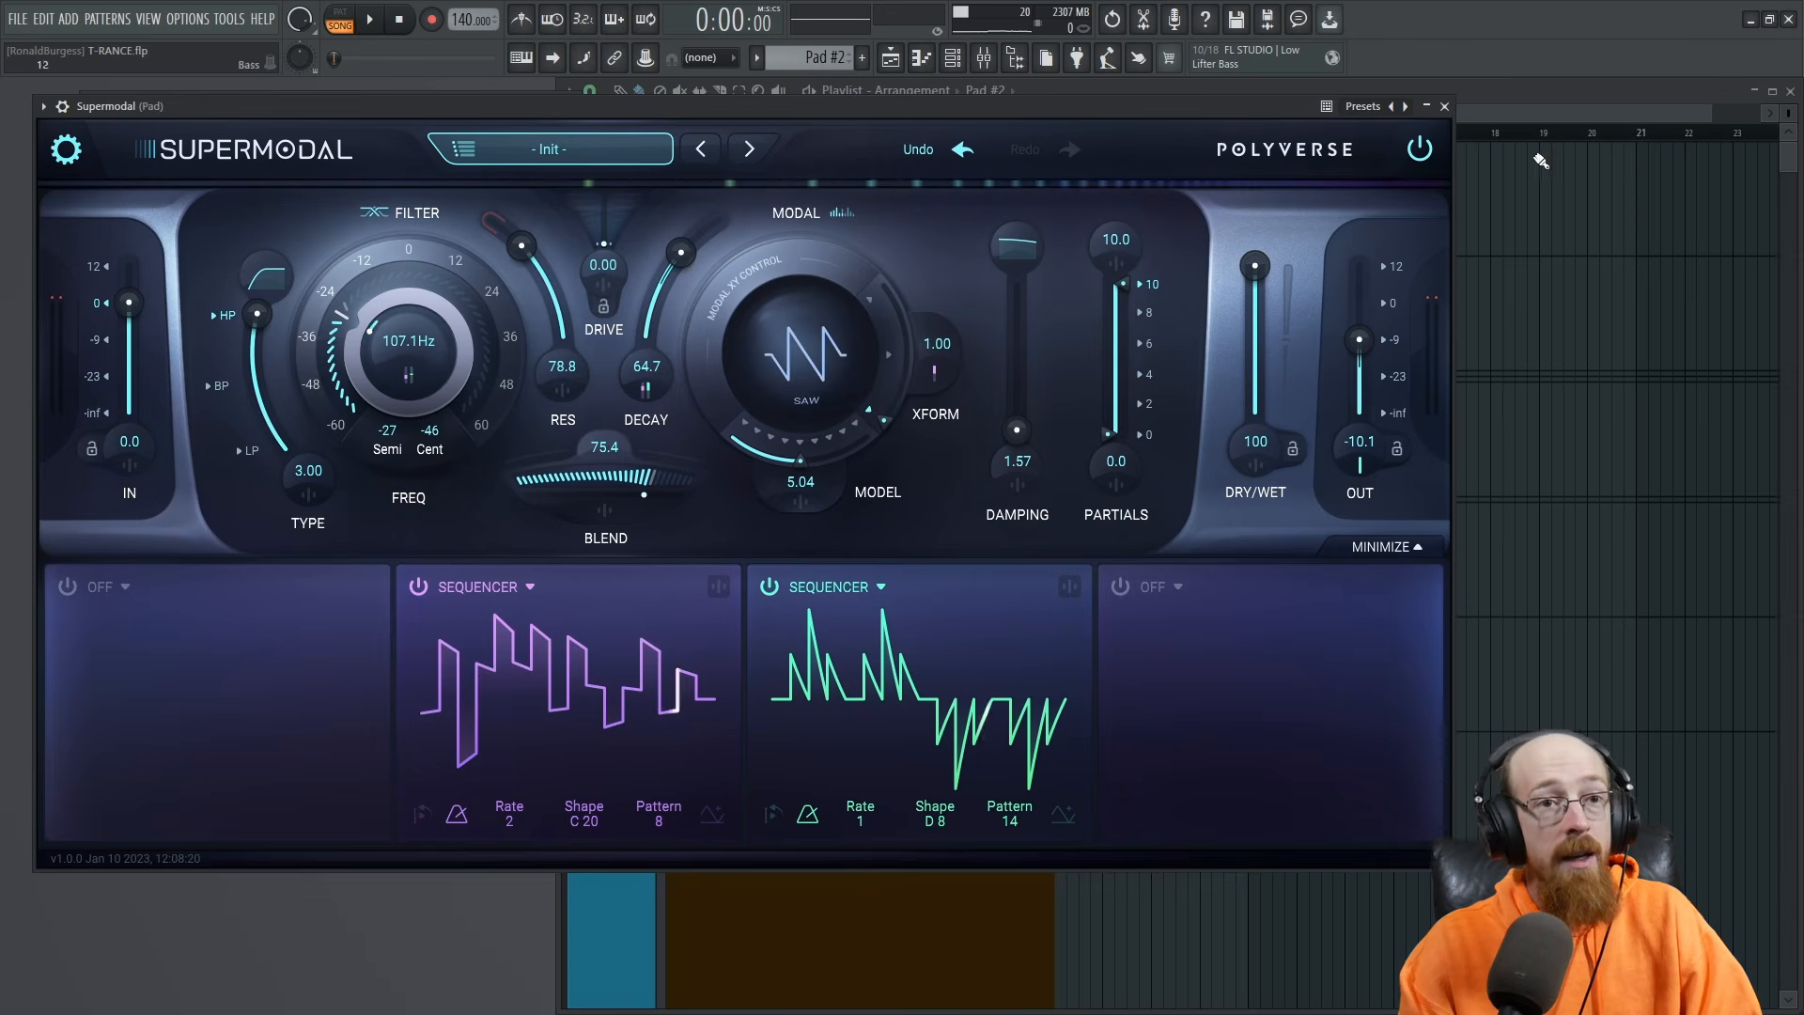
Bring the playlist to the front and review the pad clip with its Decay, Frequency and 2 Seq Shape automation.
left_click(1604, 89)
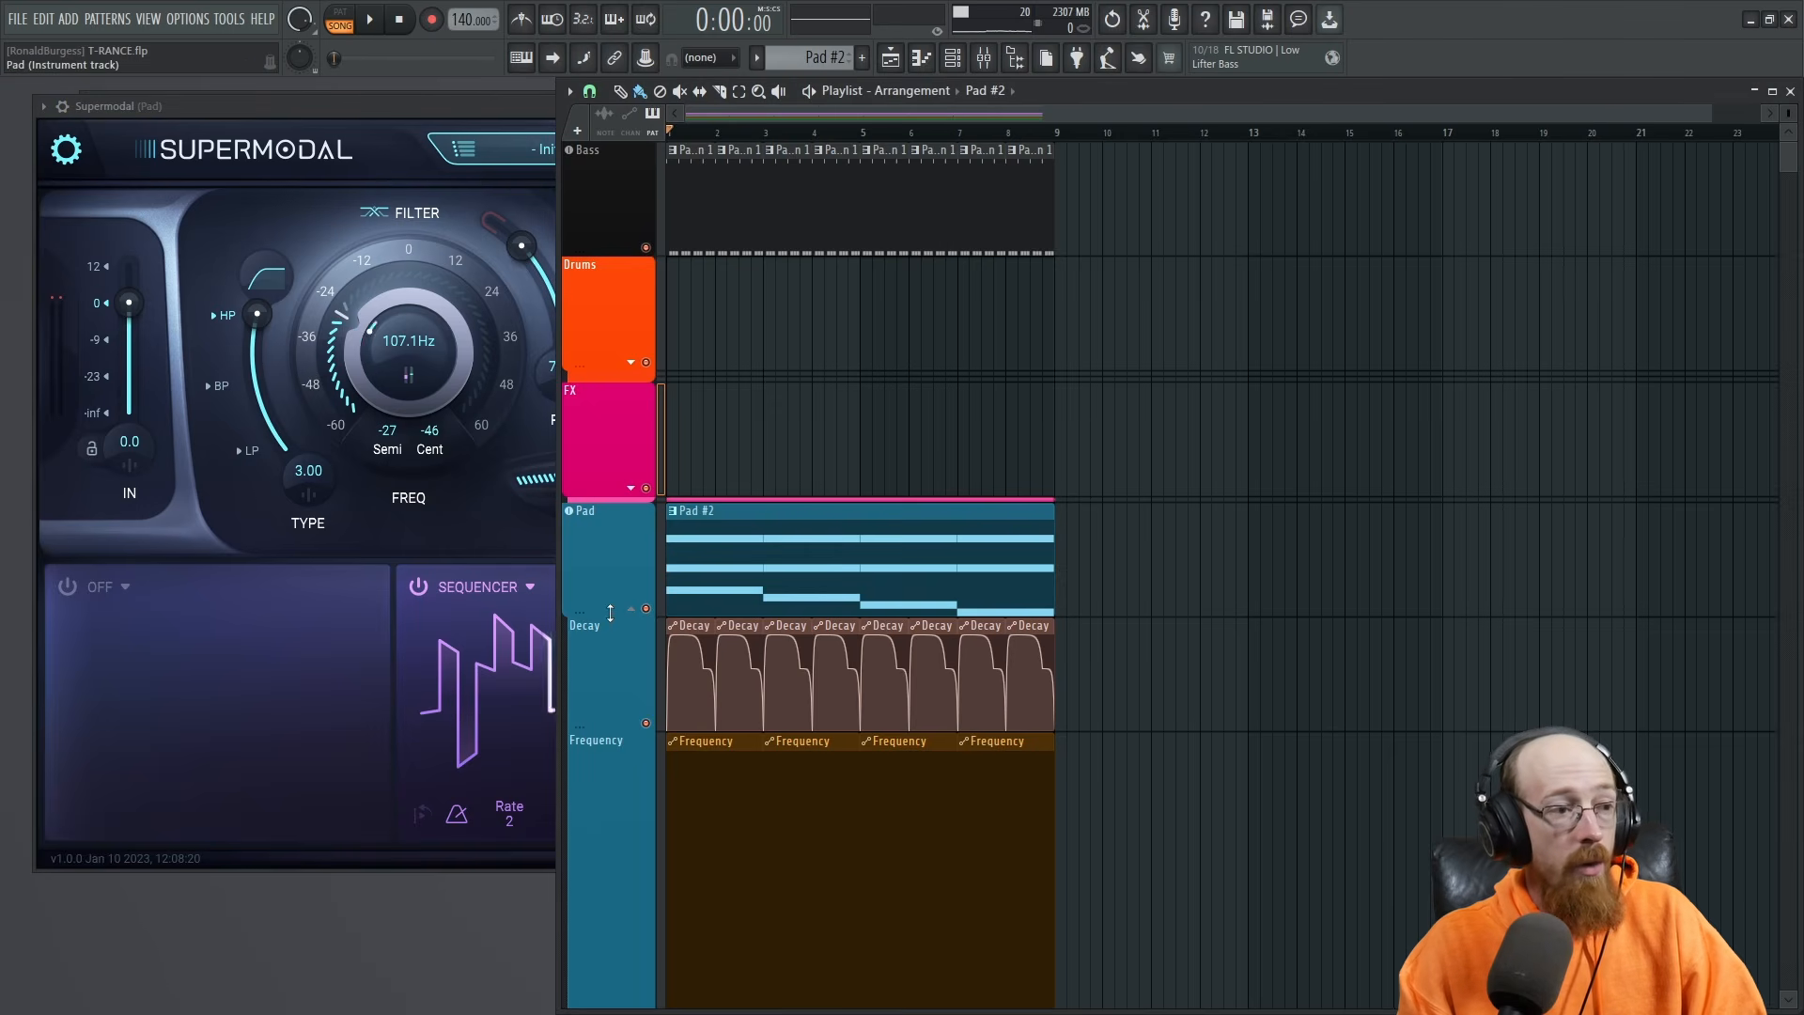
scroll(787, 576, "down", 4)
left_click_drag(1130, 345, 668, 342)
left_click_drag(1229, 575, 726, 604)
left_click_drag(1147, 819, 749, 839)
scroll(1071, 685, "down", 2)
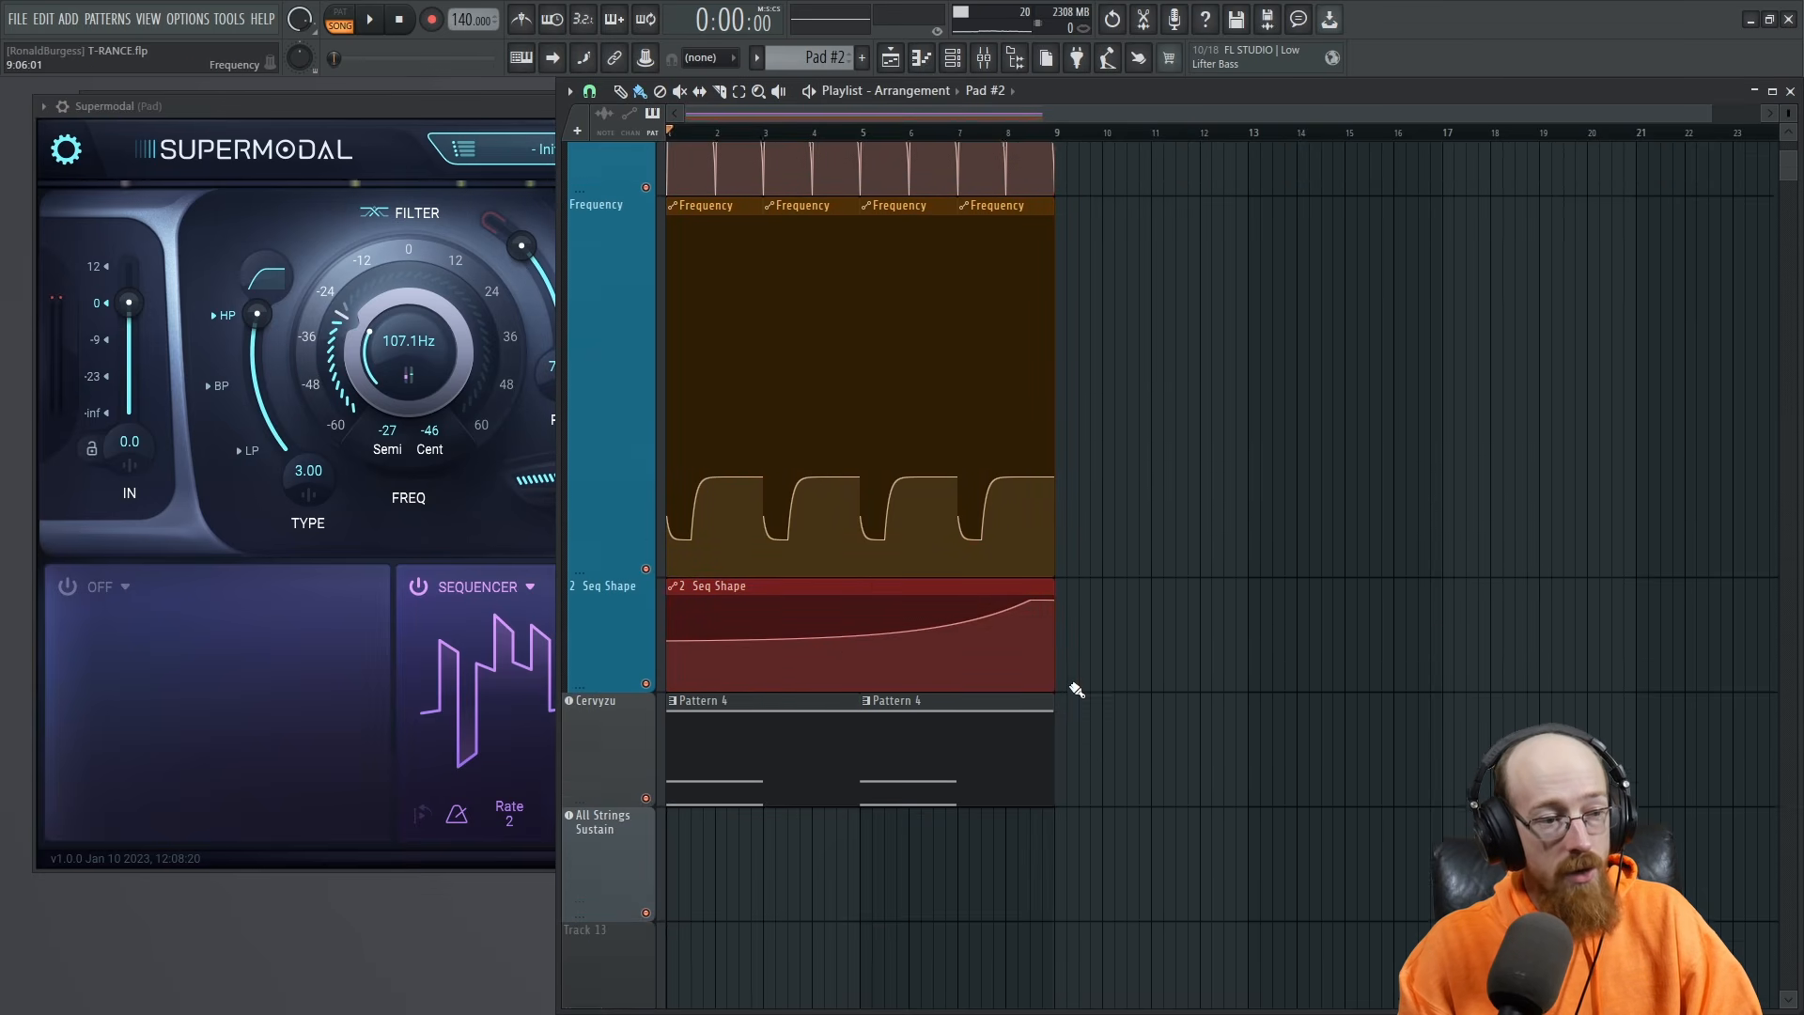
scroll(814, 826, "up", 2)
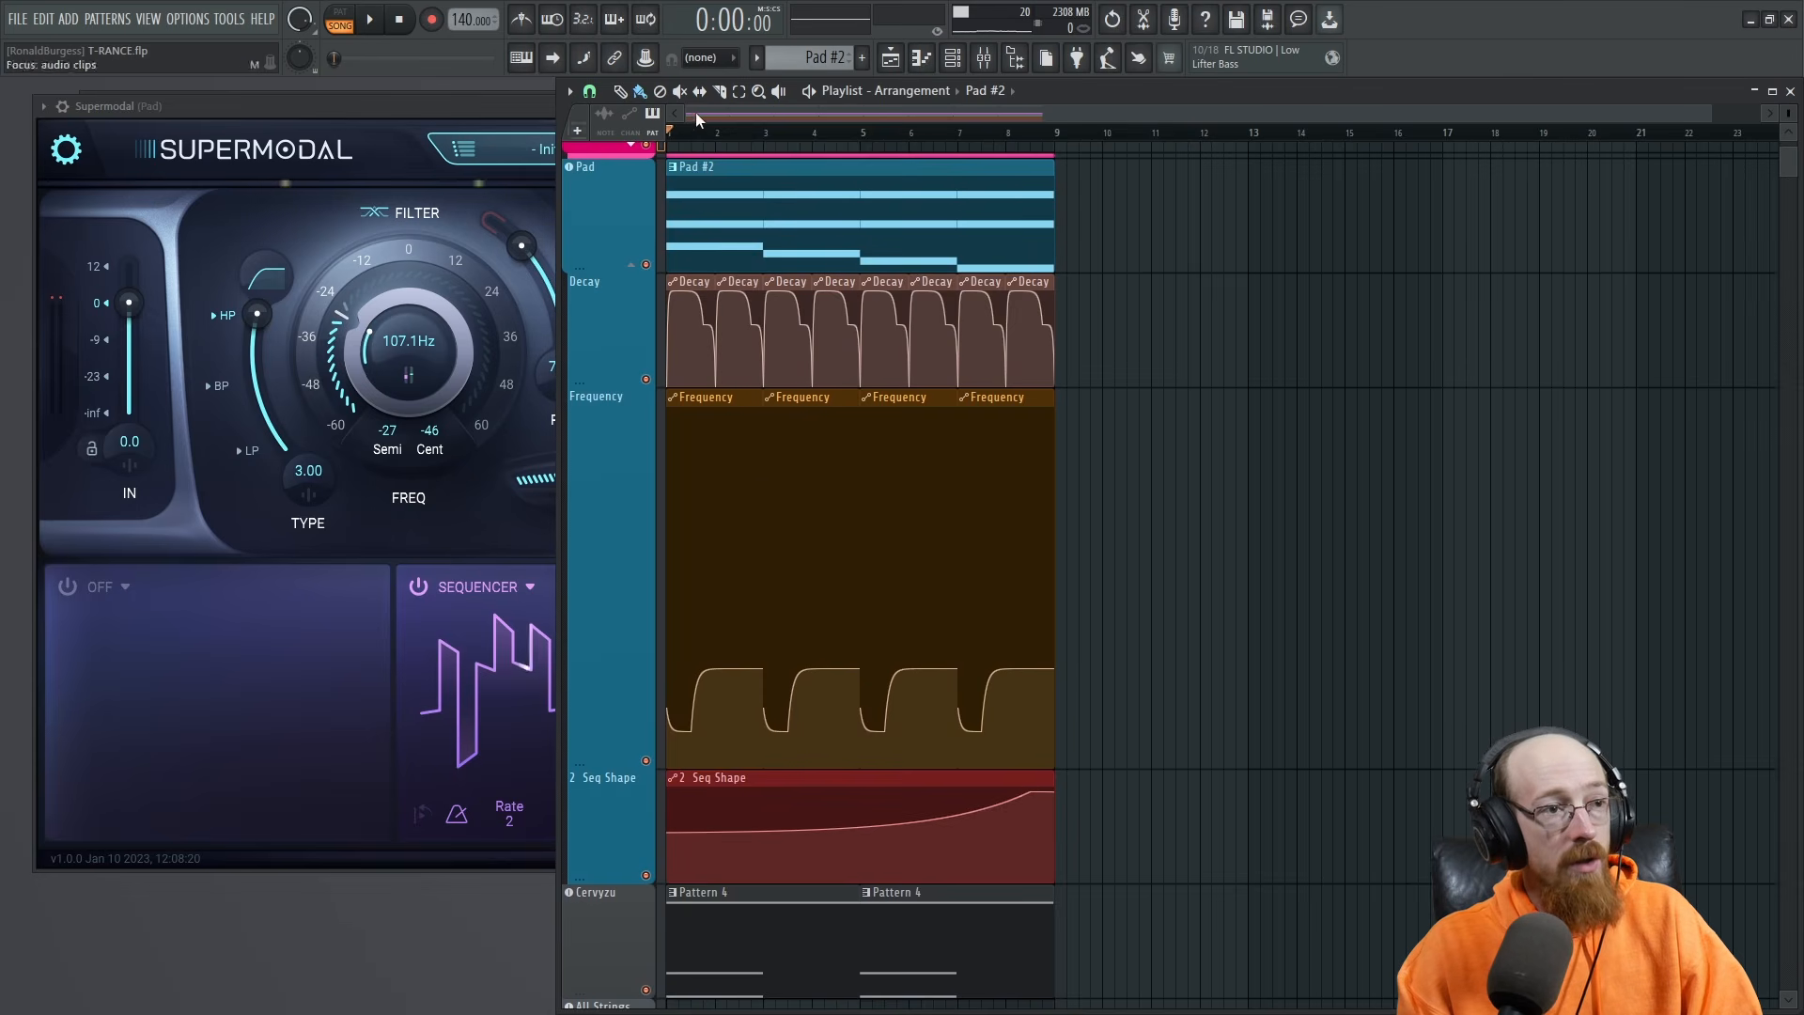
Narrow the playlist window to uncover Supermodal and bring the plugin to the front.
left_click_drag(555, 168, 1319, 170)
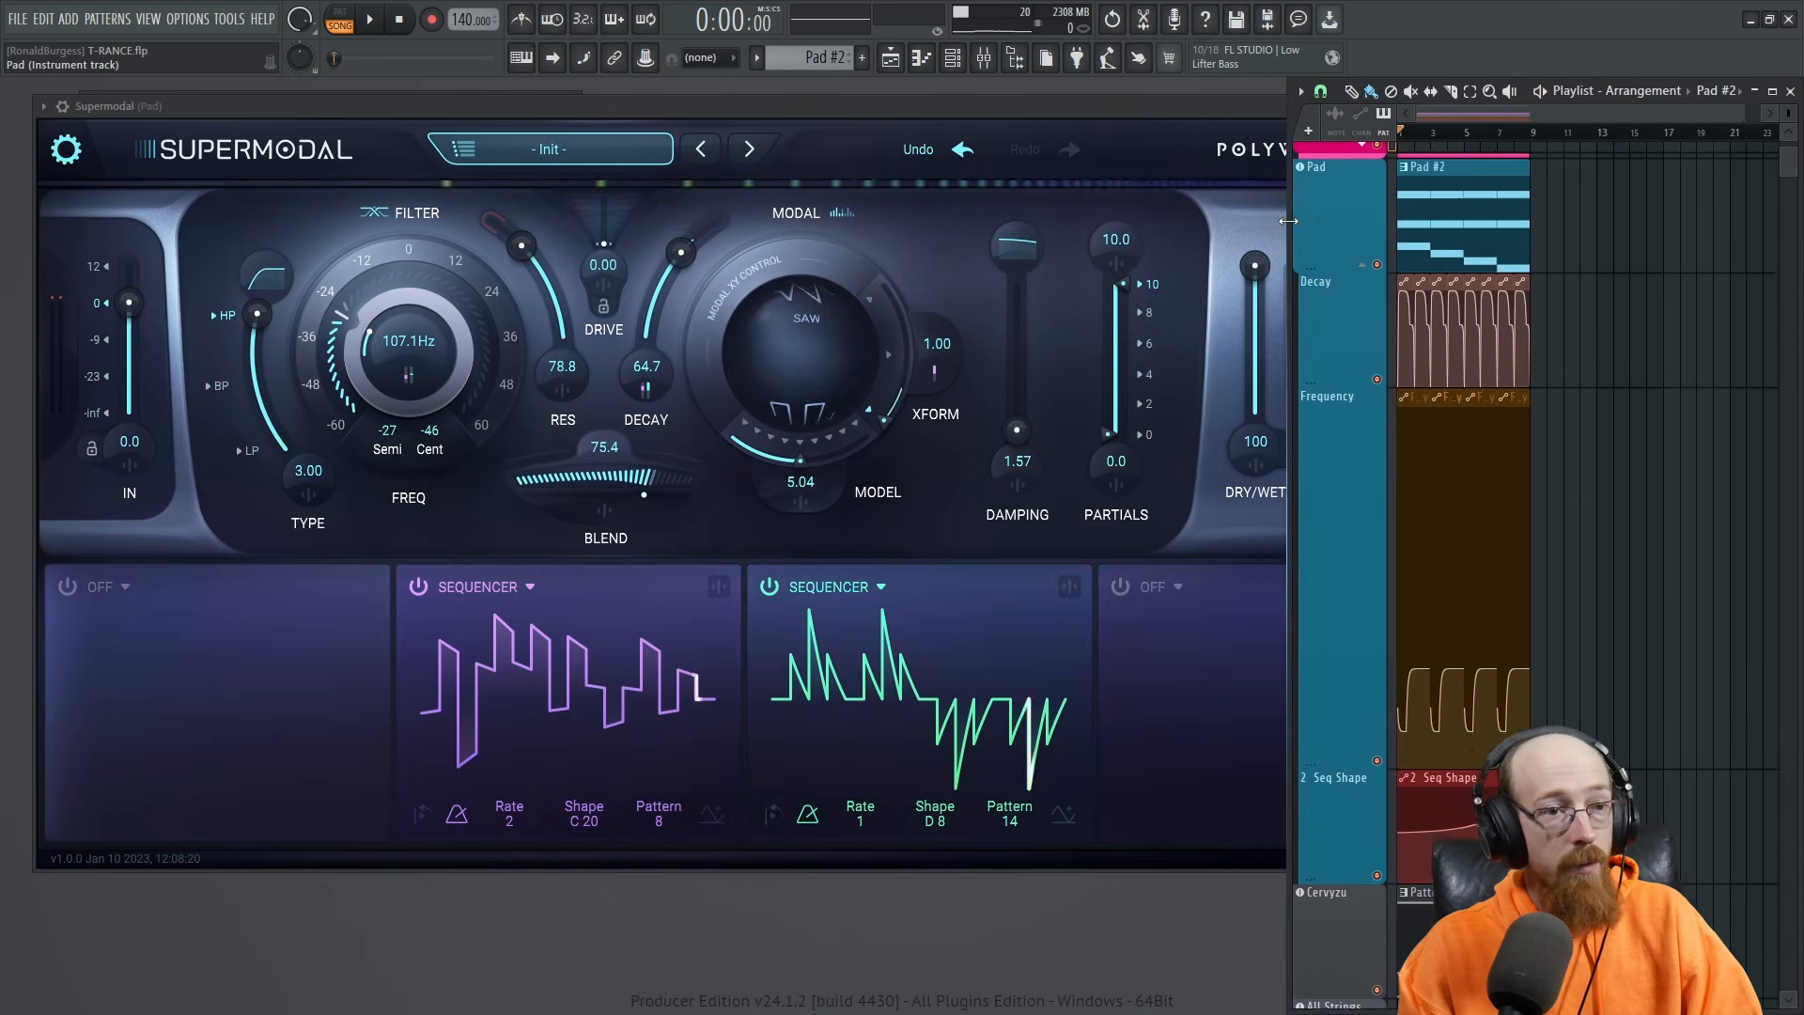
mouse_move(1445, 135)
left_mouse_down()
mouse_move(1549, 141)
mouse_move(1438, 151)
left_mouse_up()
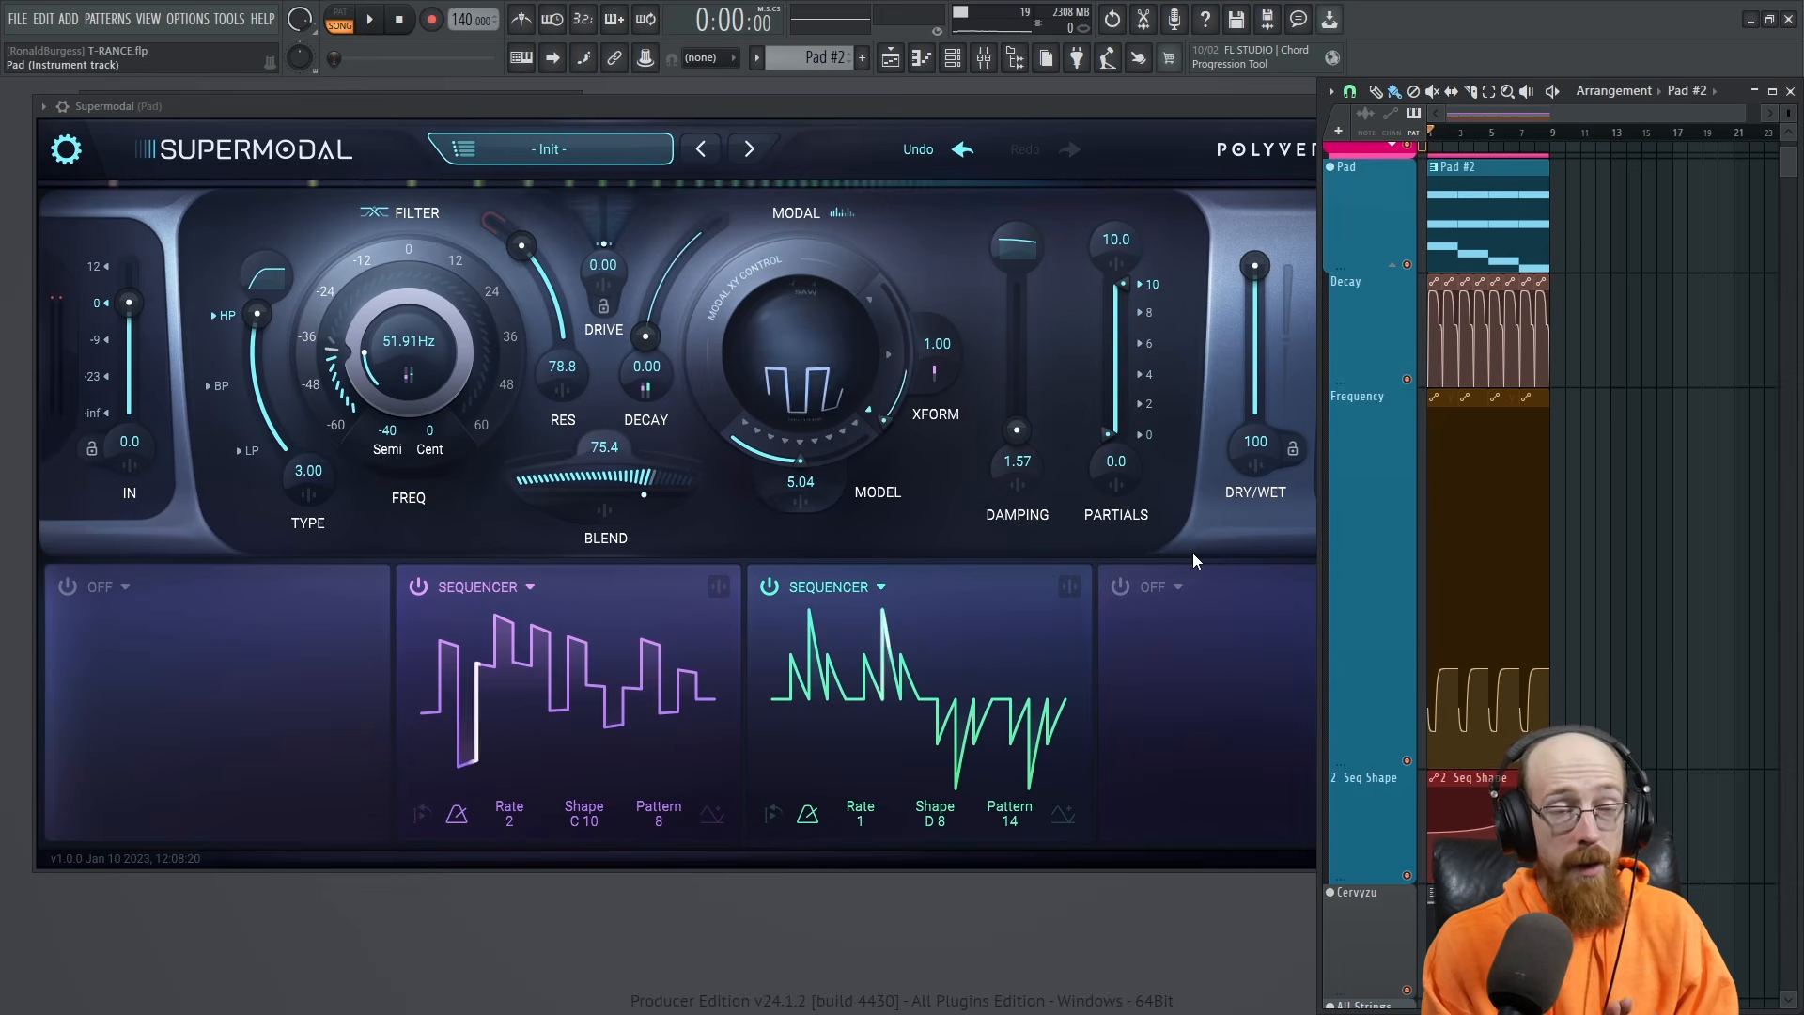
left_click(1144, 110)
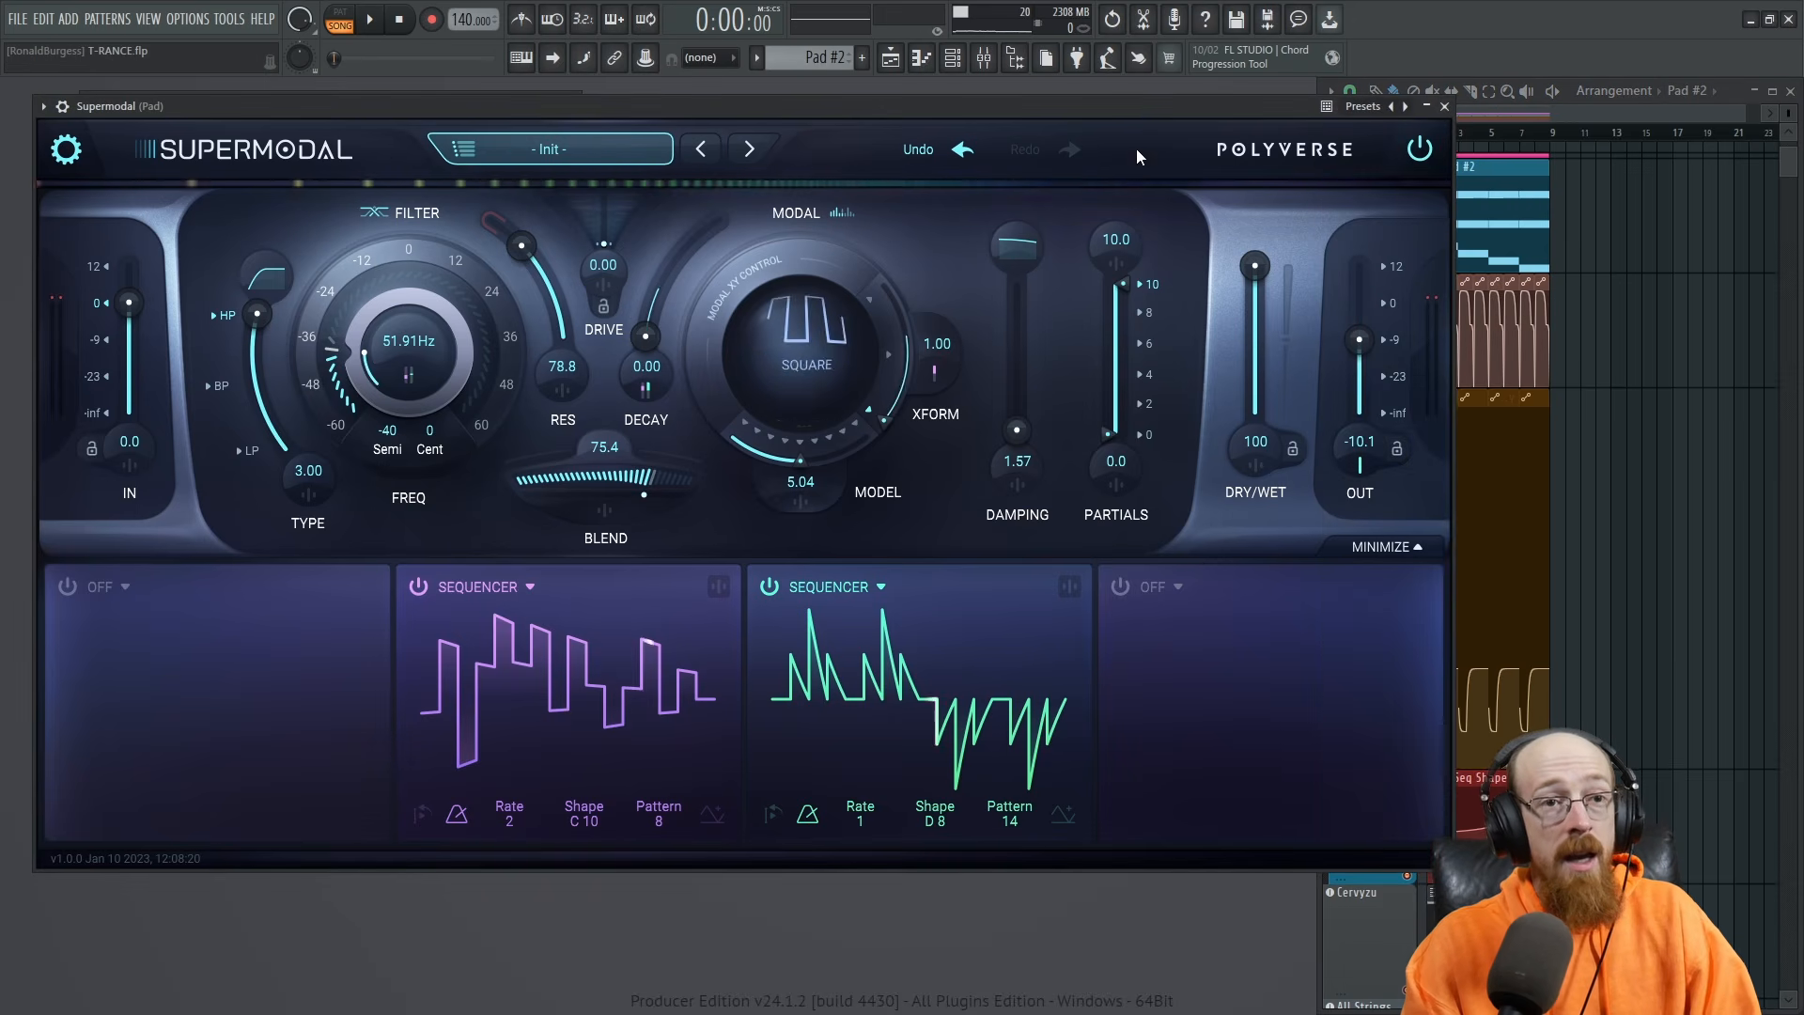
Close Supermodal and open the Pad #2 clip in the piano roll to review its chord notes.
left_click(1451, 106)
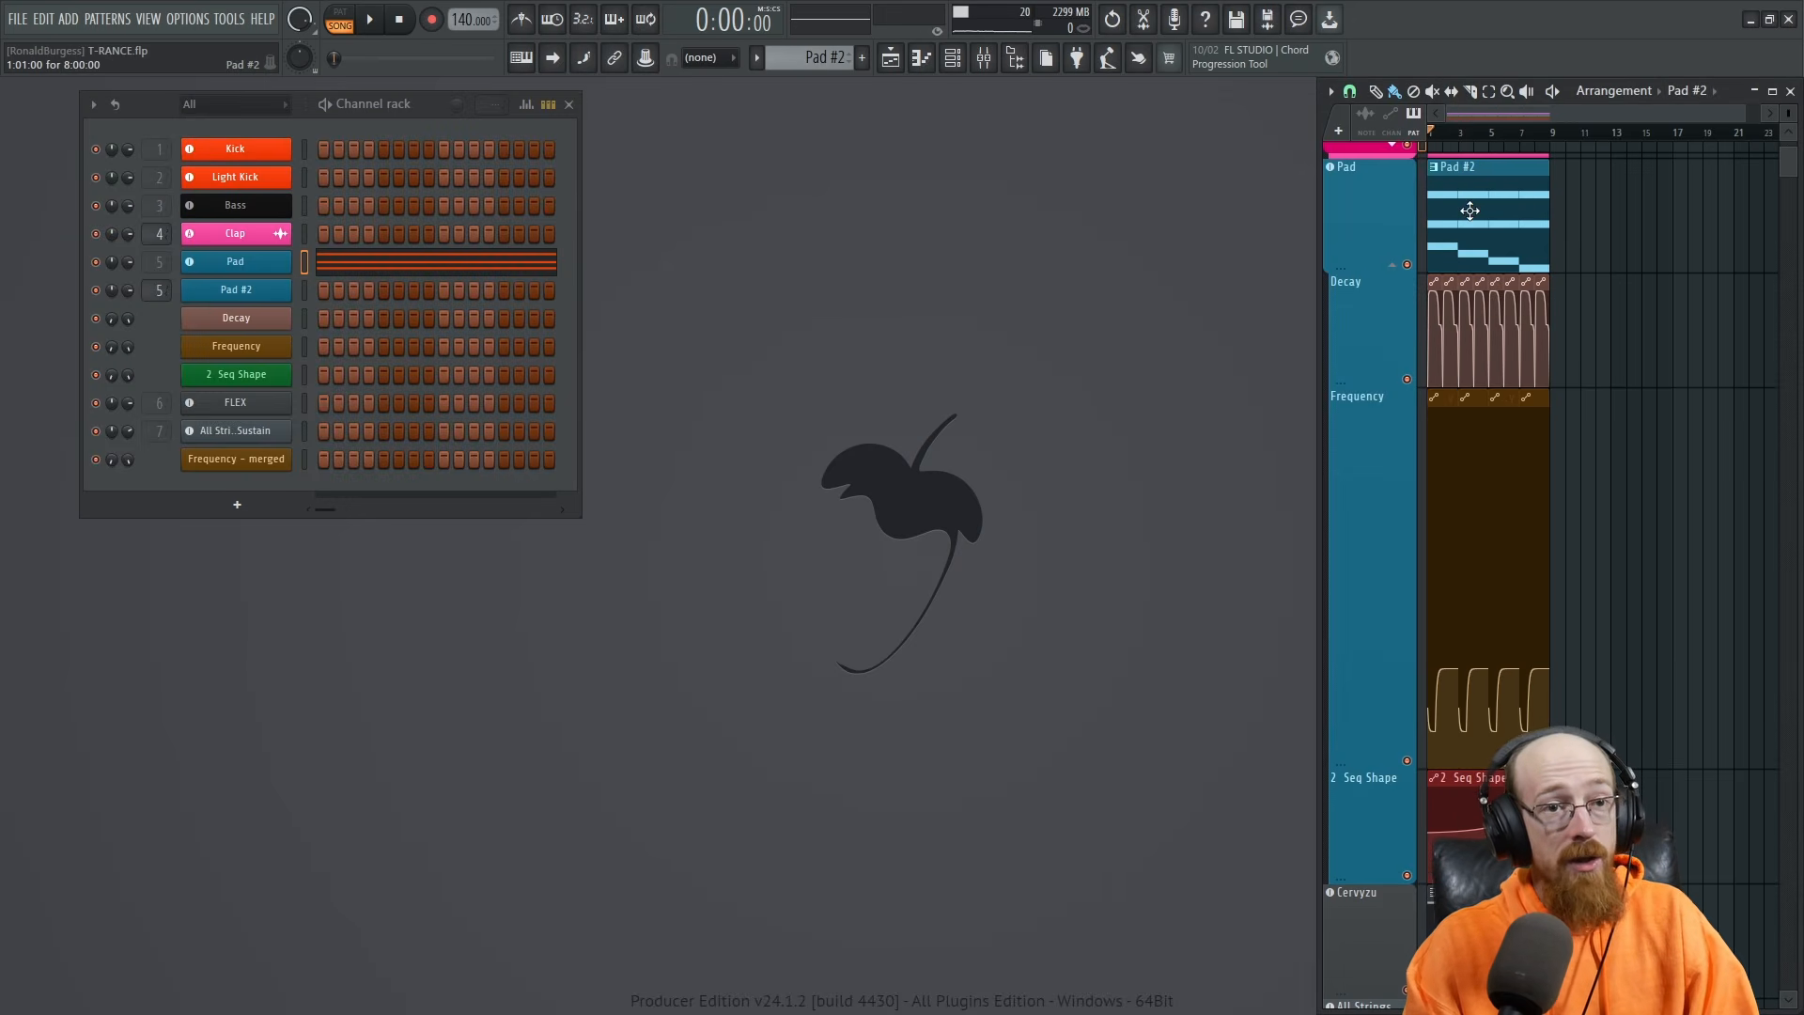
double_click(1440, 179)
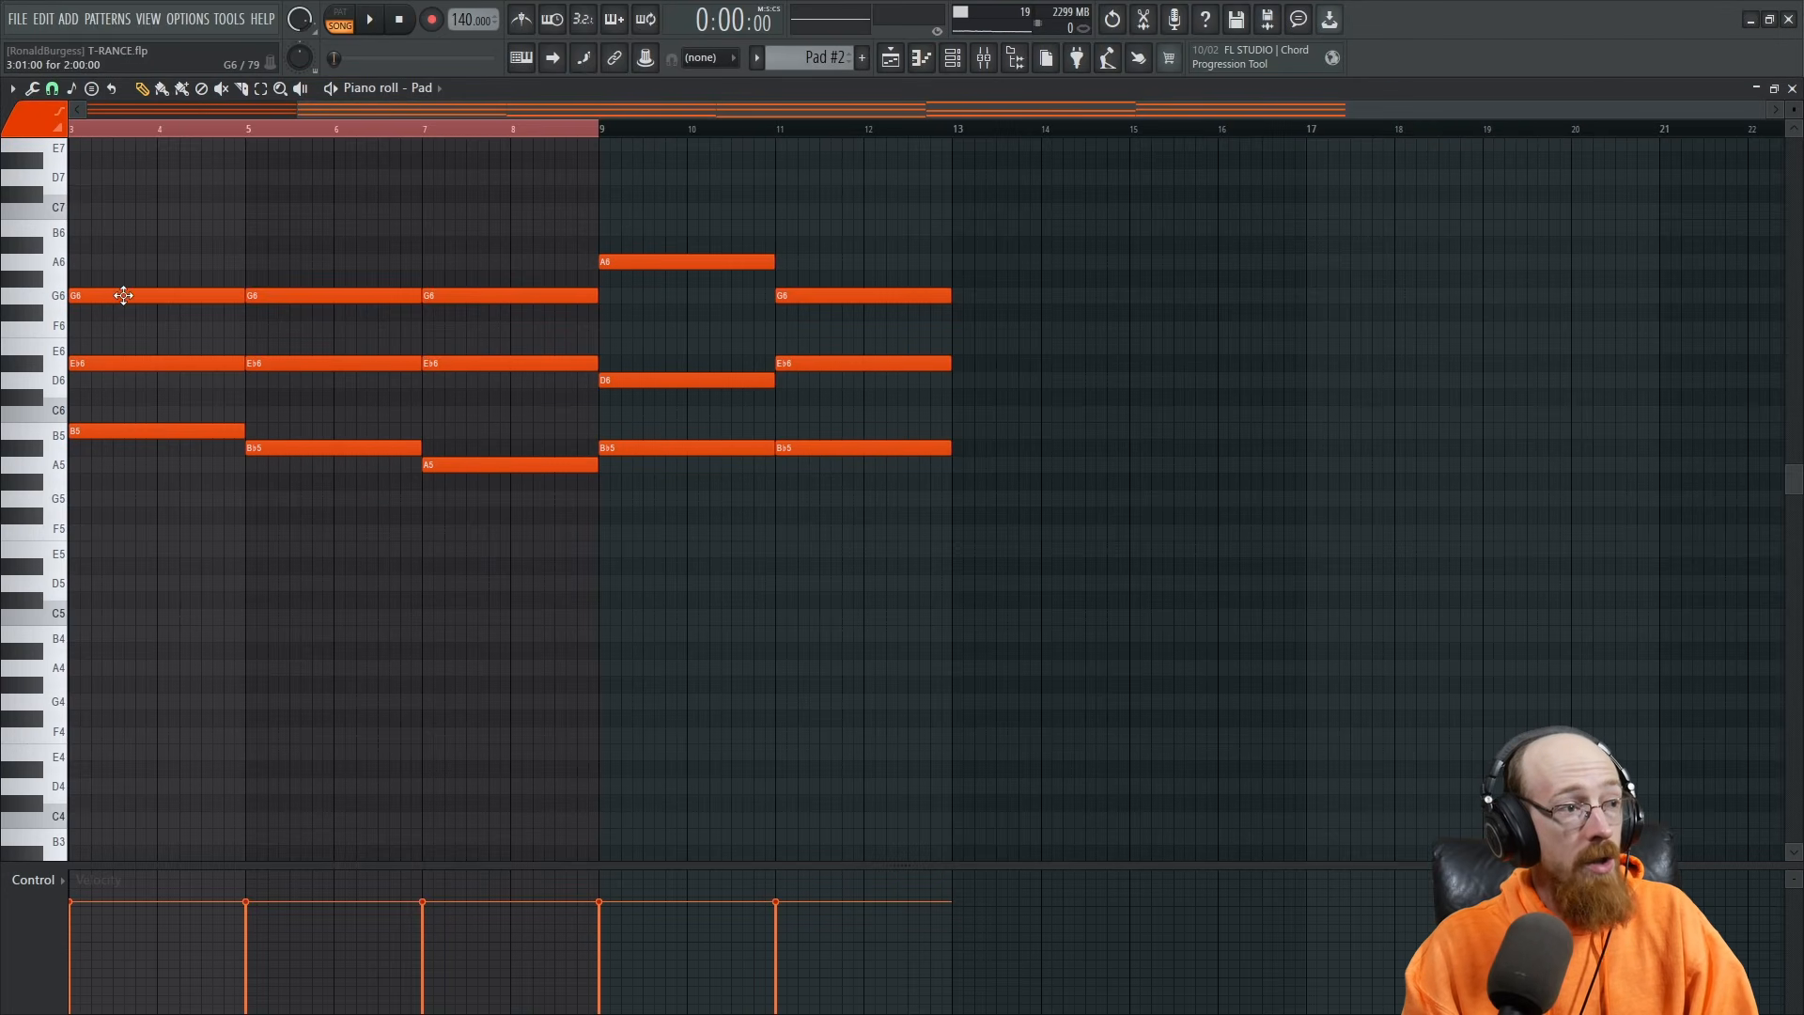
left_click_drag(172, 548, 973, 575)
left_click_drag(150, 416, 191, 490)
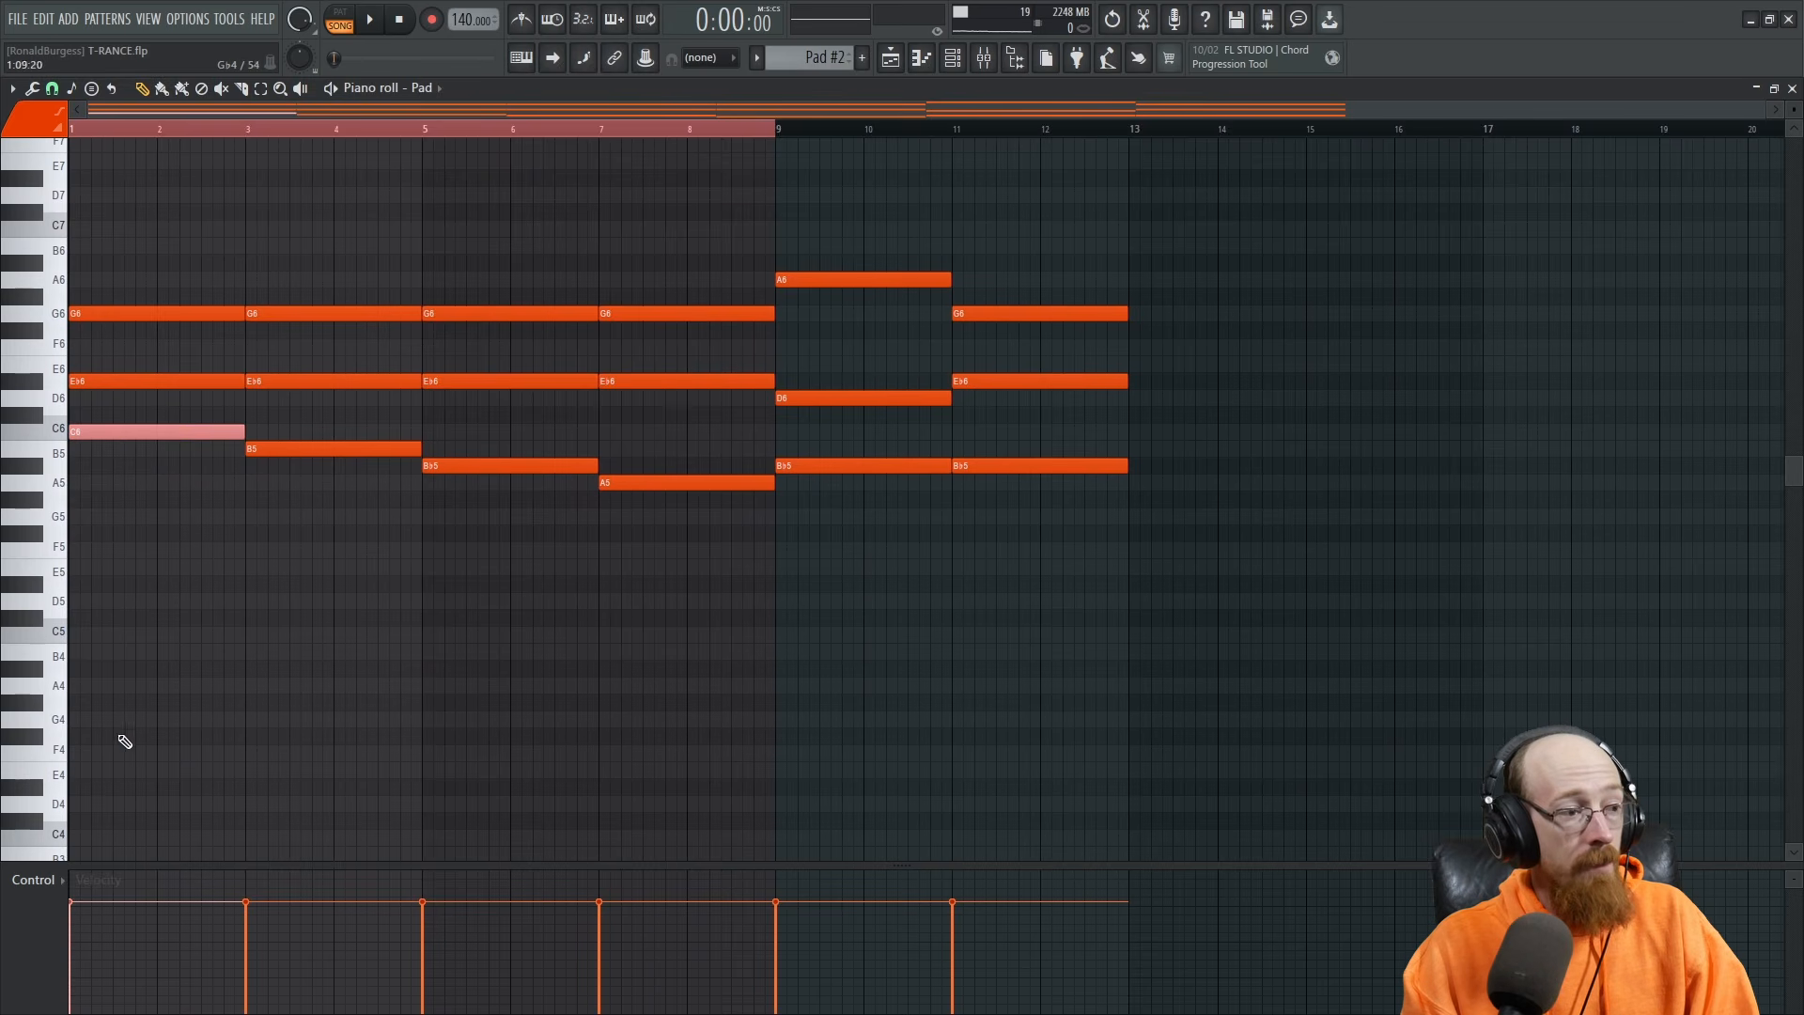
Try a sustained C4 note below the chords, stretch it to 12 bars, and delete it.
scroll(113, 747, "down", 3)
left_click(83, 685)
left_click_drag(237, 687, 1128, 687)
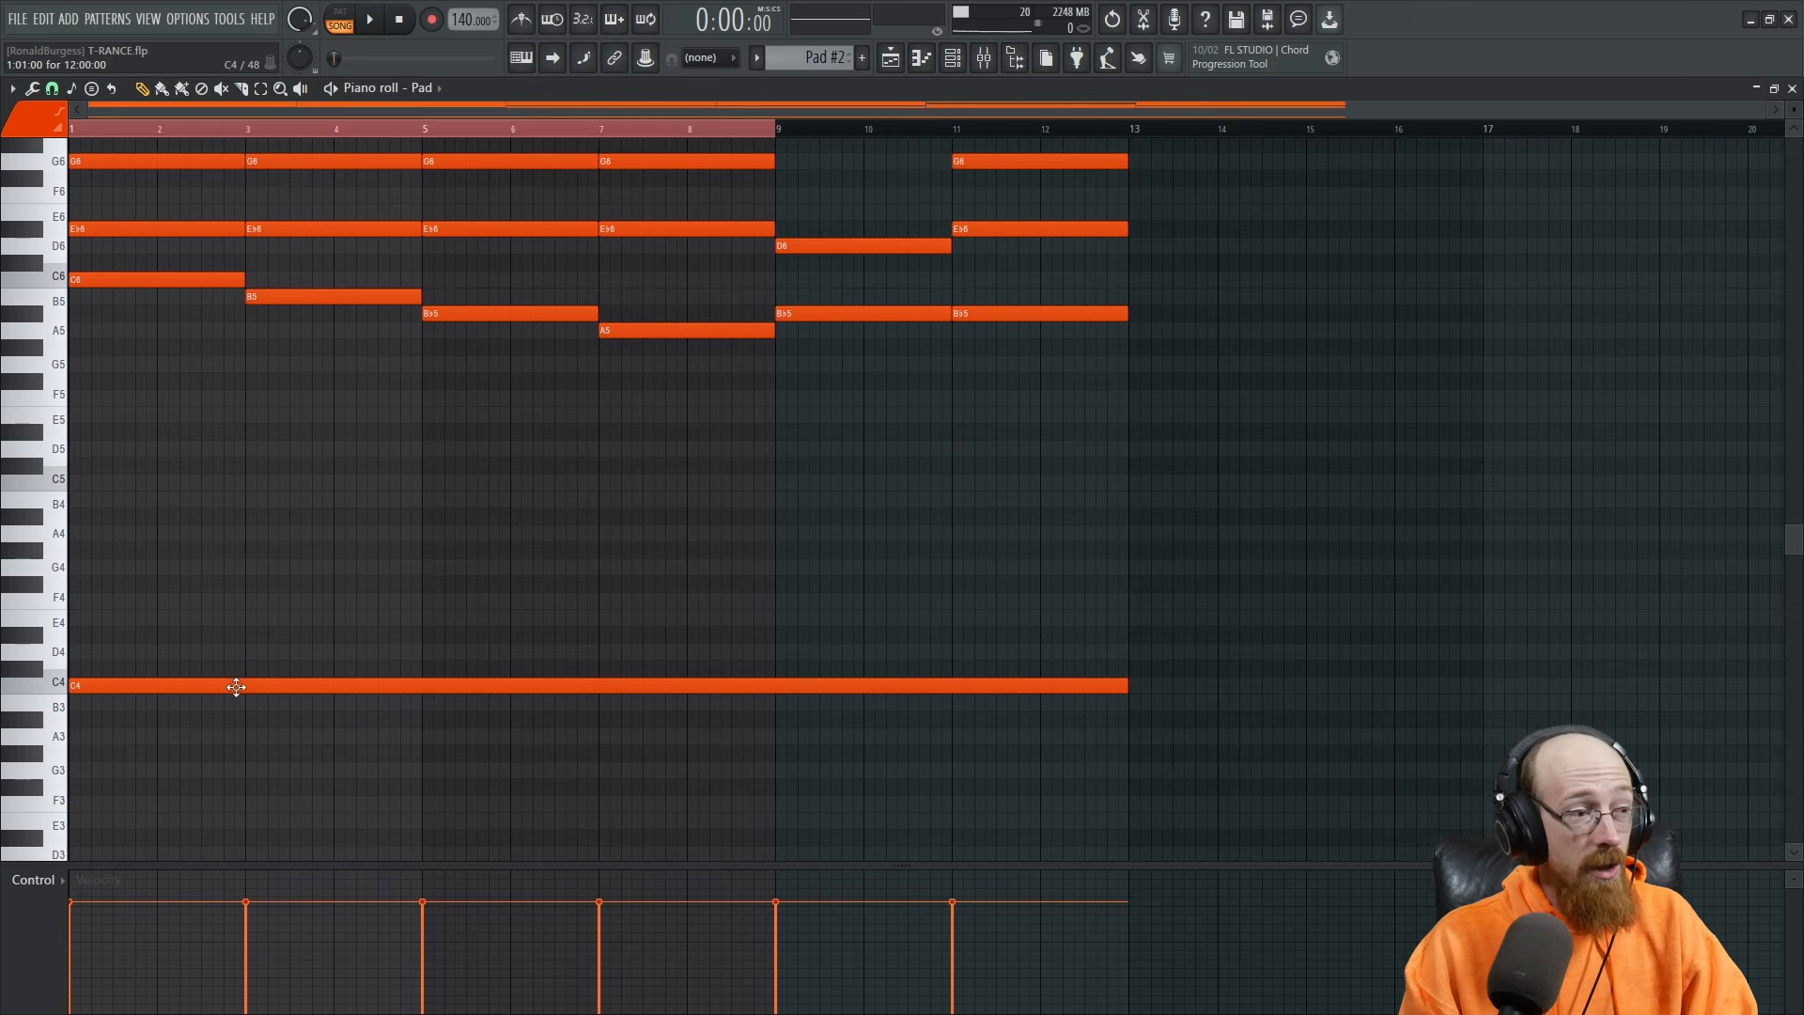
right_click(273, 687)
scroll(818, 516, "up", 3)
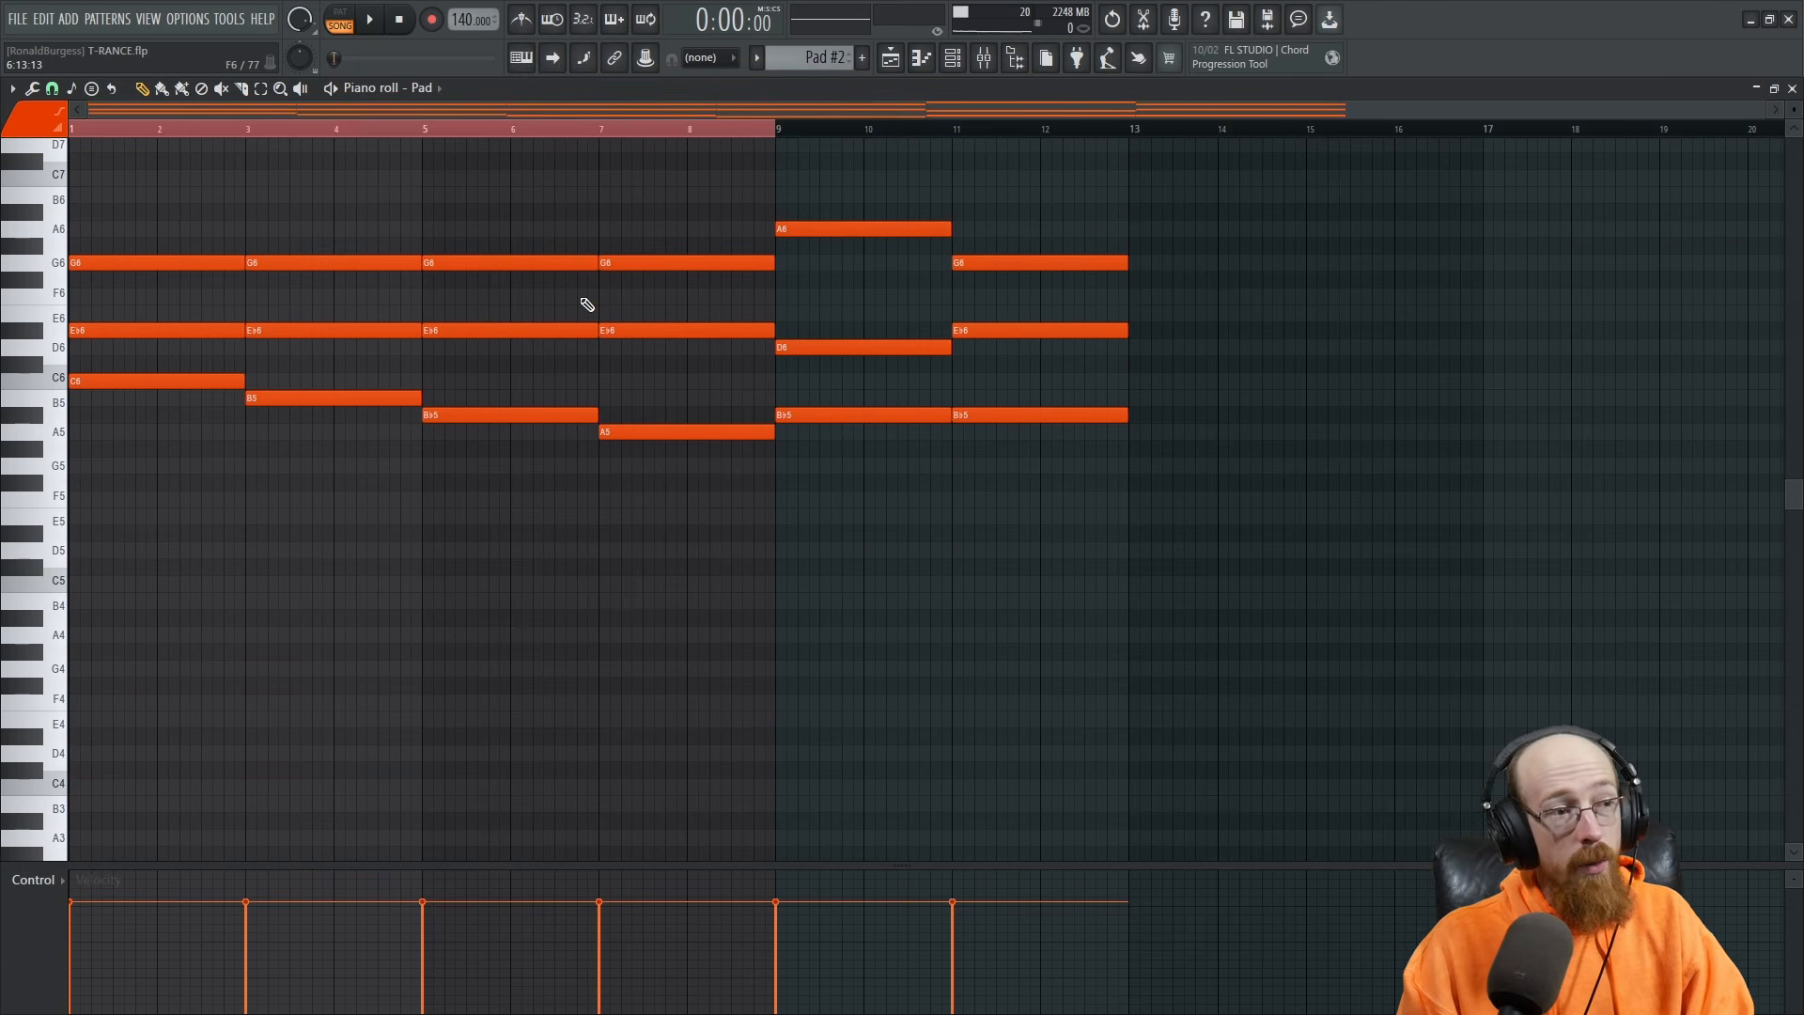
Close the piano roll and copy the Pad channel's notes from the channel rack.
left_click(1793, 89)
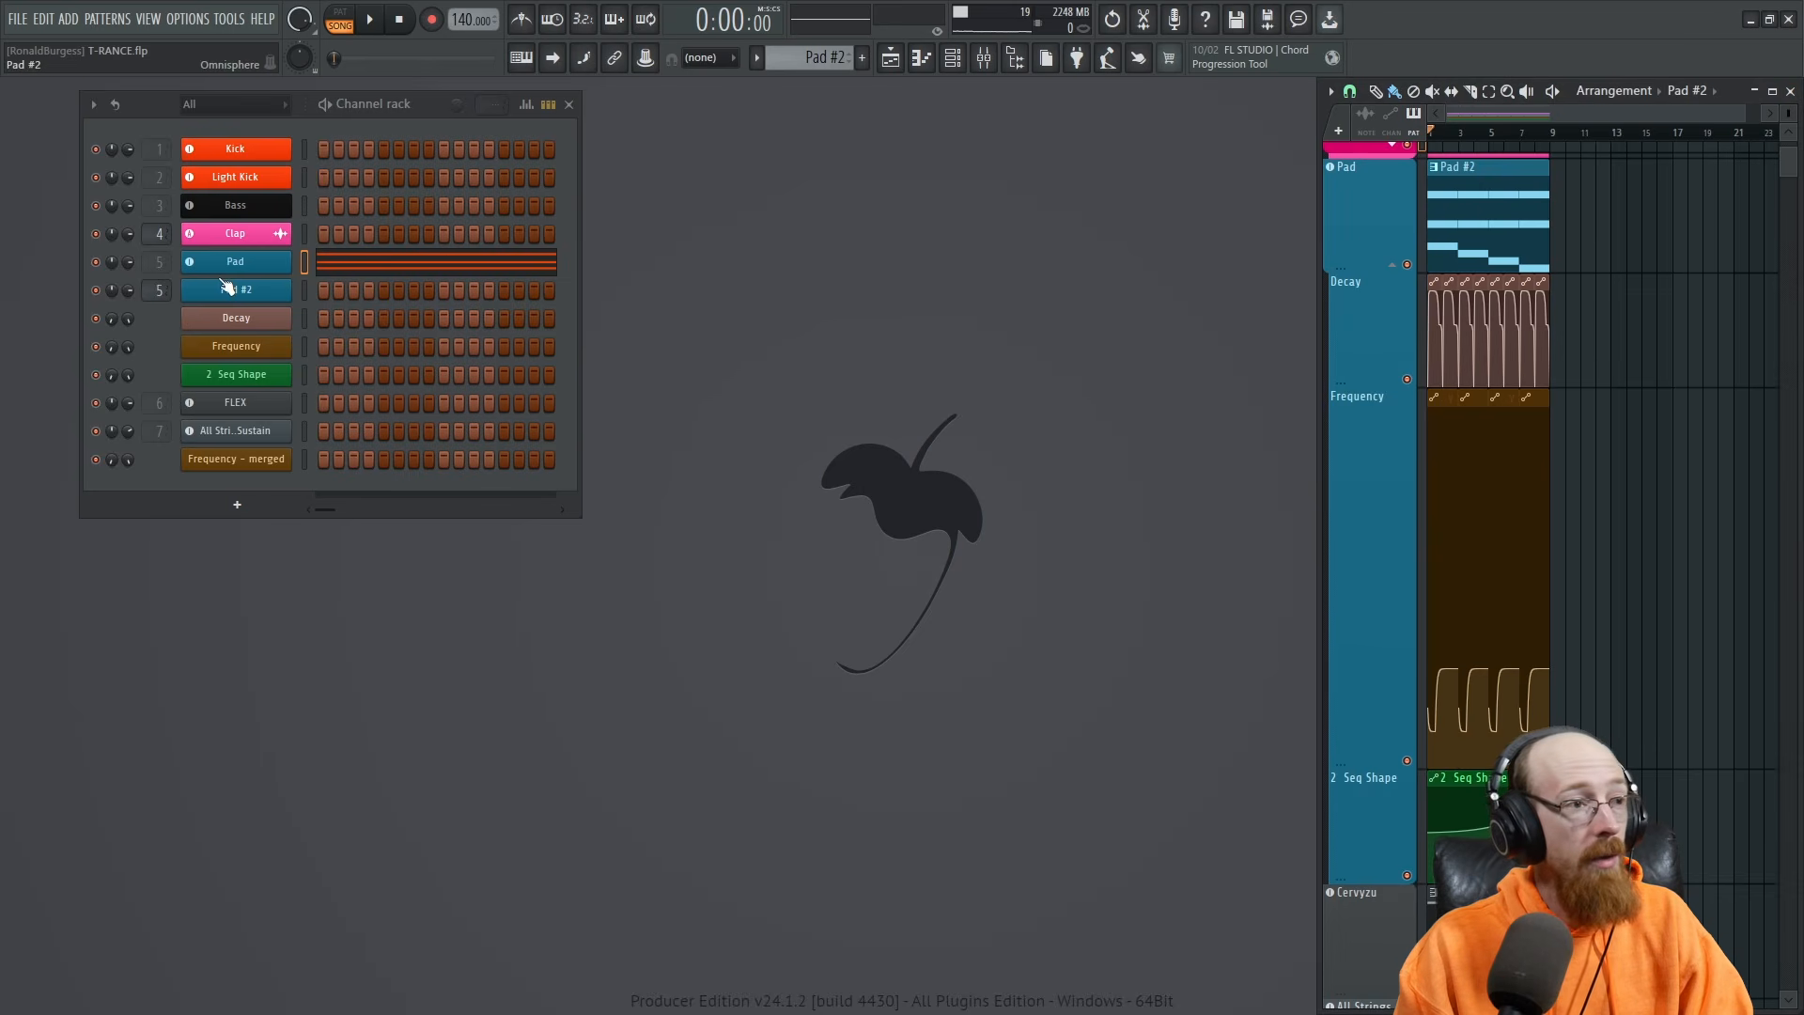
right_click(265, 267)
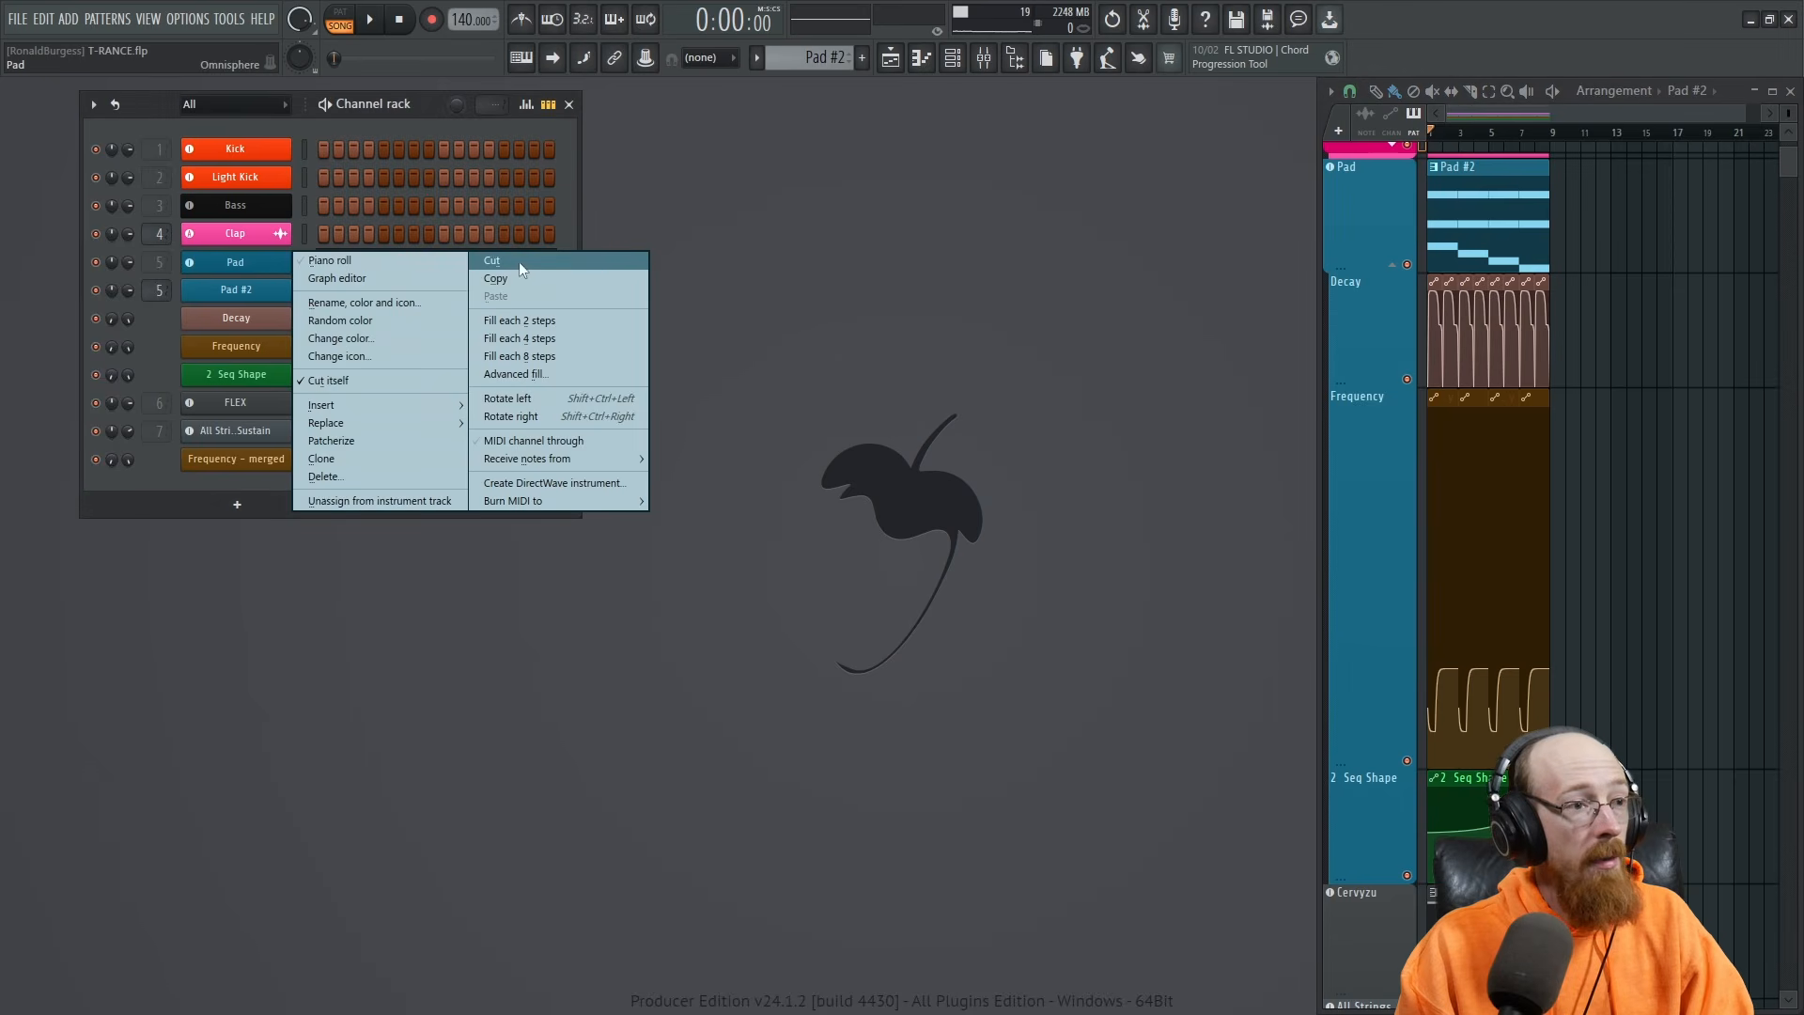
left_click(566, 278)
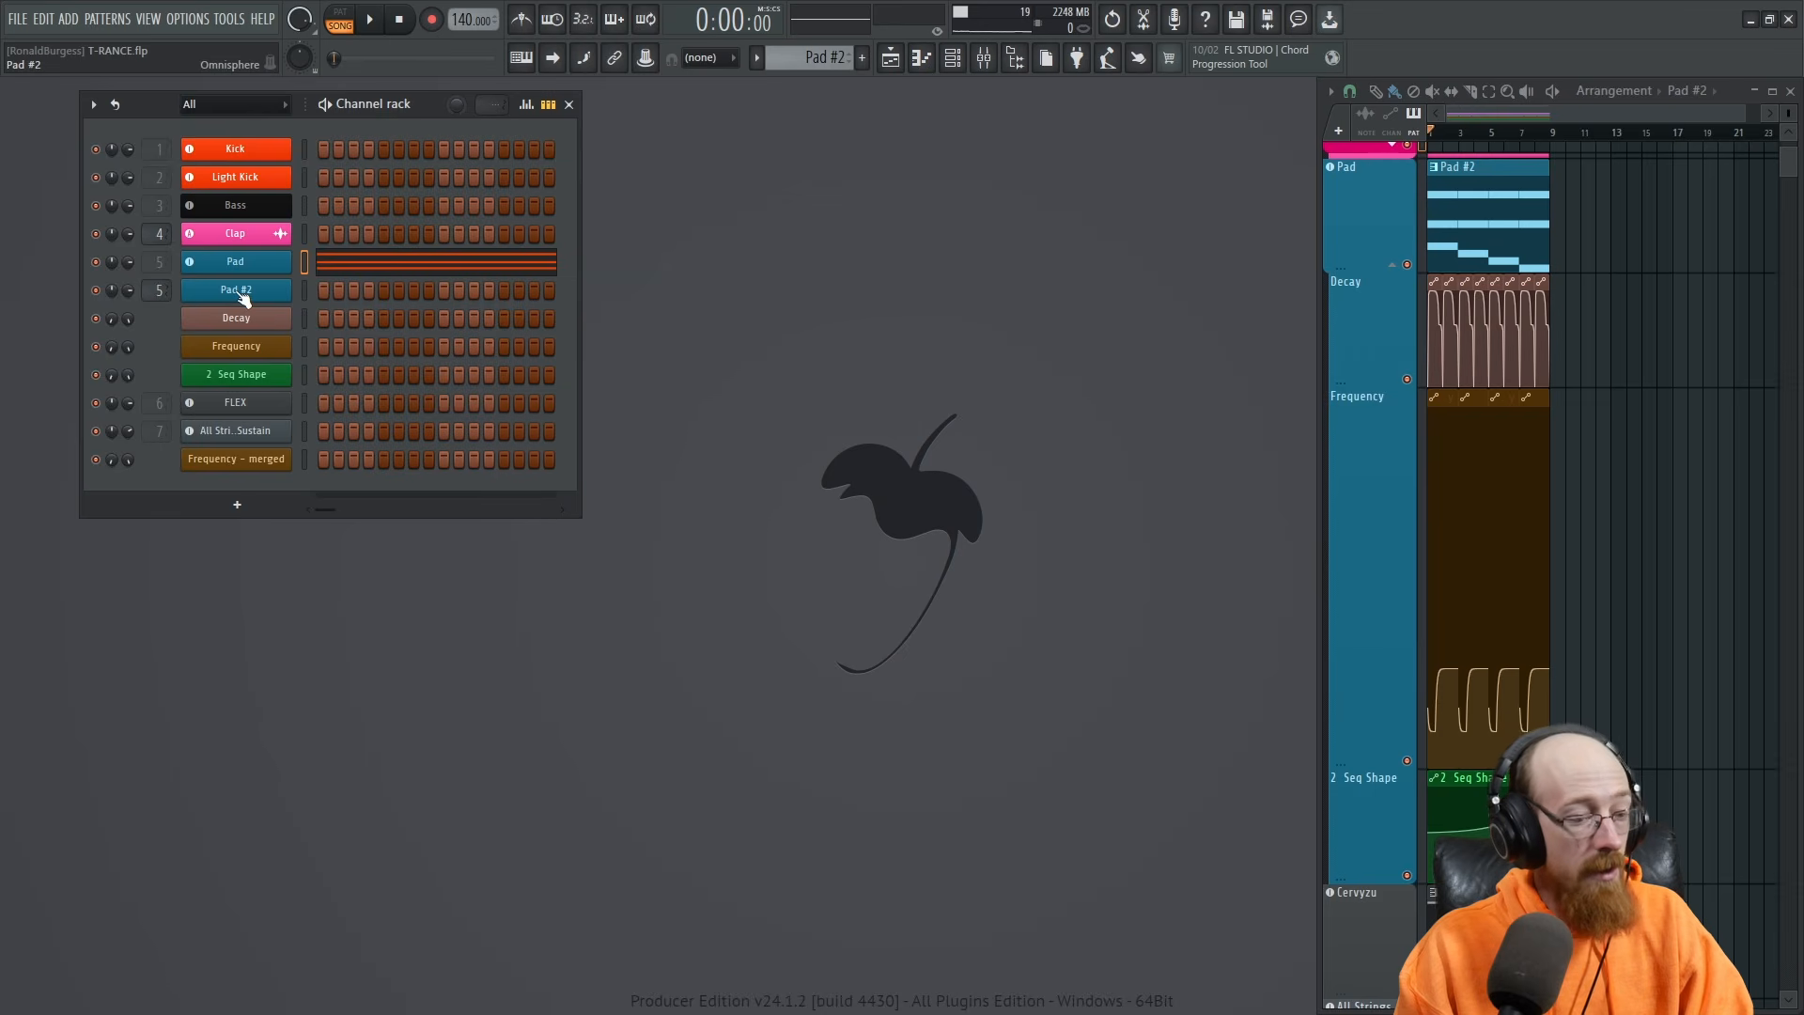
Assign the Pad #2 channel to a new instrument track and copy its mixer settings to a new mixer track.
right_click(239, 291)
key("a")
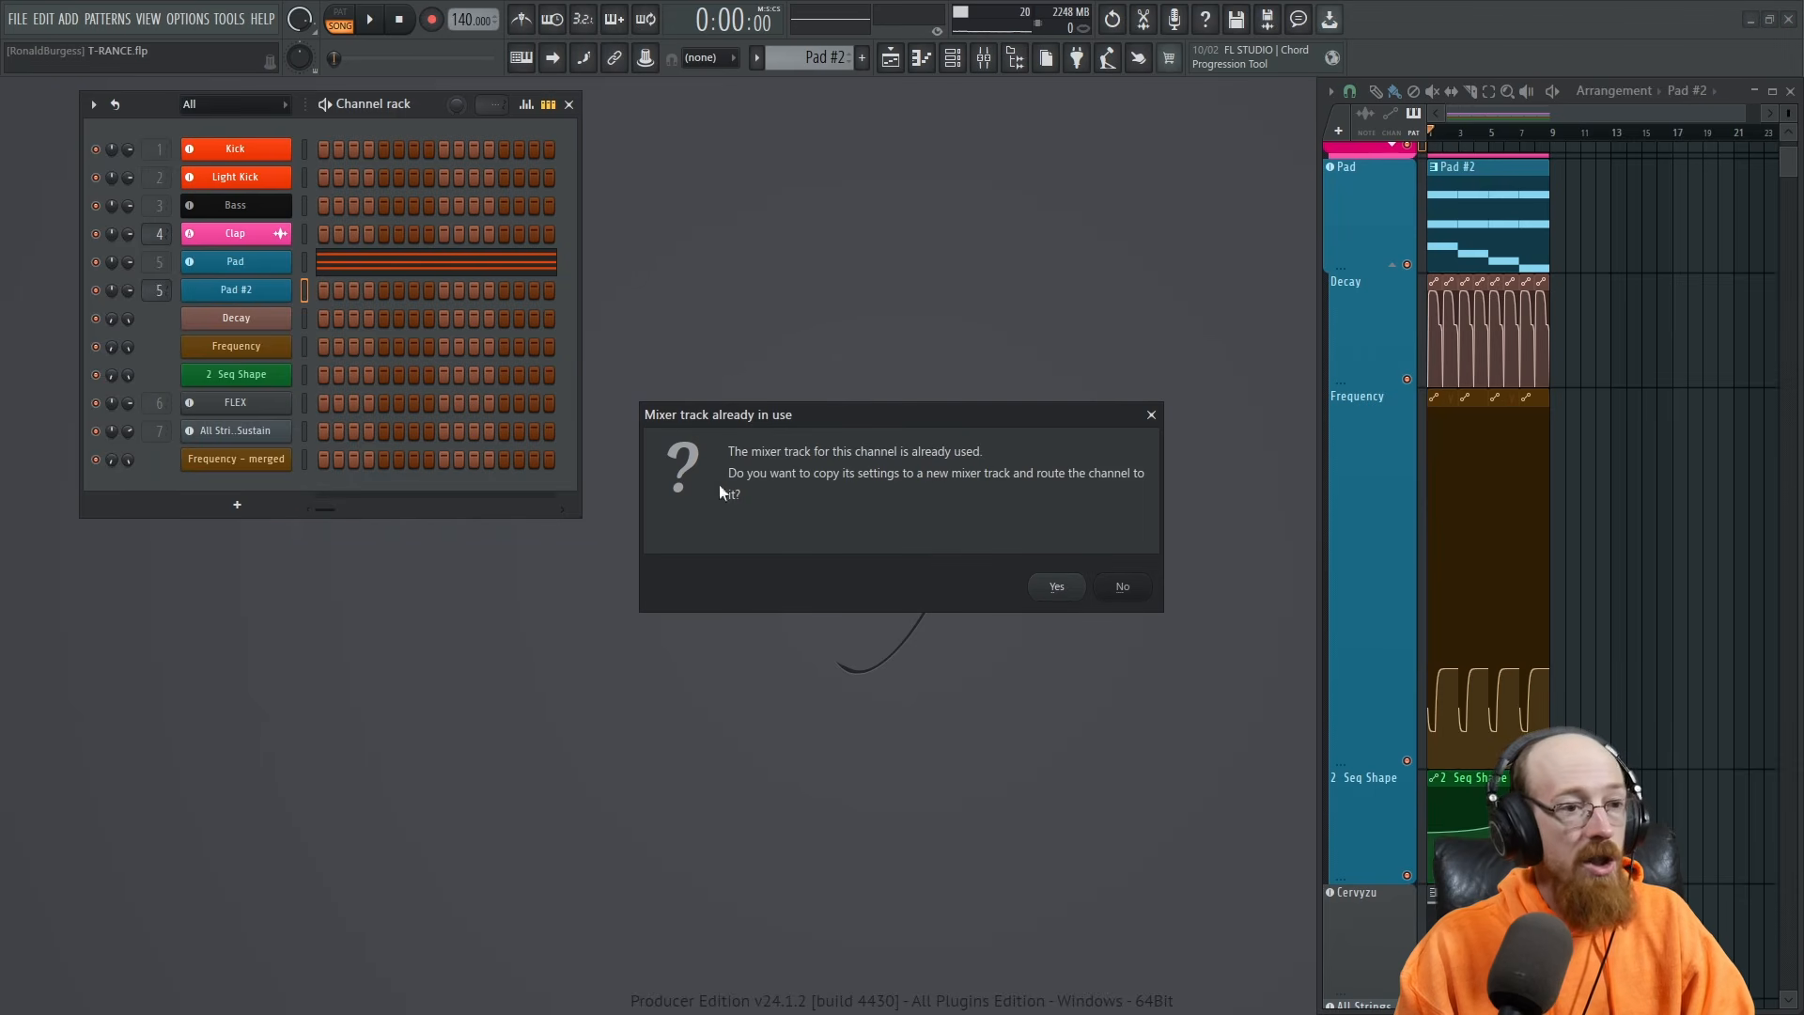
left_click(1052, 585)
Paste the copied notes into the Pad #2 channel.
right_click(264, 288)
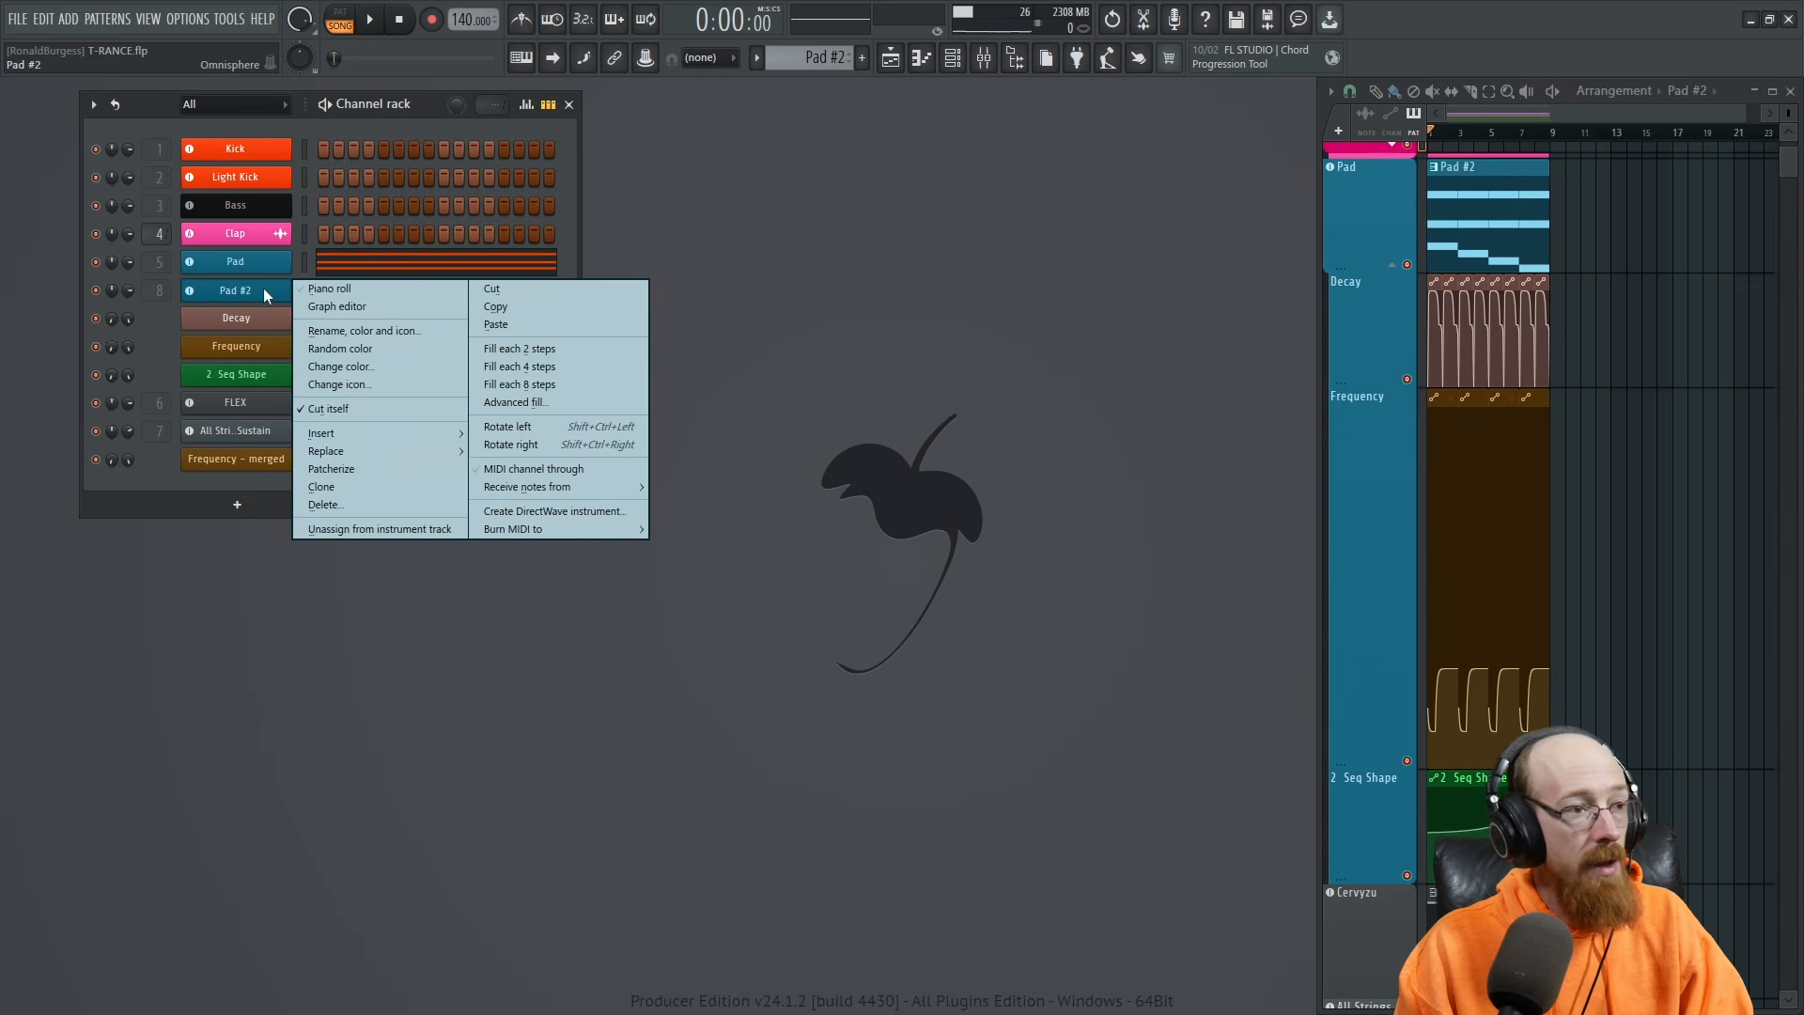
left_click(596, 322)
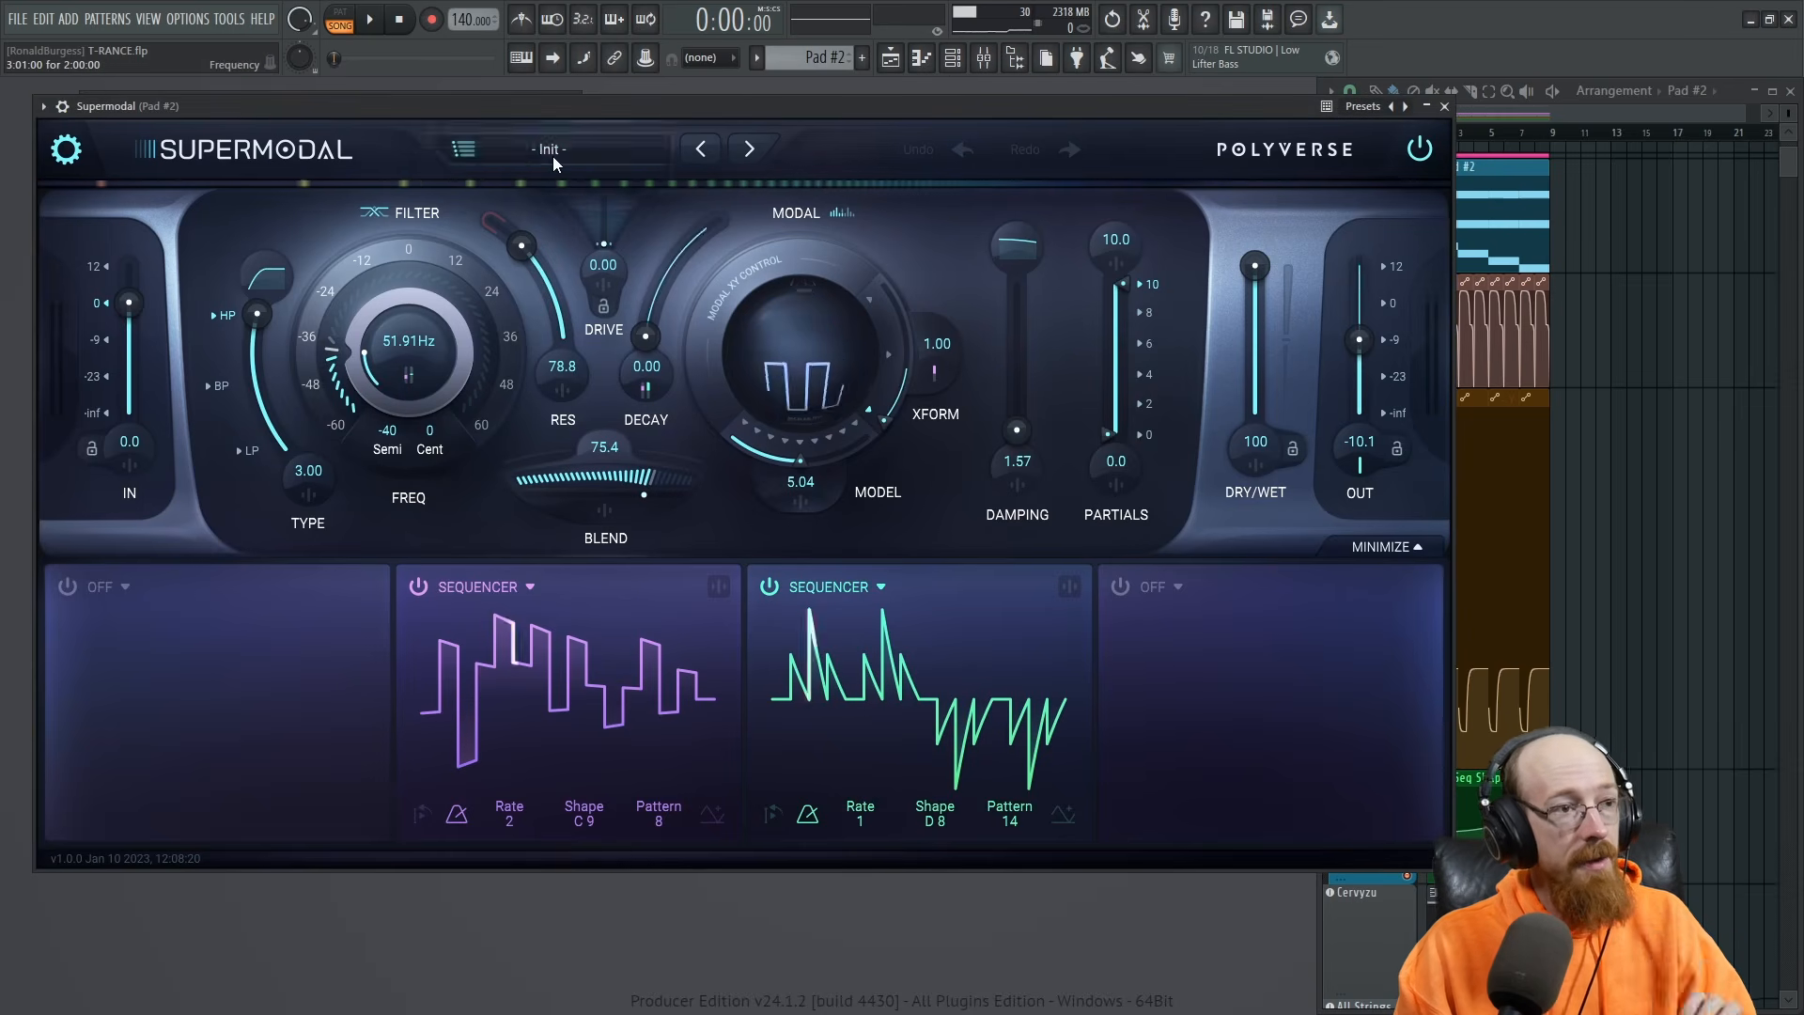
Load the Init preset in Pad #2's Supermodal effect and audition the song briefly.
left_click(553, 156)
left_click(561, 263)
left_click(579, 150)
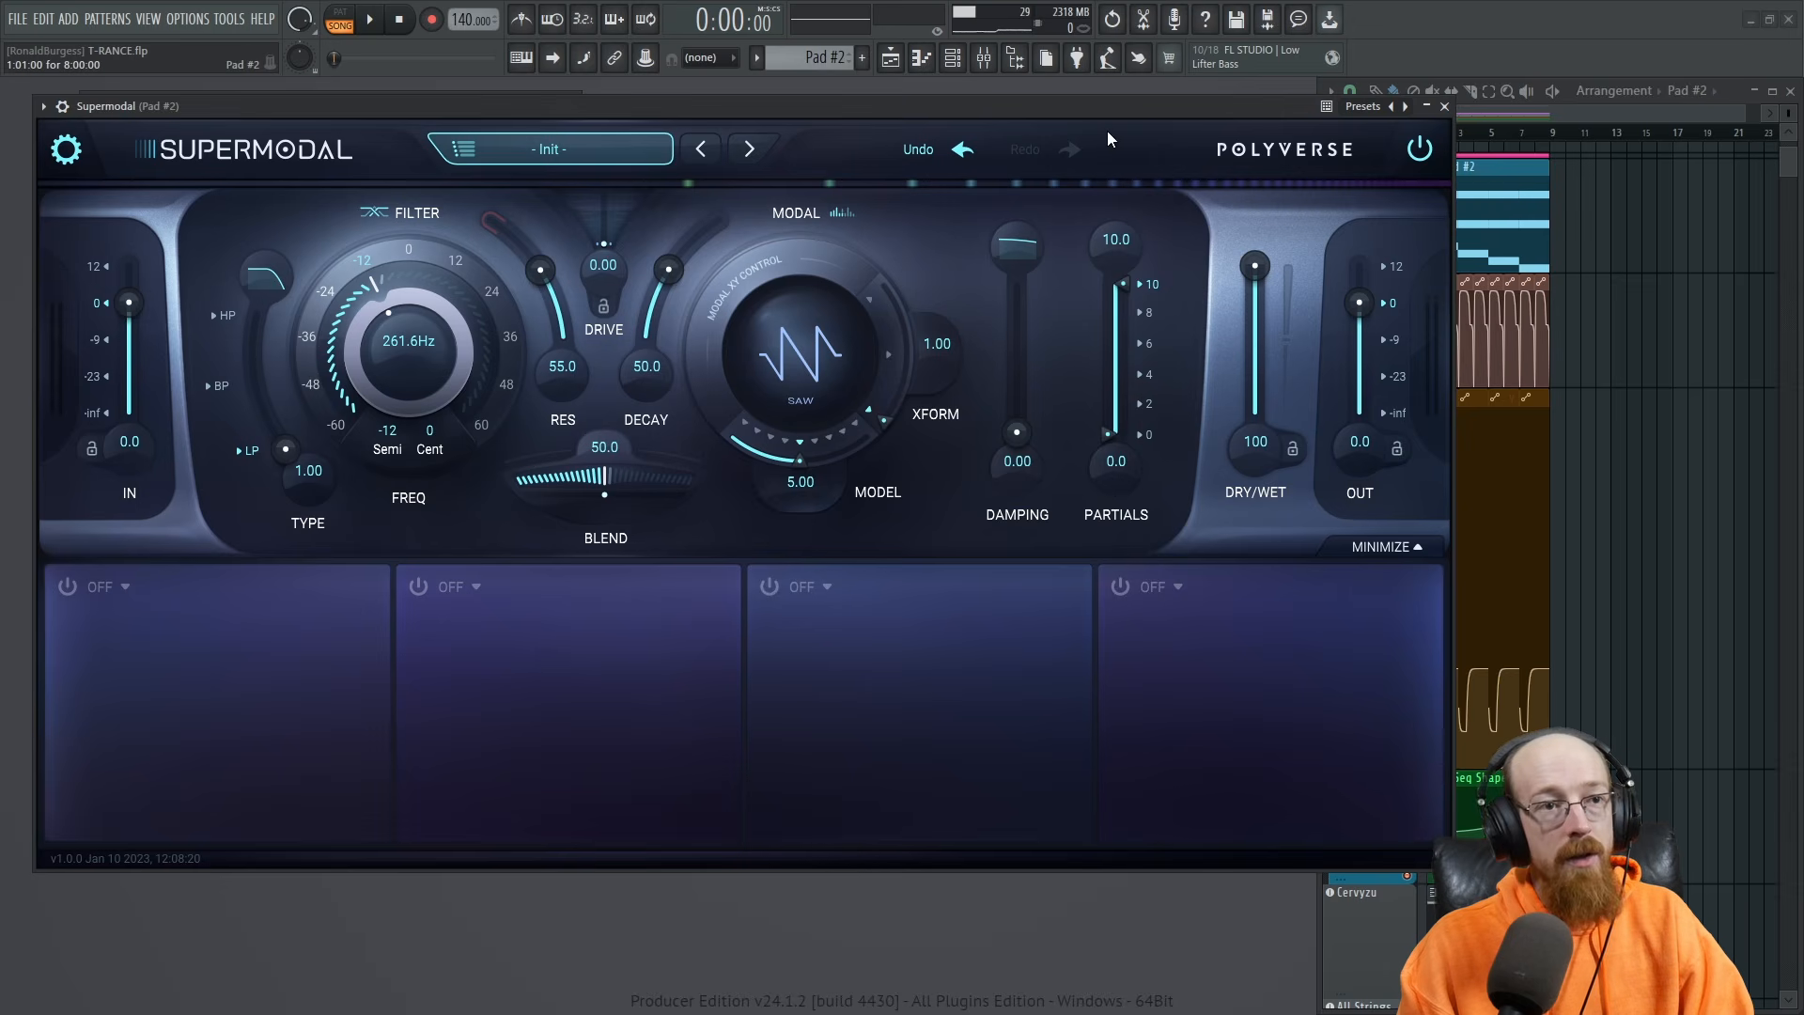
key("space")
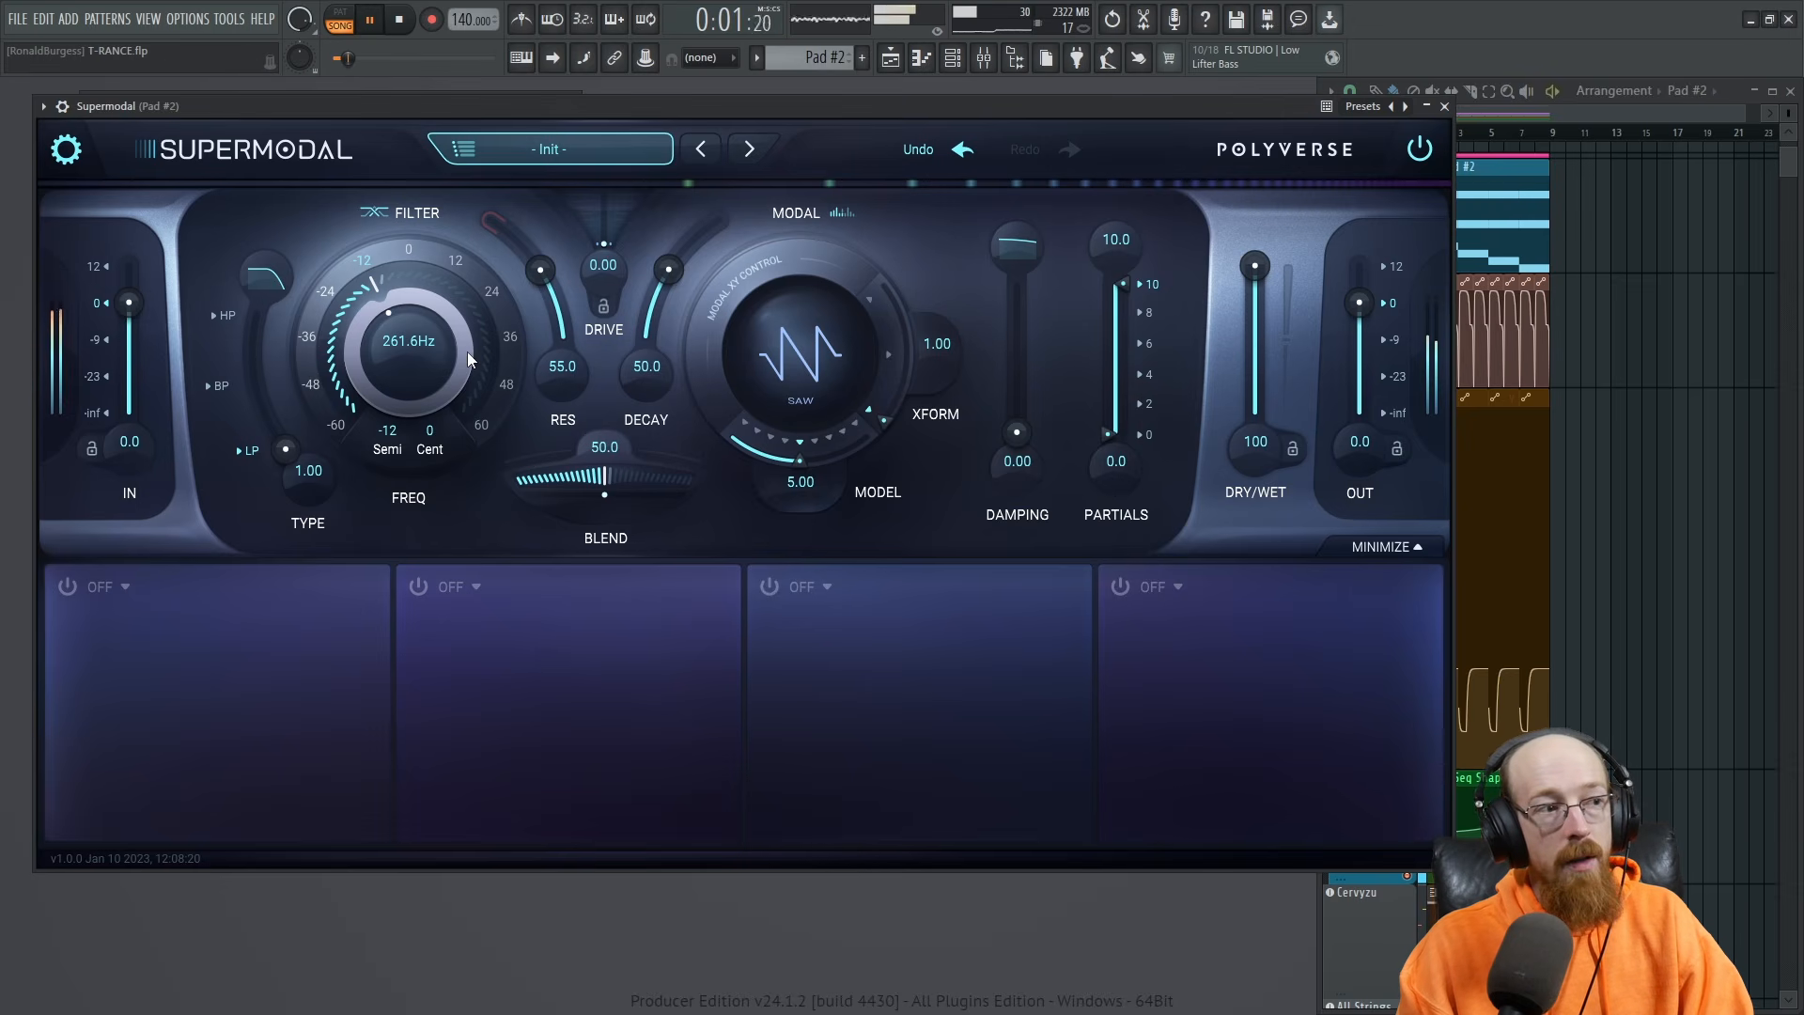
key("space")
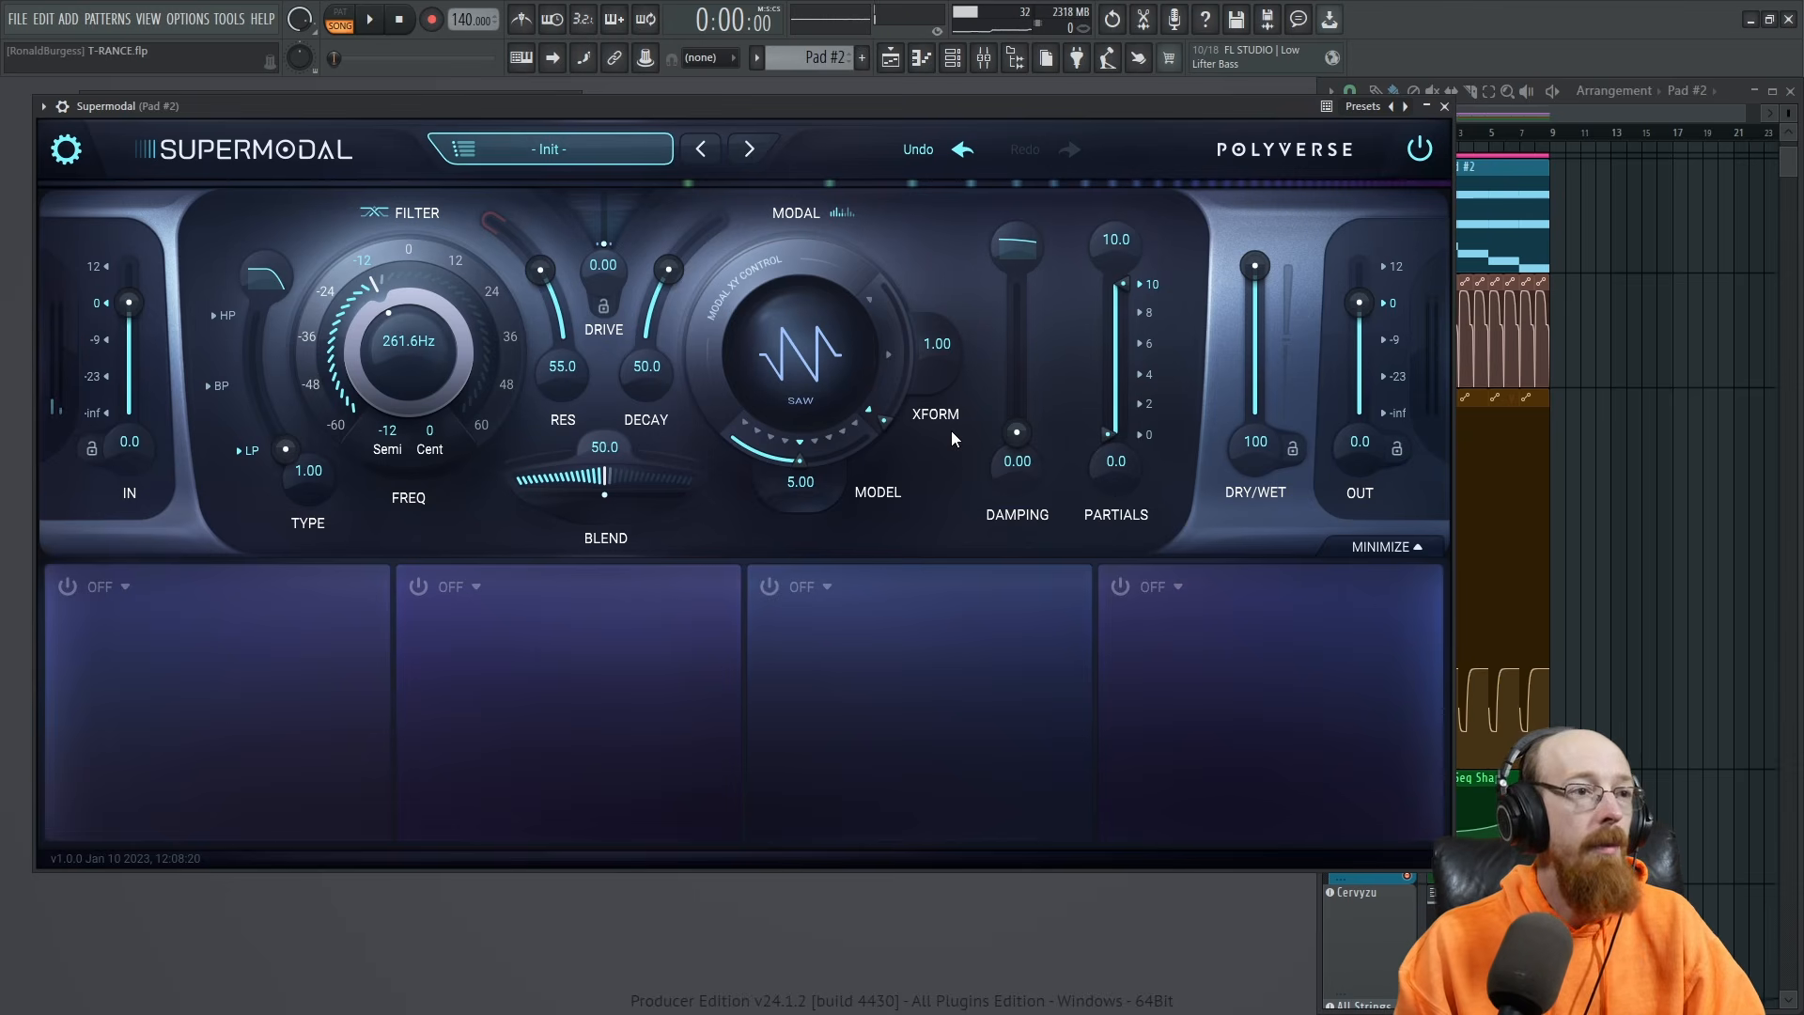
Browse Supermodal's preset banks from Dramatic through Artsy, return to the Subtle bank, and close the preset browser.
left_click(550, 153)
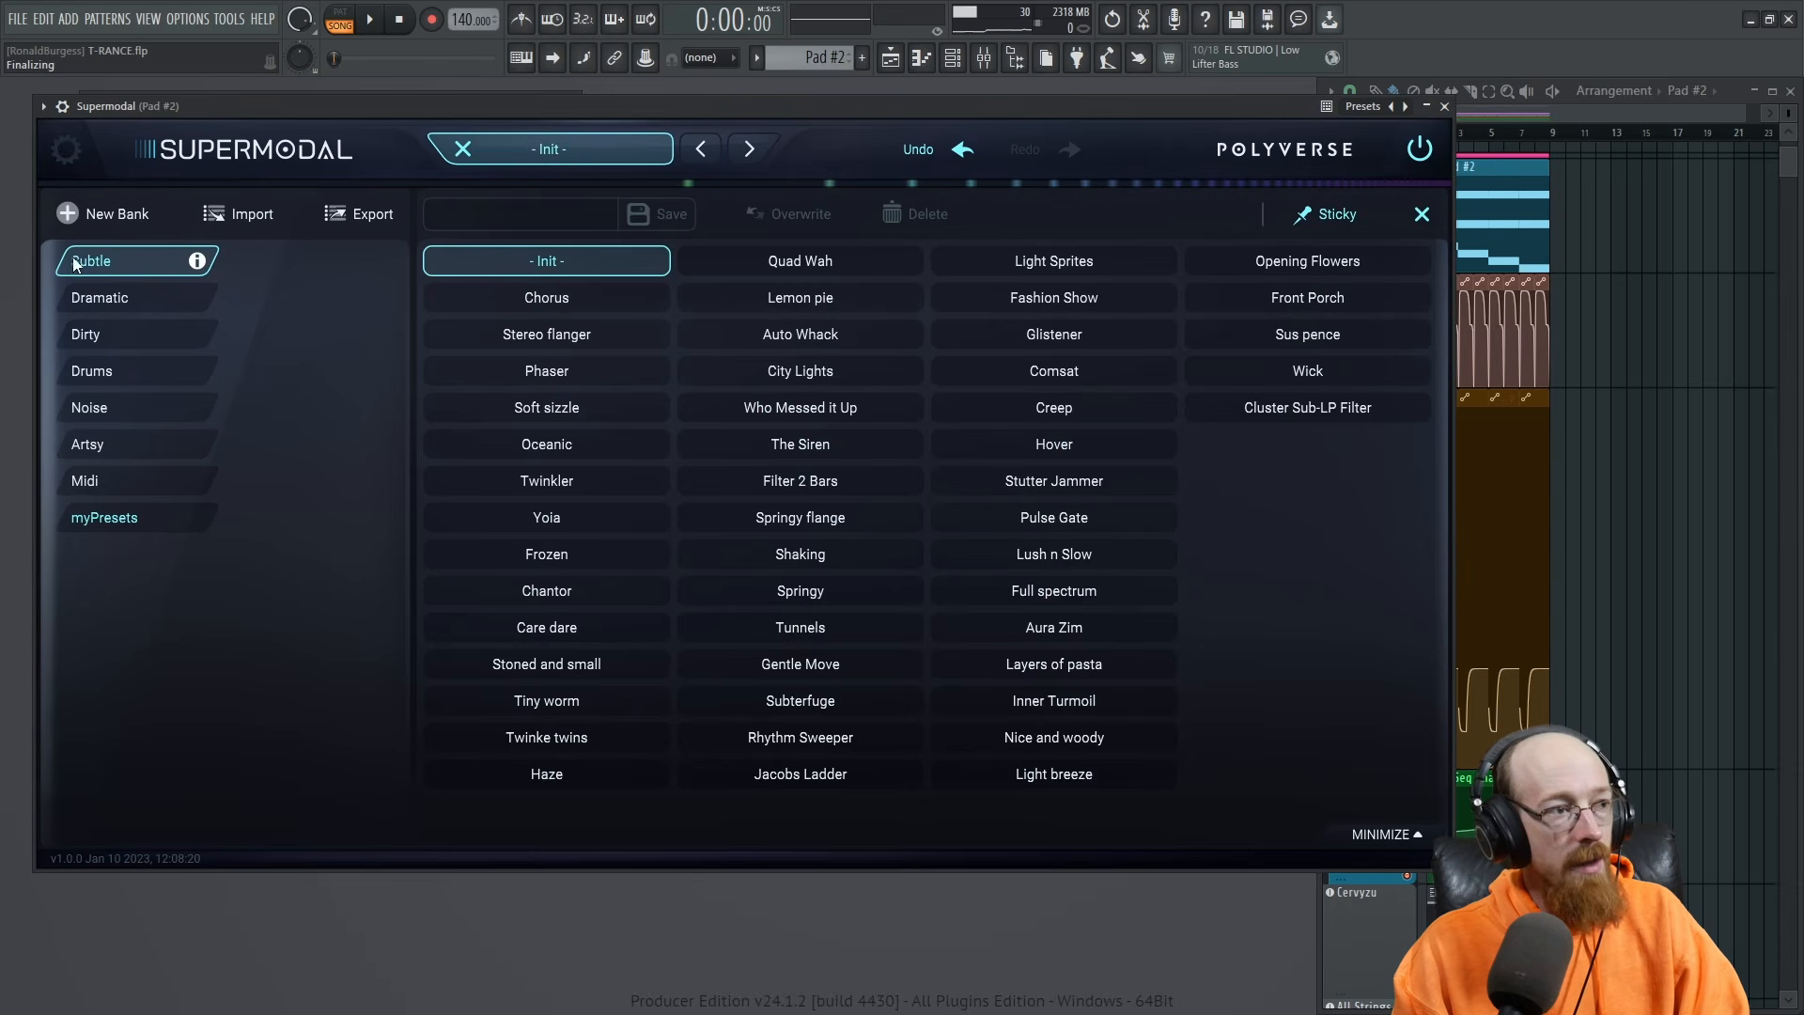
left_click(132, 297)
left_click(137, 334)
left_click(143, 370)
left_click(147, 407)
left_click(145, 443)
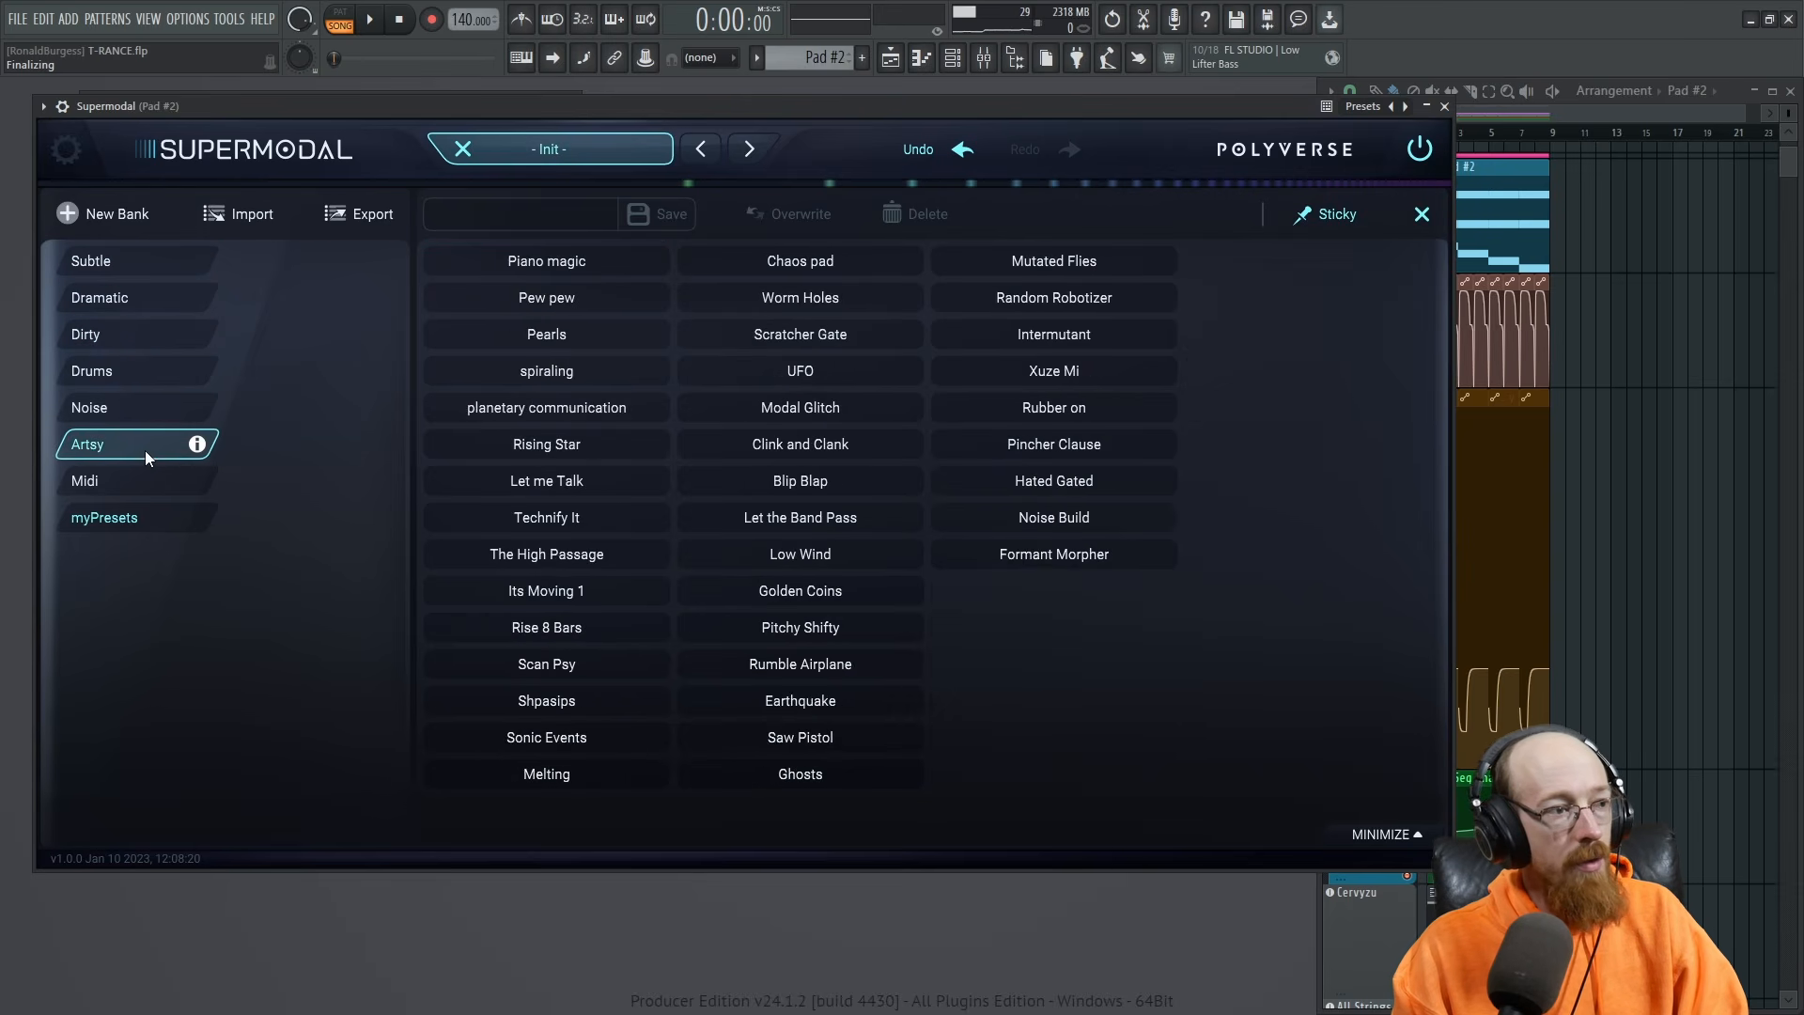
left_click(121, 261)
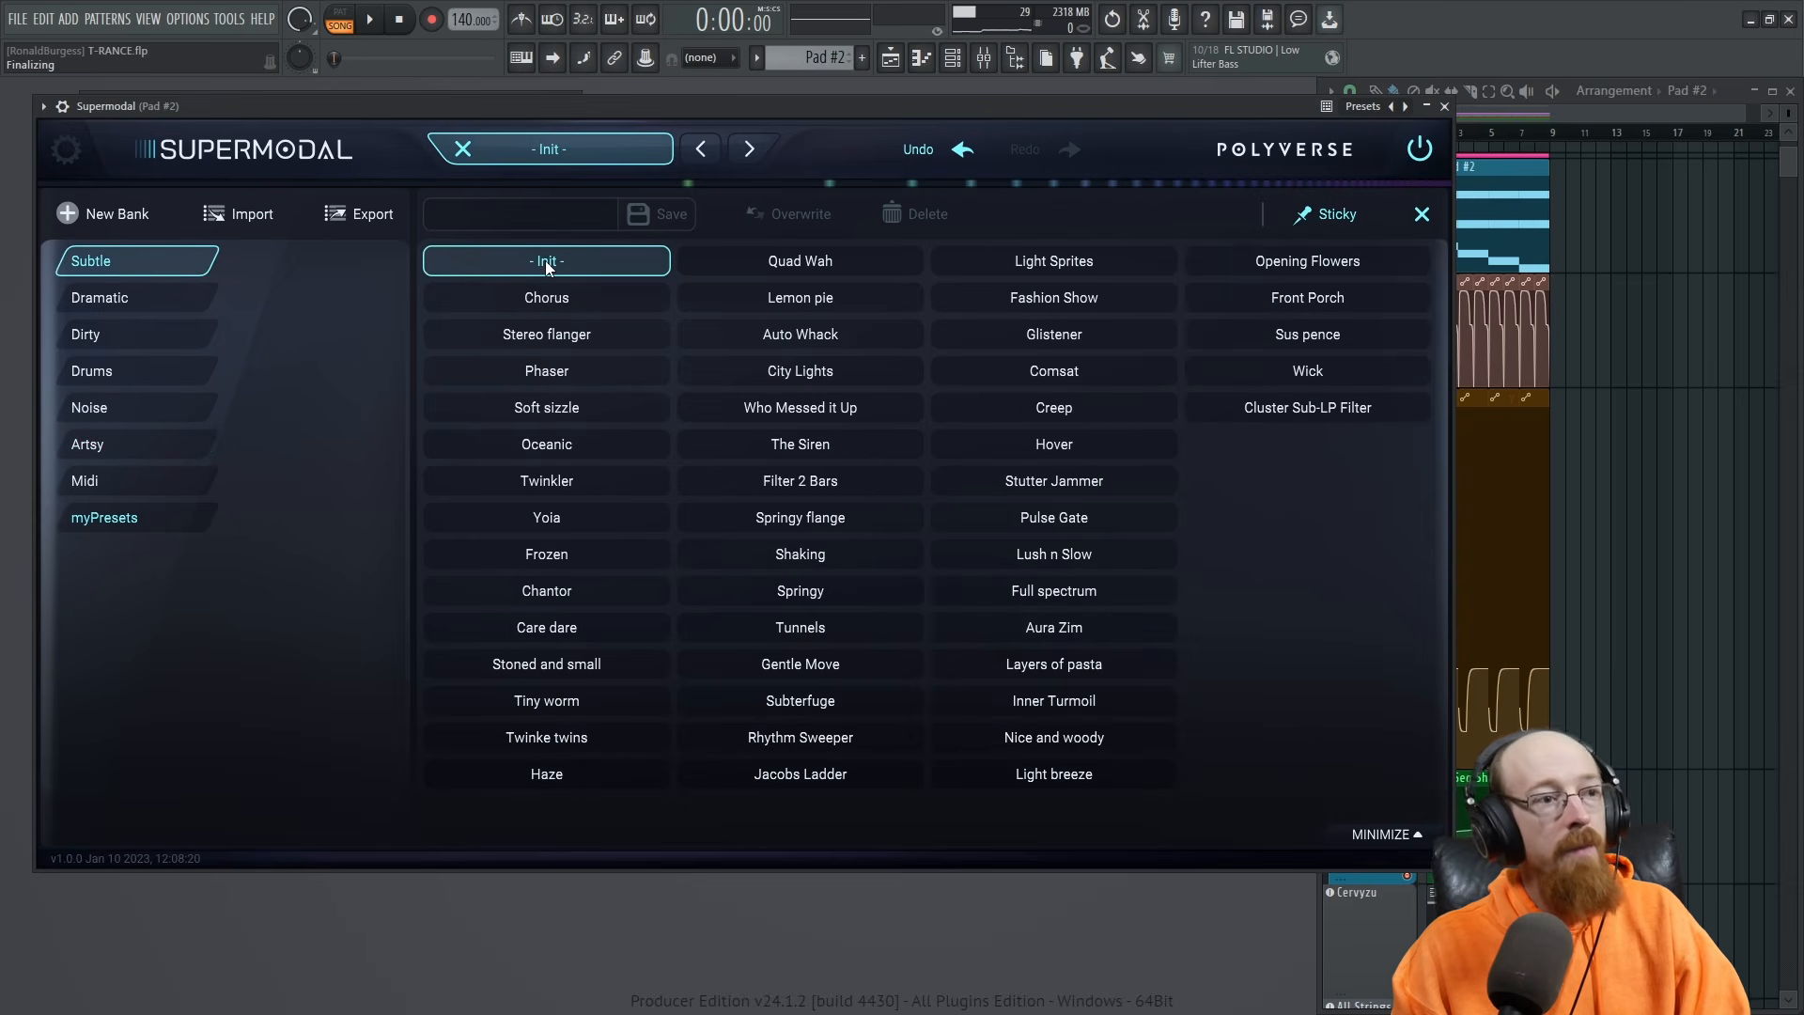
left_click(571, 144)
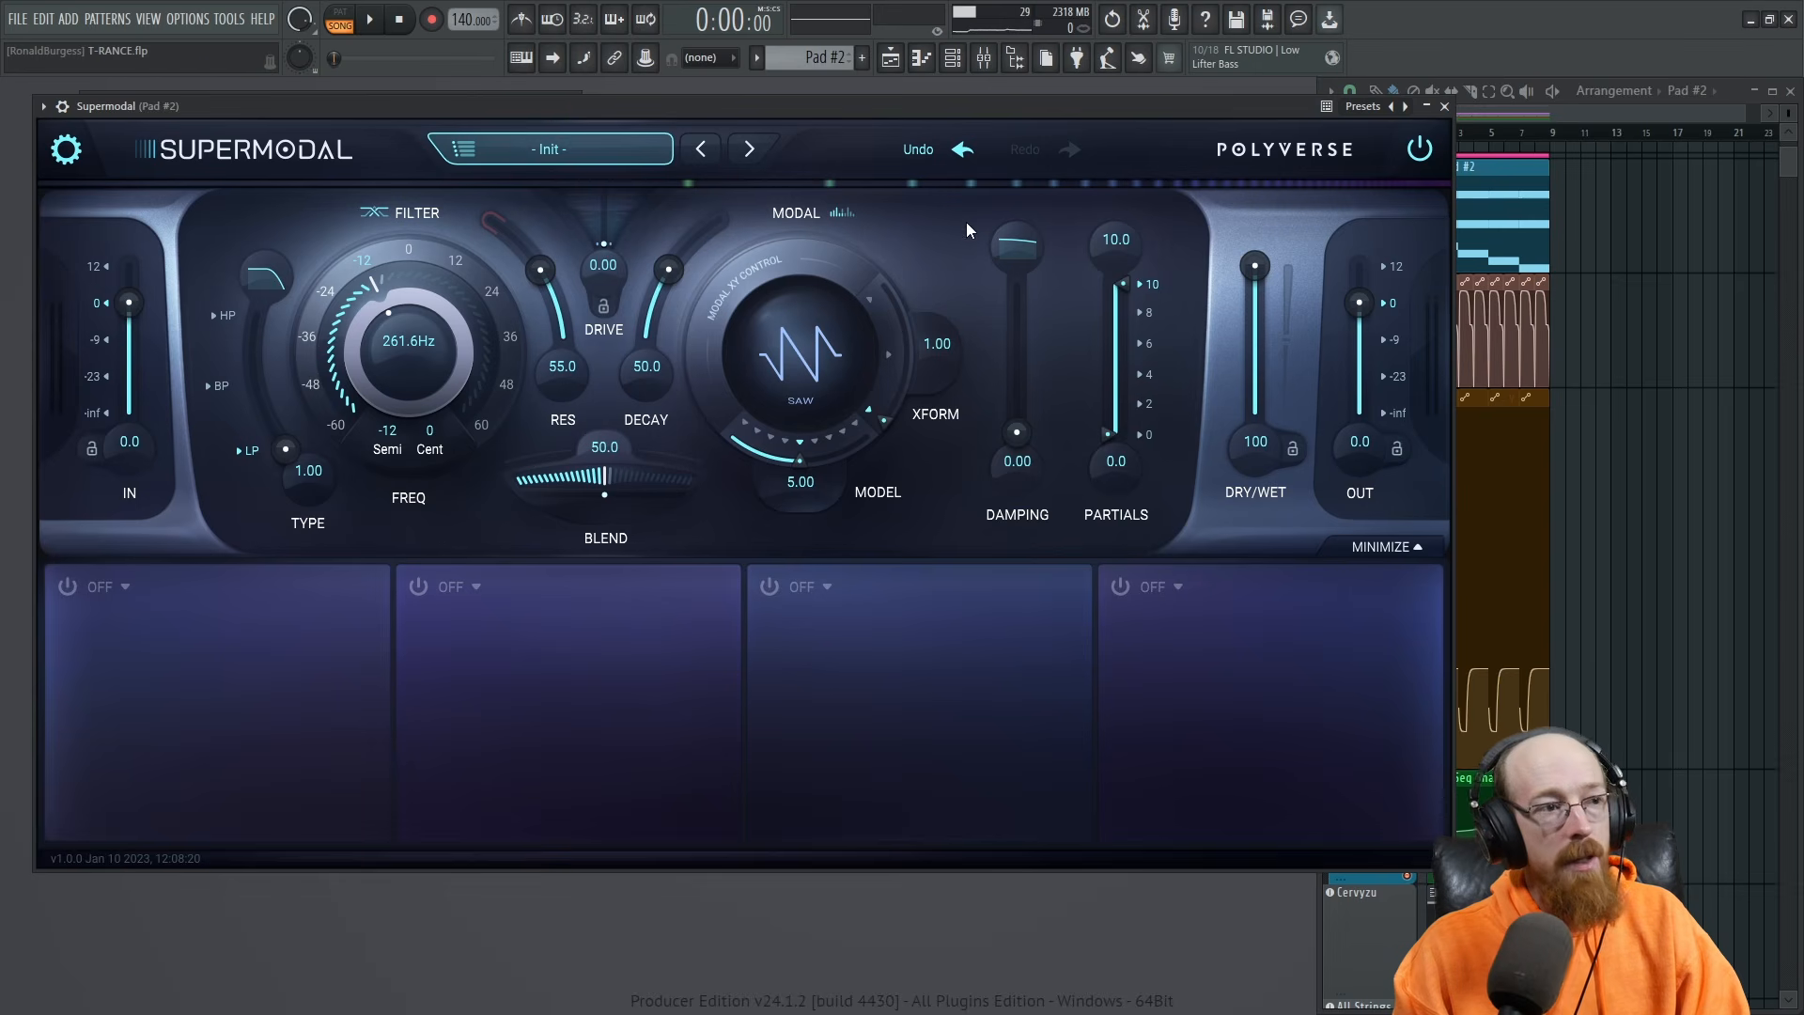
Sweep Supermodal's filter frequency during playback, leaving it at 264.8 Hz, and stop the song.
key("space")
left_click_drag(406, 368, 248, 348)
left_click_drag(375, 326, 331, 312)
left_click_drag(254, 384, 342, 161)
left_click_drag(376, 321, 351, 602)
key("space")
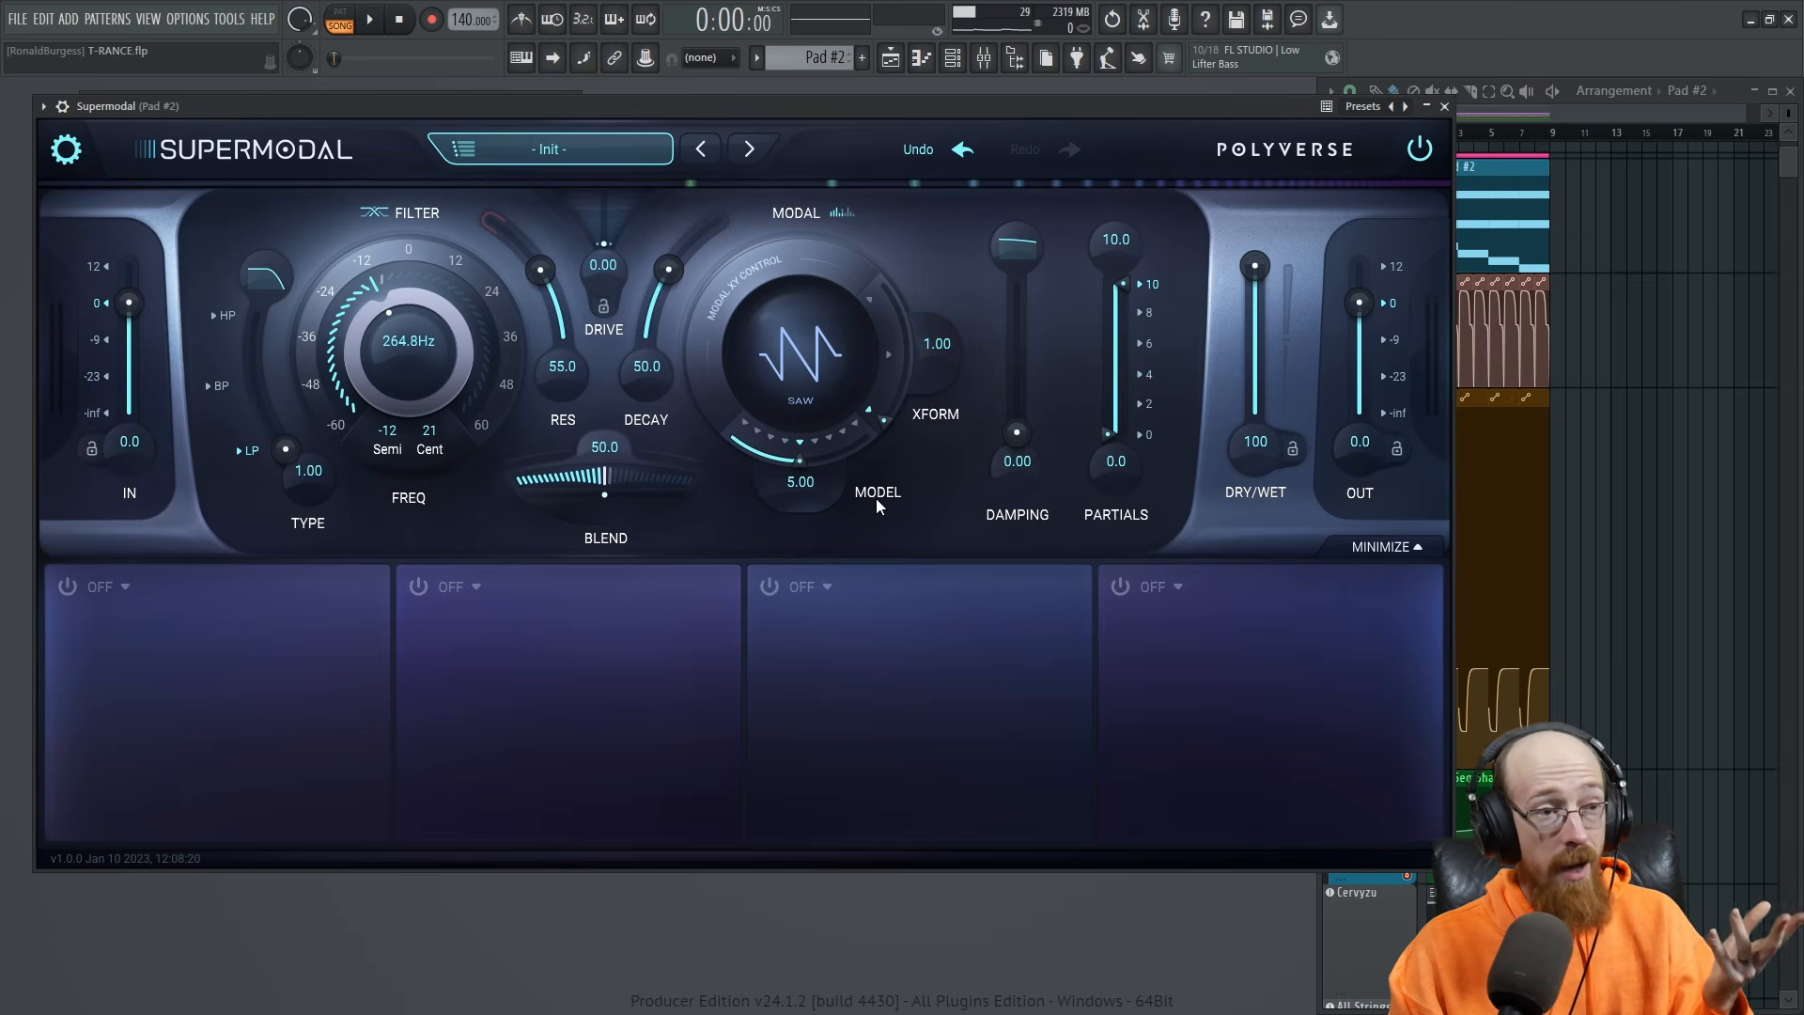
Switch the modal model to 4.00 (Piano) and audition it with the decay lowered to 0.
left_click_drag(888, 417, 869, 486)
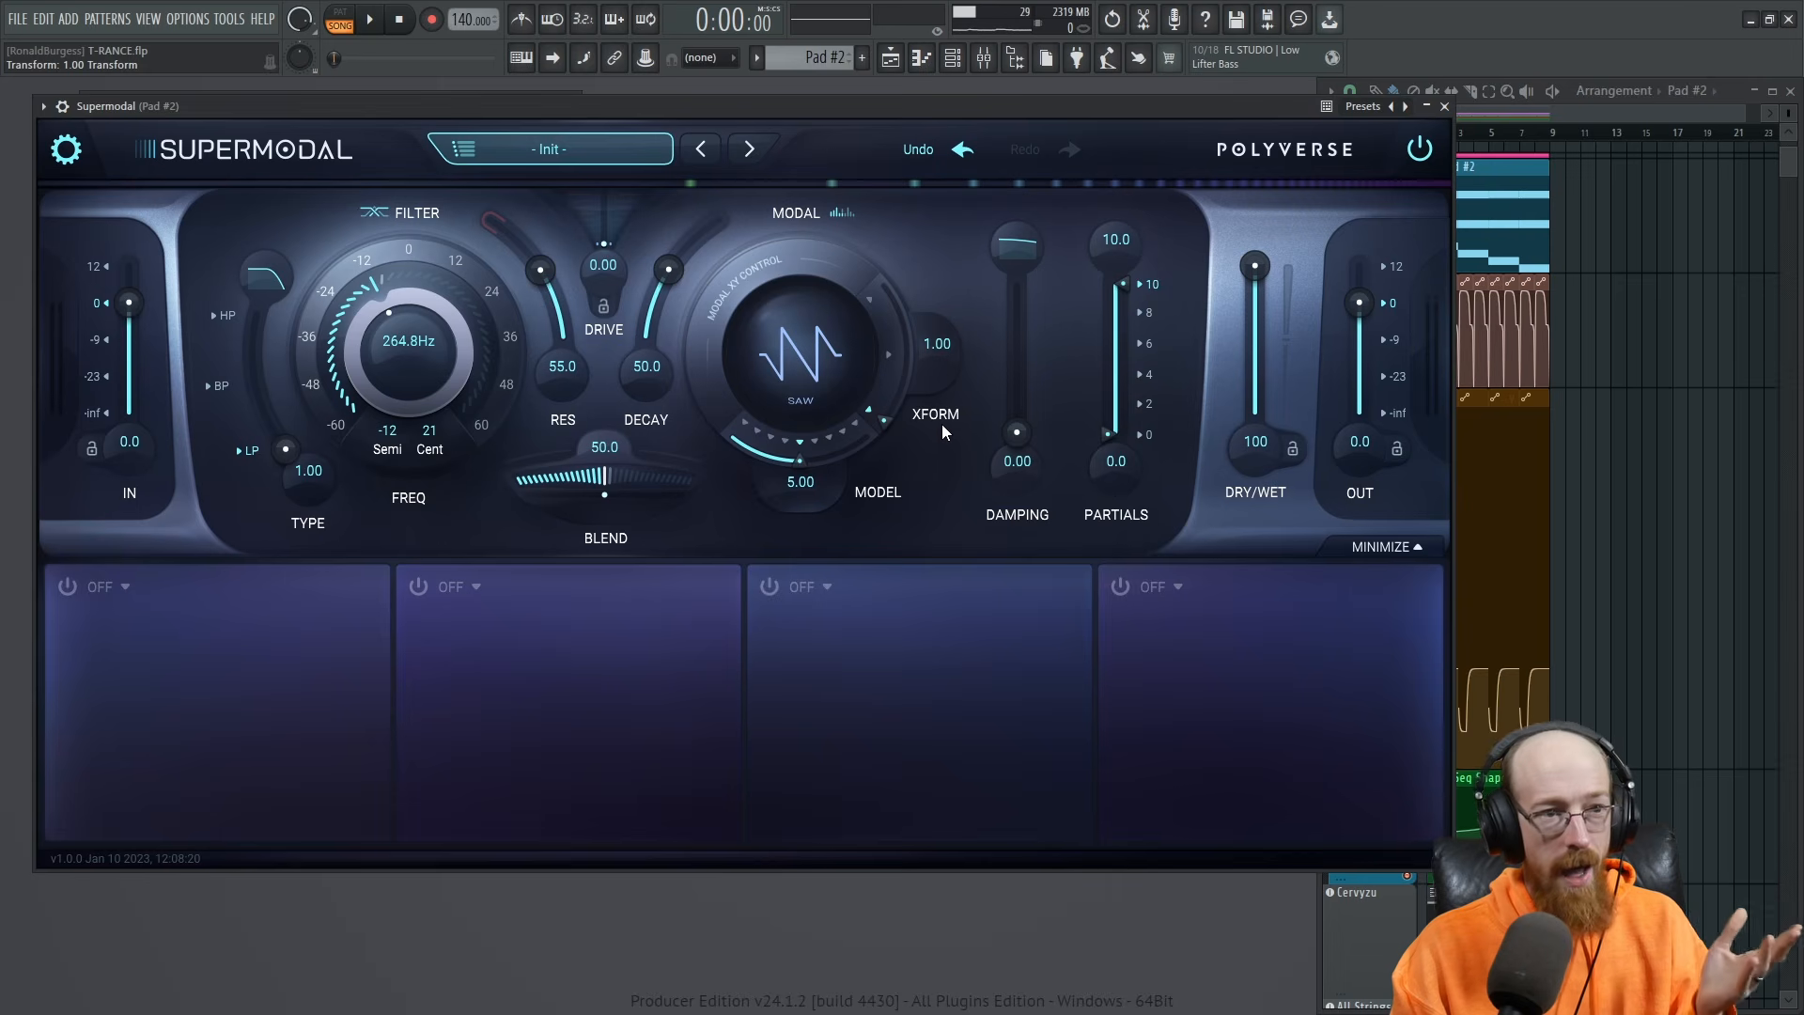
left_click(787, 447)
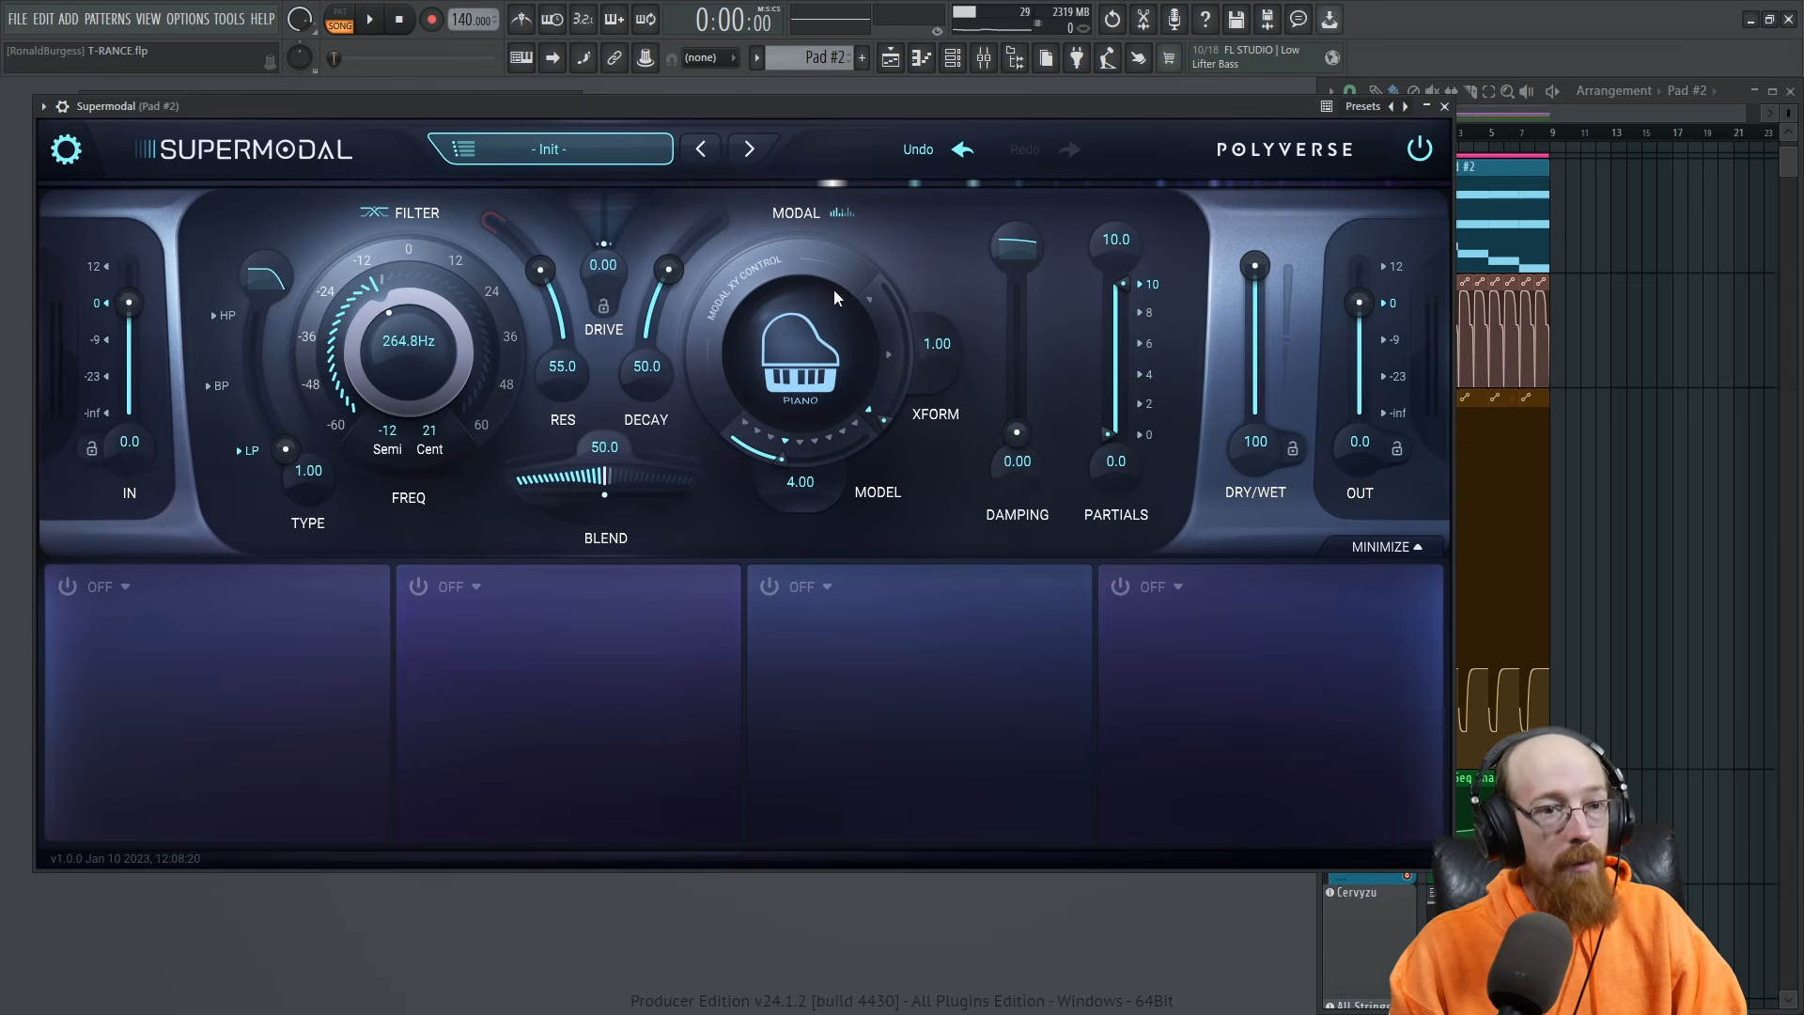
key("space")
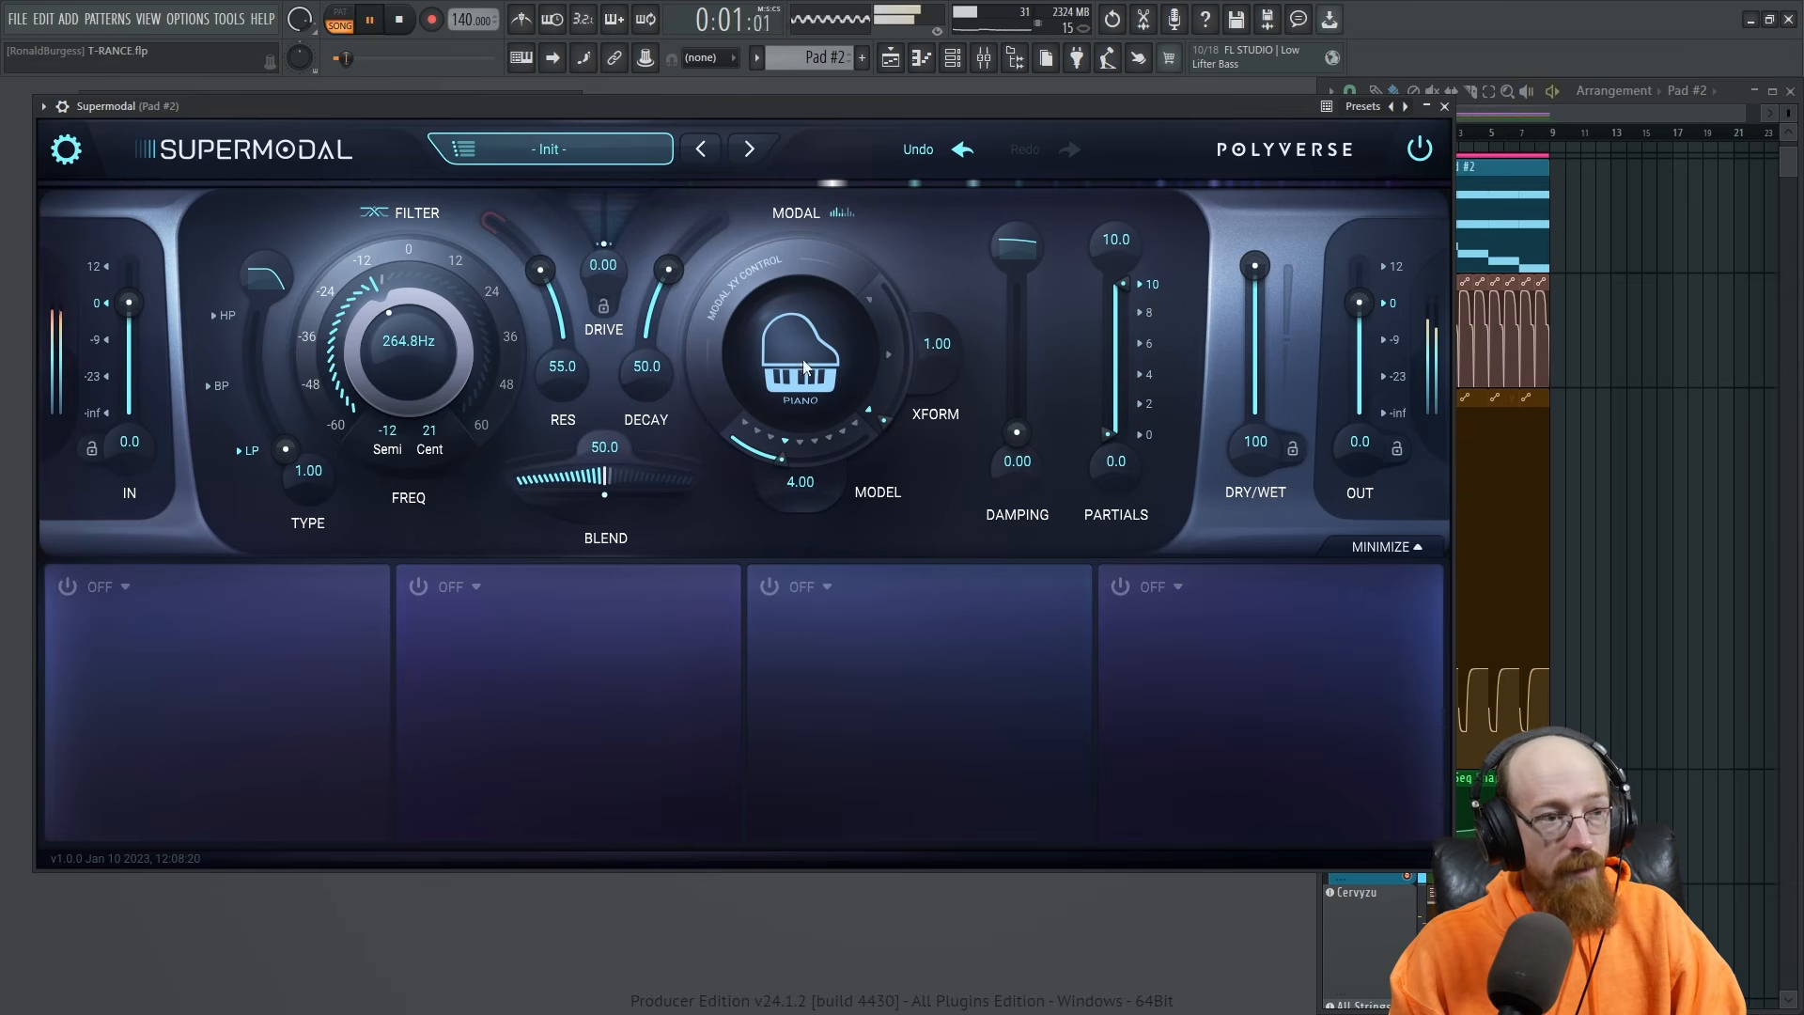
left_click_drag(673, 267, 663, 299)
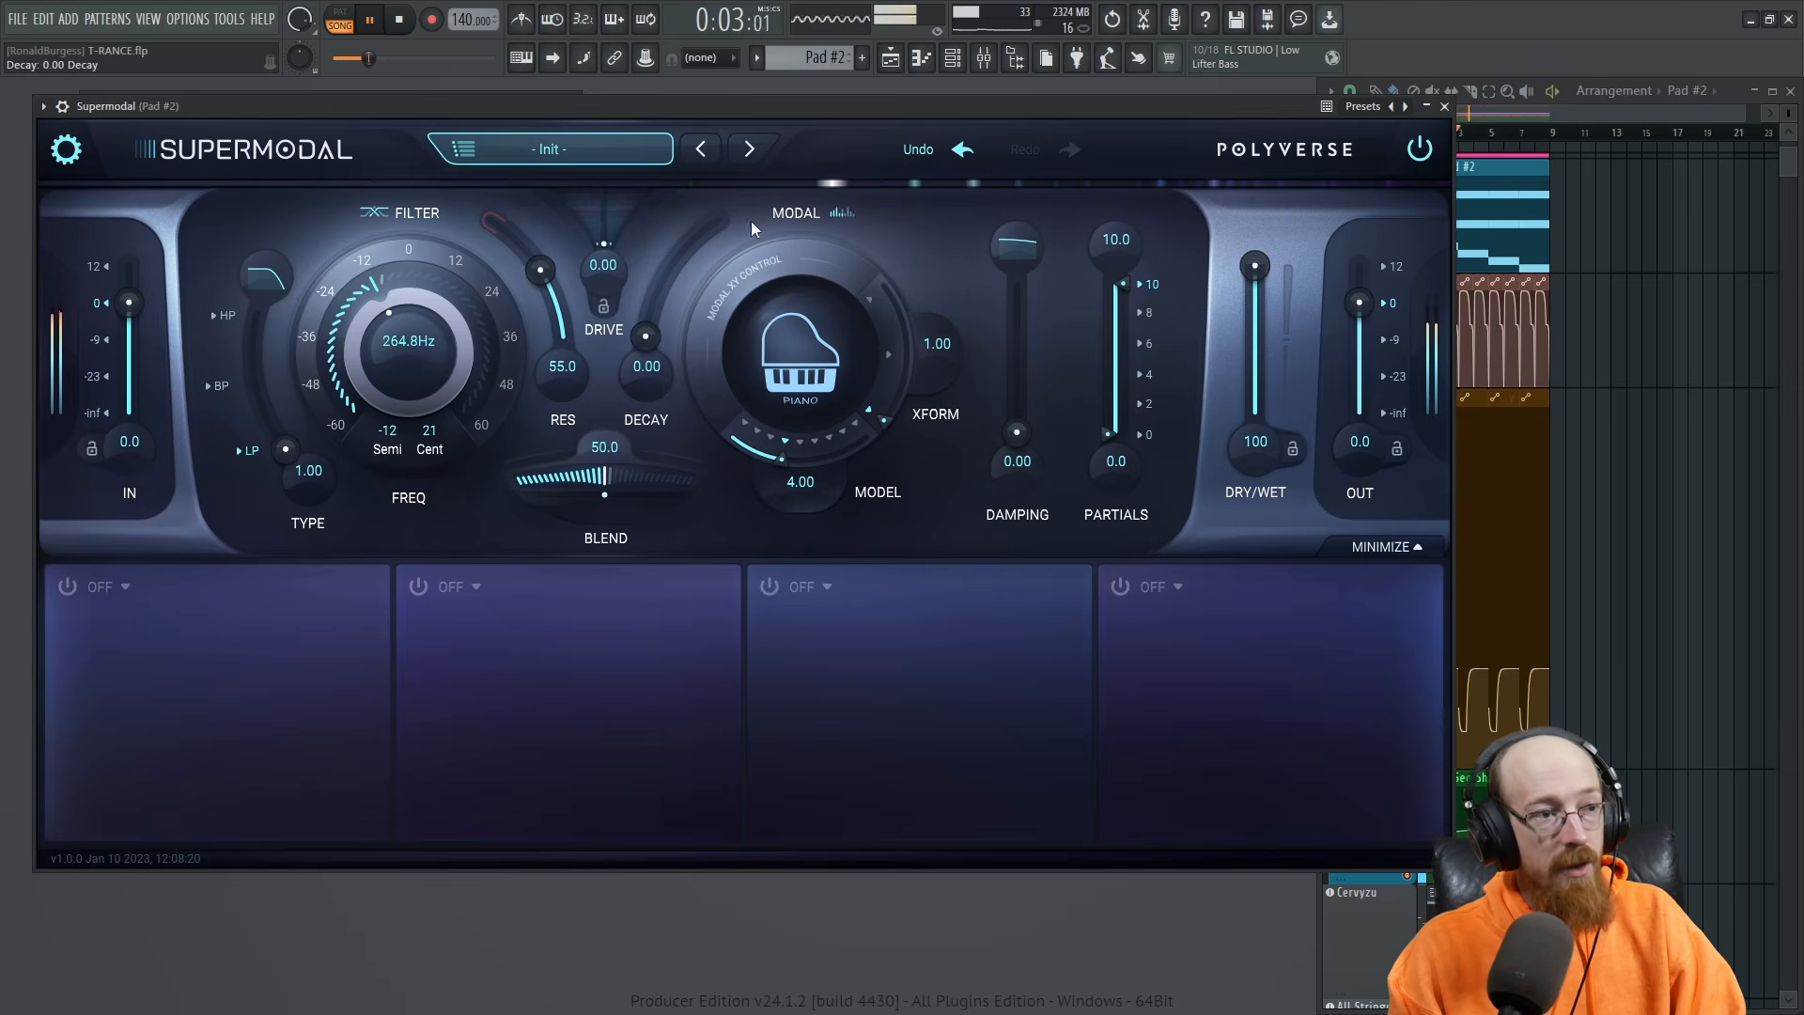
key("space")
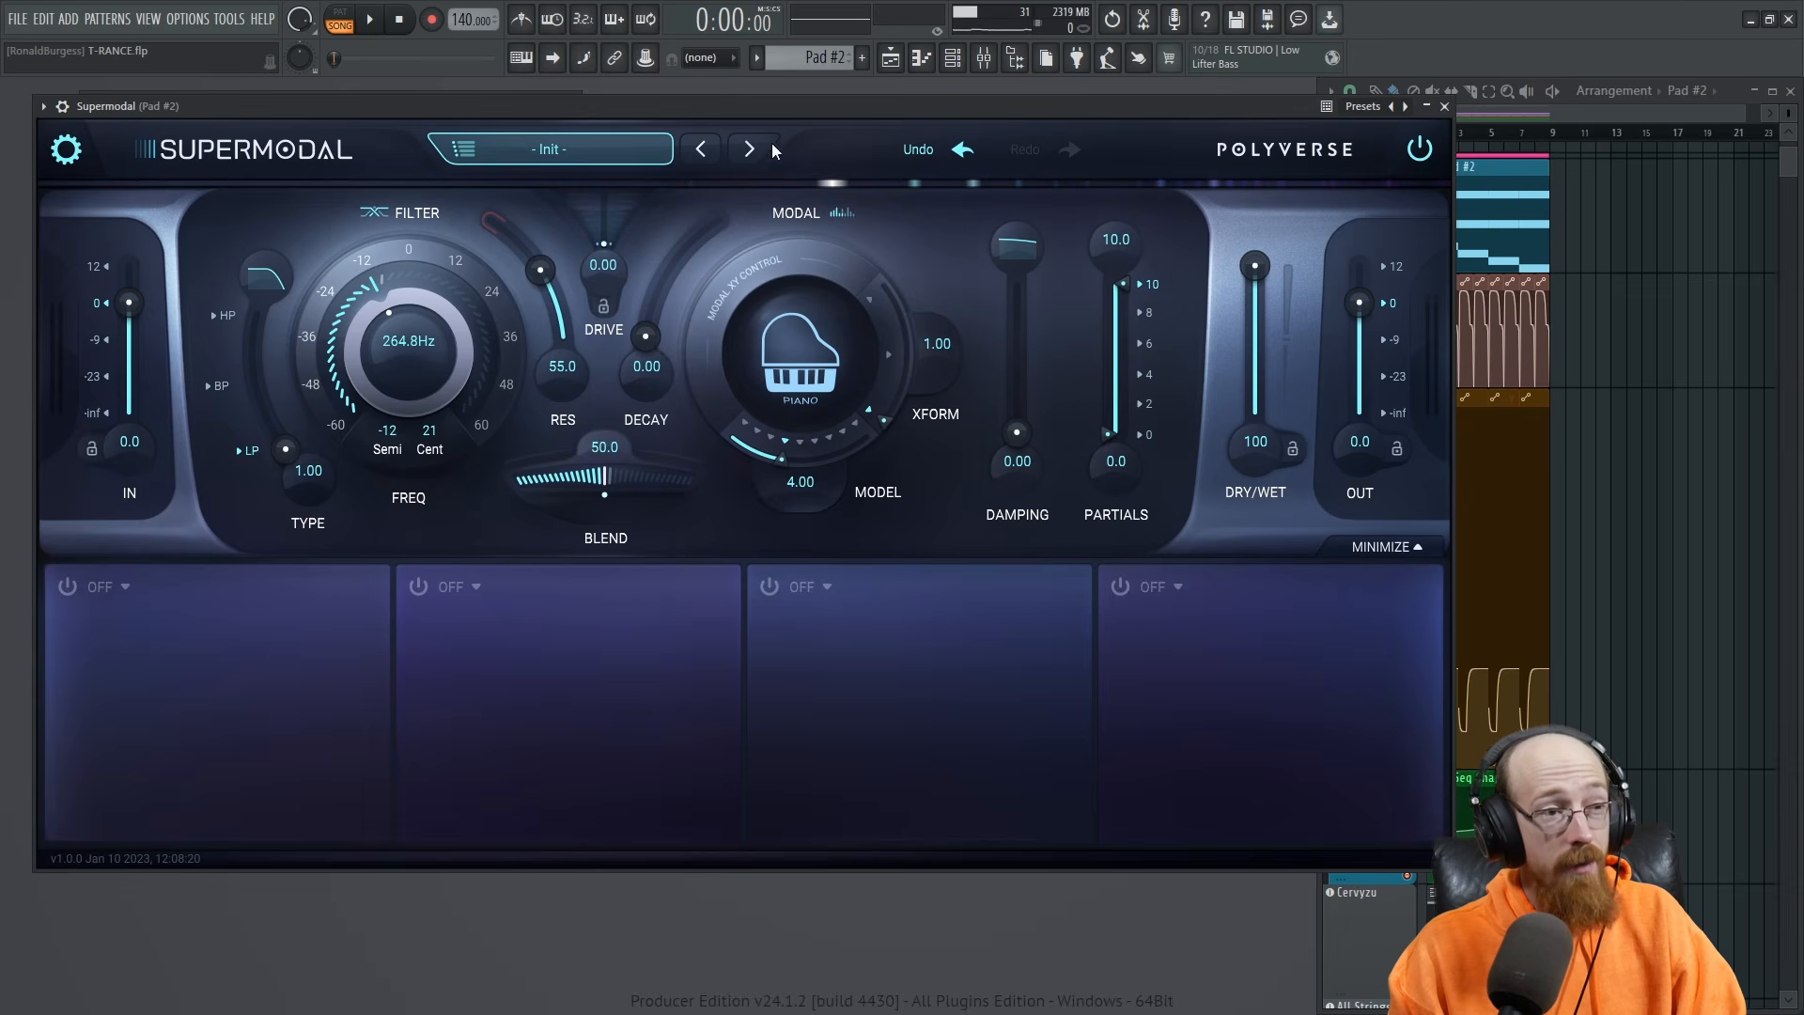
Restart playback and raise the decay to 83.2 and on up to 100.
key("space")
left_click_drag(663, 313, 1142, 64)
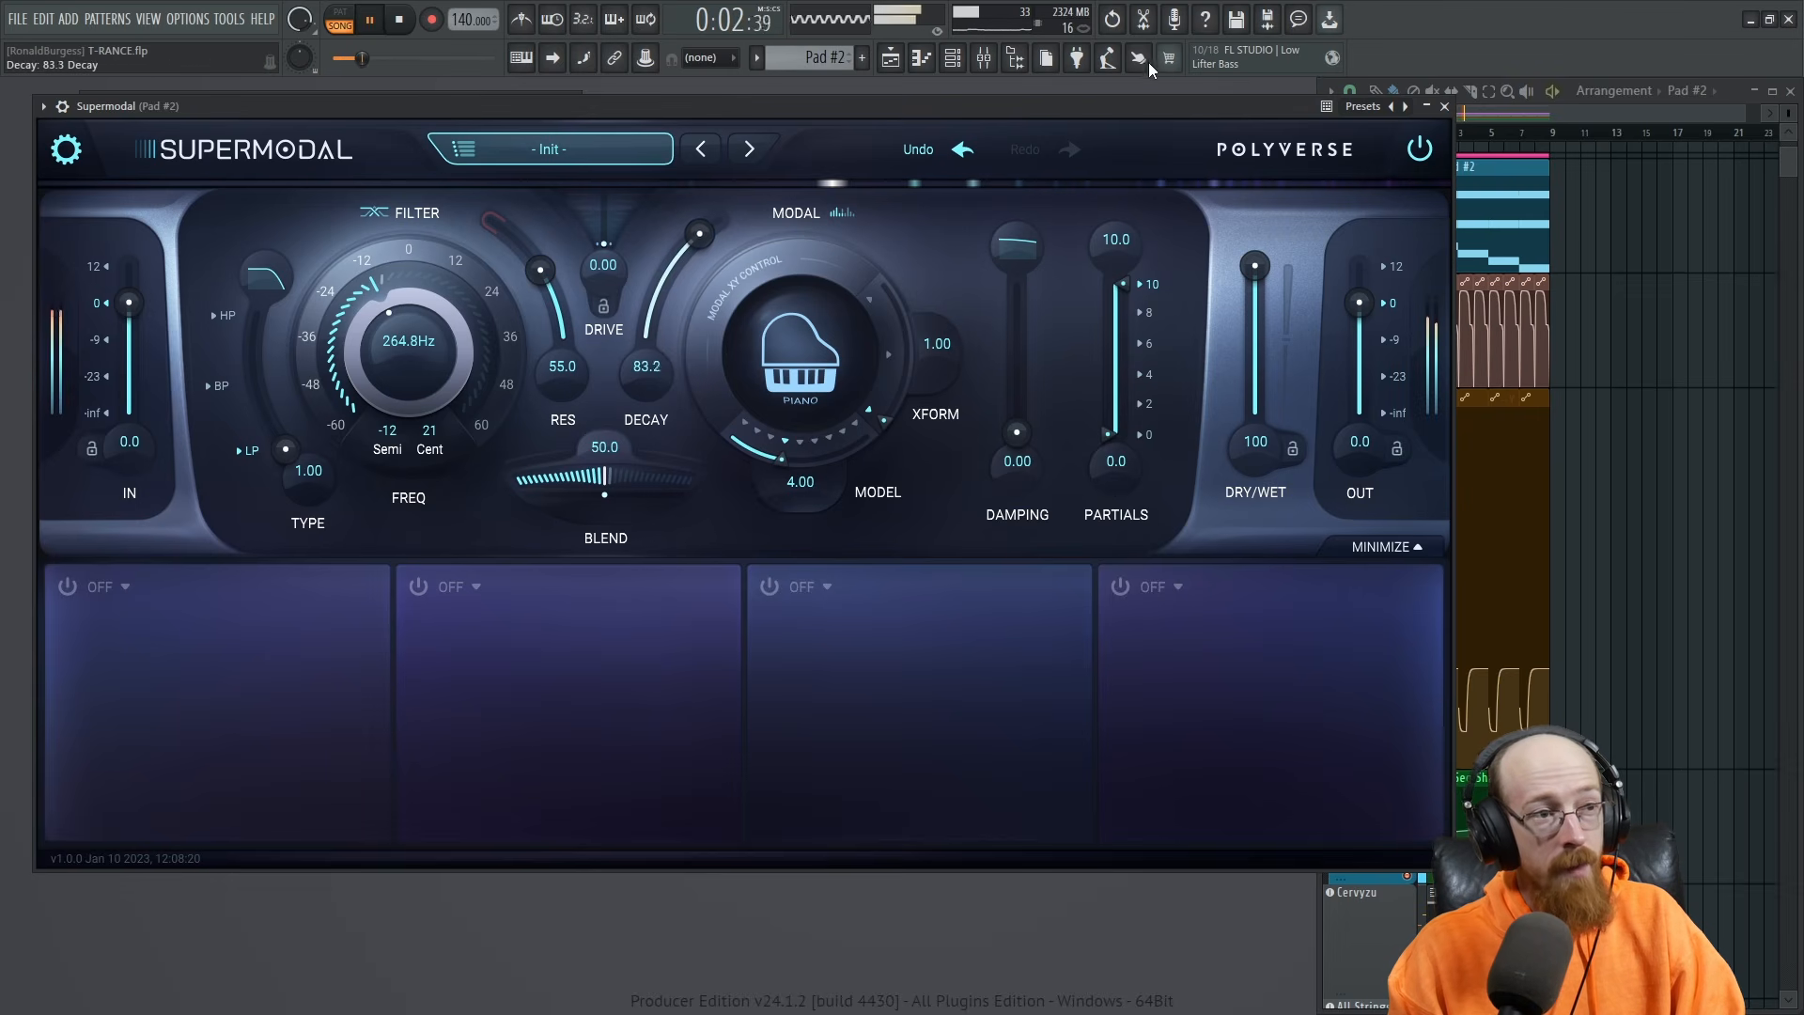
left_click_drag(712, 210, 742, 268)
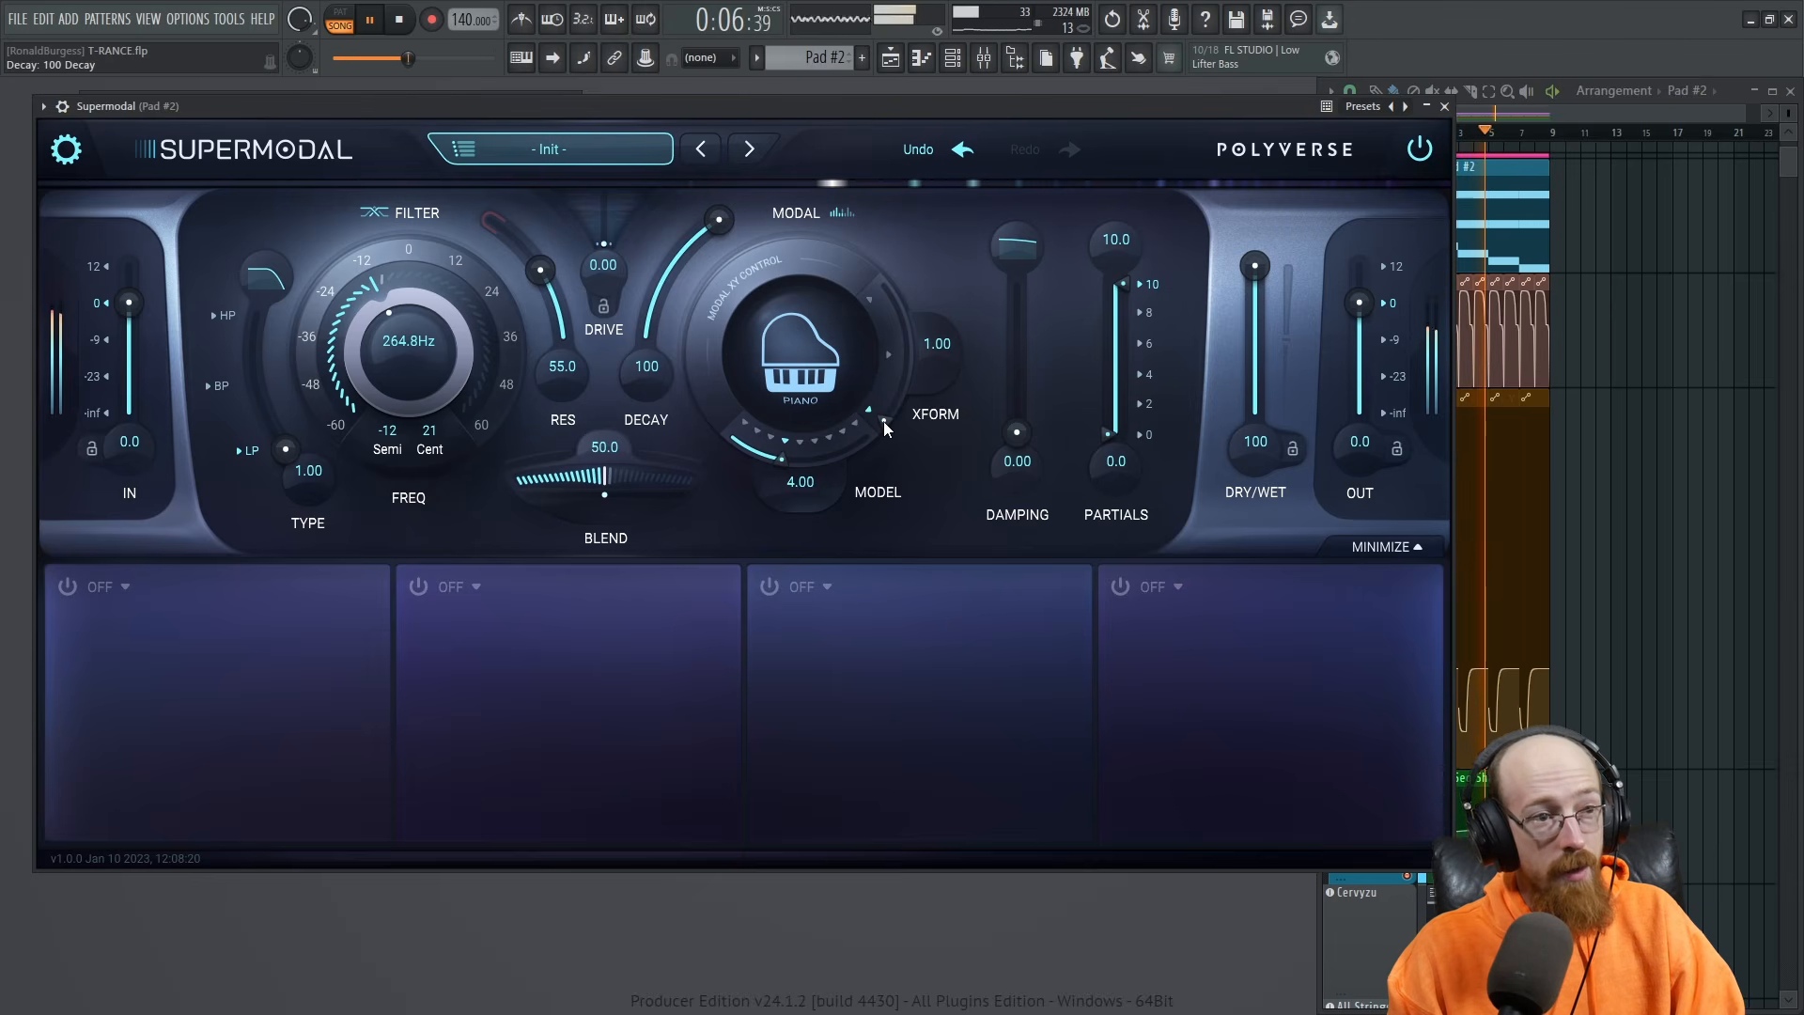
Raise XFORM to 3.00, switch the model to 5.00, and bring XFORM back down to 1.00 for Saw.
left_click_drag(884, 421, 910, 184)
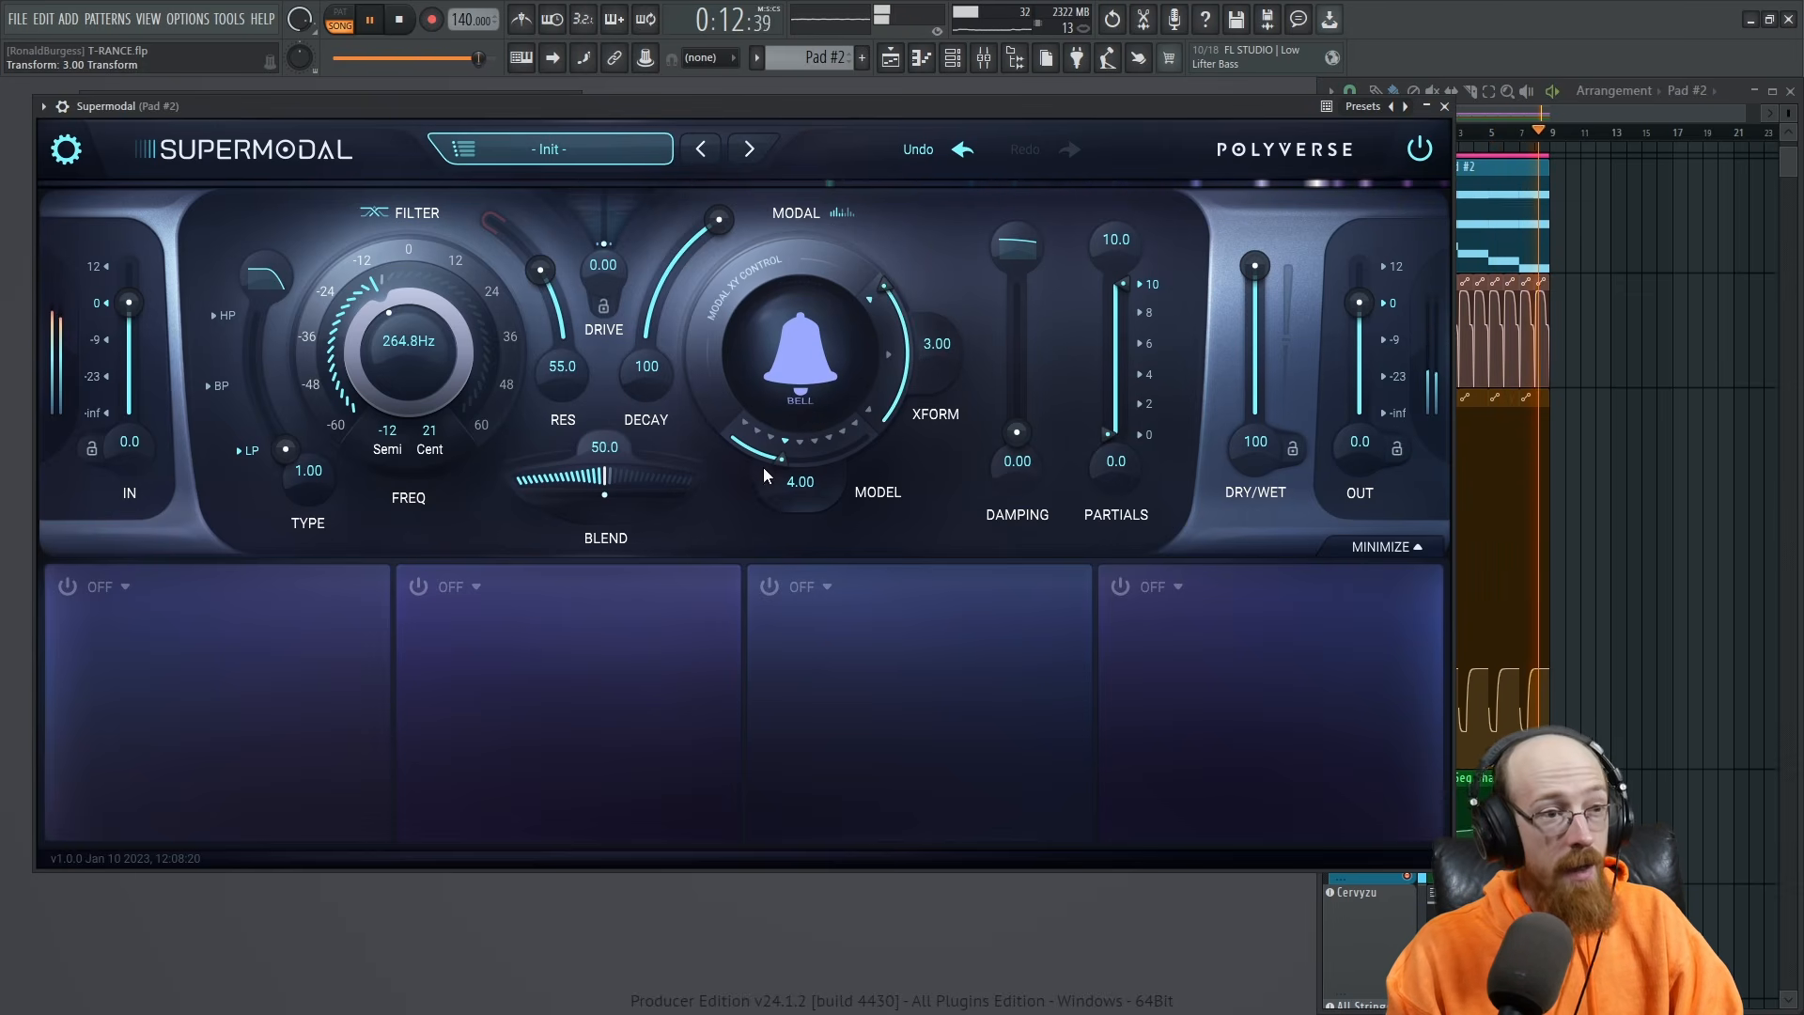
left_click(803, 443)
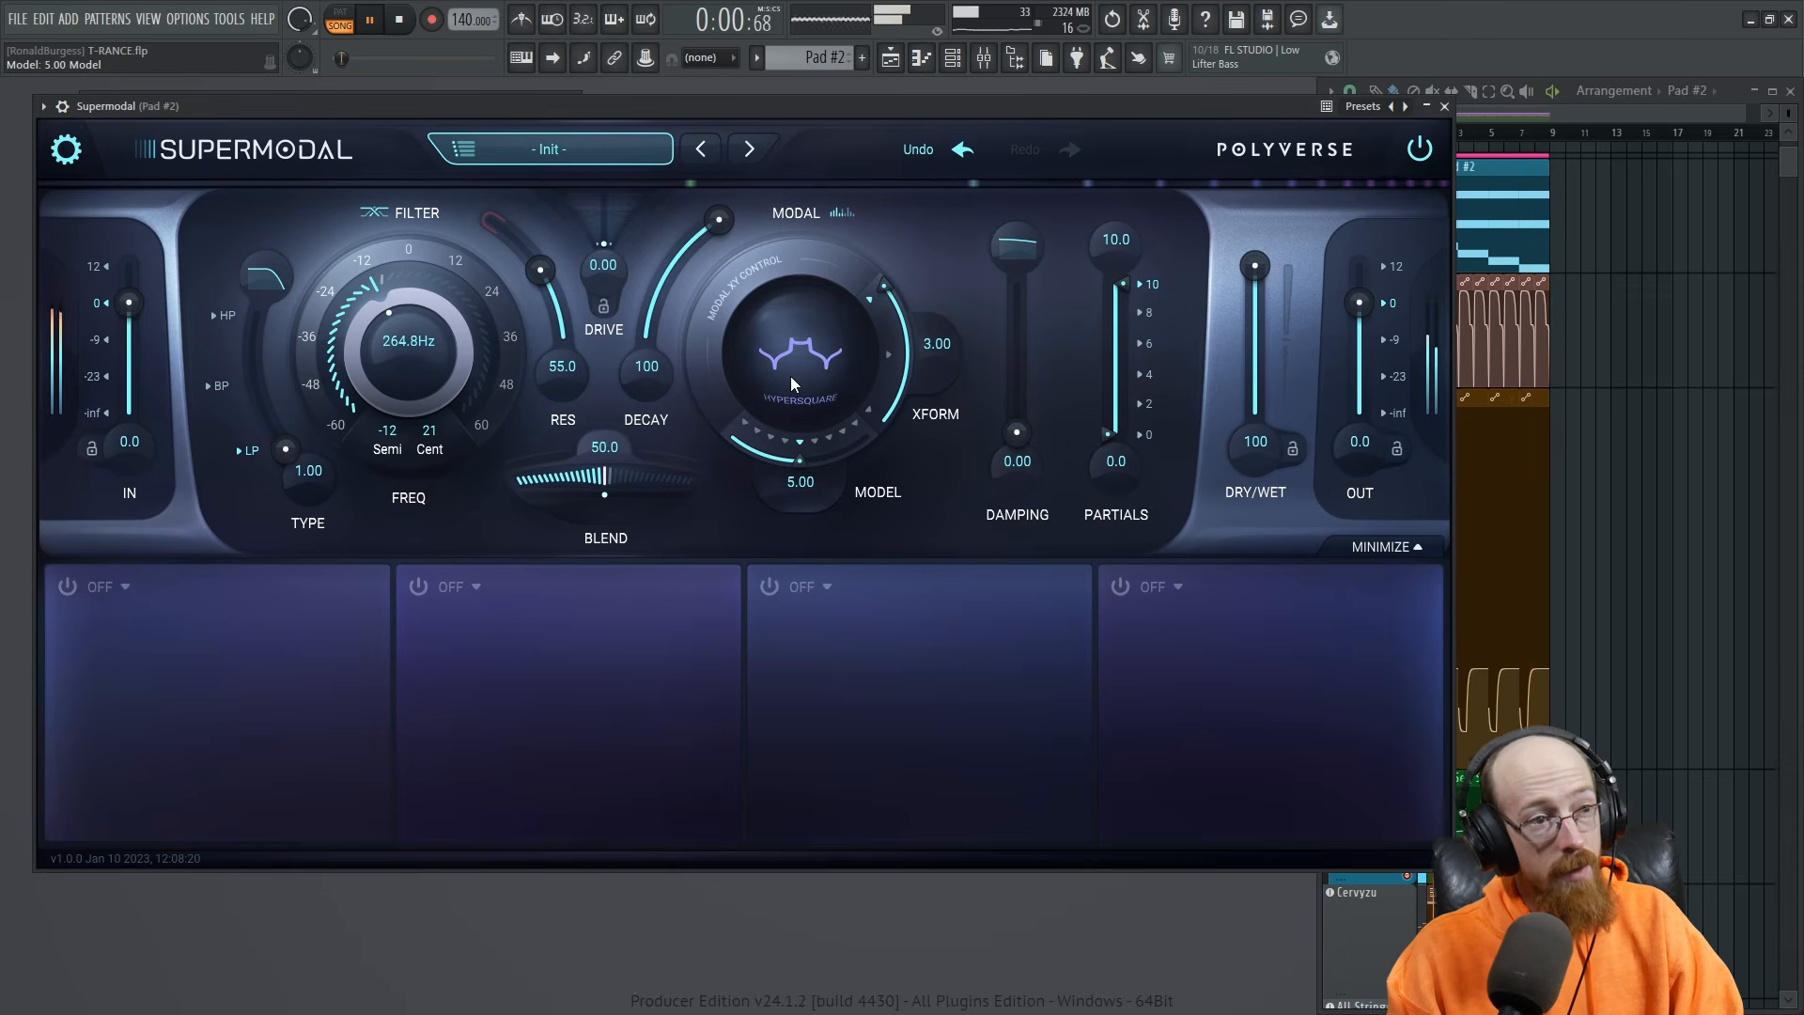
left_click_drag(886, 292, 781, 536)
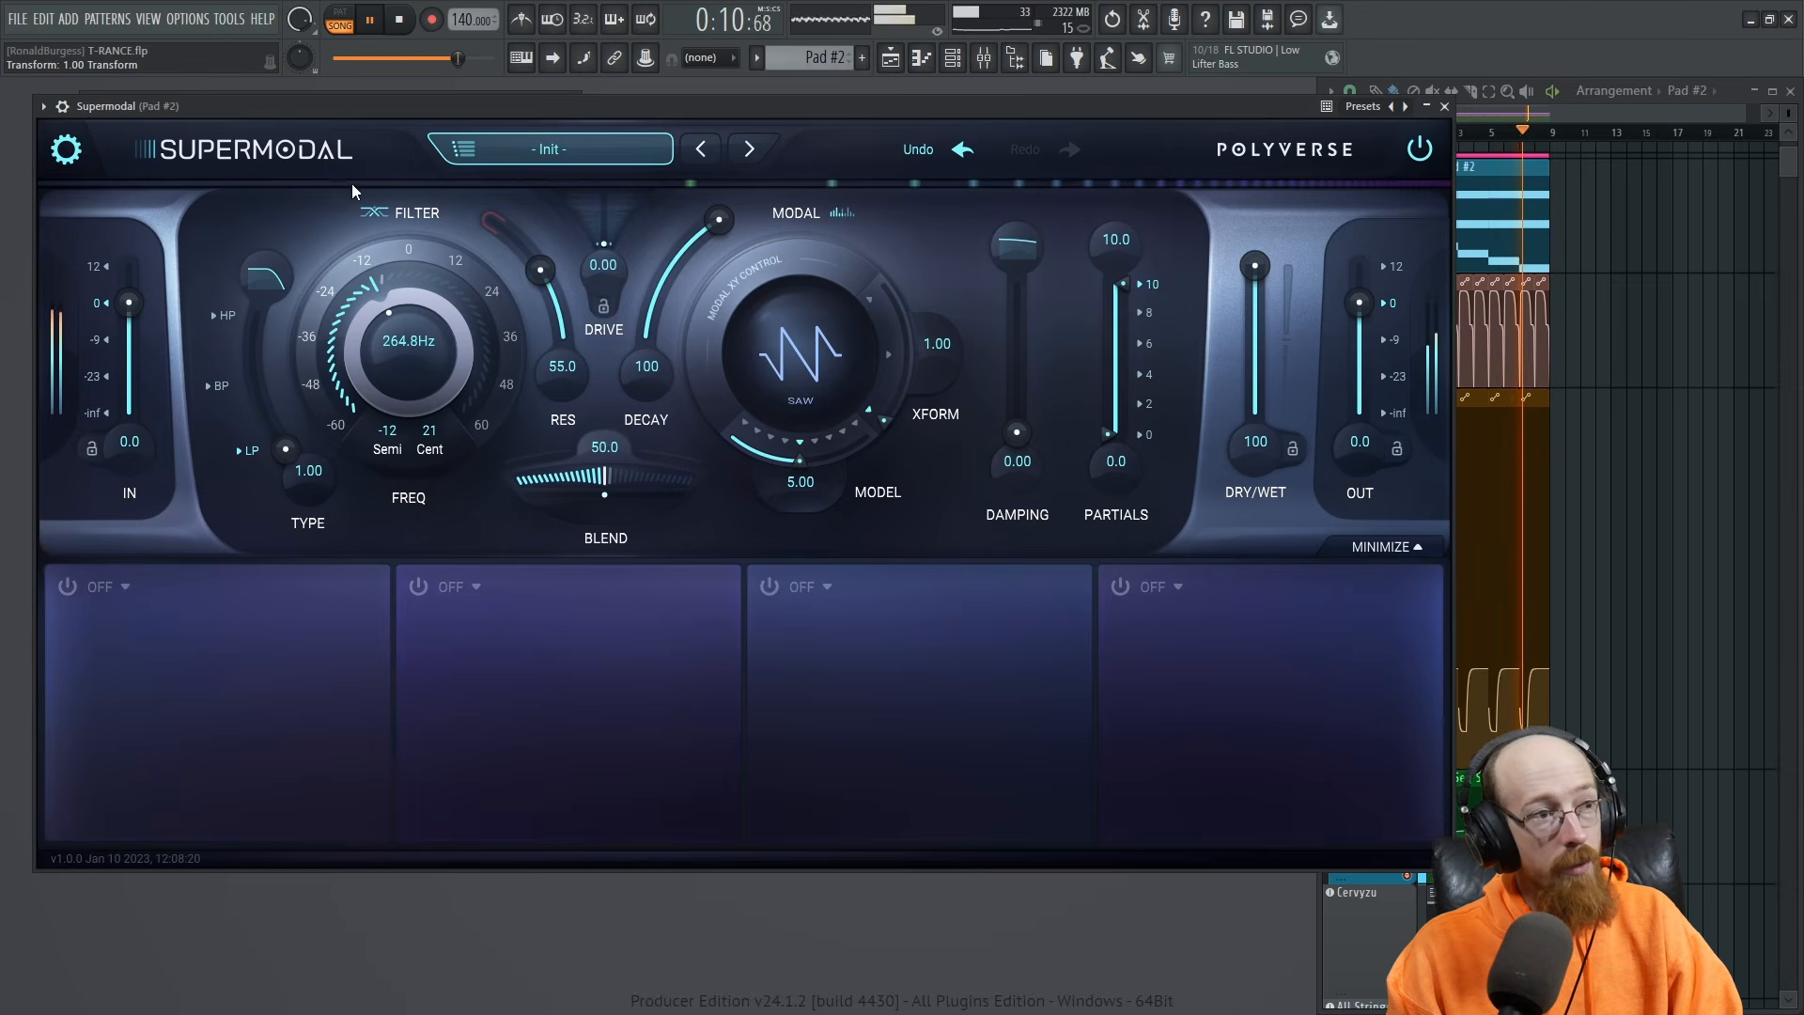
Audition lower models with the filter at 27.86 Hz and XFORM at 2.03, ending on Noise Lin with model 1.00 and XFORM 3.00.
left_click_drag(367, 330, 360, 385)
left_click_drag(885, 424, 921, 324)
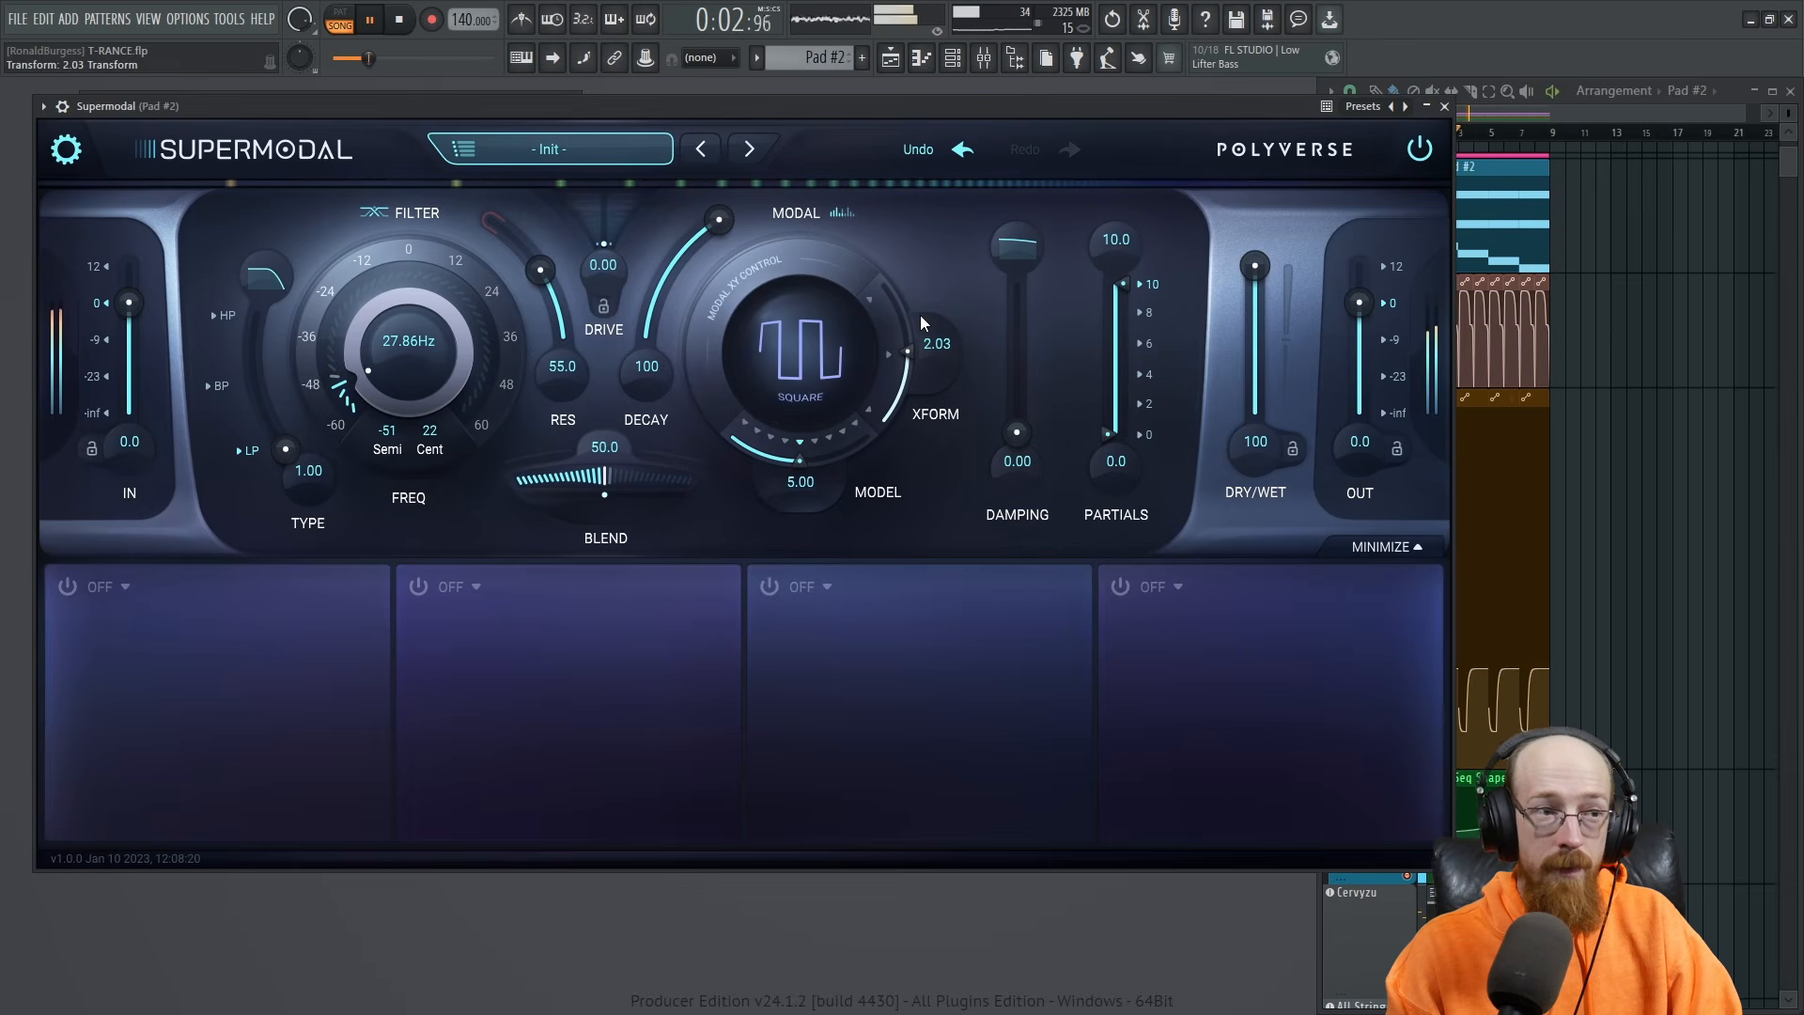
left_click(786, 440)
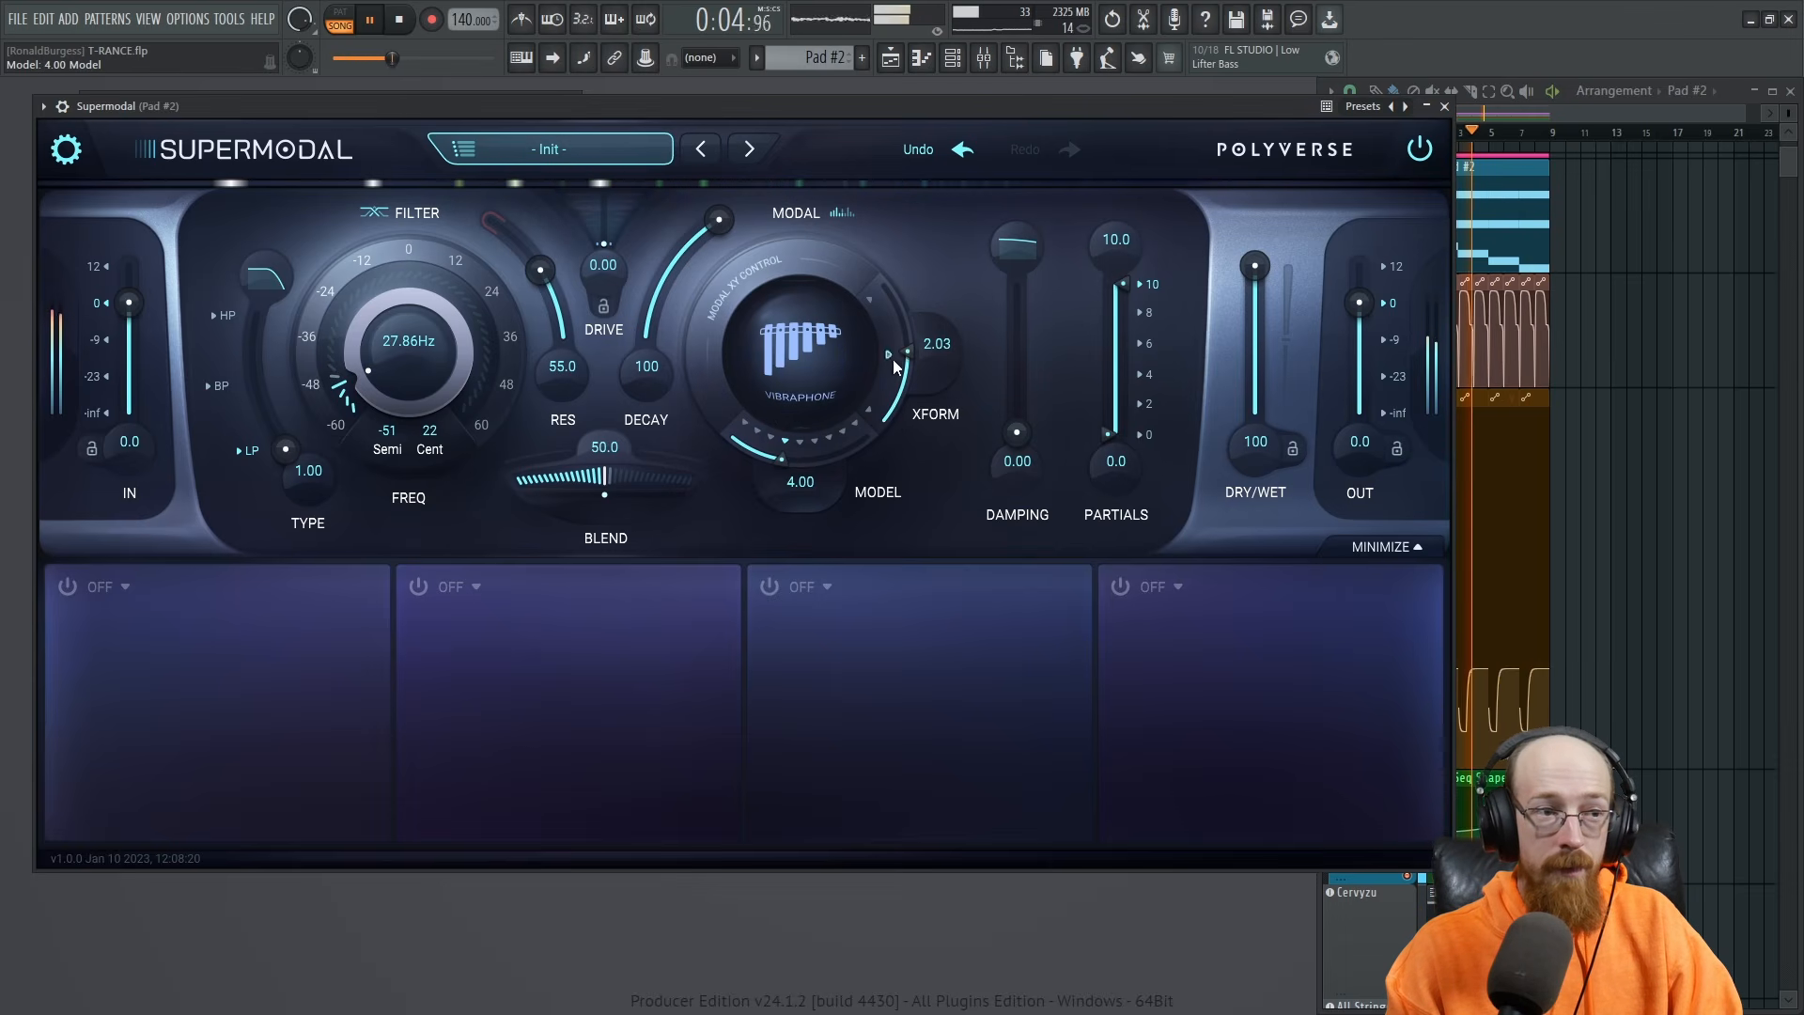
left_click(771, 442)
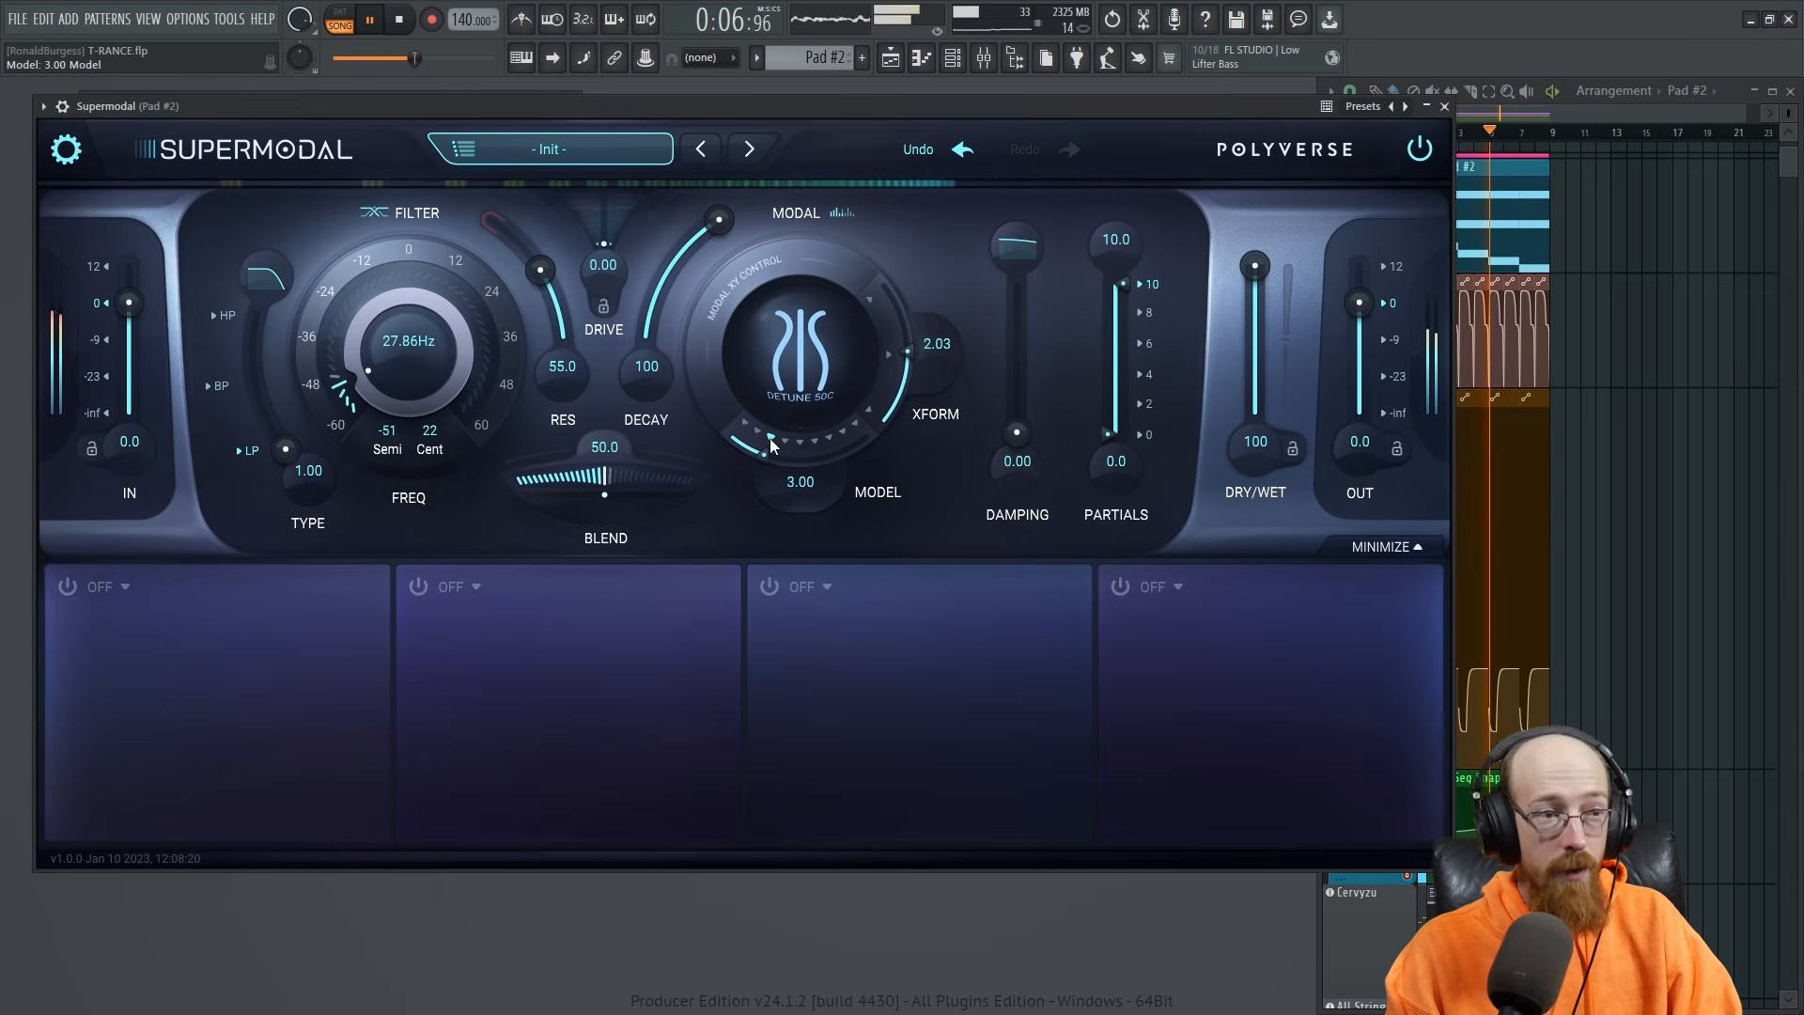
left_click(757, 440)
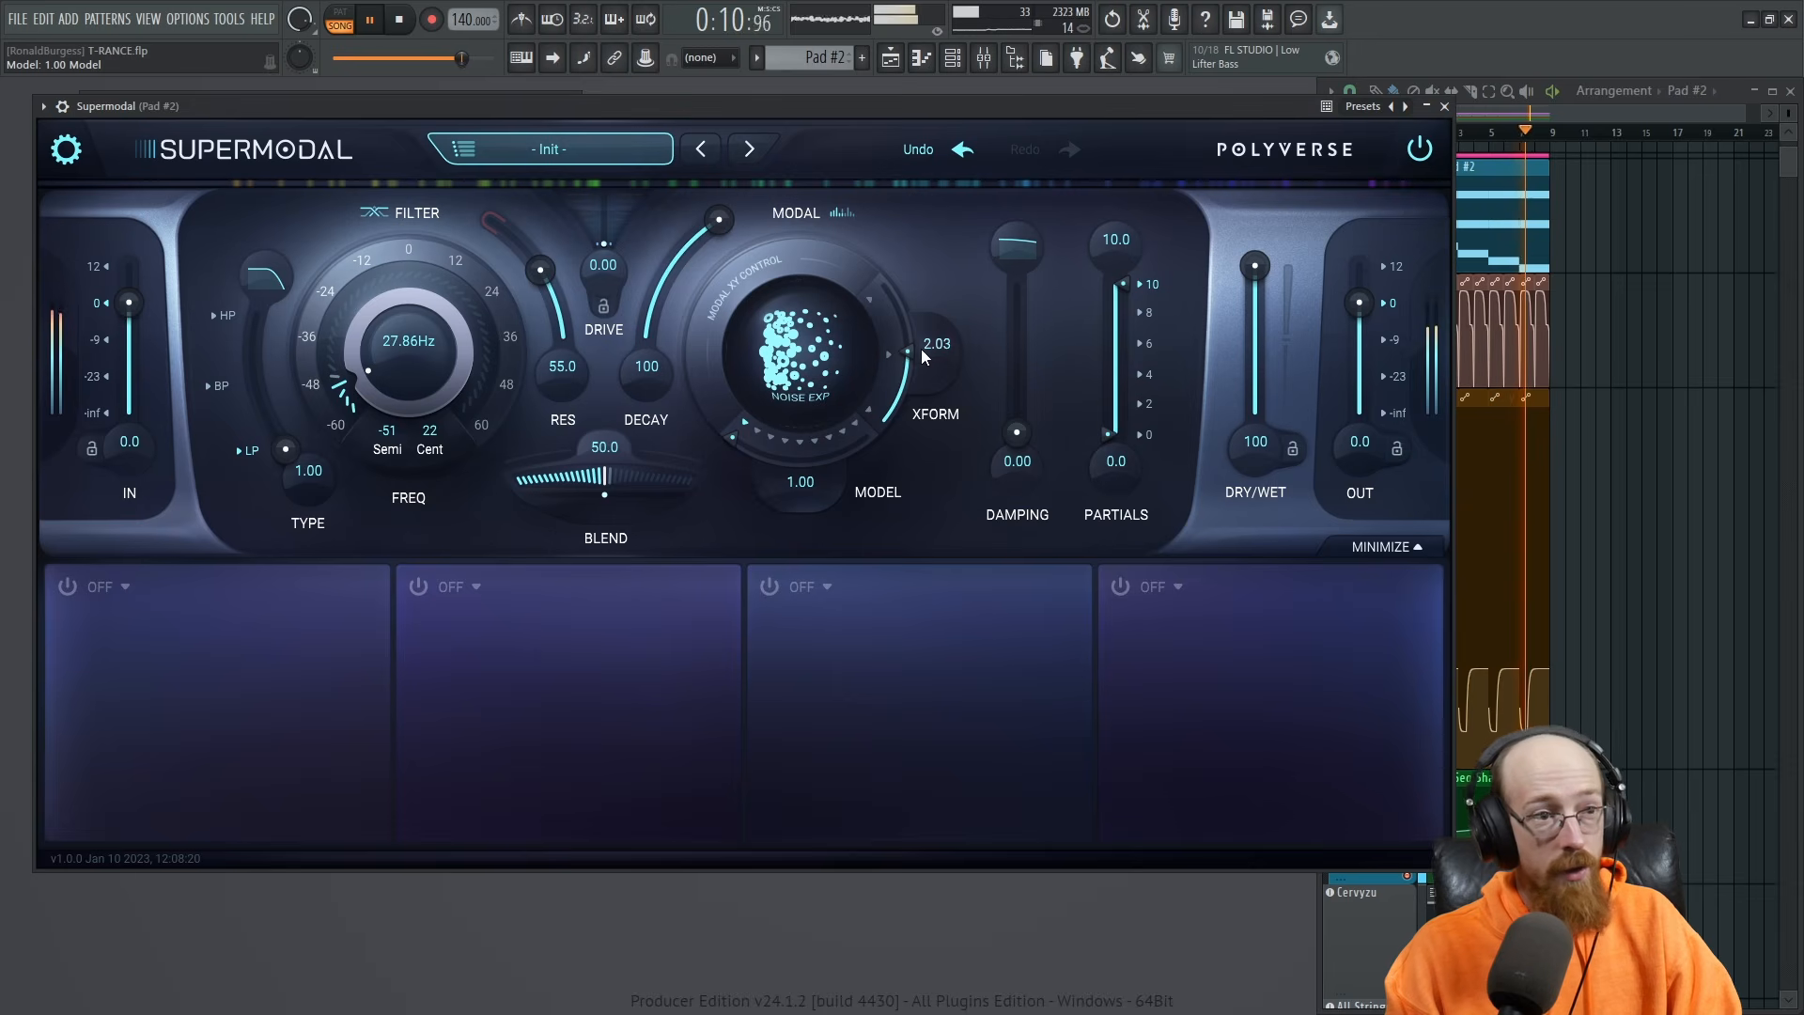
left_click_drag(908, 350, 878, 212)
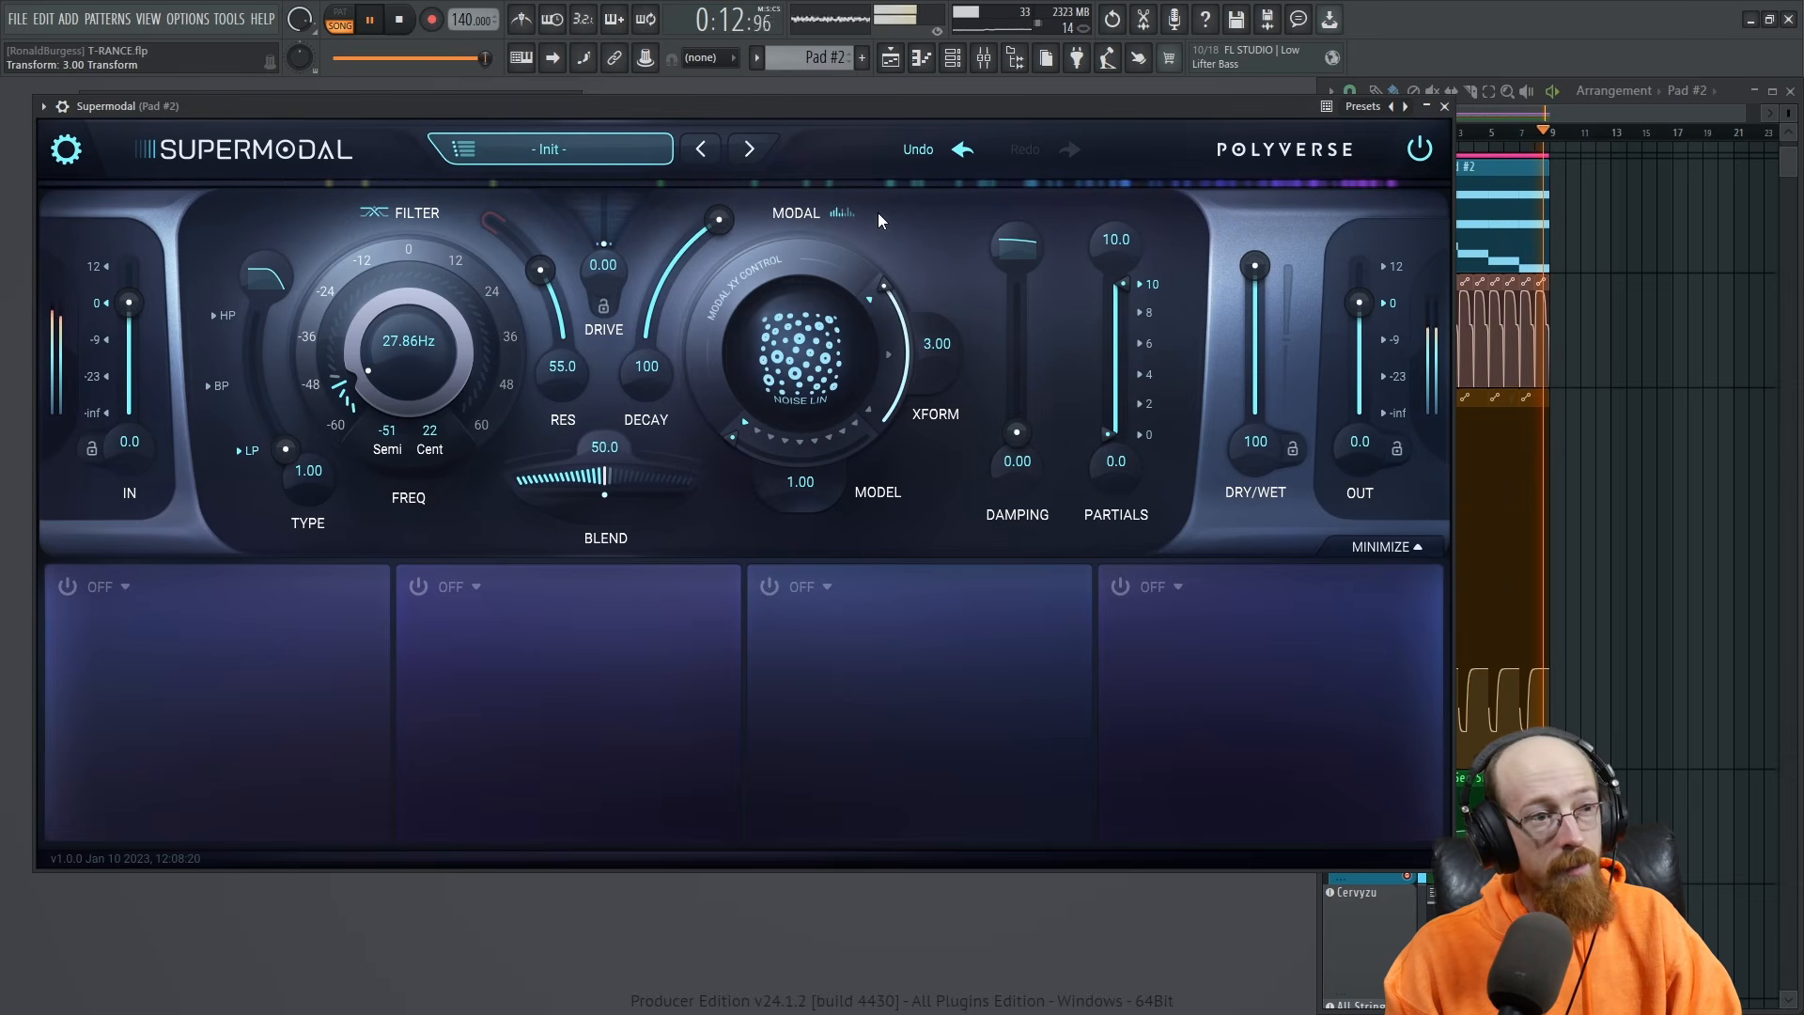
key("space")
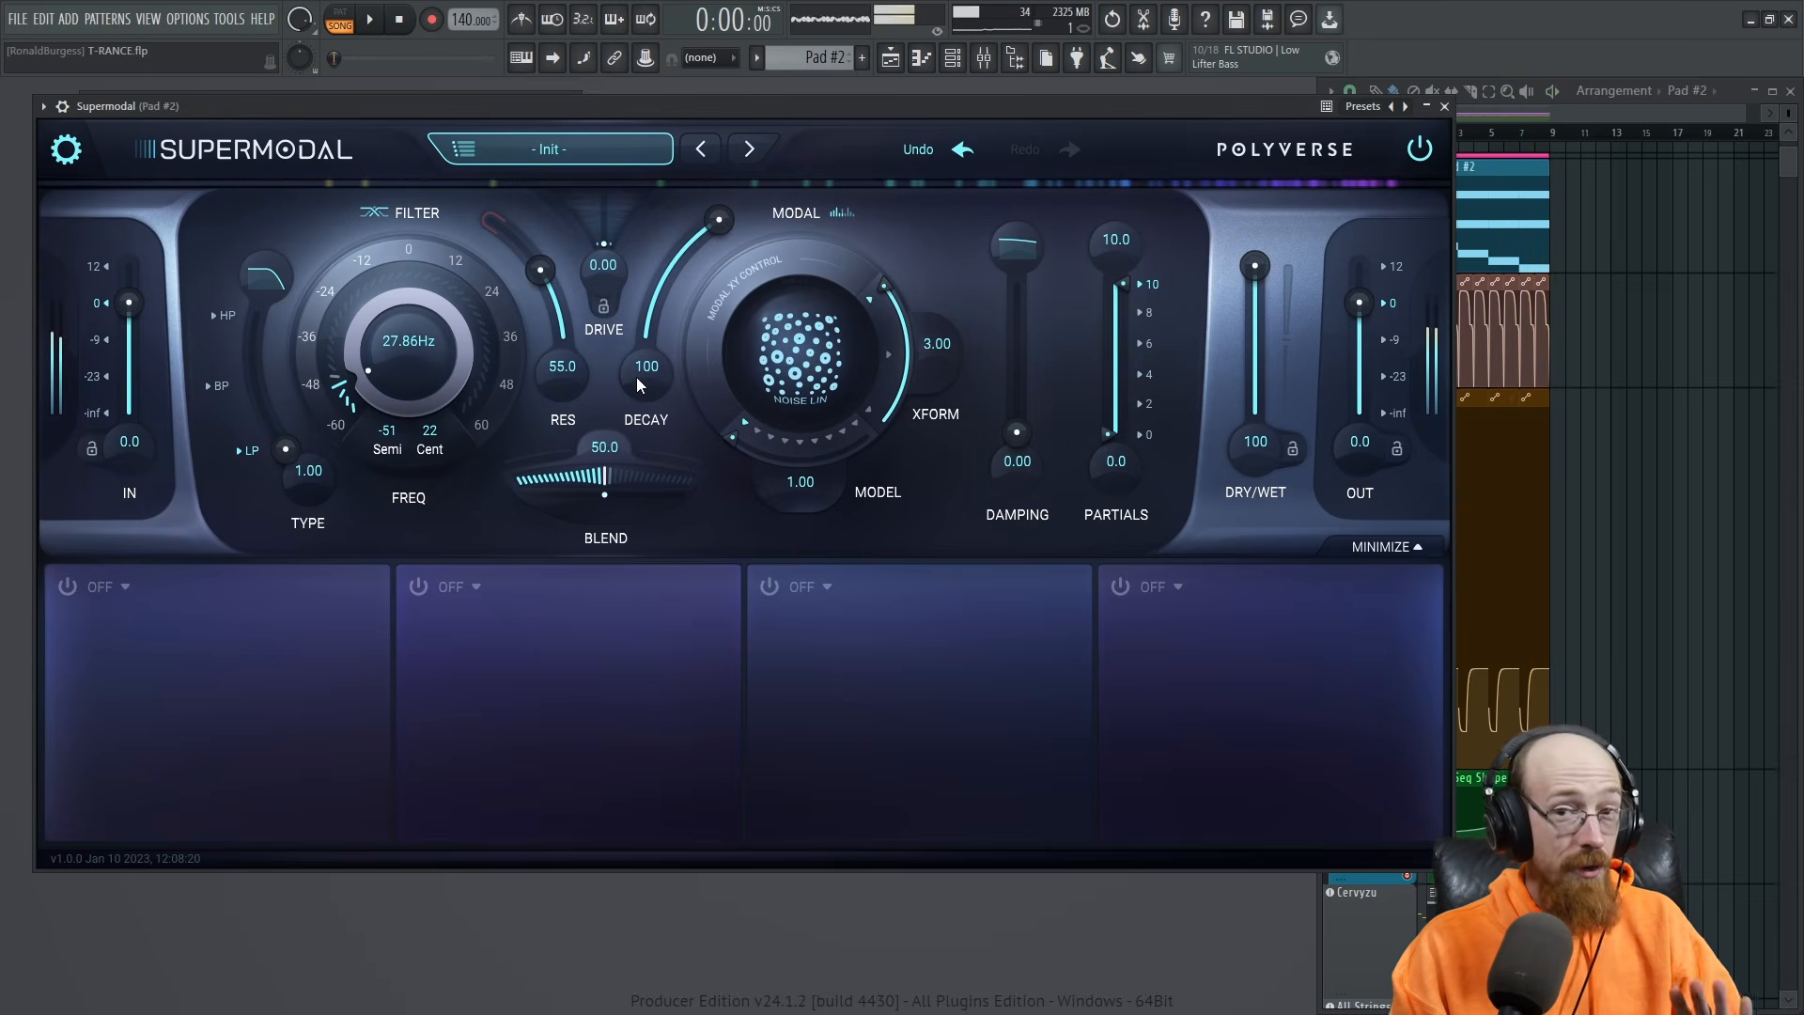
Reduce the decay to 27.9 and set the filter frequency to 295.4 Hz.
left_click_drag(711, 227, 646, 323)
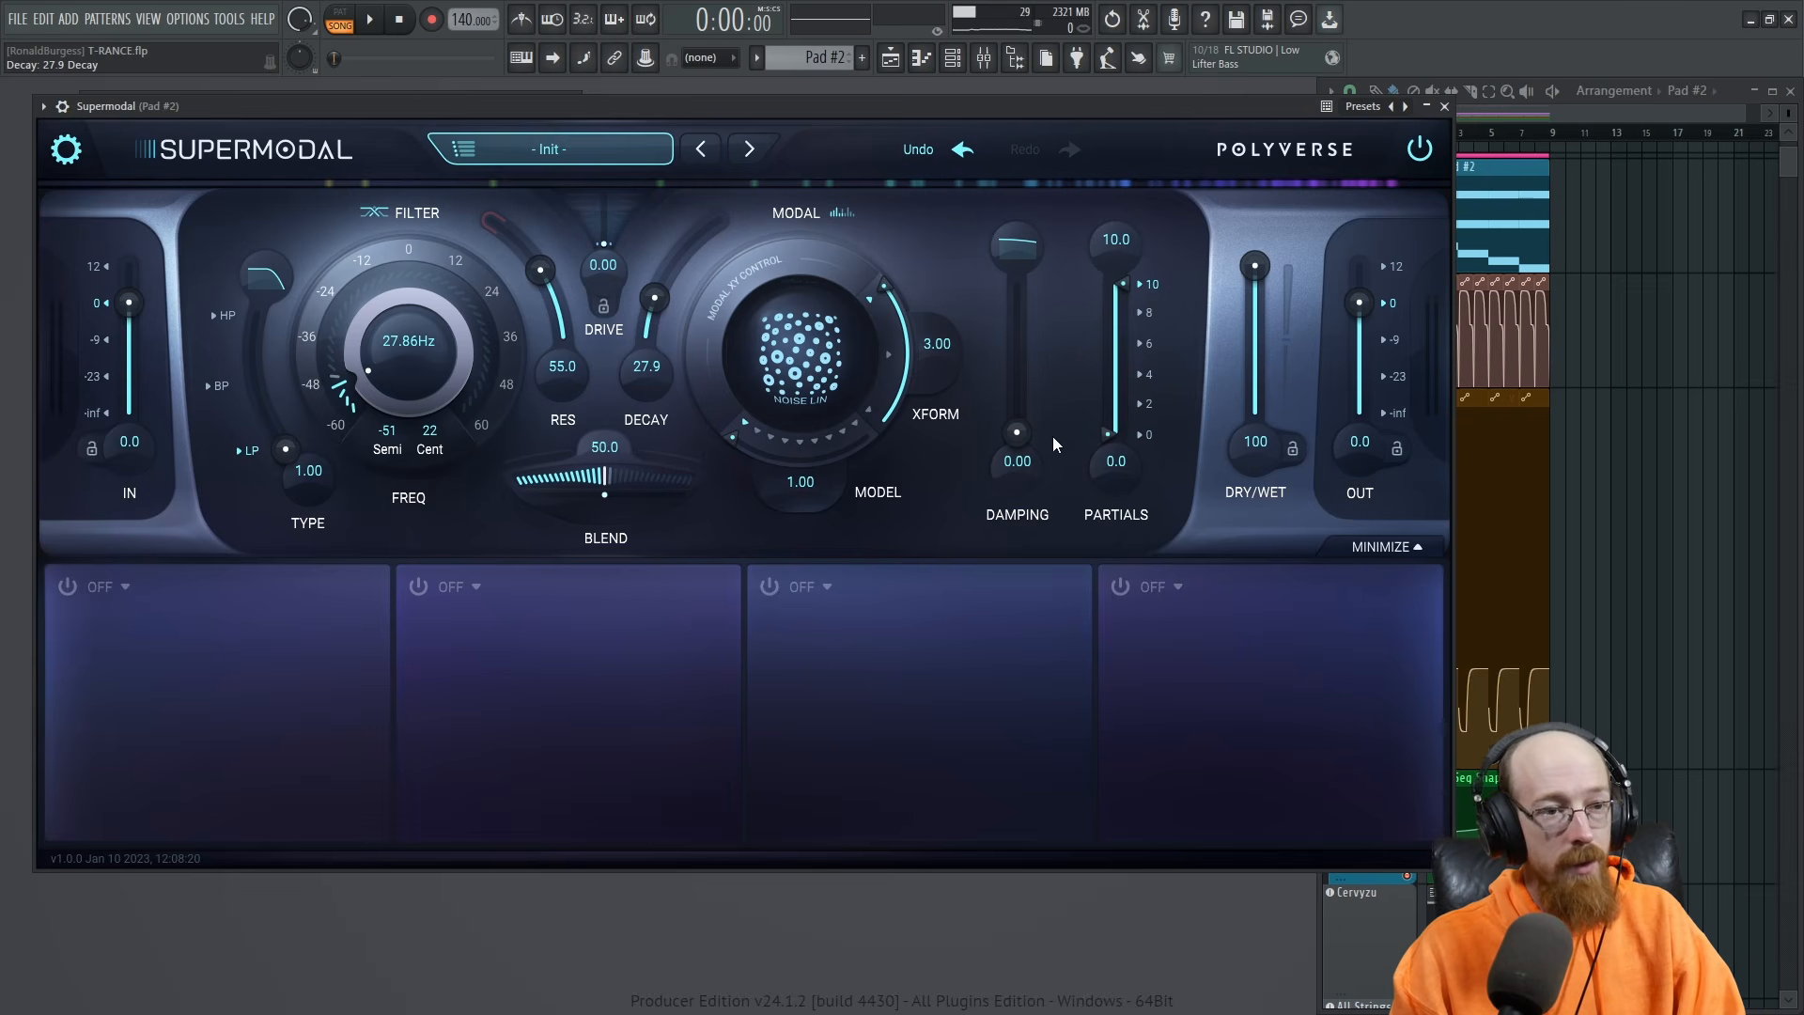
left_click_drag(404, 361, 392, 317)
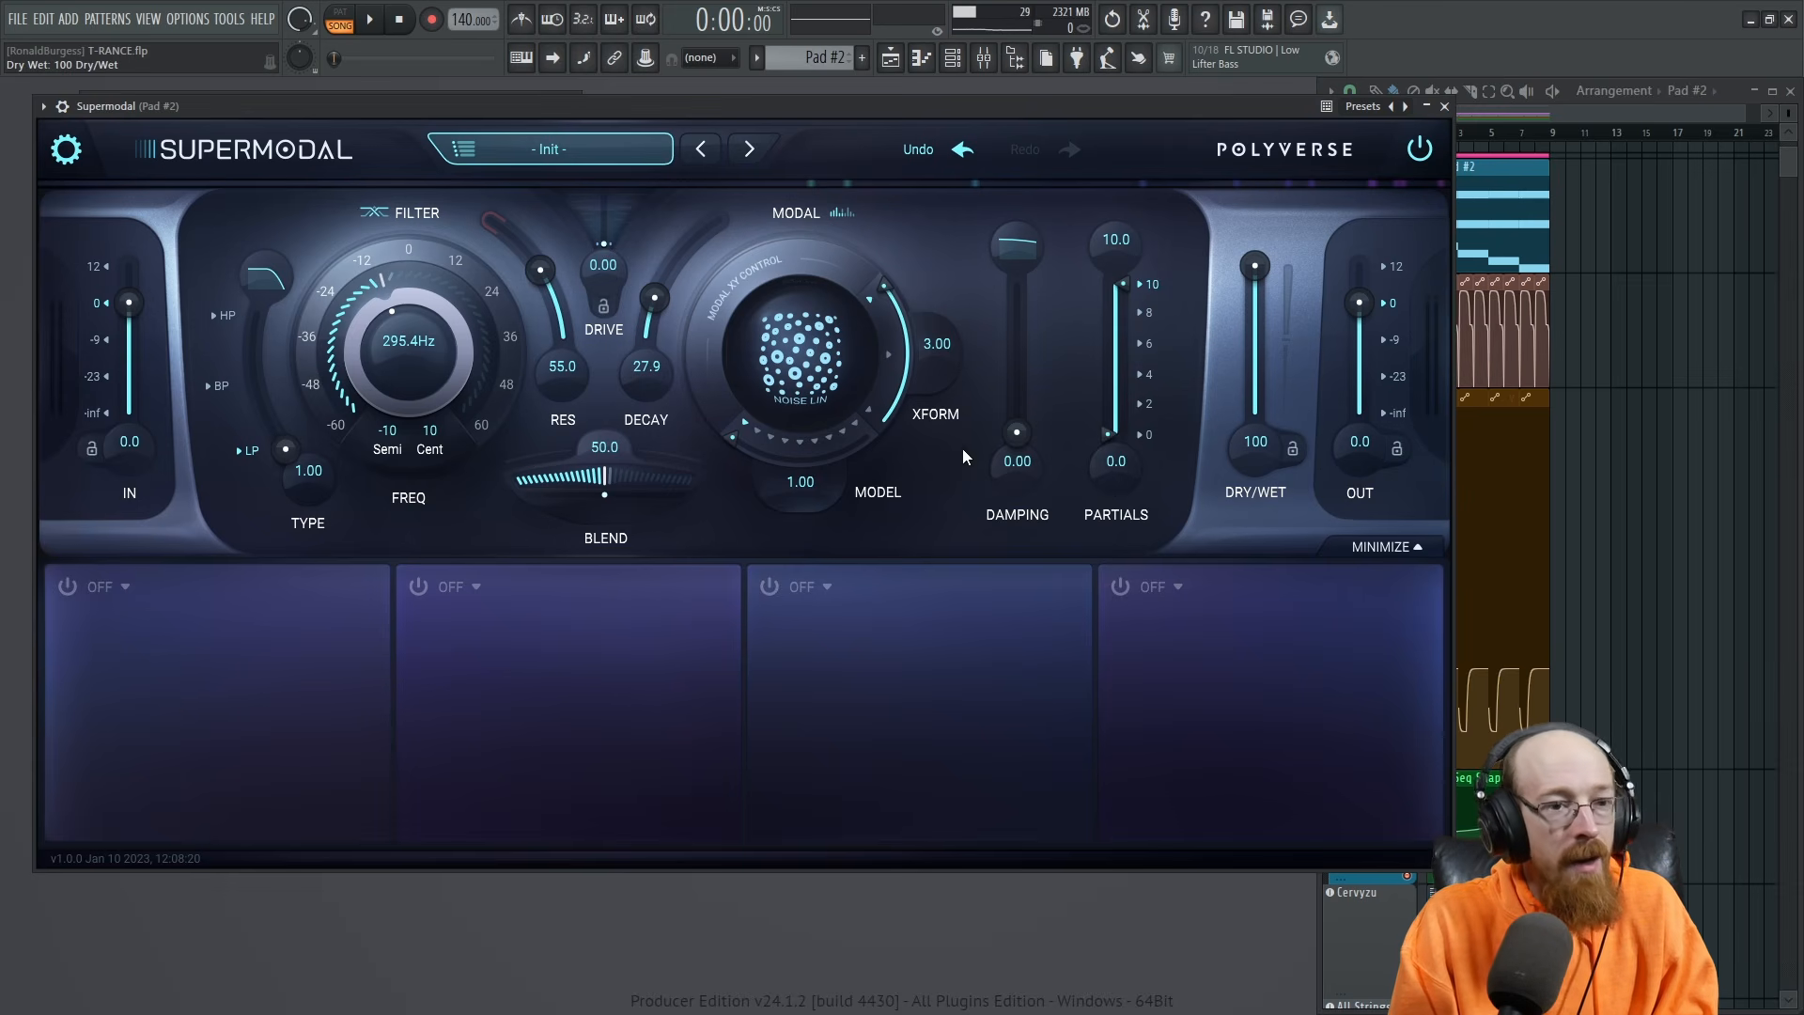
Add a Sequencer modulator to the fourth slot and flatten its steps from the third onward to zero.
left_click(1178, 597)
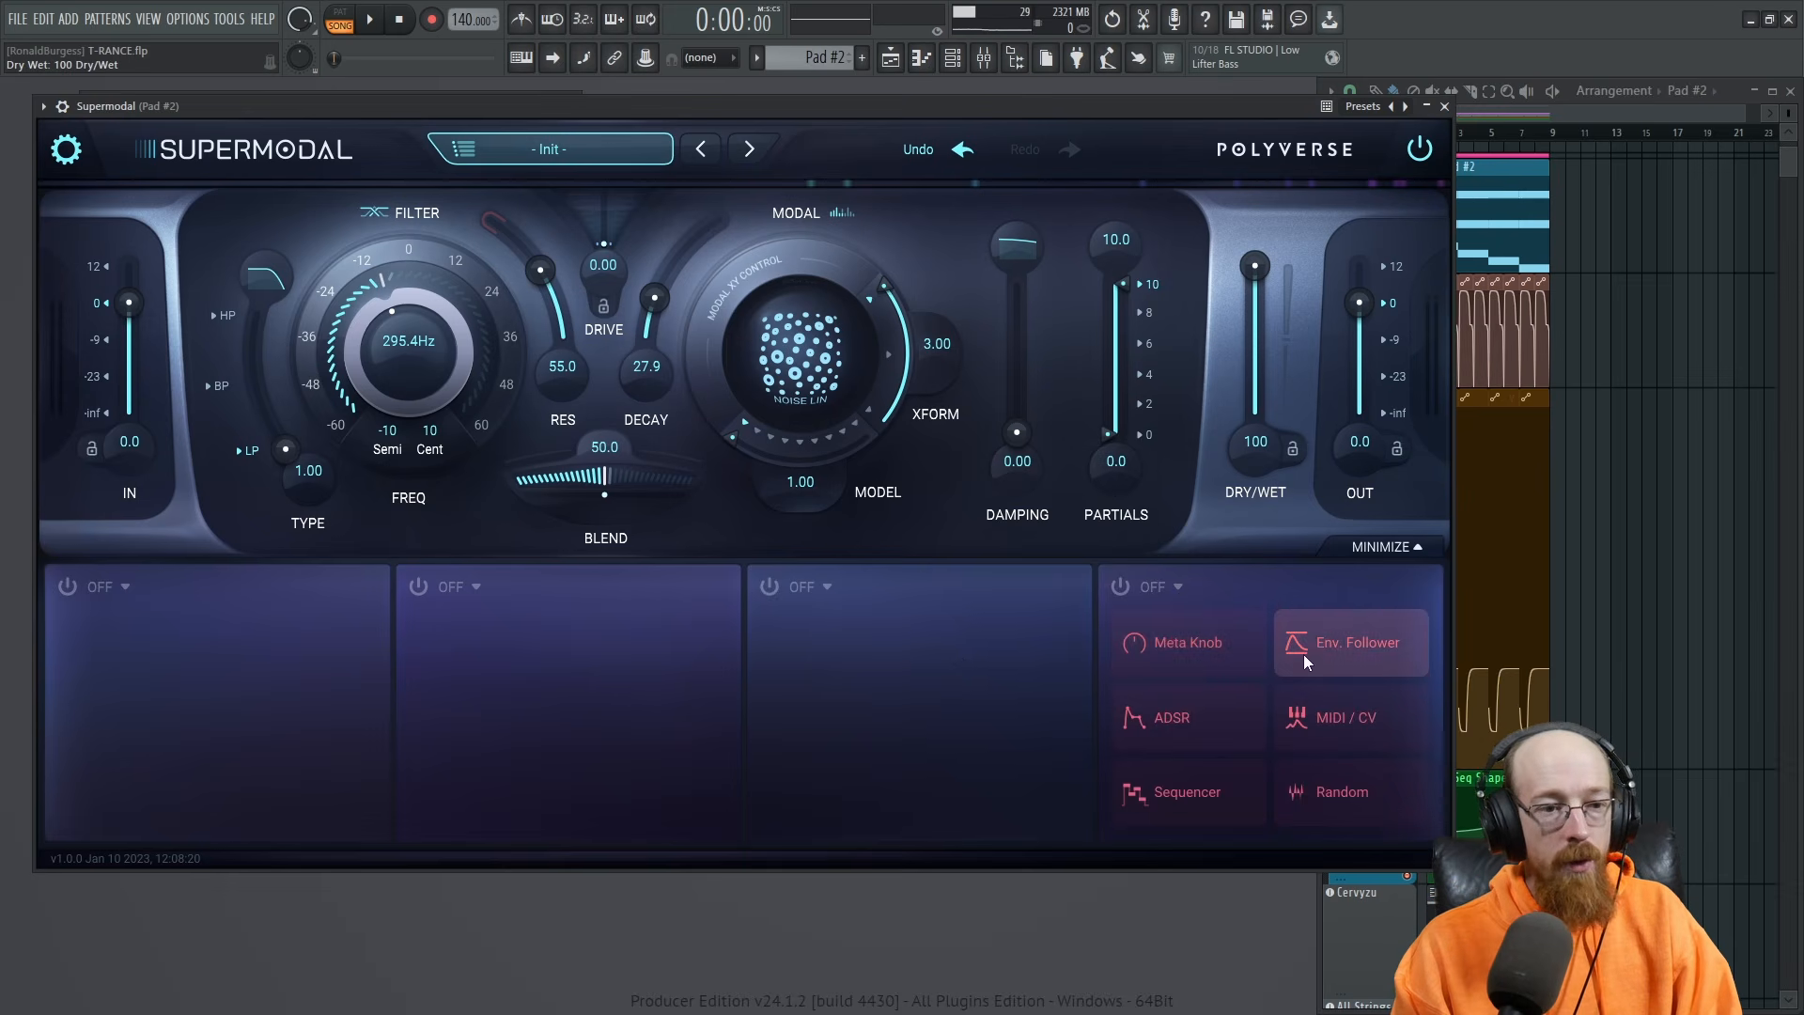
left_click(1216, 782)
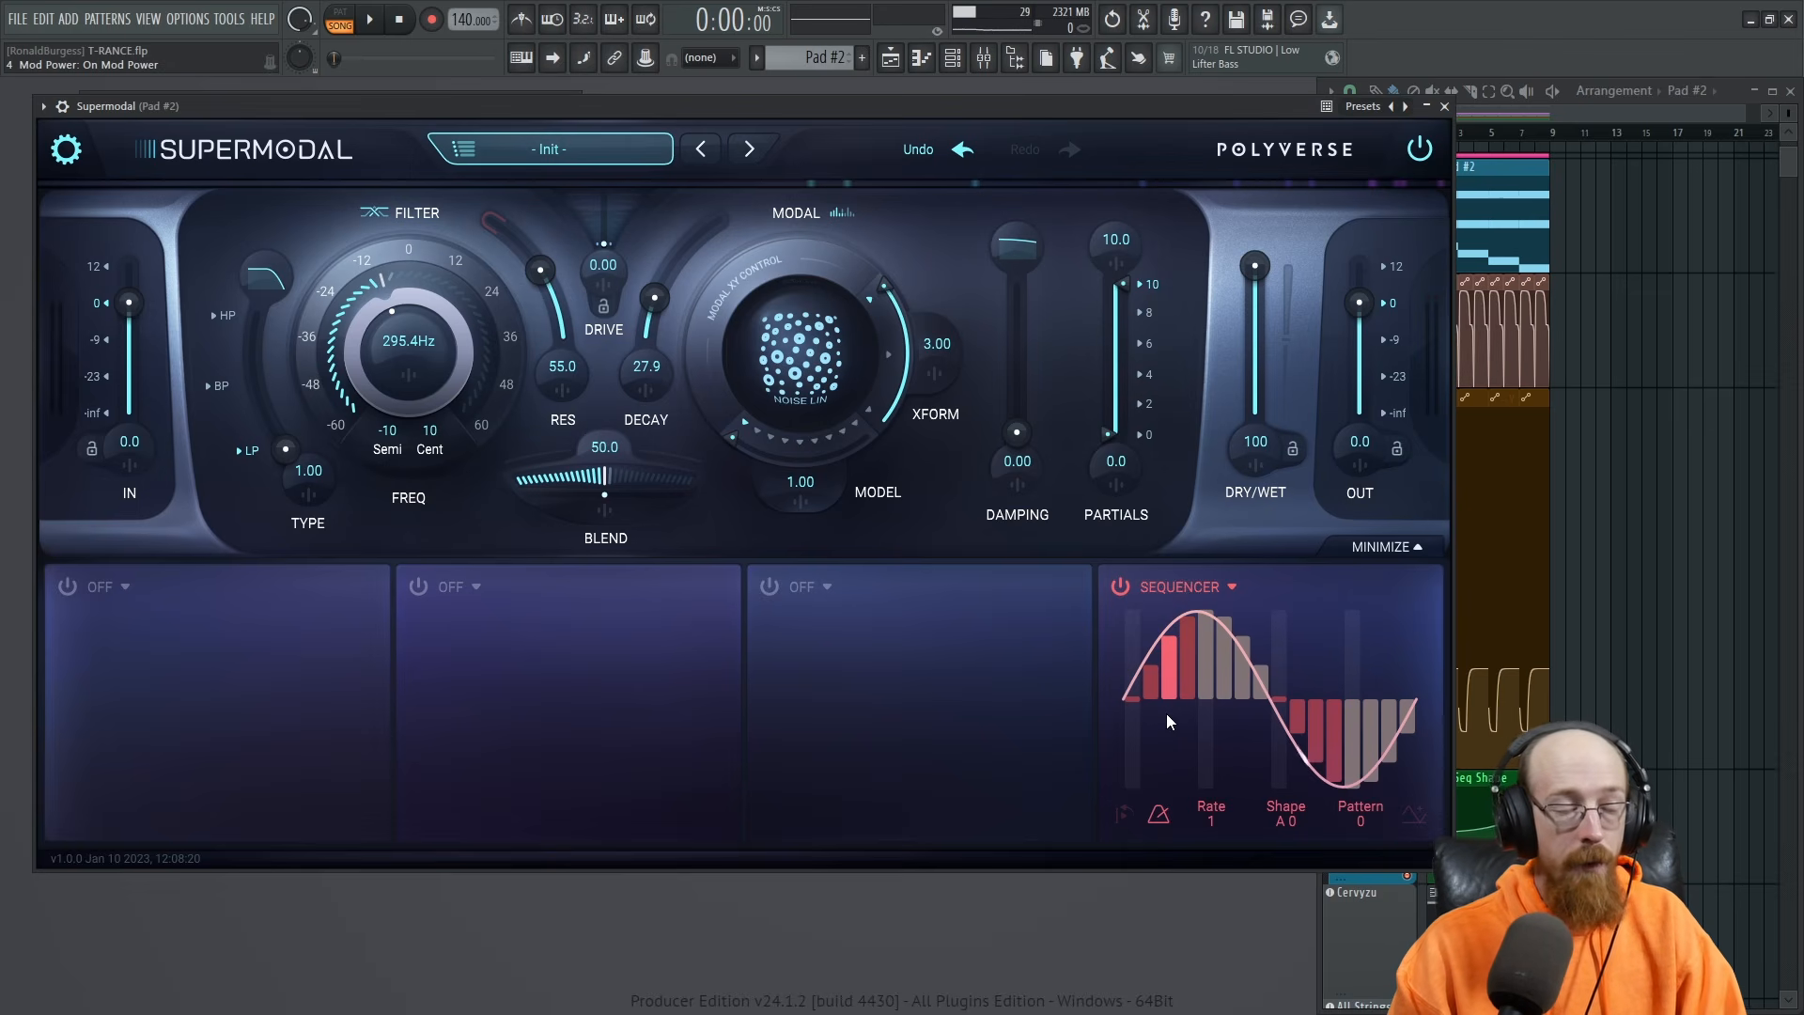
mouse_move(1186, 684)
left_mouse_down()
mouse_move(1222, 663)
mouse_move(1317, 669)
mouse_move(1397, 715)
mouse_move(1167, 708)
mouse_move(1418, 696)
left_mouse_up()
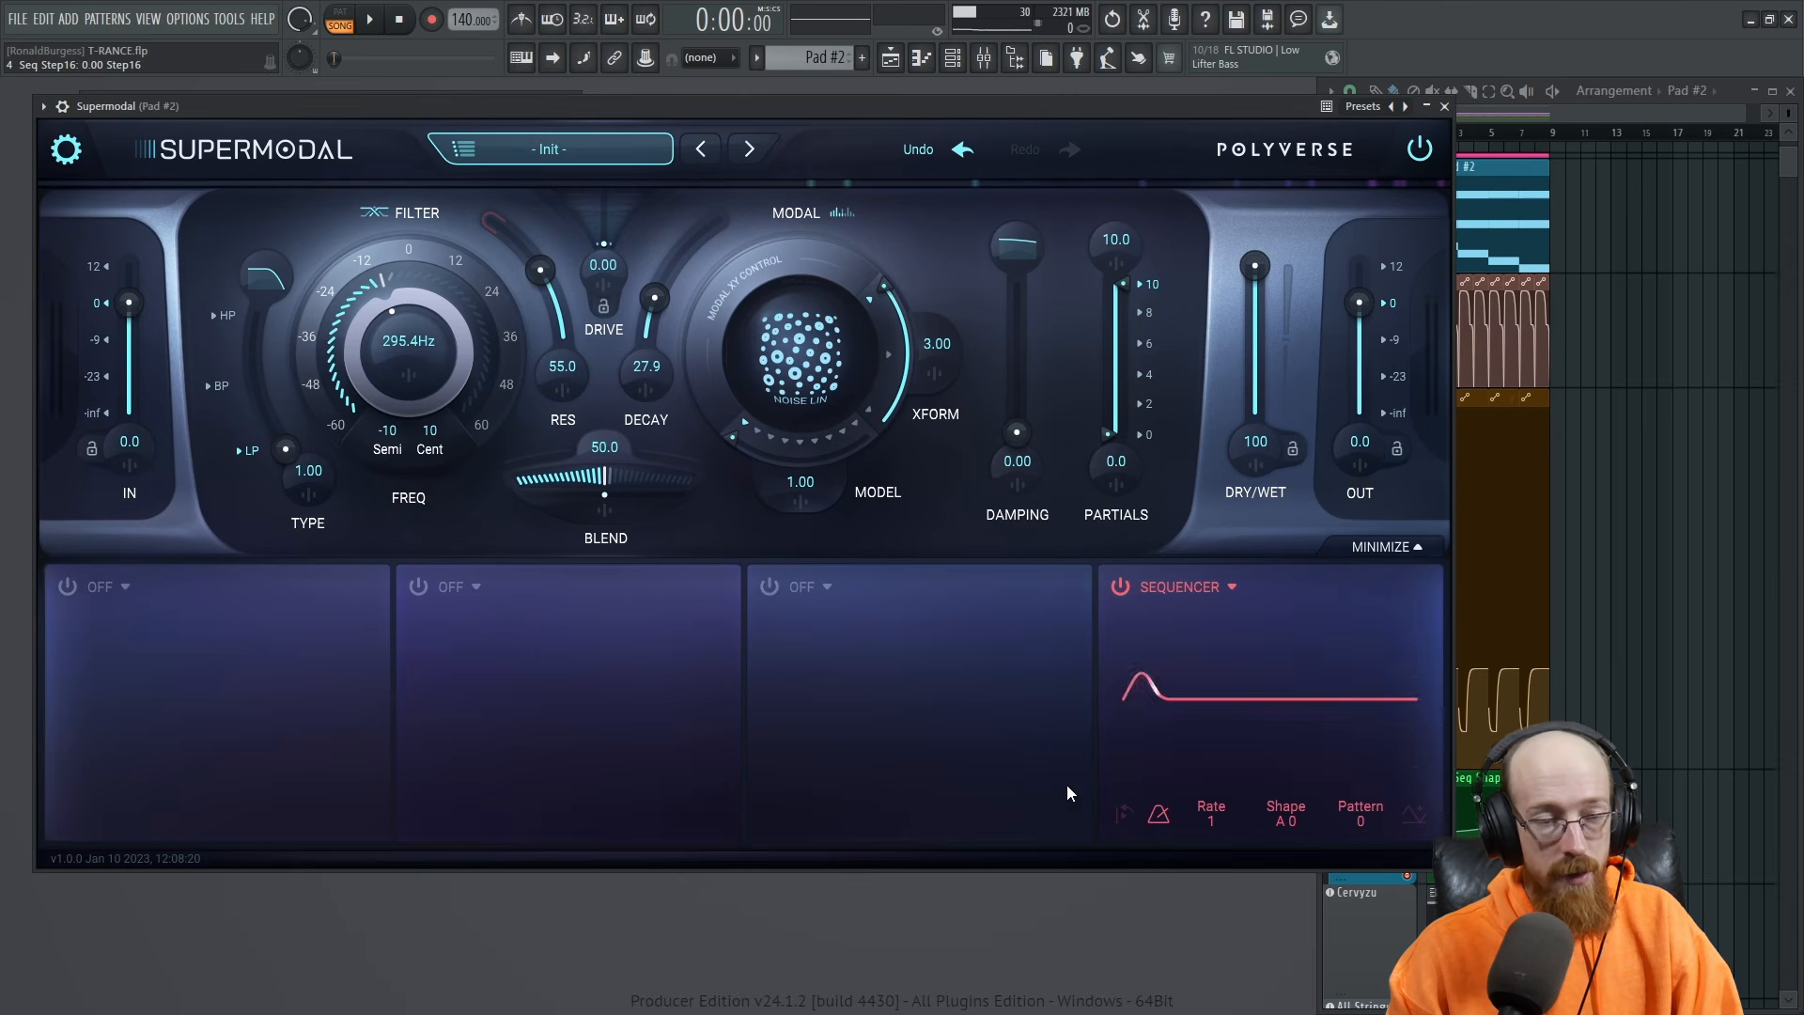
Redraw the sequencer pattern with near-zero middle steps and strong peaks and dips at the end, and set its rate to 1/8.
mouse_move(1208, 643)
left_mouse_down()
mouse_move(1347, 647)
mouse_move(1351, 616)
mouse_move(1461, 604)
left_mouse_up()
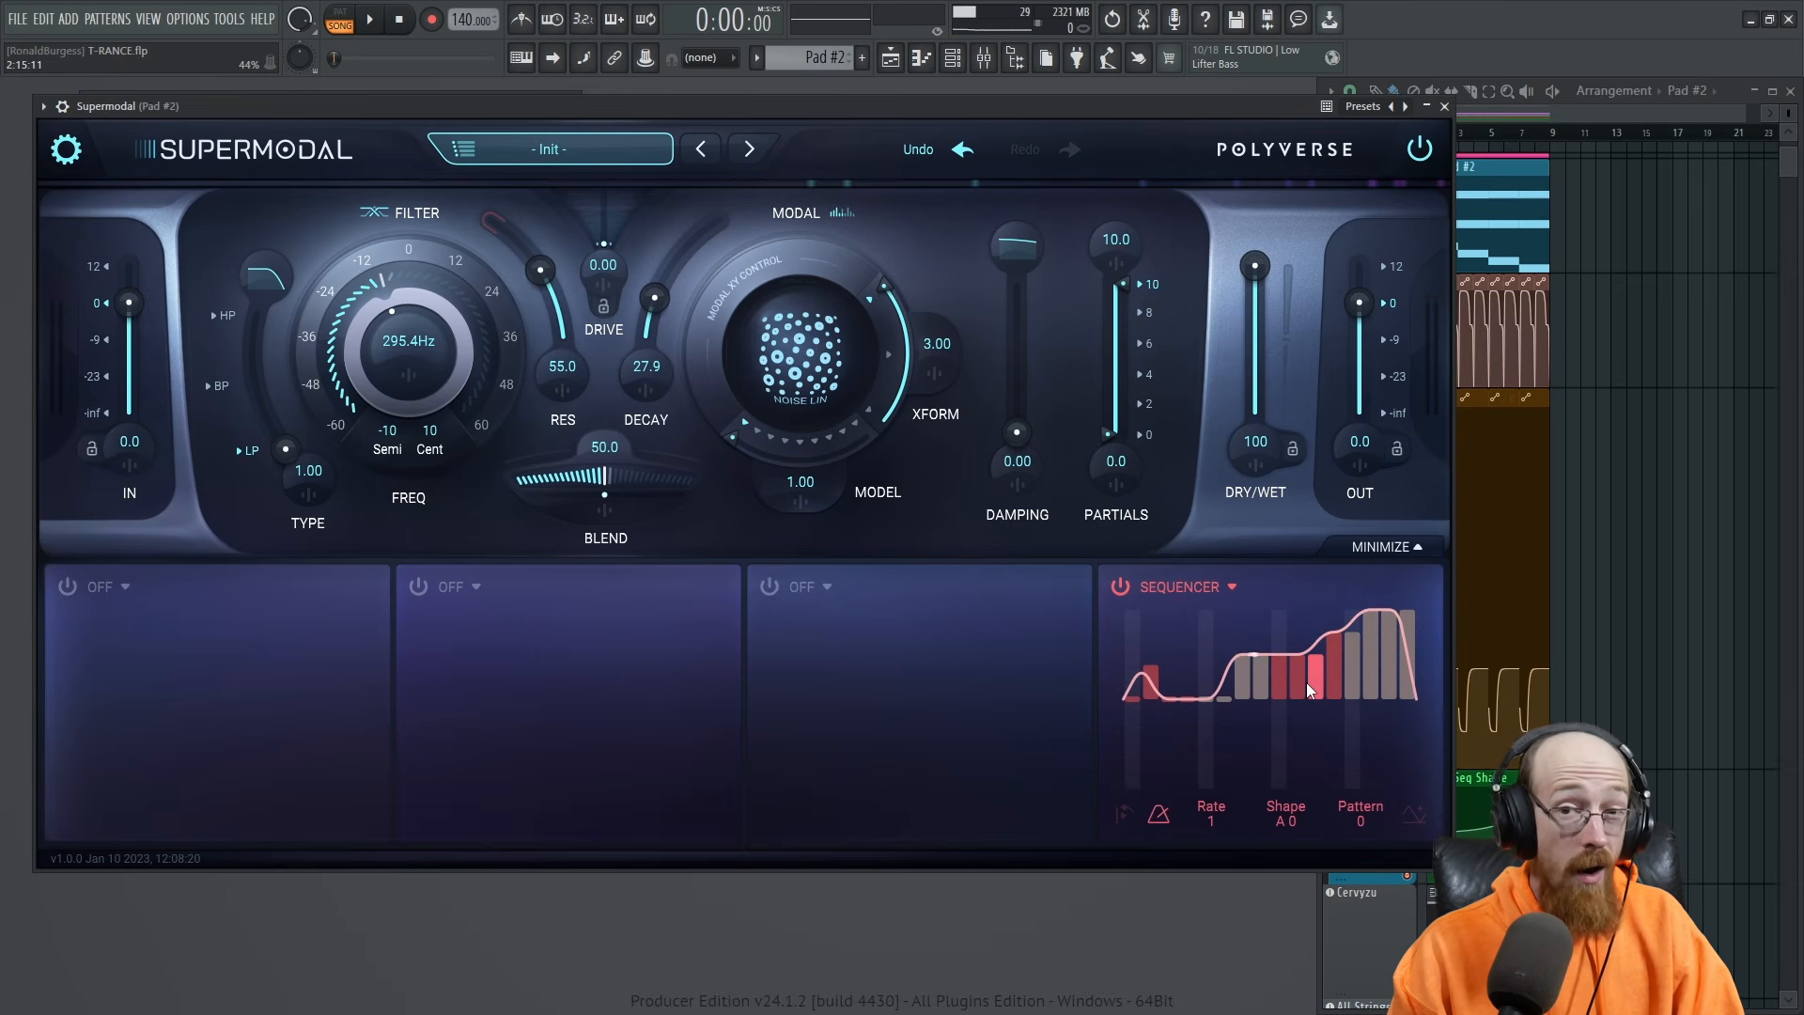
left_click(1188, 685)
mouse_move(1197, 673)
left_mouse_down()
mouse_move(1254, 662)
mouse_move(1297, 720)
mouse_move(1356, 712)
mouse_move(1390, 748)
left_mouse_up()
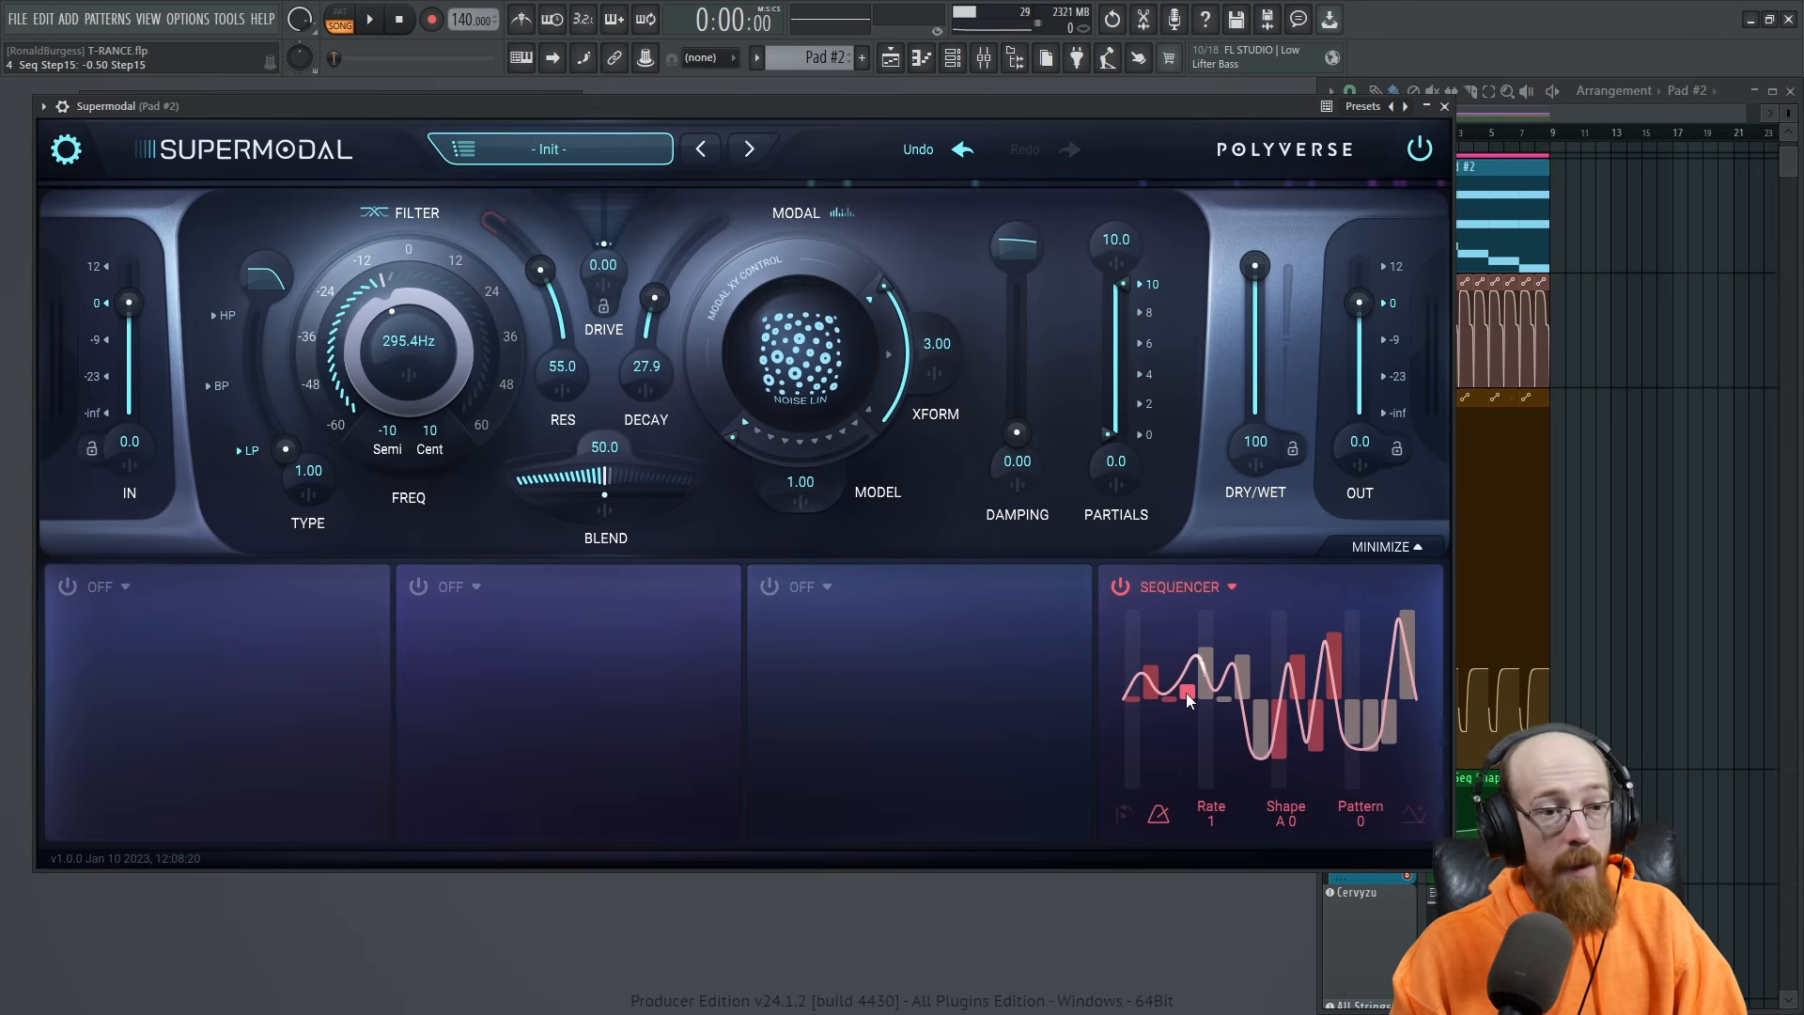
mouse_move(1222, 683)
left_mouse_down()
mouse_move(1195, 697)
mouse_move(1310, 692)
left_mouse_up()
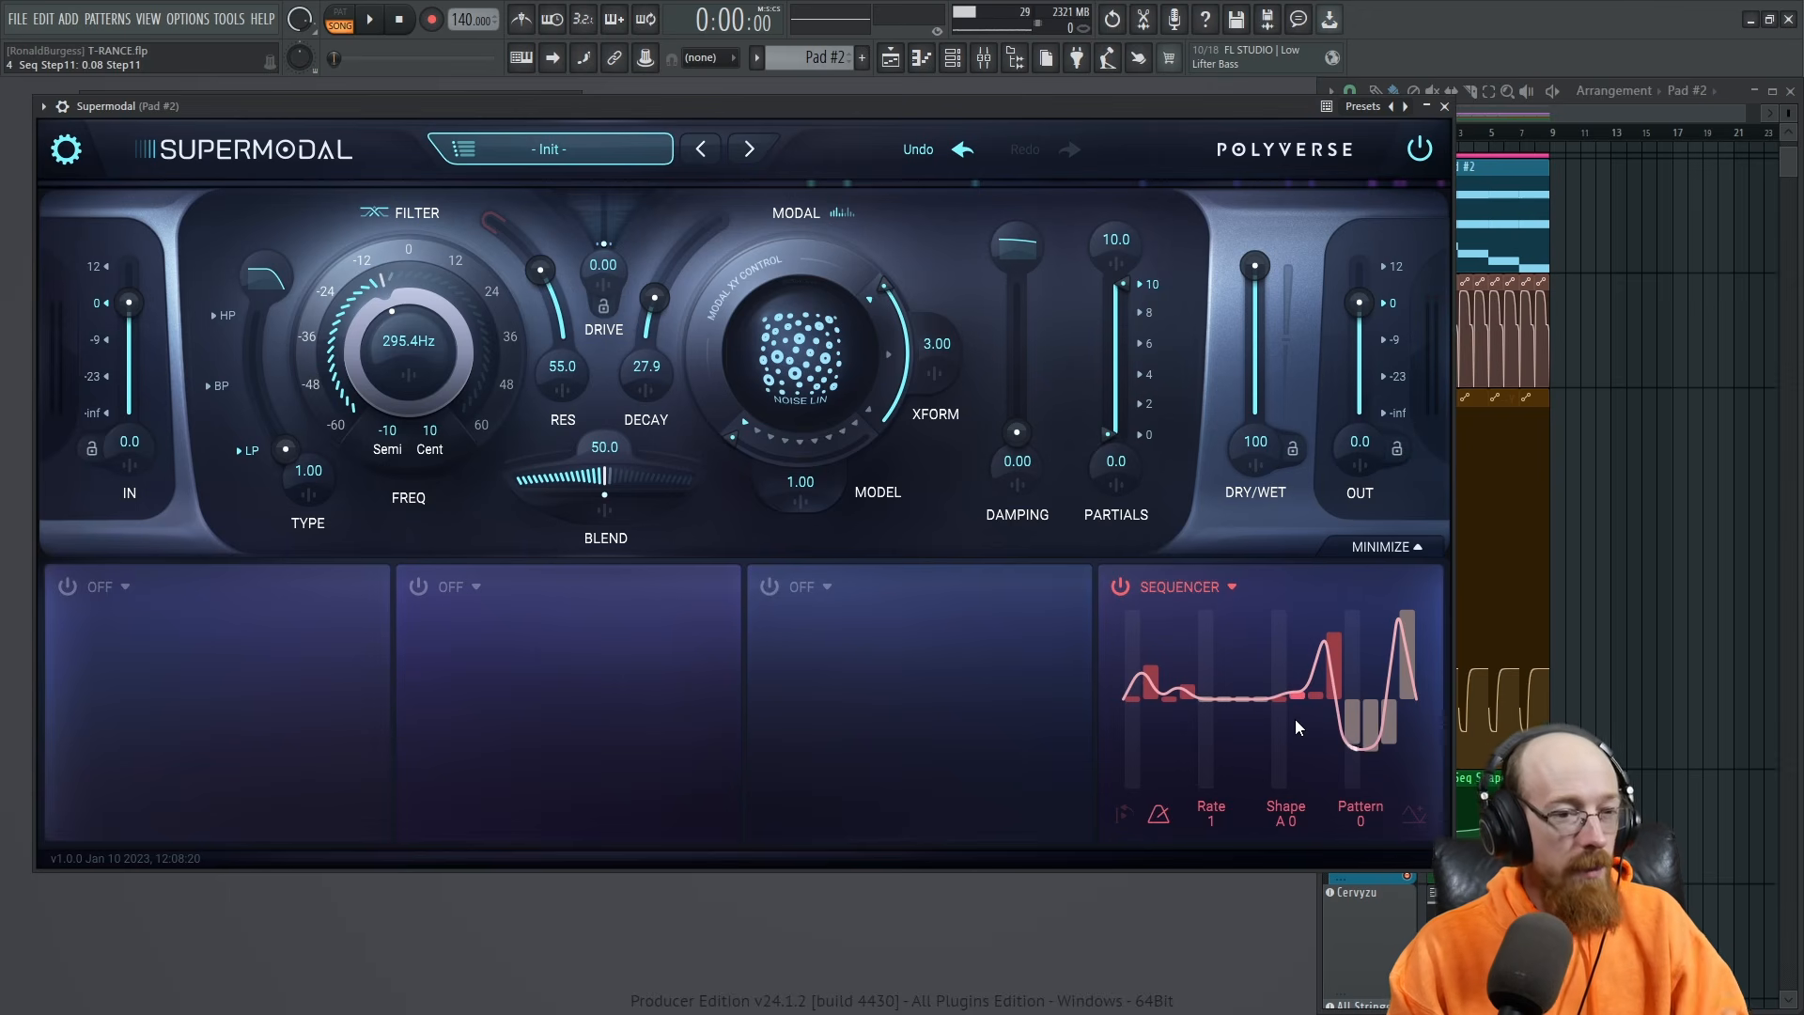
left_click_drag(1213, 821, 1218, 781)
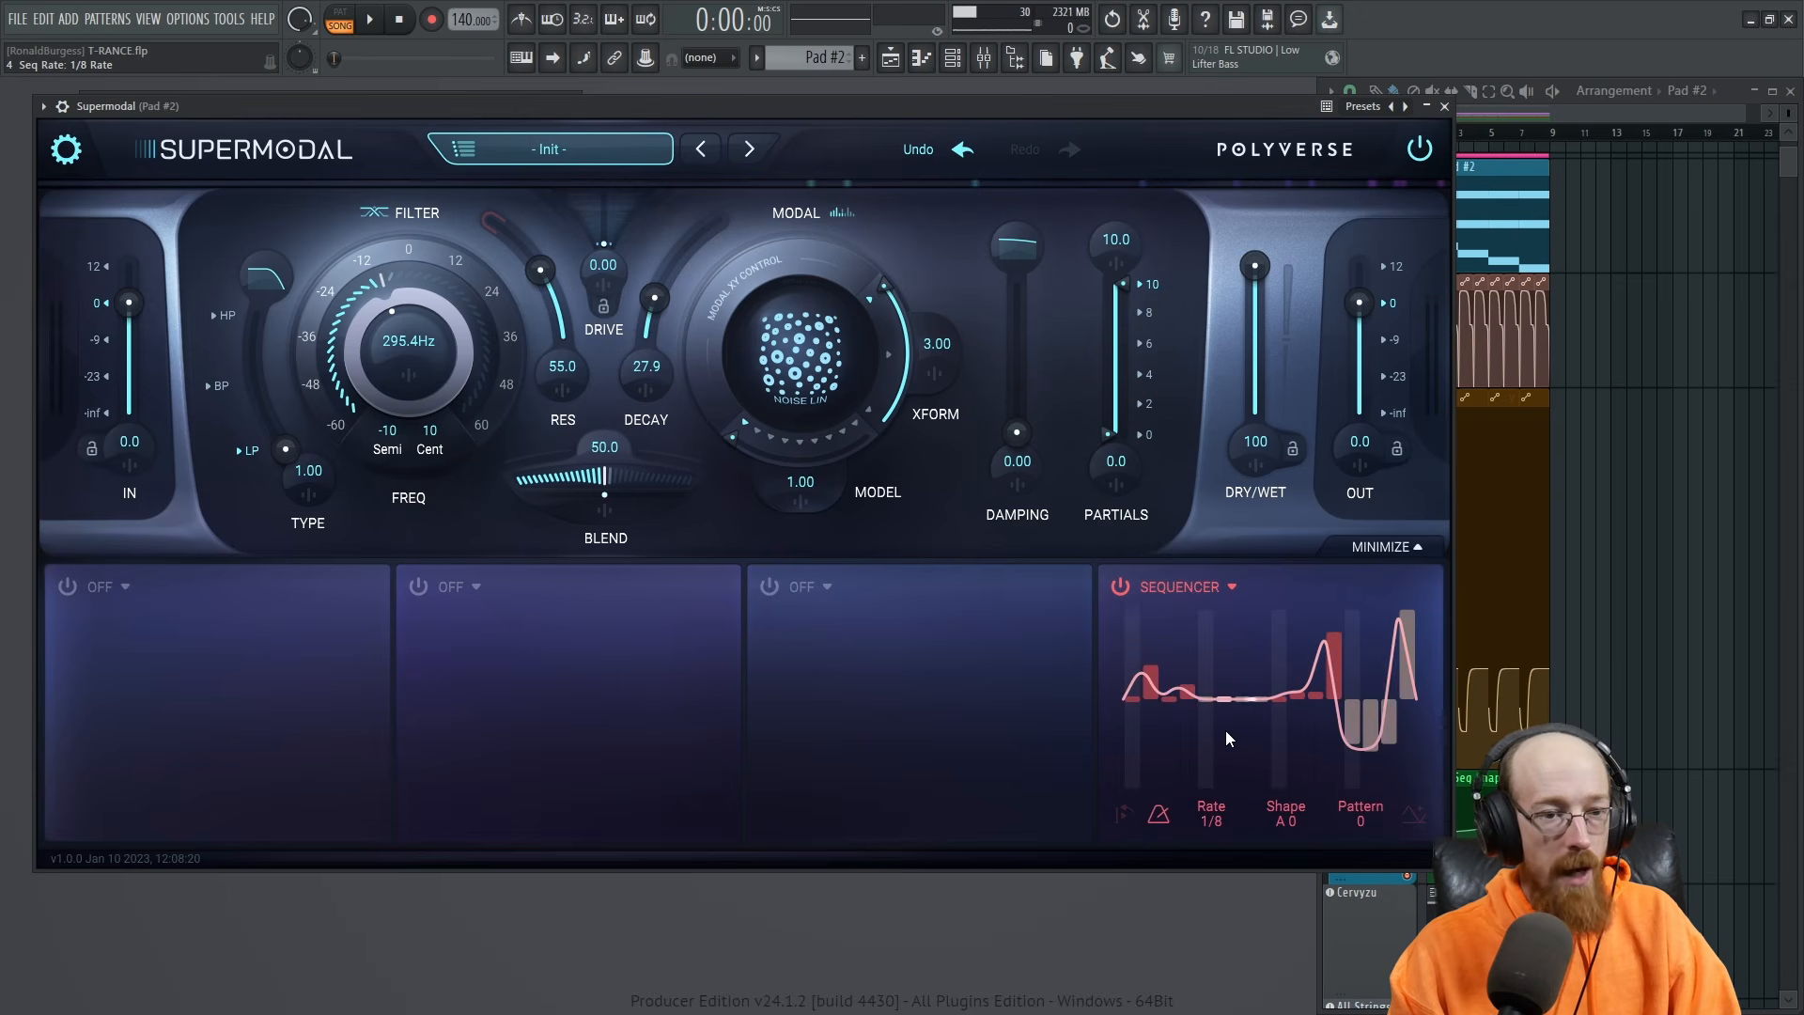
Set the sequencer rate to 1/4 d and try the shapes D 100, B 1 and A 1.
left_click_drag(1212, 822, 1317, 661)
left_click_drag(1300, 819, 1300, 701)
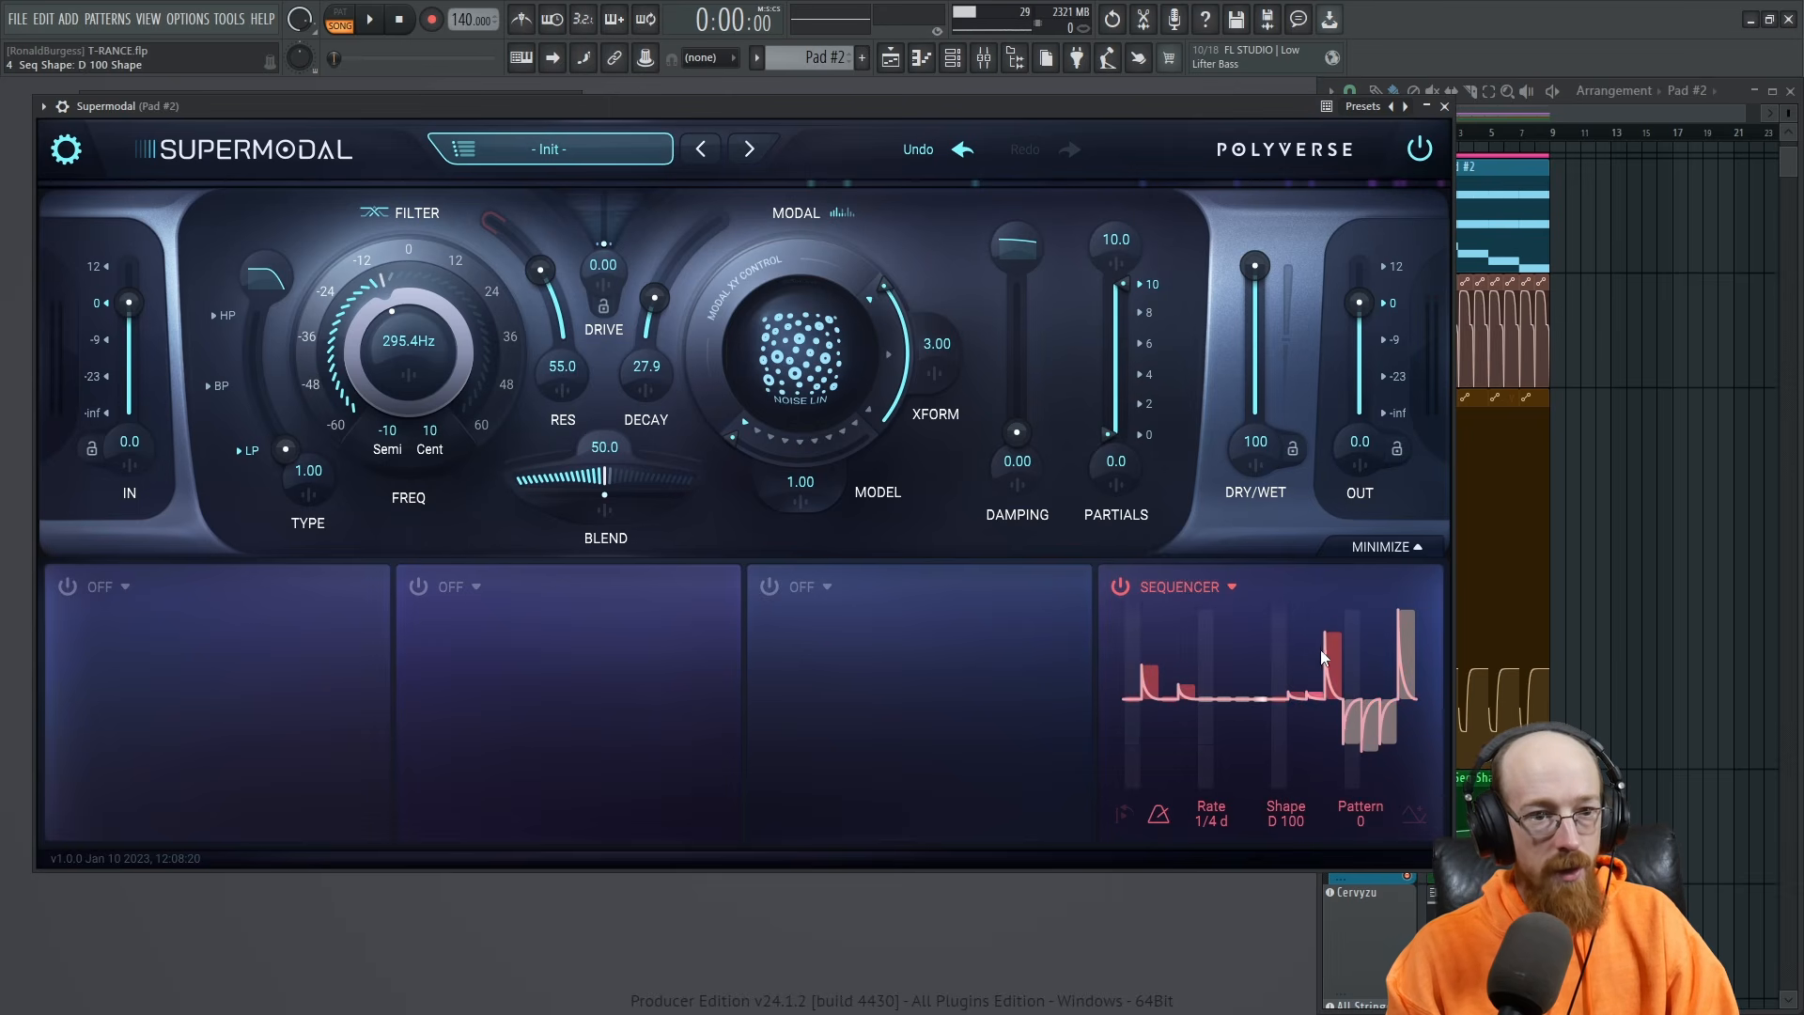
left_click_drag(1300, 819, 1304, 951)
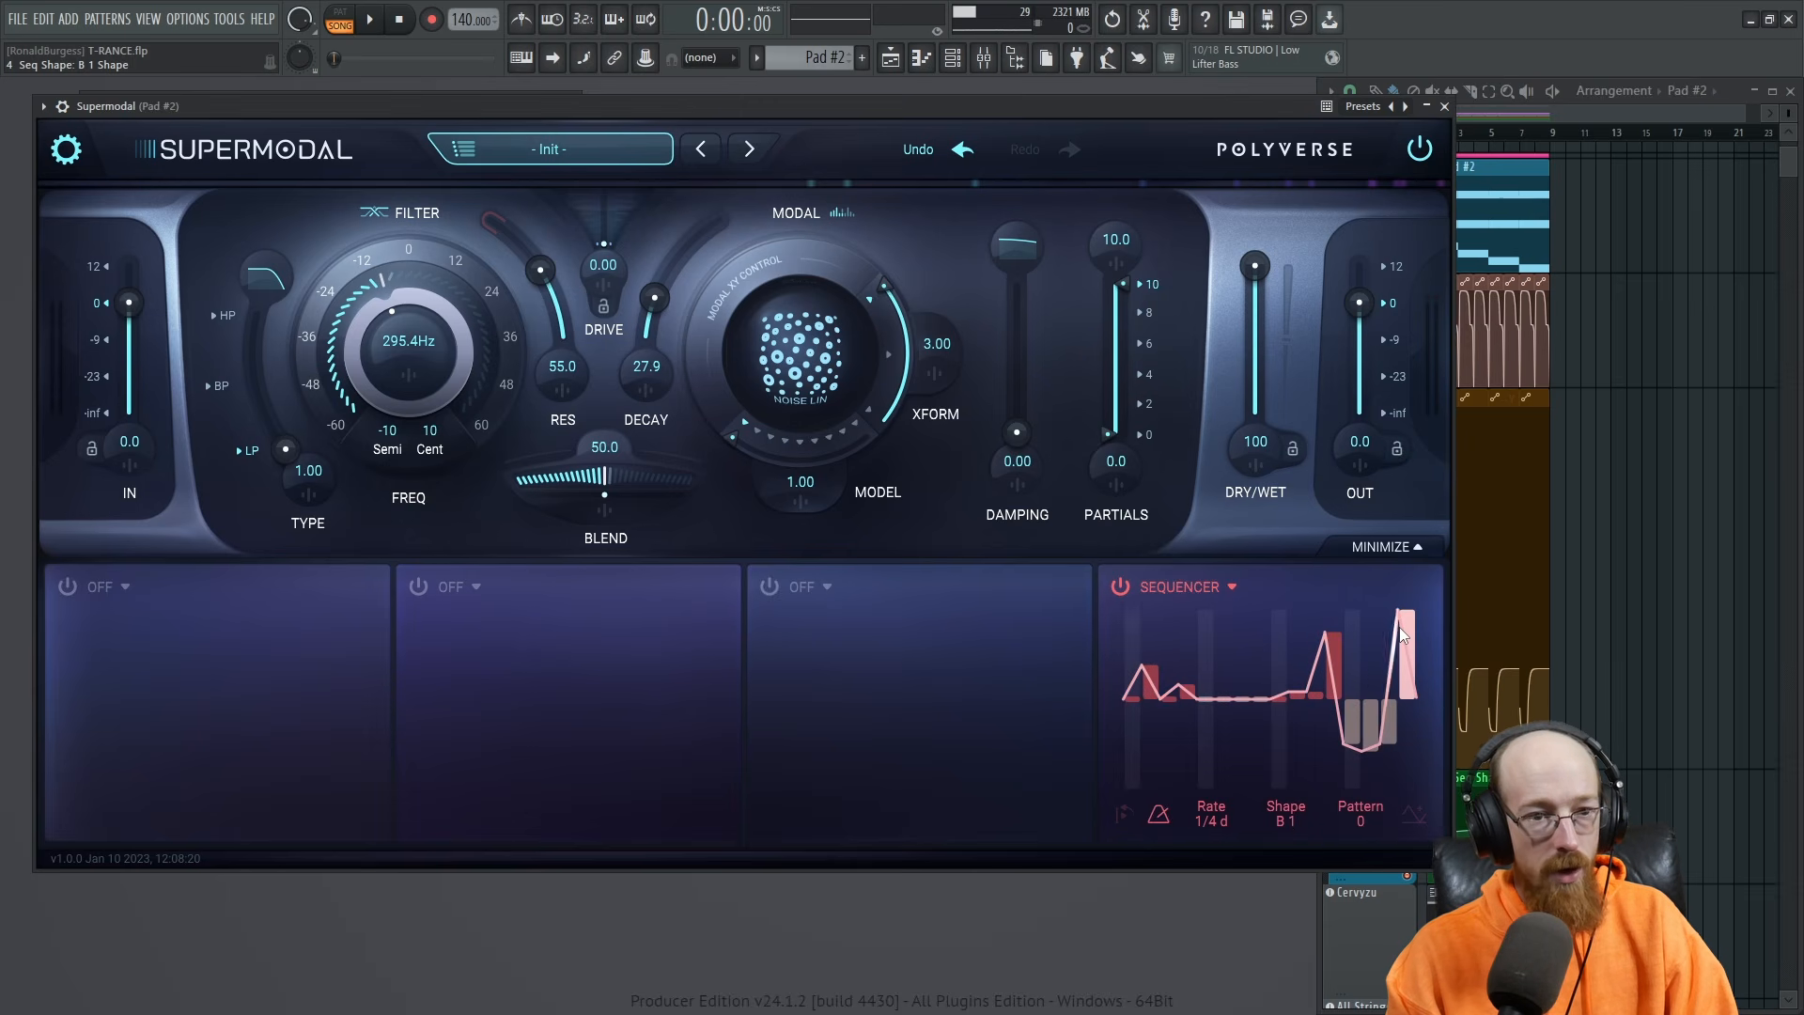
left_click_drag(1303, 830, 1294, 889)
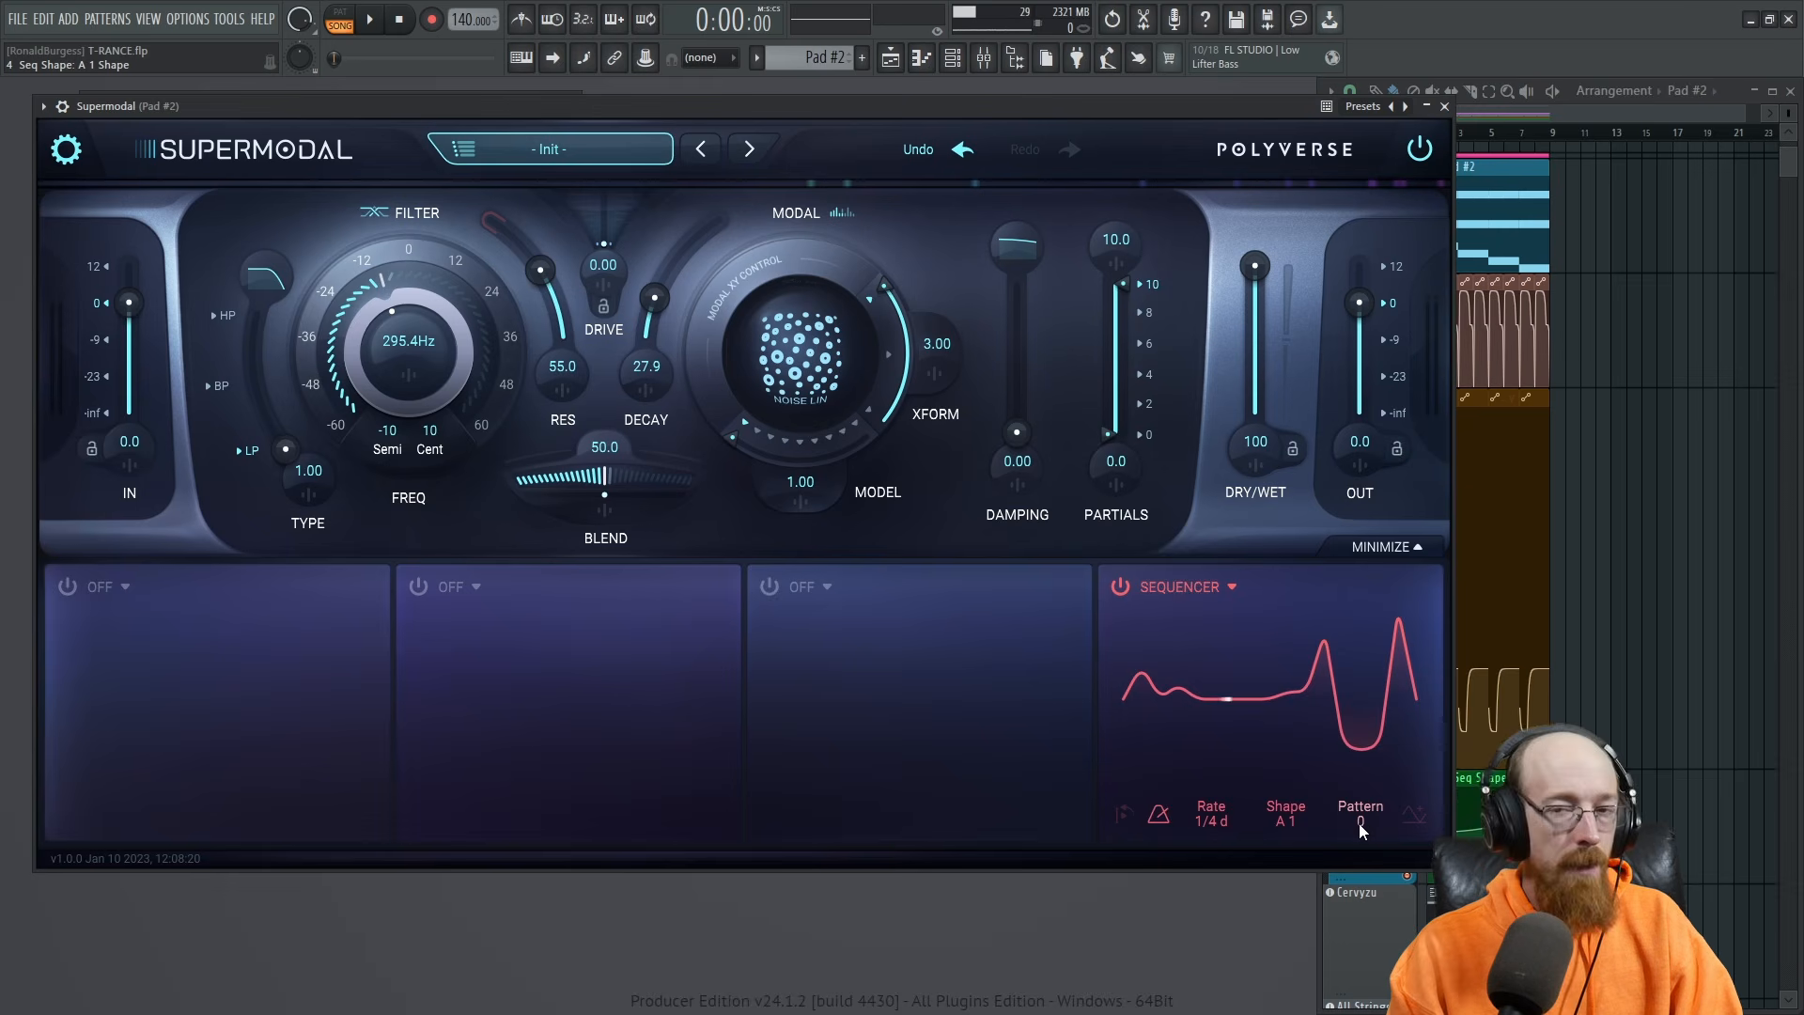
Choose sequencer pattern 6, try a free-running rate of about 18 Hz, and return to tempo sync at 1/4 t.
left_click_drag(1359, 823, 1369, 786)
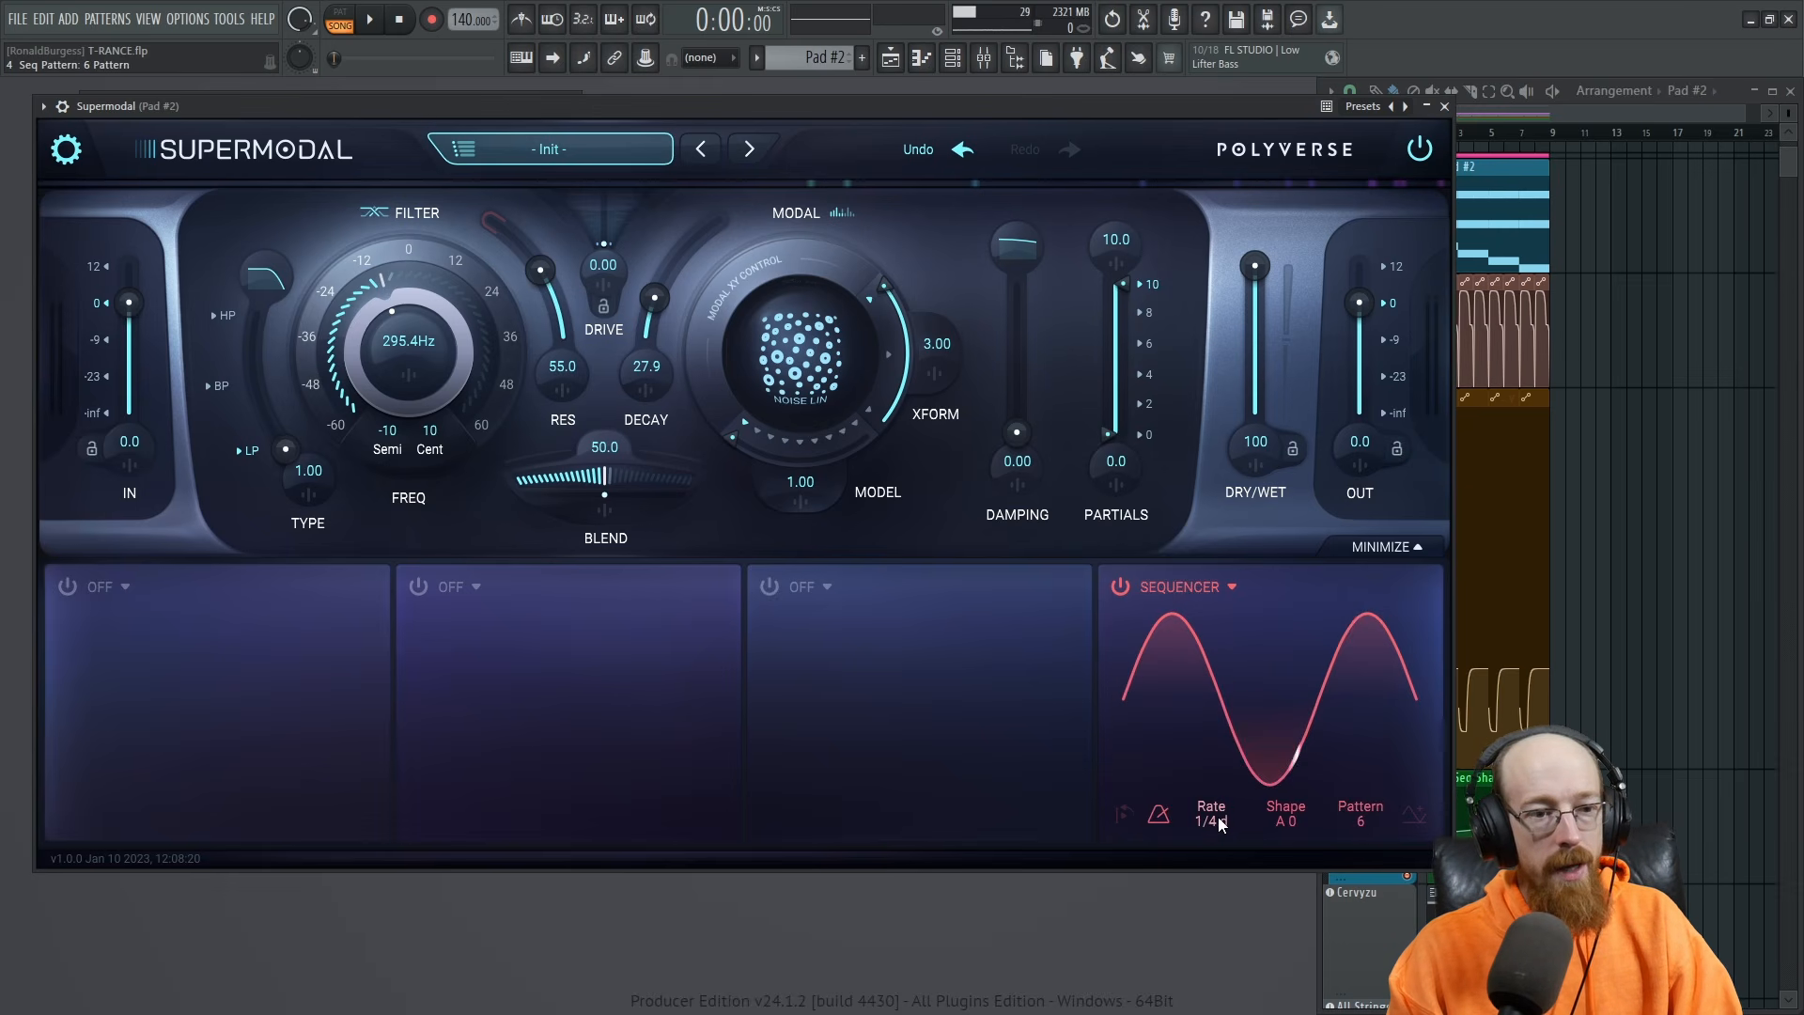
left_click(1160, 819)
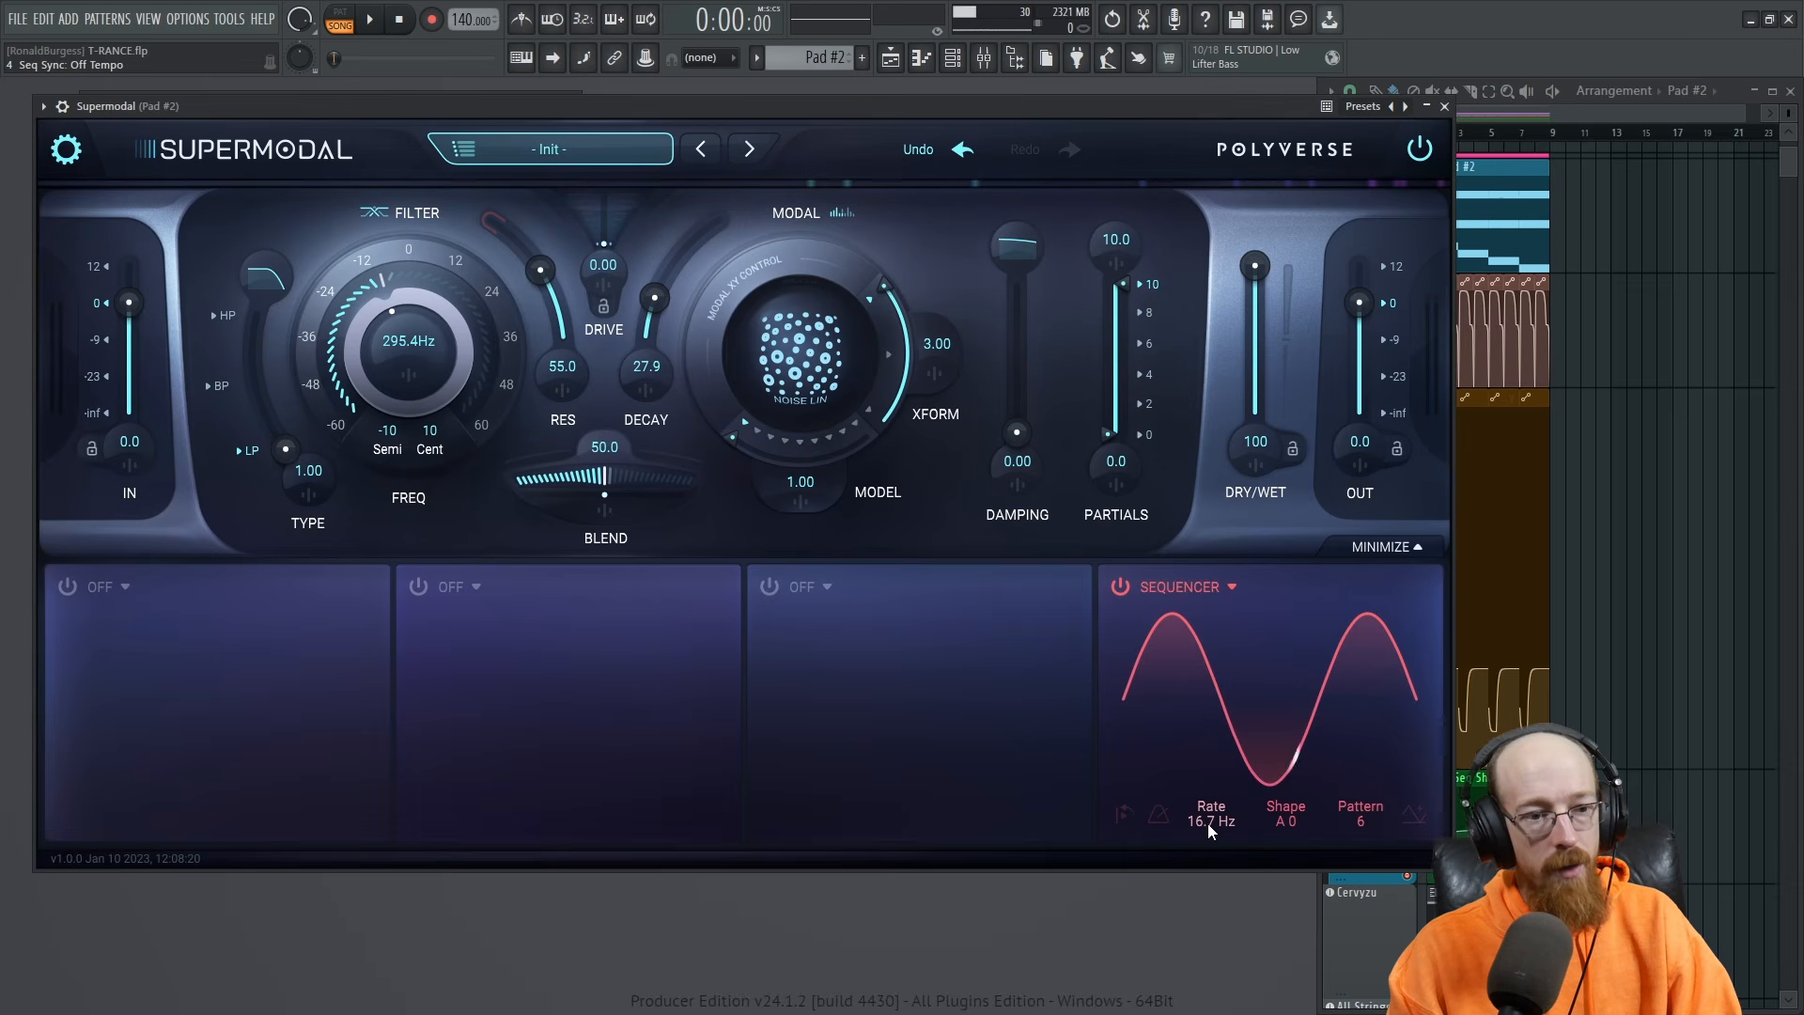
left_click_drag(1211, 819, 1220, 799)
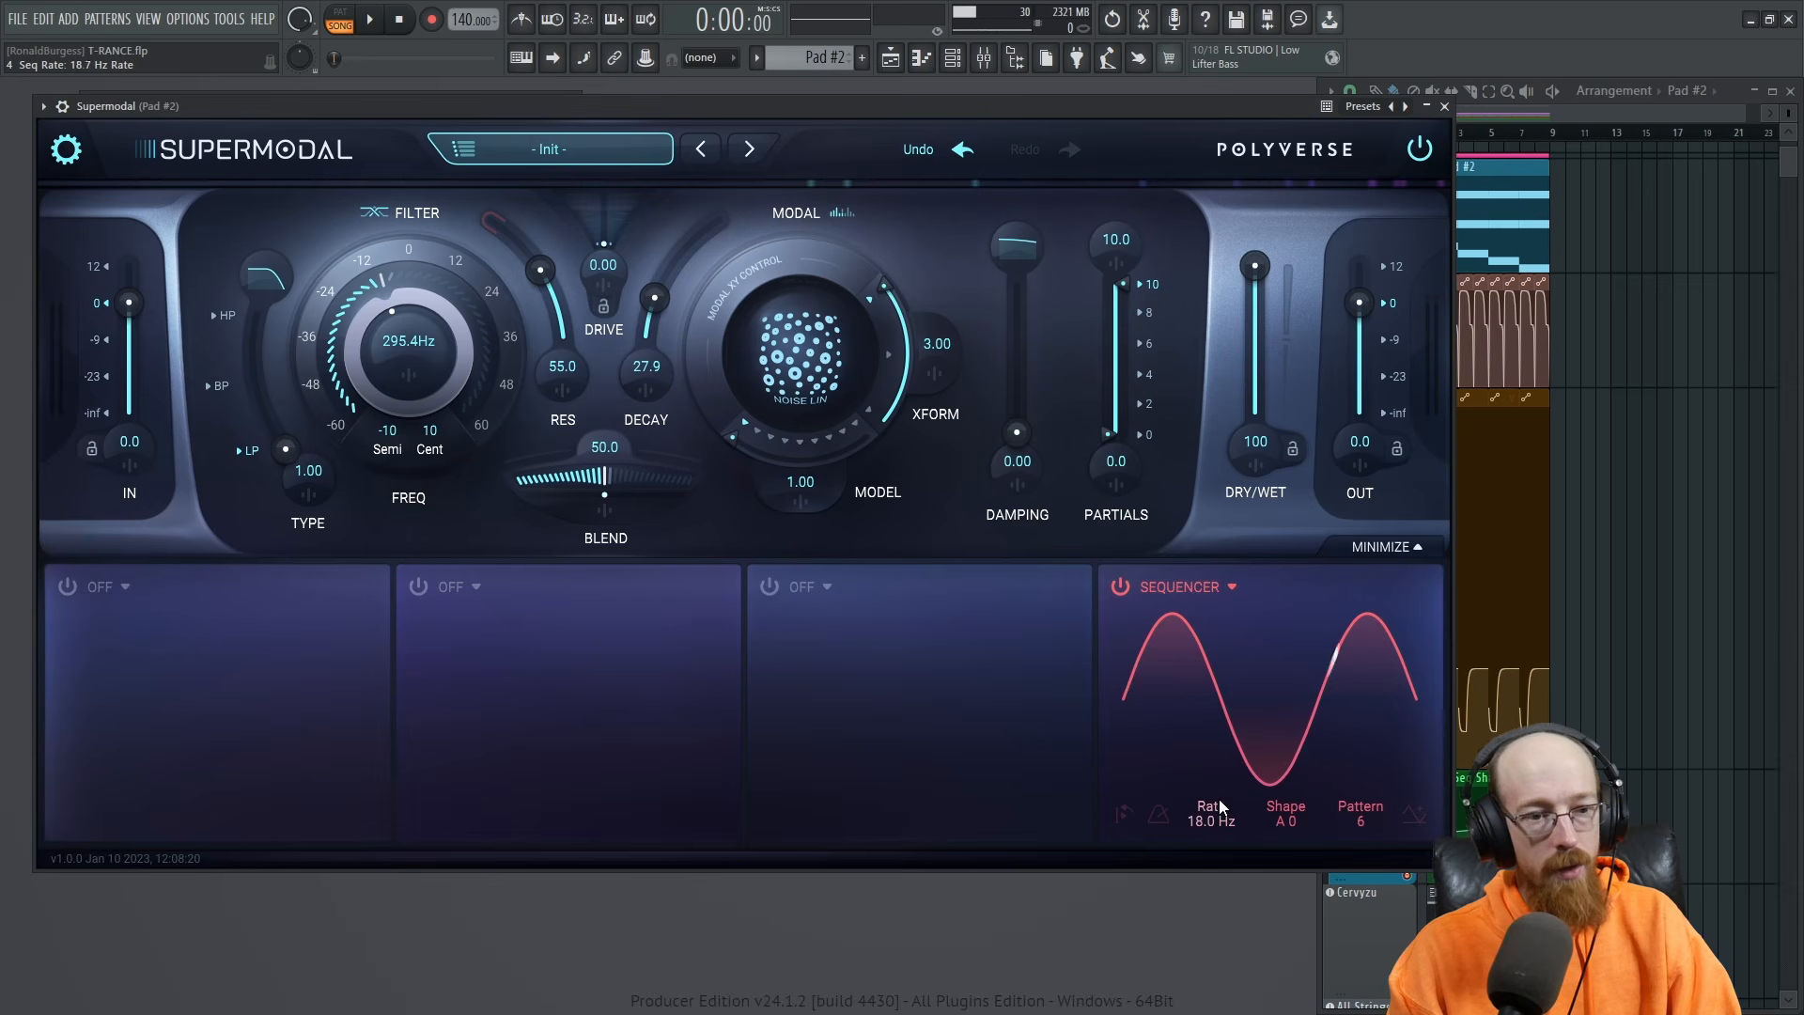
left_click(1162, 815)
left_click_drag(1222, 740, 1212, 812)
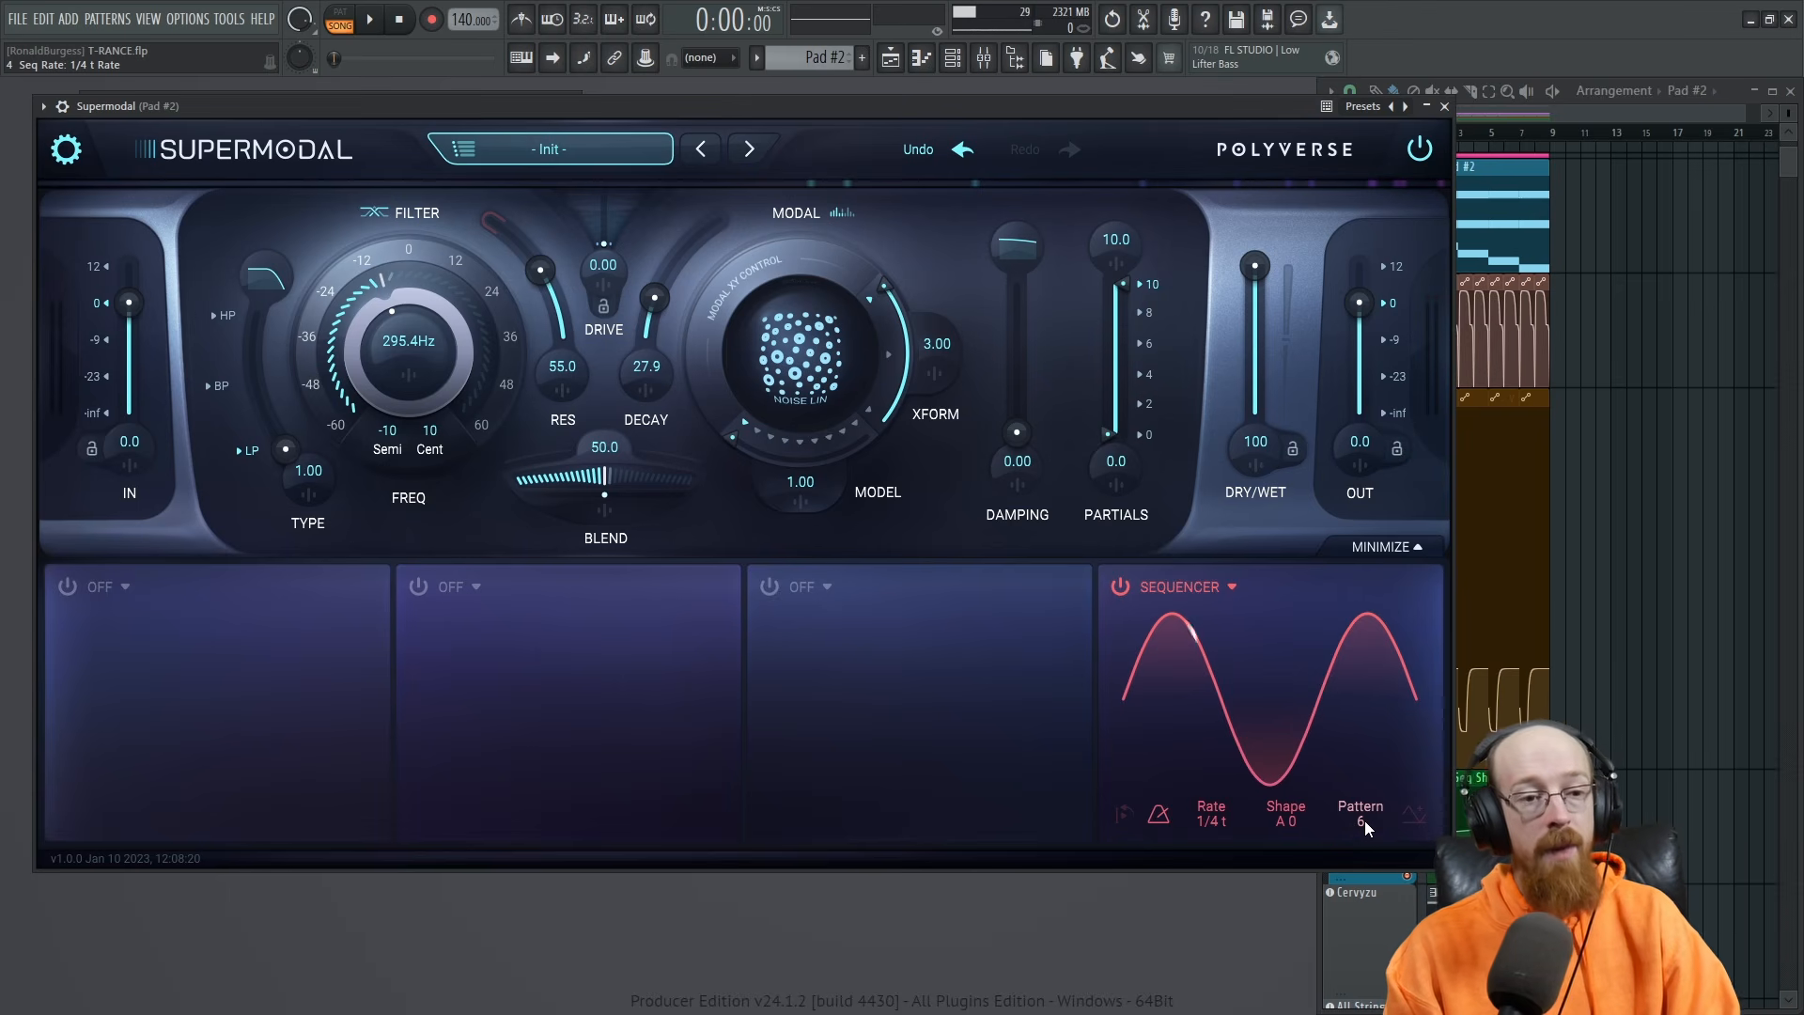
Switch the sequencer to pattern 0, try unipolar mode on and off, and set the rate to 1.
mouse_move(1365, 820)
left_mouse_down()
mouse_move(1362, 859)
mouse_move(1369, 780)
mouse_move(1362, 864)
left_mouse_up()
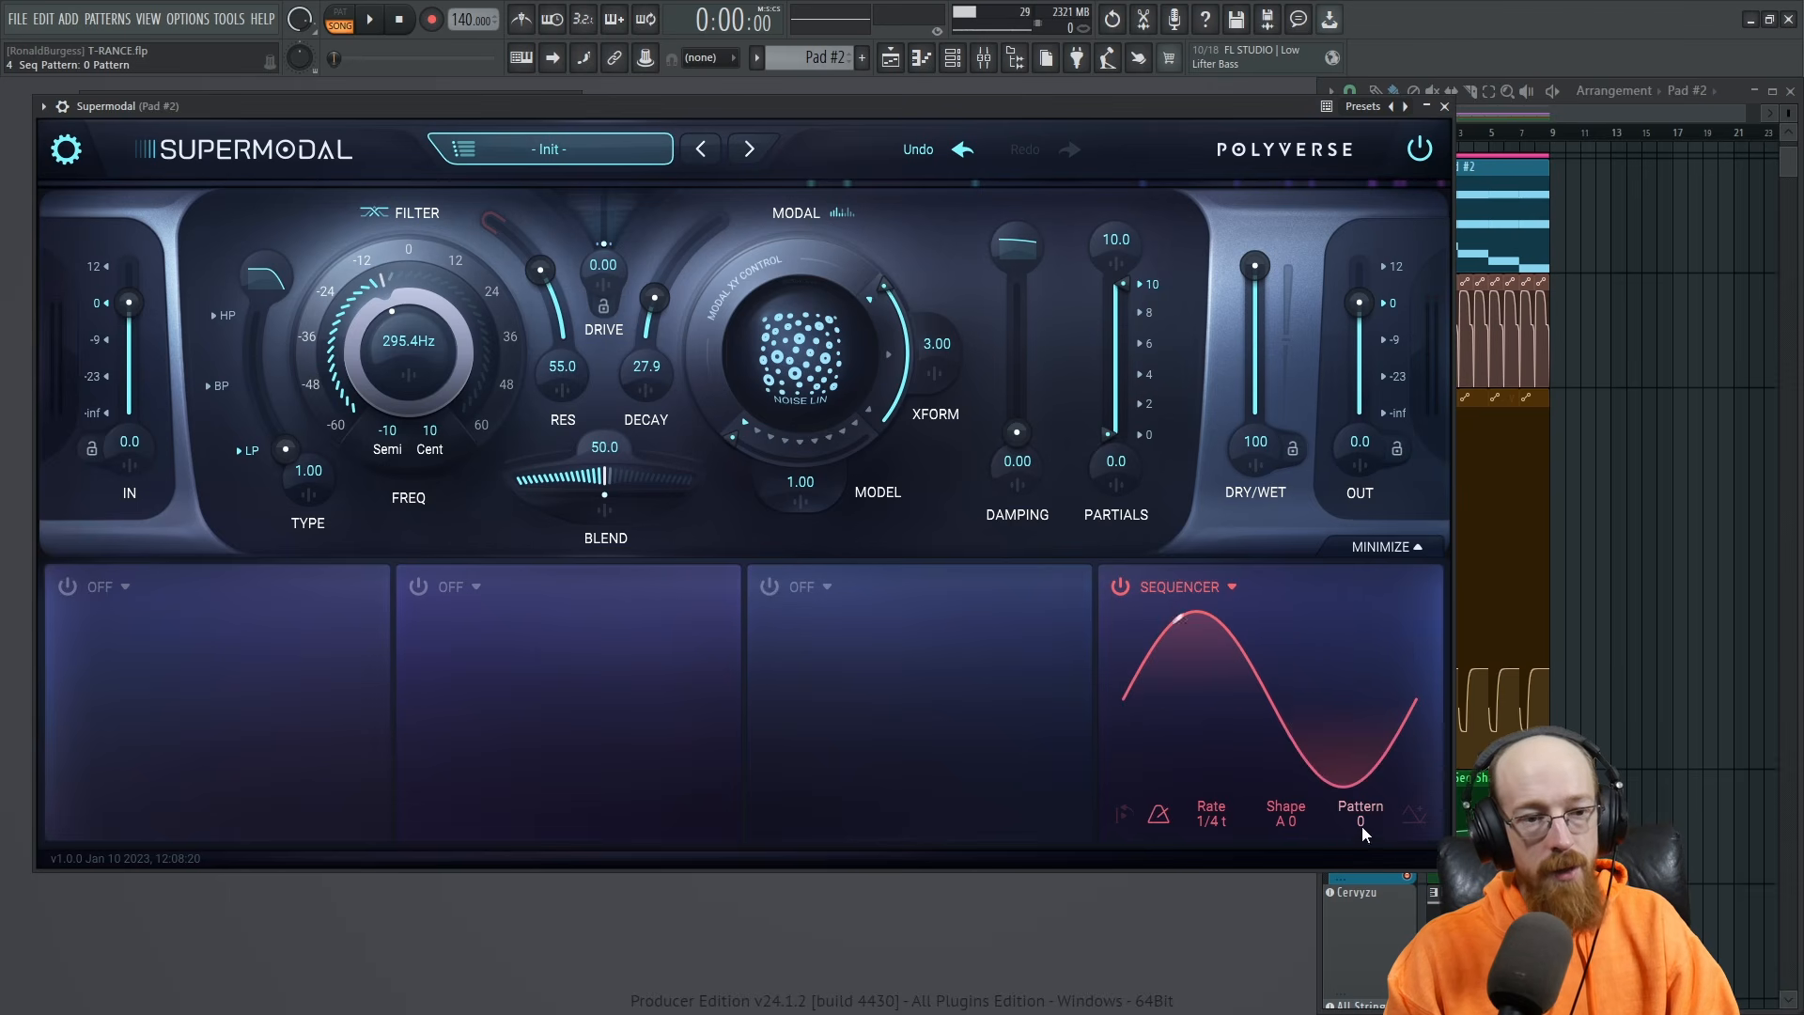
left_click(1415, 815)
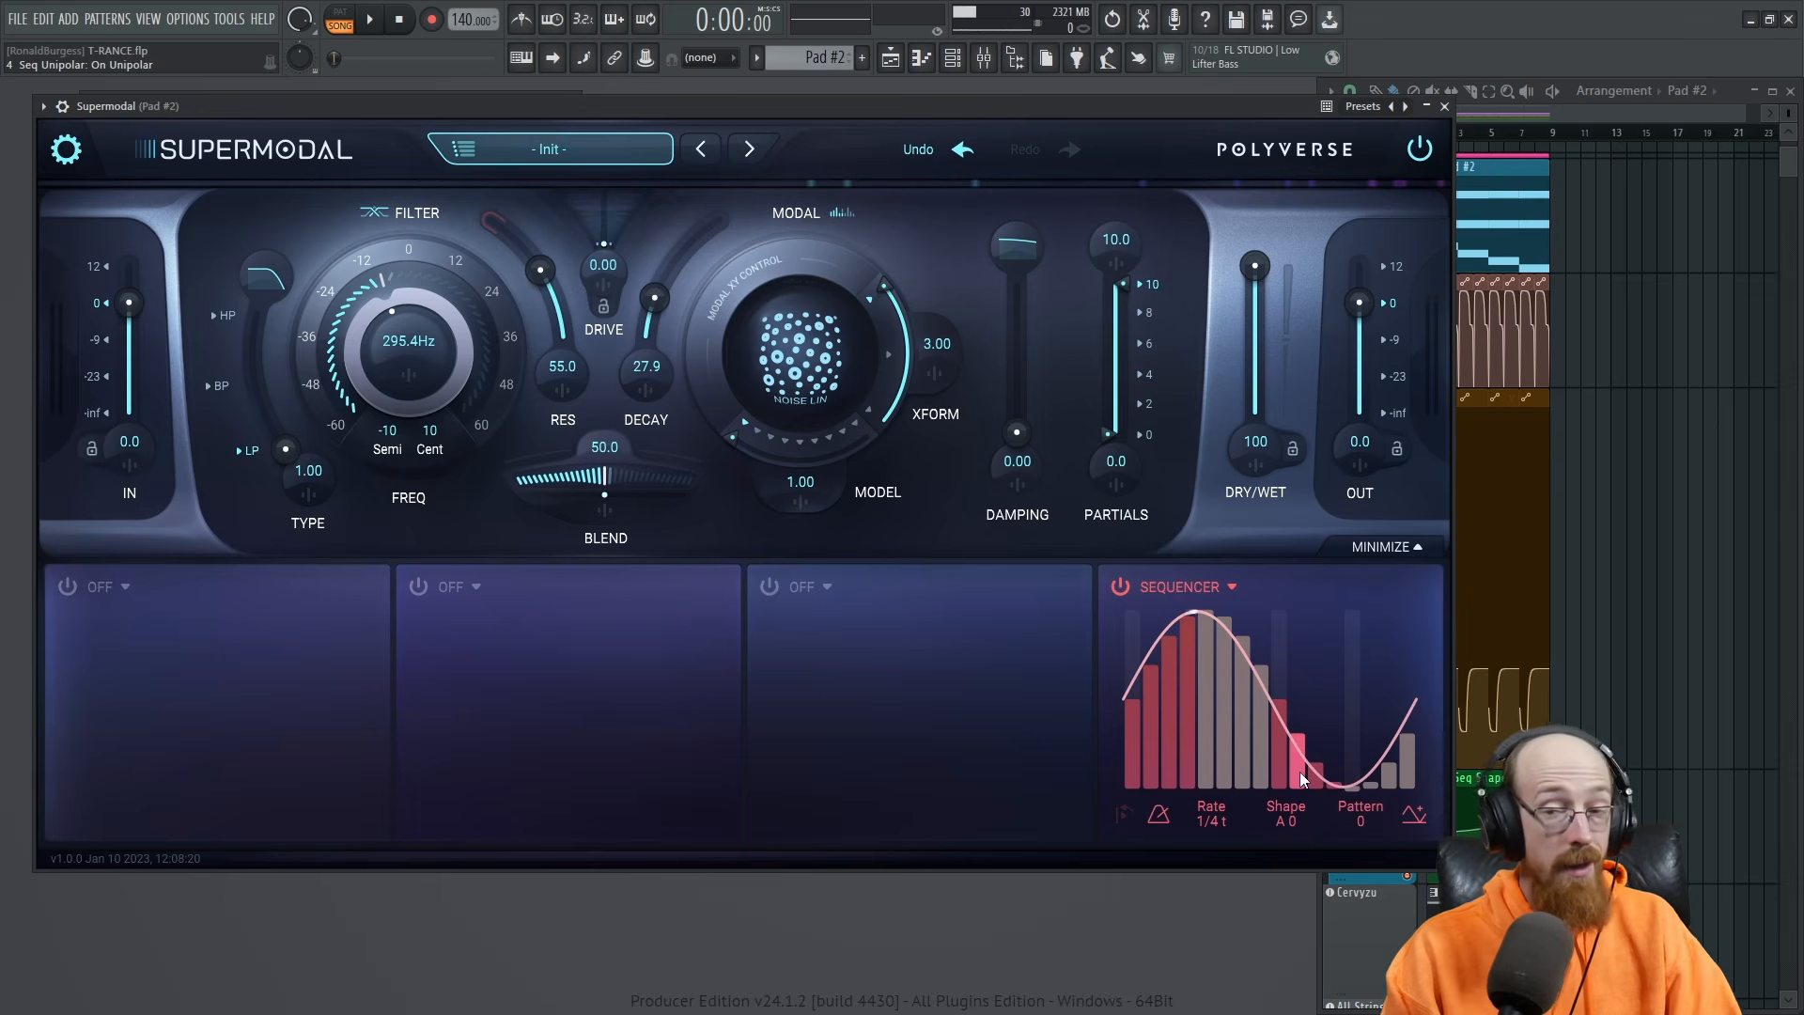
left_click(1415, 816)
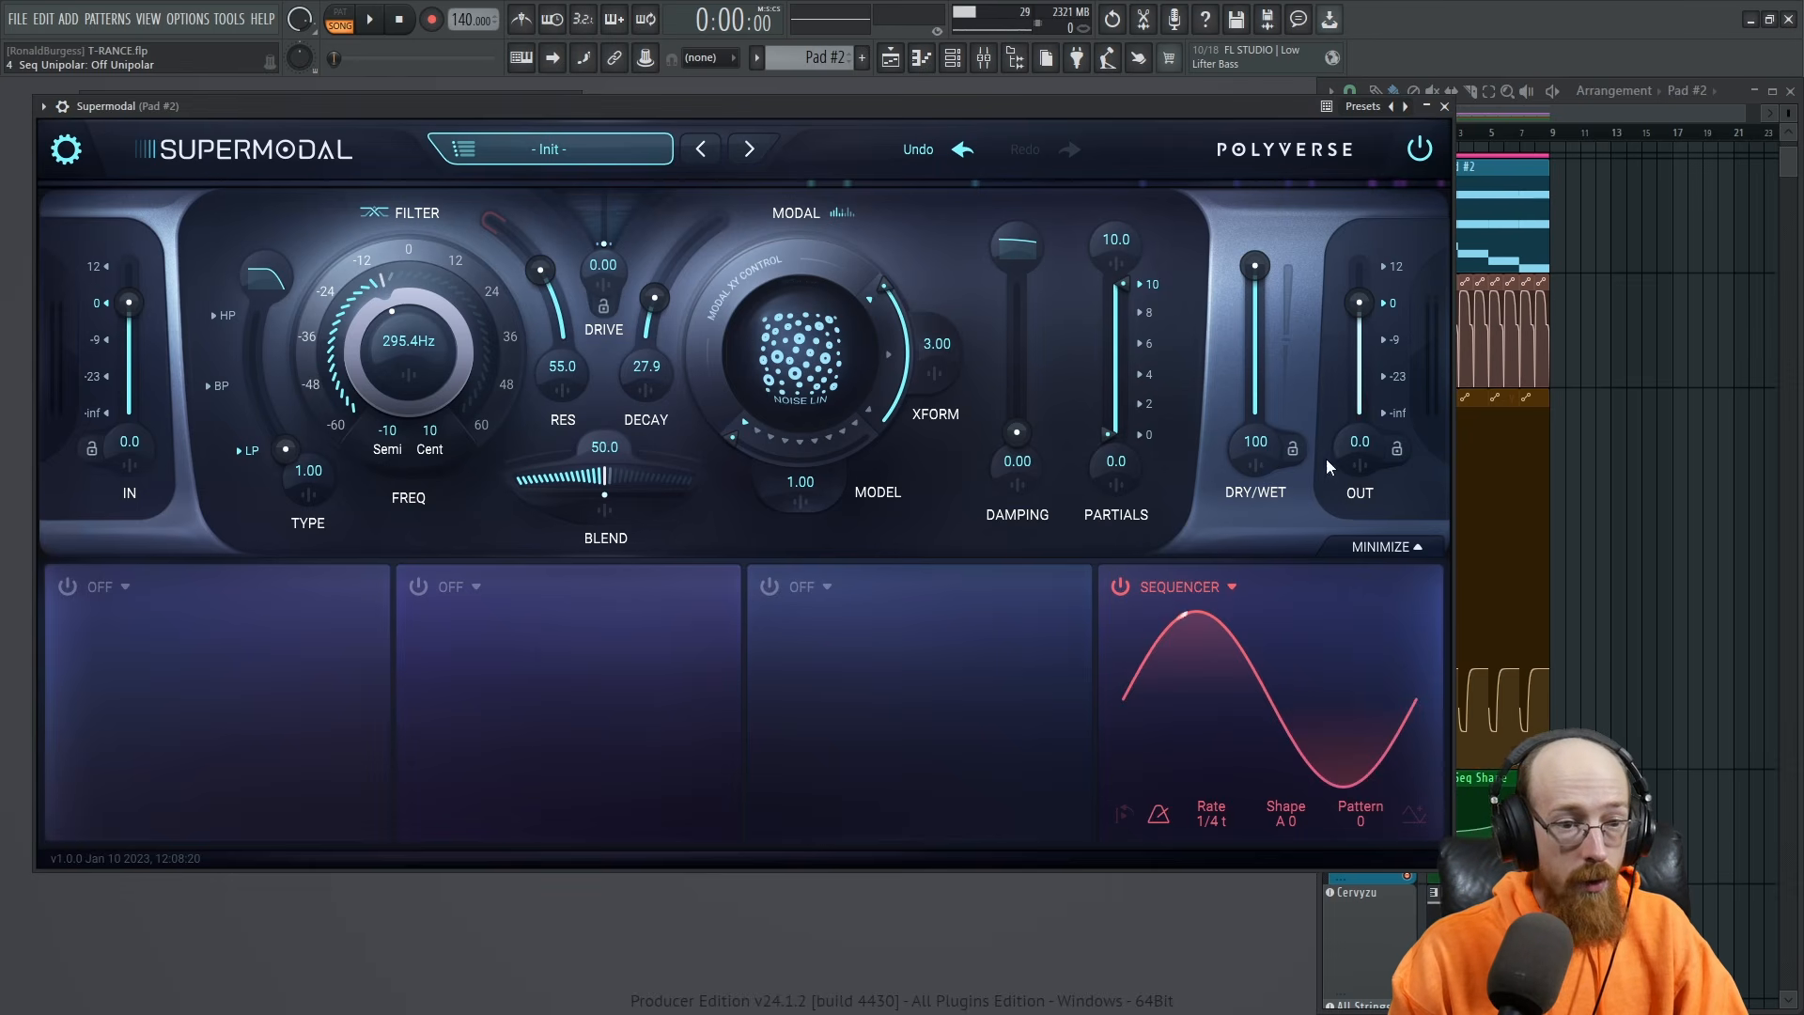
left_click_drag(1210, 820, 1202, 891)
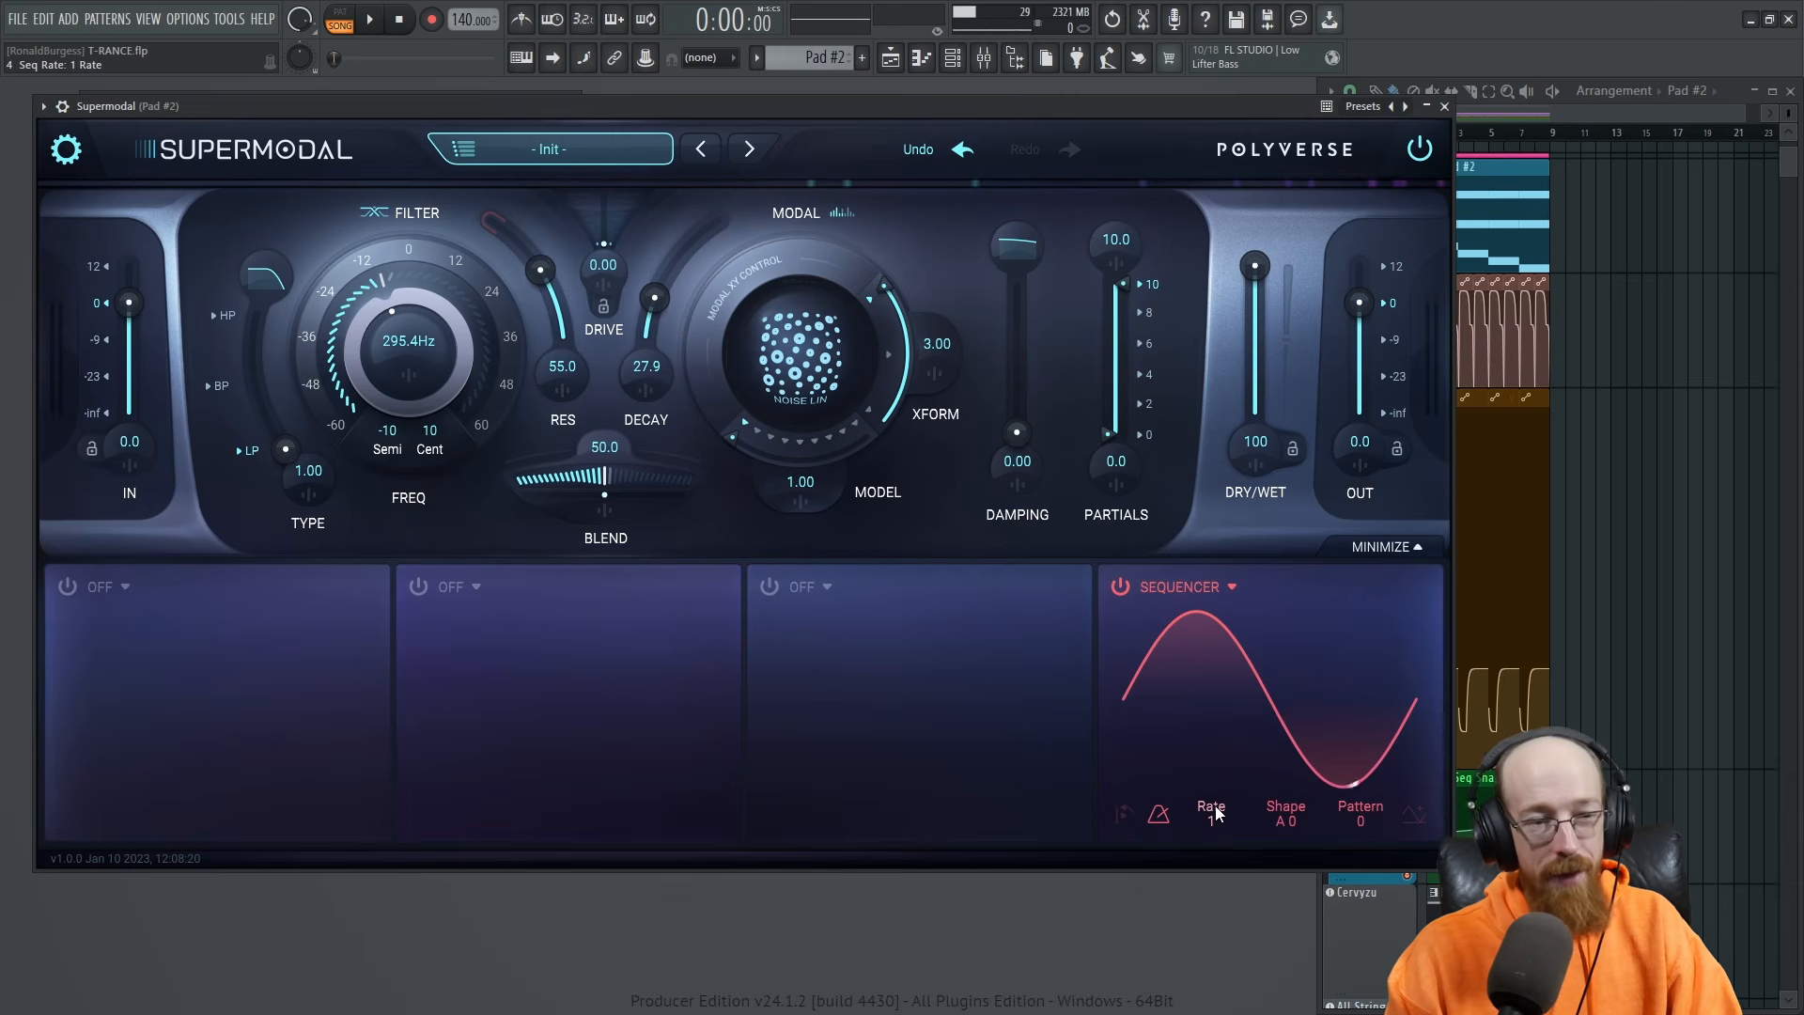
mouse_move(1238, 705)
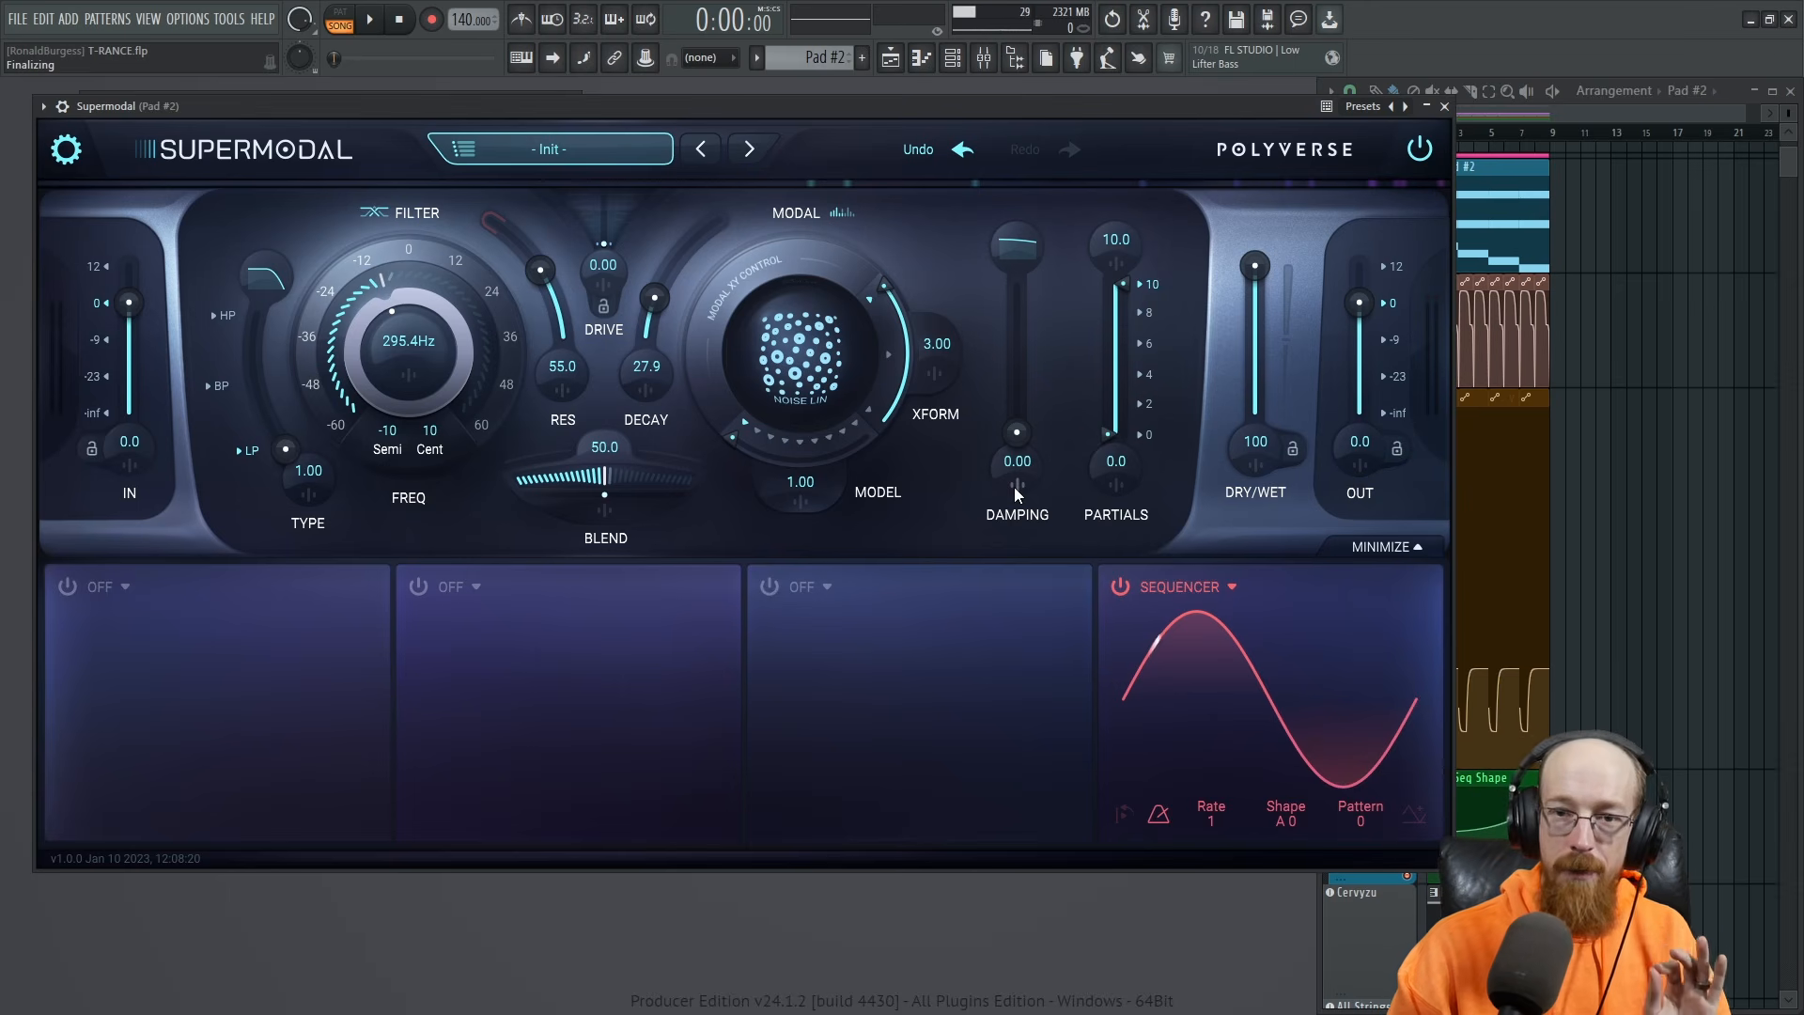
Show the output level's modulation sources, temporarily enabling Meta Knob modulators in the second and third slots before switching them off.
left_click(1358, 467)
left_click_drag(1362, 580, 1349, 672)
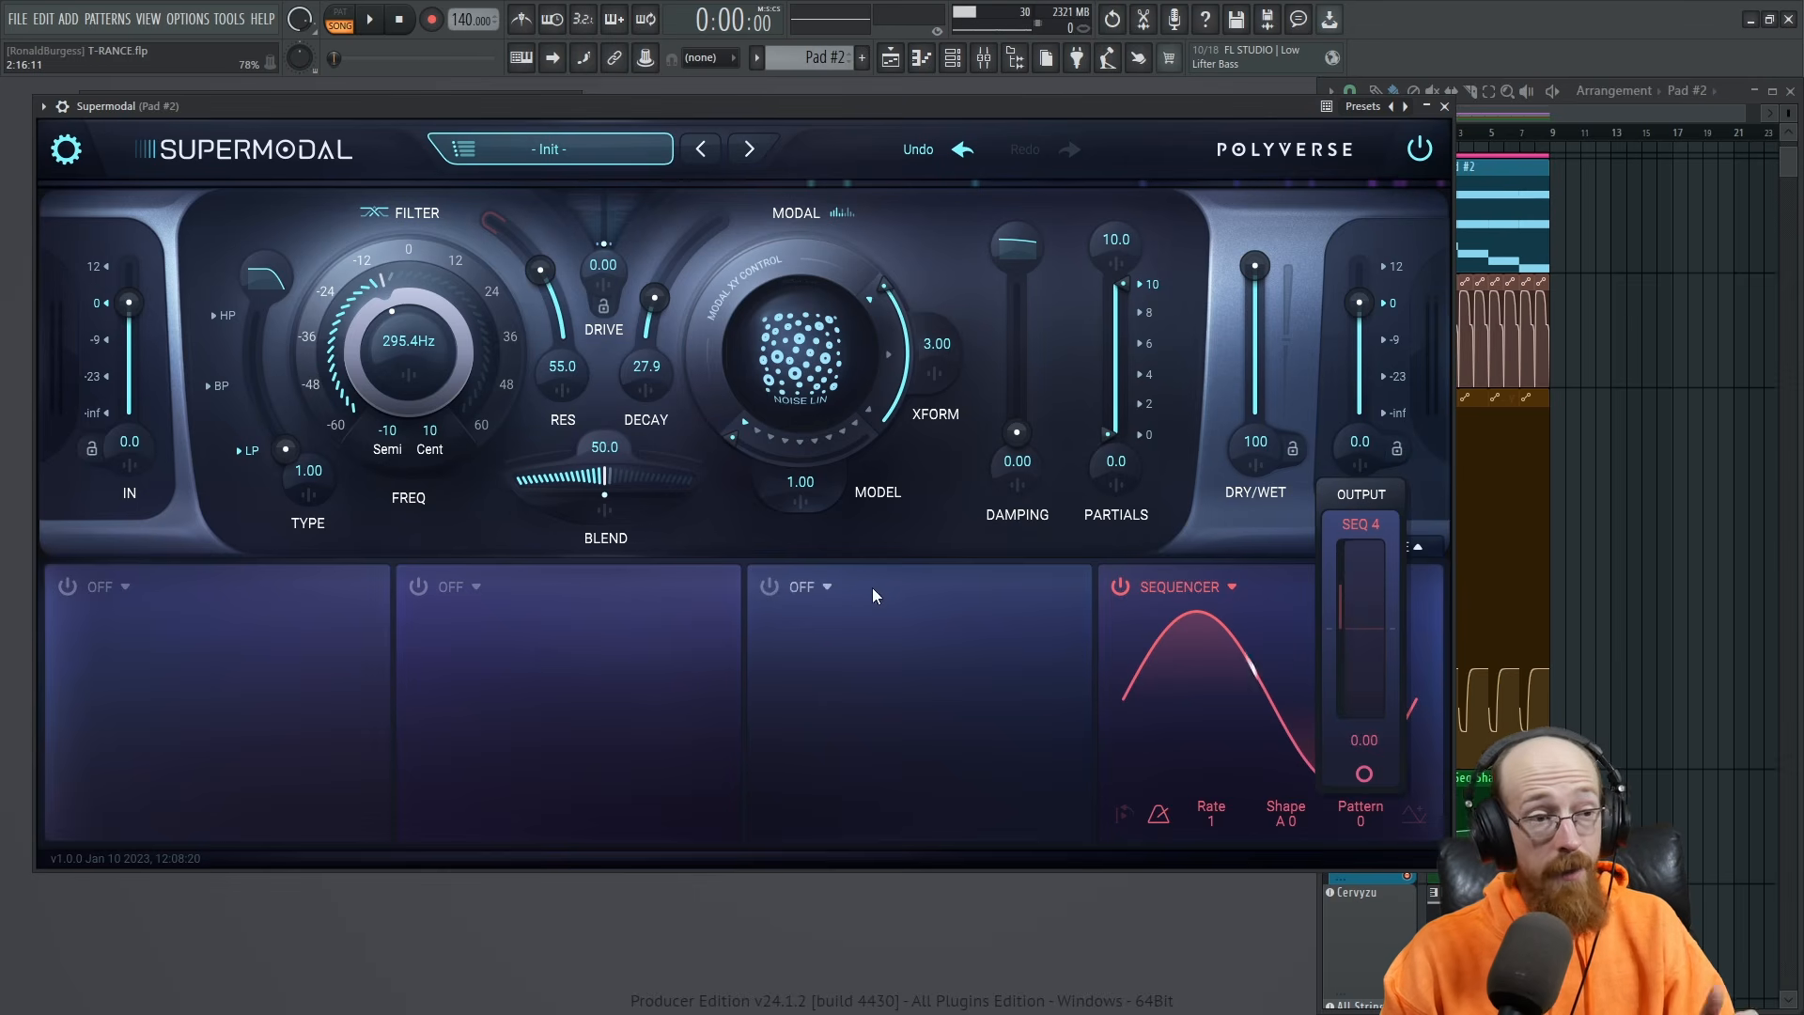
left_click(767, 585)
left_click(419, 588)
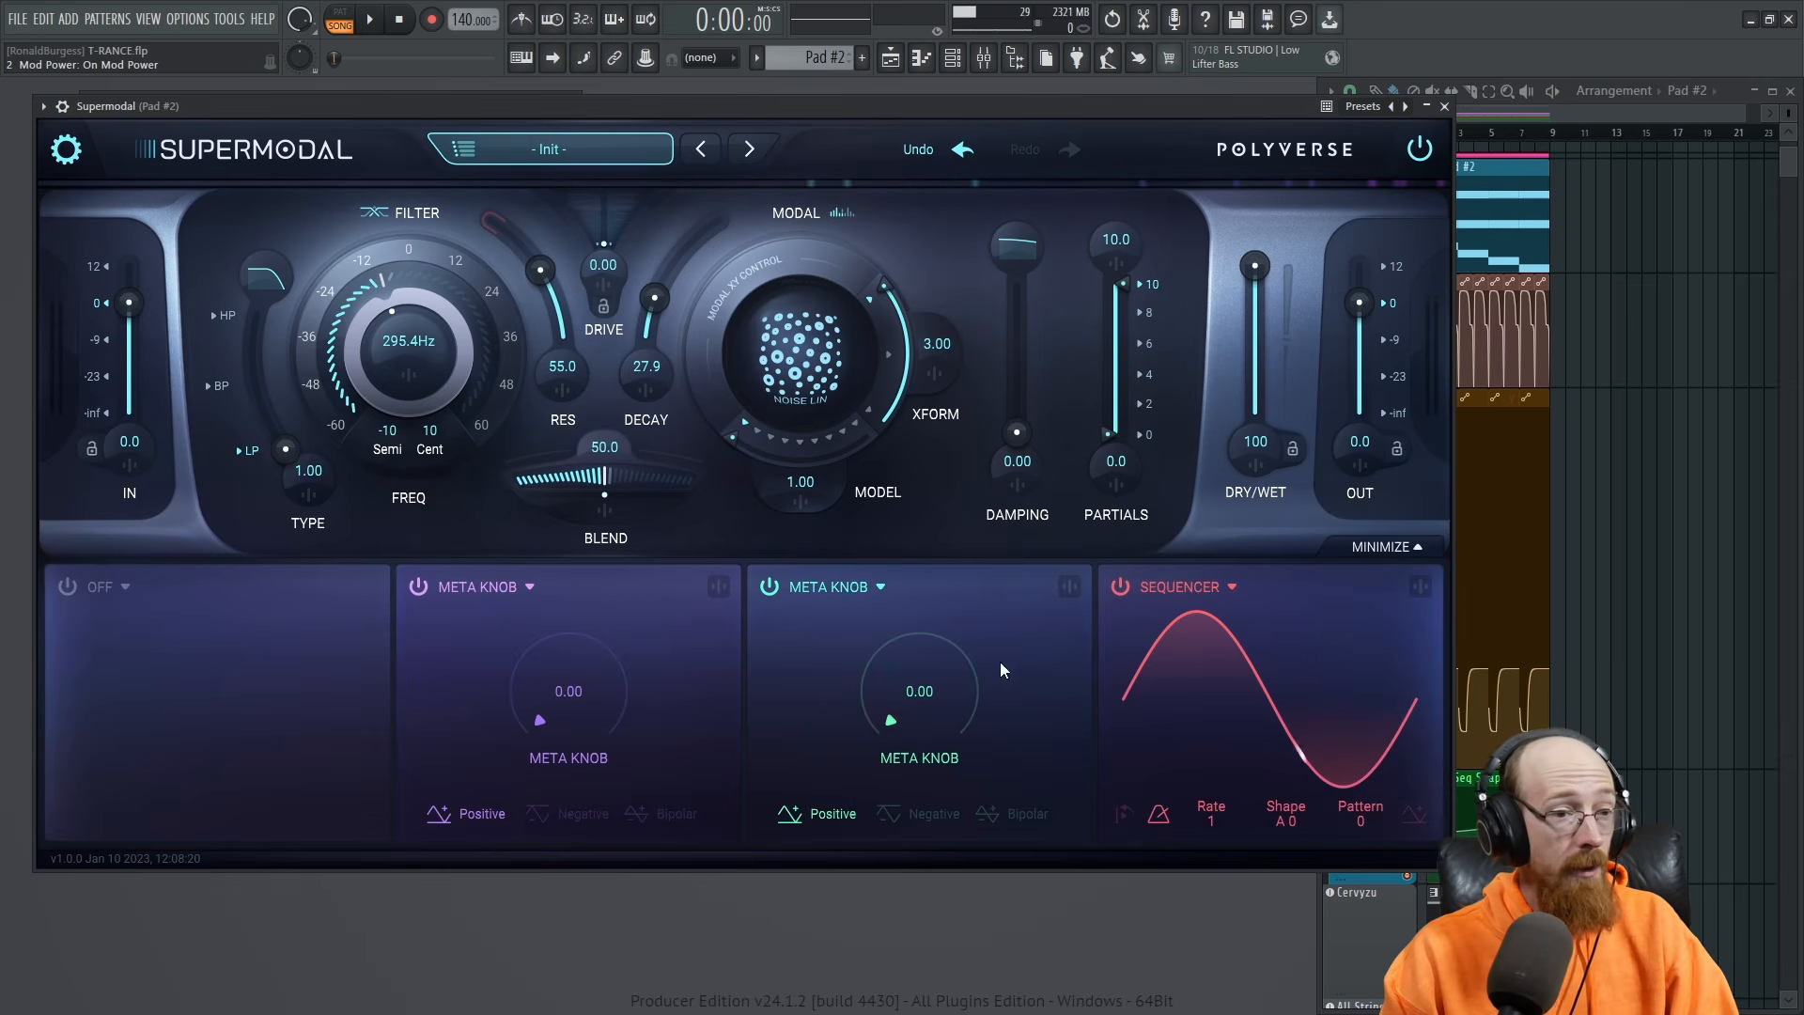
mouse_move(1368, 464)
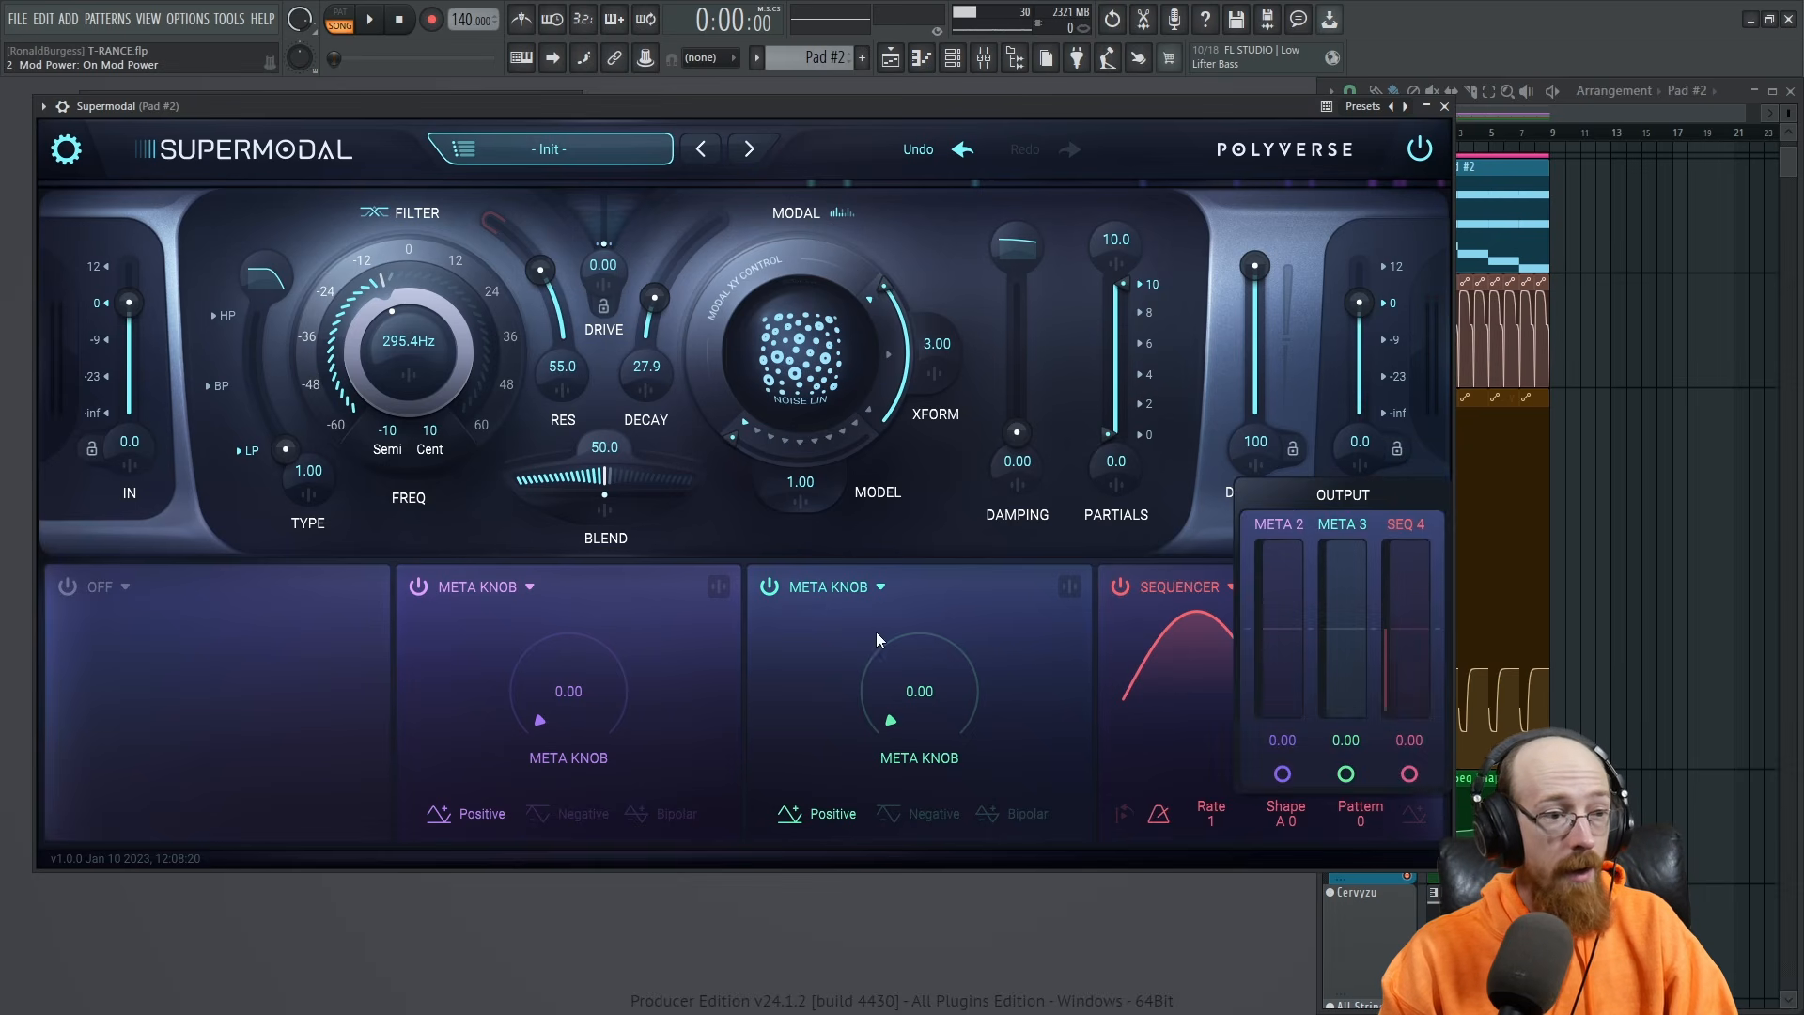
left_click(769, 586)
left_click(419, 586)
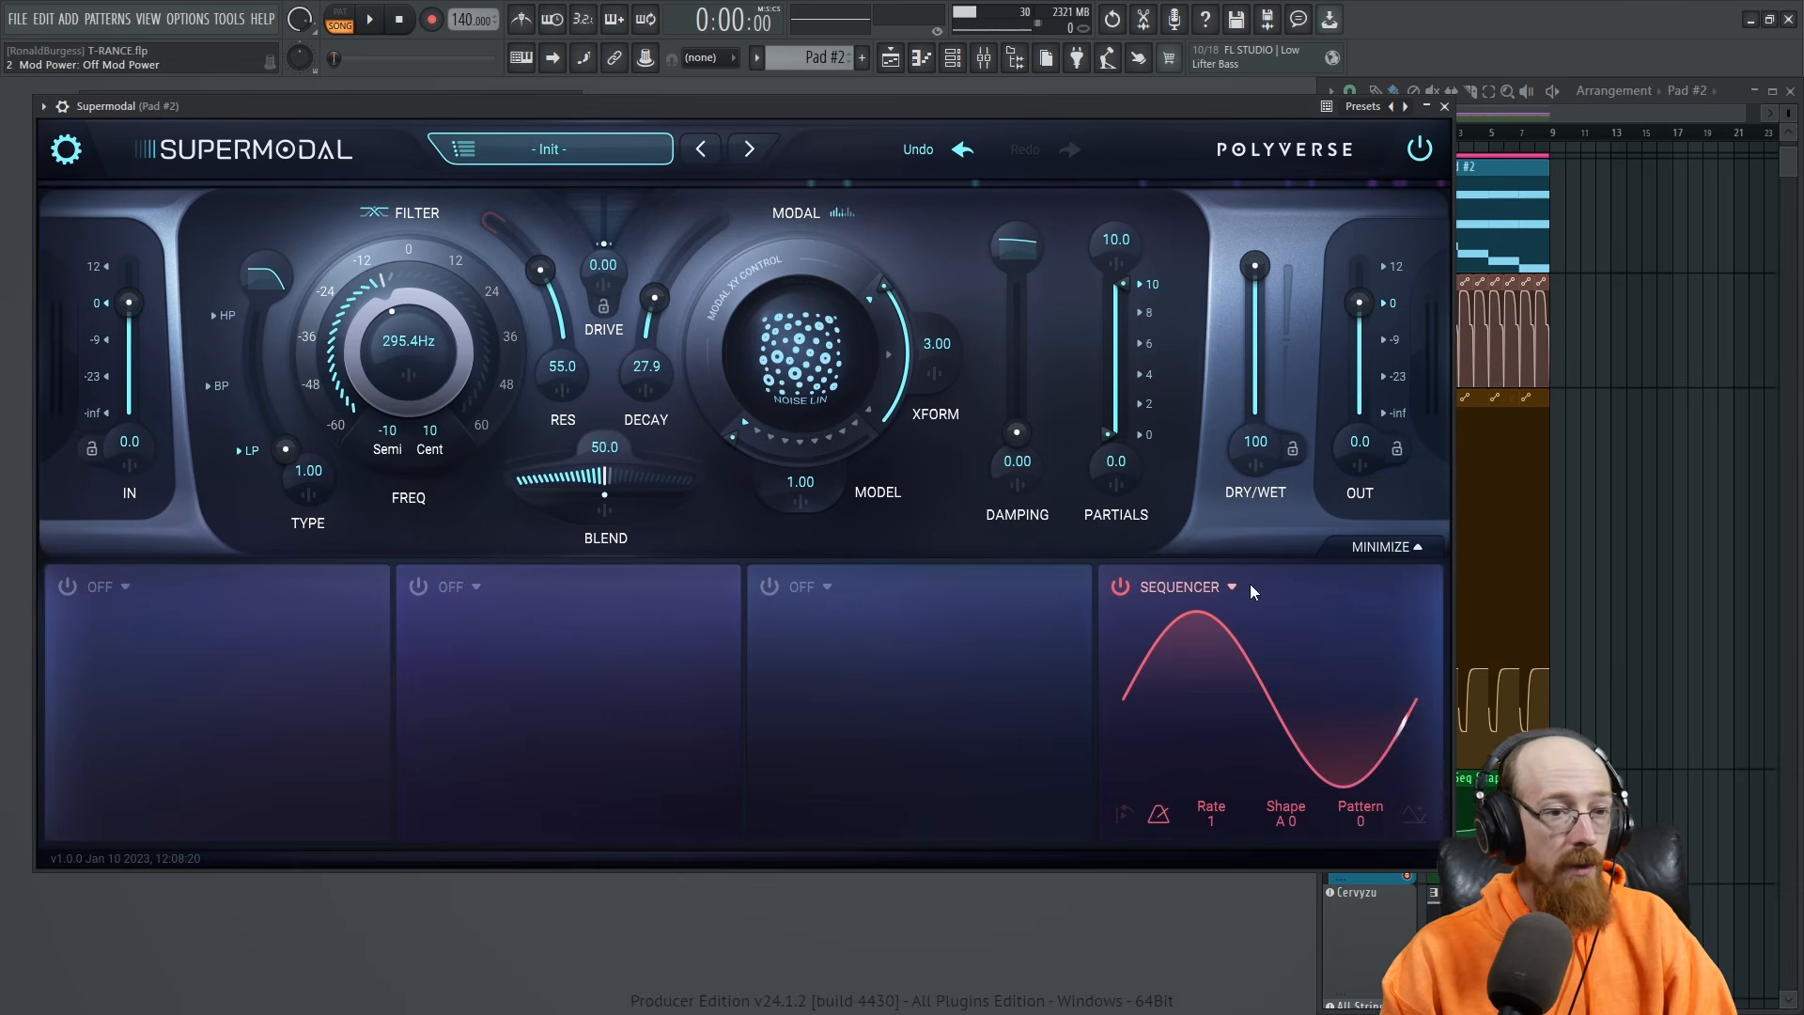
Modulate the output level from the sequencer in unipolar mode at an amount of 100, with the first step lowered to -1.00.
mouse_move(1356, 459)
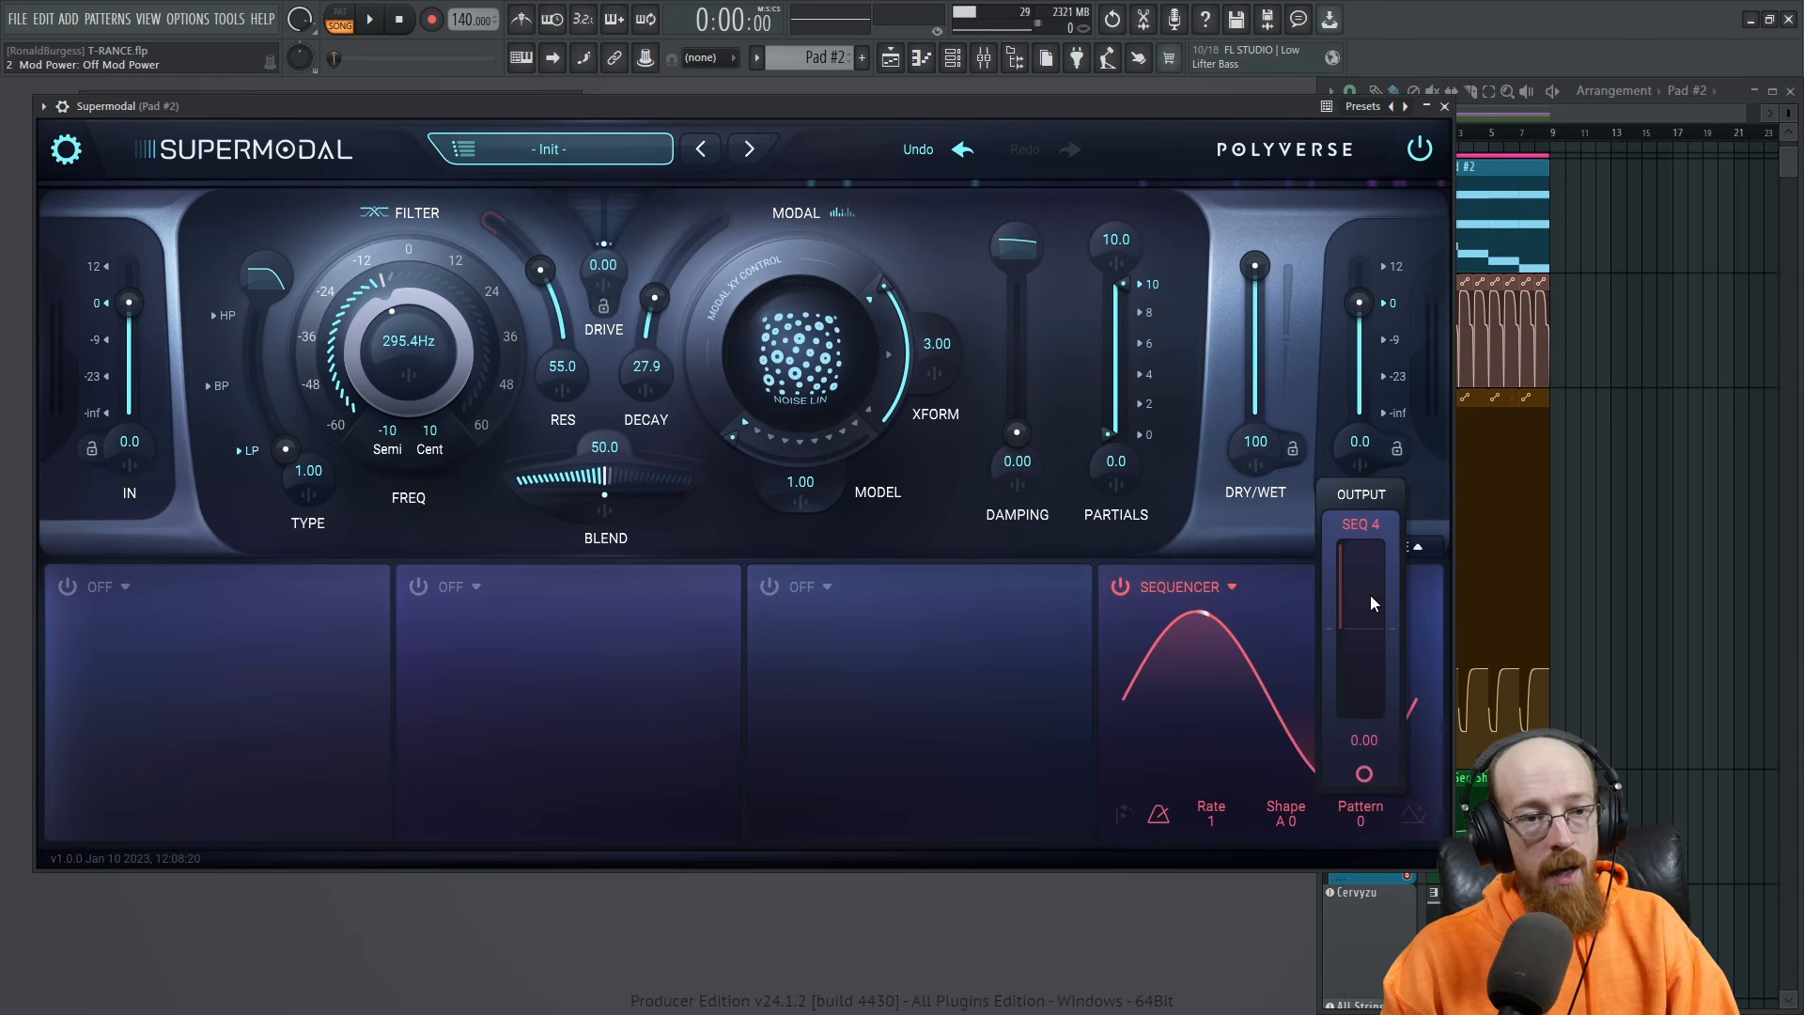
mouse_move(1372, 619)
left_mouse_down()
mouse_move(1367, 560)
mouse_move(1356, 628)
left_mouse_up()
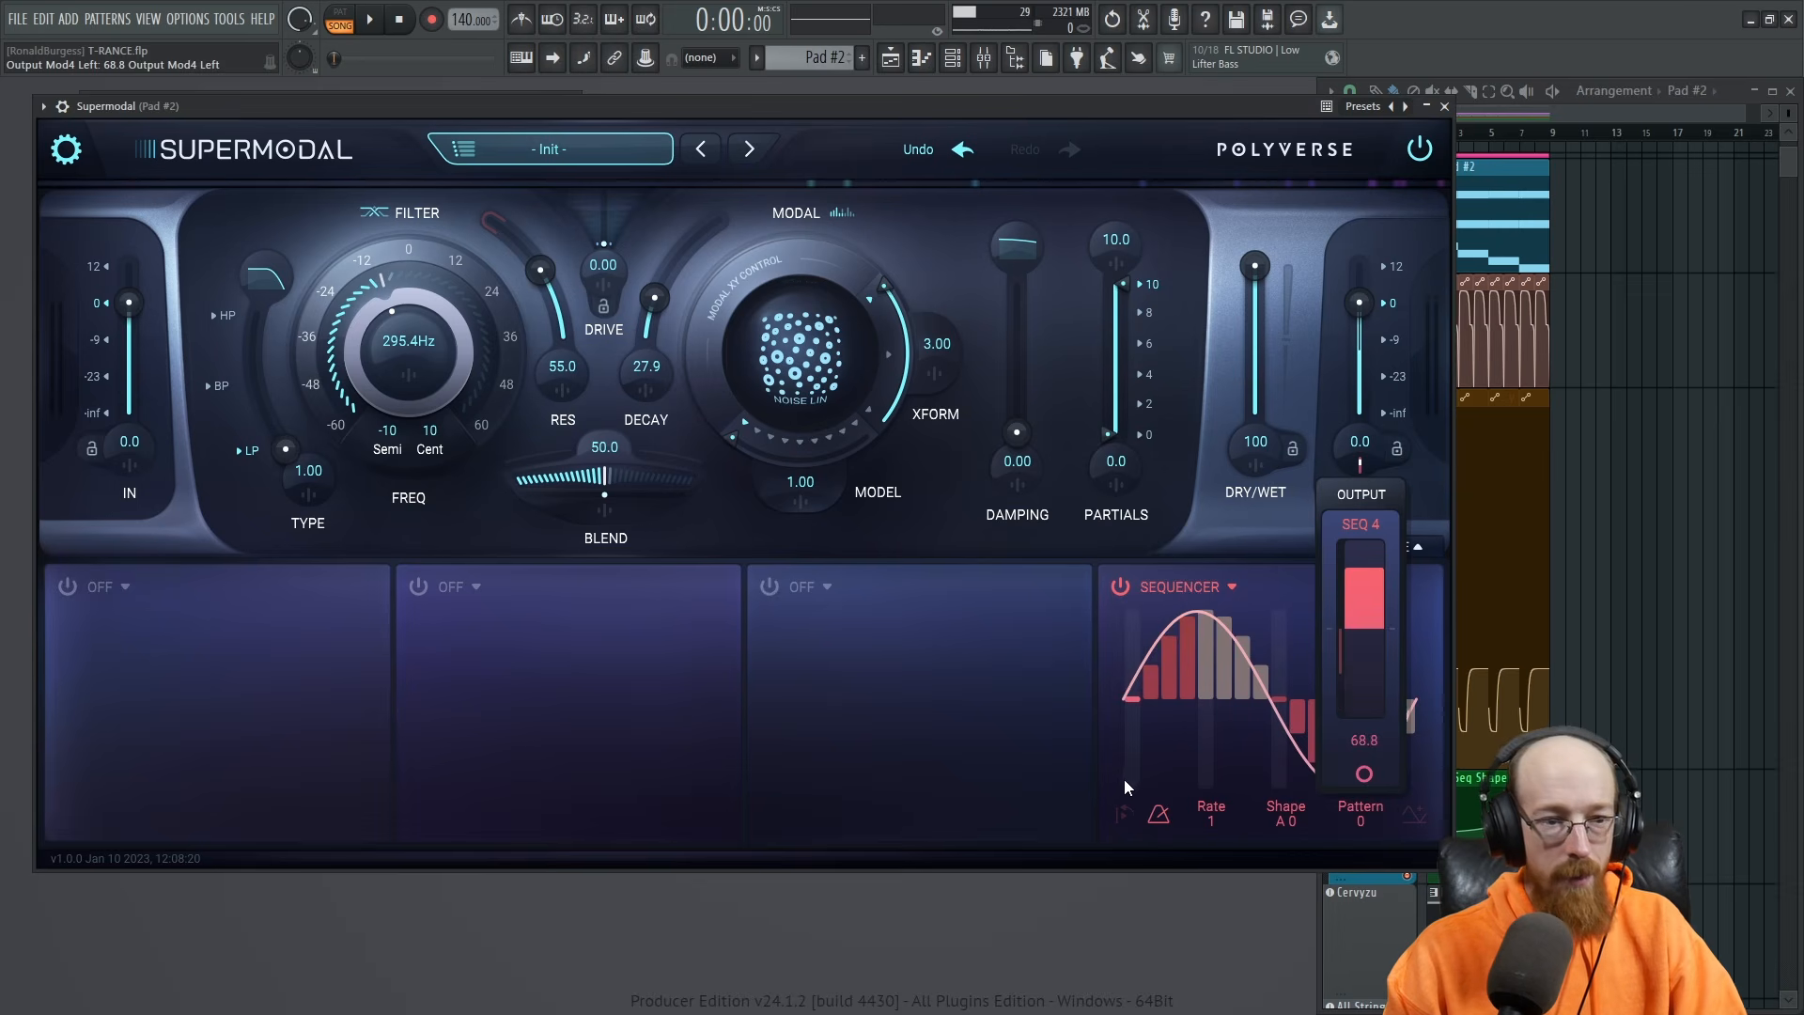
left_click(1124, 780)
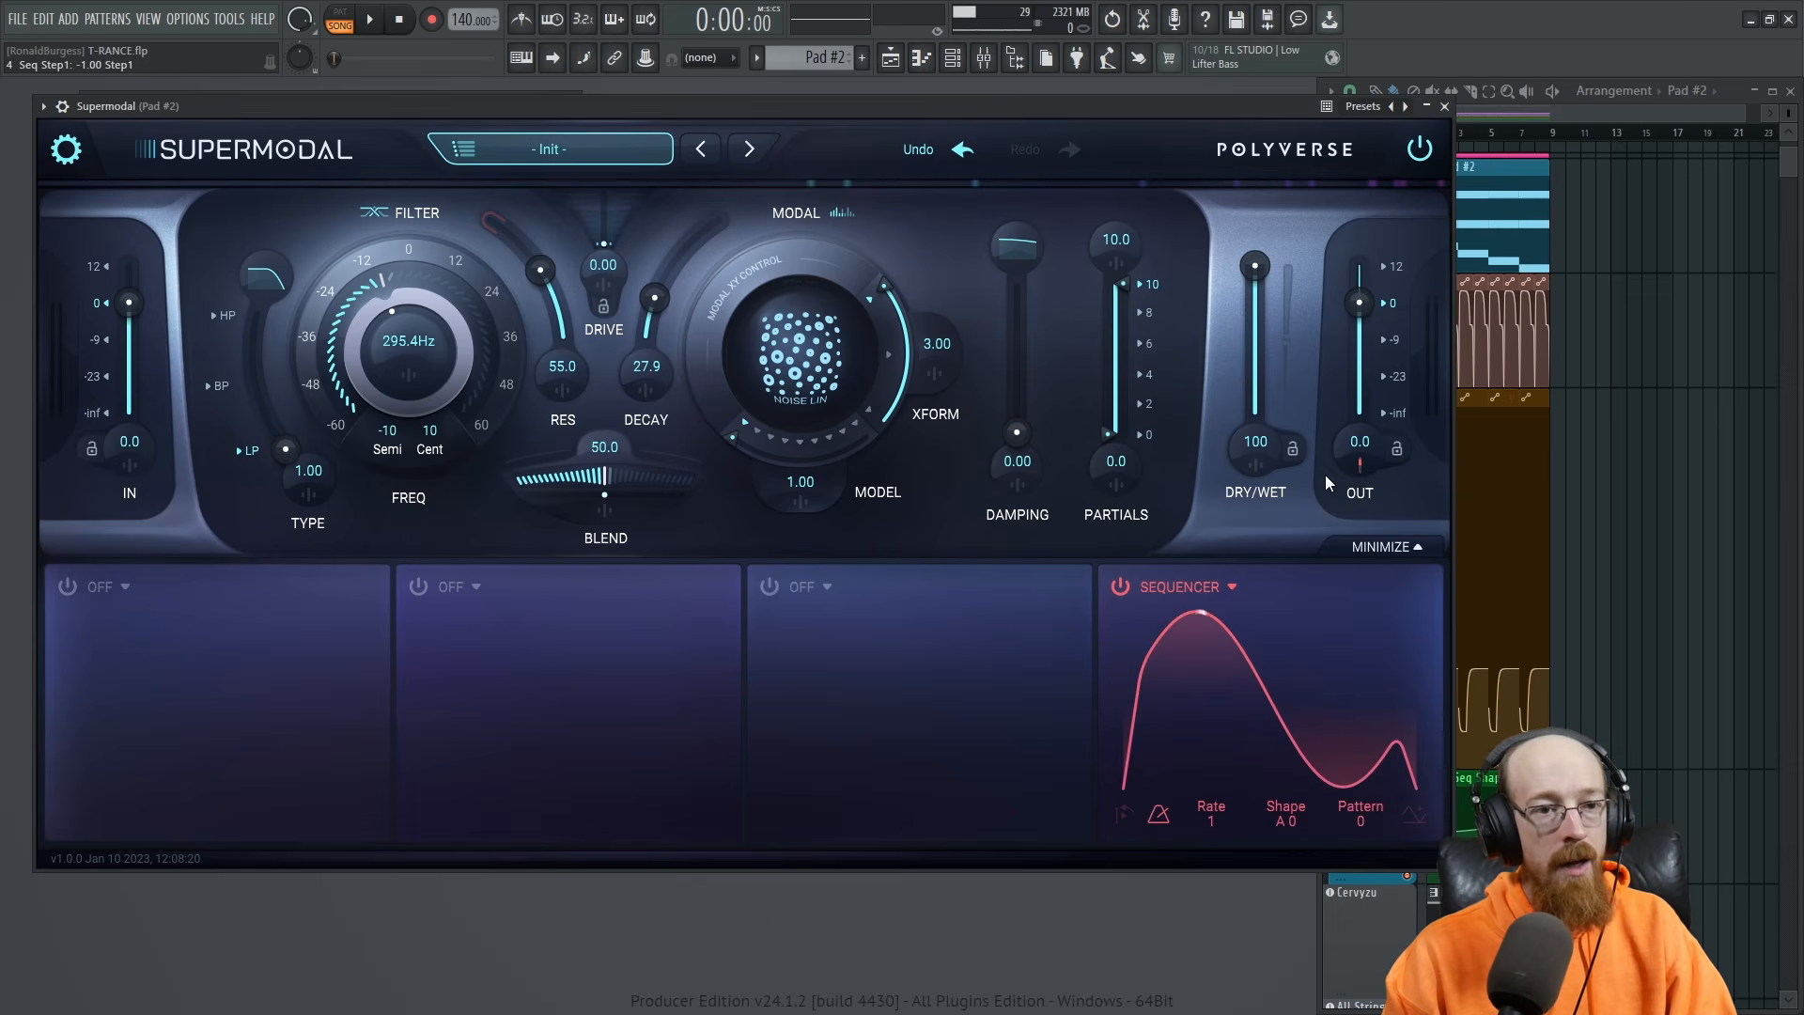
left_click(1414, 812)
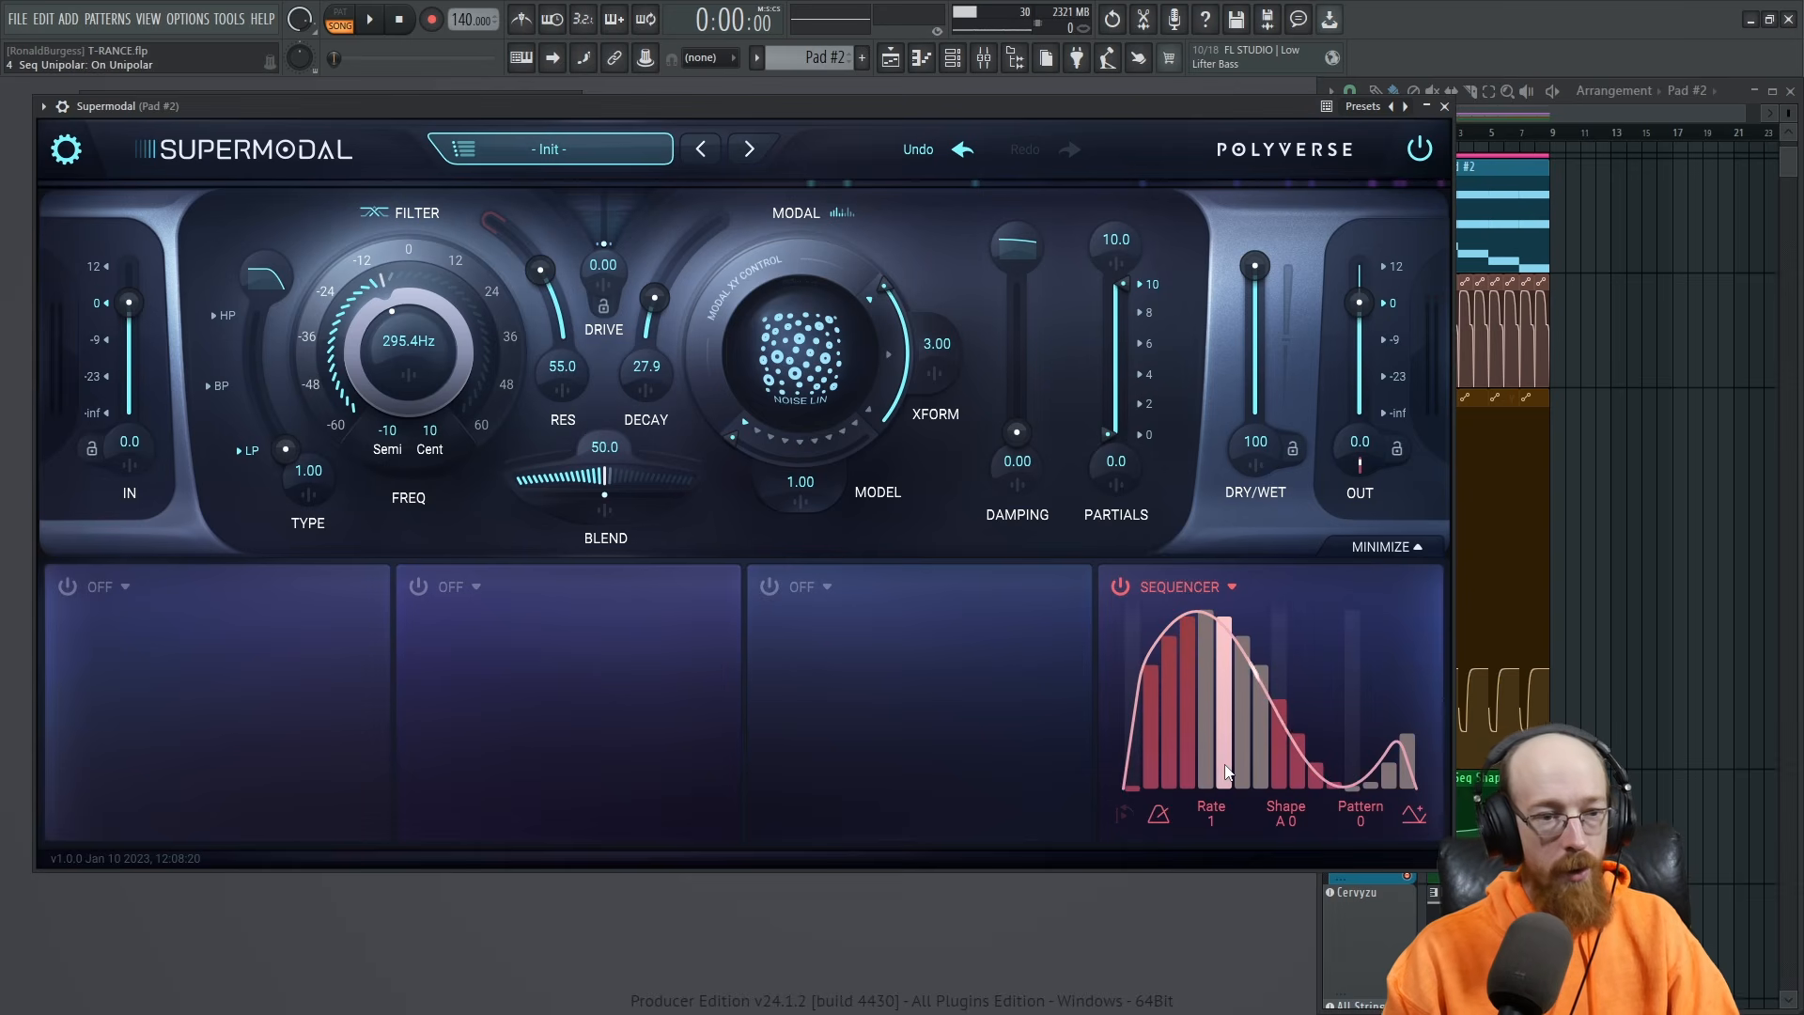
left_click(1359, 467)
left_click_drag(1345, 622, 1370, 528)
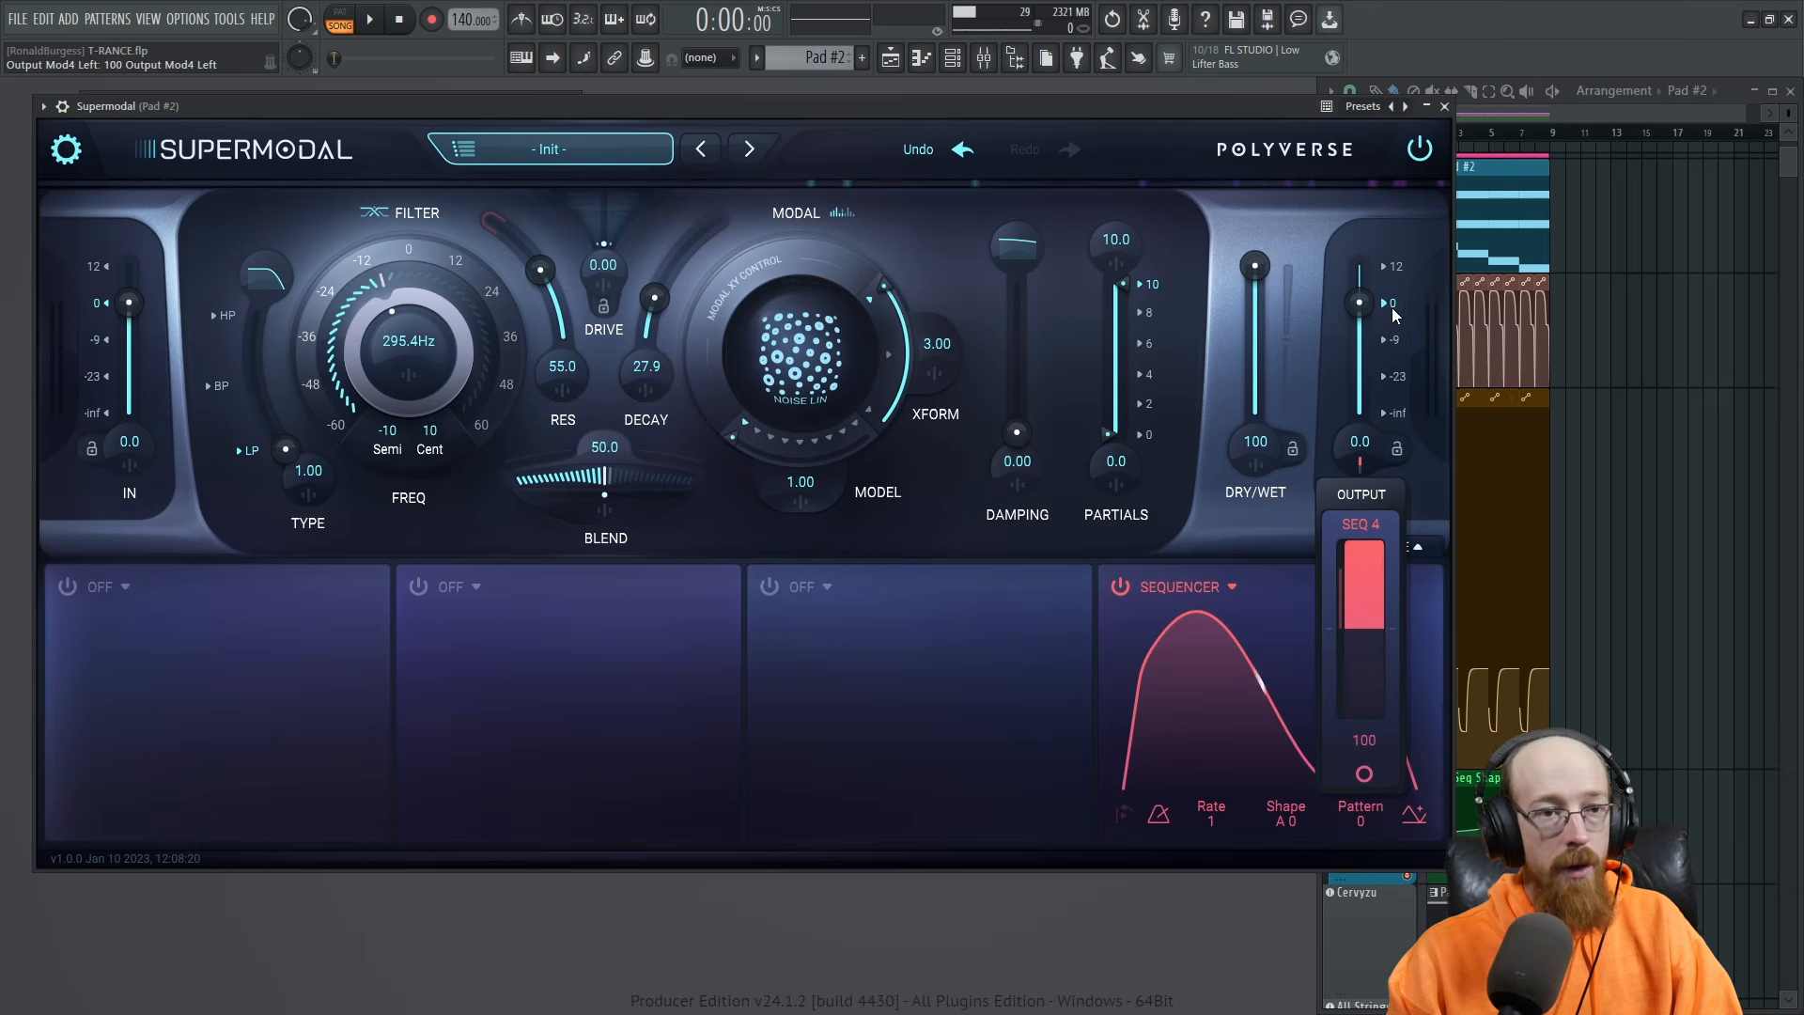
Lower the output level to -inf, raise step 2 to 1.00, and try sequencer pattern 23 with shape D 54.
left_click_drag(1361, 302, 1359, 568)
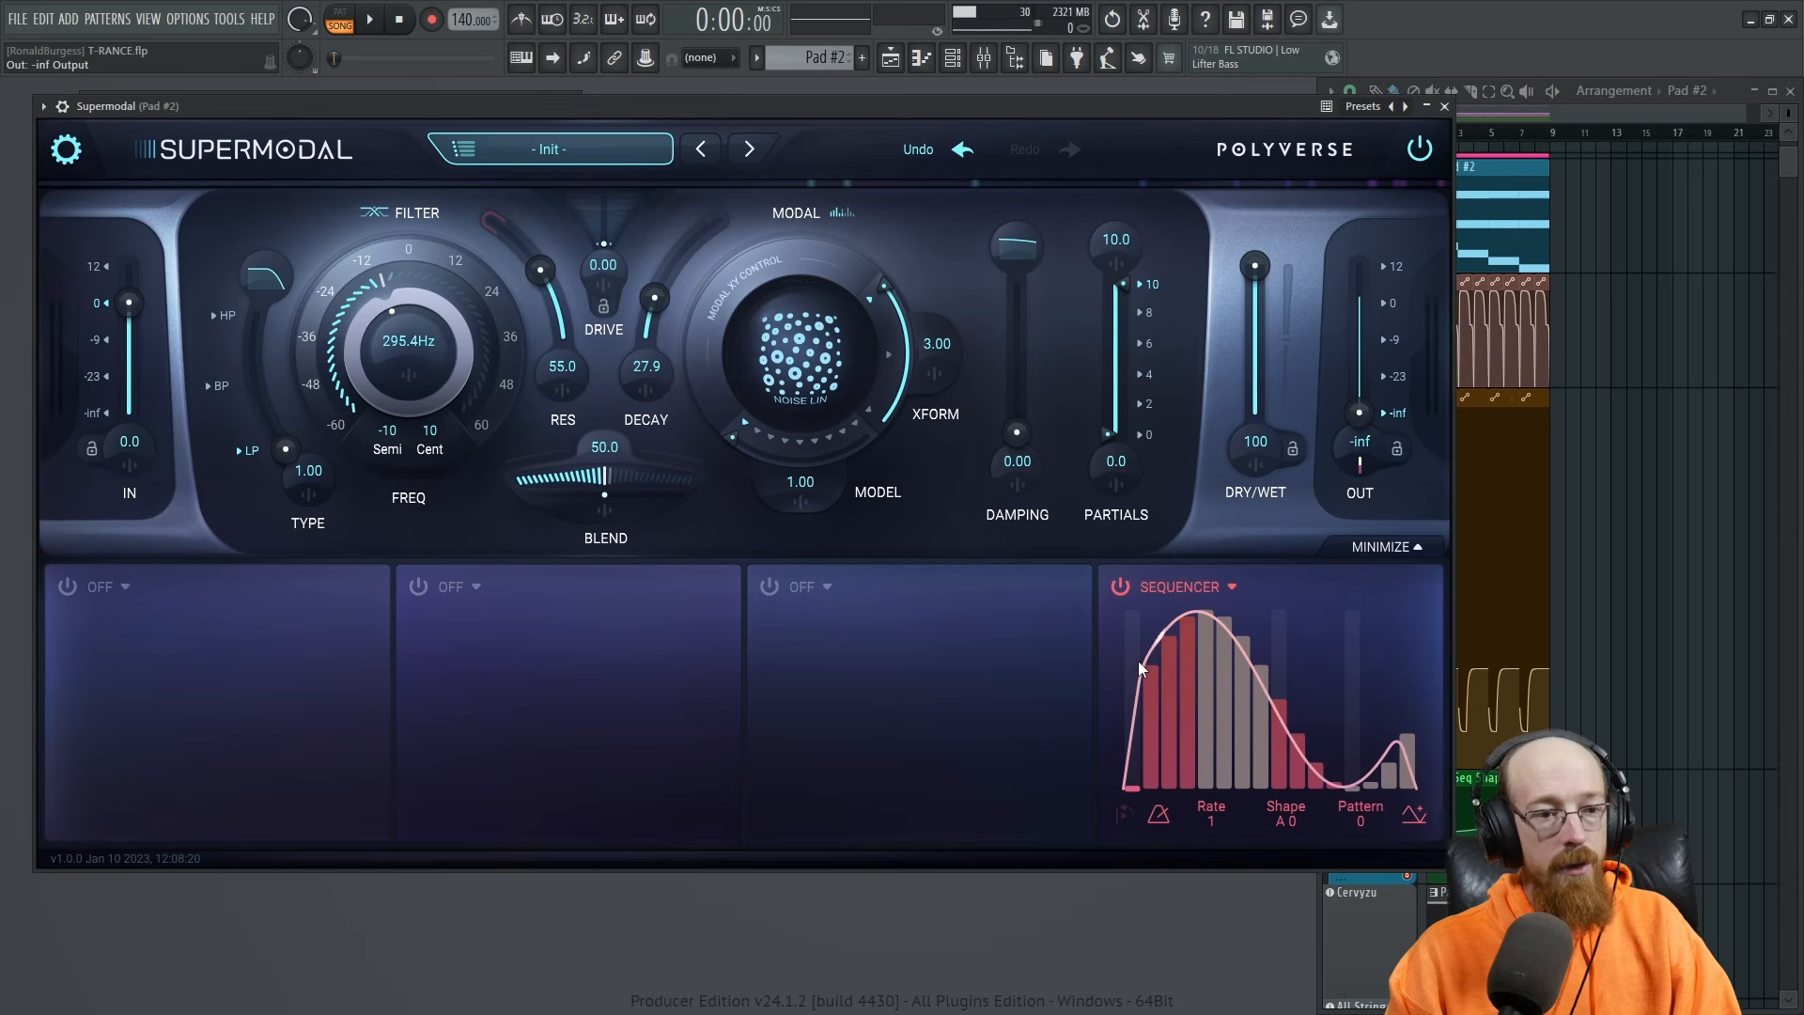
left_click_drag(1144, 665, 1146, 584)
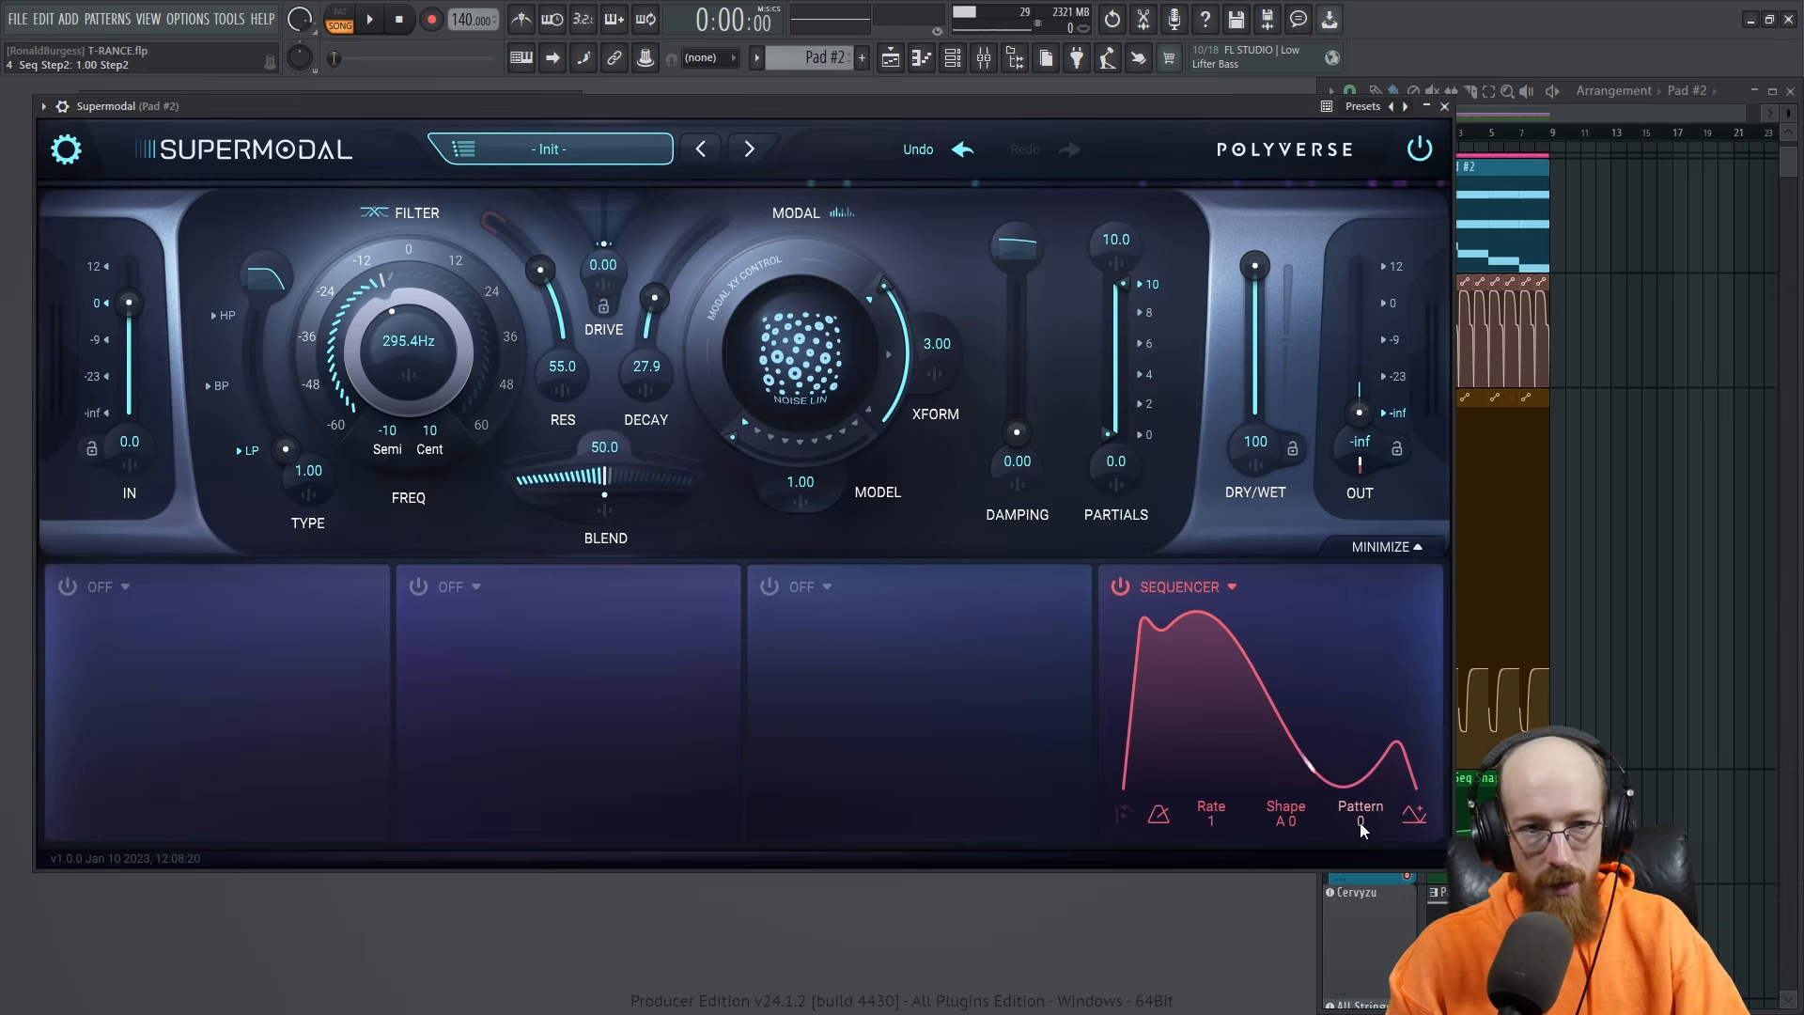
left_click_drag(1339, 815, 1362, 705)
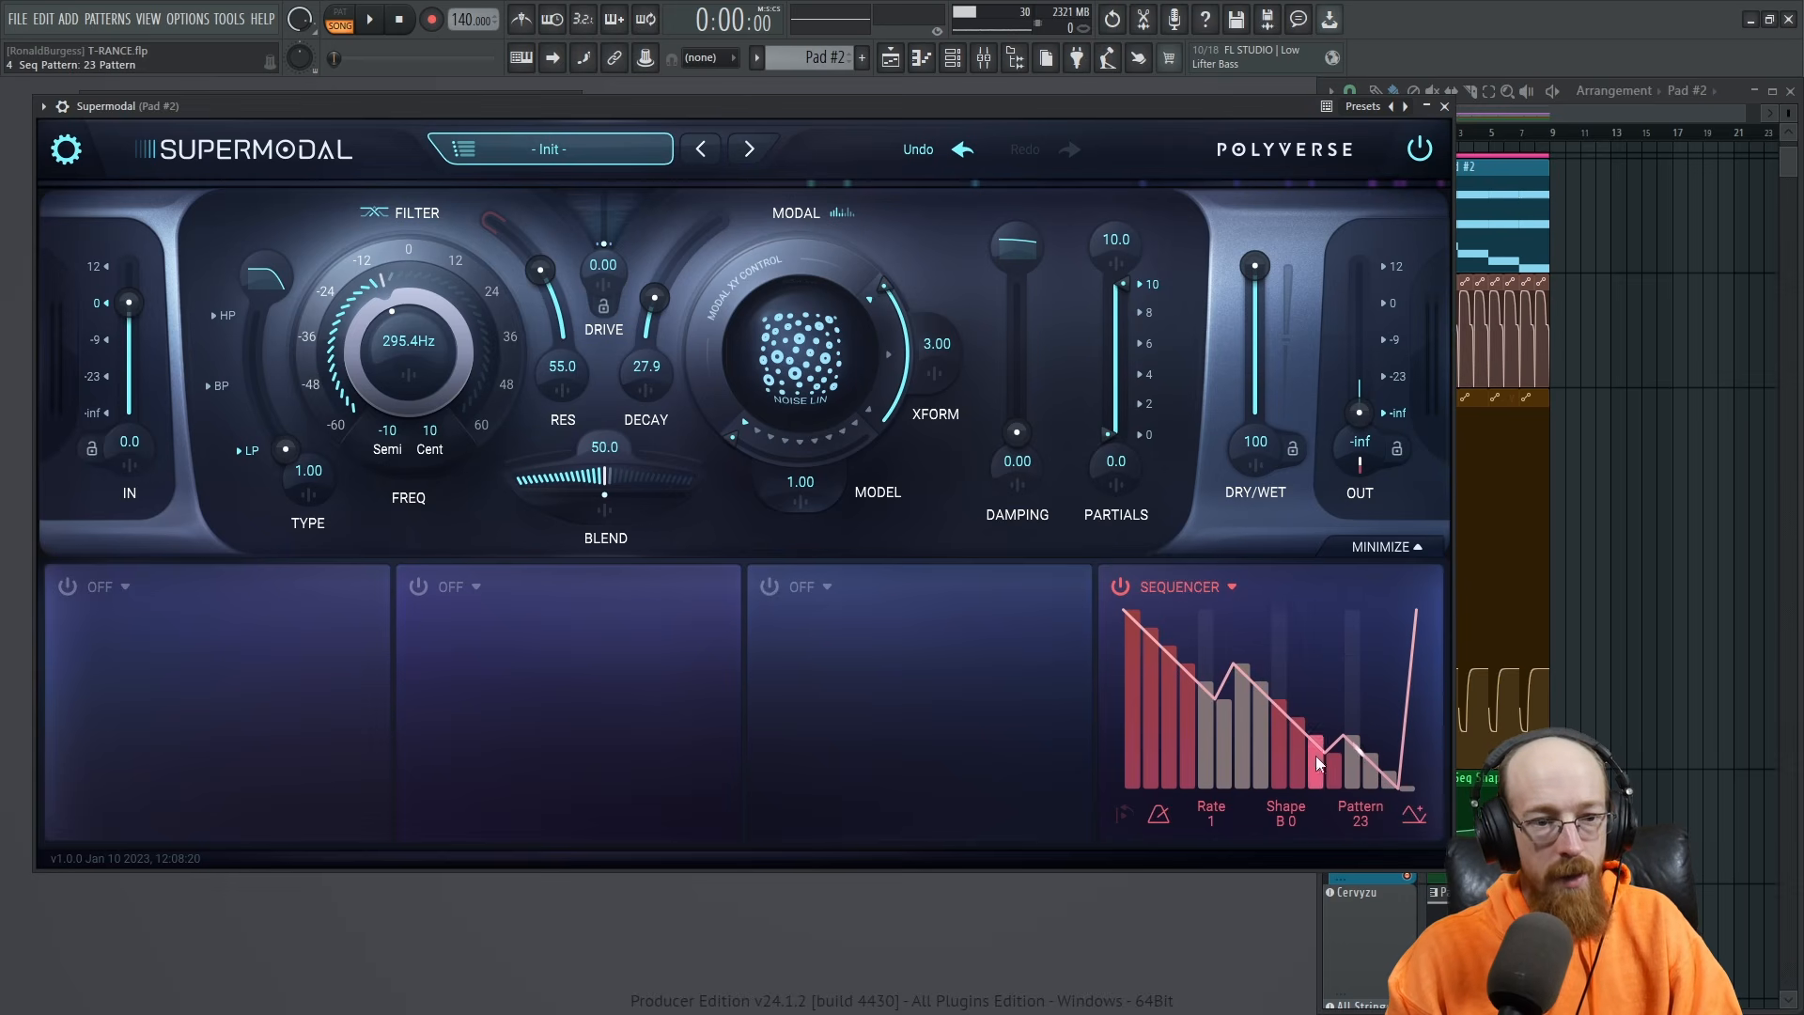
left_click_drag(1294, 824, 1339, 607)
mouse_move(1231, 720)
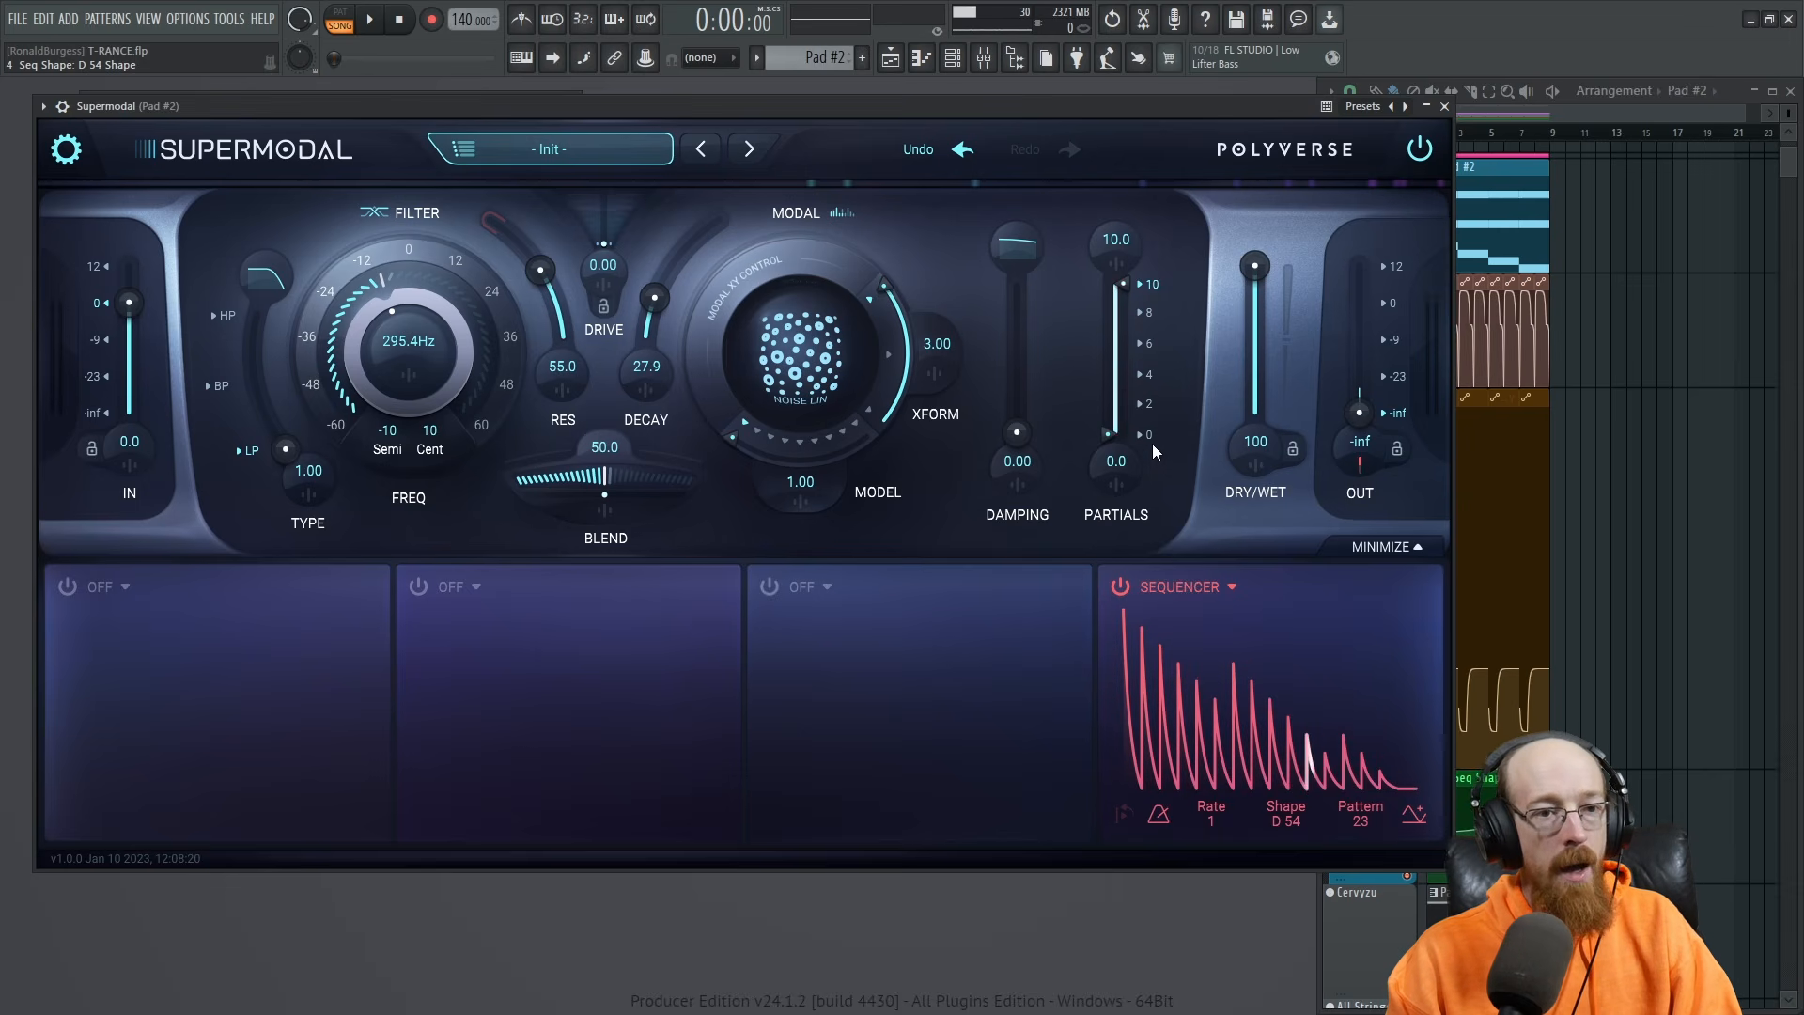
mouse_move(1278, 741)
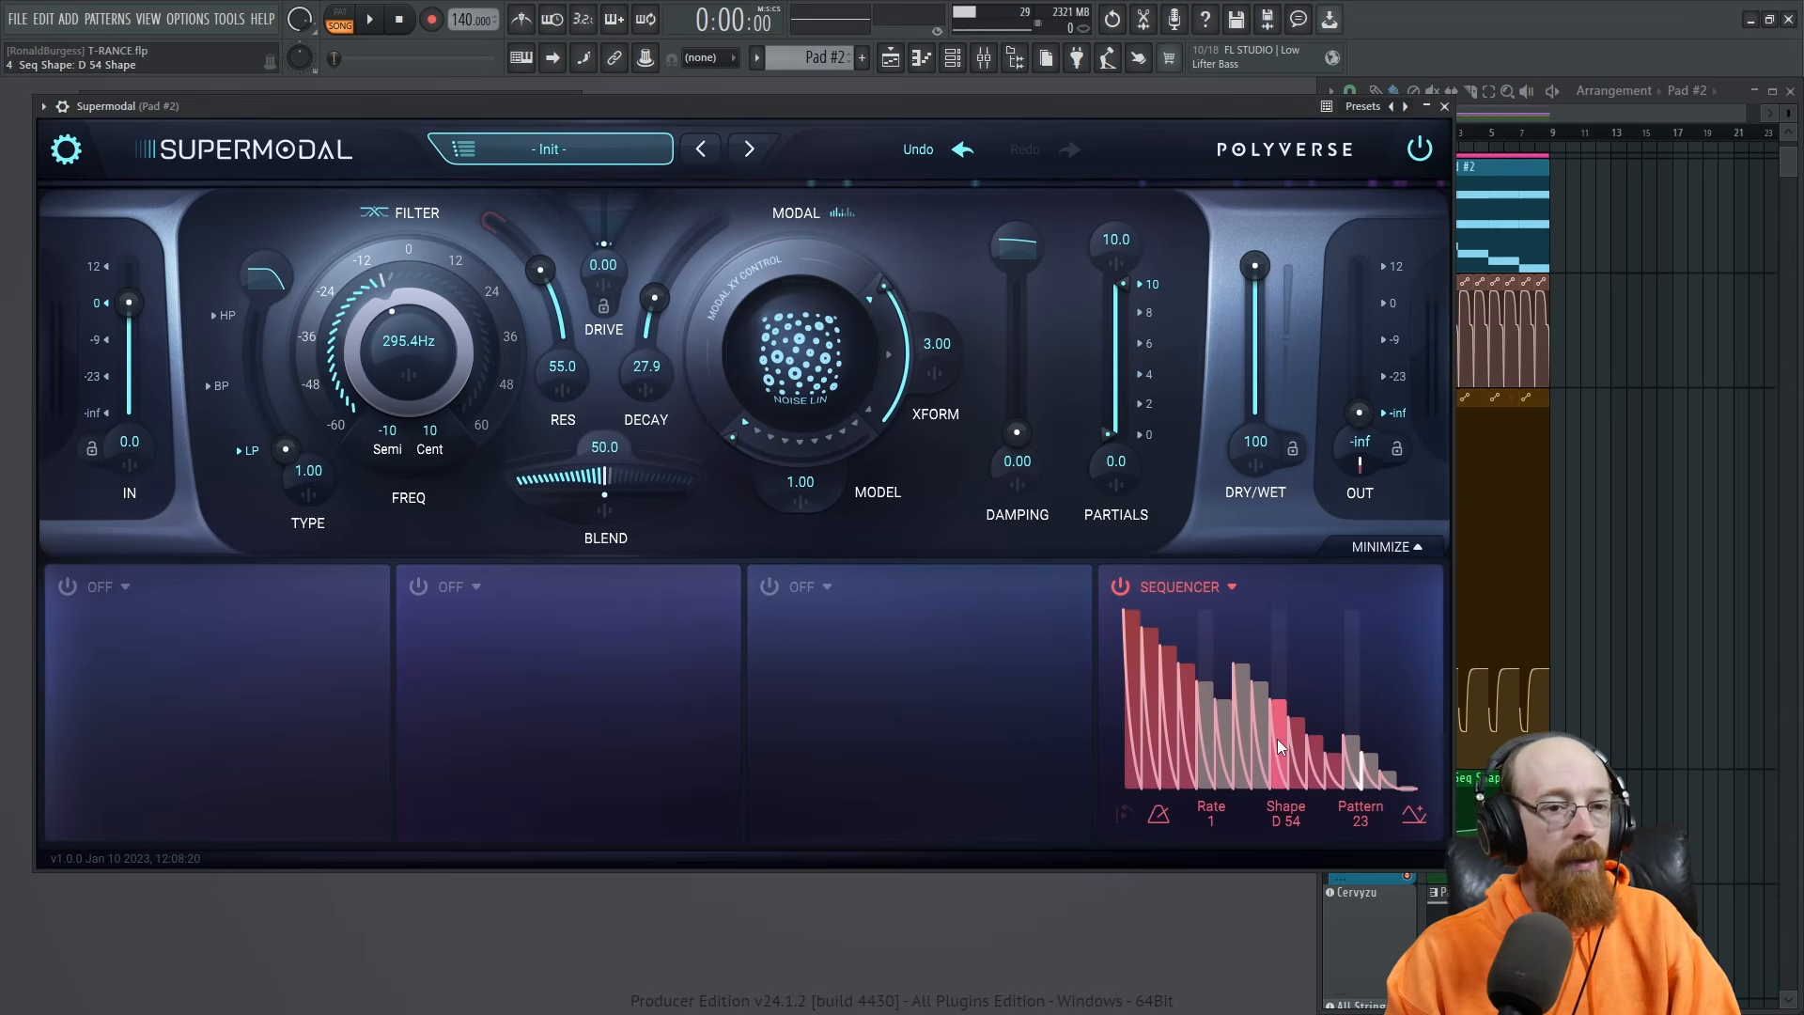
mouse_move(1360, 739)
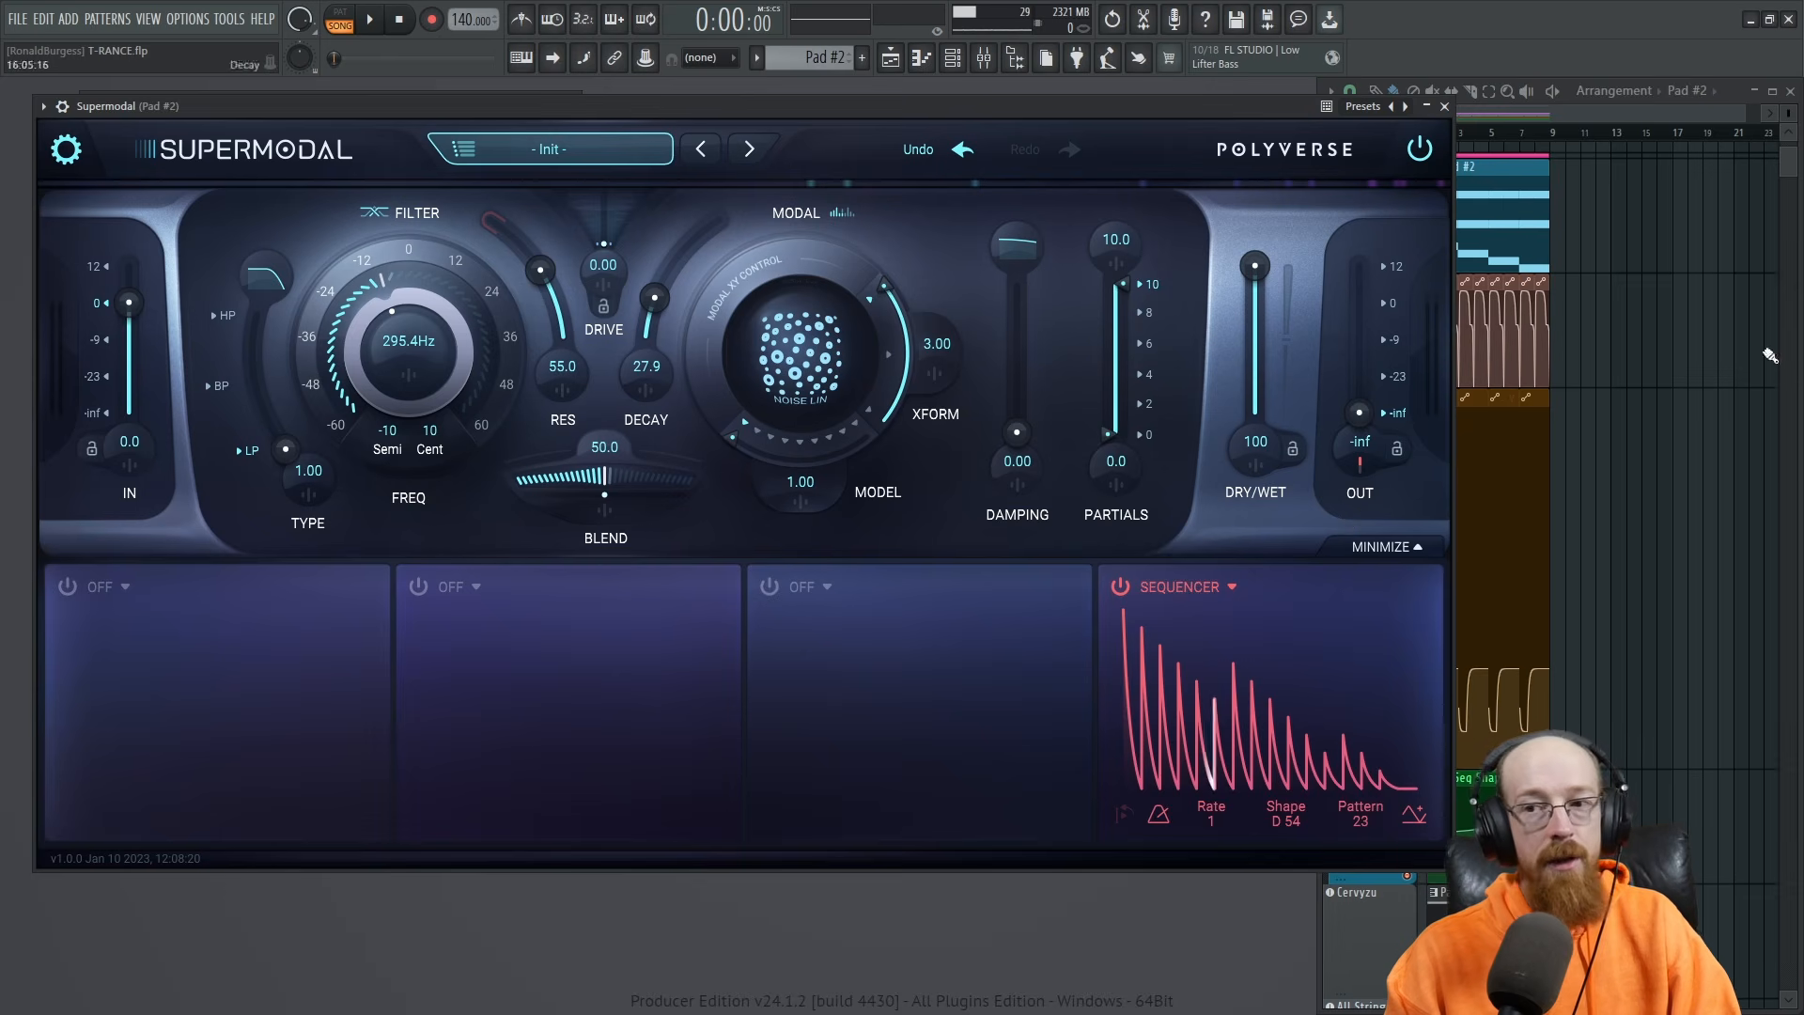
Start playback, raise the sequencer's lower steps to a nearly even height, and set the output level to -13.7.
key("space")
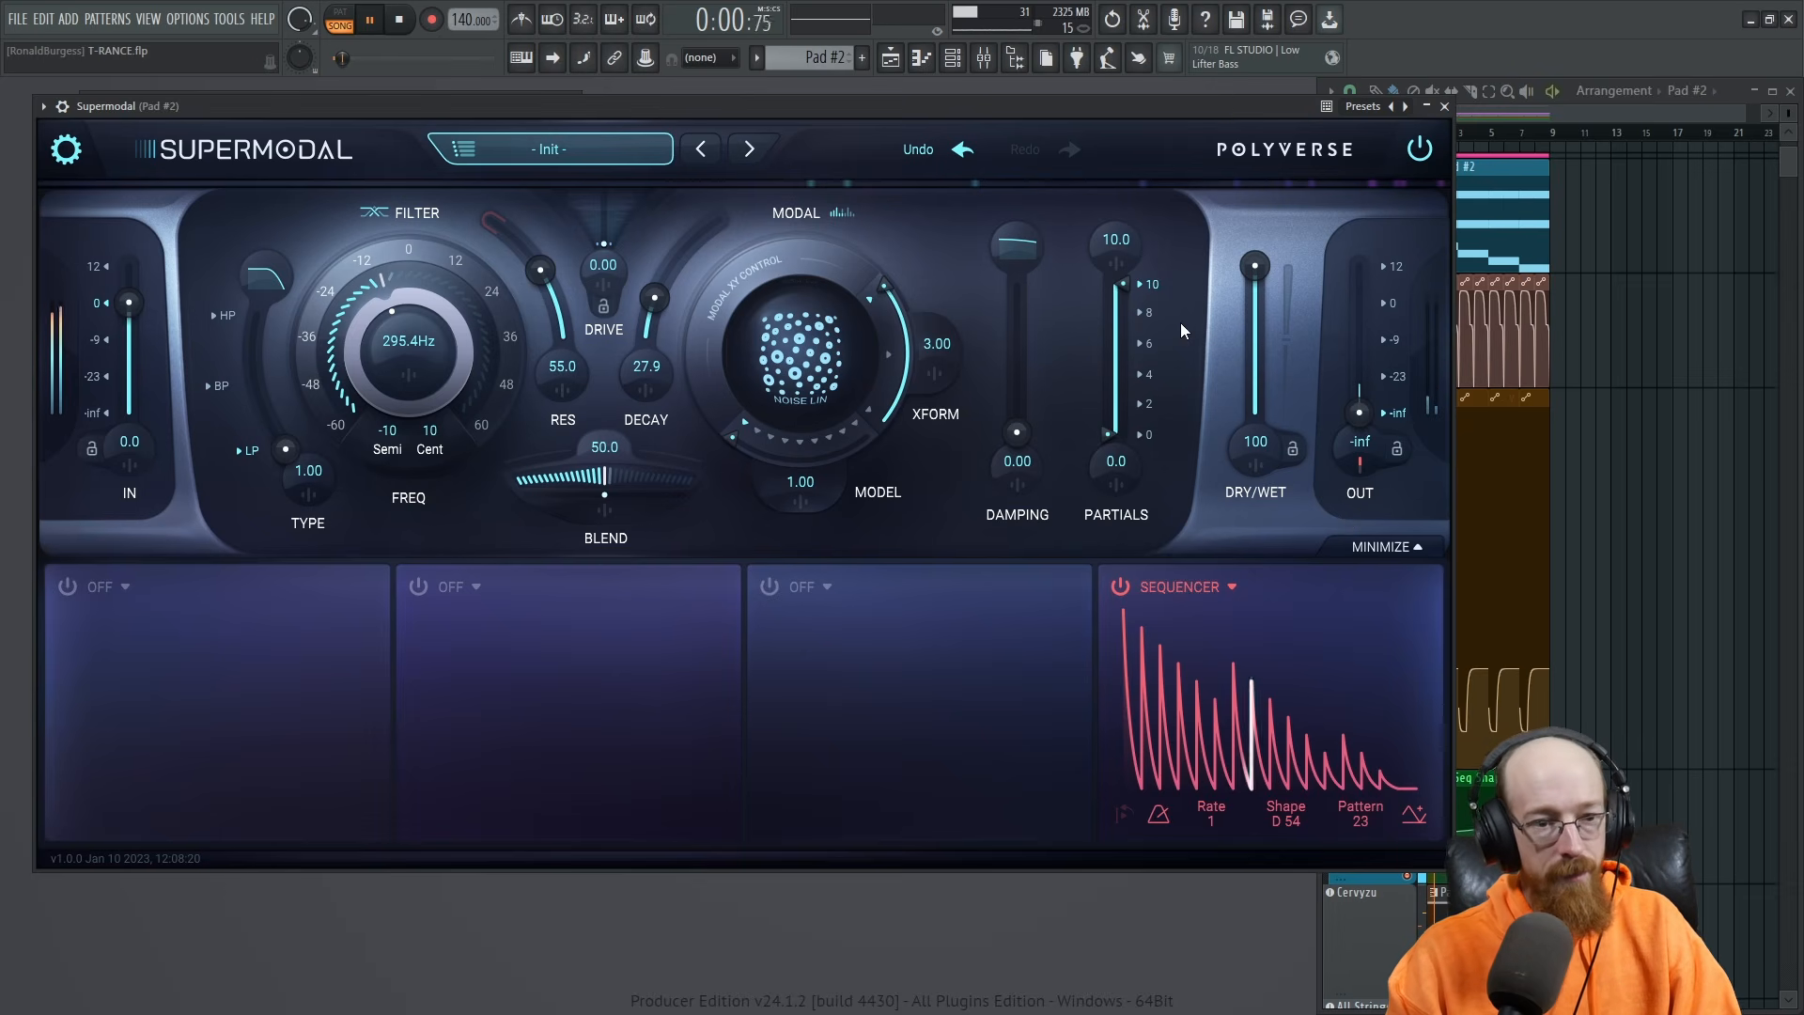
mouse_move(1188, 635)
left_mouse_down()
mouse_move(1352, 665)
mouse_move(1394, 620)
mouse_move(1250, 649)
mouse_move(1334, 646)
left_mouse_up()
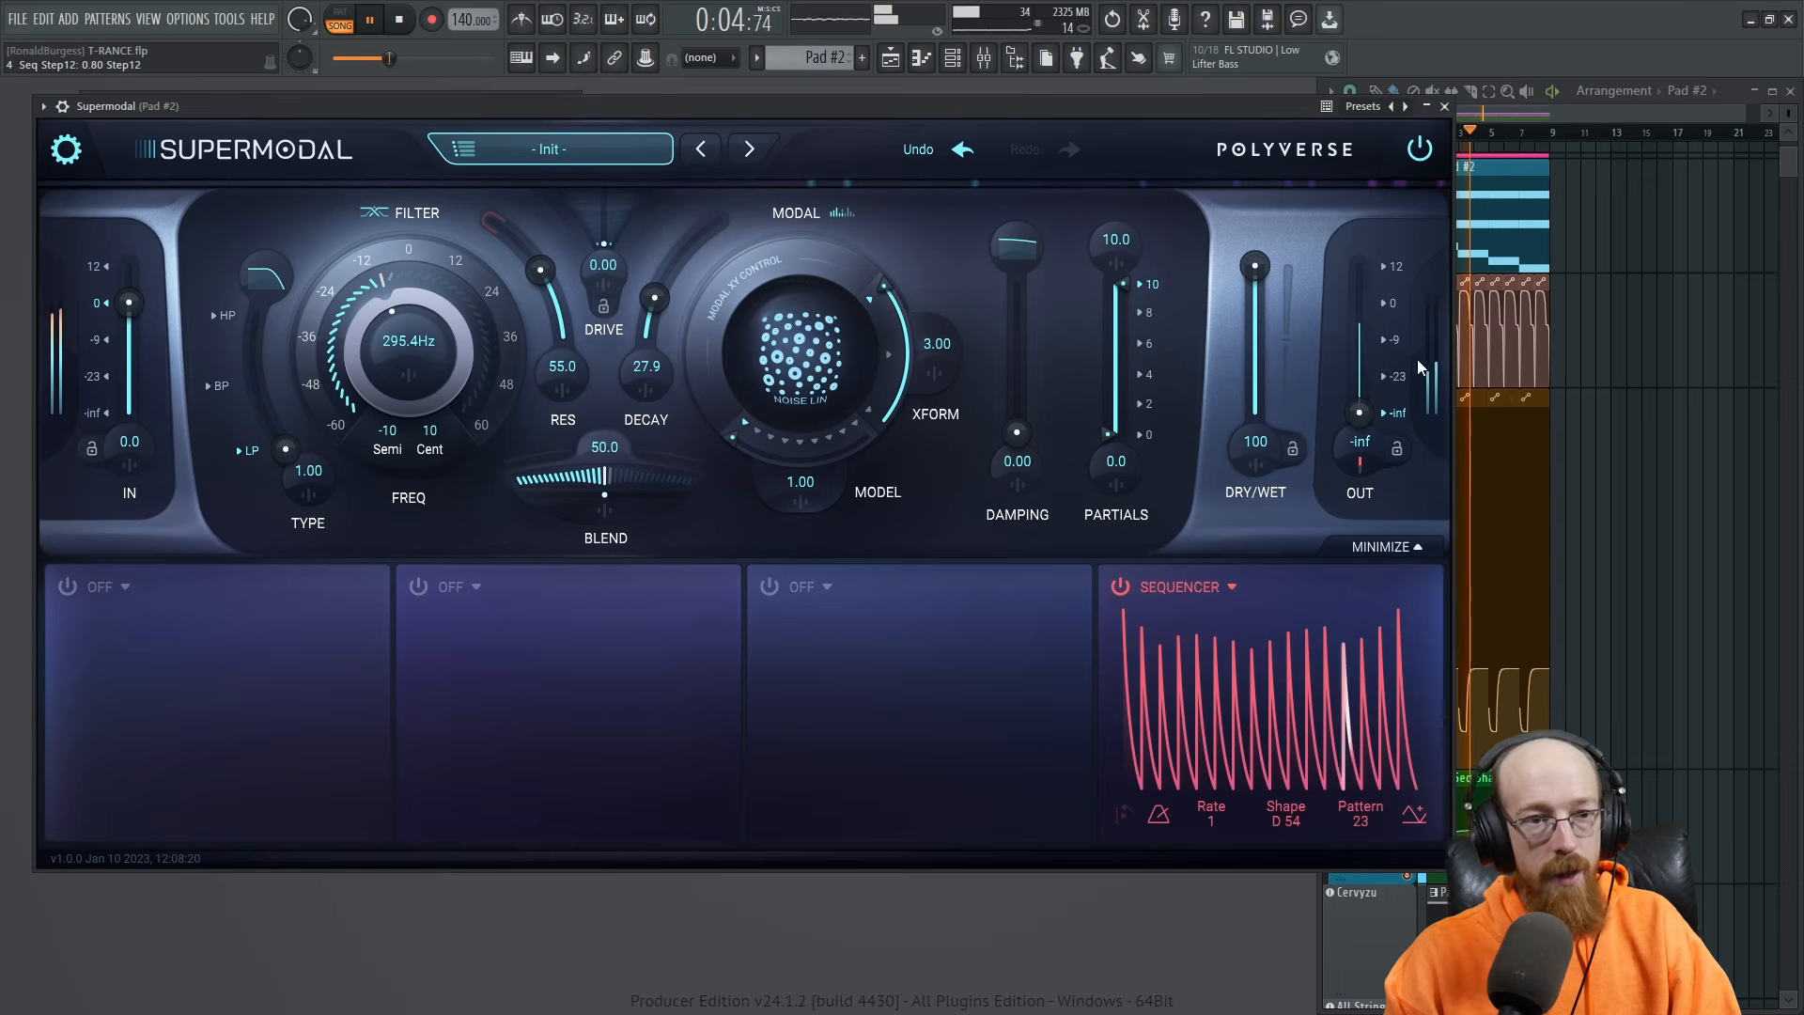
left_click_drag(1362, 406, 1364, 352)
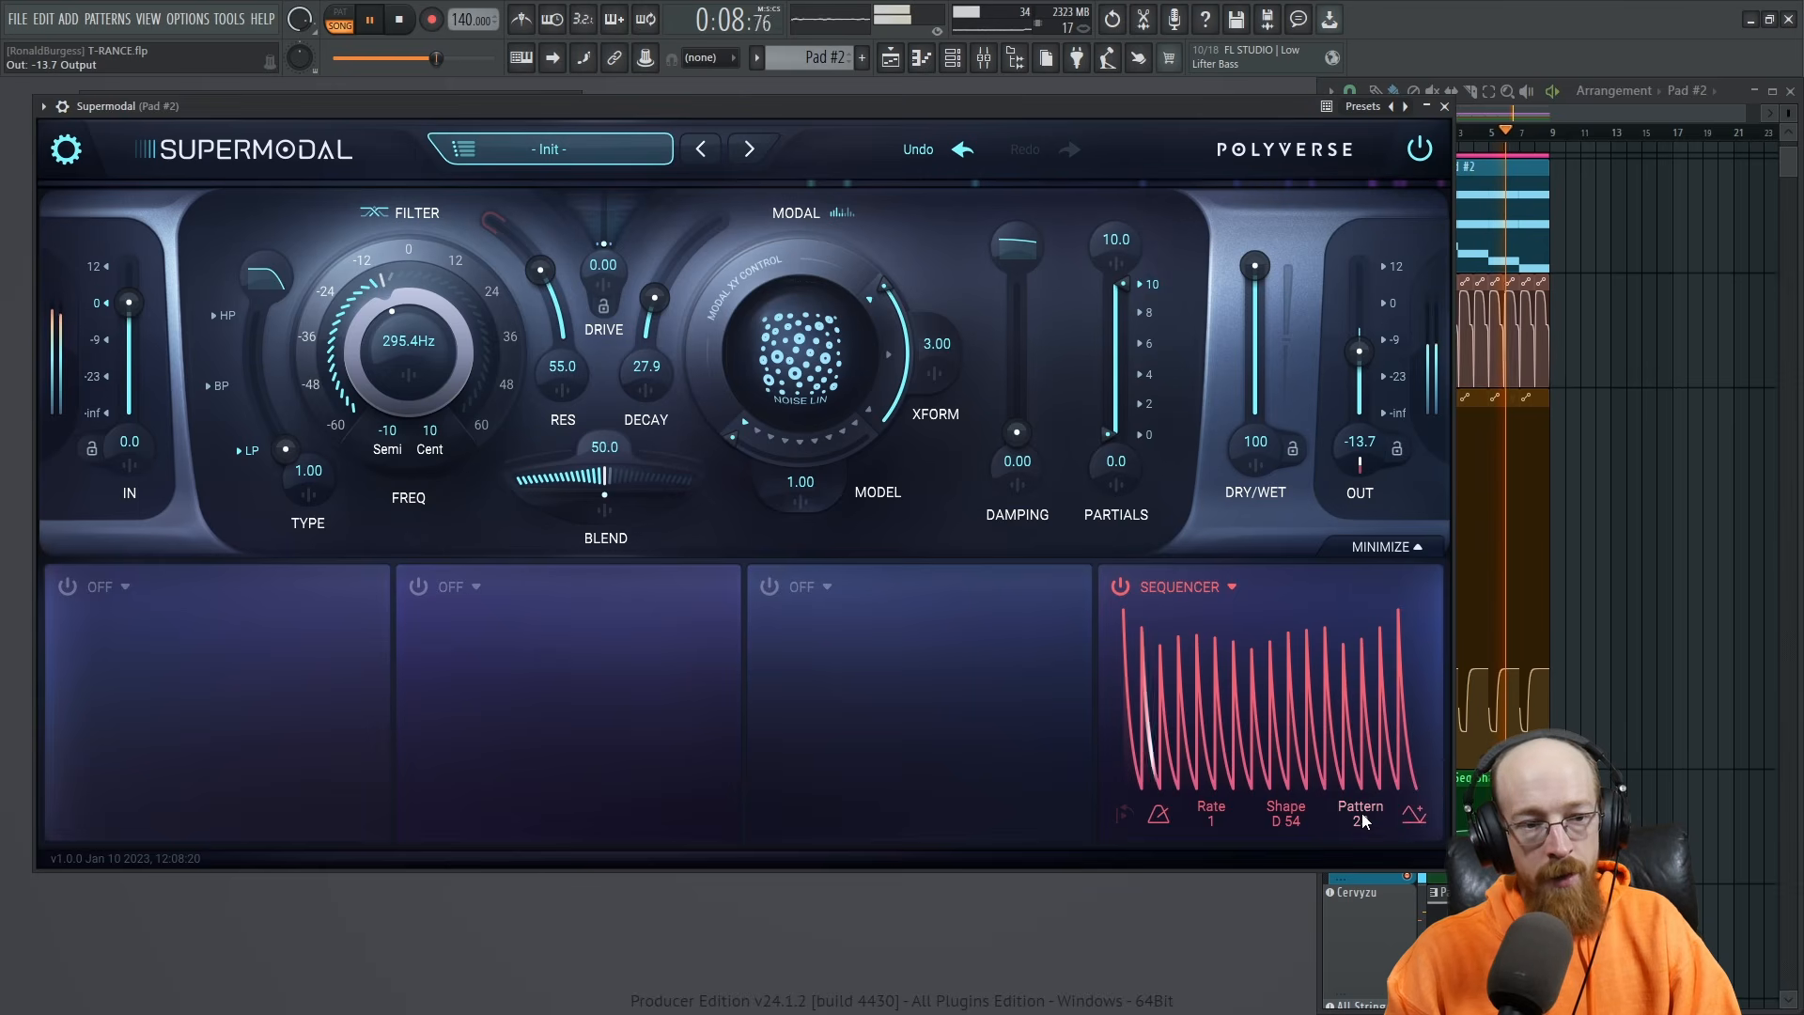
Switch the sequencer to pattern 17 with shape C 81, raising step 13 to 0.99 and lowering step 11 to -0.53.
left_click_drag(1362, 816, 1361, 854)
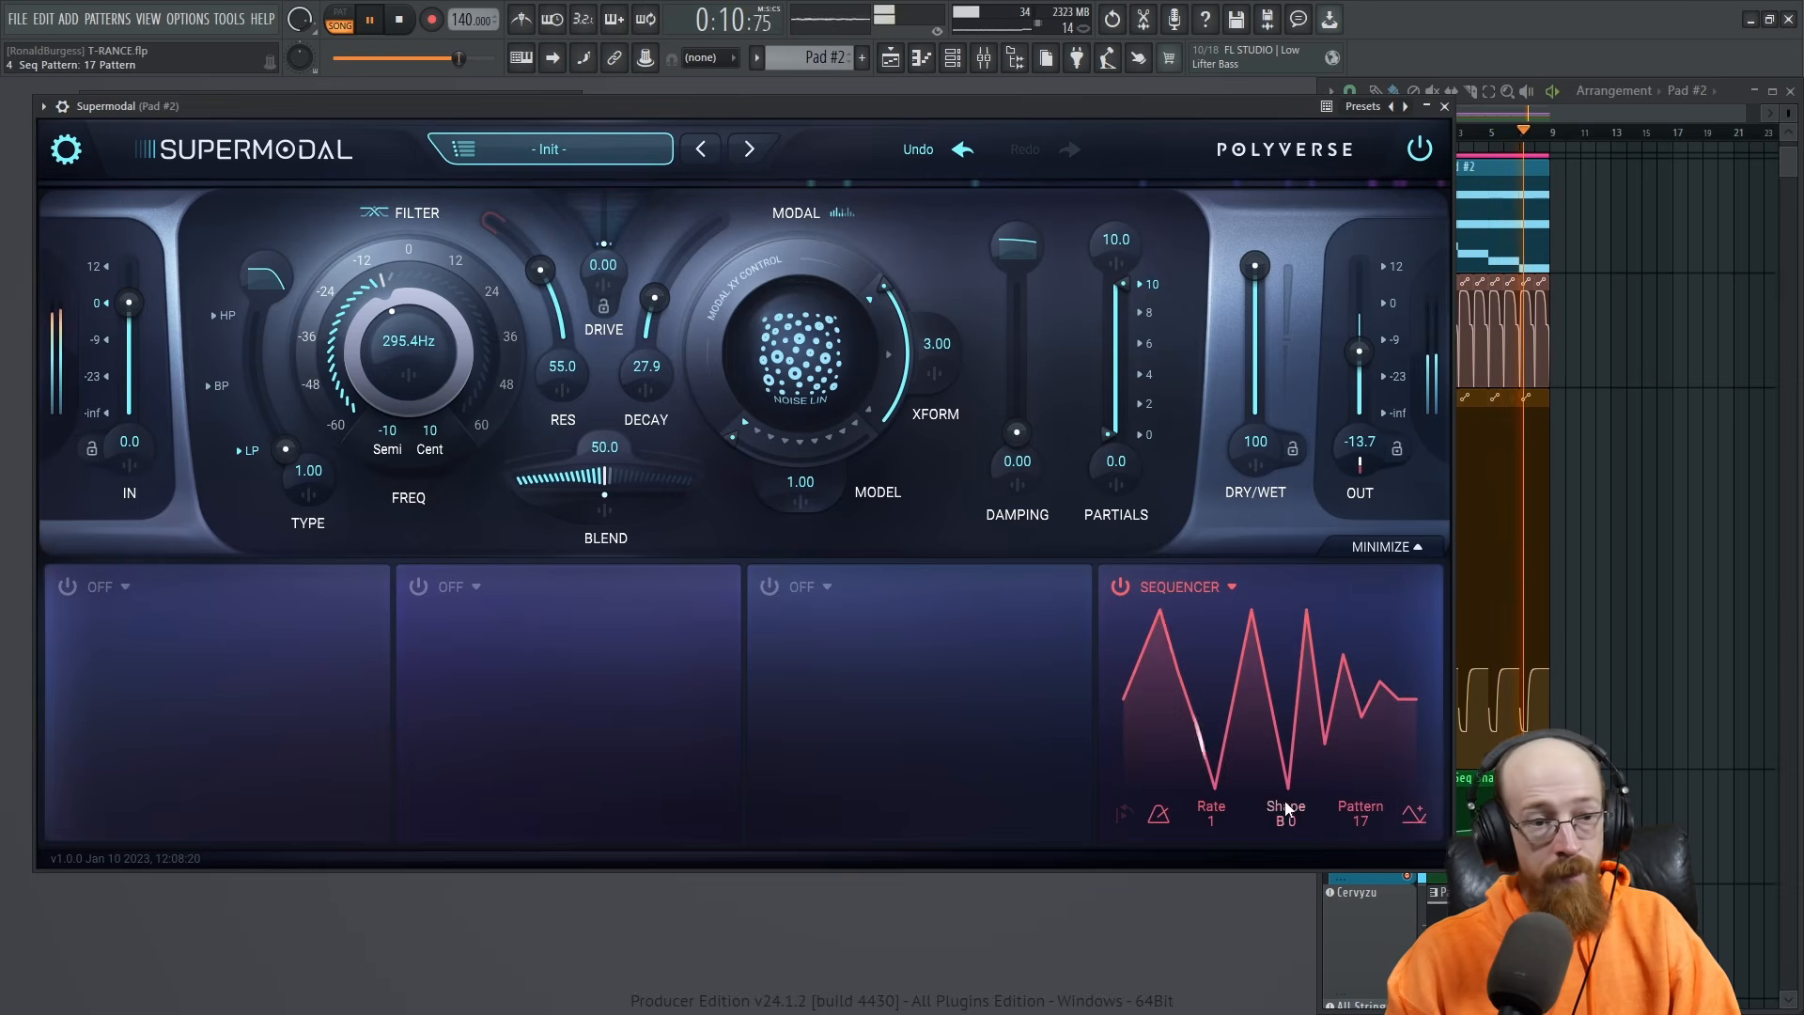
left_click_drag(1332, 642, 1350, 612)
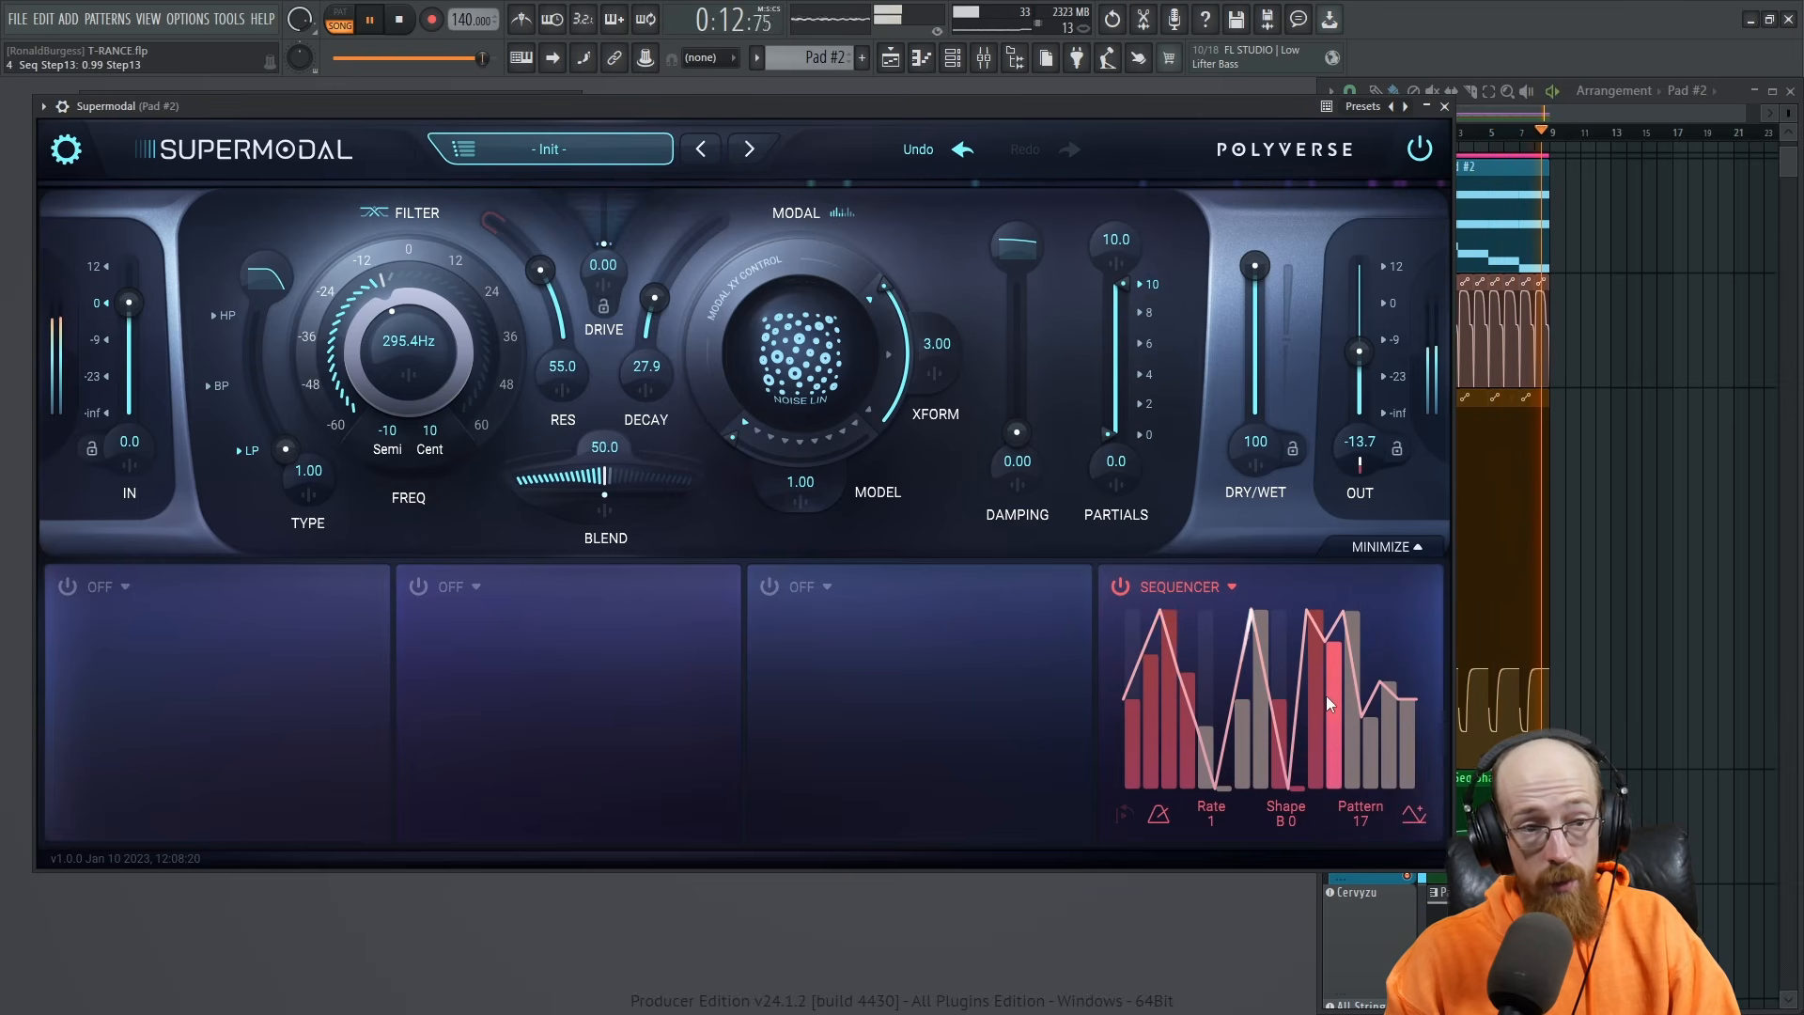
left_click_drag(1327, 691, 1323, 786)
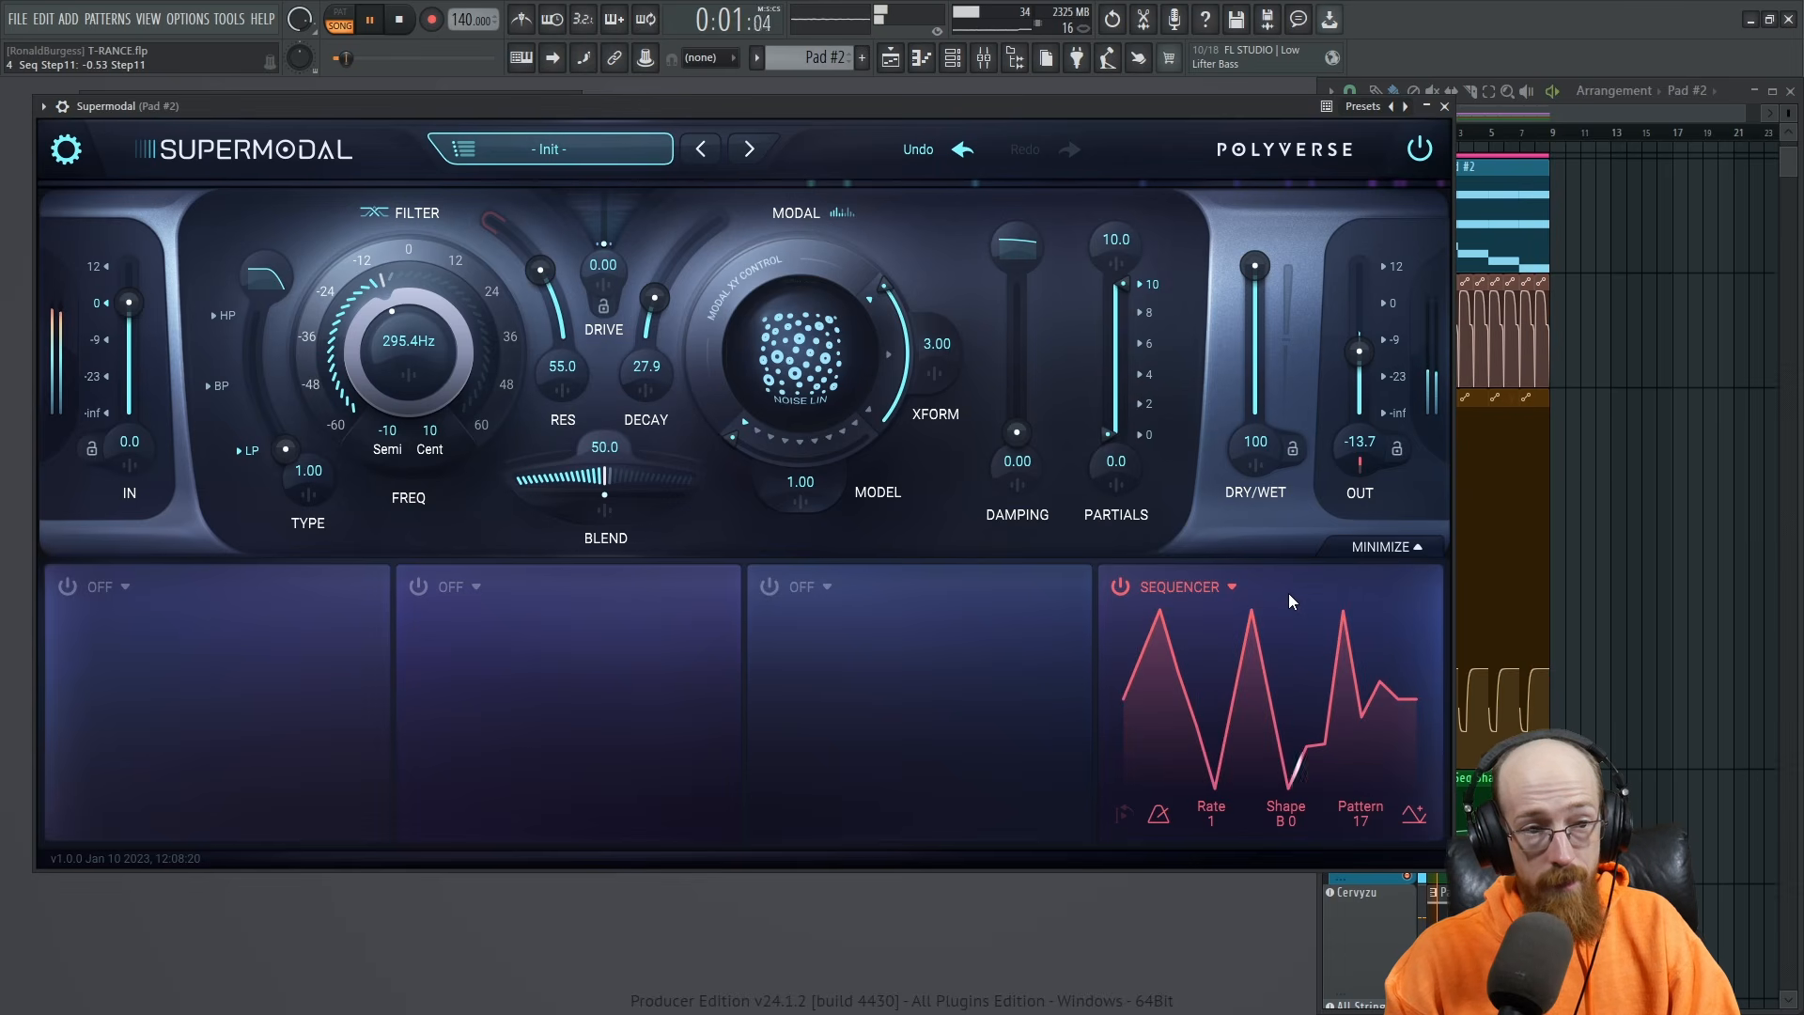
left_click_drag(1284, 819, 1295, 730)
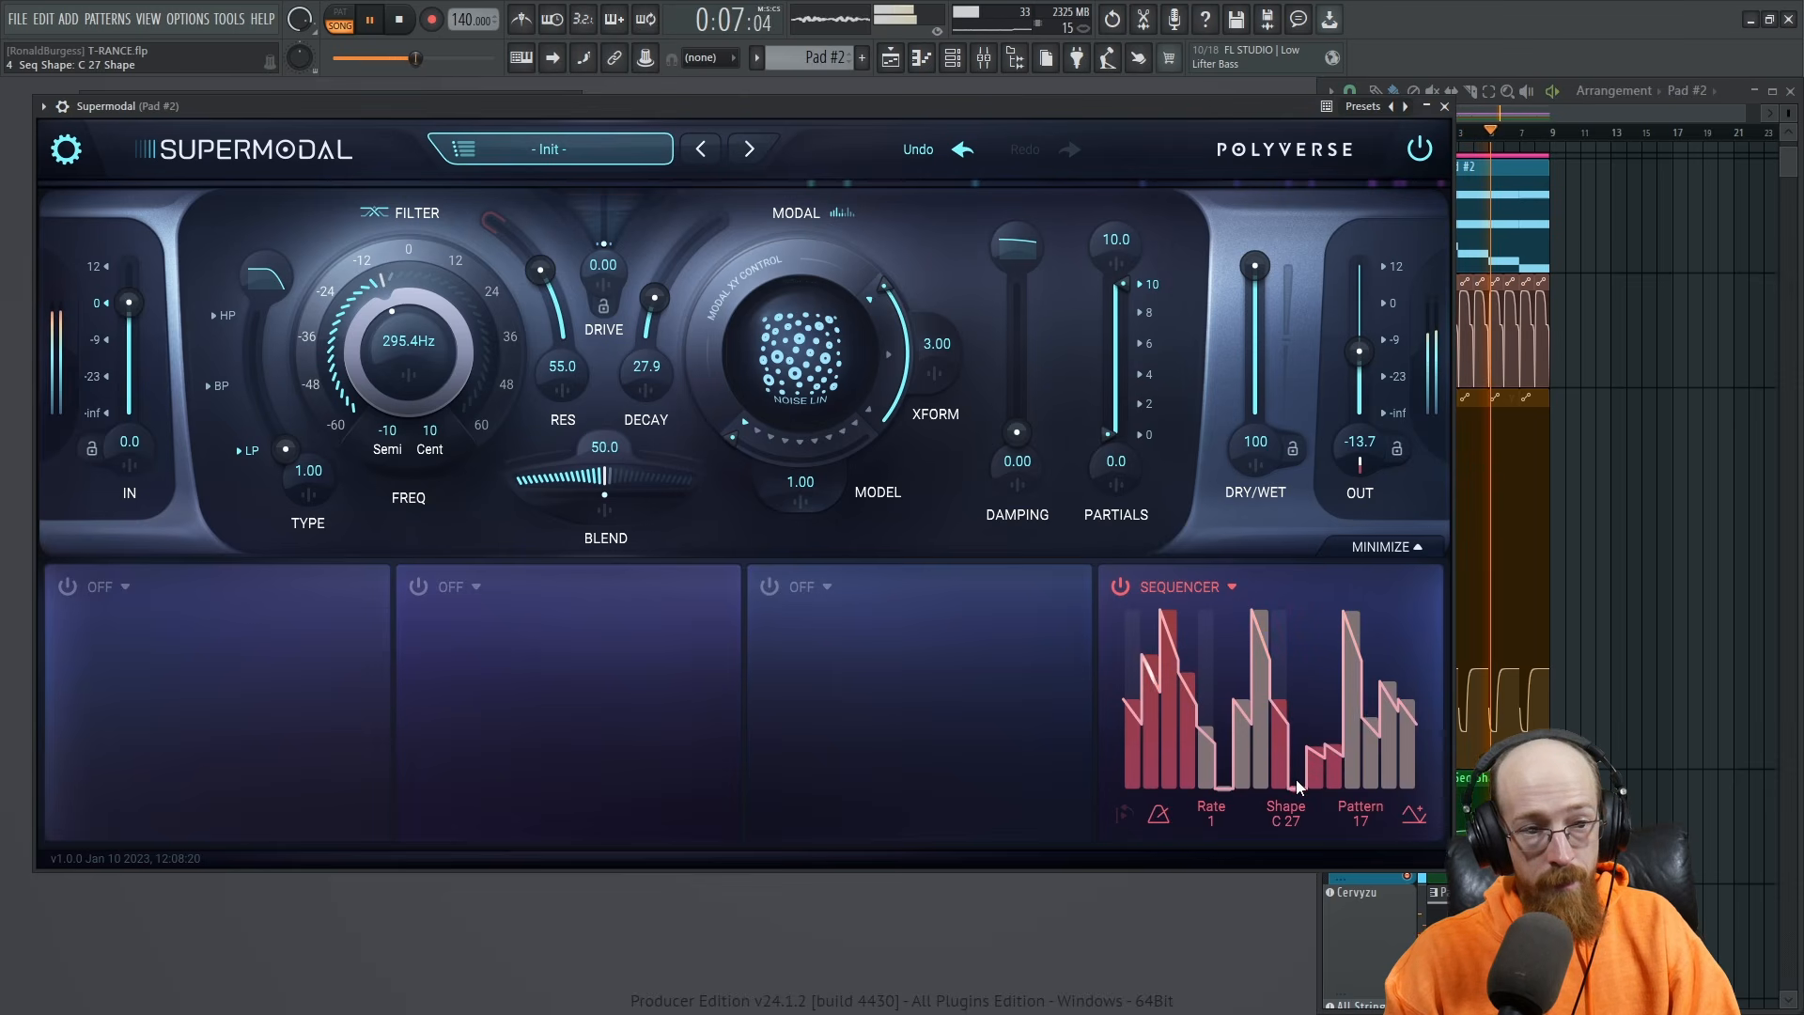
mouse_move(1294, 816)
left_mouse_down()
mouse_move(1299, 775)
mouse_move(1295, 825)
left_mouse_up()
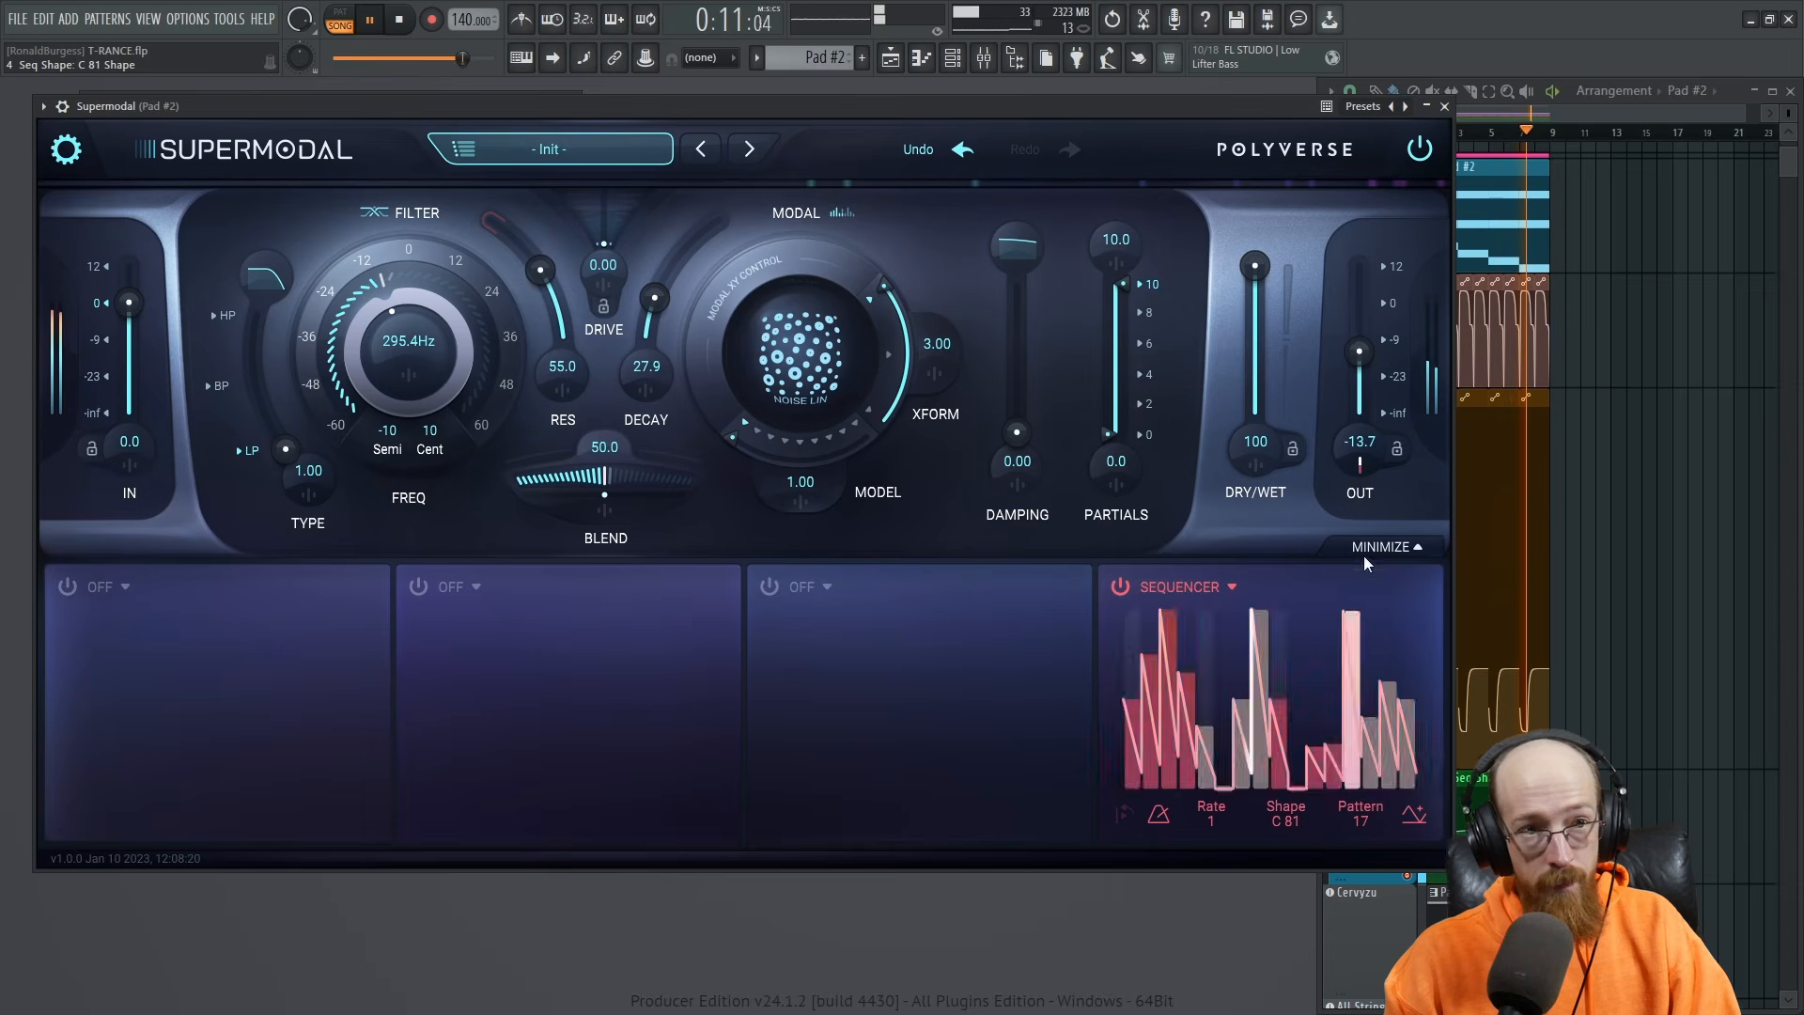
Set the output level to -12.9 and switch its sequencer modulation to linked stereo with opposite left and right amounts.
left_click_drag(1359, 354, 1360, 350)
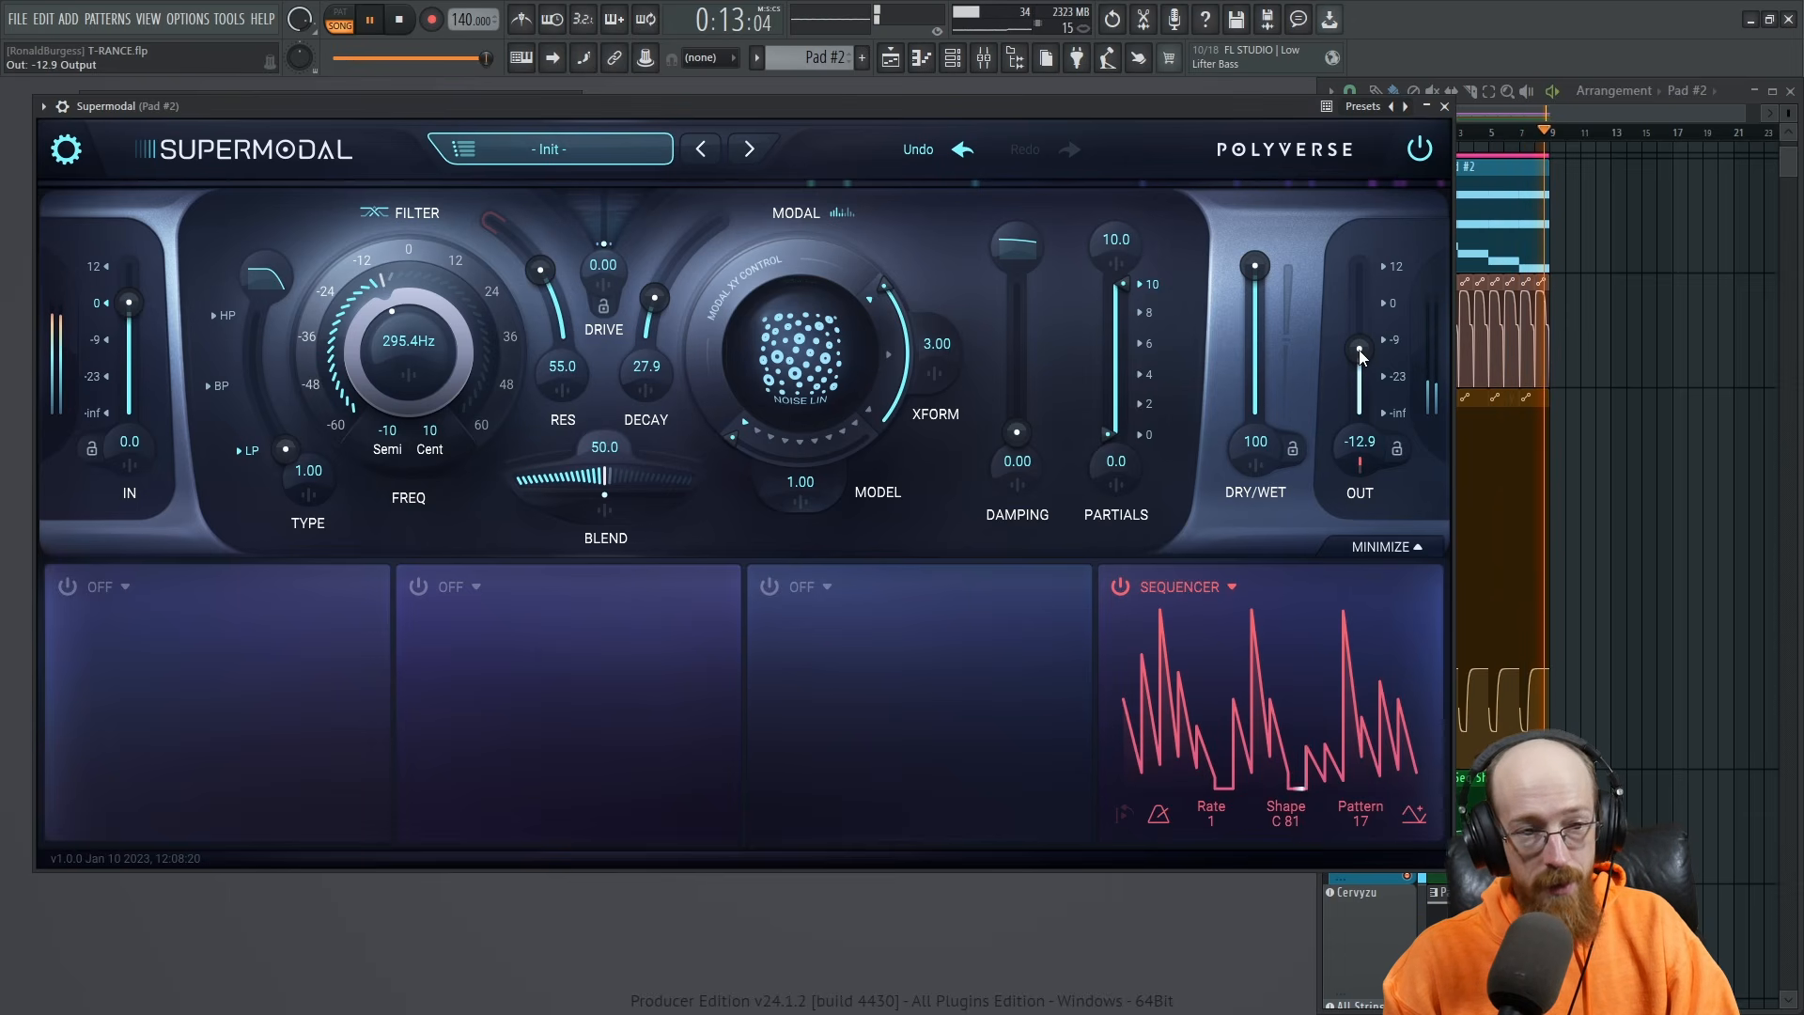
left_click(1361, 467)
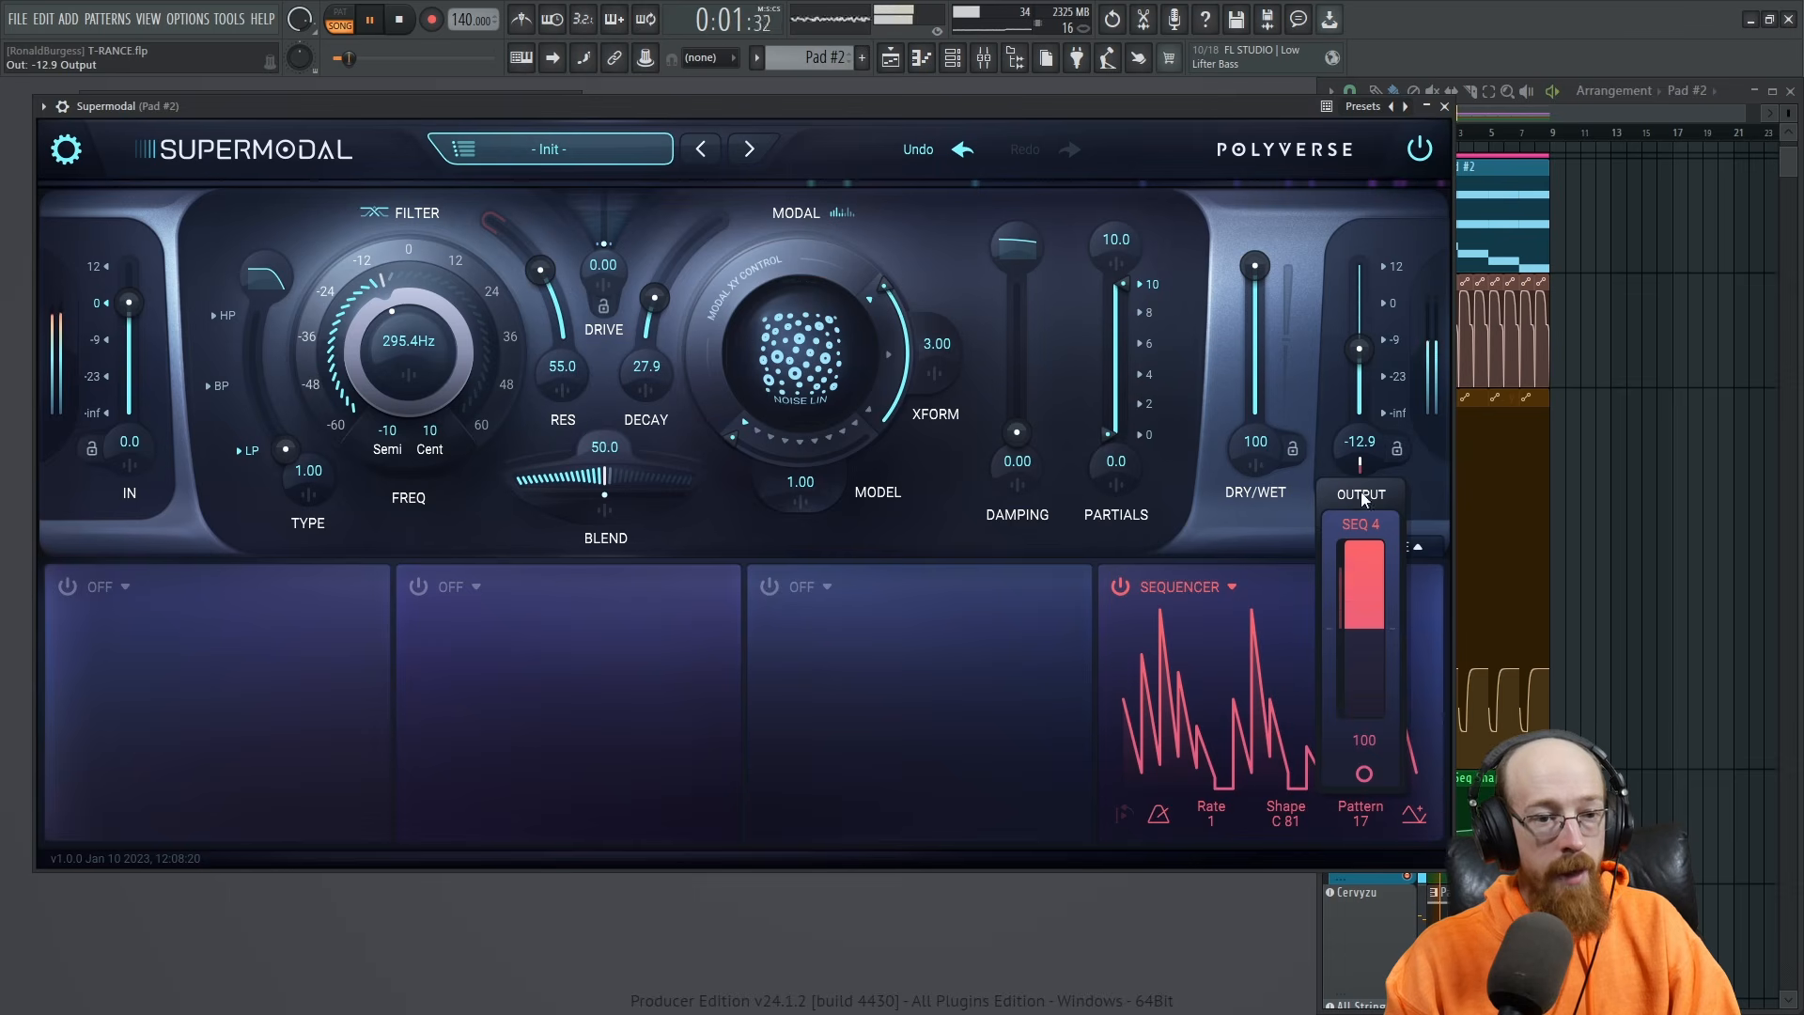
left_click(1365, 774)
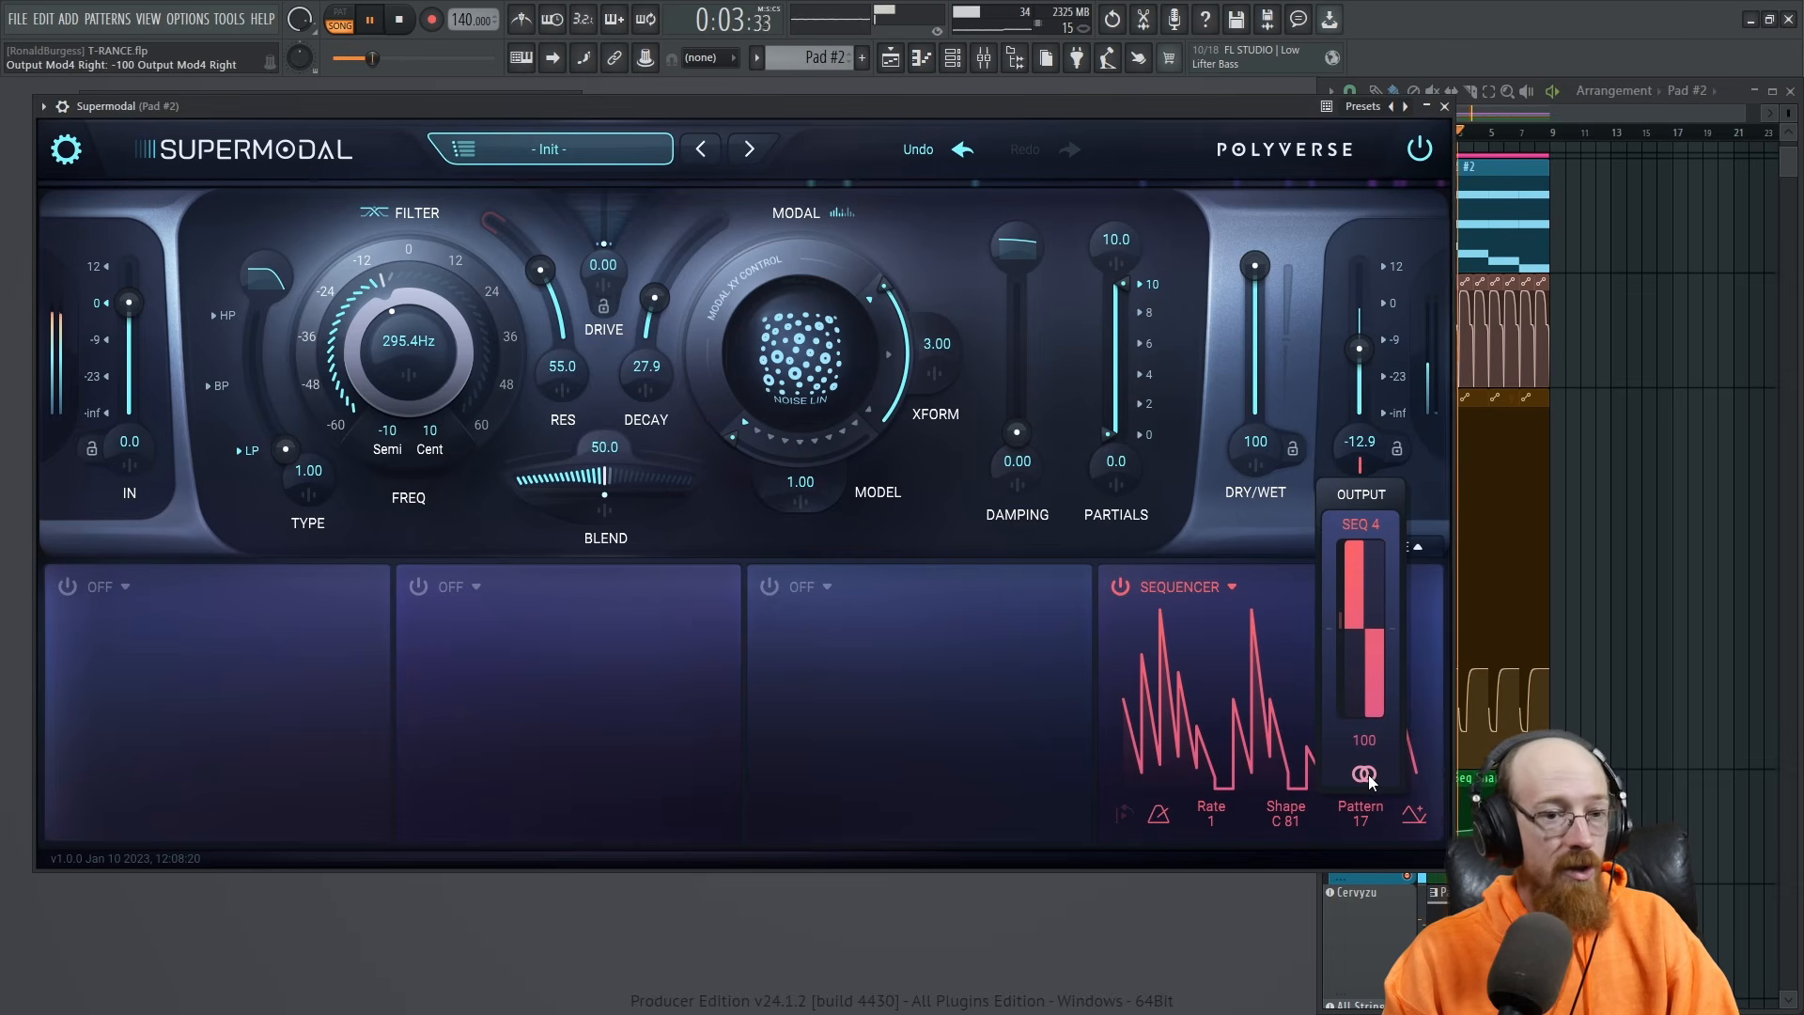
left_click(1369, 774)
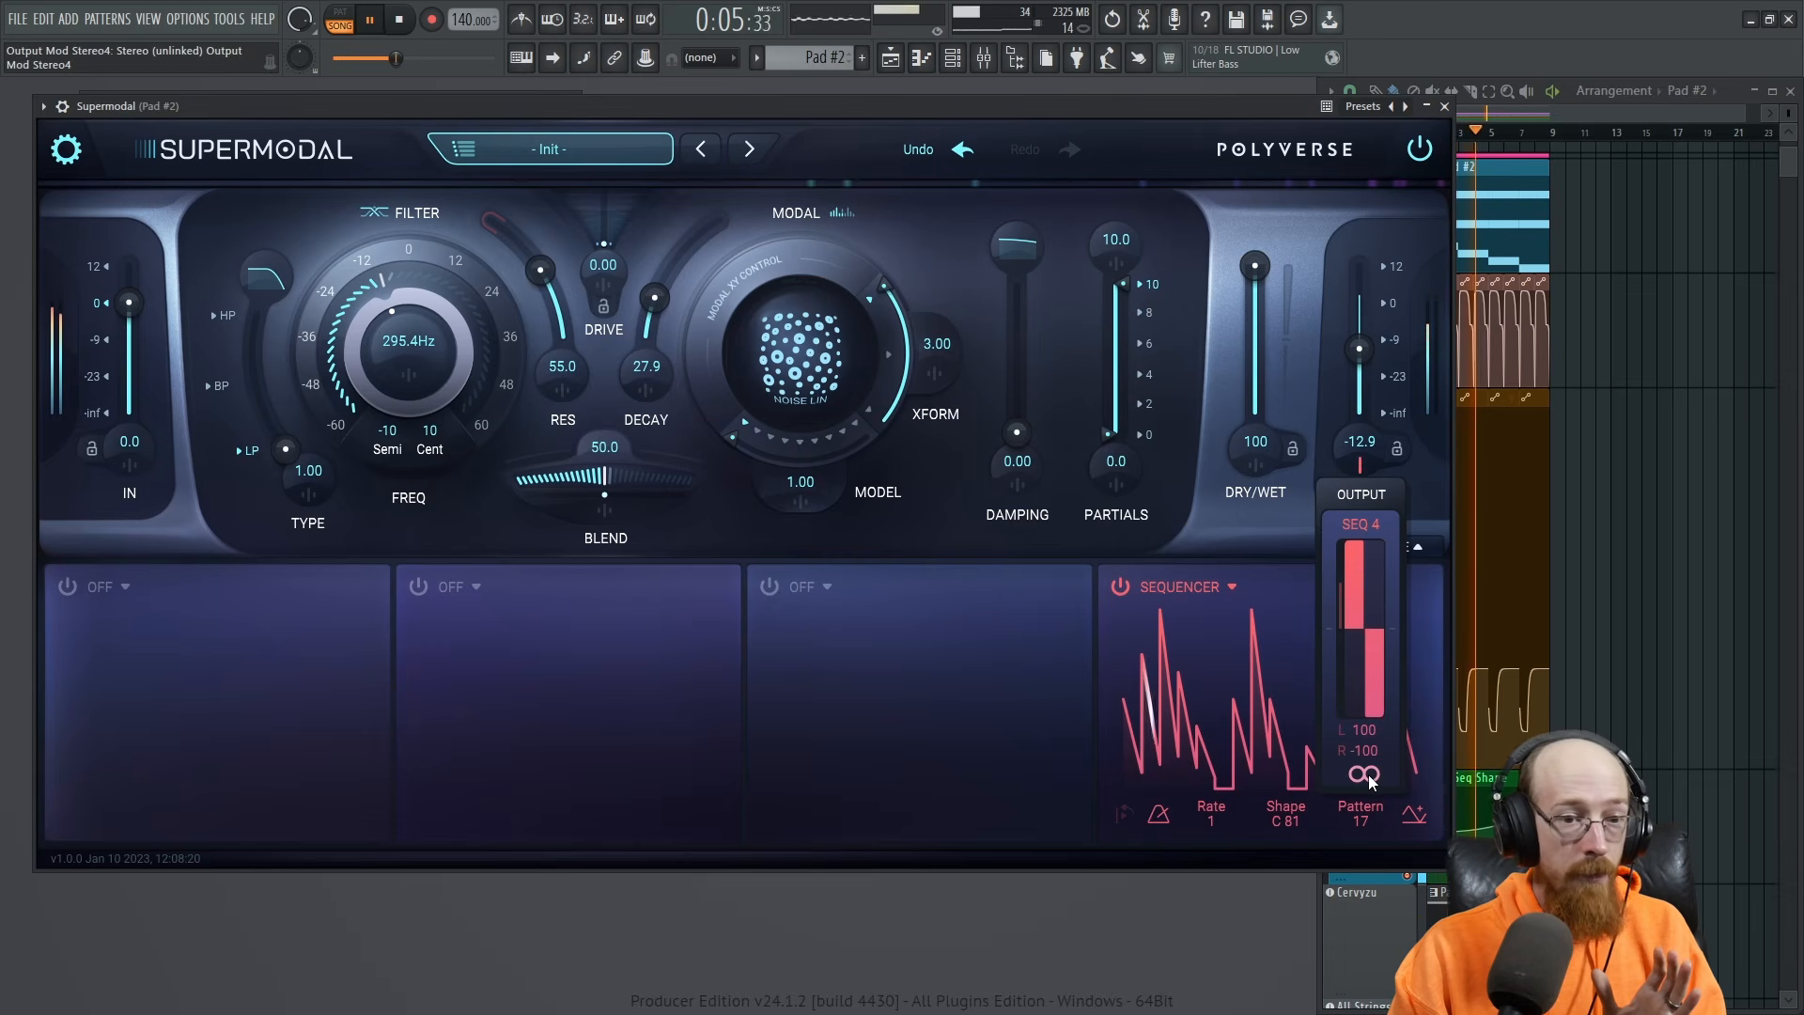
left_click(1368, 775)
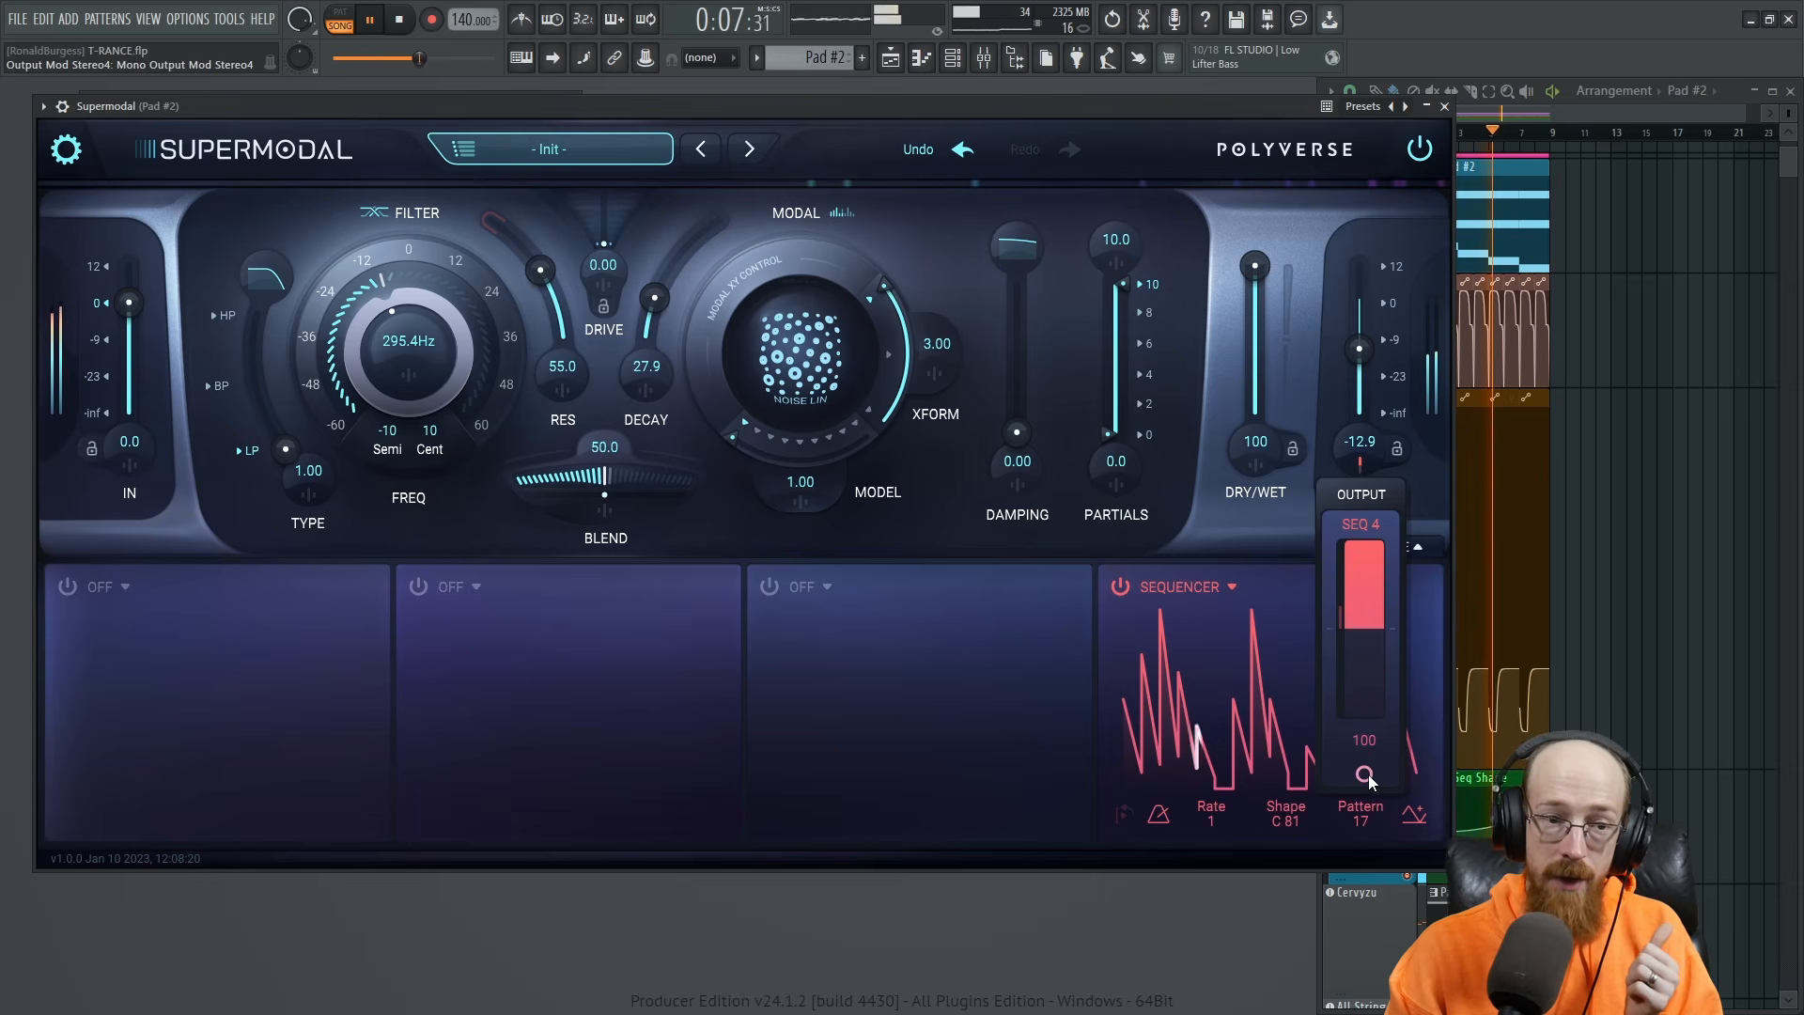
left_click(1368, 774)
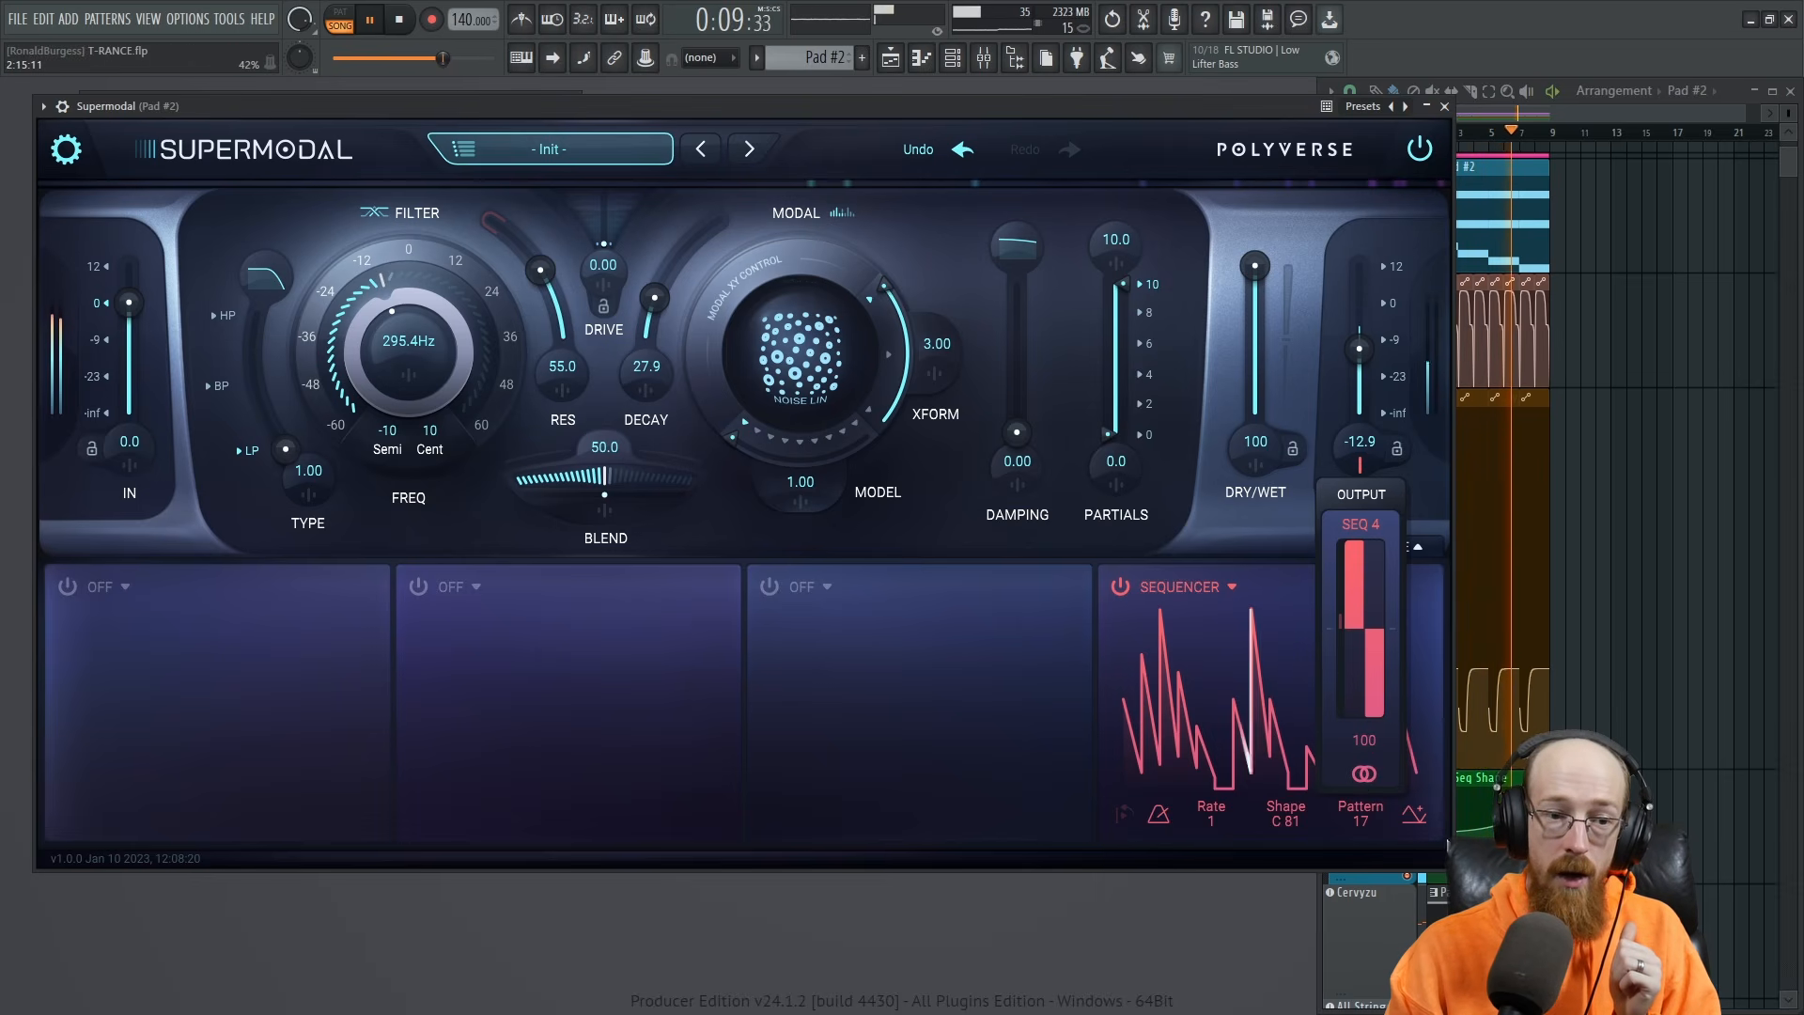
Turn off the sequencer's unipolar mode and redraw its steps into alternating high and low groups, with step 12 at -0.81 and step 15 at 1.00.
left_click(1413, 815)
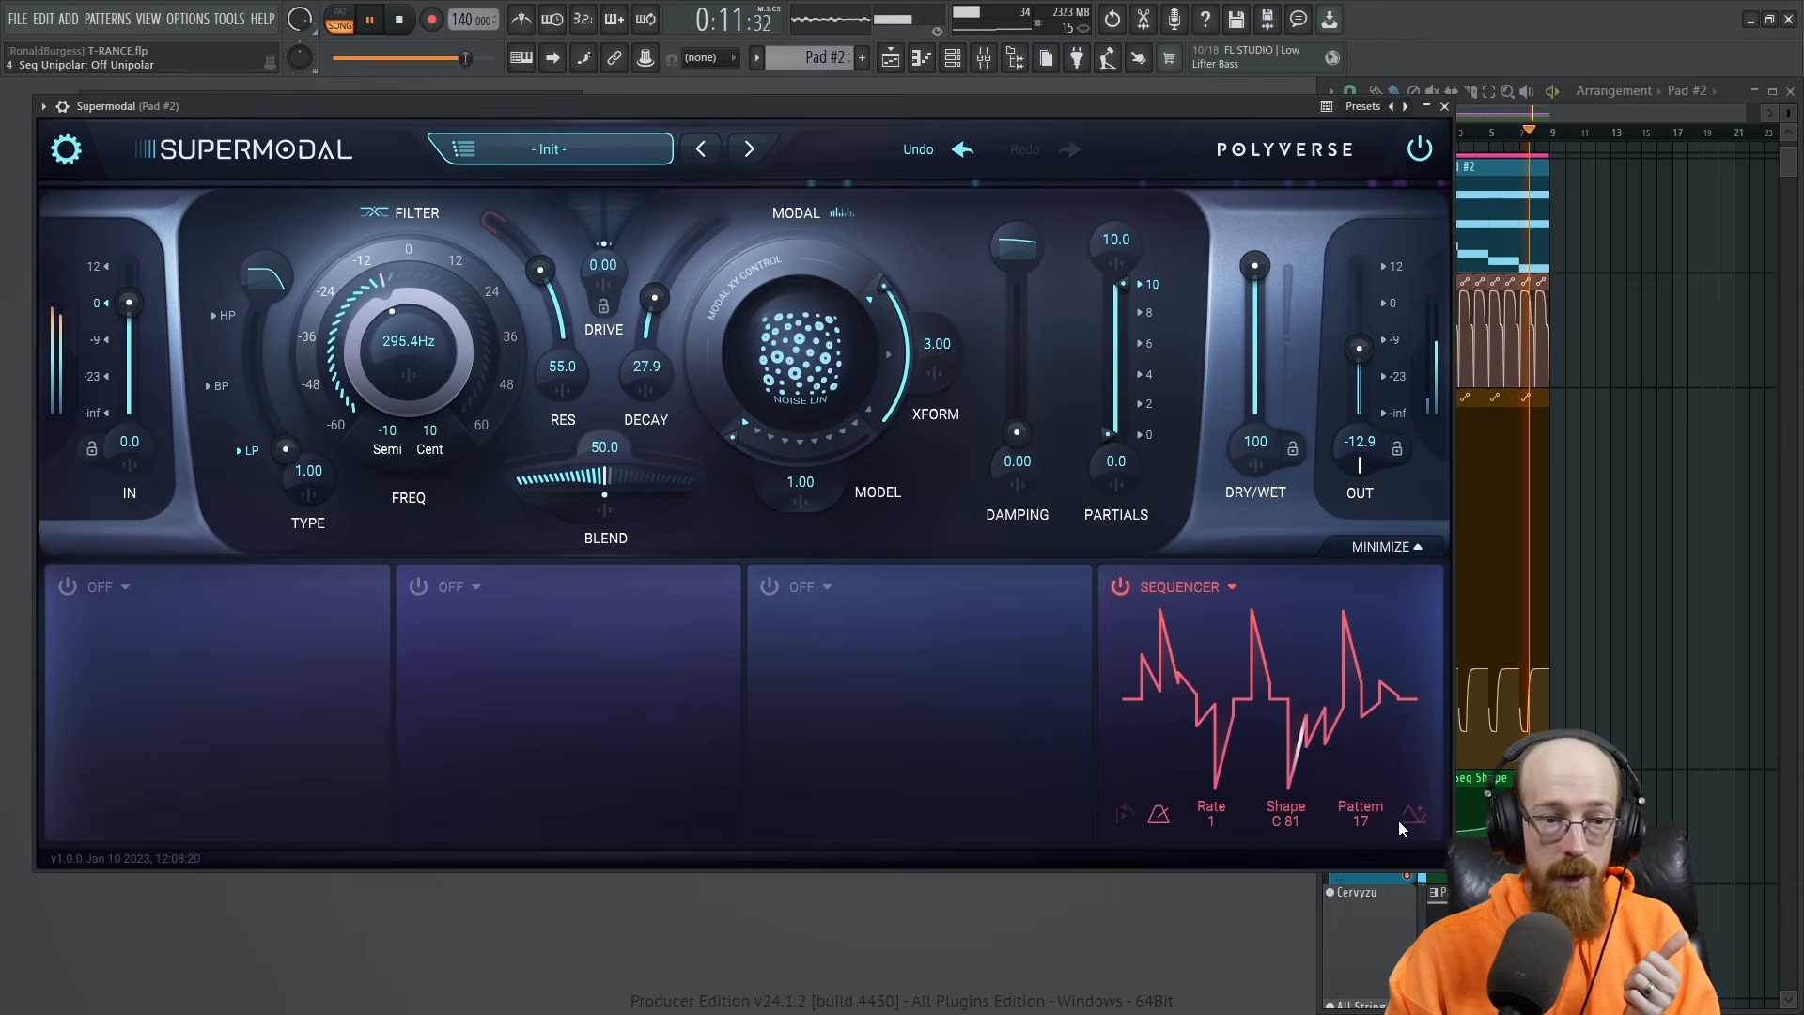
mouse_move(1353, 780)
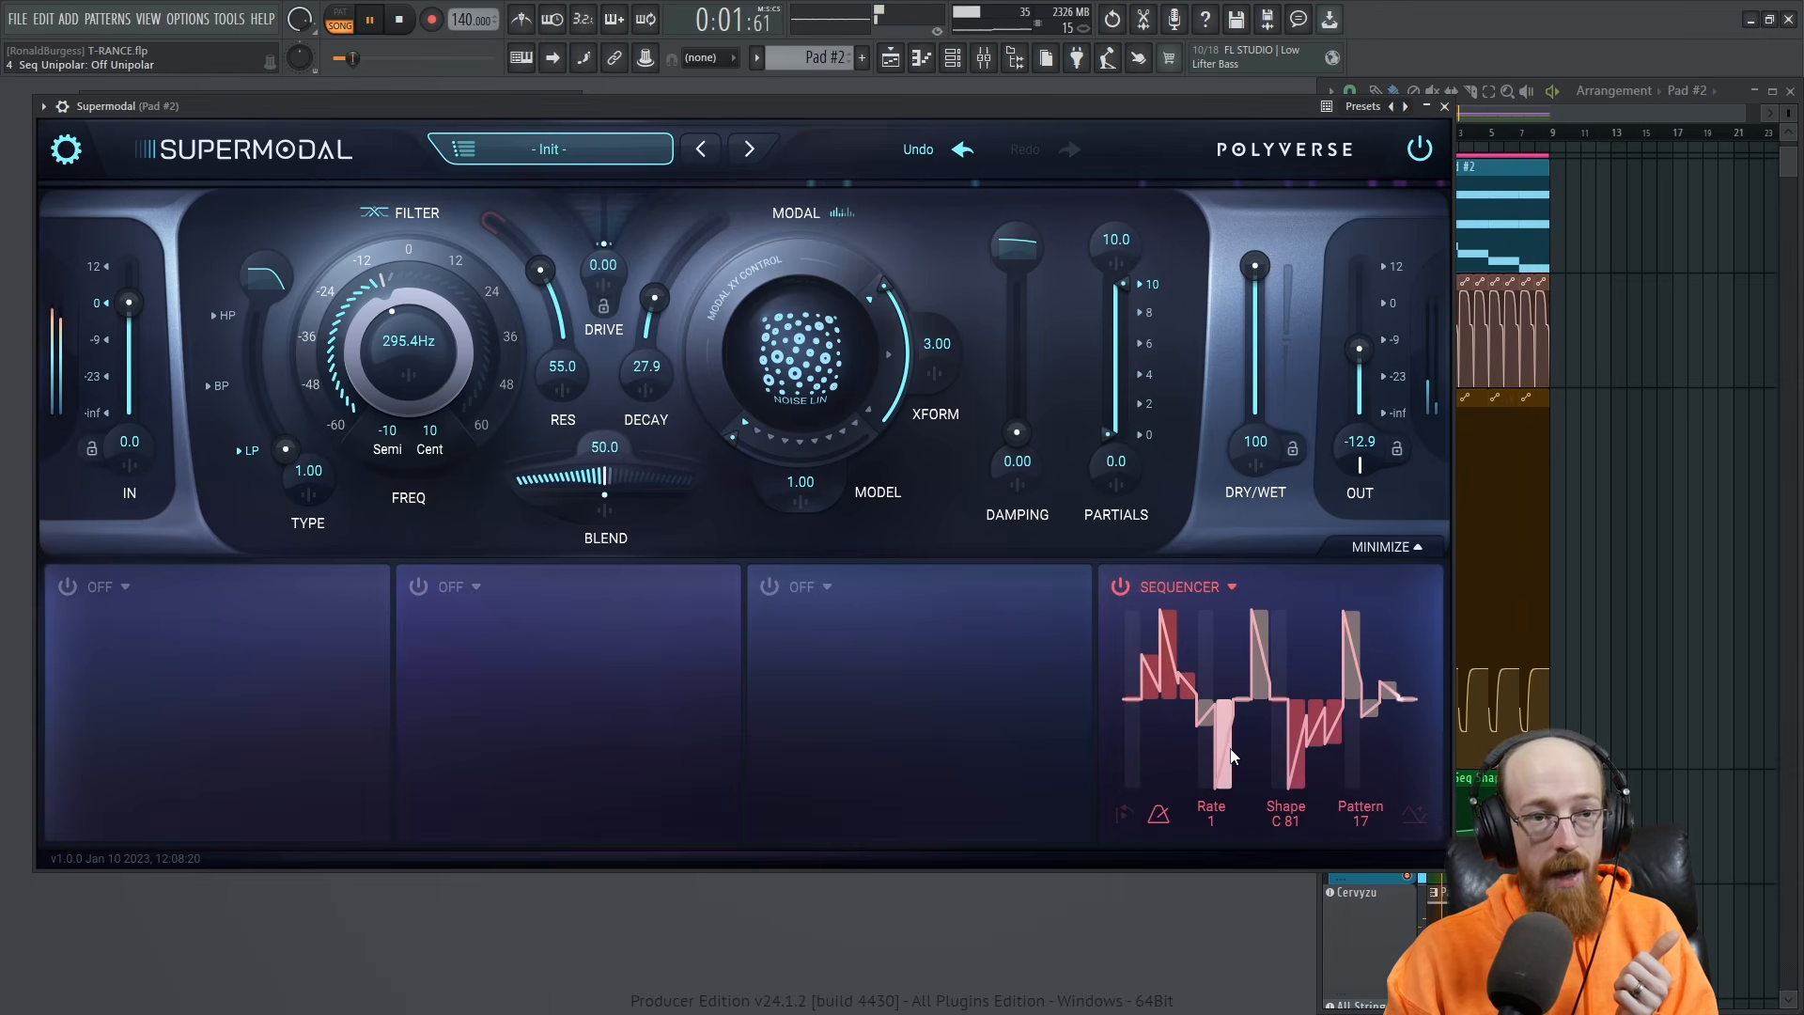
left_click(1361, 465)
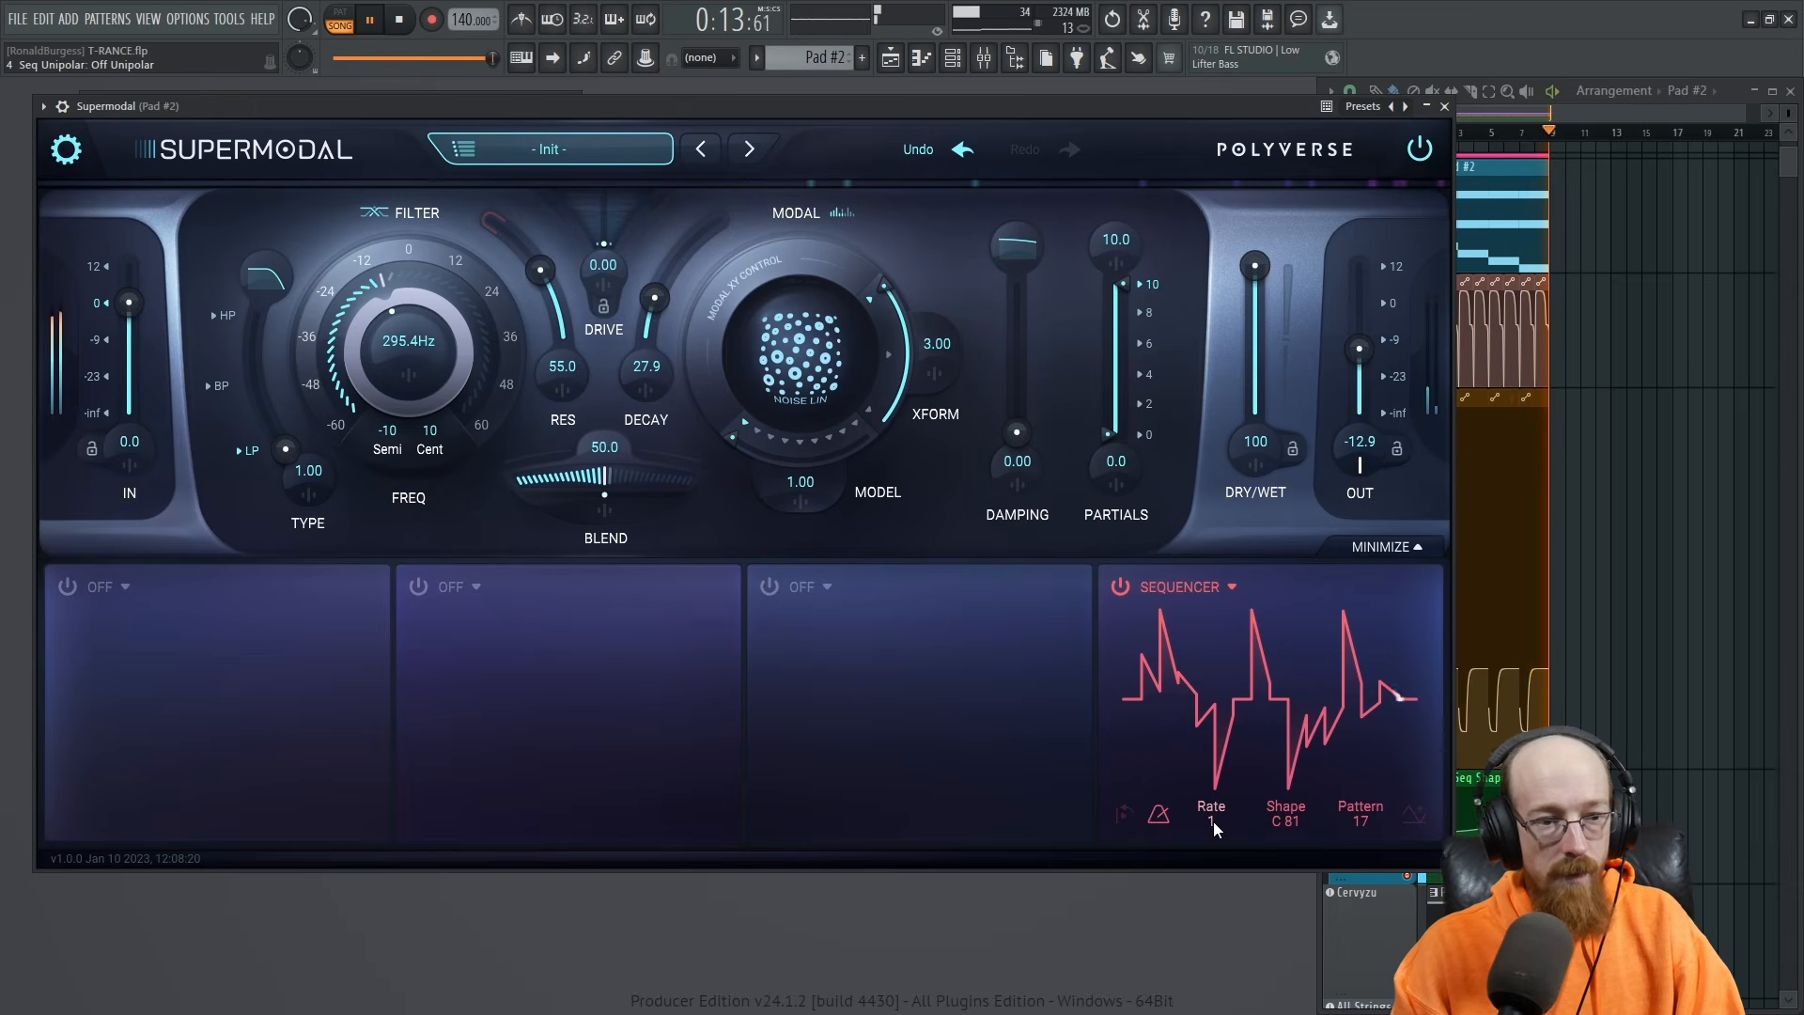
mouse_move(1143, 670)
left_mouse_down()
mouse_move(1148, 615)
mouse_move(1191, 737)
mouse_move(1212, 727)
mouse_move(1210, 782)
mouse_move(1289, 724)
mouse_move(1332, 780)
left_mouse_up()
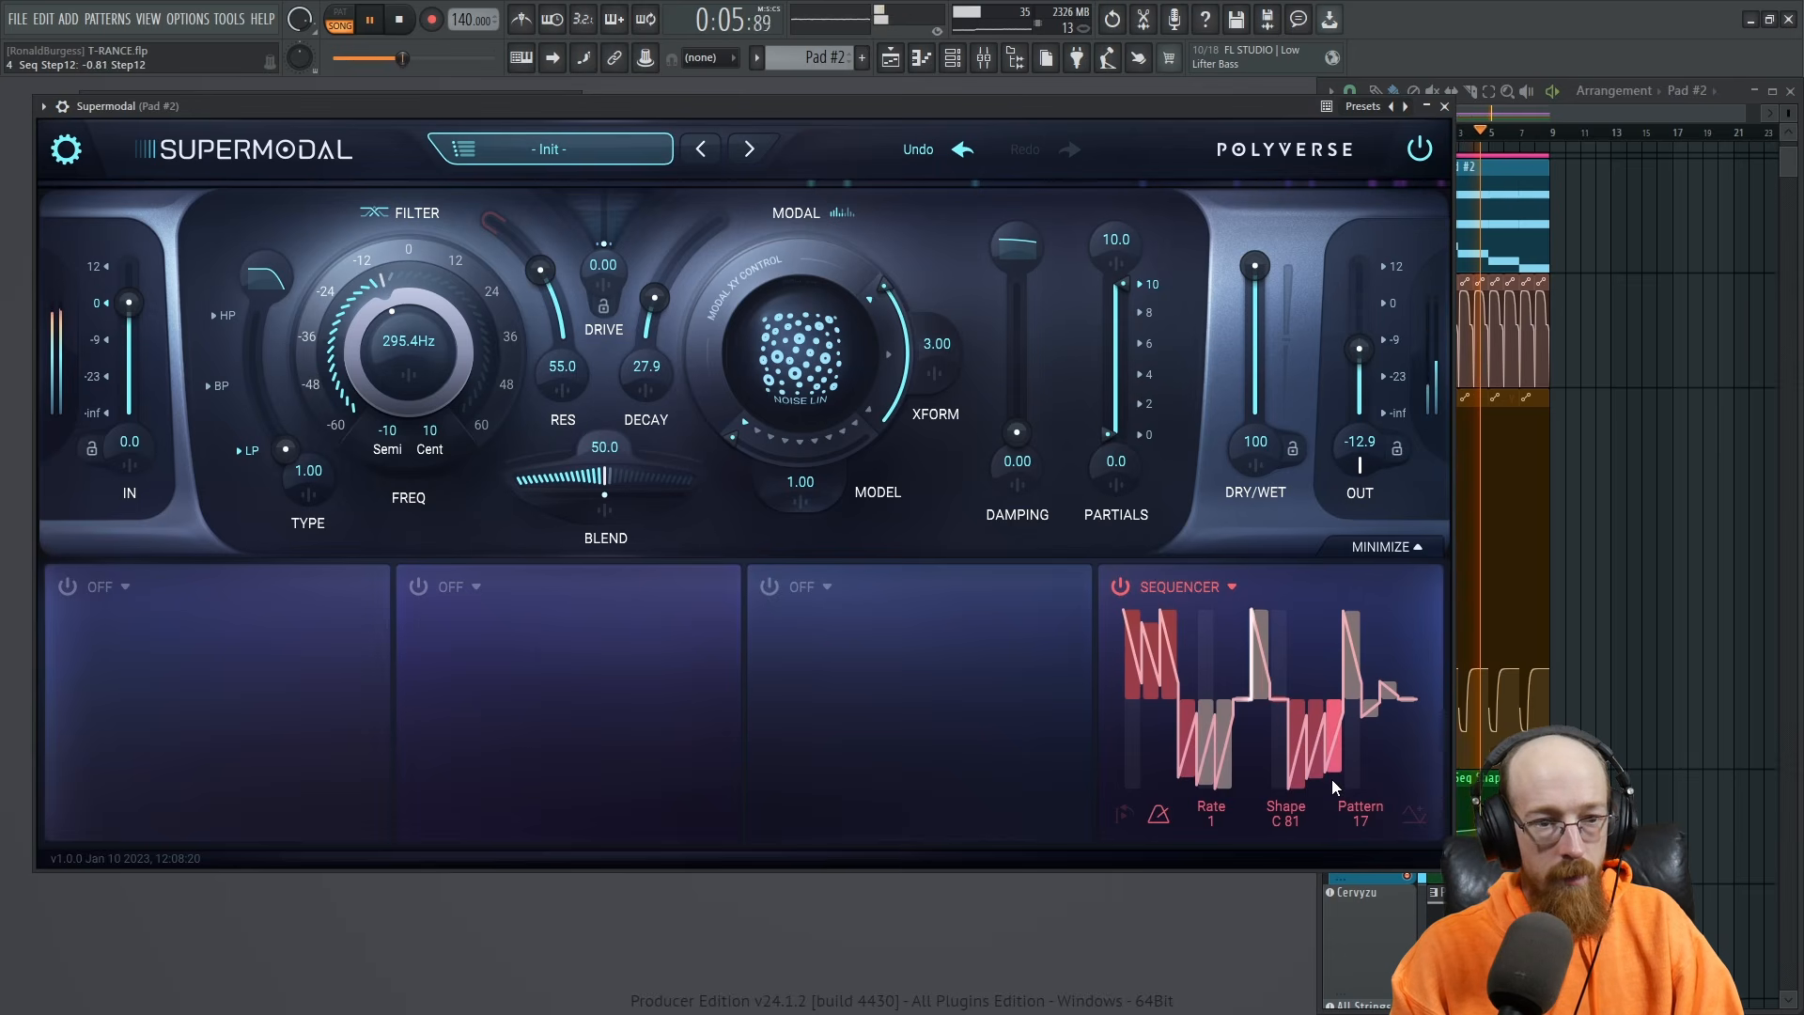
left_click(1233, 586)
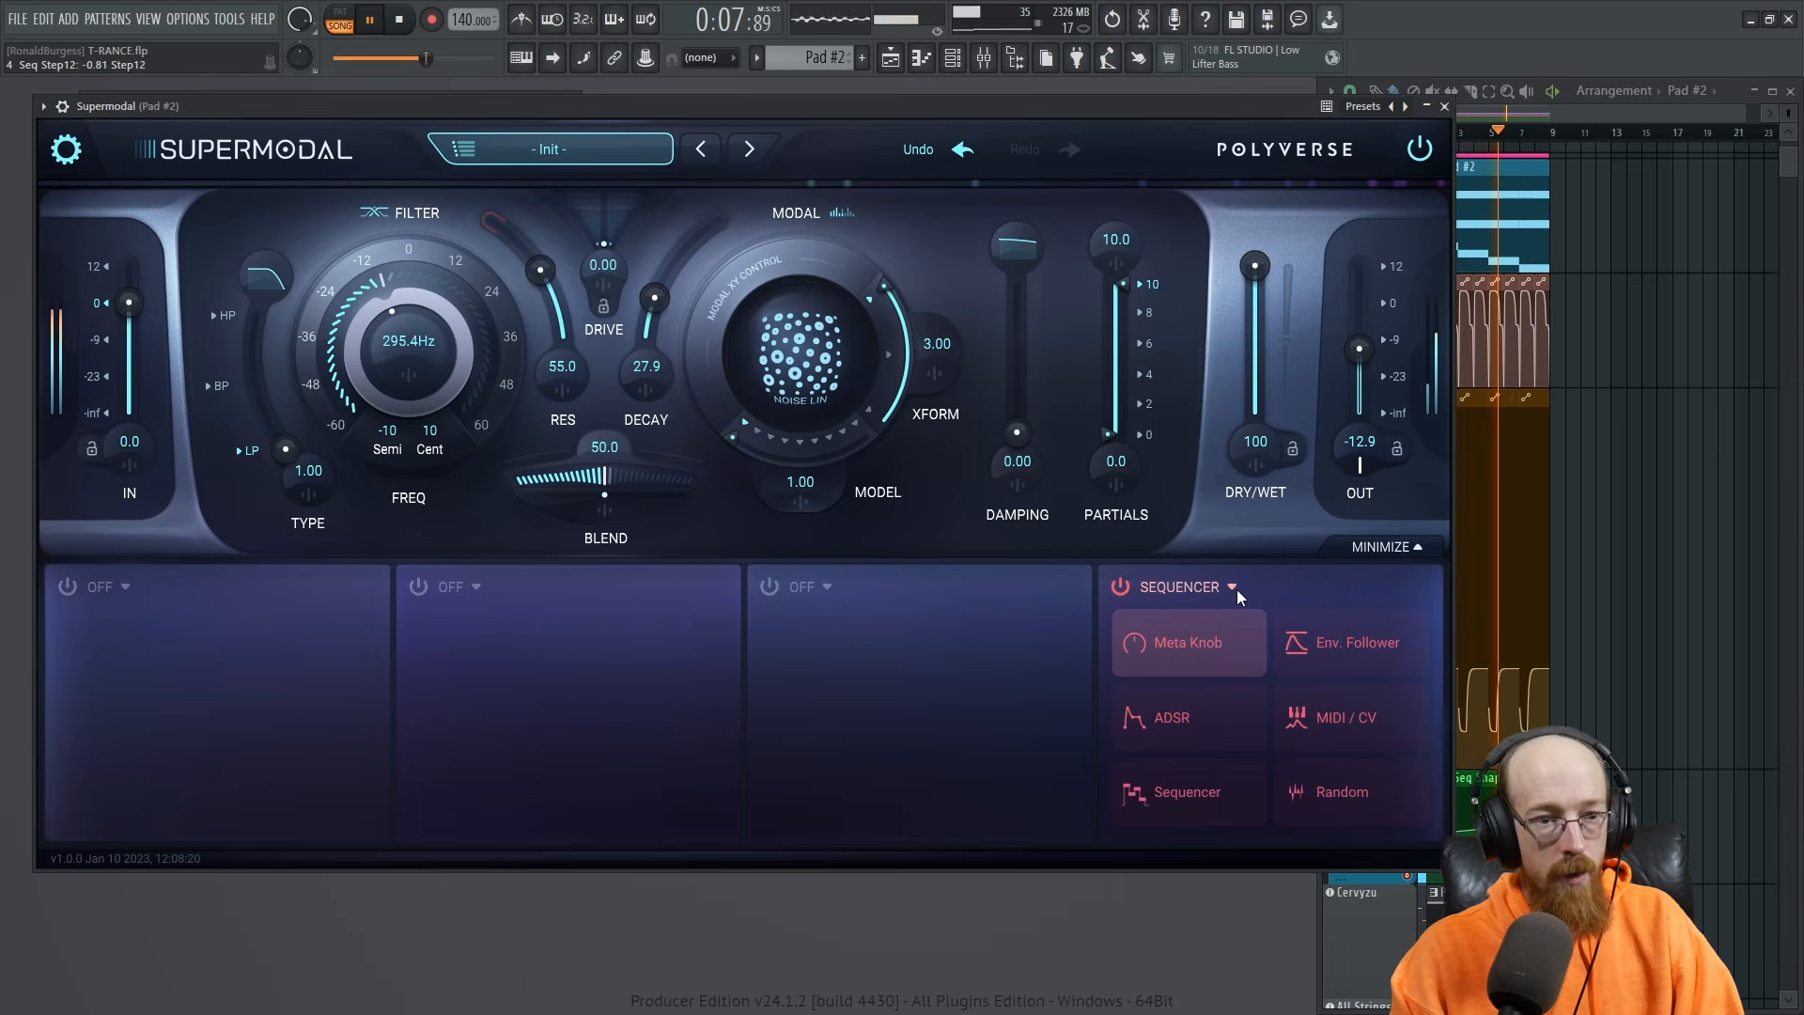
left_click(1236, 589)
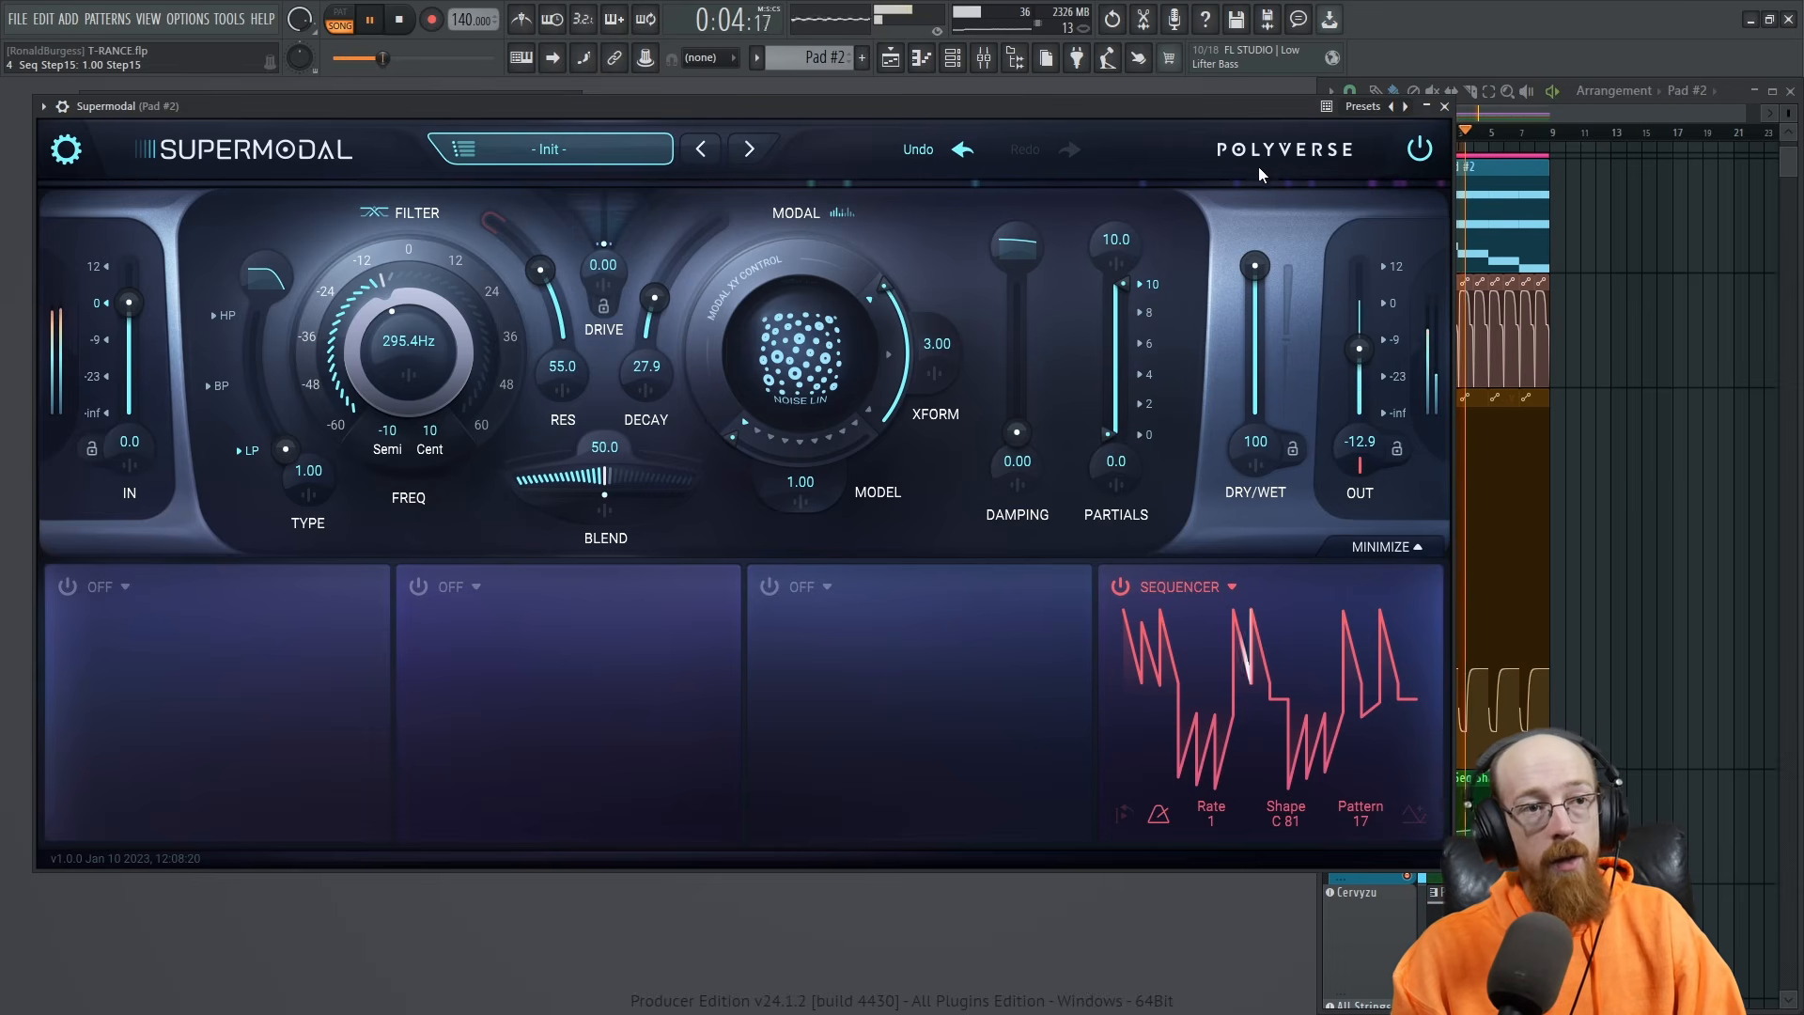
Stop playback and set the output level to -10.8, the decay to 63.4 and the filter frequency to 52.62 Hz.
key("space")
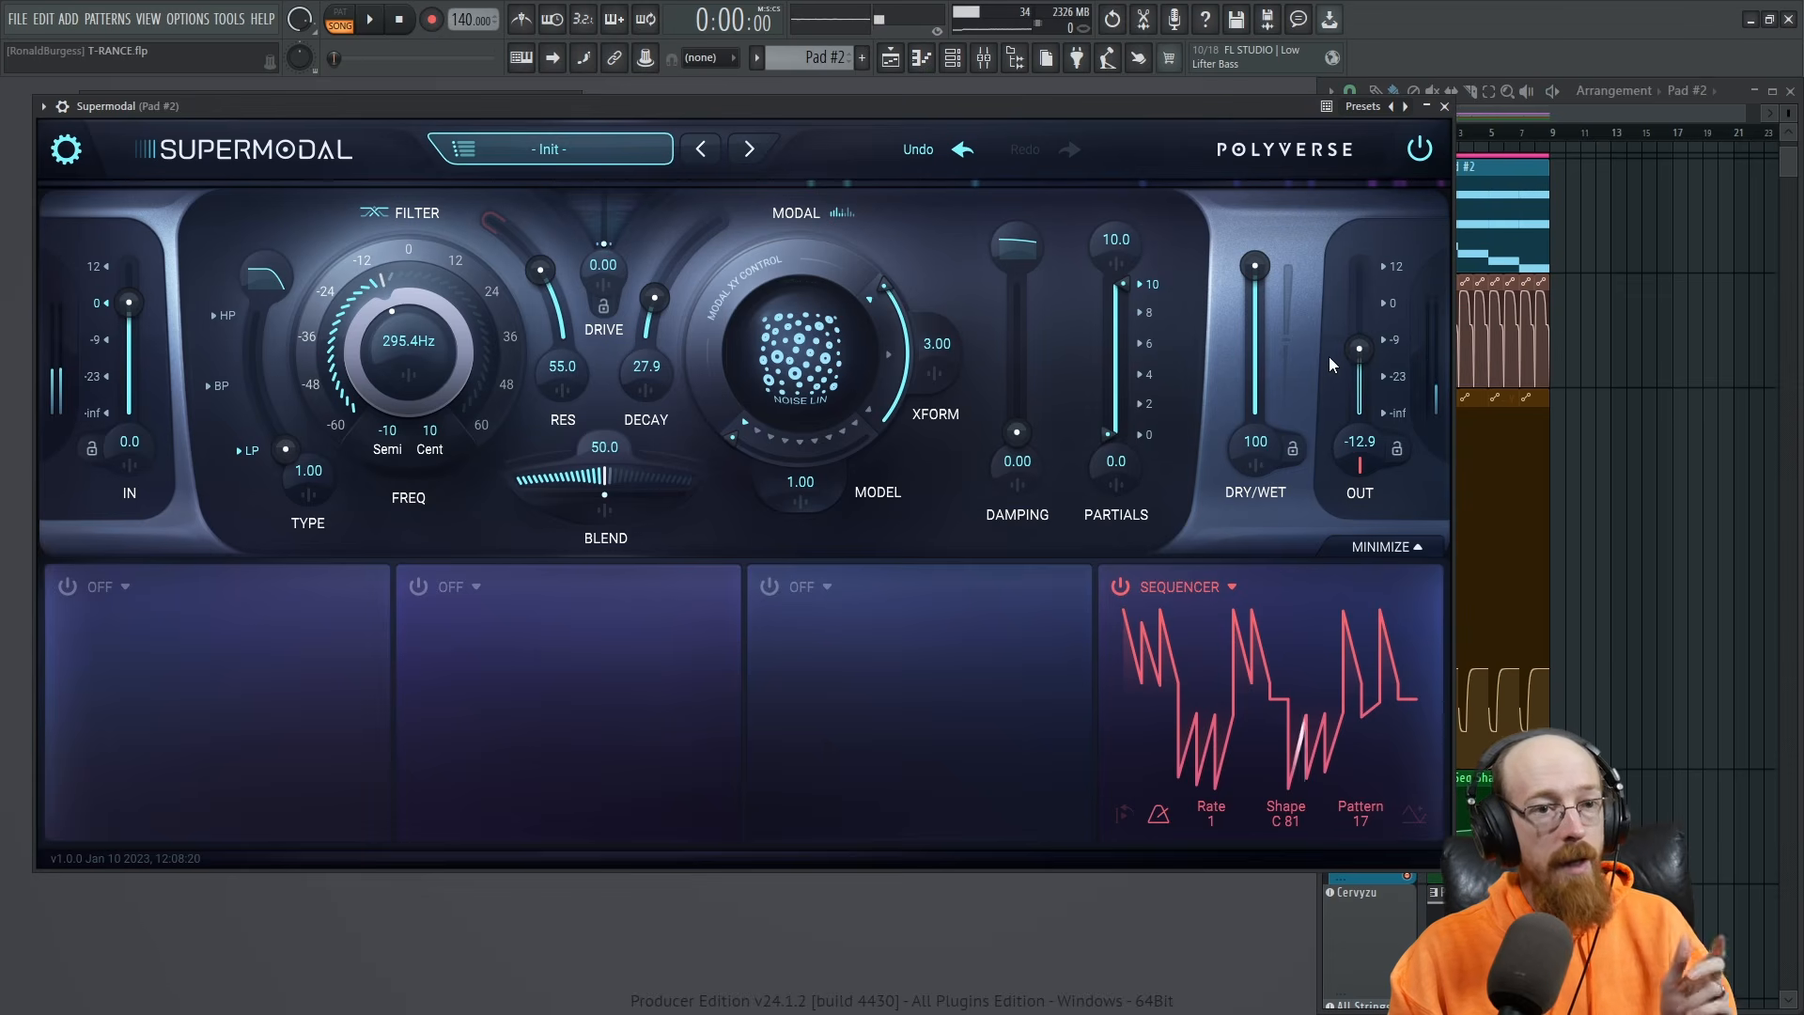
left_click_drag(1365, 354, 1363, 340)
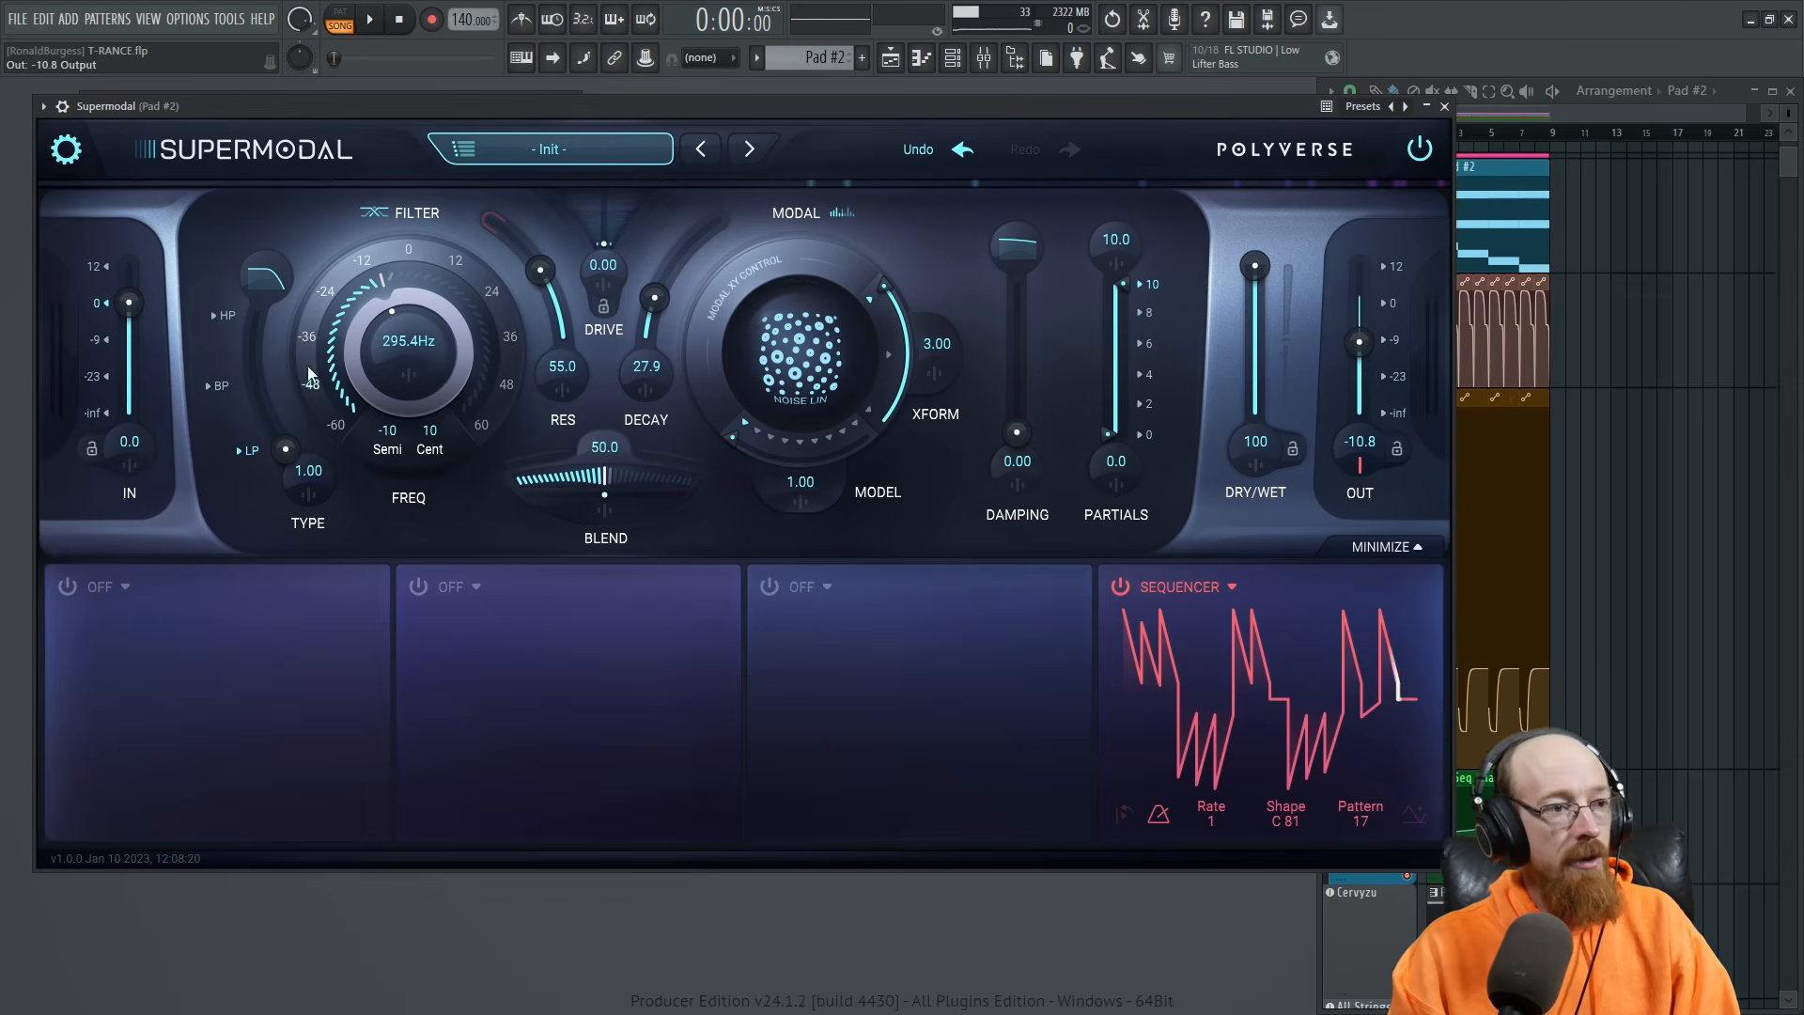
left_click(126, 587)
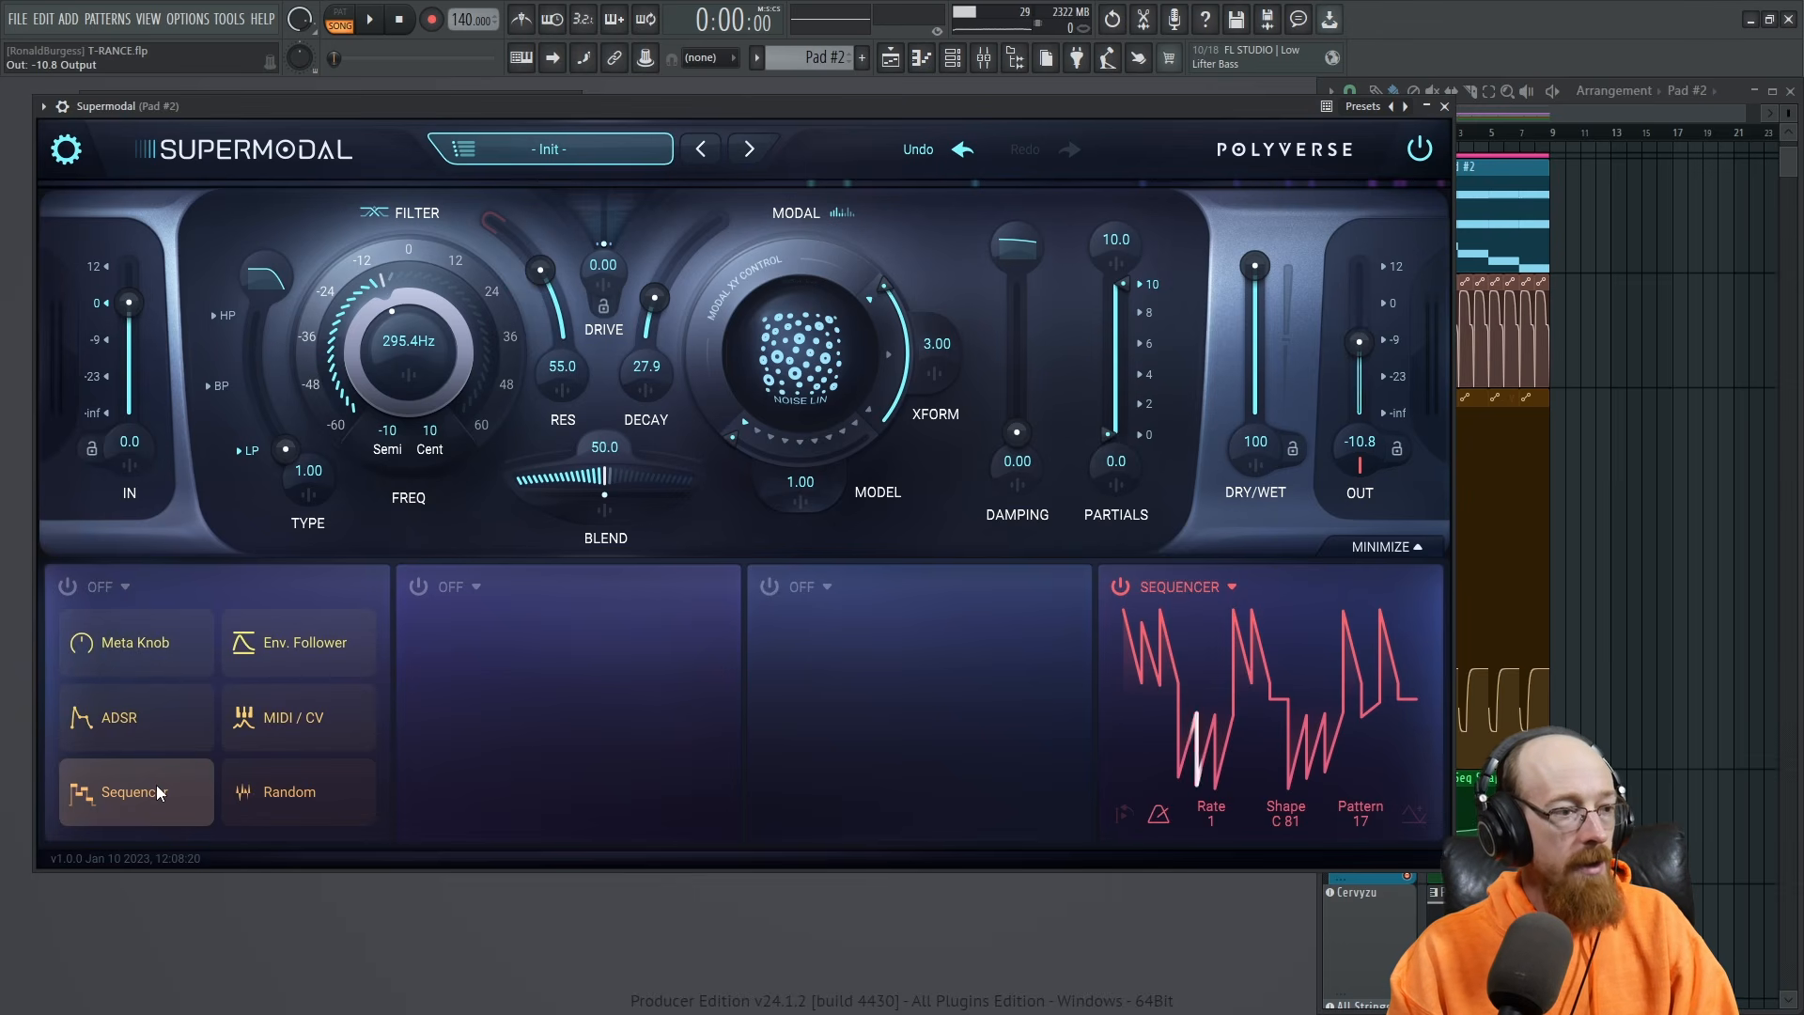
left_click(368, 543)
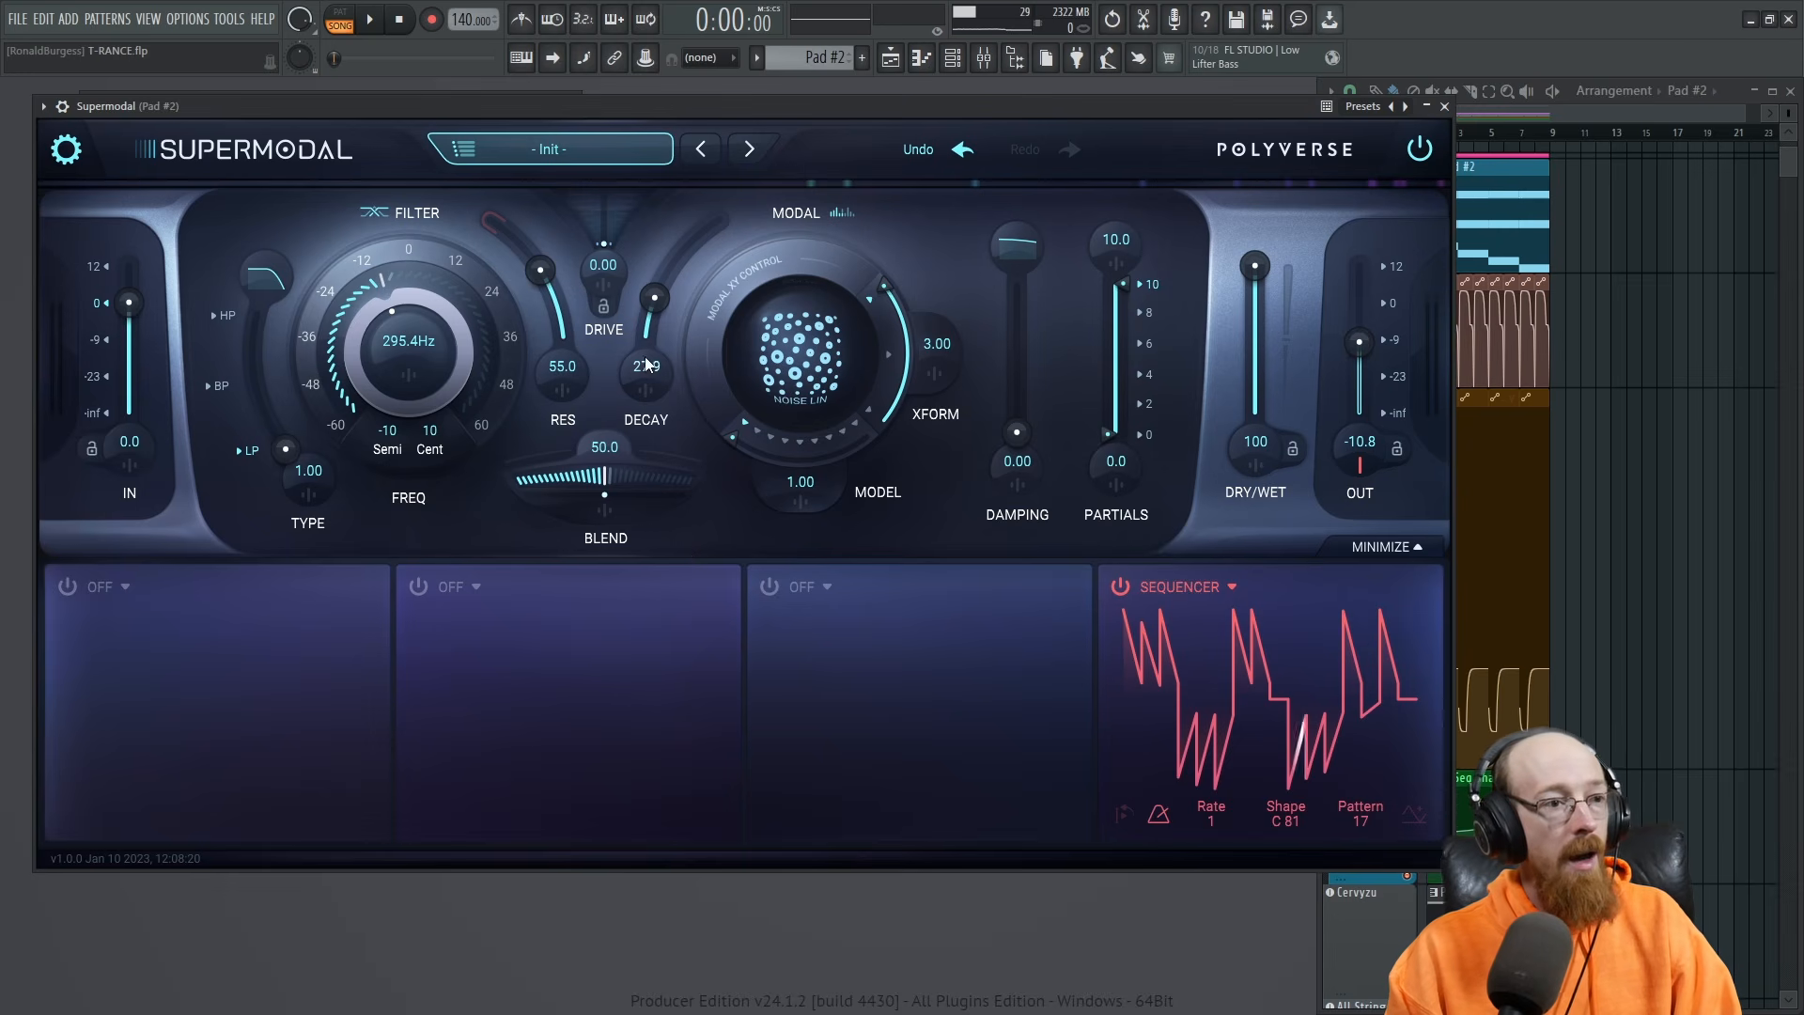
left_click_drag(655, 301, 771, 191)
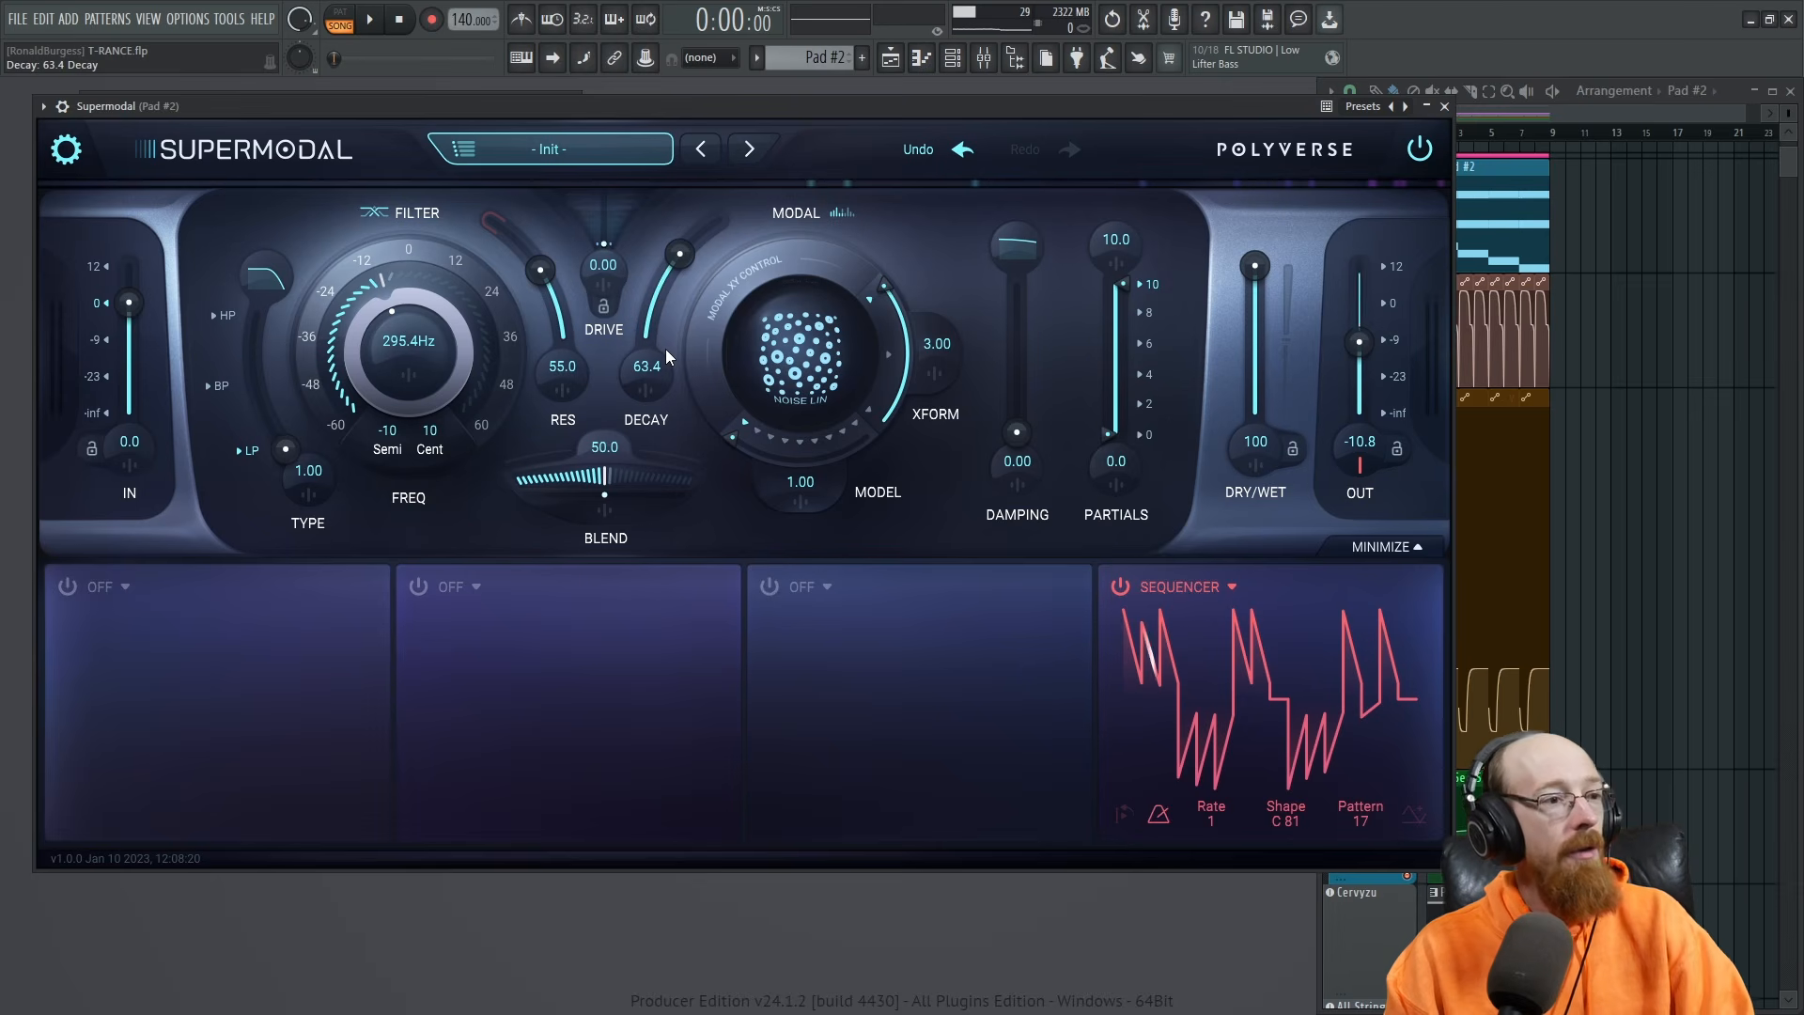
left_click_drag(389, 308, 380, 355)
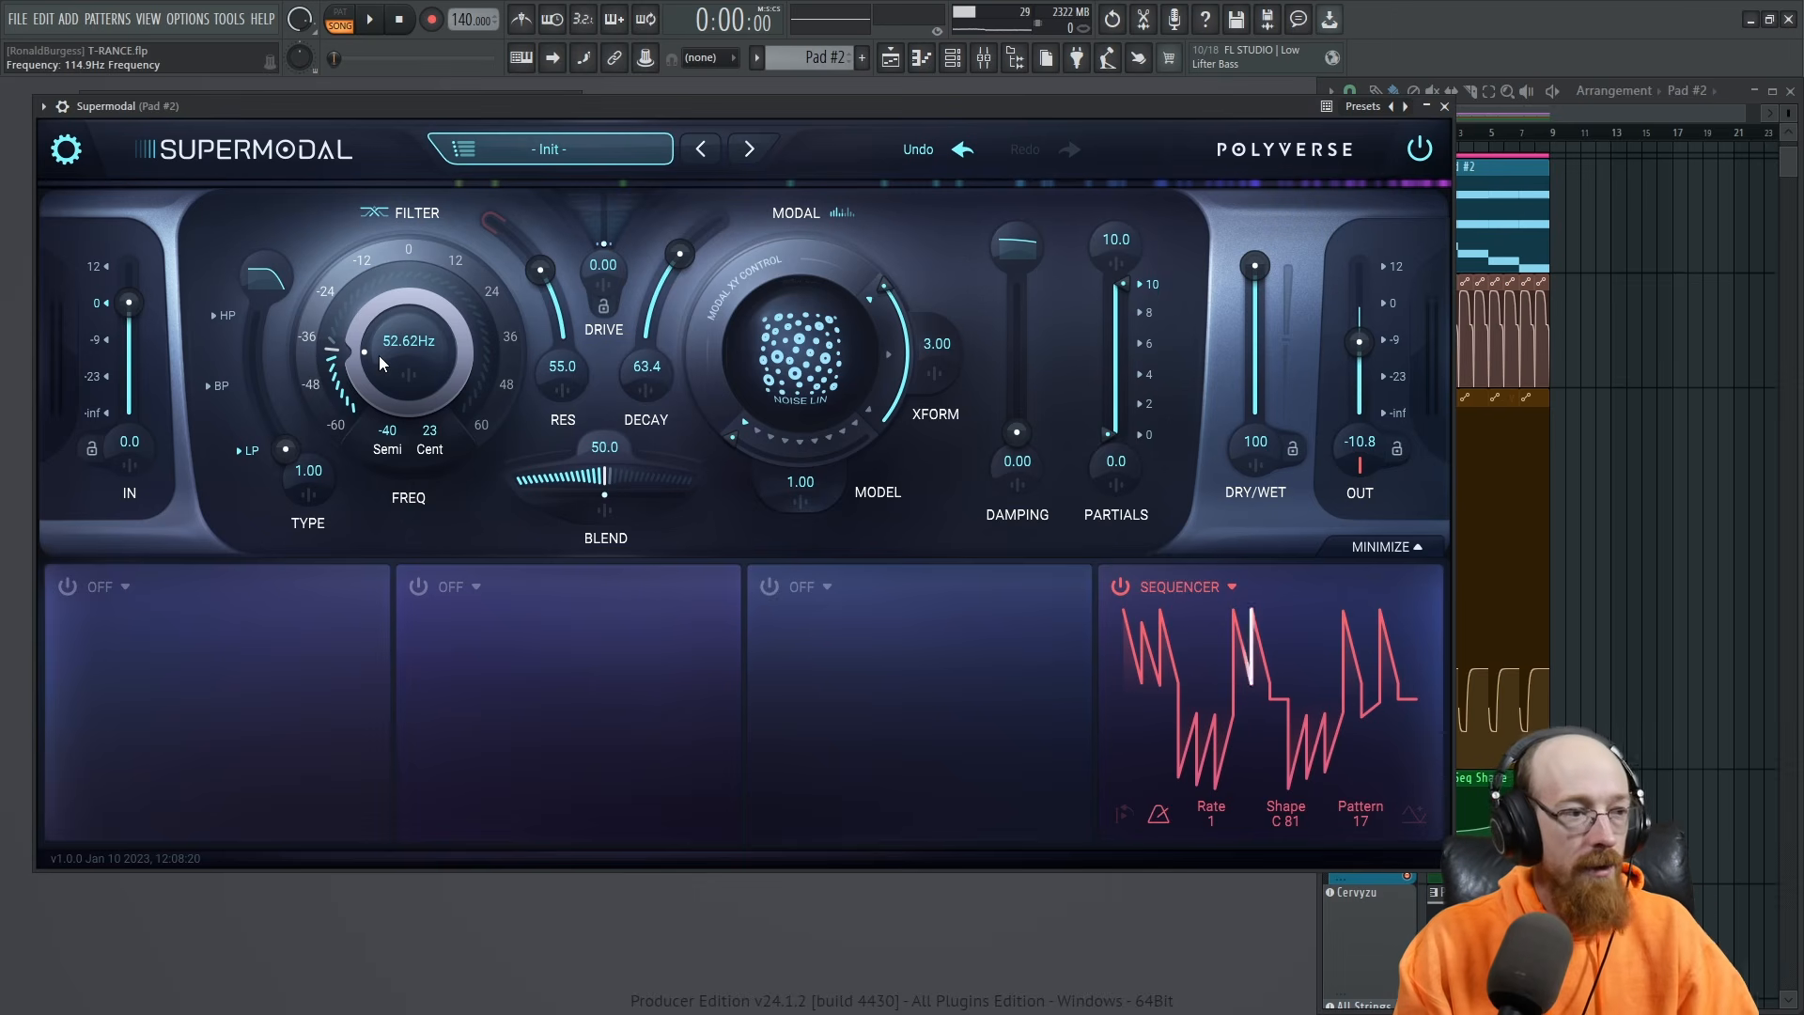
Add a sequencer in the first modulator slot with pattern 46 and shape D 19.
left_click(122, 588)
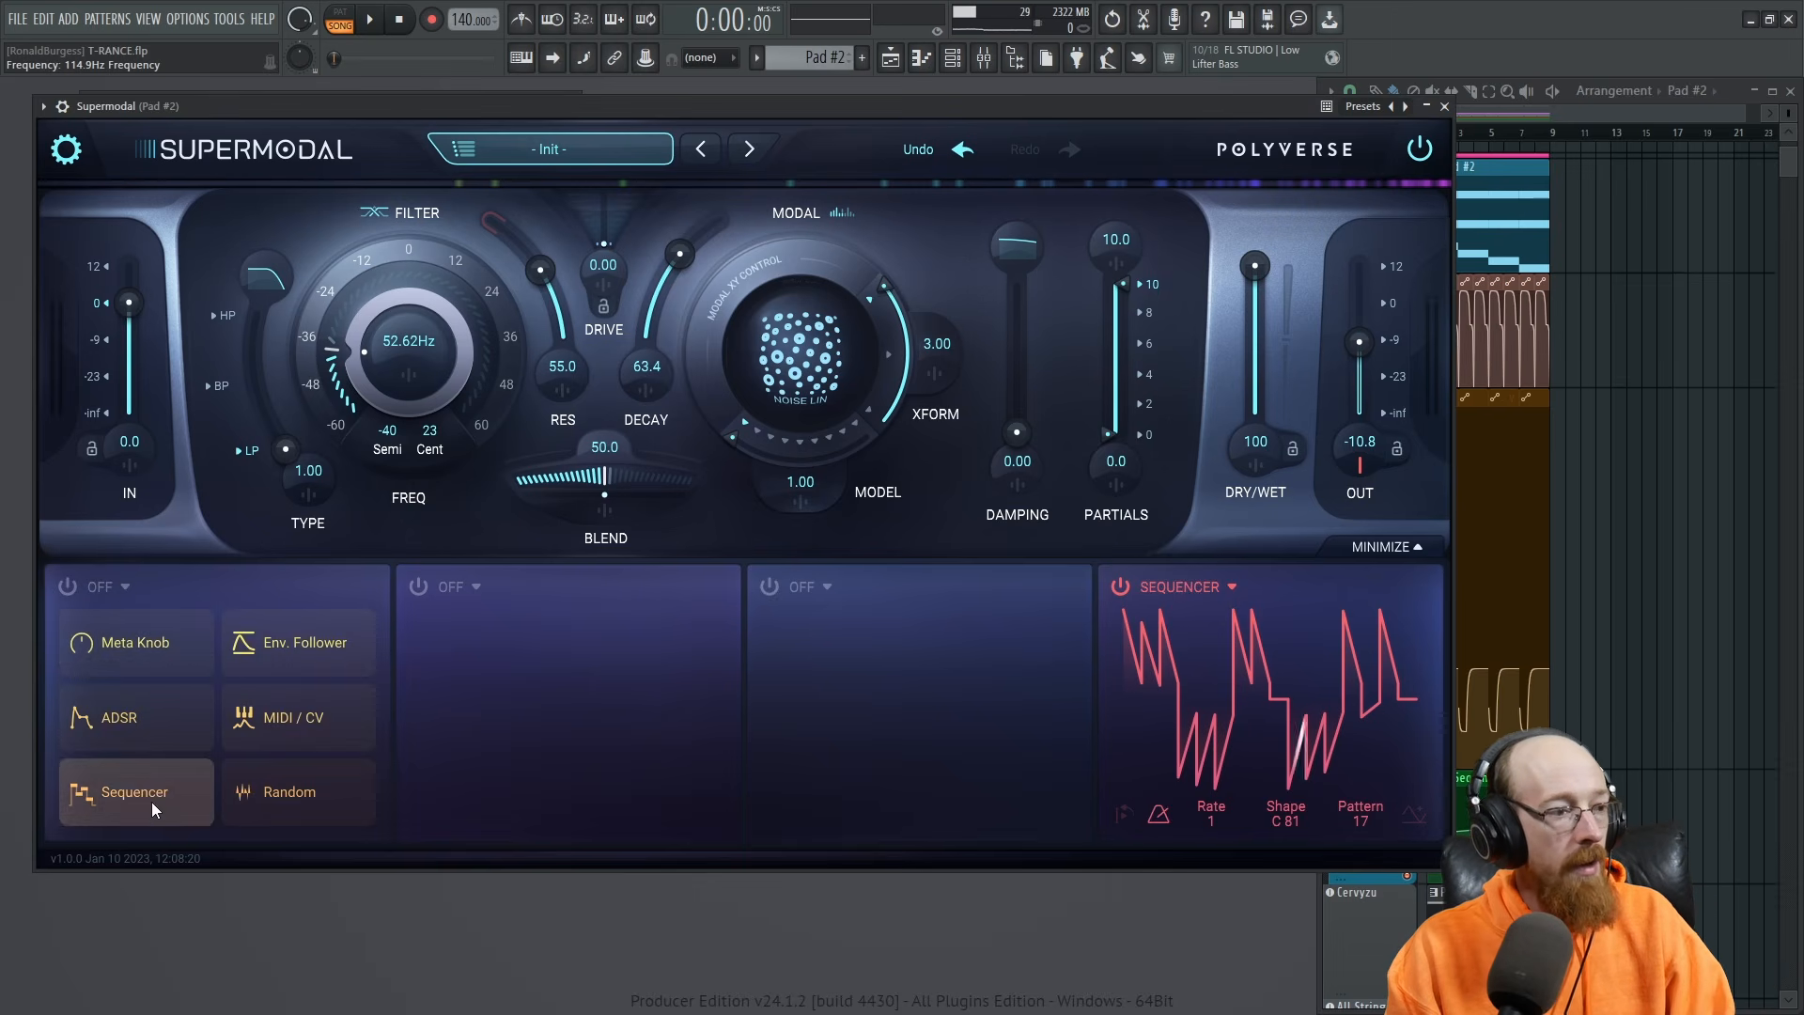
left_click(122, 792)
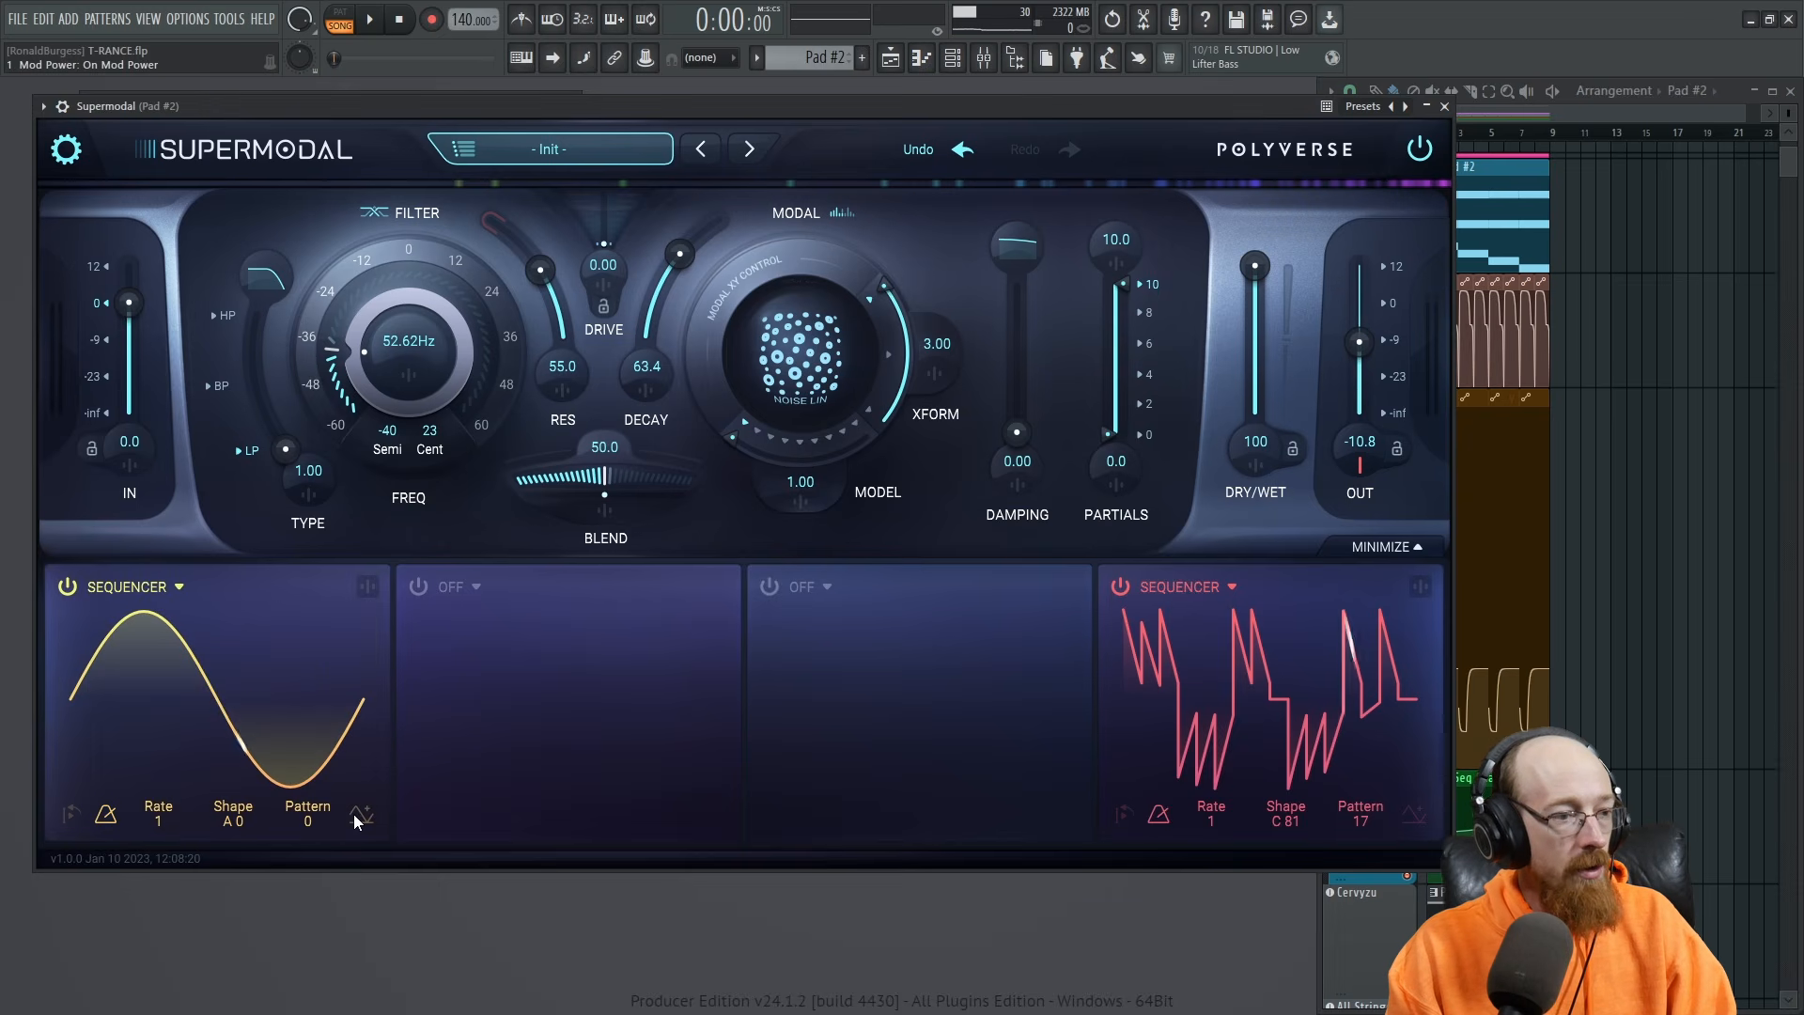
mouse_move(313, 828)
left_mouse_down()
mouse_move(298, 794)
mouse_move(316, 686)
left_mouse_up()
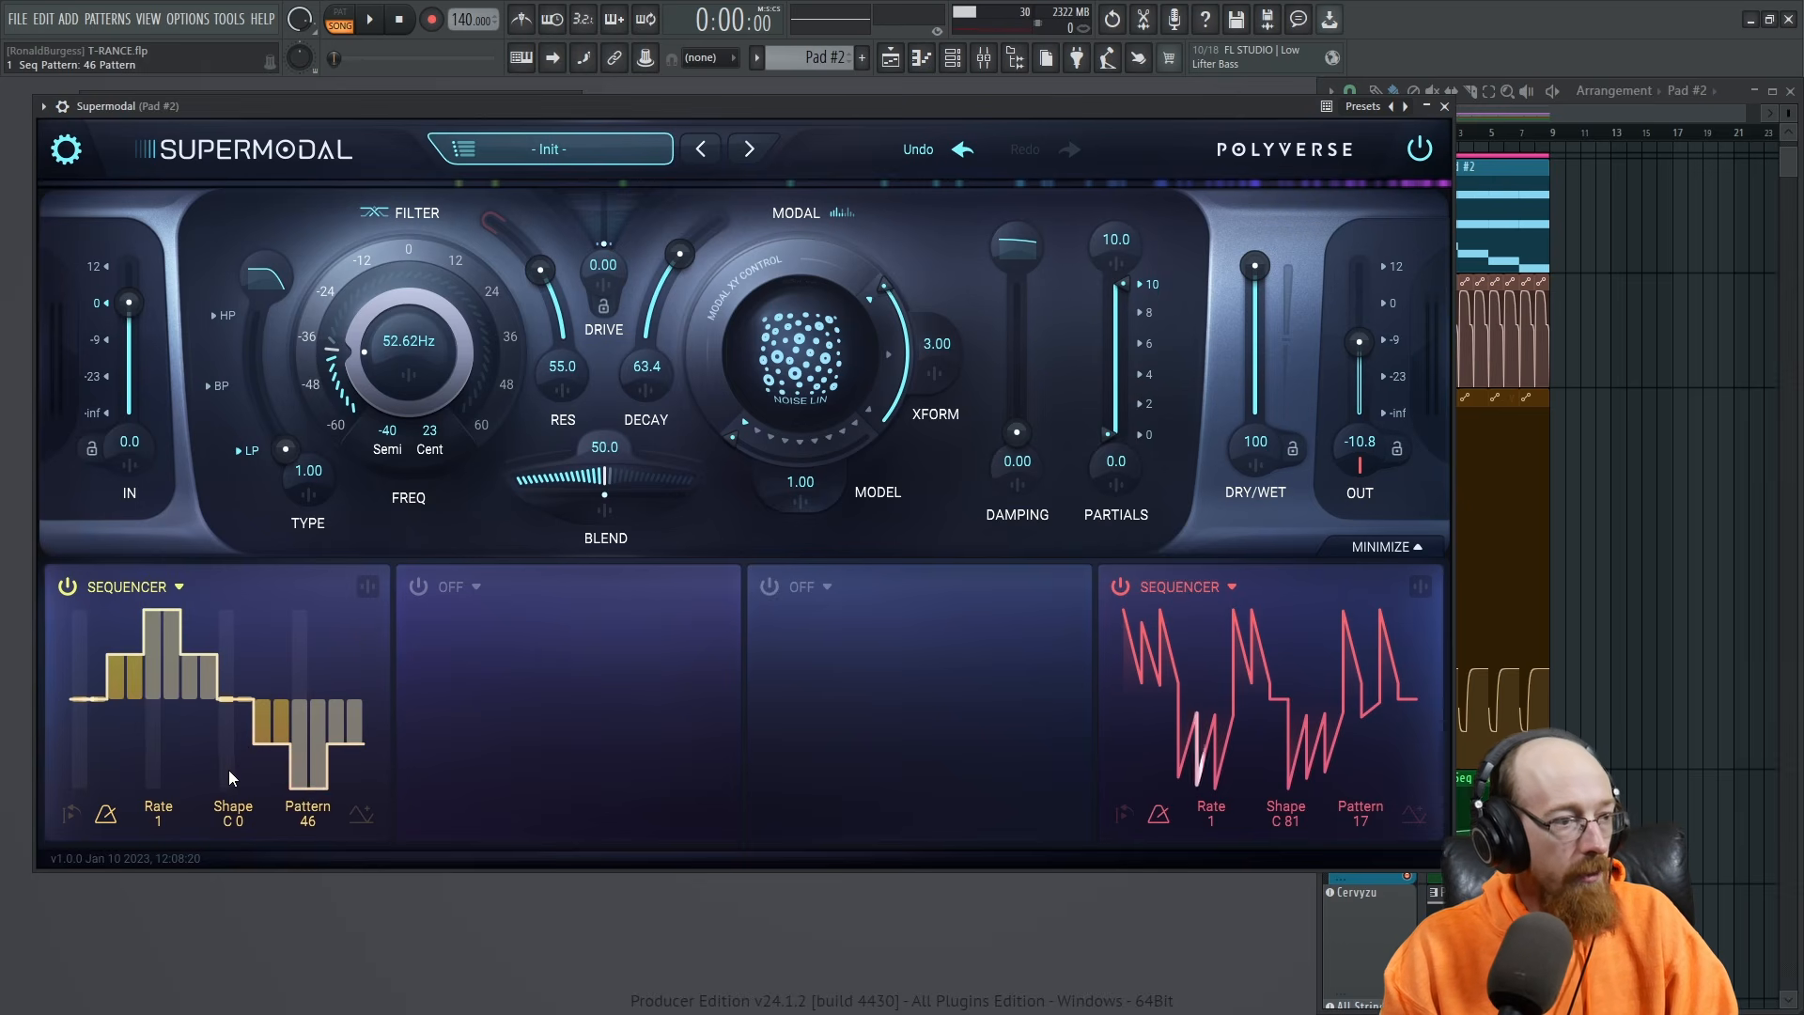
left_click_drag(257, 831, 239, 731)
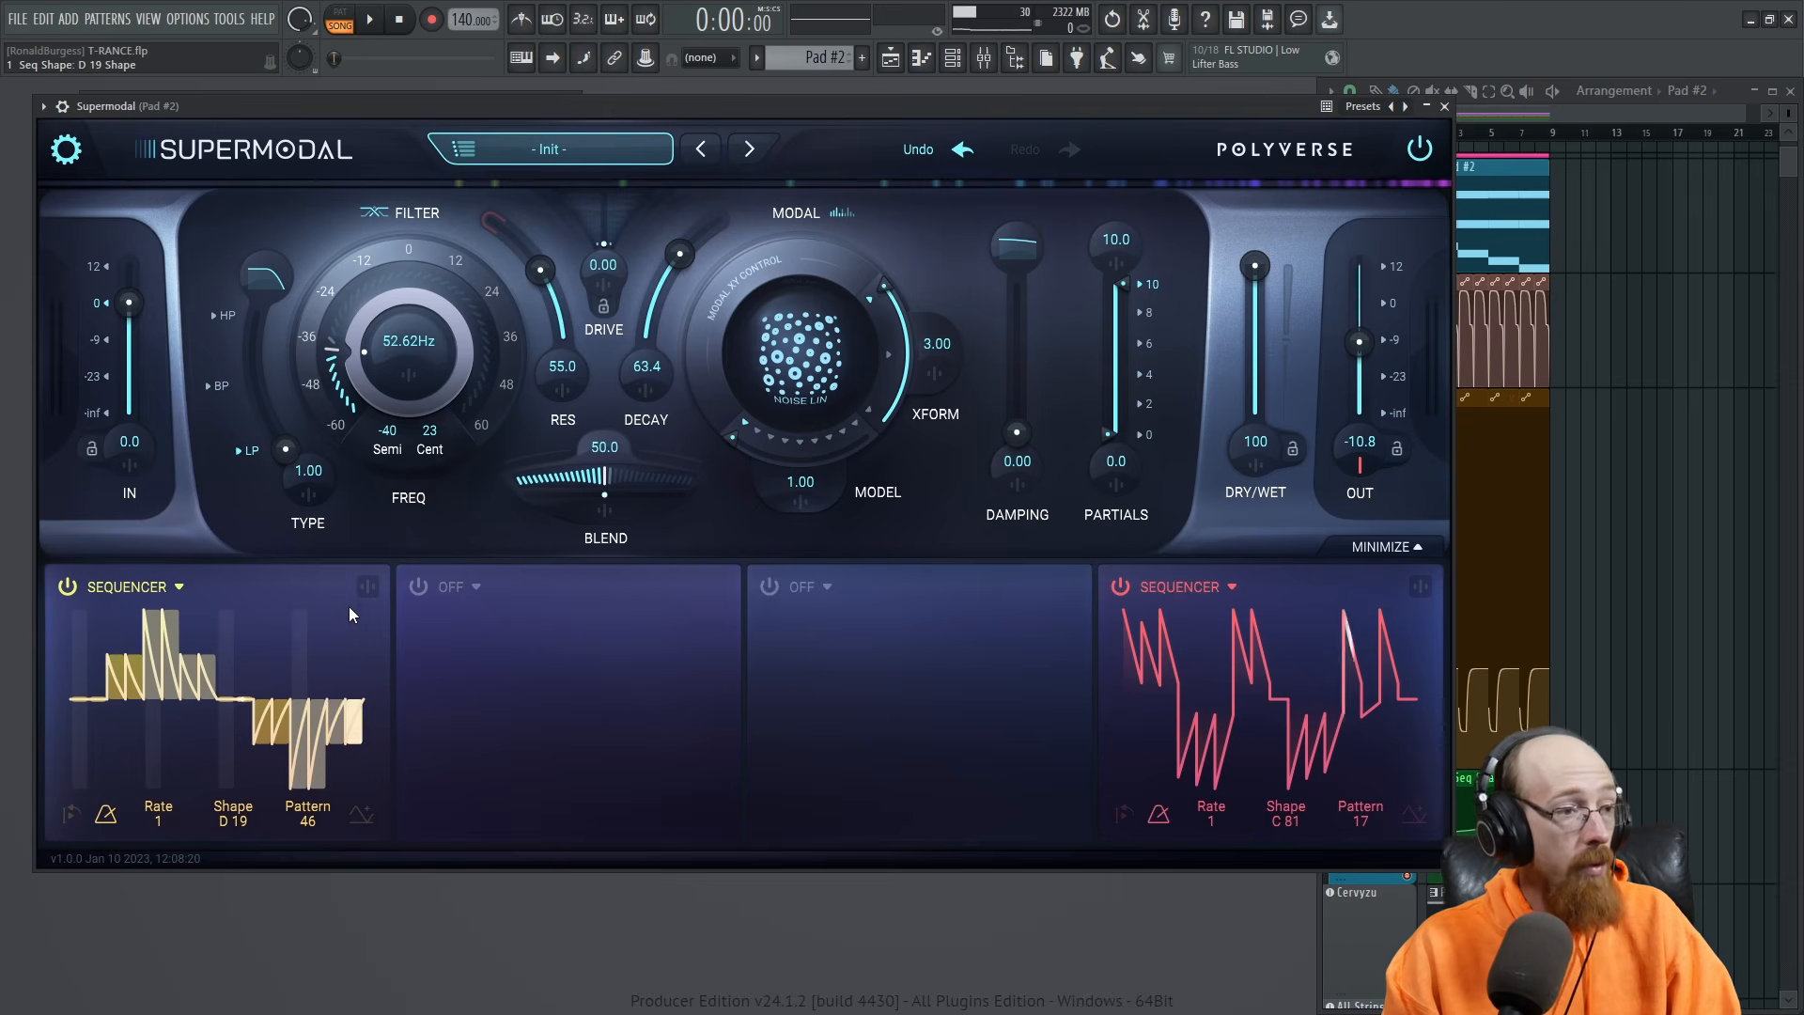
Modulate the filter frequency from the first sequencer at an amount of 67.5.
left_click(407, 376)
left_click_drag(364, 568, 376, 523)
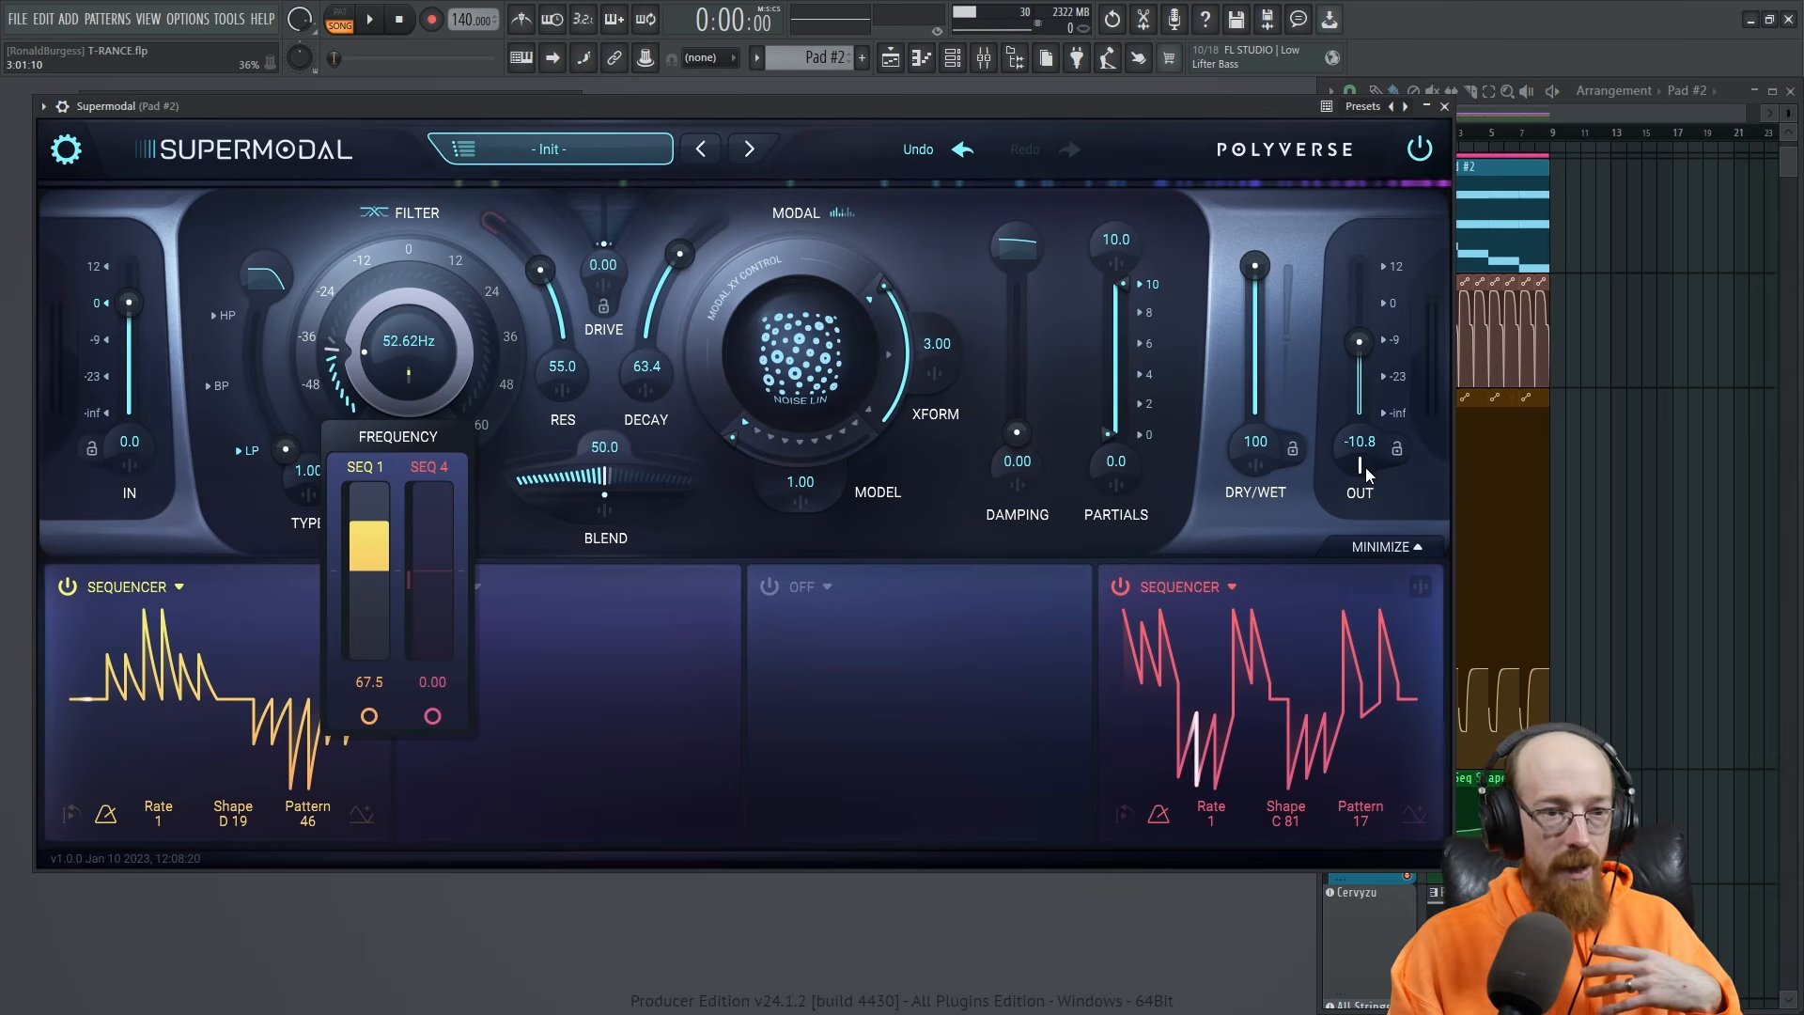
mouse_move(1302, 729)
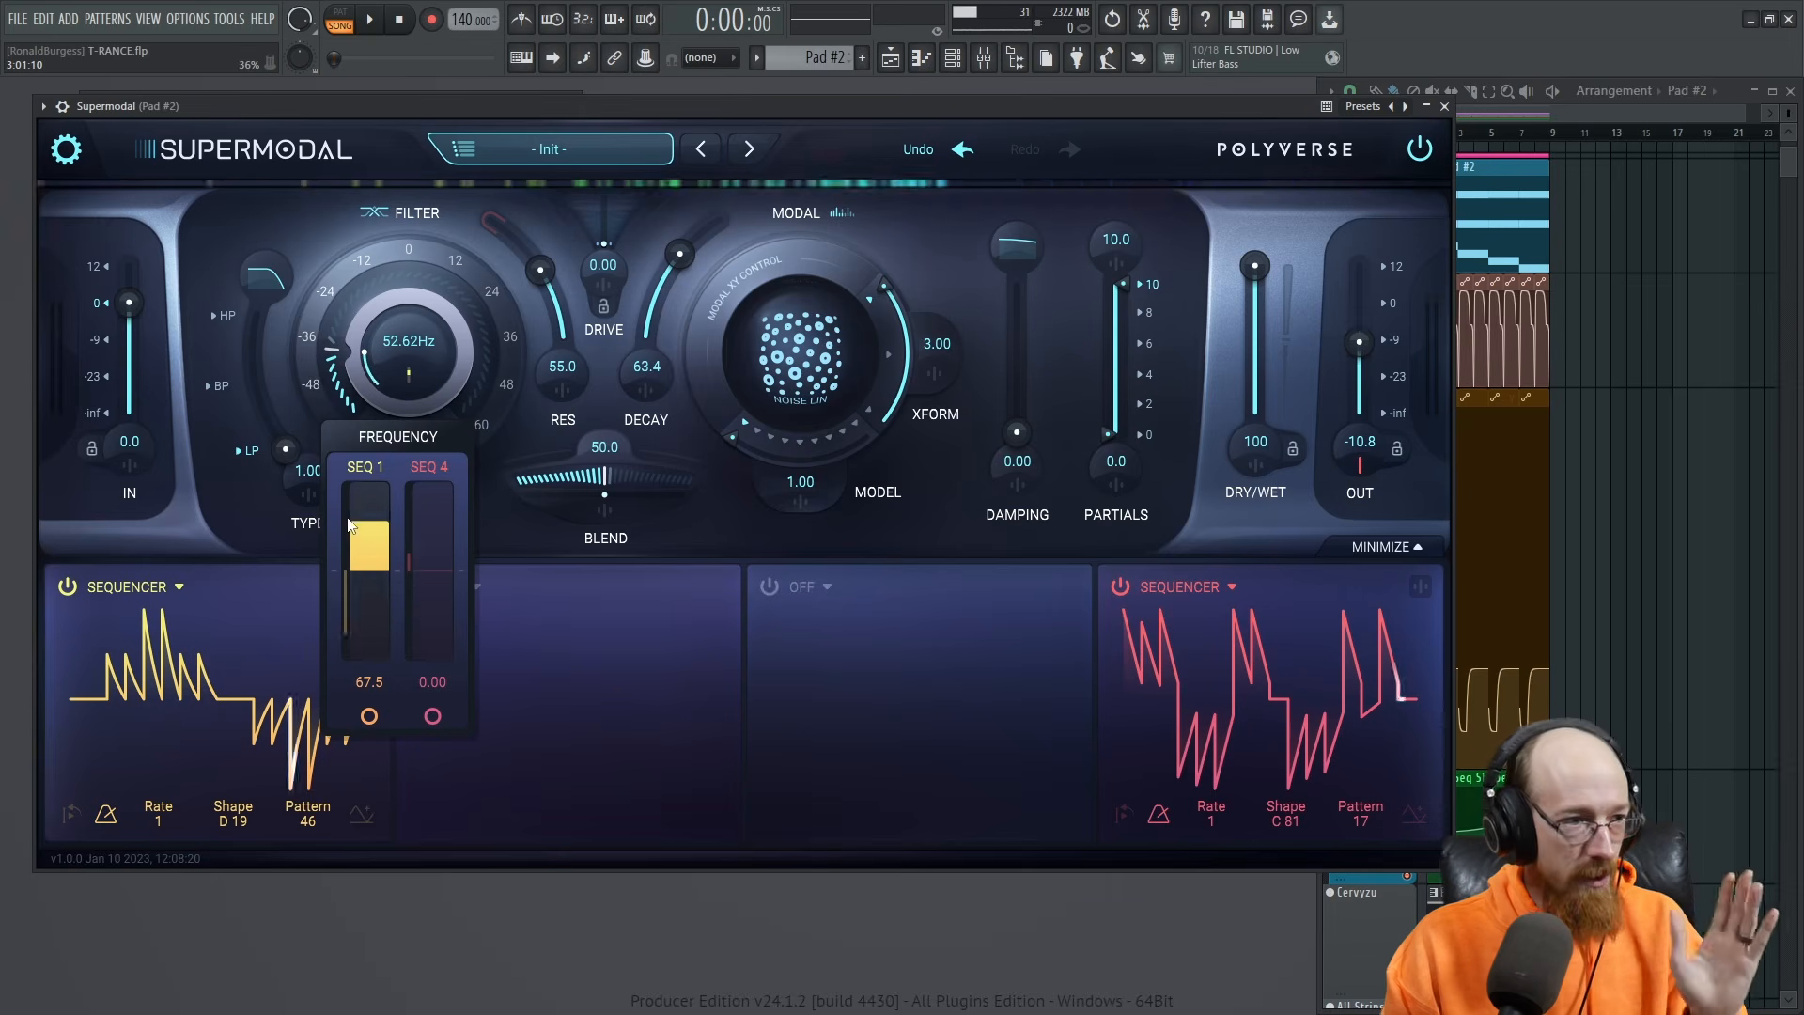
left_click_drag(363, 526, 363, 521)
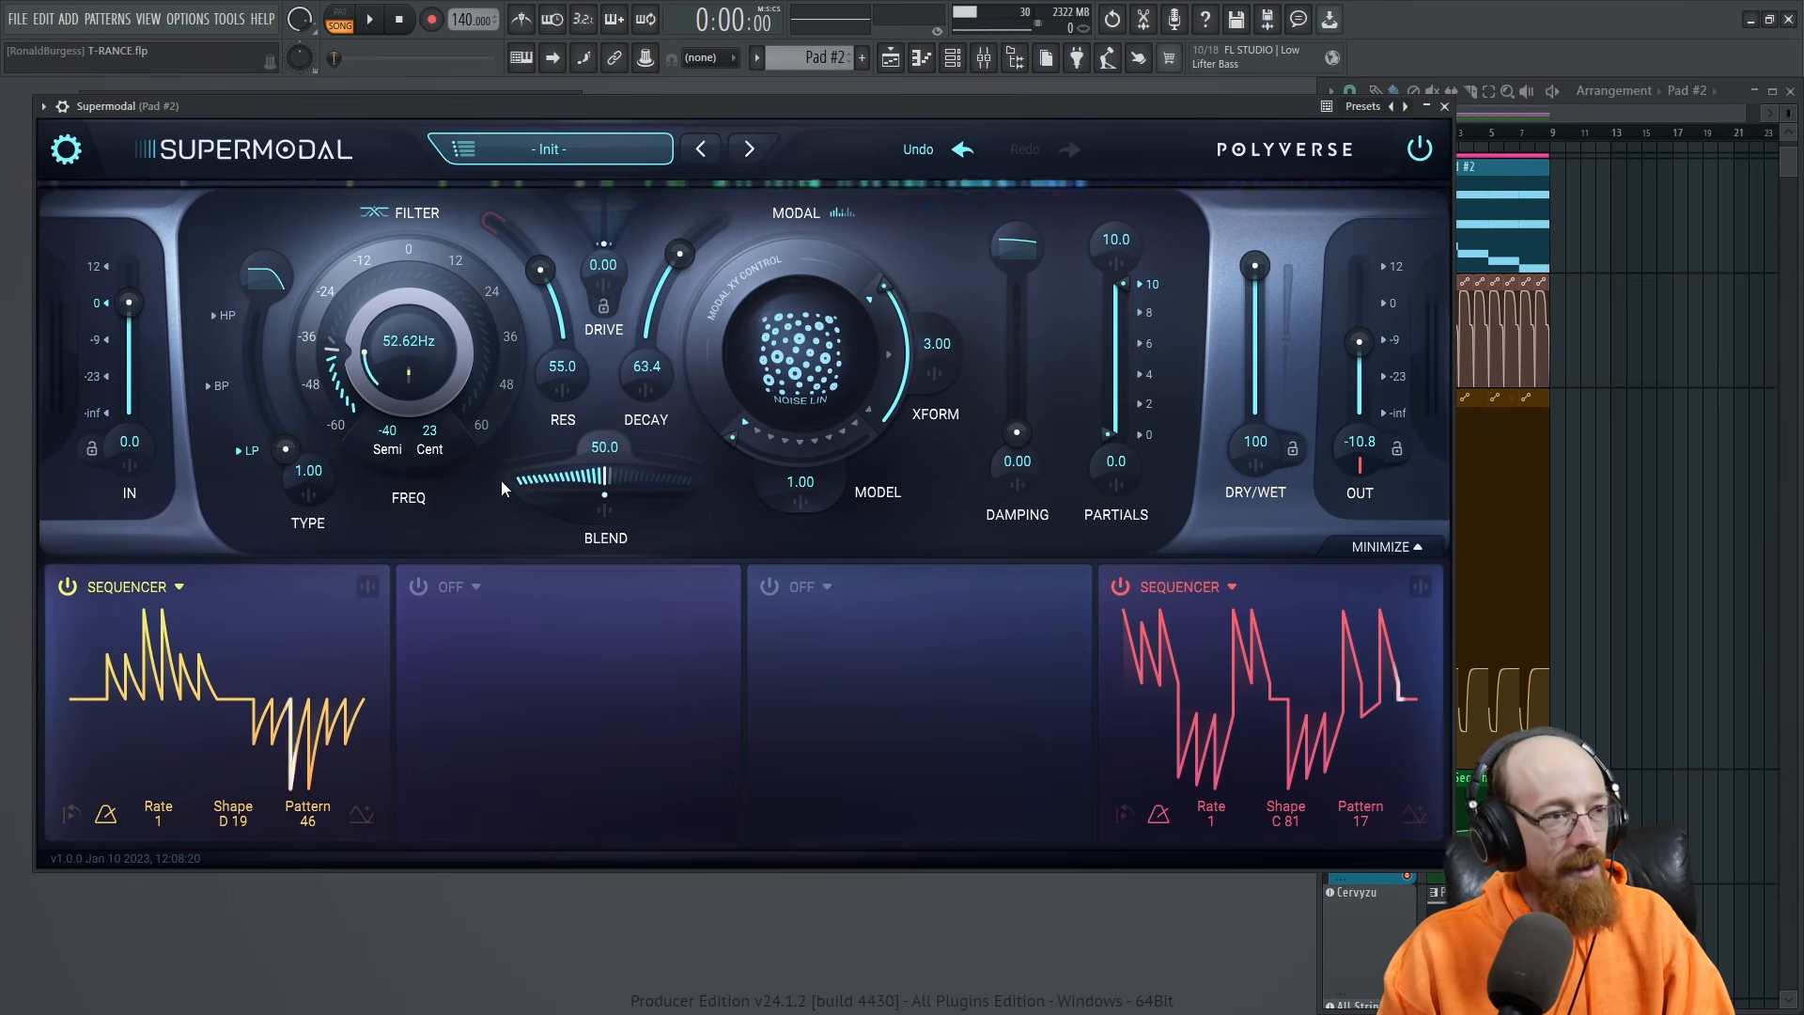
Start playback, then set the first sequencer's shape to D 57 and the filter frequency to 77.75 Hz.
key("space")
scroll(373, 372, "down", 2)
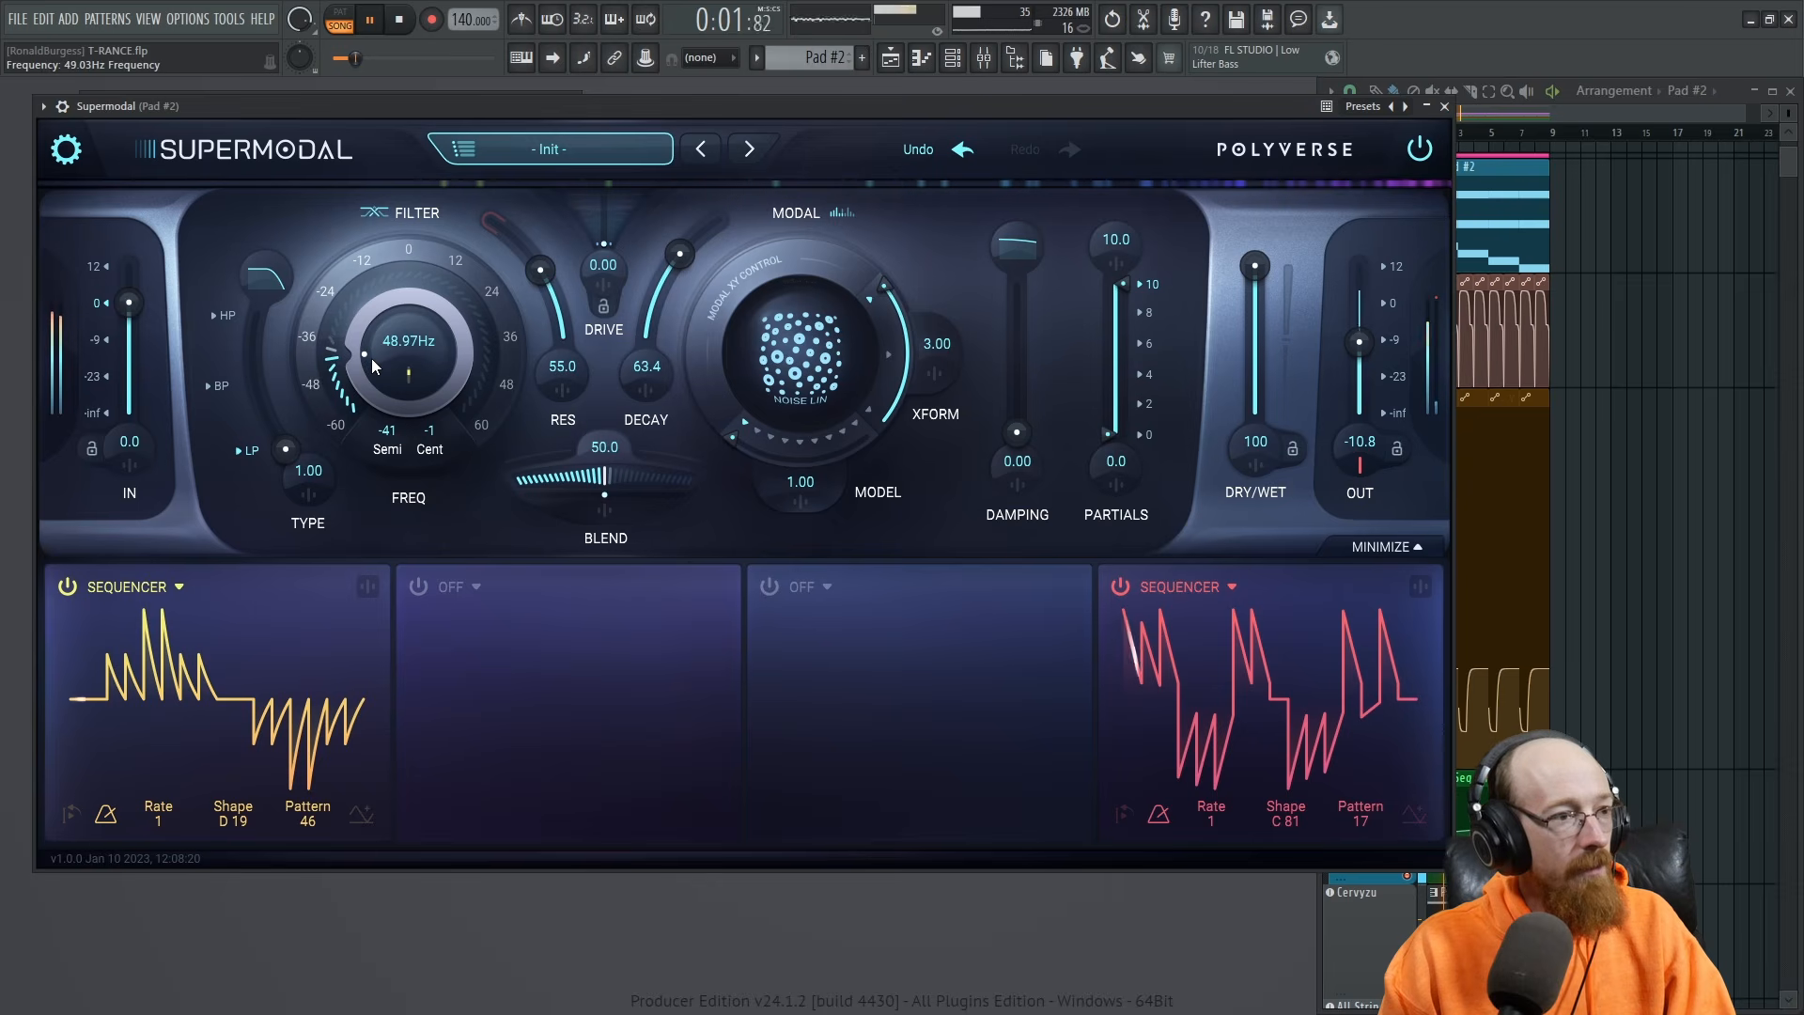
left_click_drag(237, 822, 248, 742)
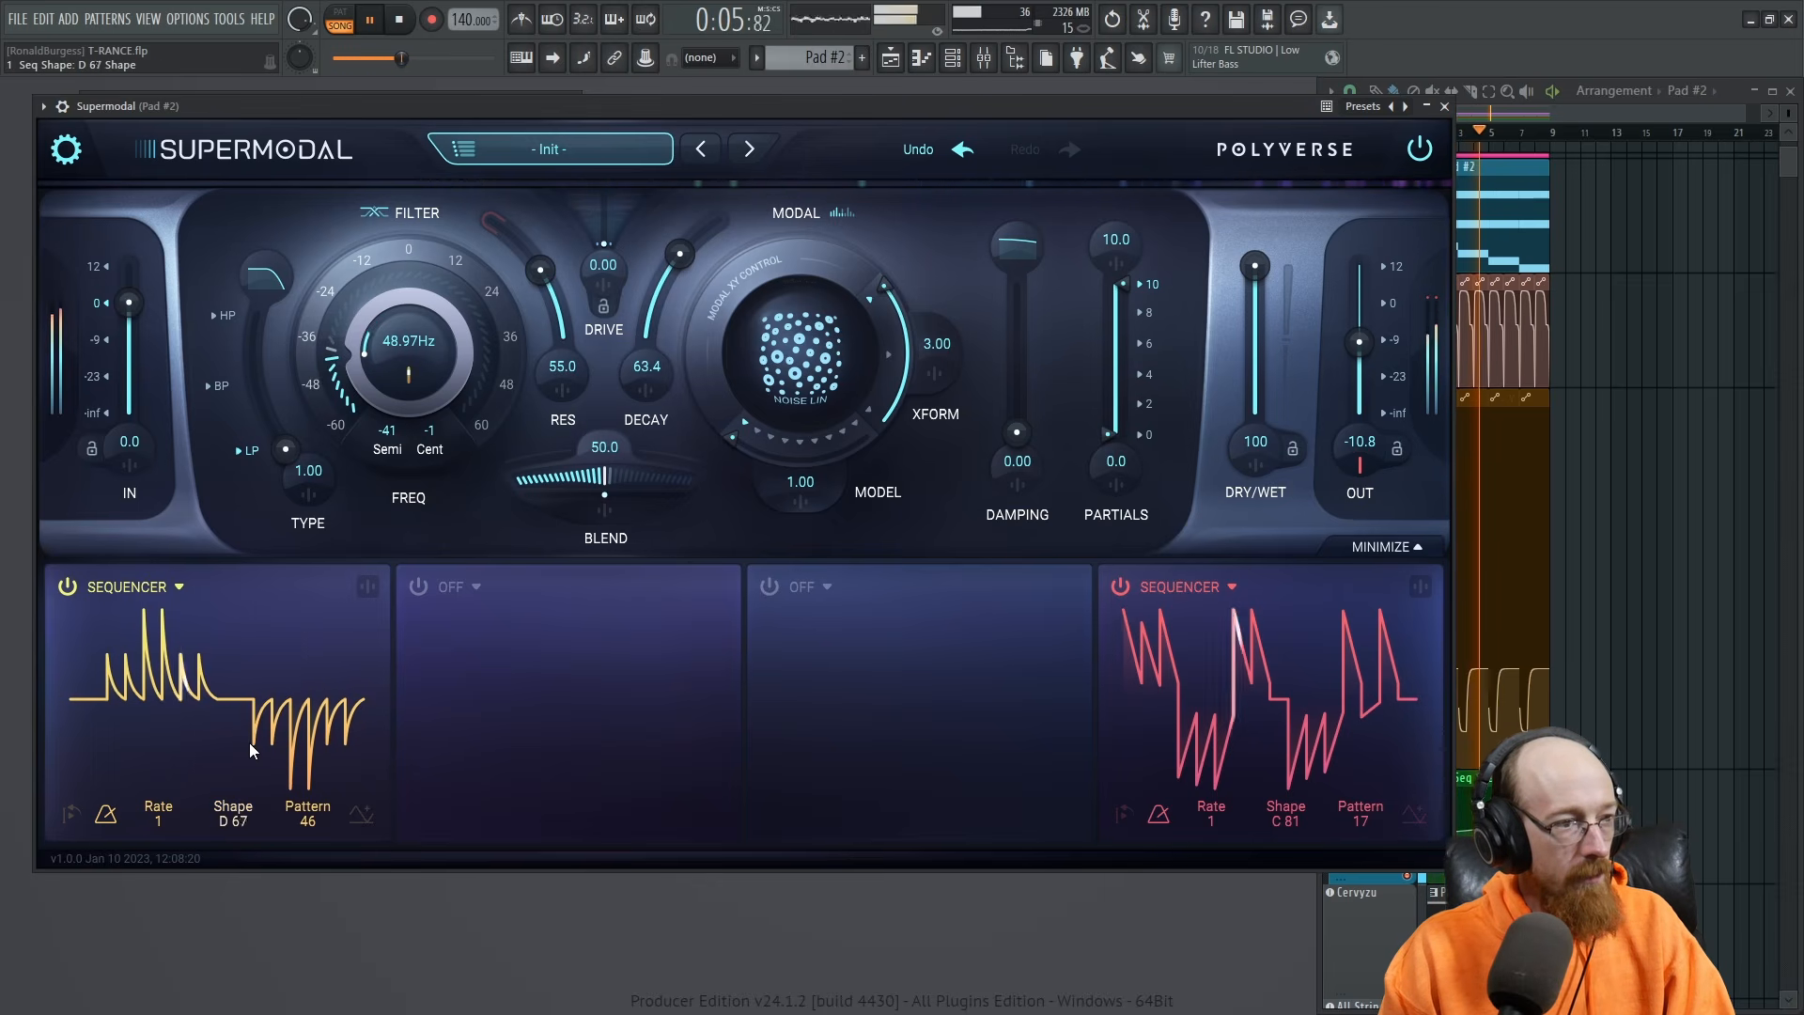
scroll(376, 363, "up", 8)
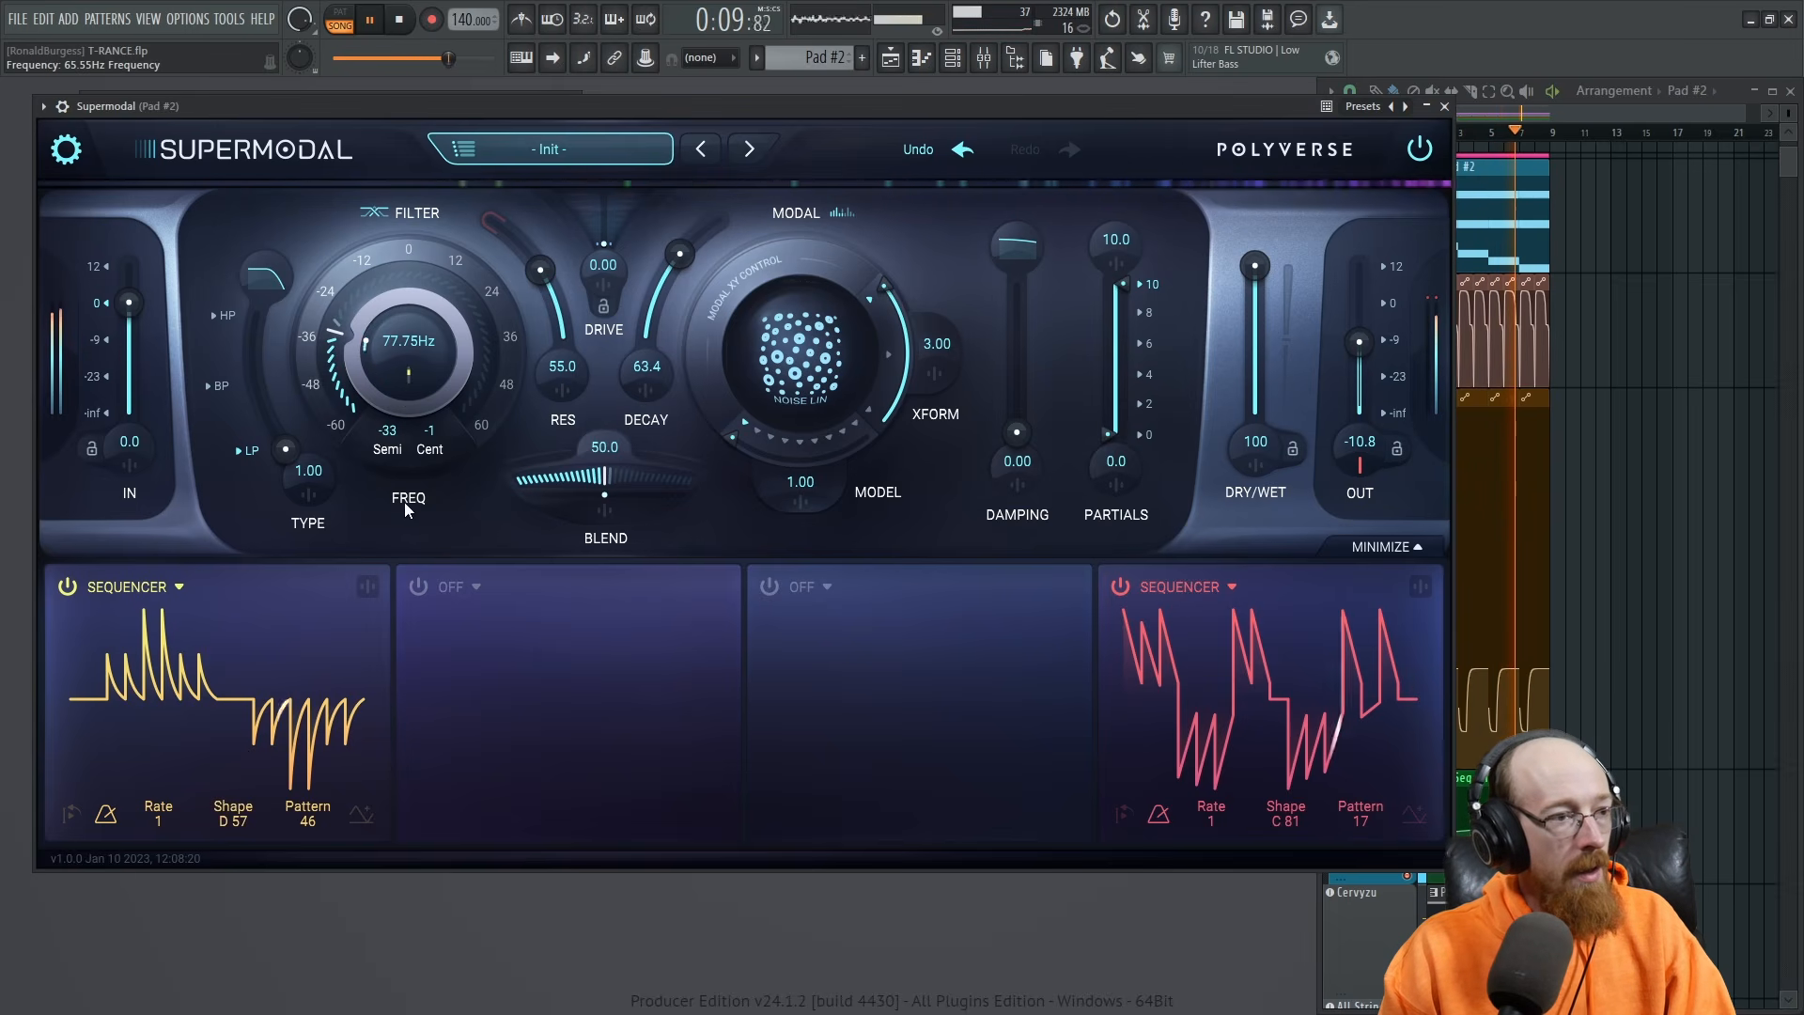
Reduce the fourth sequencer's stereo output modulation to 48.4 and lower the filter frequency to 47.01 Hz.
mouse_move(408, 385)
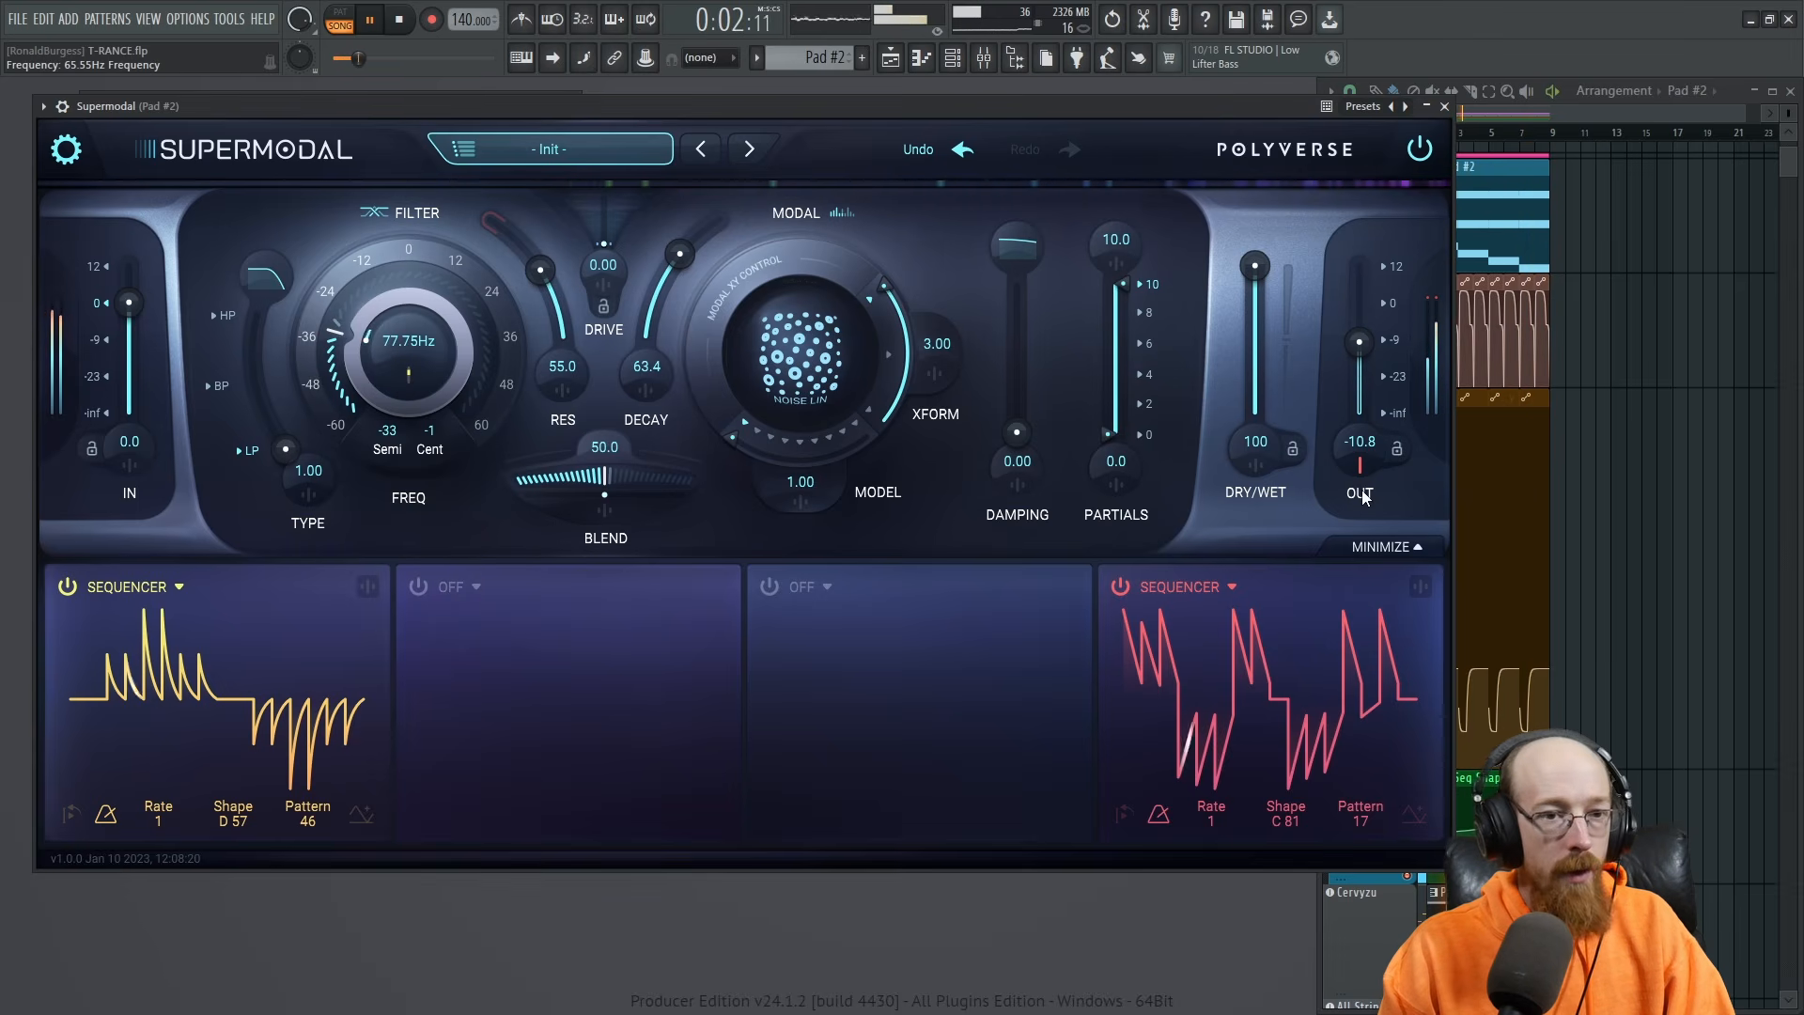
mouse_move(1361, 478)
left_click_drag(1373, 551, 1389, 614)
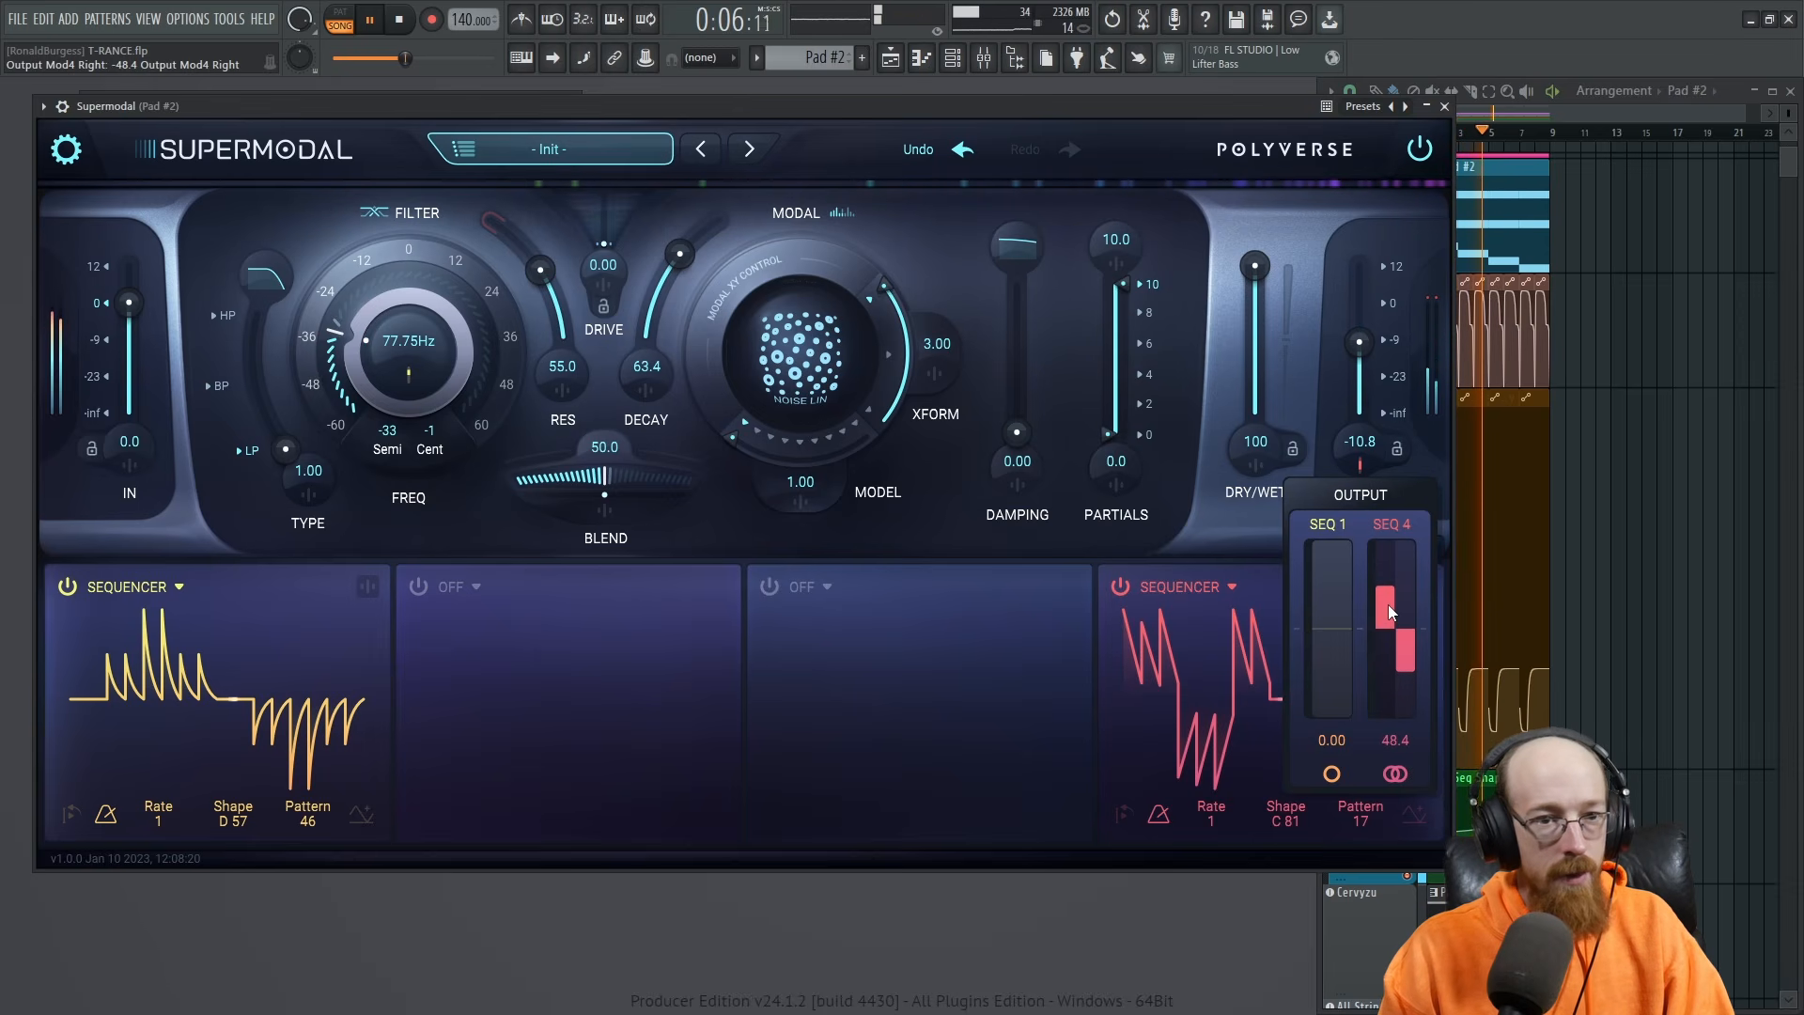
left_click_drag(365, 340, 365, 367)
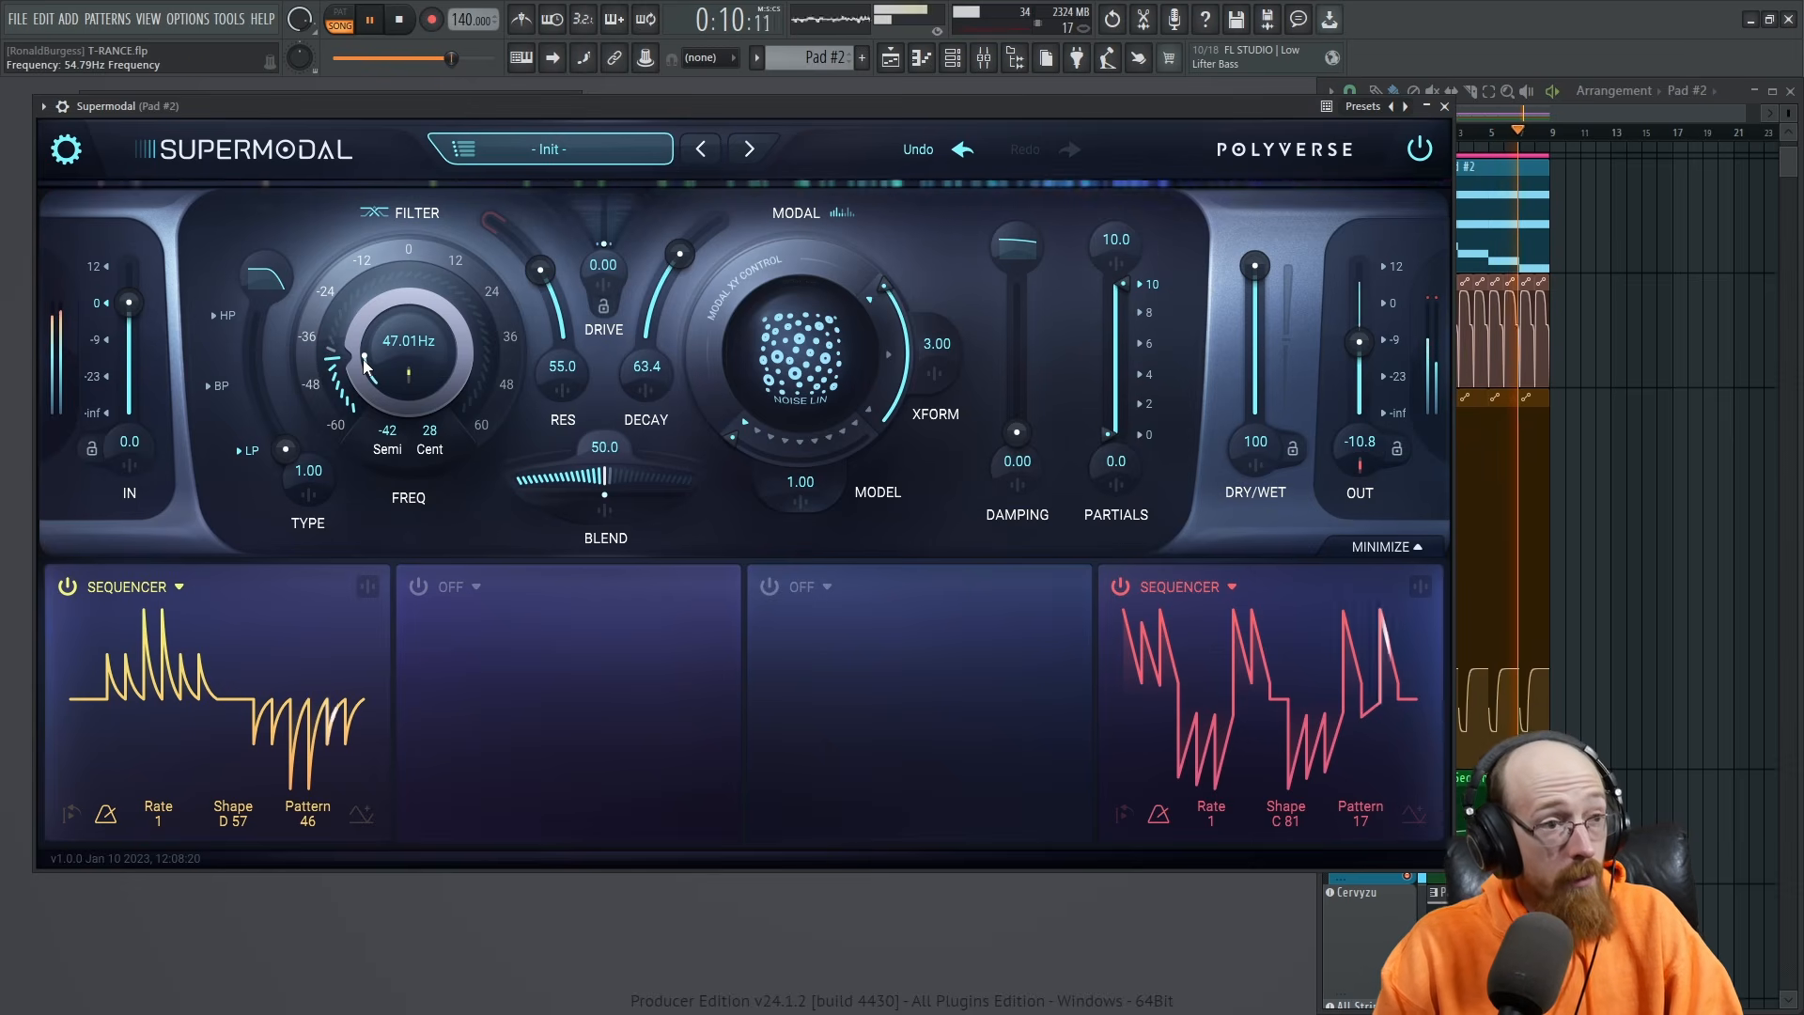
Switch the modal model to Saw, with model 5.00 and xform 1.00, and raise the decay to 79.7.
left_click_drag(682, 254, 691, 244)
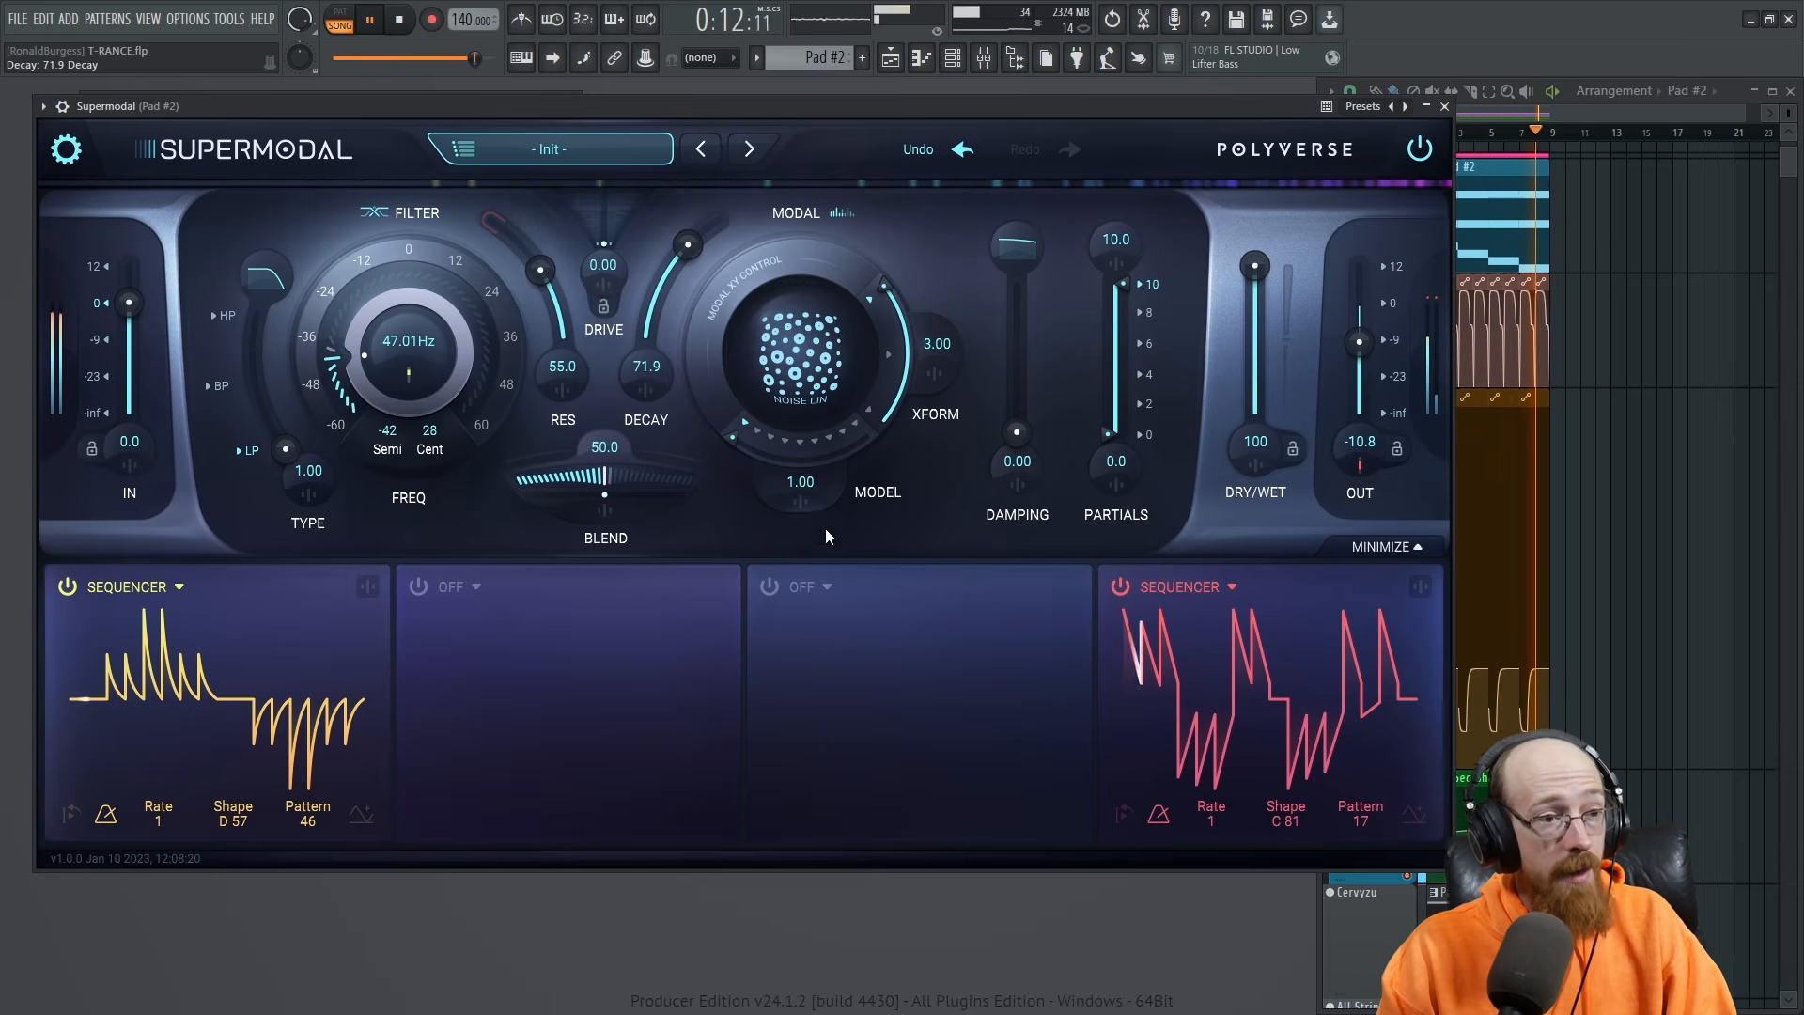
left_click(802, 459)
left_click_drag(883, 286, 838, 528)
left_click_drag(692, 251, 705, 234)
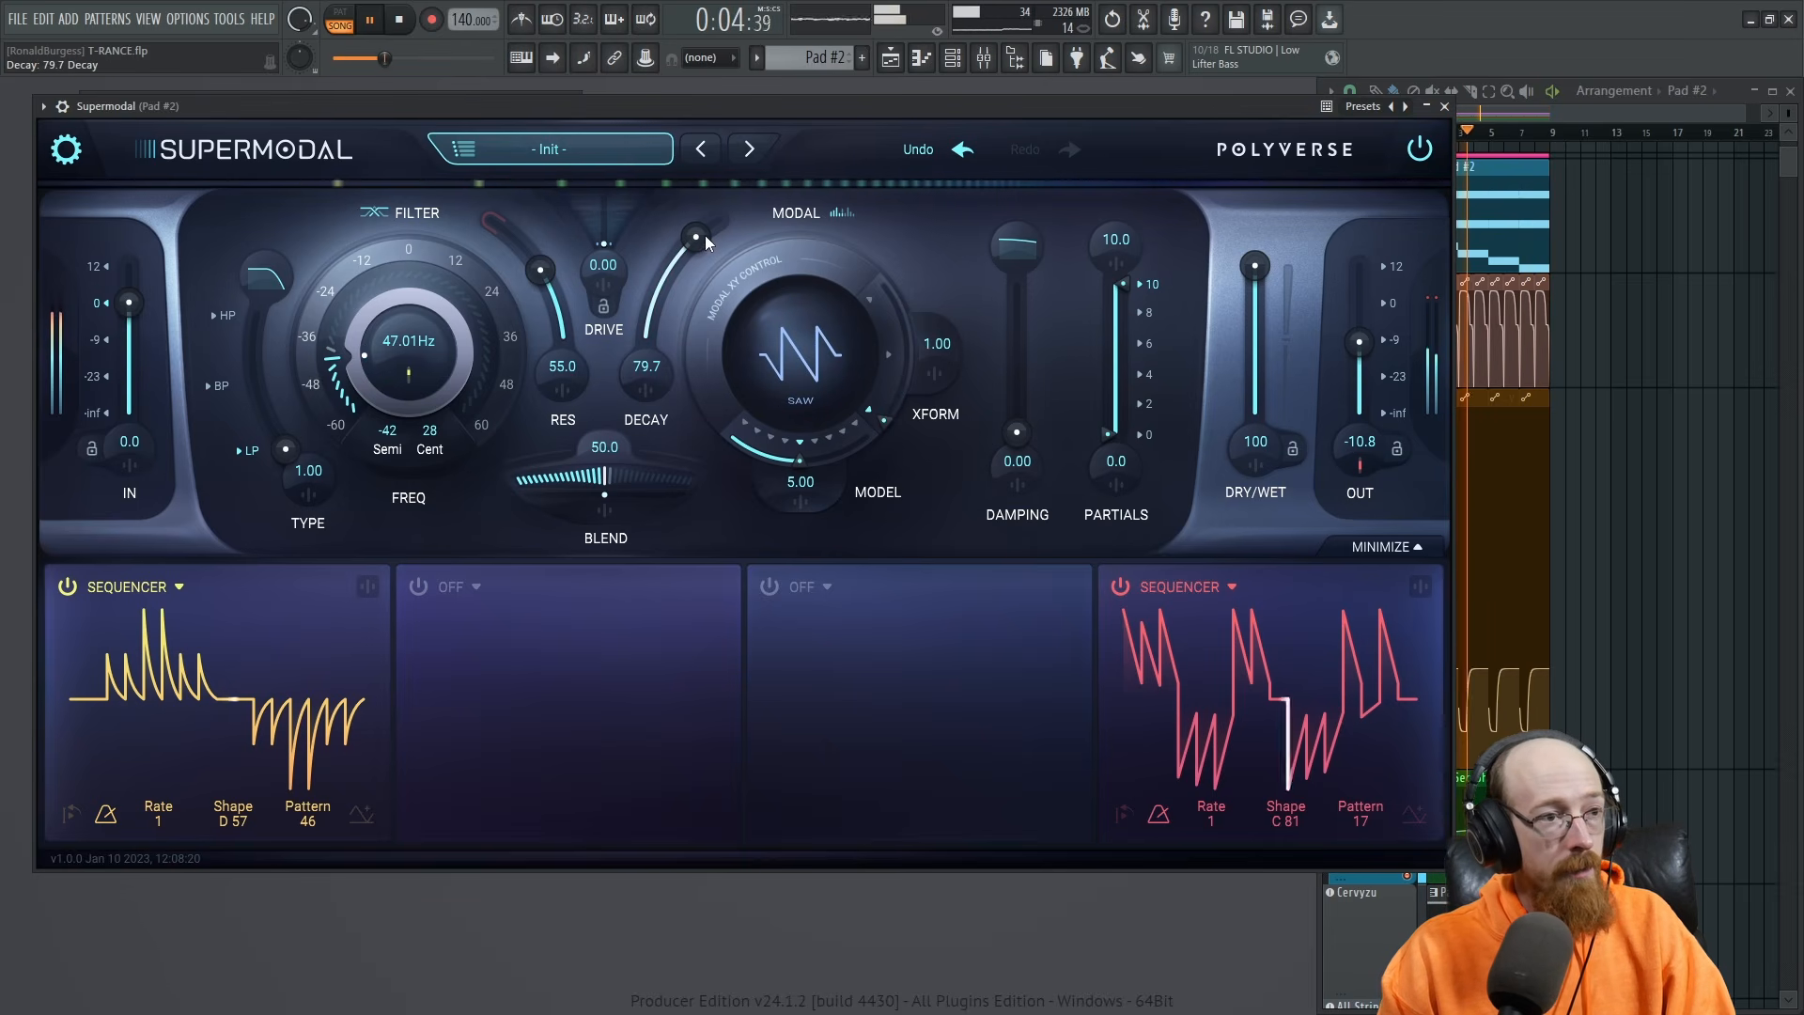
mouse_move(885, 419)
left_mouse_down()
mouse_move(915, 319)
mouse_move(889, 420)
left_mouse_up()
Set the blend to 71.3 and lower the decay to 33.1, and stop playback.
left_click_drag(575, 487, 649, 485)
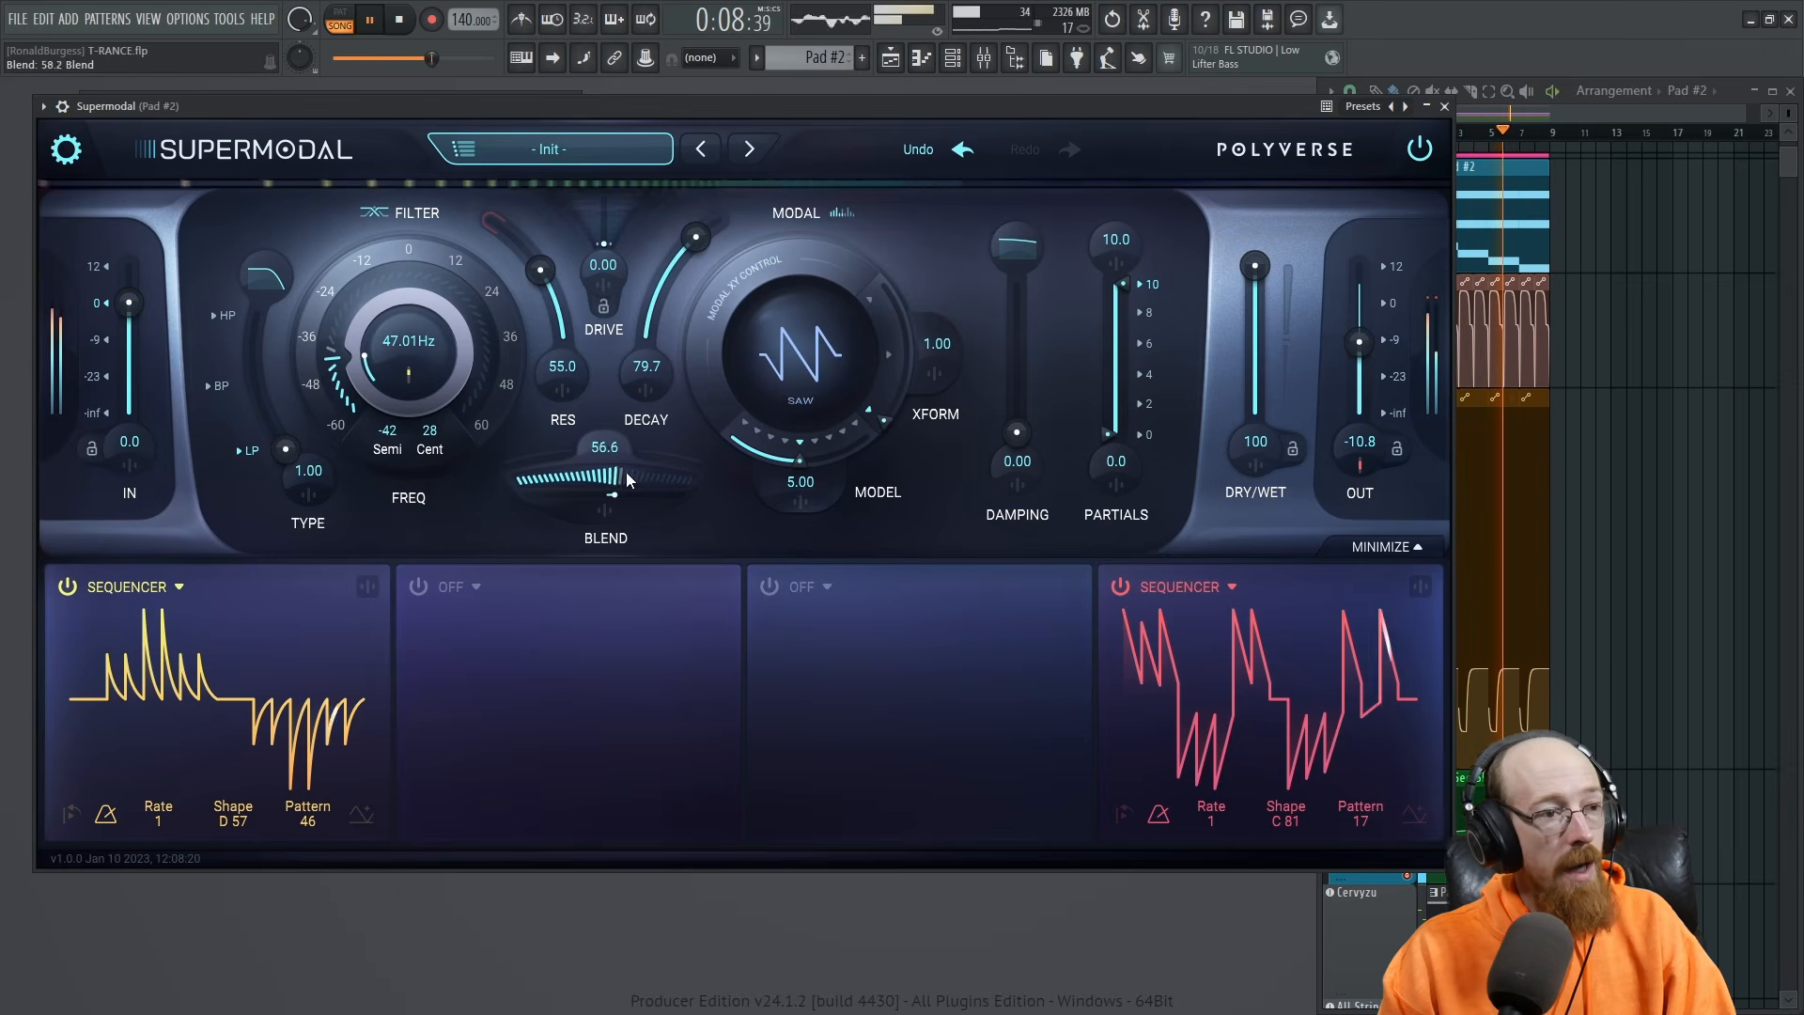
left_click_drag(694, 241, 655, 316)
key("space")
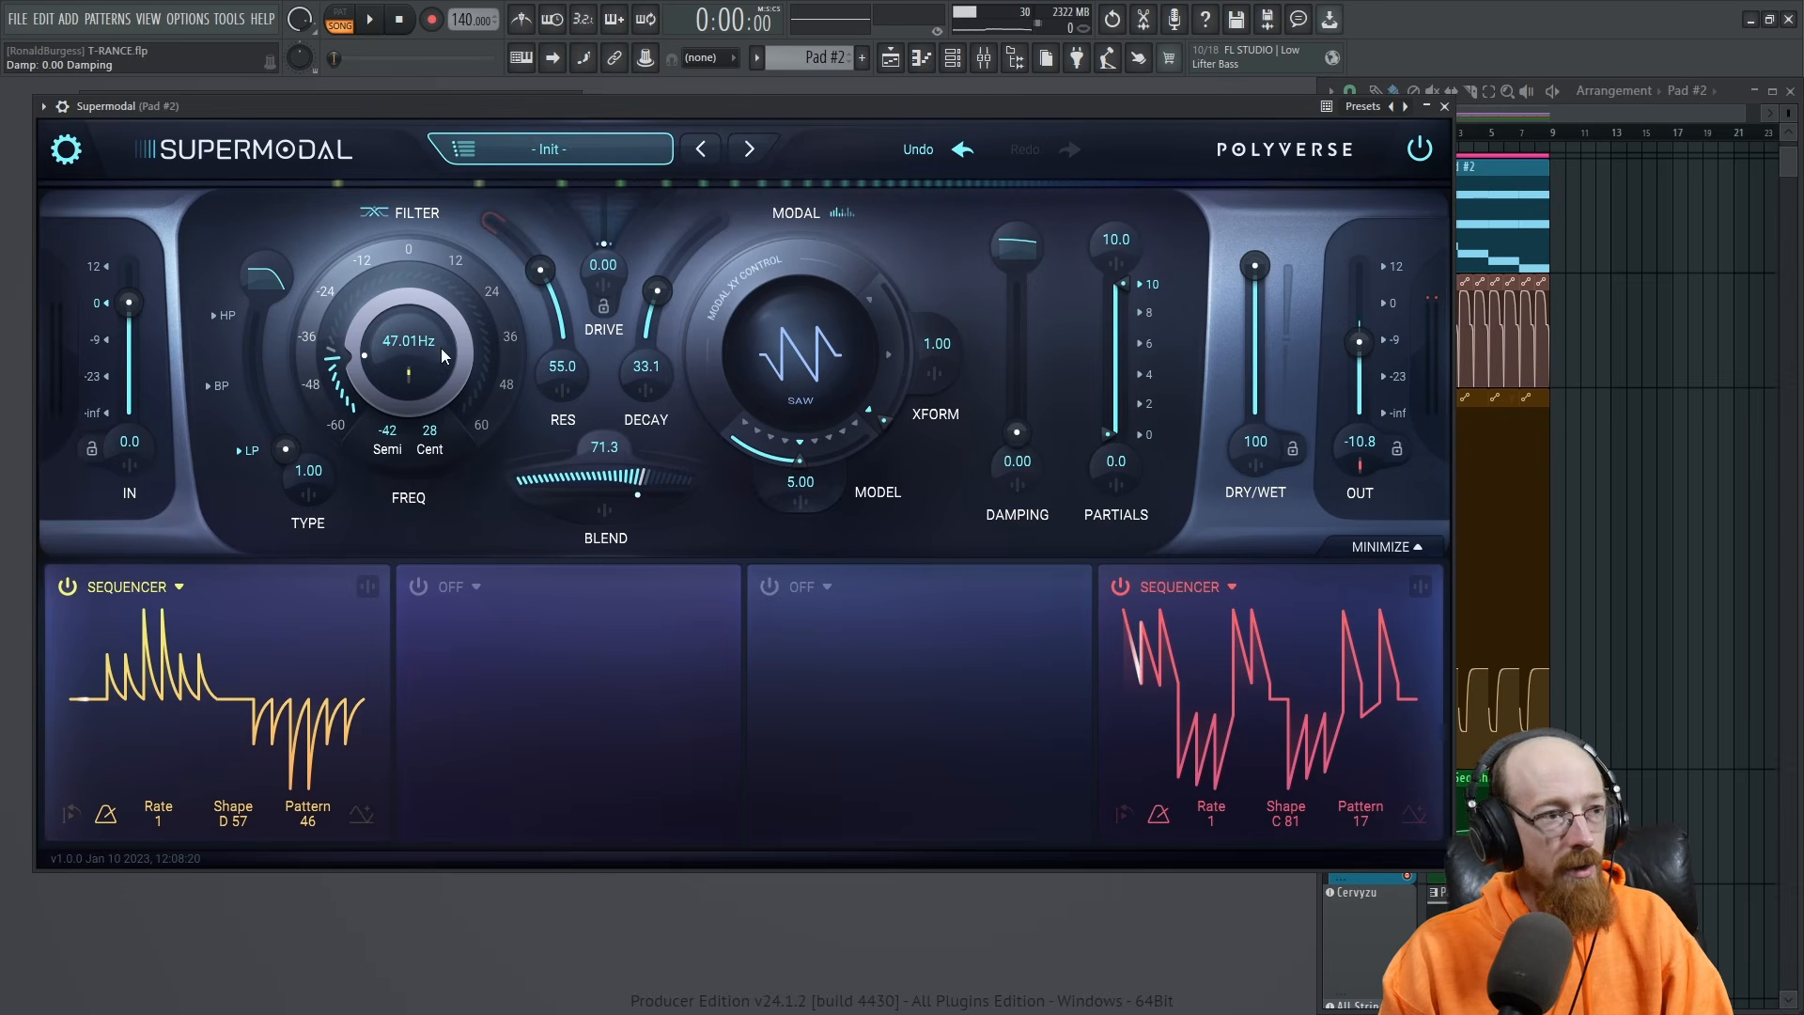
Set the filter frequency to 1.902 kHz and create an automation clip for Supermodal's Frequency parameter on Pad #2.
left_click_drag(376, 353, 377, 321)
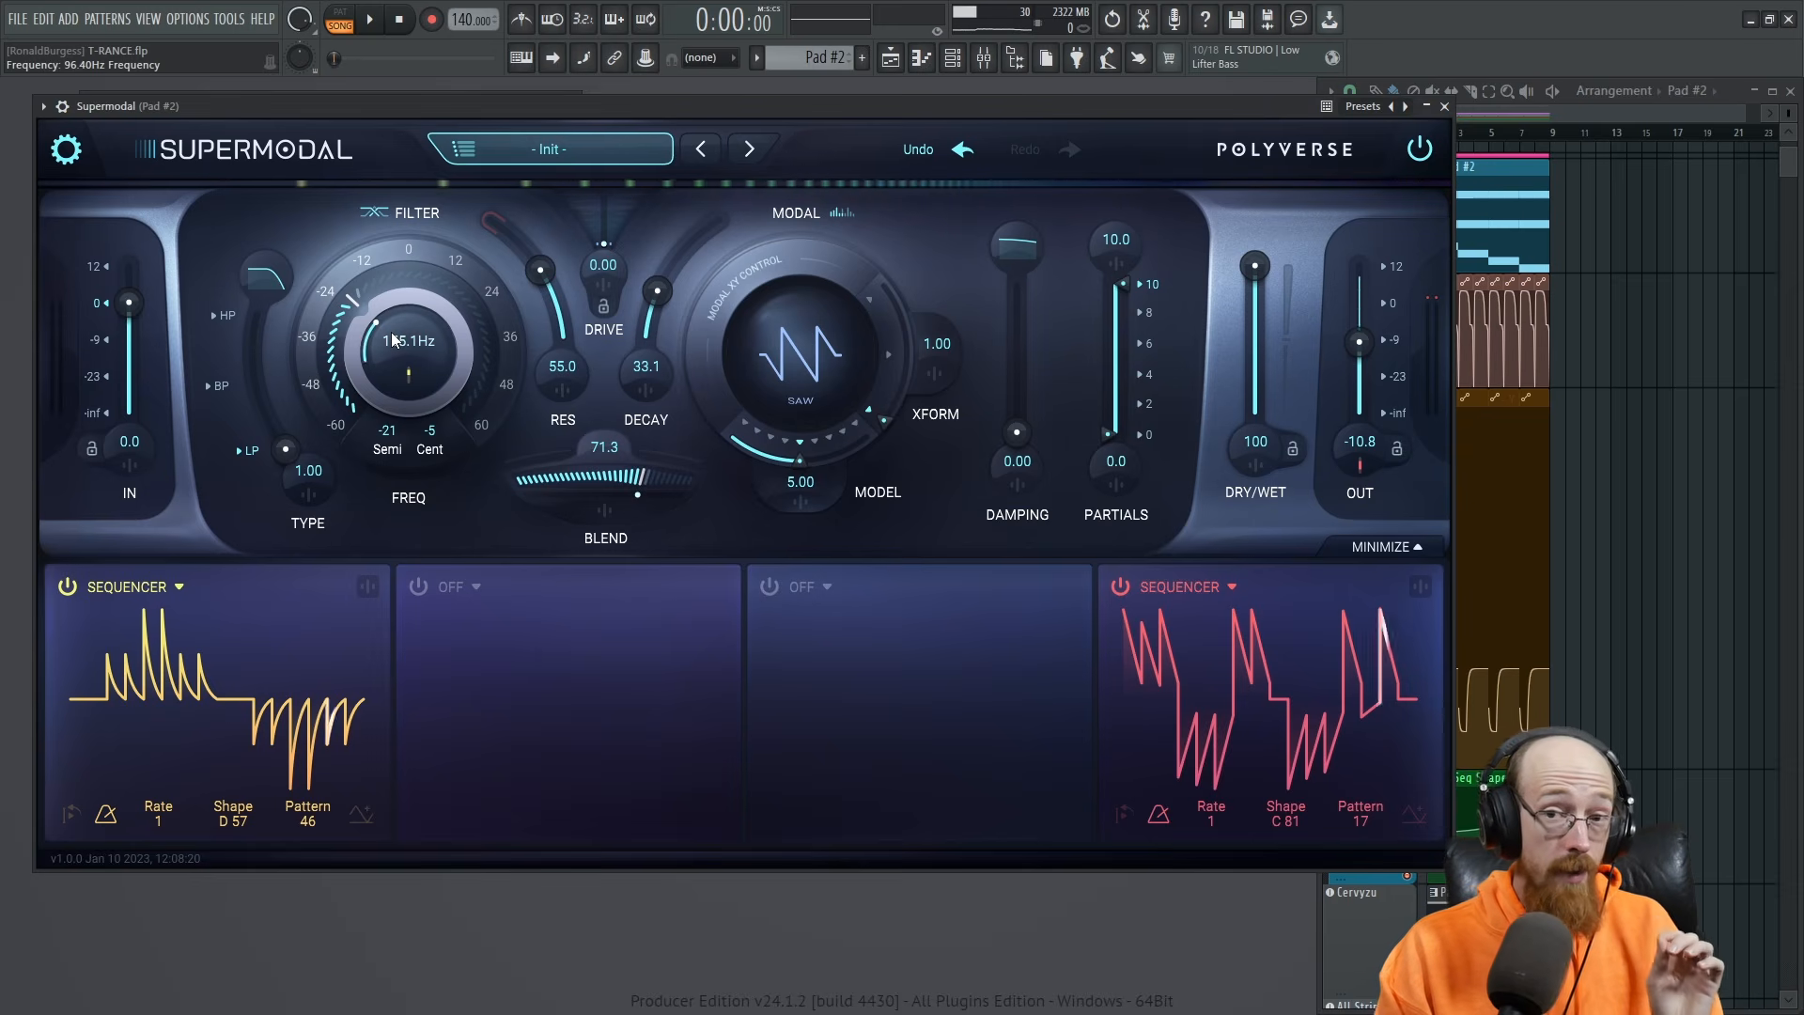
left_click_drag(396, 327, 436, 332)
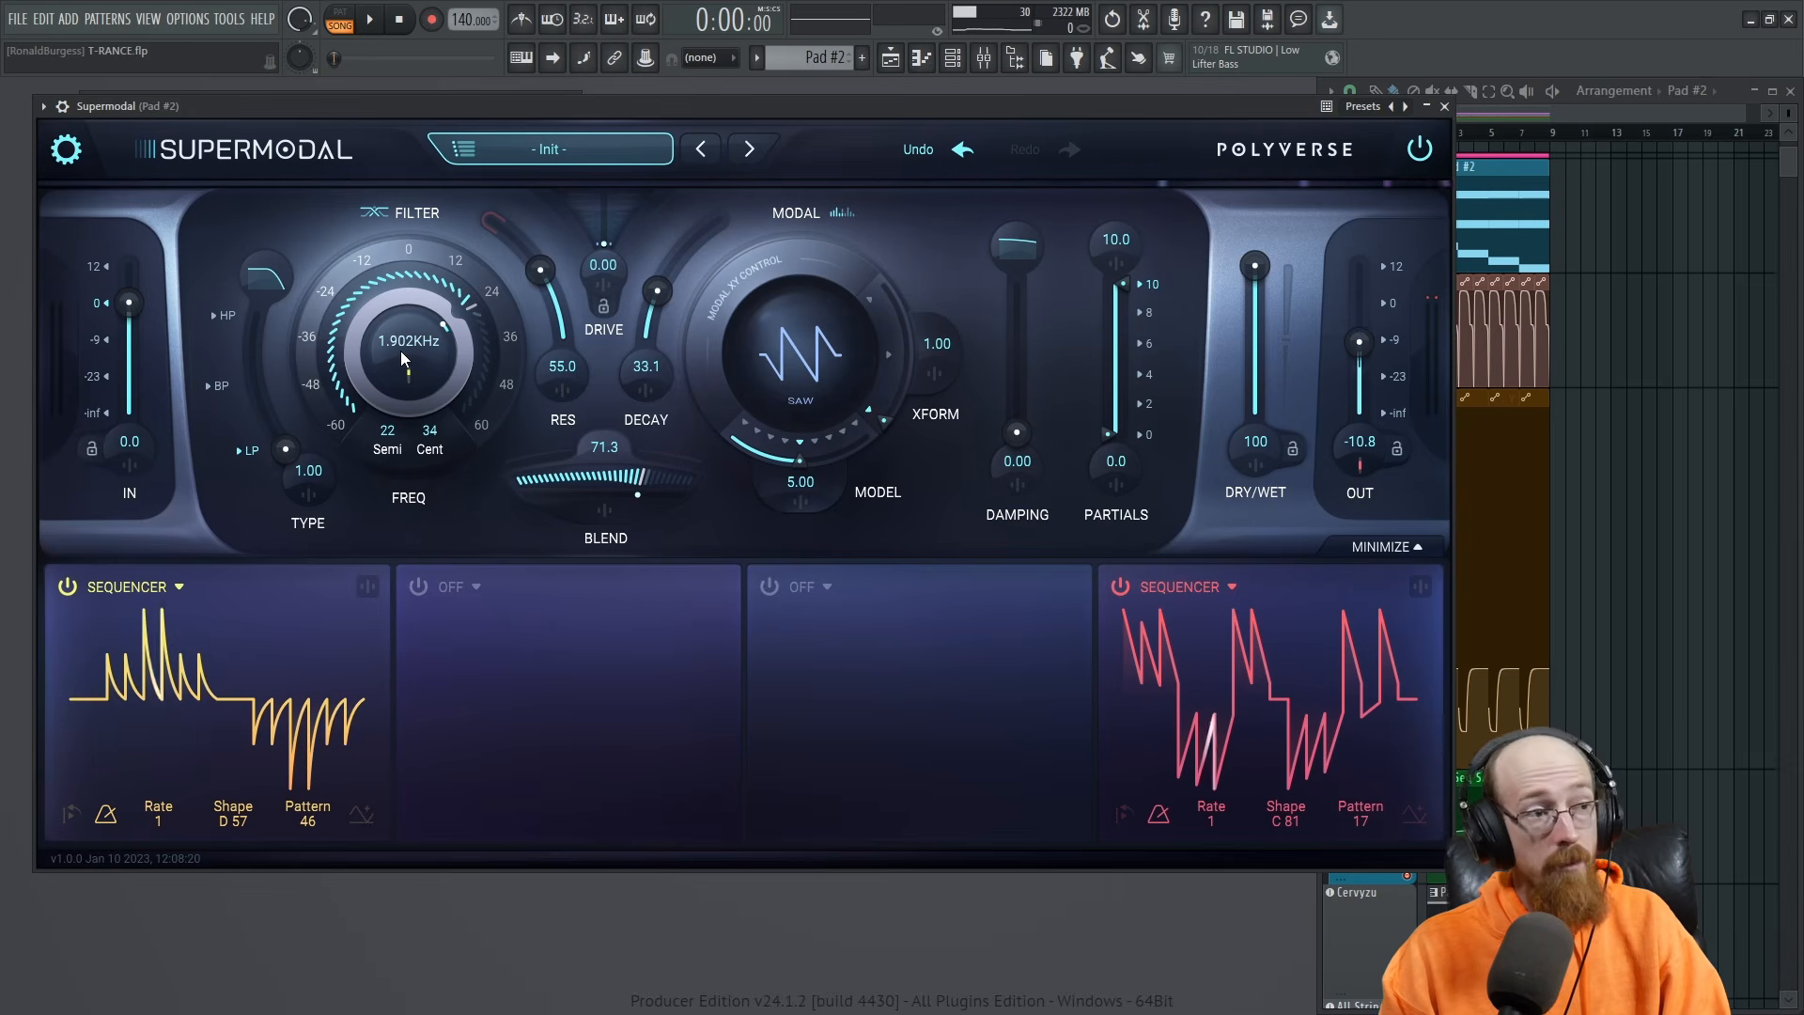
left_click(43, 106)
left_click(94, 351)
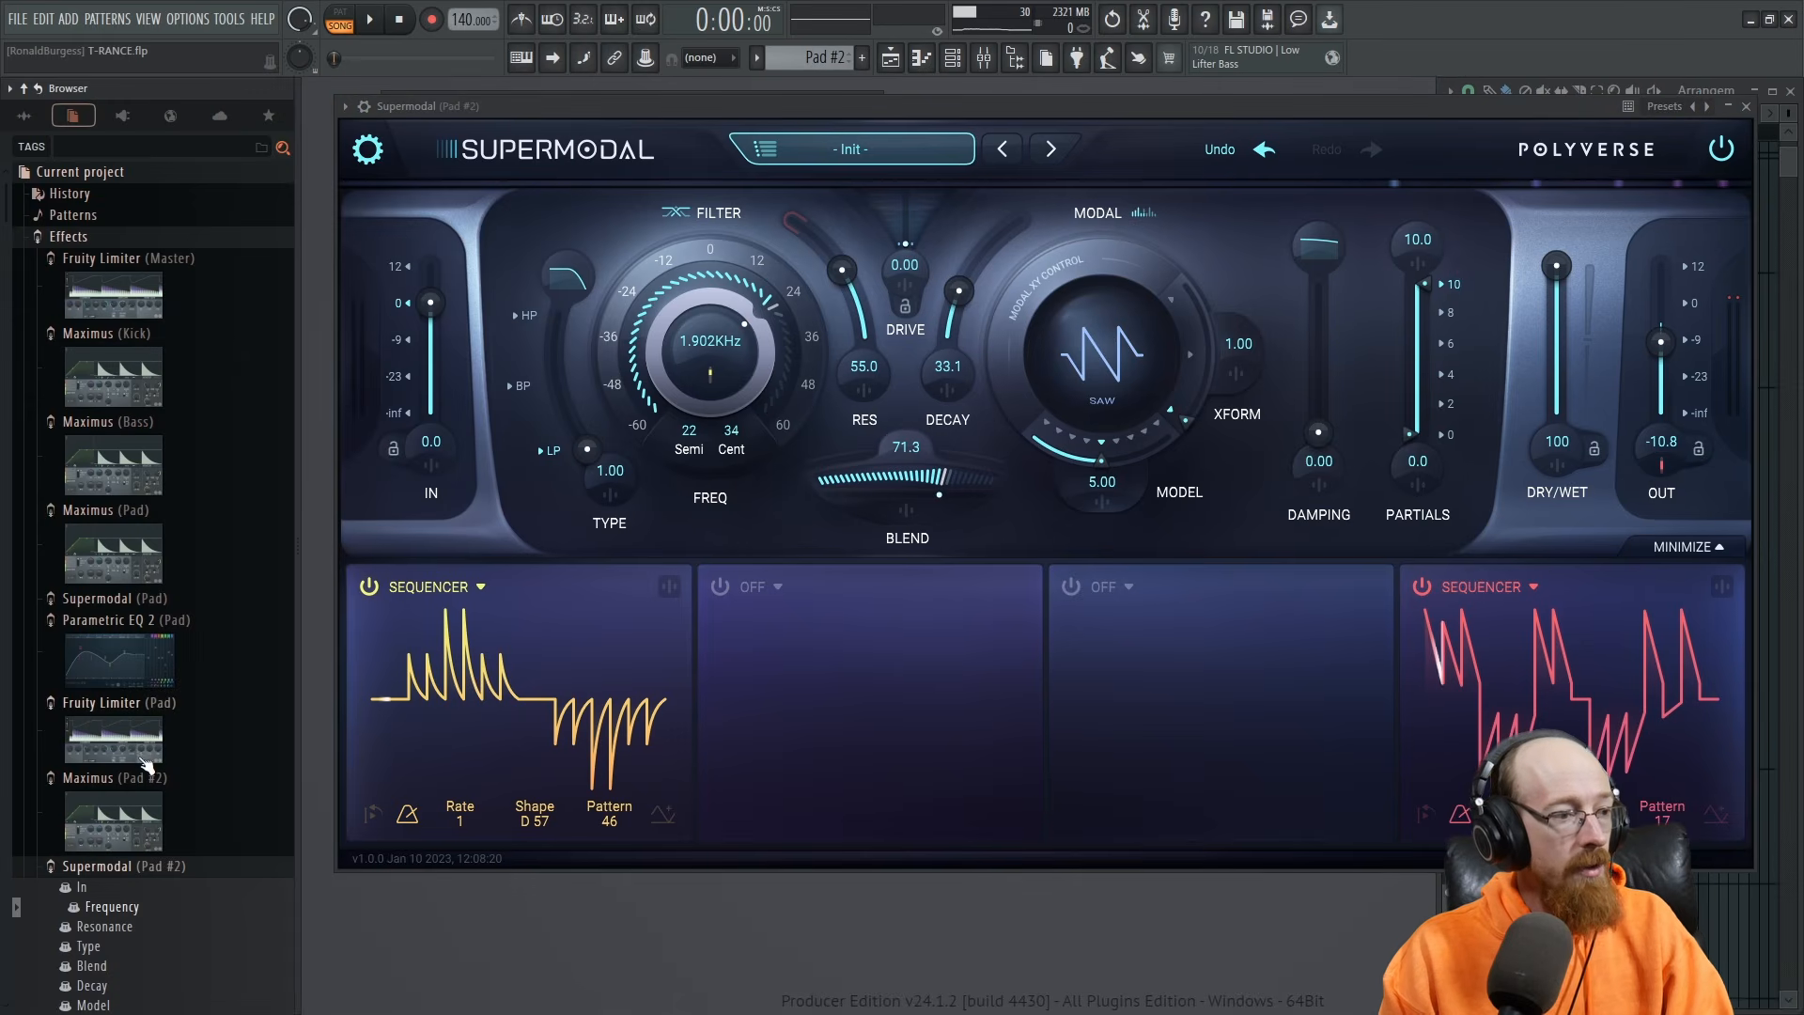
right_click(145, 789)
left_click(158, 833)
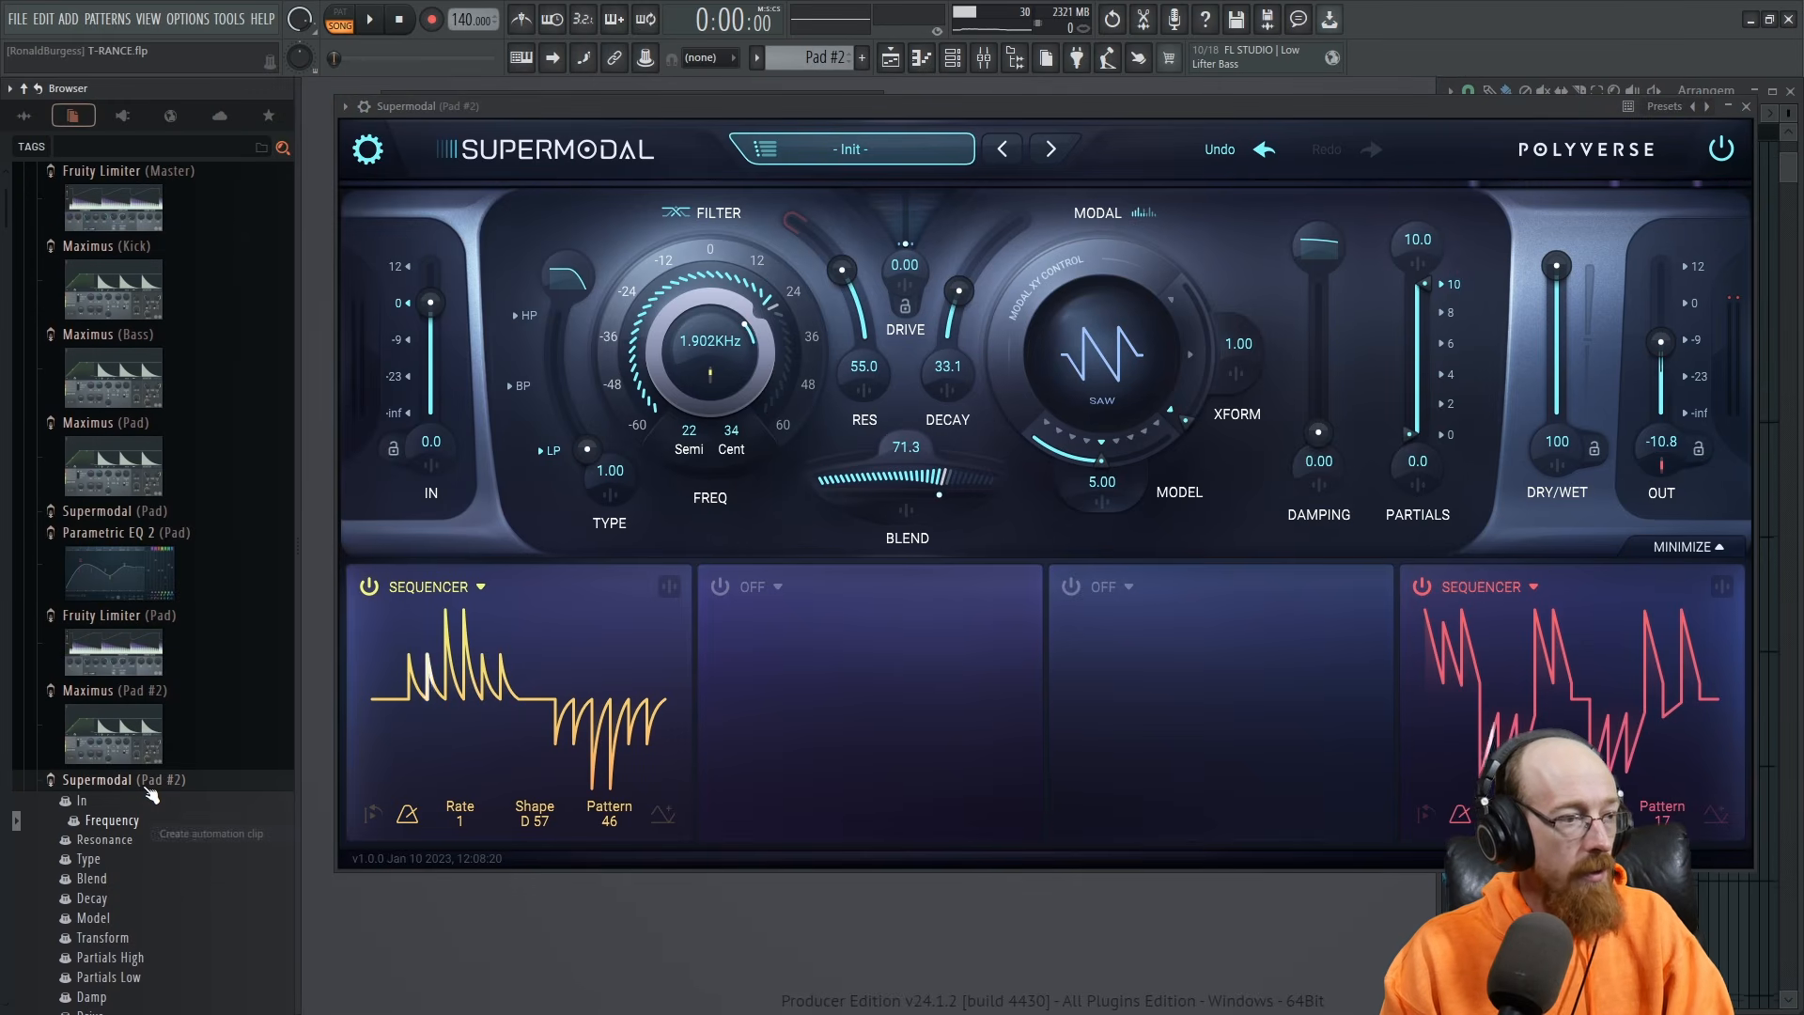
Raise the resonance to 76.9 and the decay to 36.5, and create an automation clip for Decay.
left_click_drag(860, 291, 787, 258)
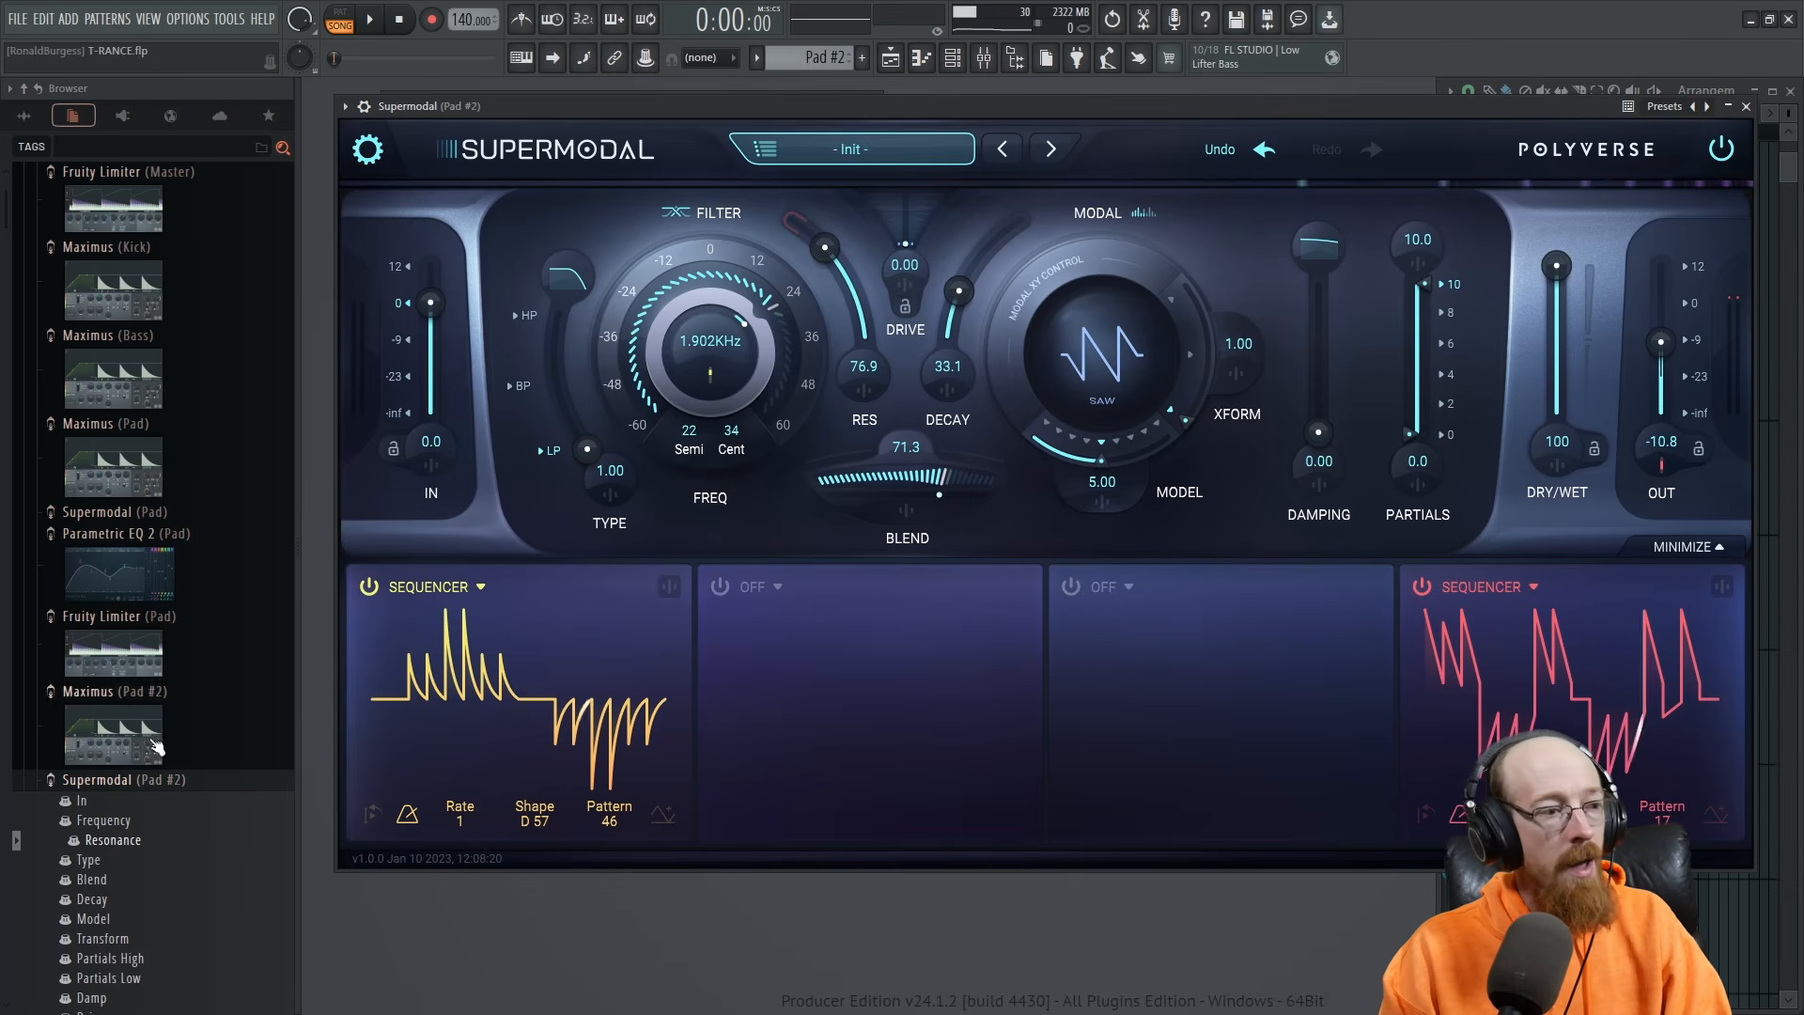
left_click_drag(955, 307, 957, 296)
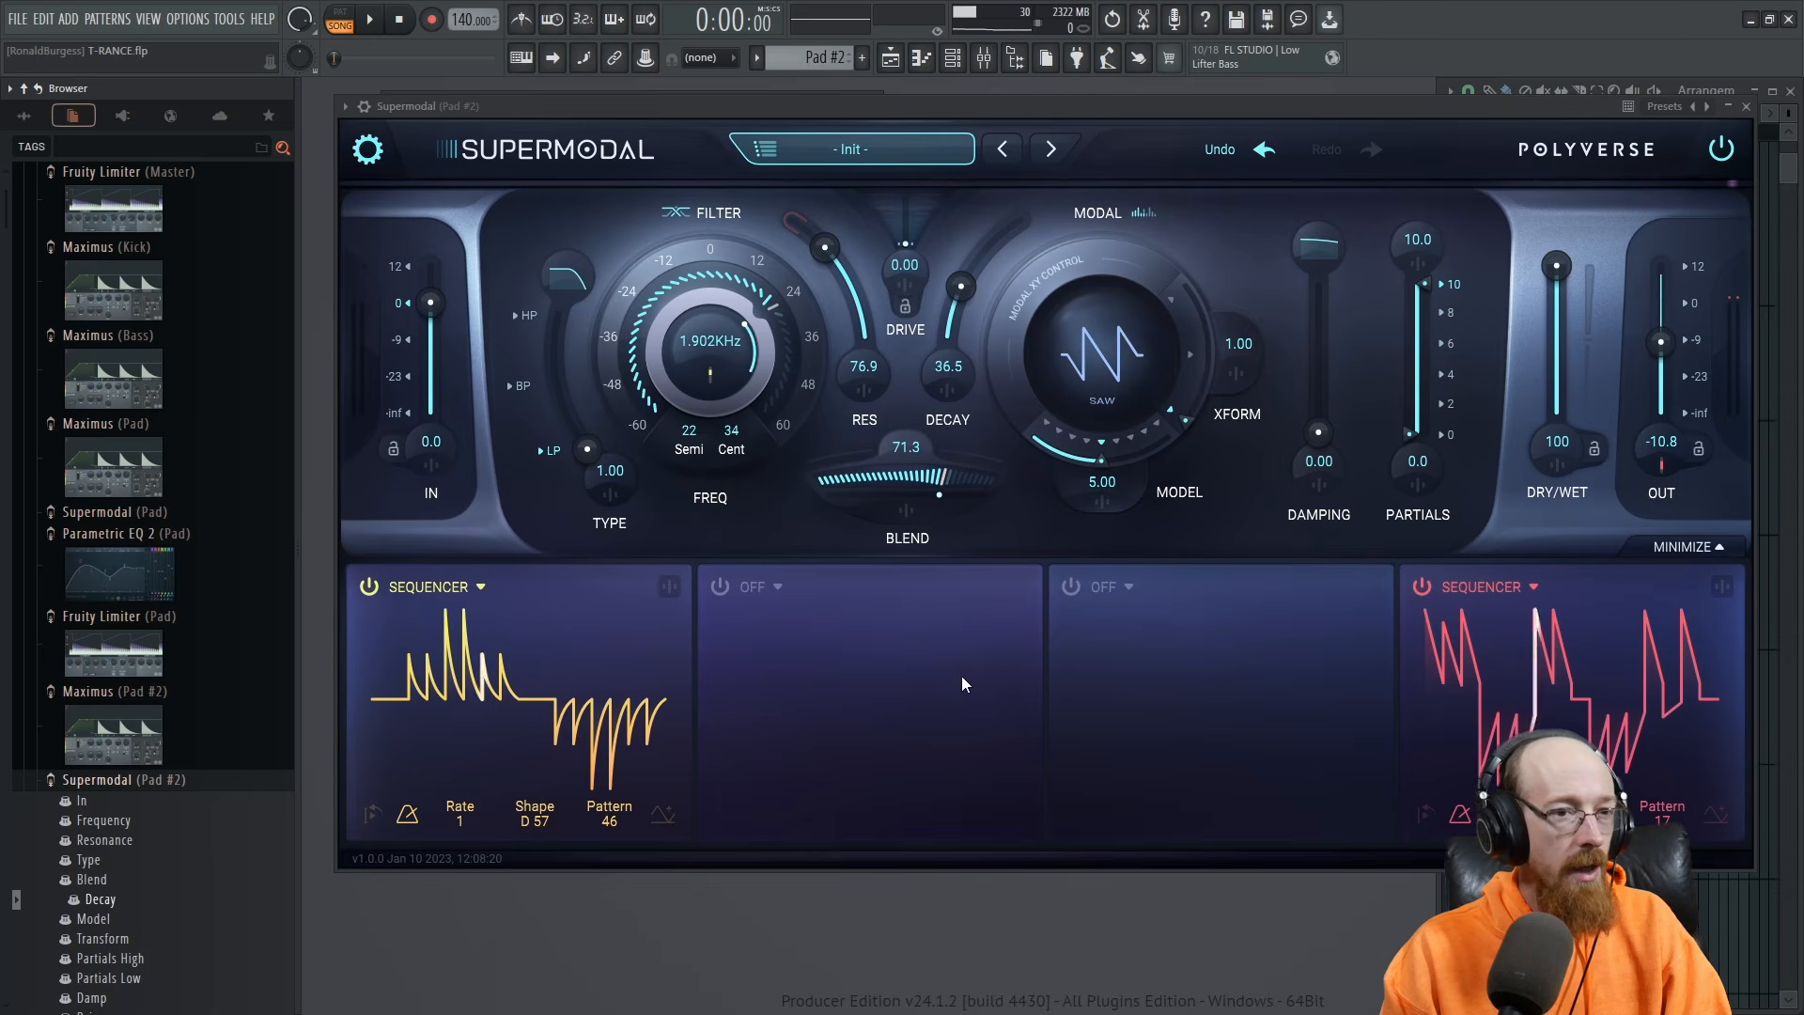
left_click(1015, 57)
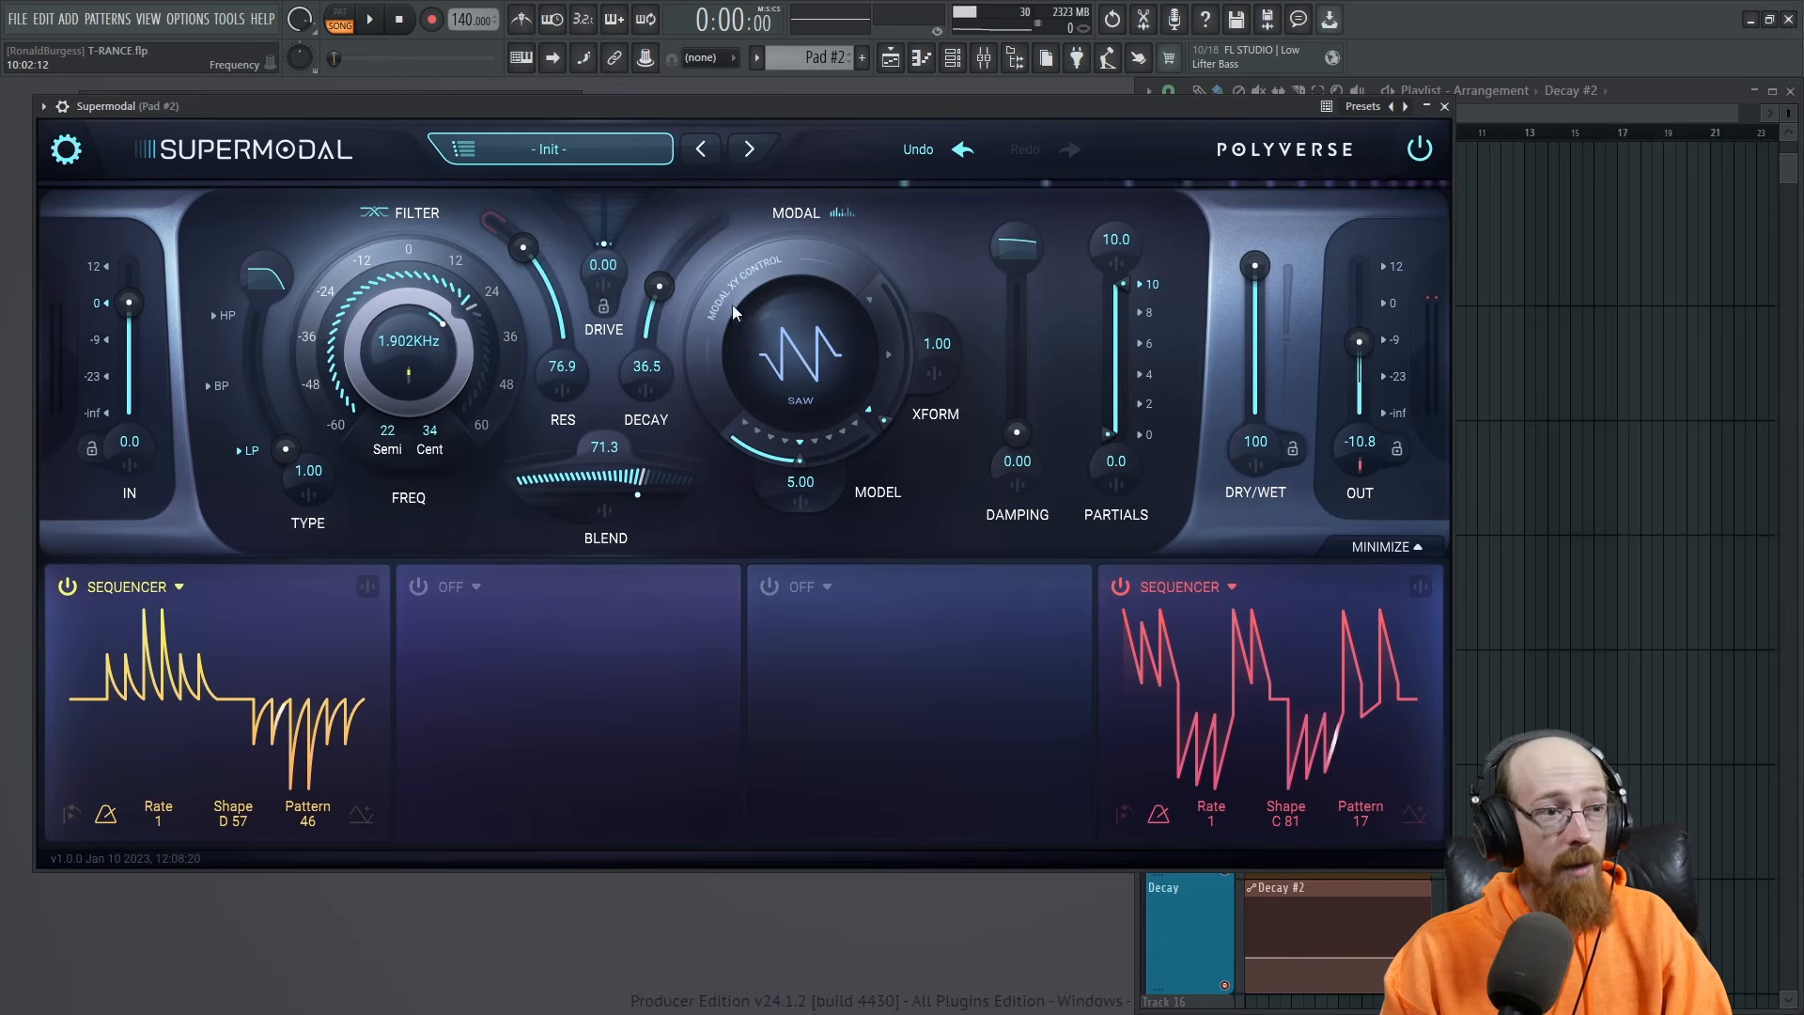
Move the Pad #2 track with its Frequency and Decay automation in the playlist to directly below the Pad track group.
left_click(1649, 94)
scroll(1352, 647, "down", 3)
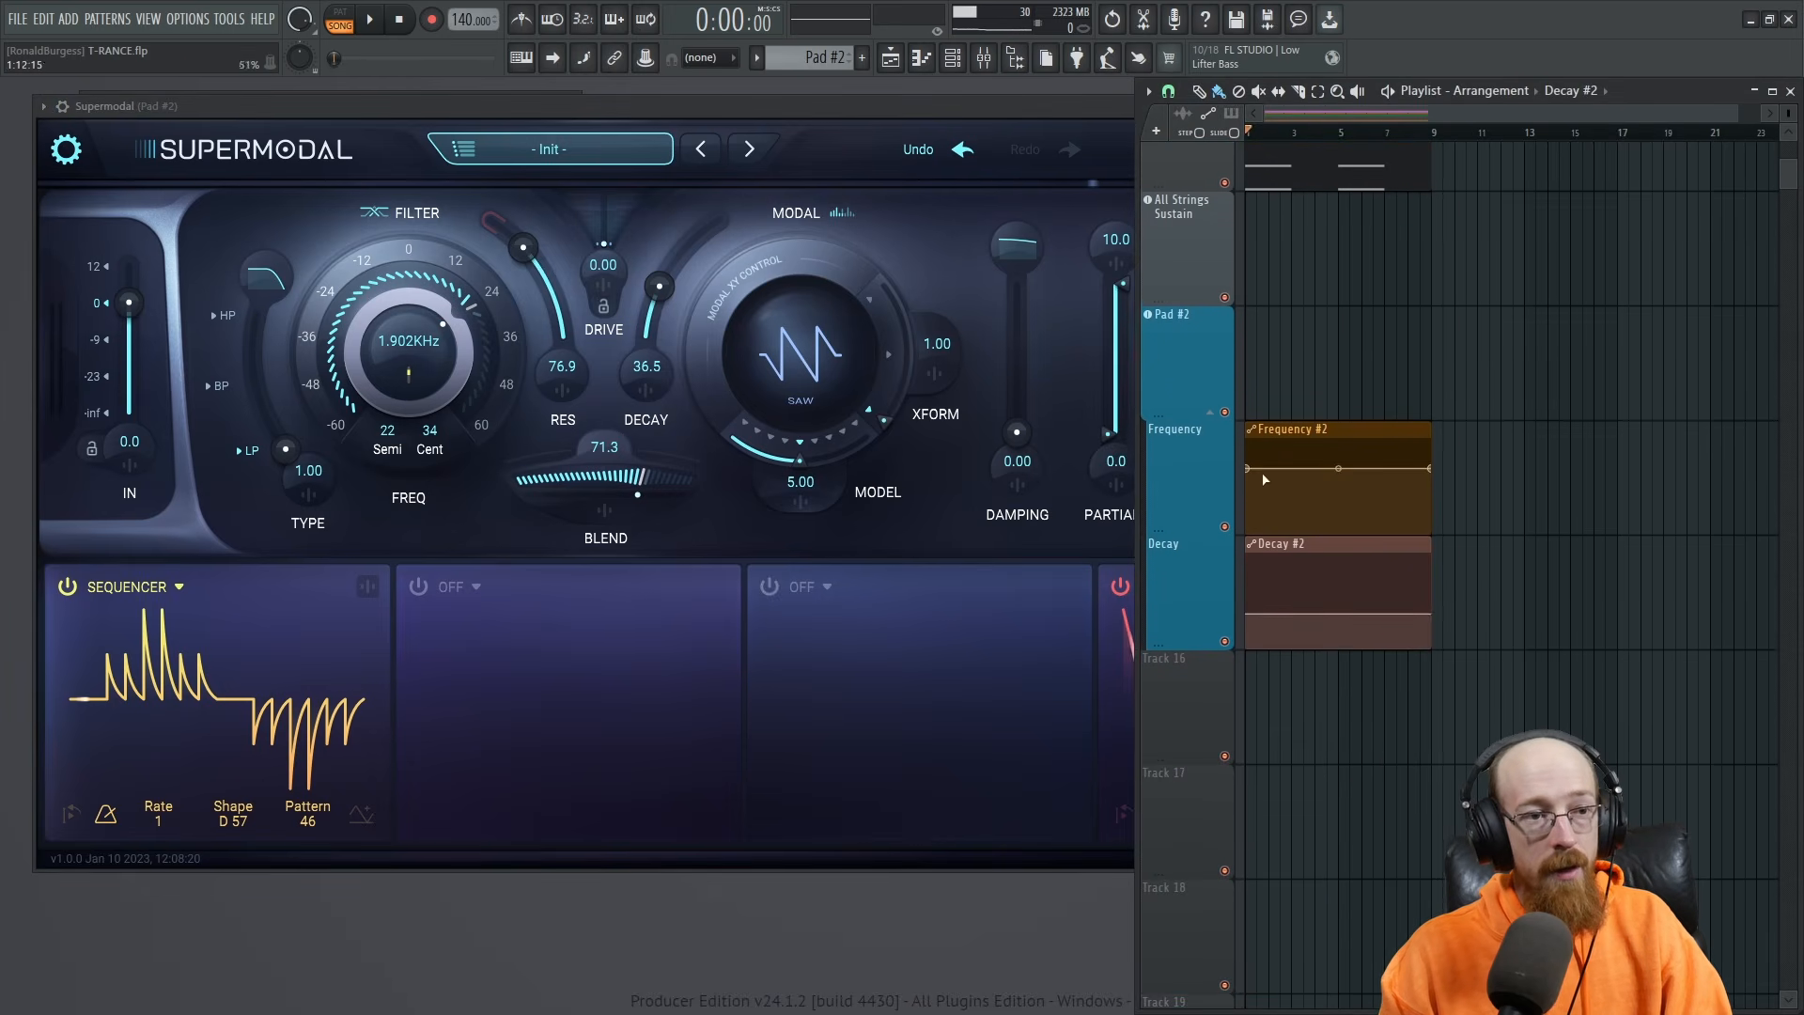
scroll(1307, 470, "up", 5)
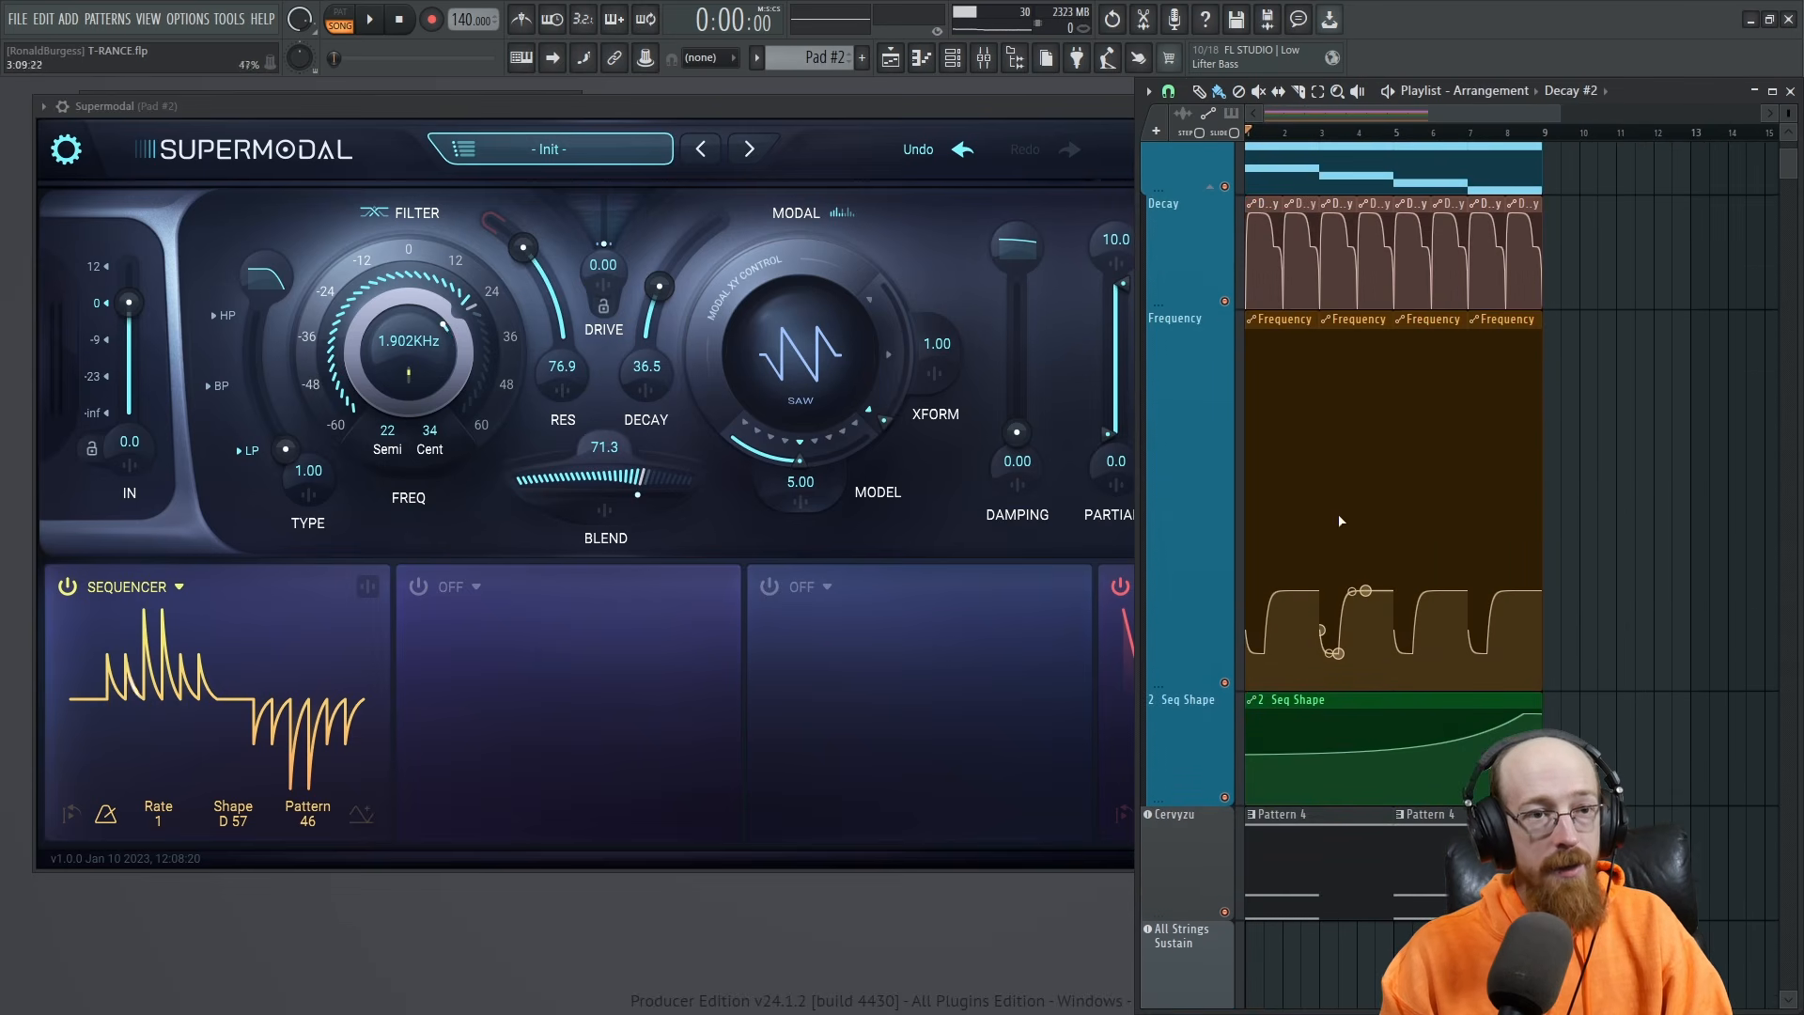
scroll(1338, 601, "down", 5)
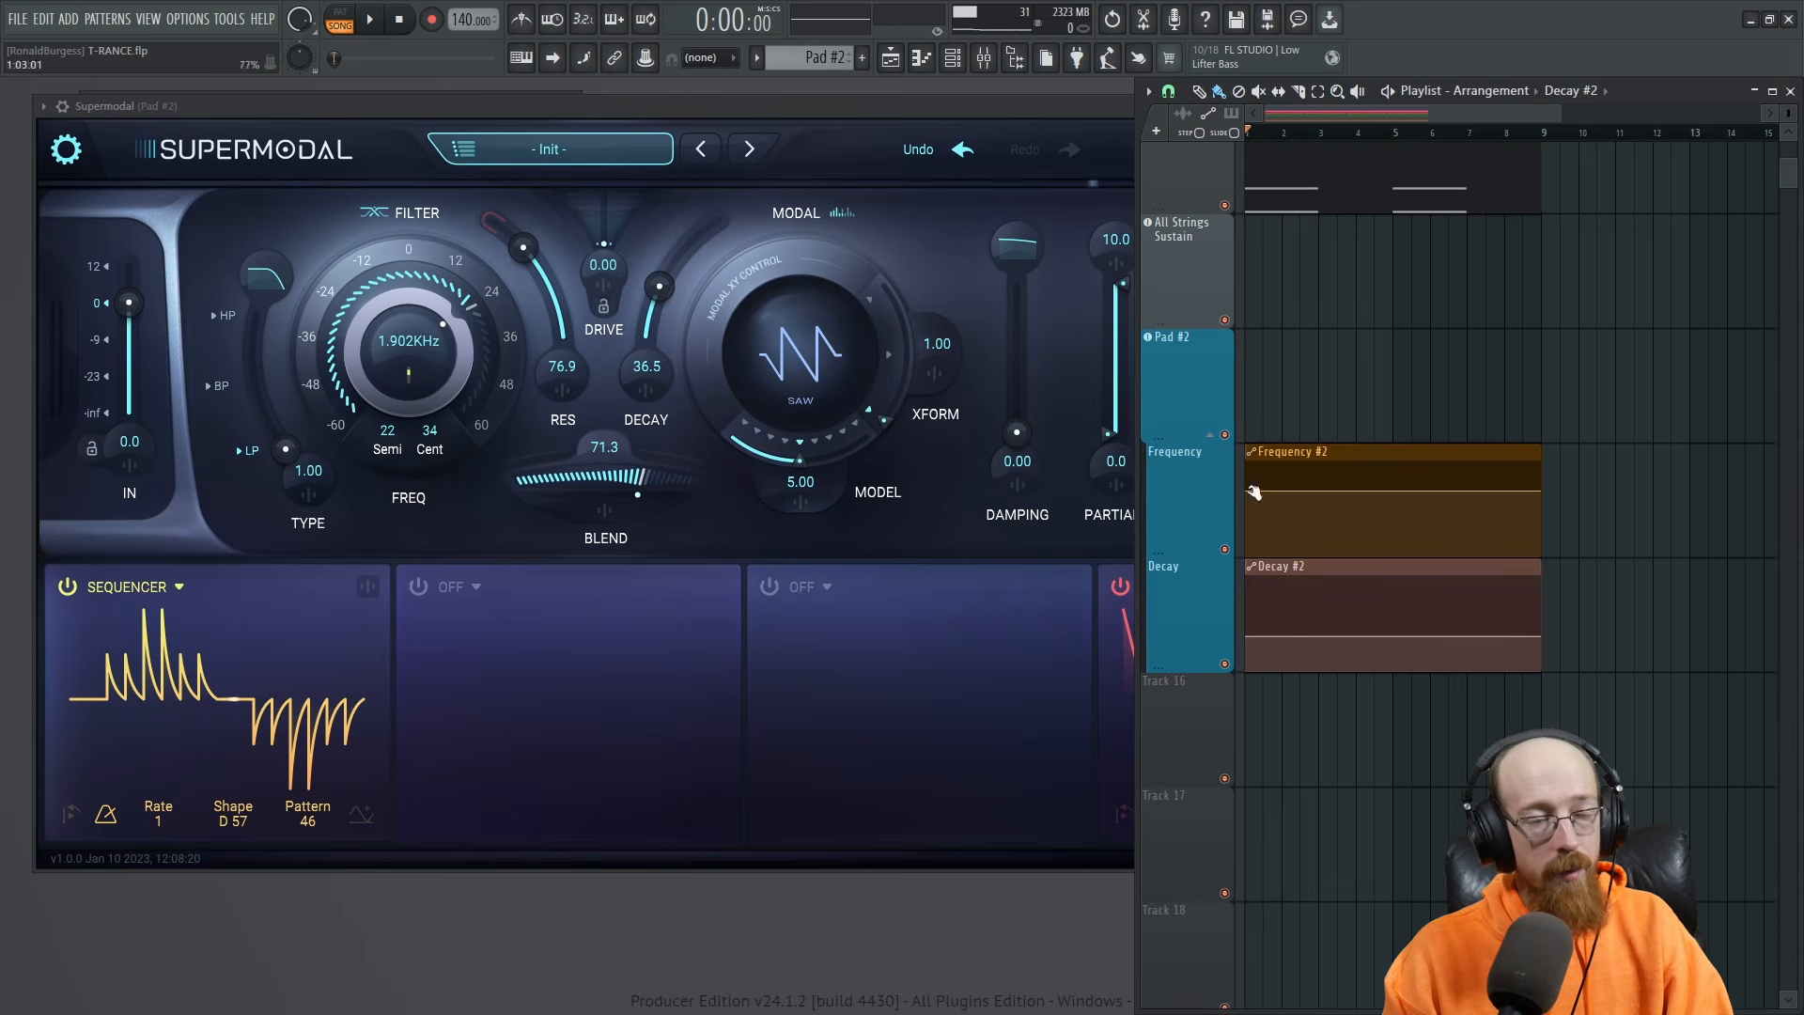
scroll(1167, 398, "up", 6)
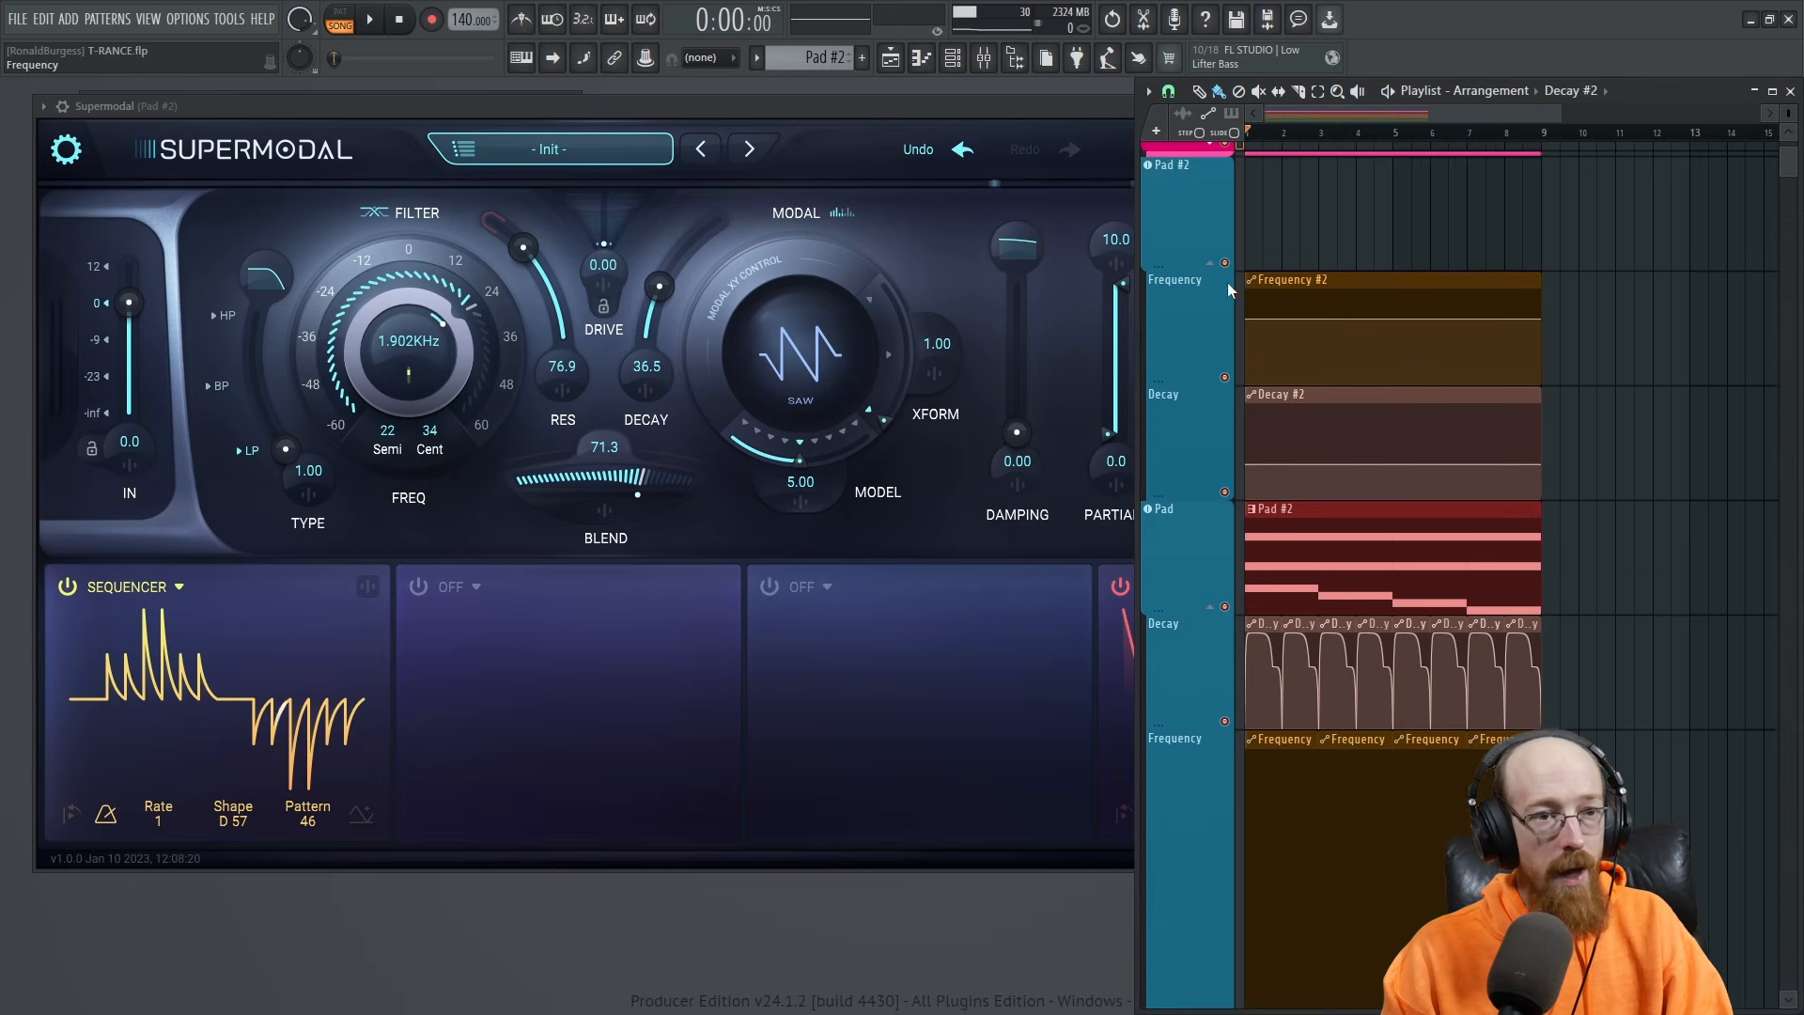
left_click_drag(1196, 242, 1196, 957)
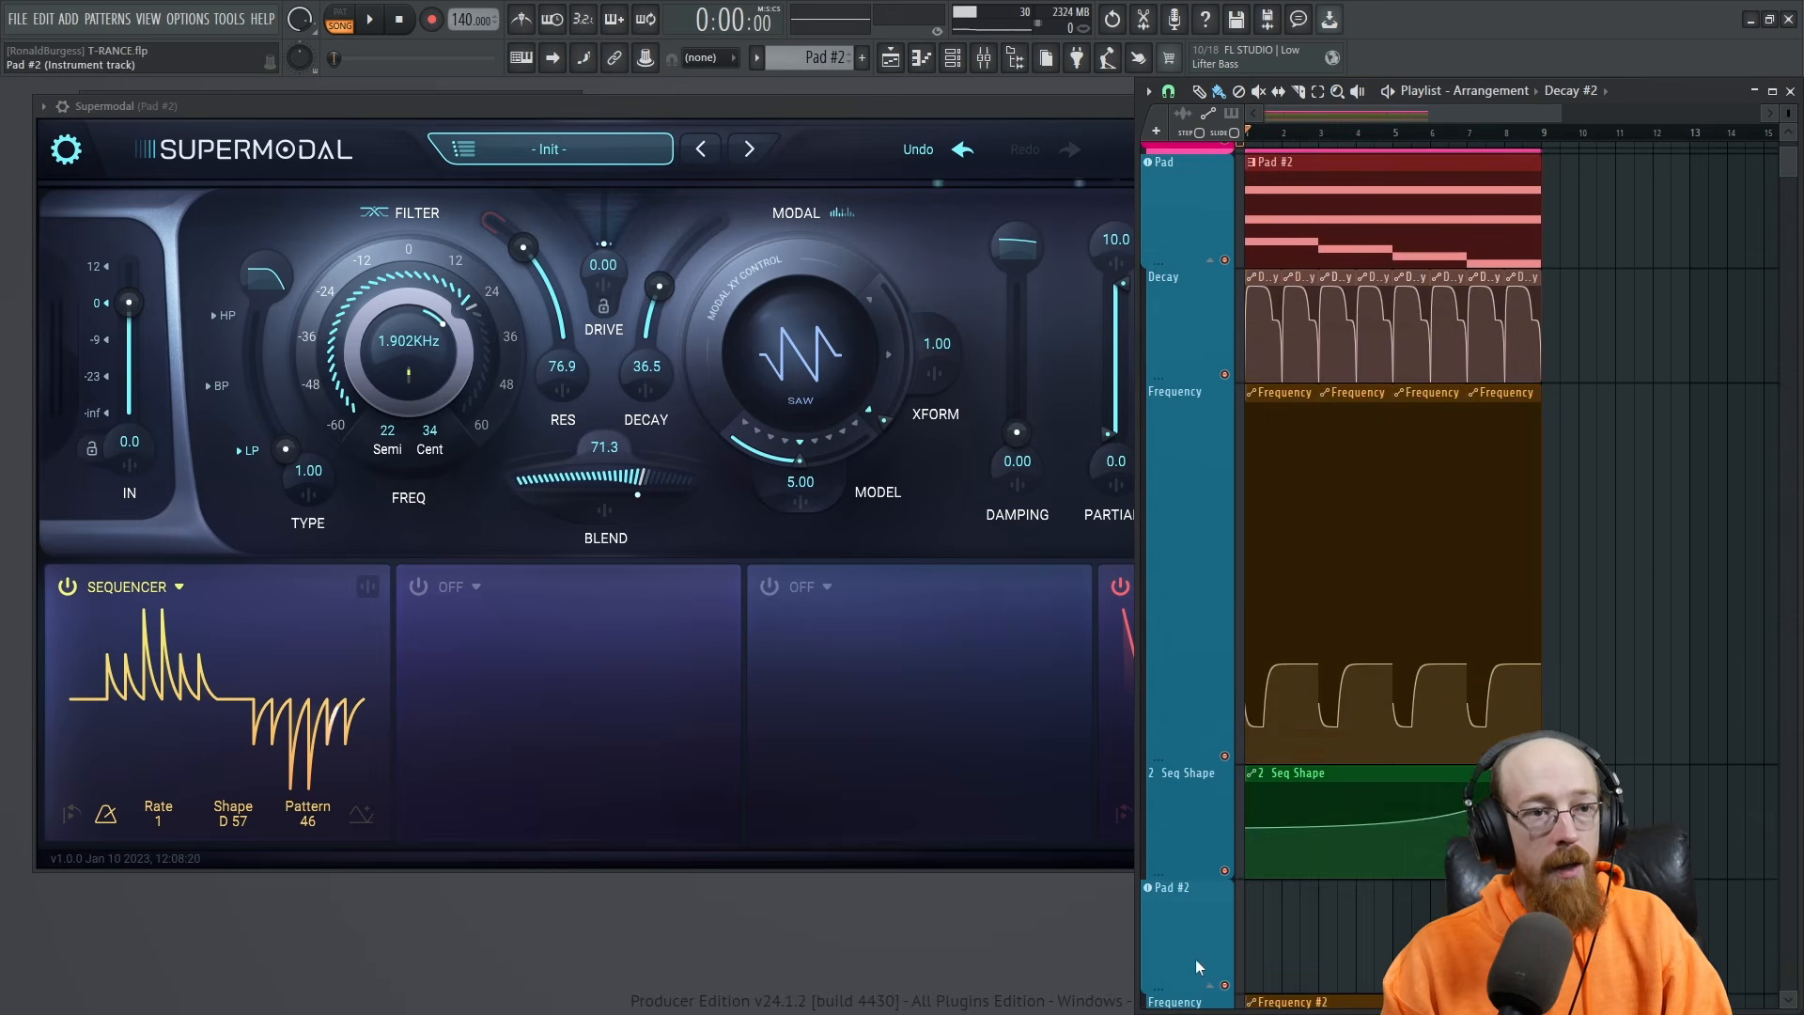
Collapse the Pad track group, hiding its Decay, Frequency and 2 Seq Shape automation tracks.
left_click(1209, 259)
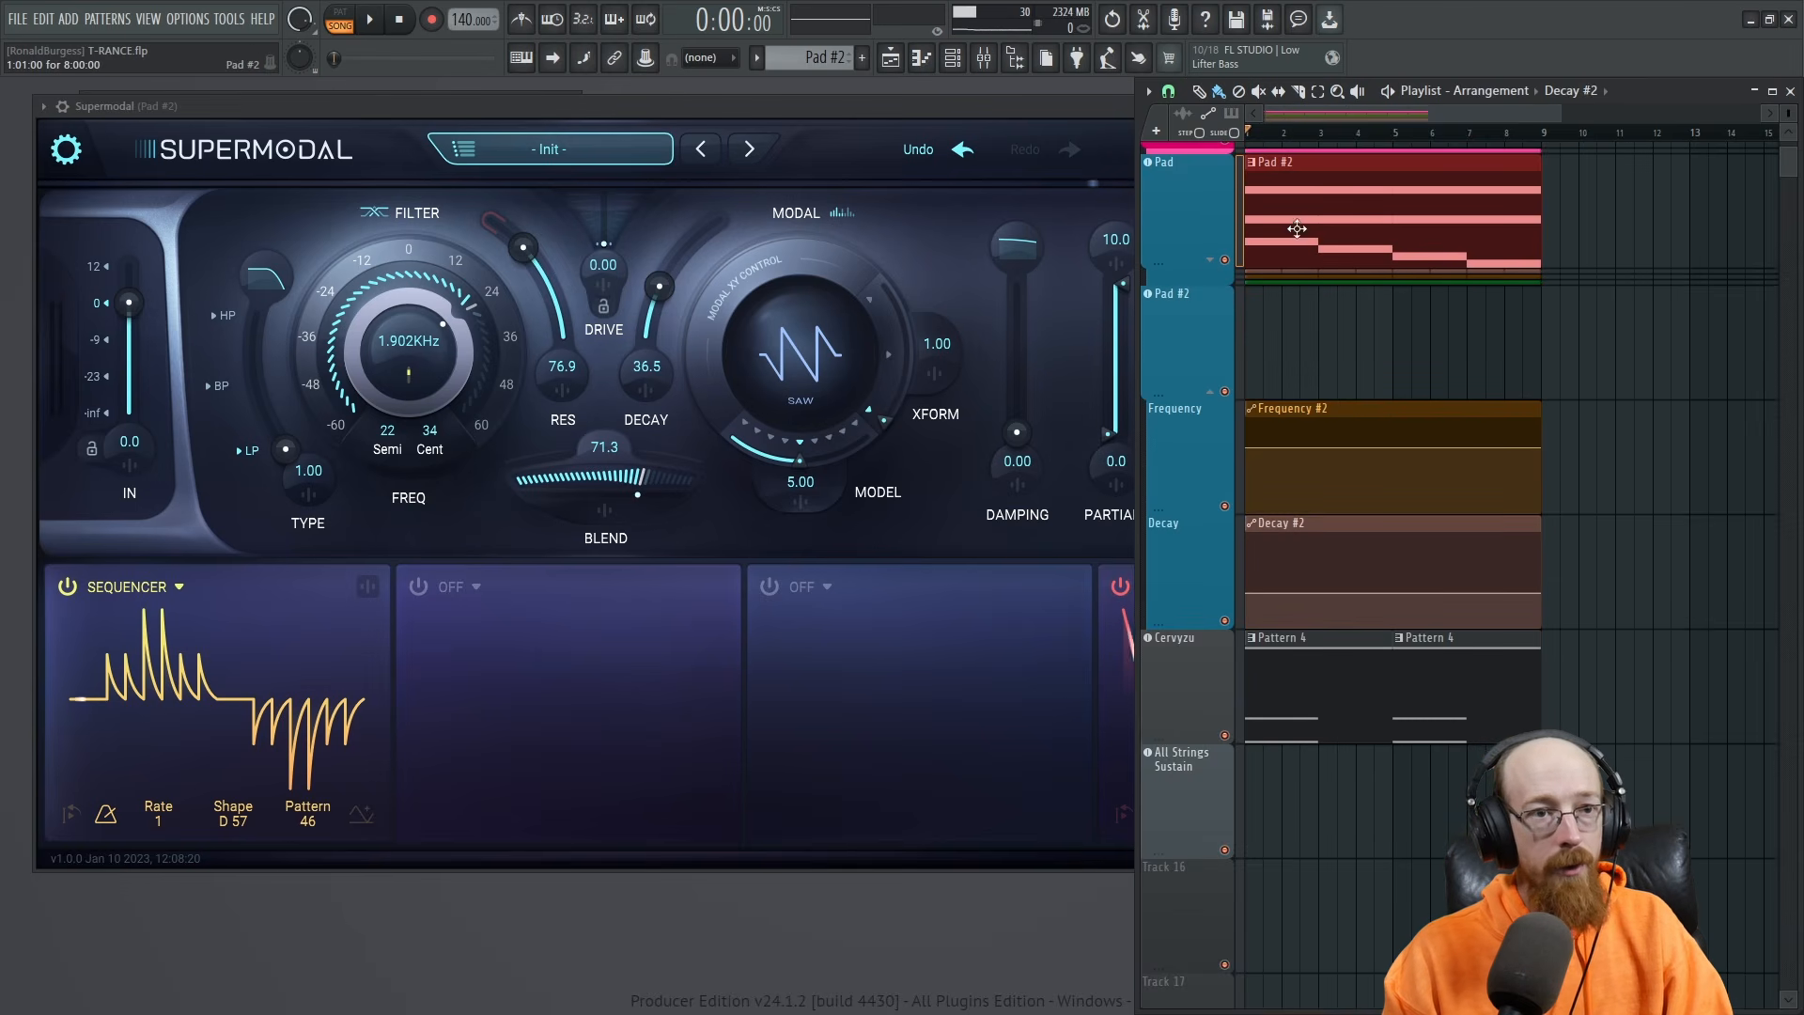
left_click(1219, 261)
left_click_drag(1272, 564, 1521, 575)
left_click_drag(1283, 829, 1493, 825)
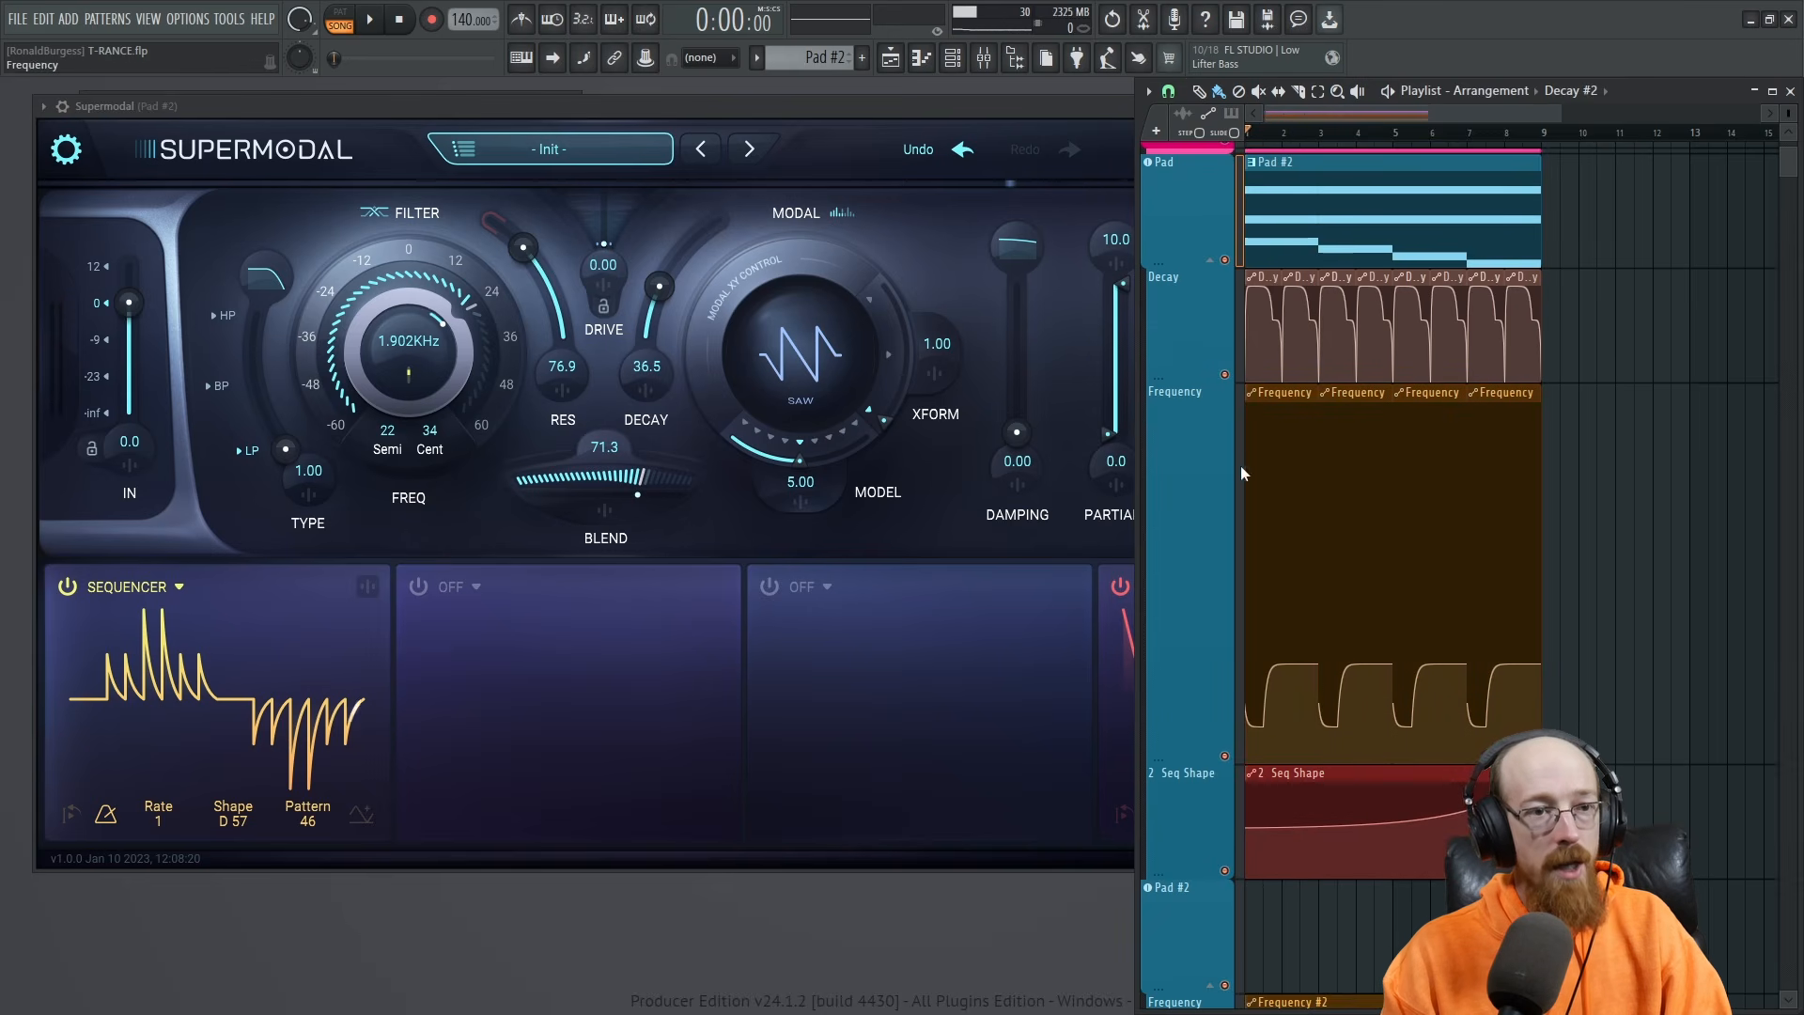
left_click(1219, 263)
Lower the start point of the Frequency #2 clip to 89.41 Hz so the filter frequency ramps upward across the clip.
scroll(1286, 562, "up", 3)
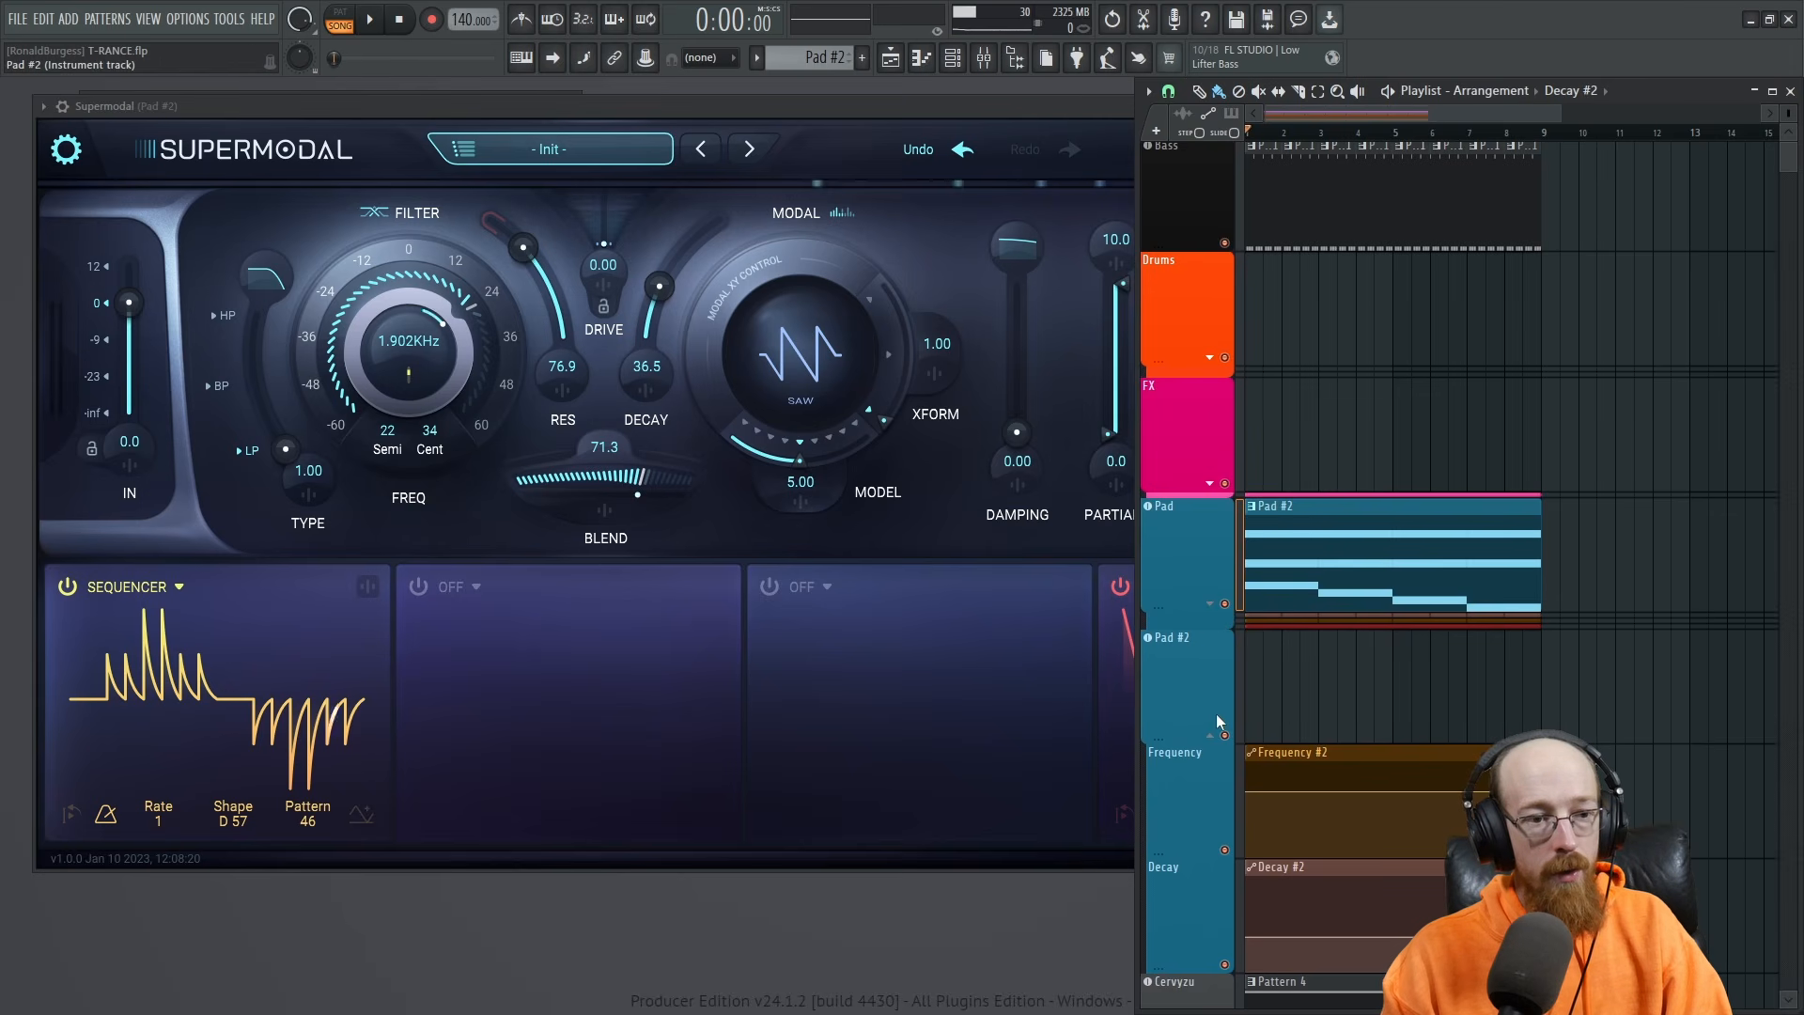
scroll(1217, 720, "down", 1)
scroll(1363, 632, "down", 2)
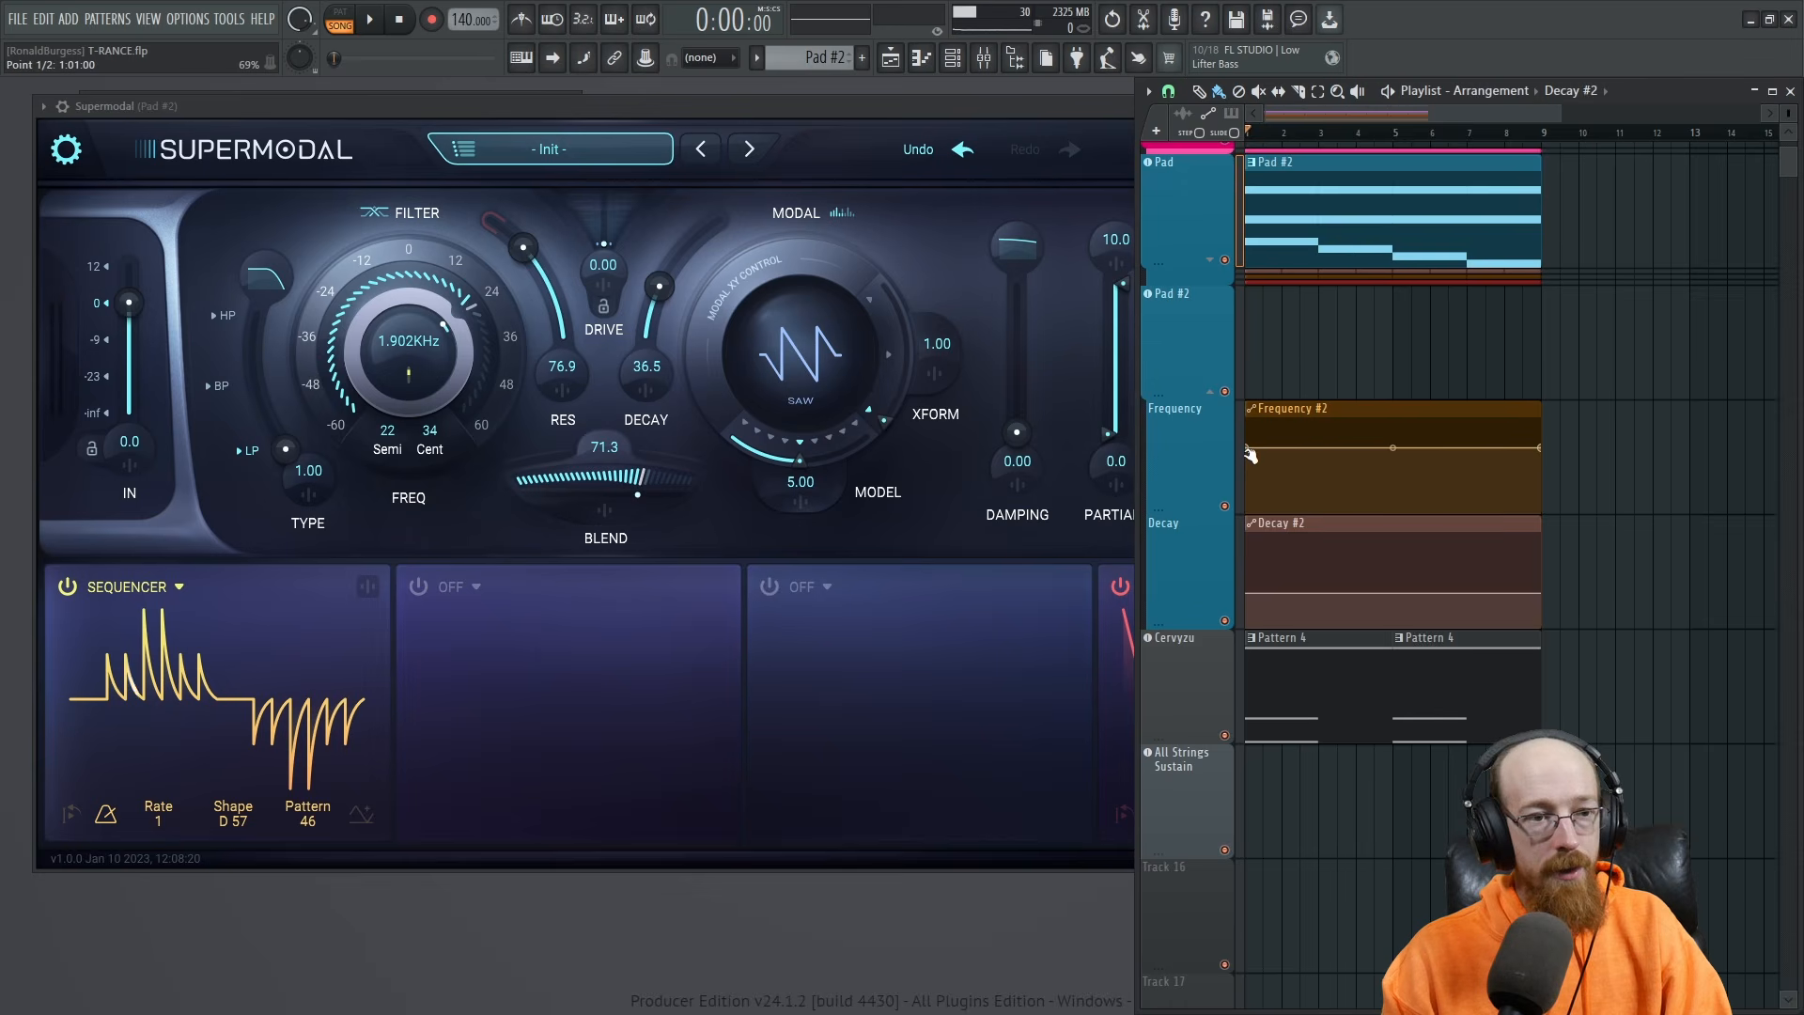
left_click_drag(1248, 449, 1248, 490)
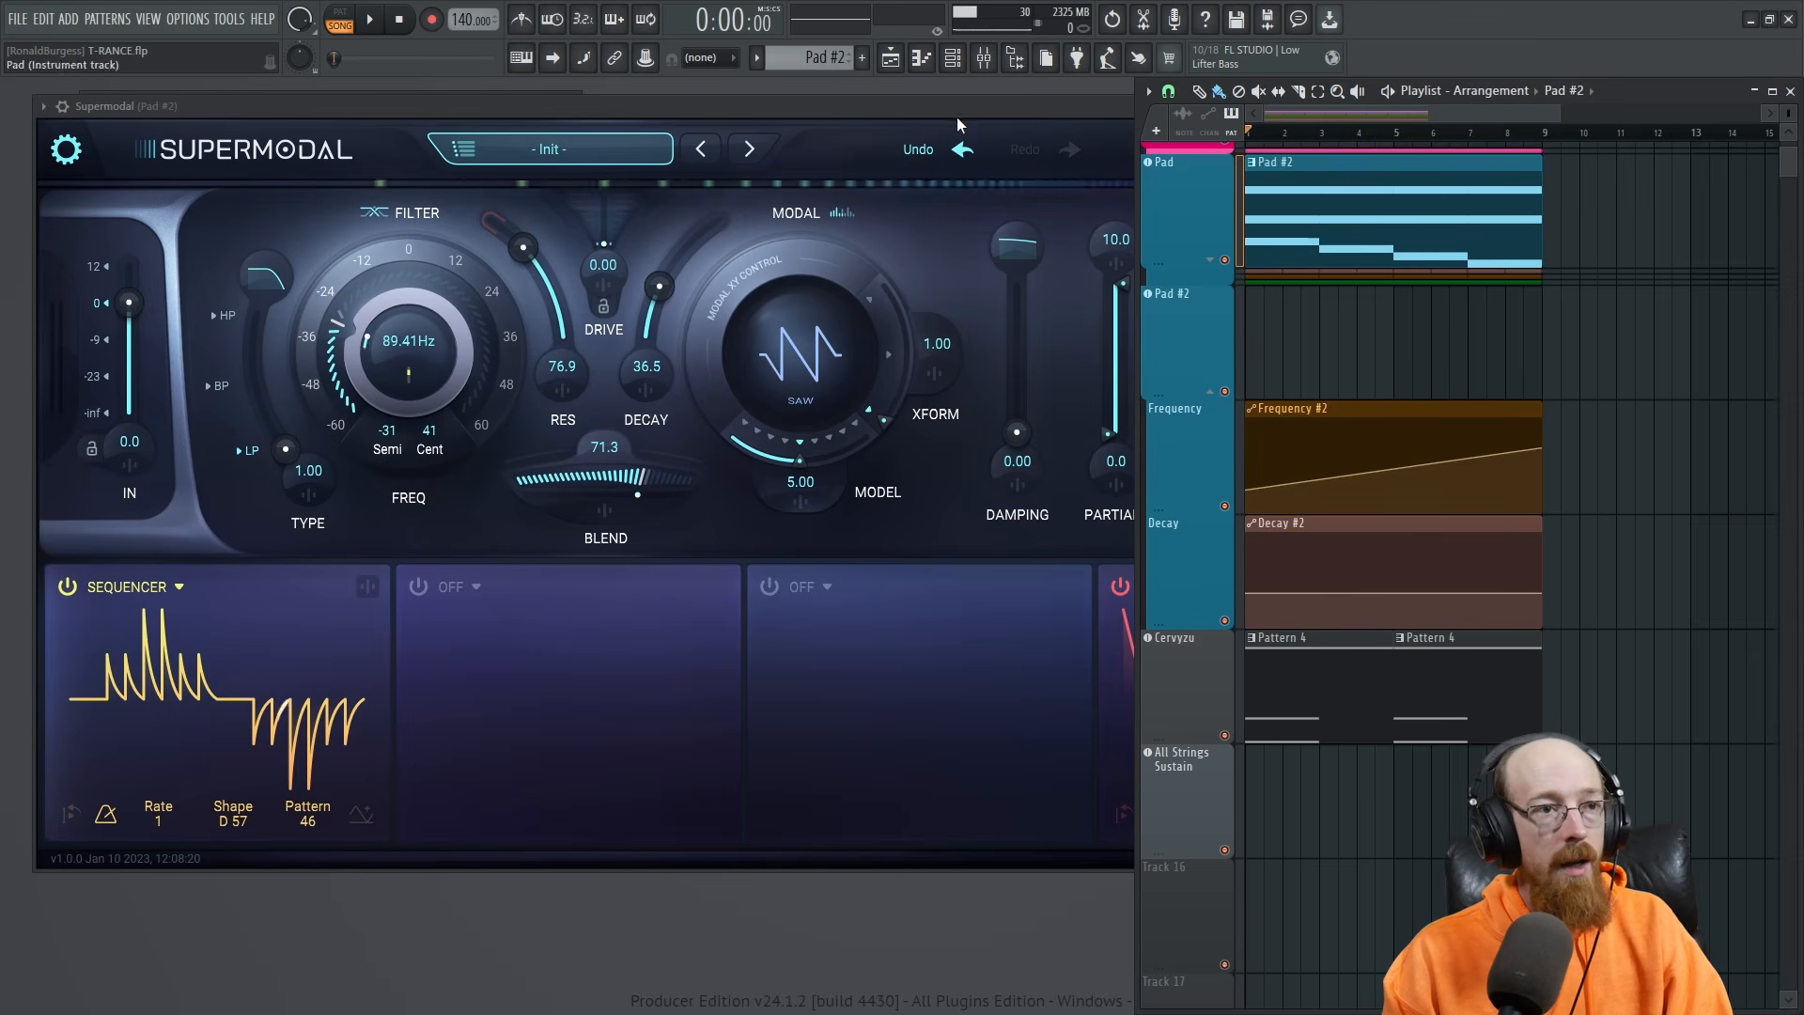
Show all channels in the channel rack and clear the Pad channel's notes from the Pad #2 pattern.
key("F6")
left_click(235, 105)
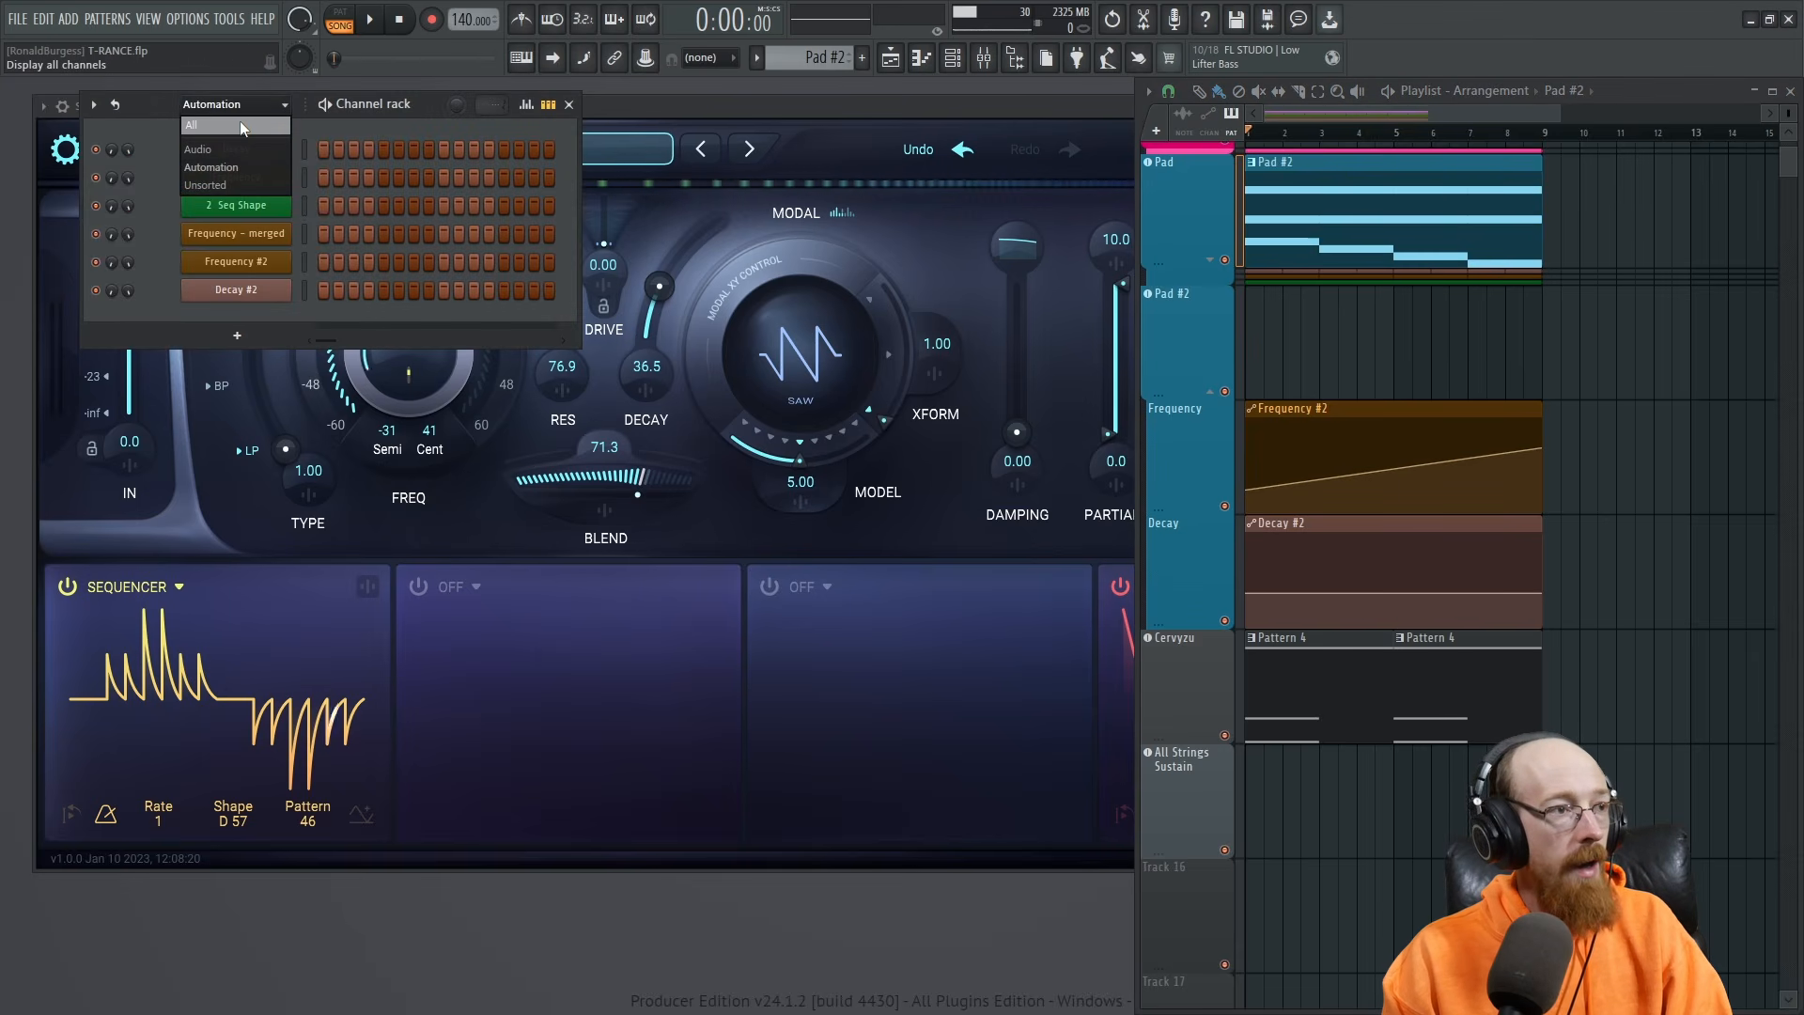
left_click(240, 121)
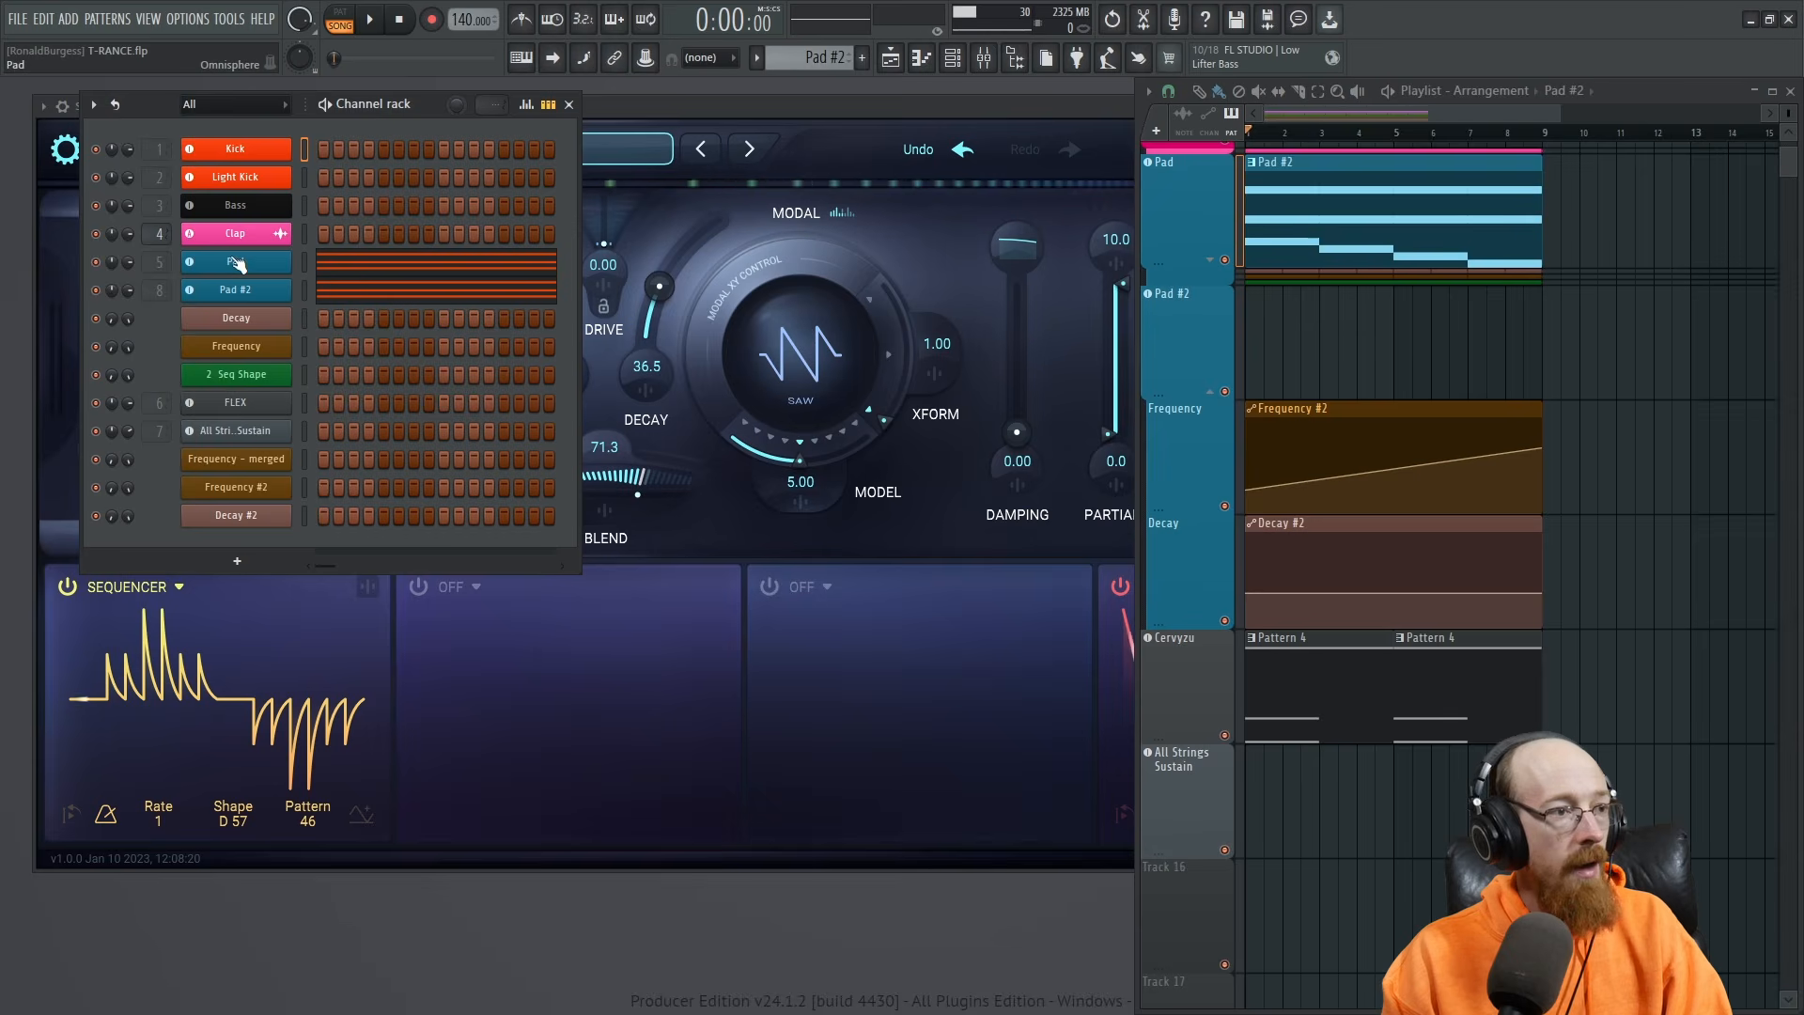
right_click(269, 261)
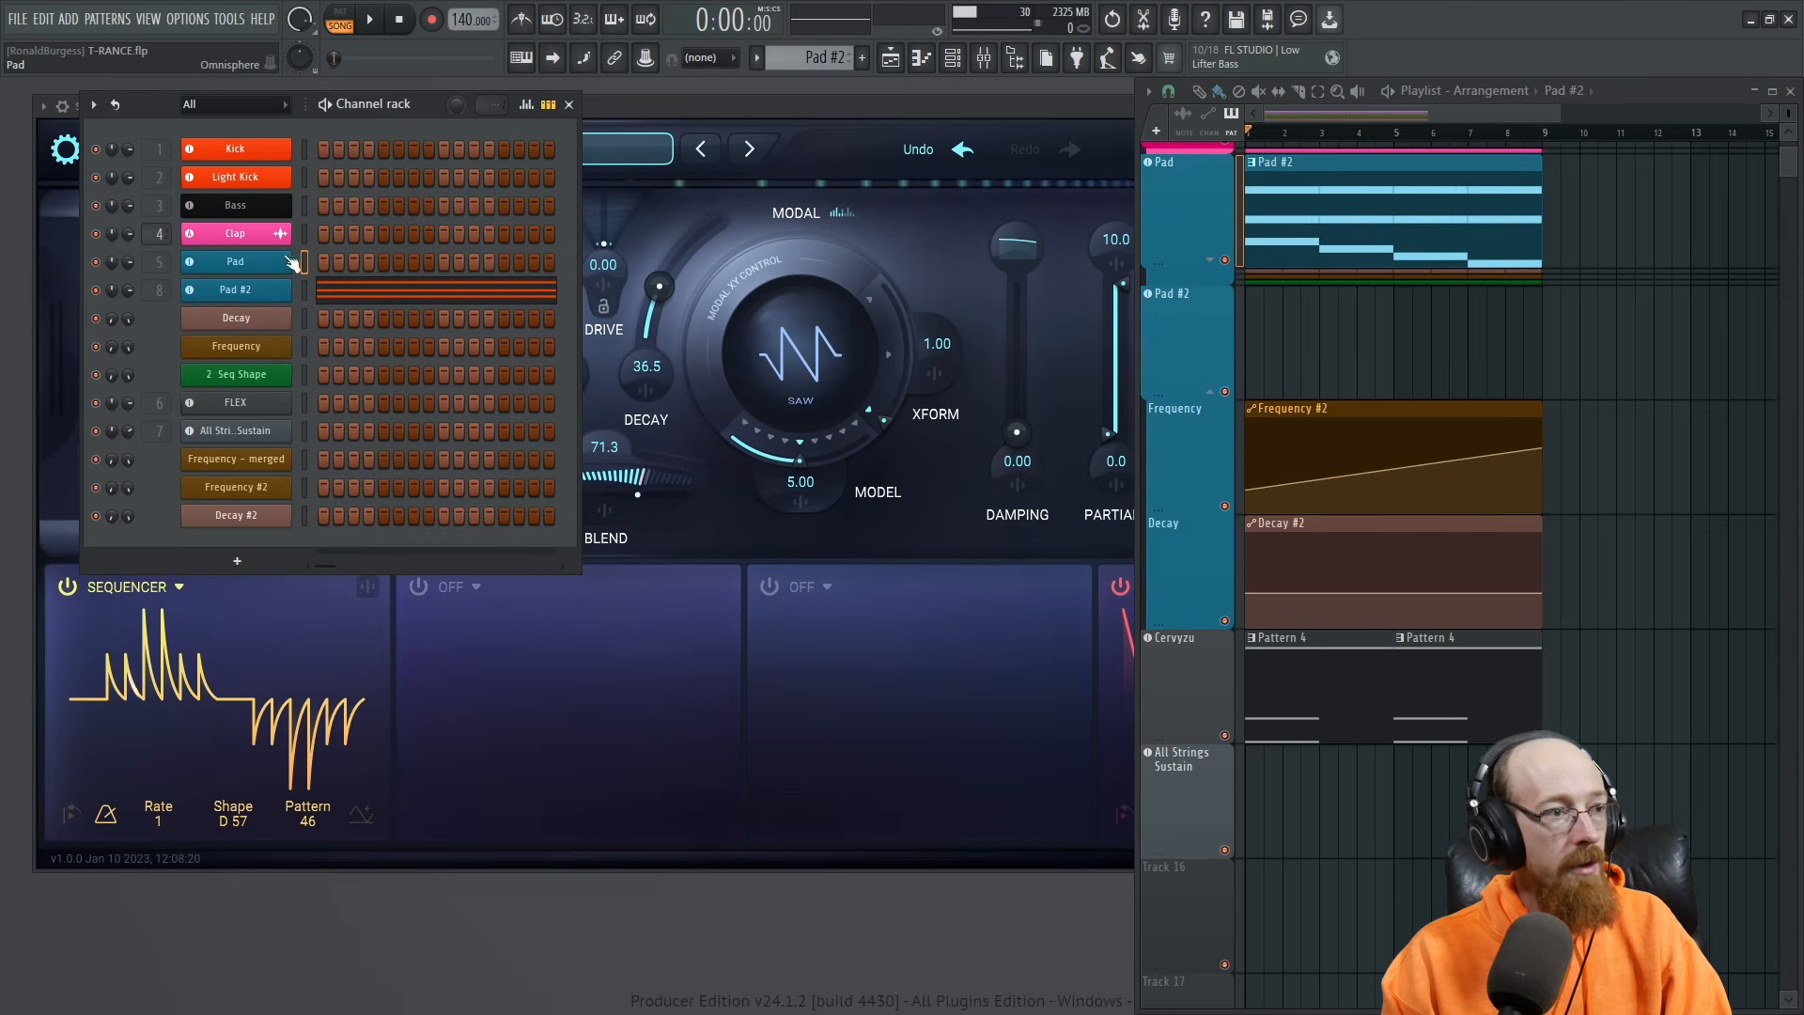
left_click(569, 105)
Play the arrangement from the start to hear the Frequency #2 ramp on the pad, and stop playback.
left_click(728, 109)
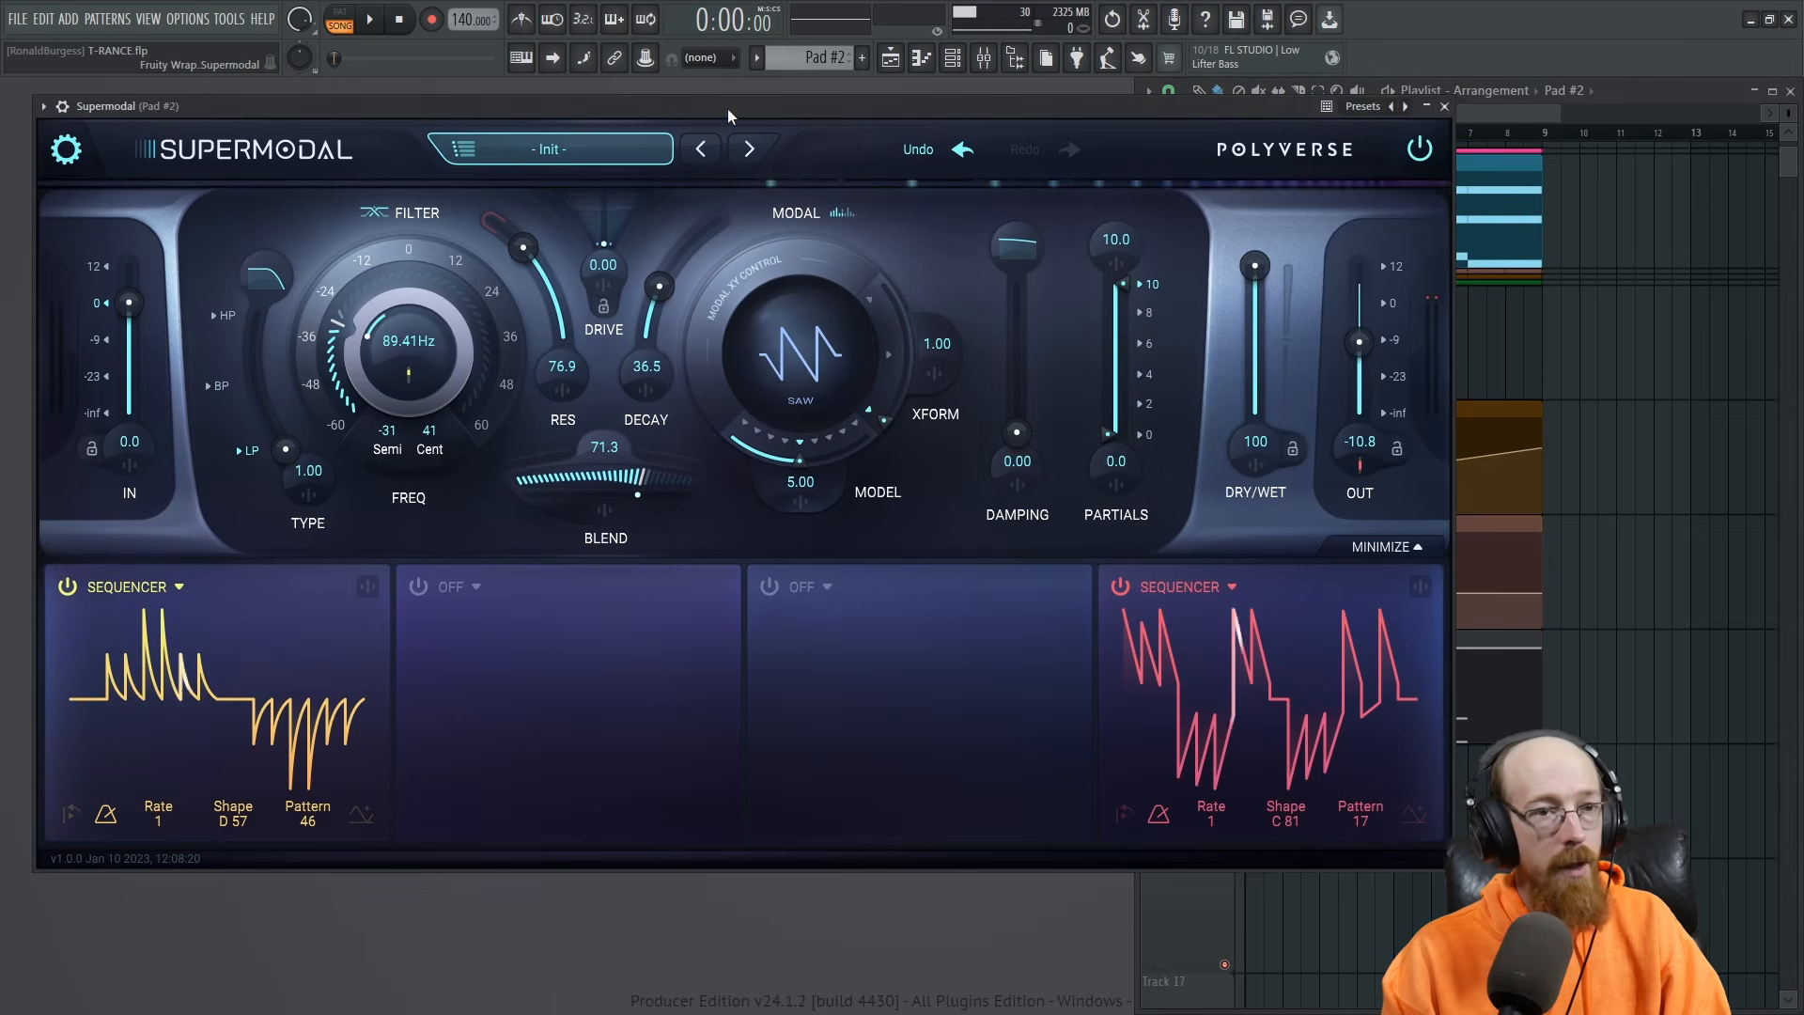
left_click(1672, 88)
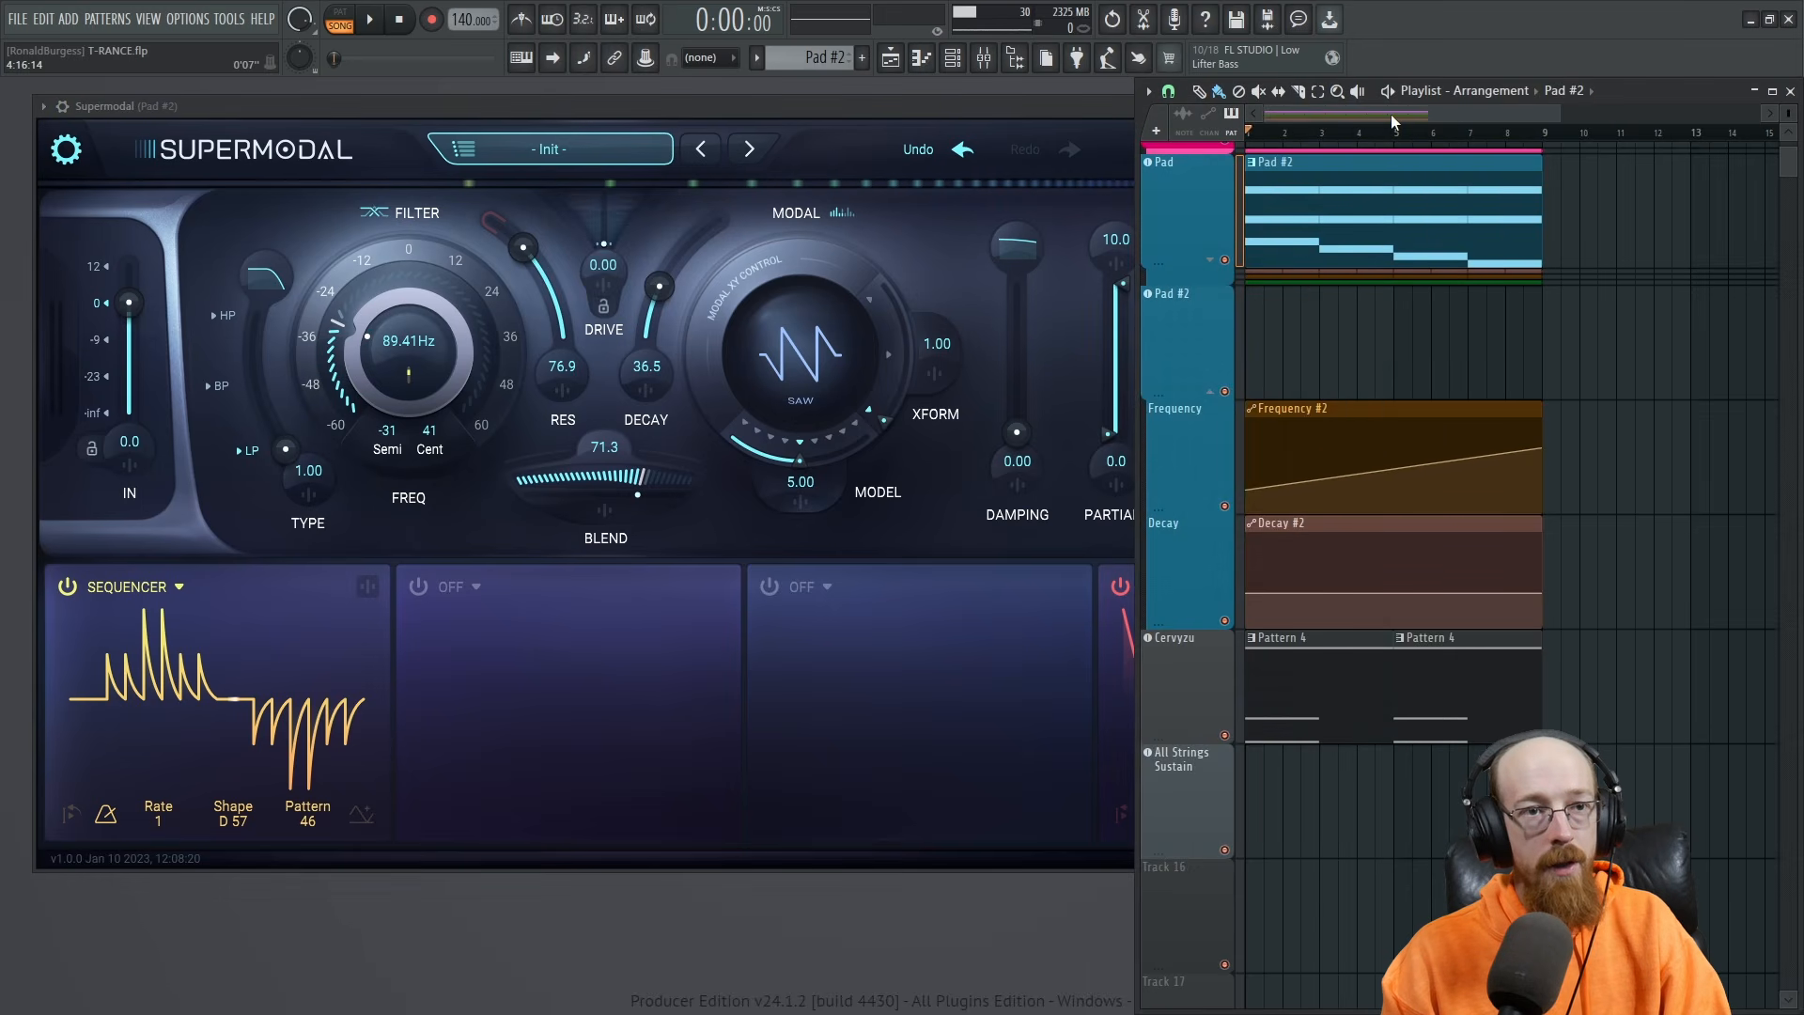
key("space")
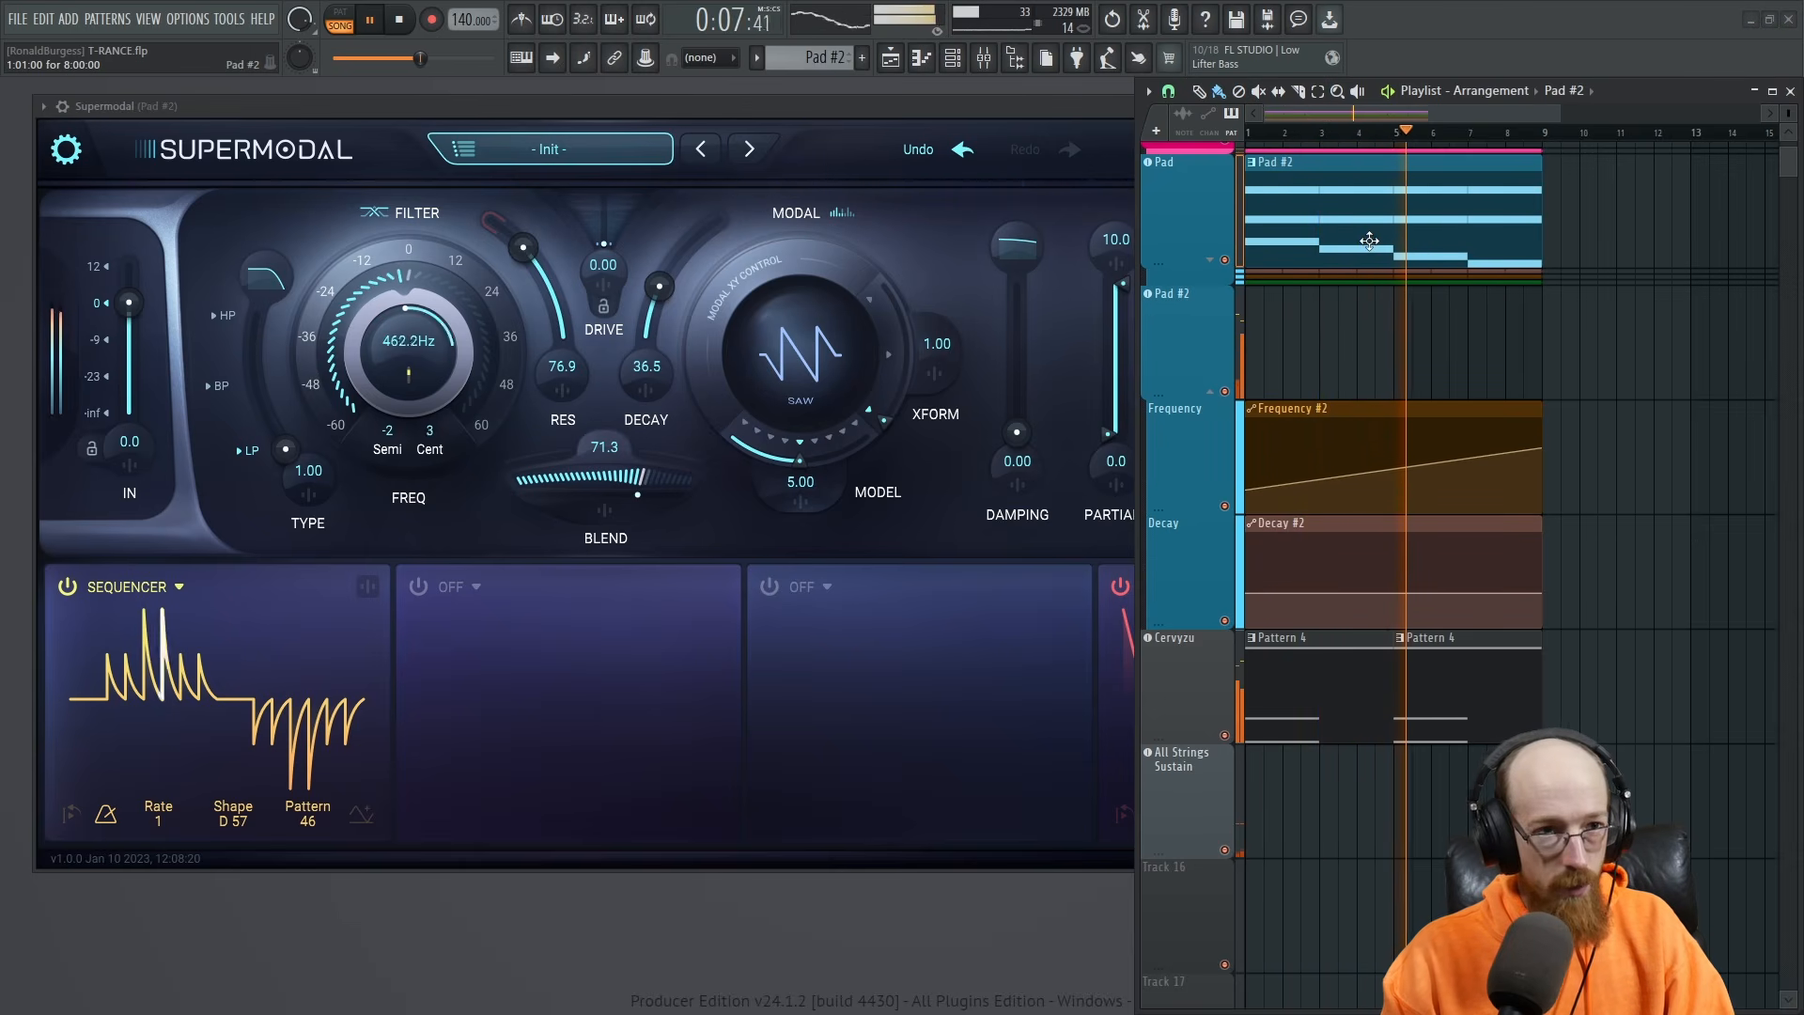
left_click(1248, 133)
key("space")
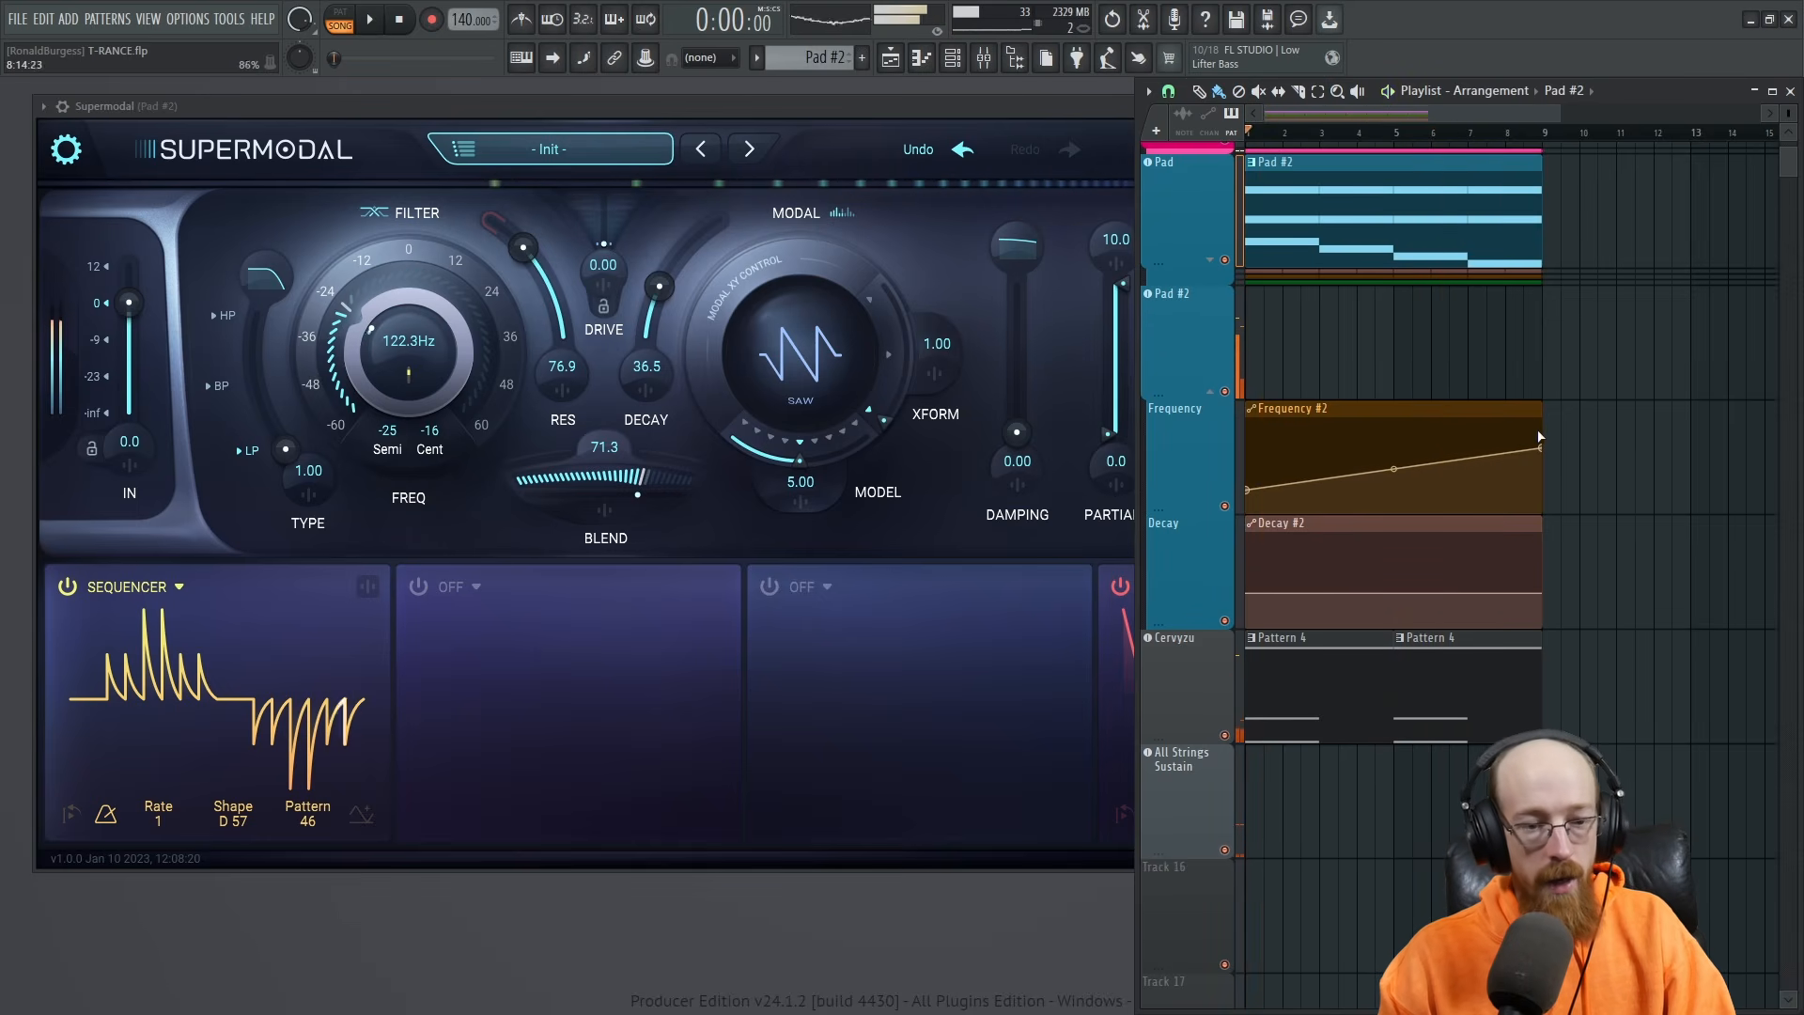
Slice the Frequency #2 clip at bar 2 and delete everything after the first bar.
left_click(1294, 424)
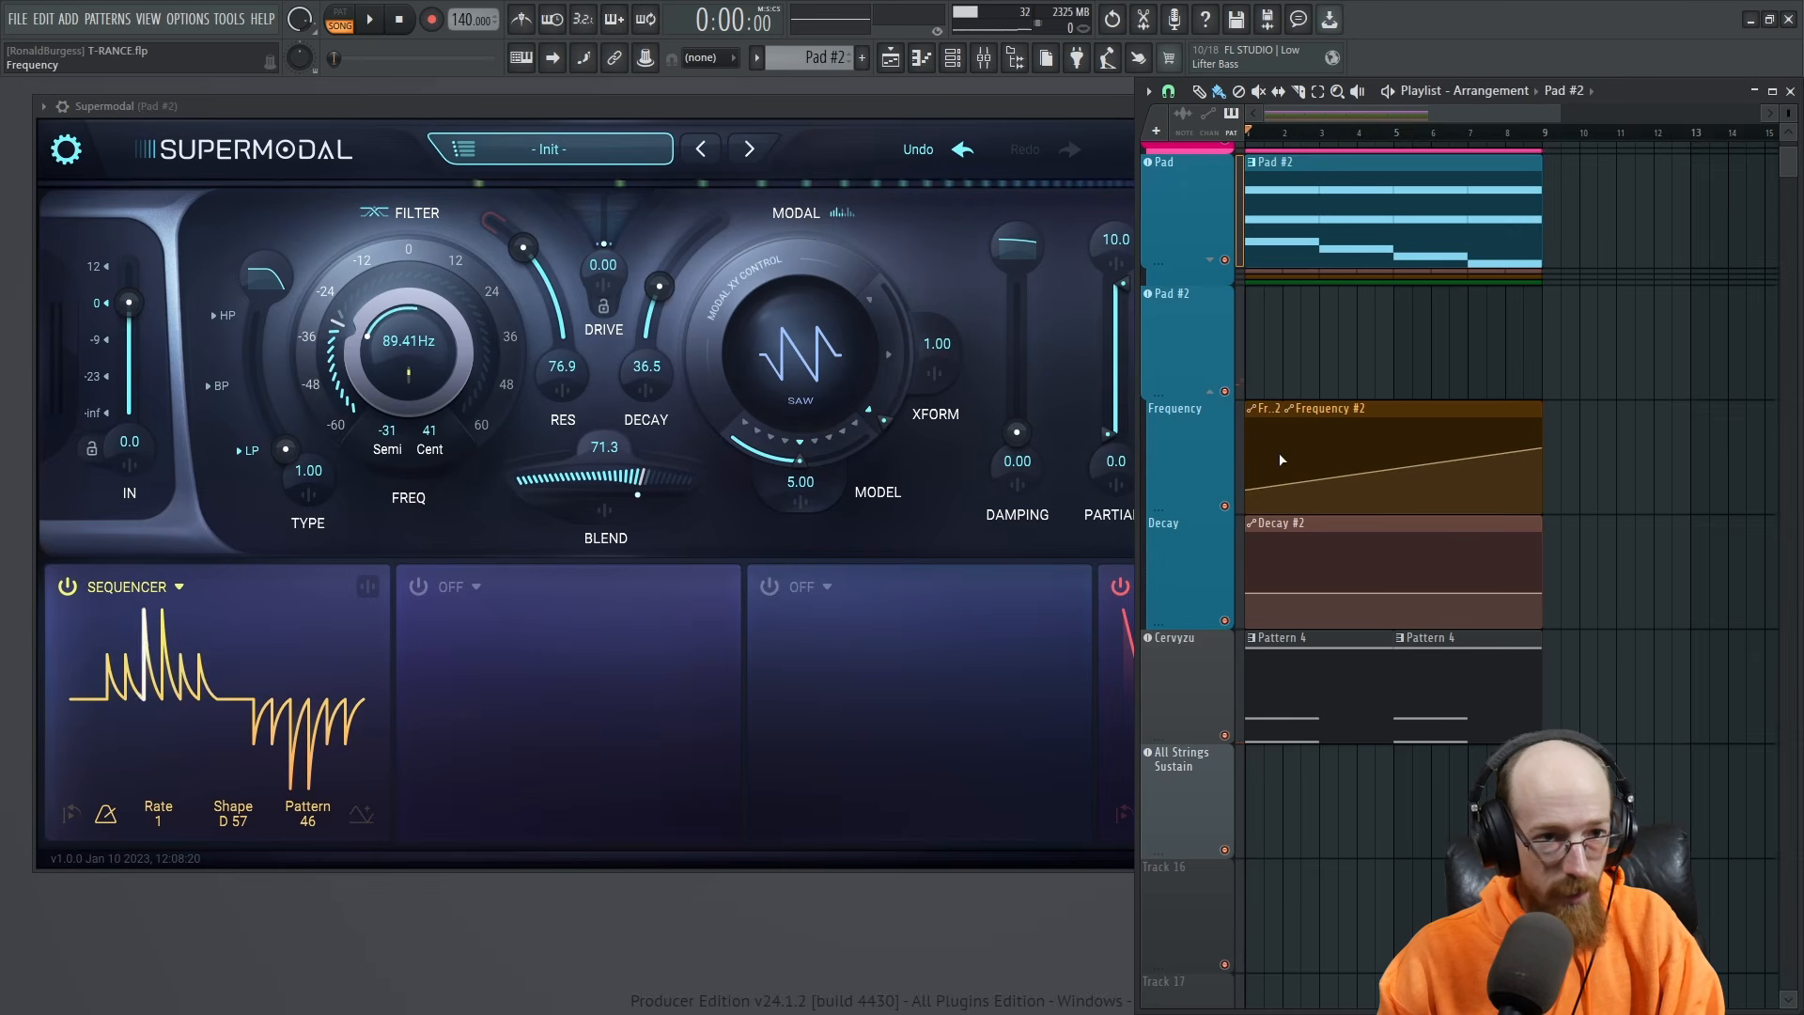
left_click(1332, 433)
key("Delete")
Duplicate the one-bar Frequency #2 clip seven times to fill all eight bars.
left_click(1248, 442)
key("ctrl+b")
key("ctrl+b")
key("ctrl+b")
key("ctrl+b")
key("ctrl+b")
key("ctrl+b")
key("ctrl+b")
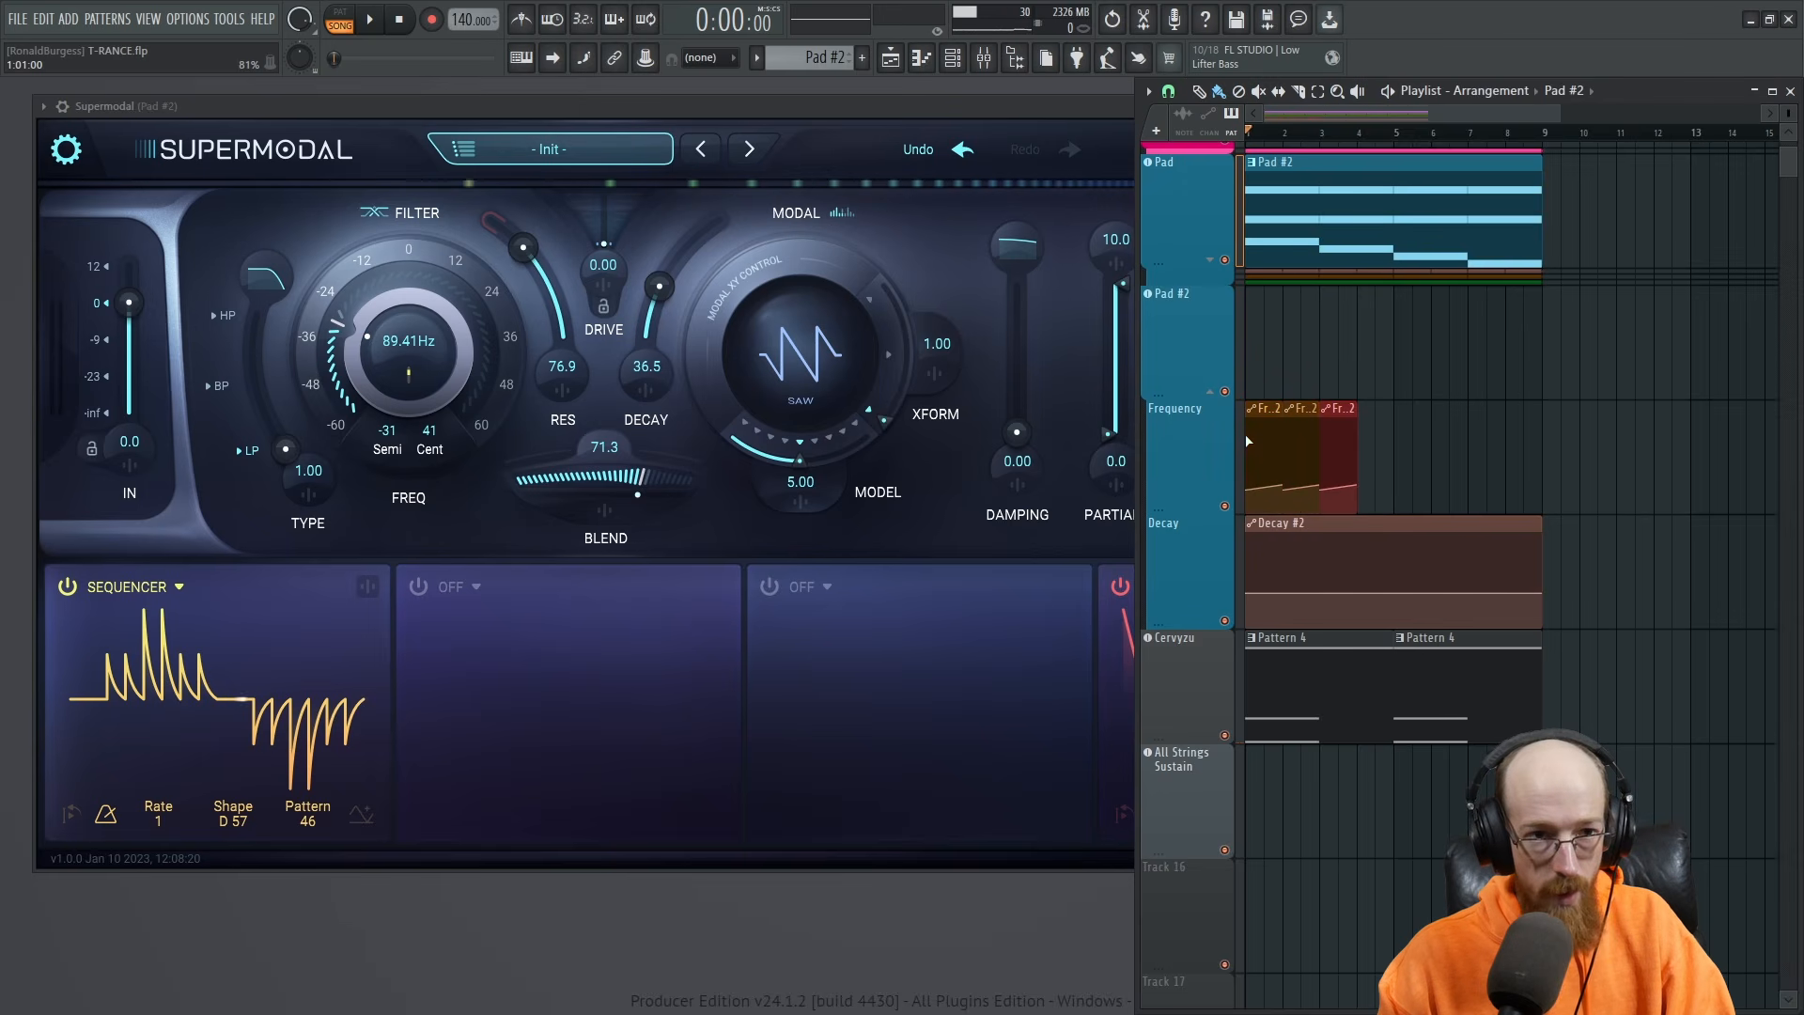
Reshape the one-bar Frequency #2 curve into a rounded rise that levels off at a higher value before the bar ends.
scroll(1300, 453, "up", 1)
scroll(1370, 467, "up", 1)
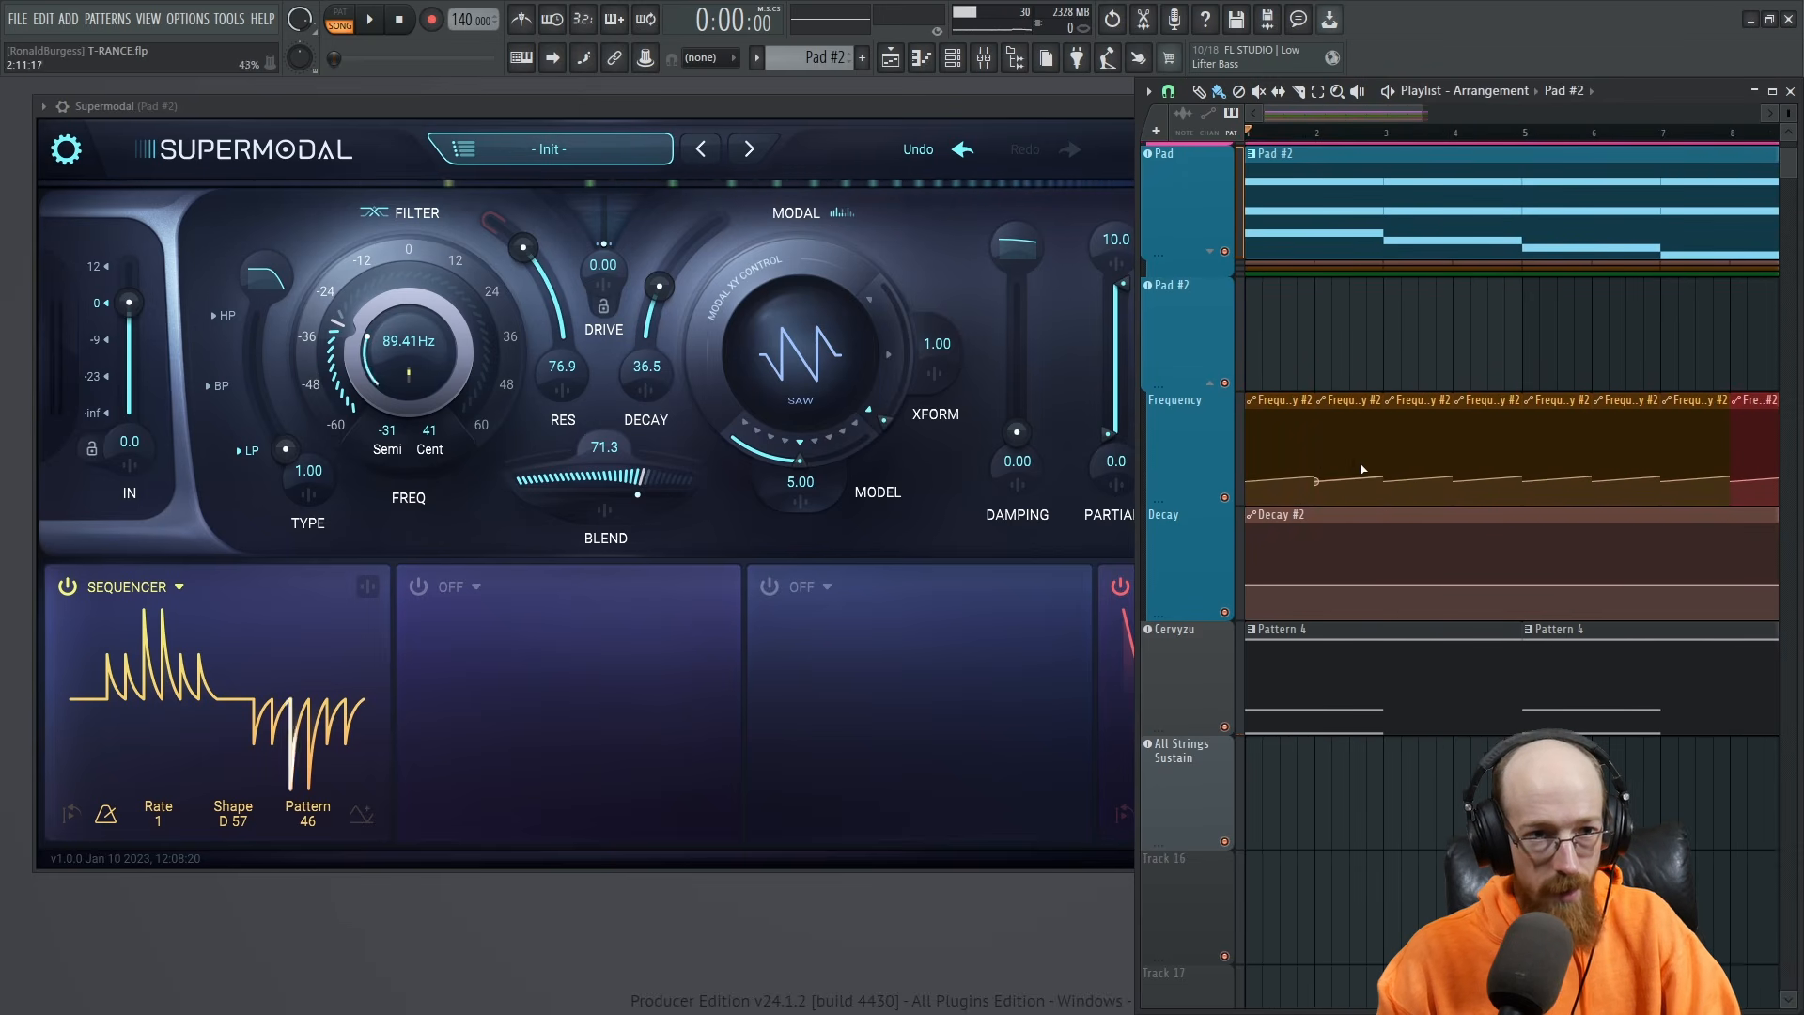
left_click_drag(1283, 467, 1299, 458)
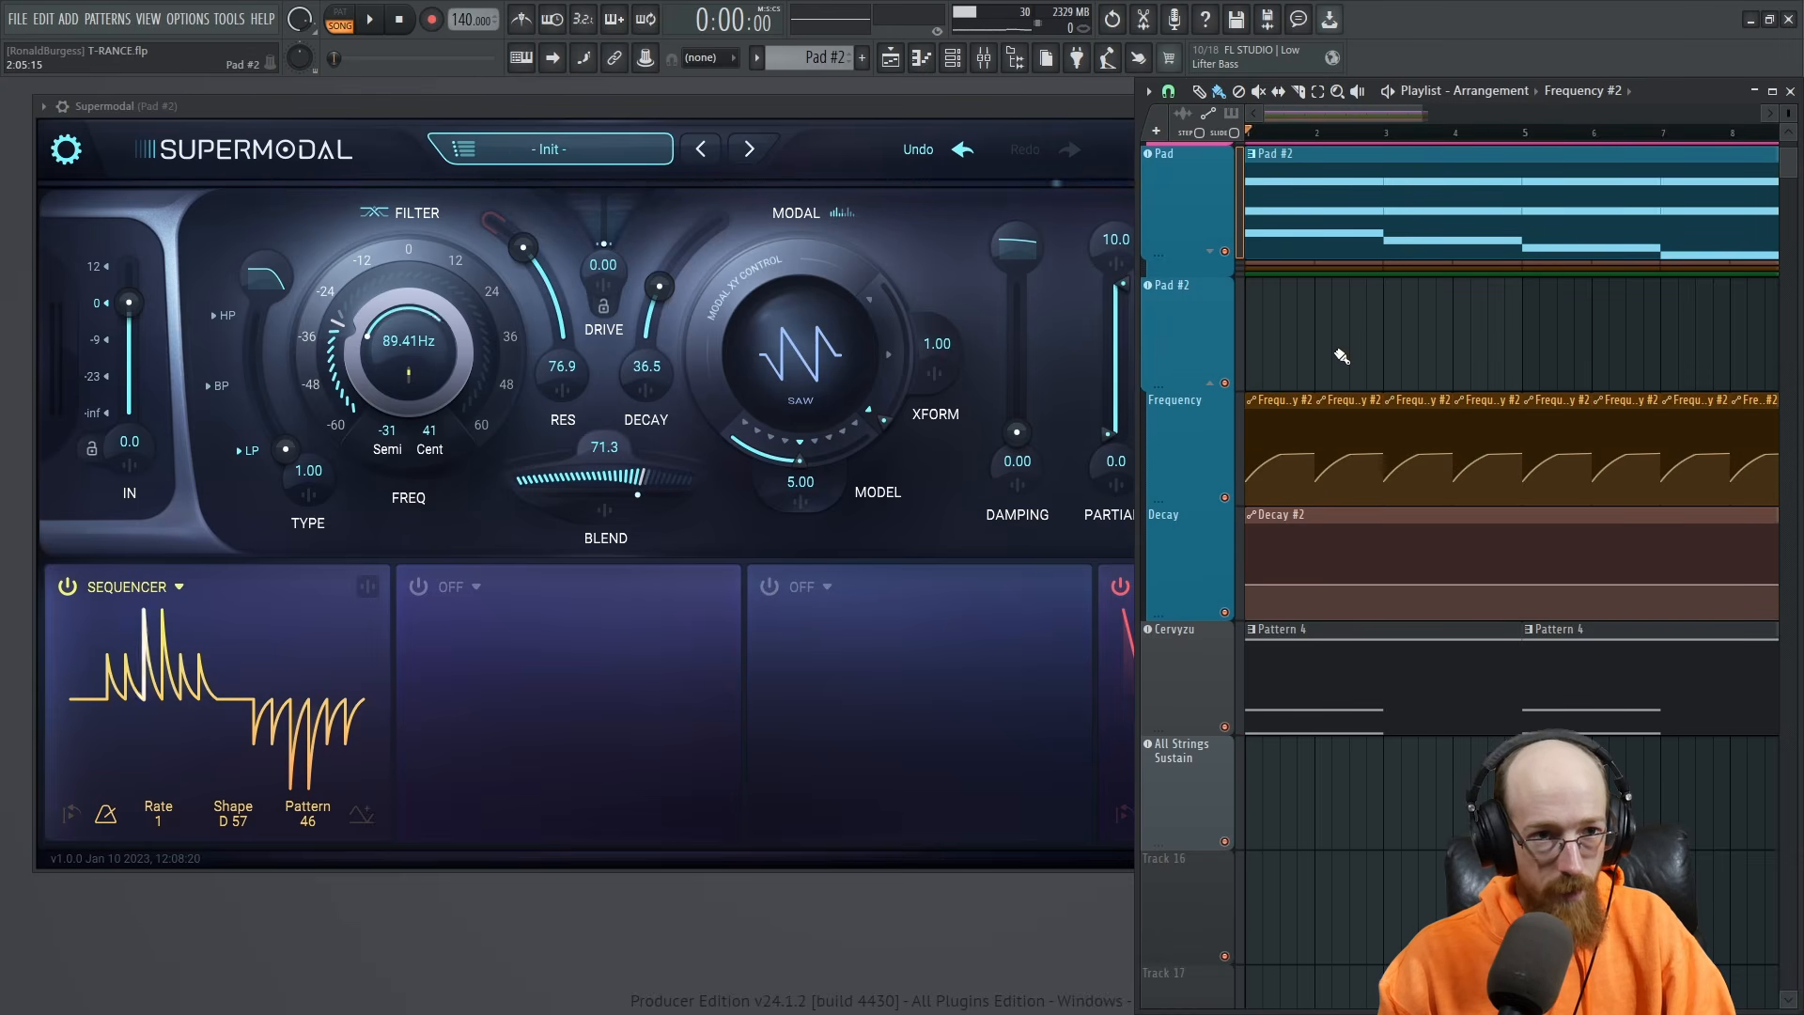
Delete the Frequency #2 copies after the first one and extend the remaining clip to two bars.
scroll(1365, 362, "down", 2)
left_click_drag(1298, 378, 1518, 437)
key("Delete")
left_click_drag(1280, 400, 1318, 402)
Duplicate the two-bar Frequency #2 clip three times to fill the eight bars.
left_click(1271, 432, "ctrl")
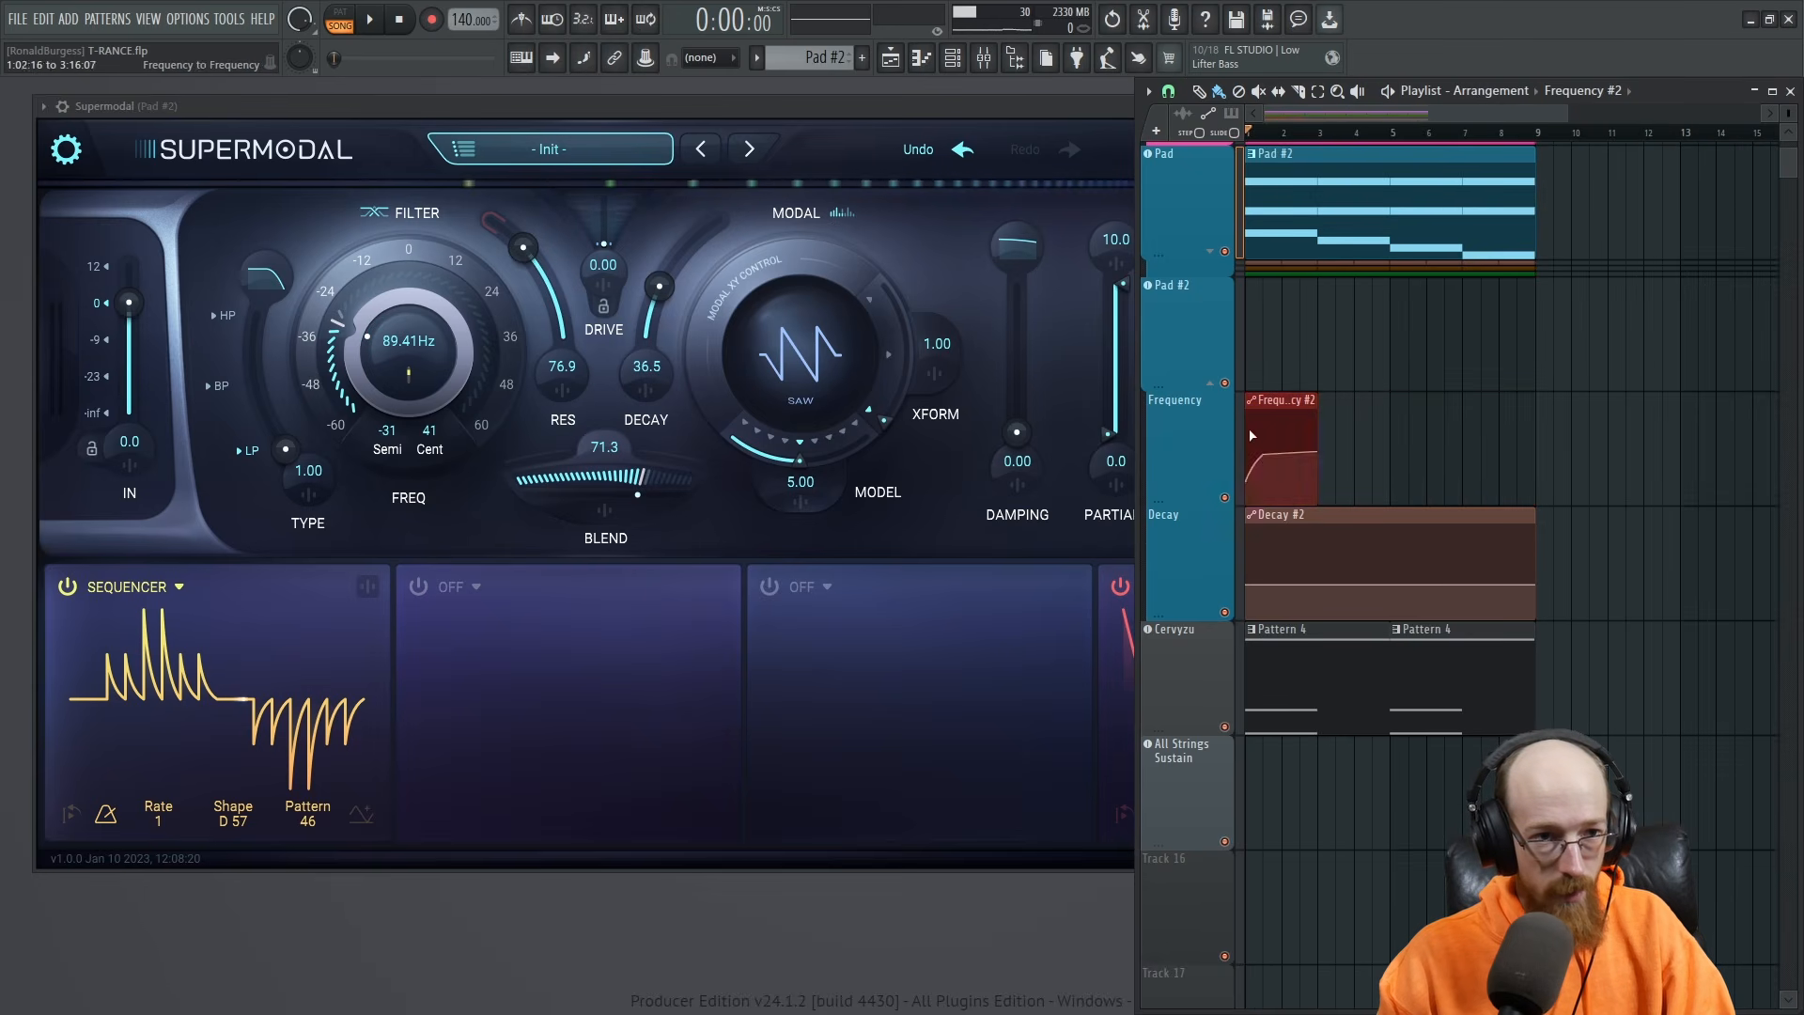
key("ctrl+b")
key("ctrl+b")
key("ctrl+b")
Add points to the Frequency #2 curve for a sharp drop to a low, flat tail partway through bar 2, and audition it.
scroll(1293, 416, "up", 2)
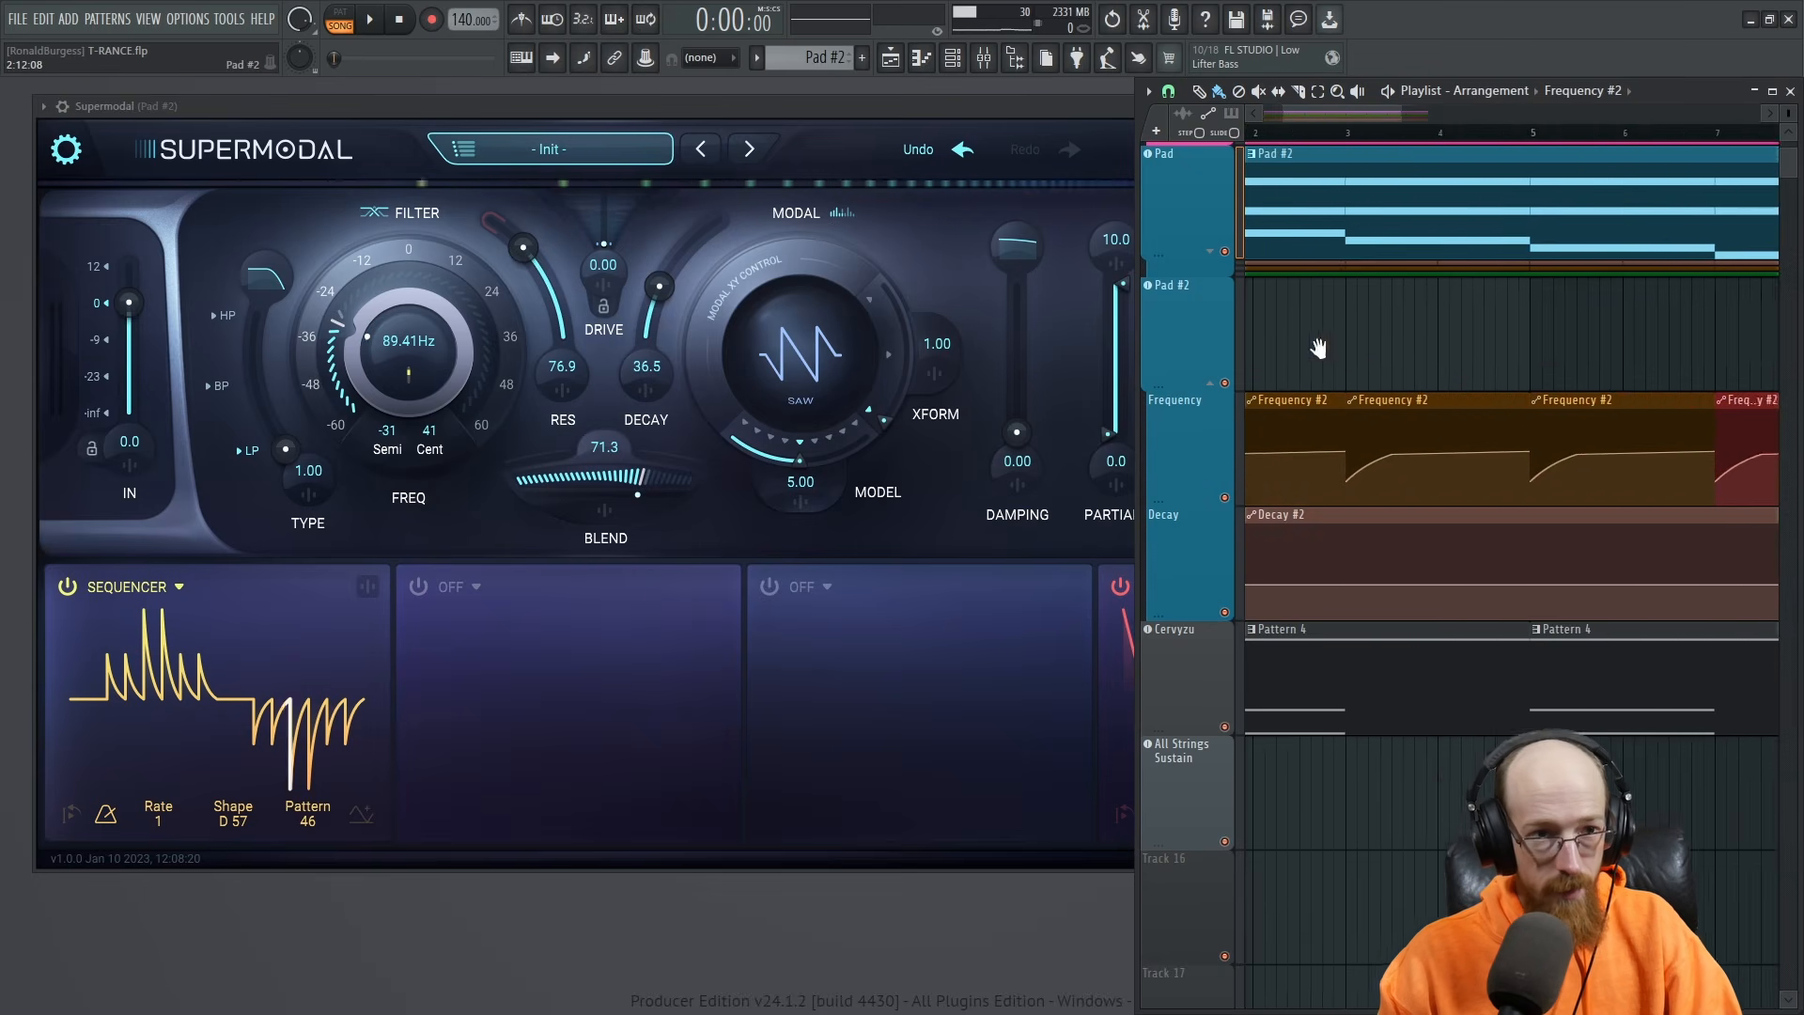
scroll(1250, 310, "down", 1)
key("space")
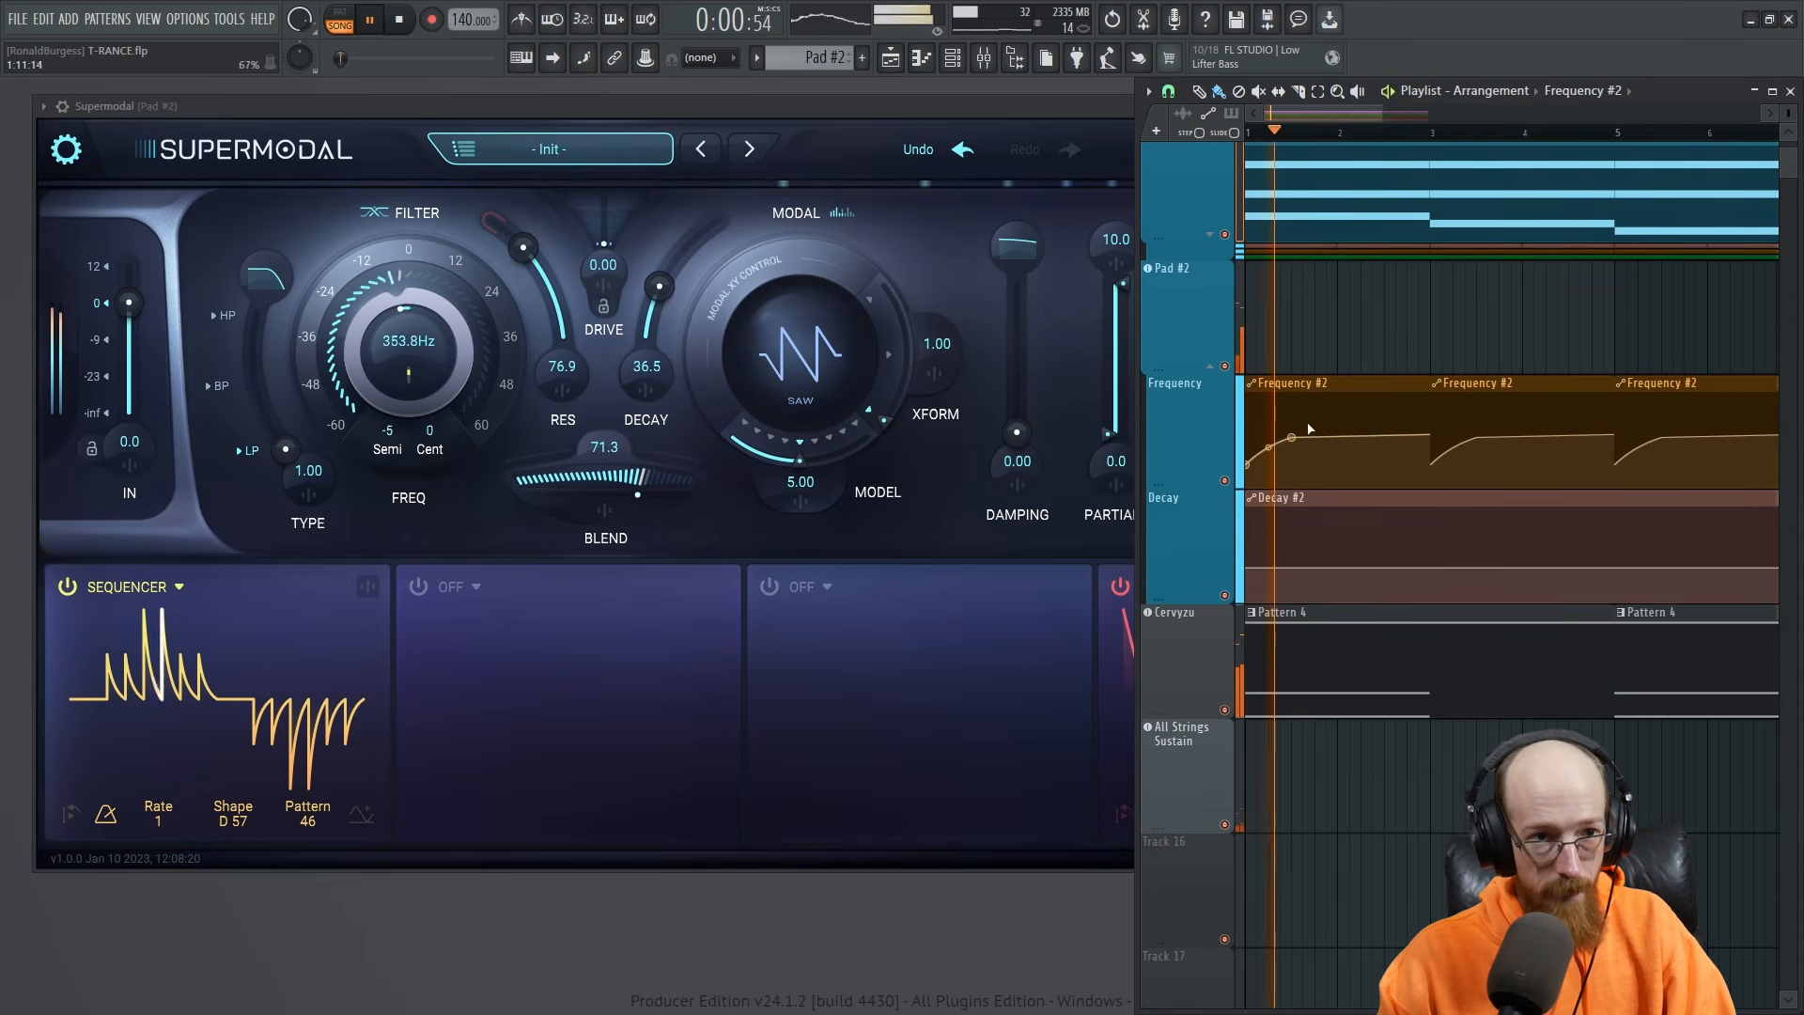
key("space")
left_click(1373, 437)
left_click(1373, 479)
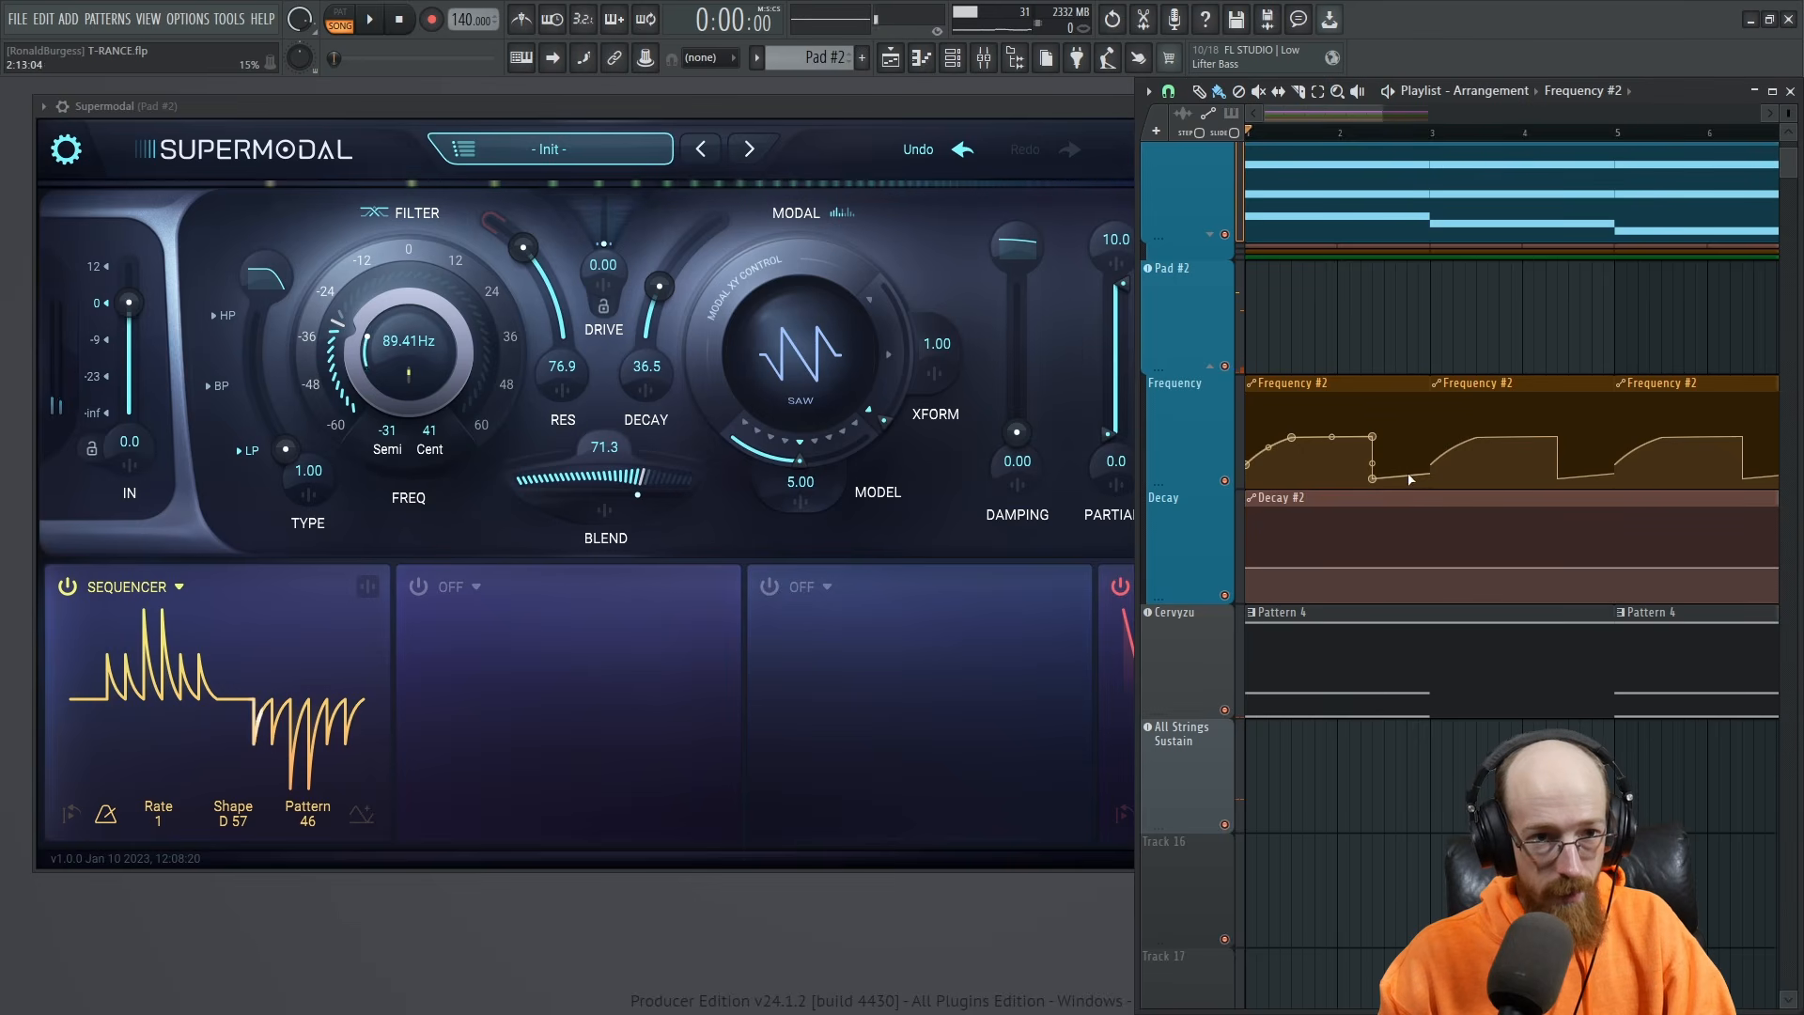
key("space")
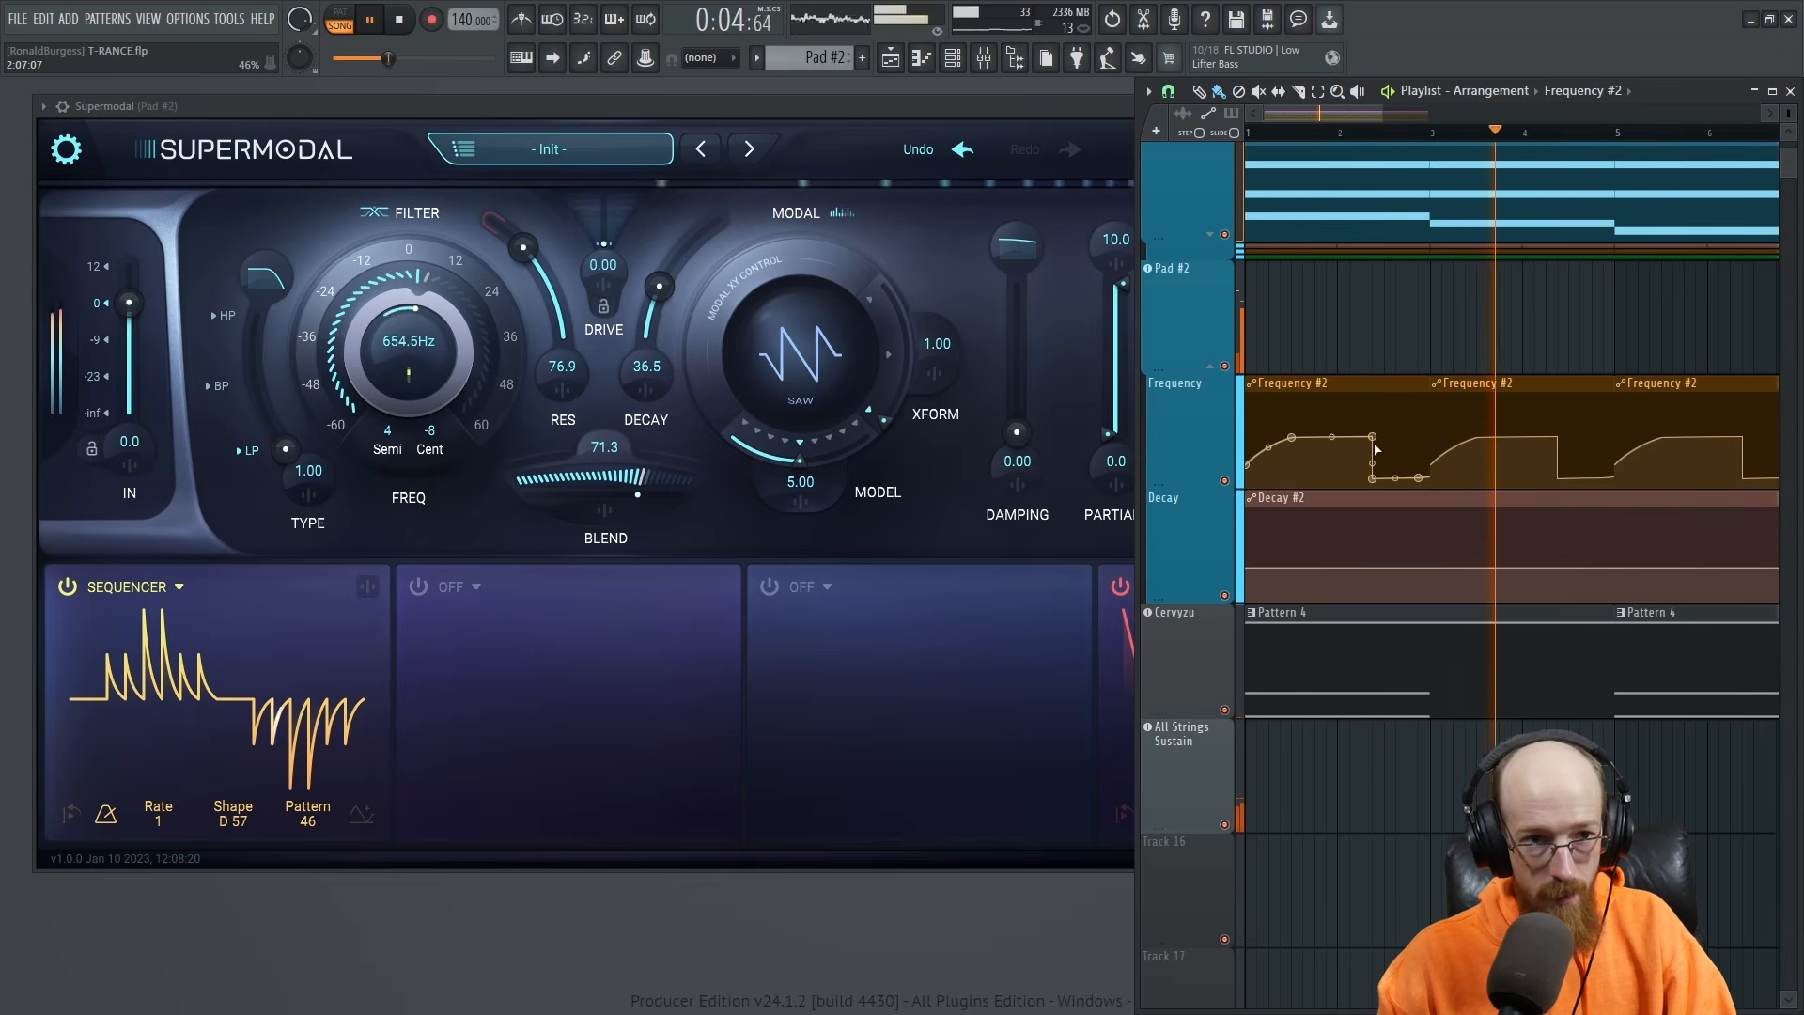
key("space")
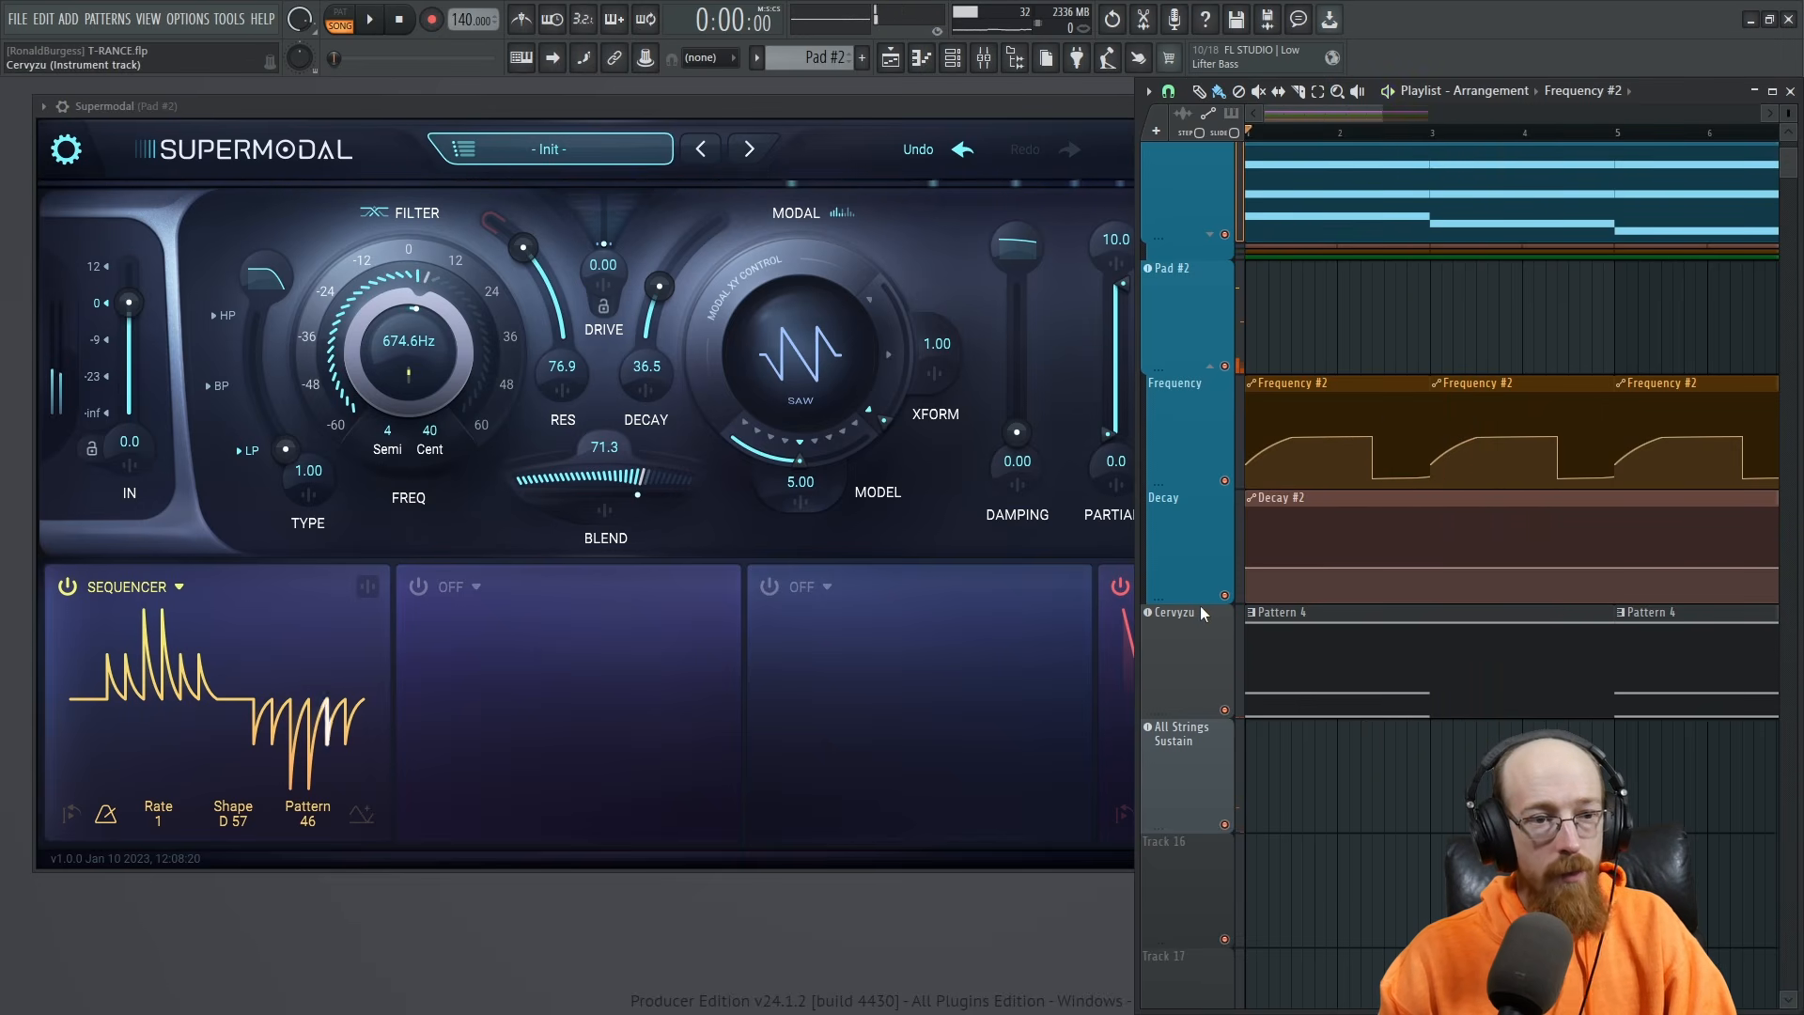
Raise the start of the Decay #2 clip to 86.4 and add a slightly higher point partway through bar 2.
left_click_drag(1197, 603, 1249, 523)
right_click(1375, 534)
left_click_drag(1375, 534, 1377, 518)
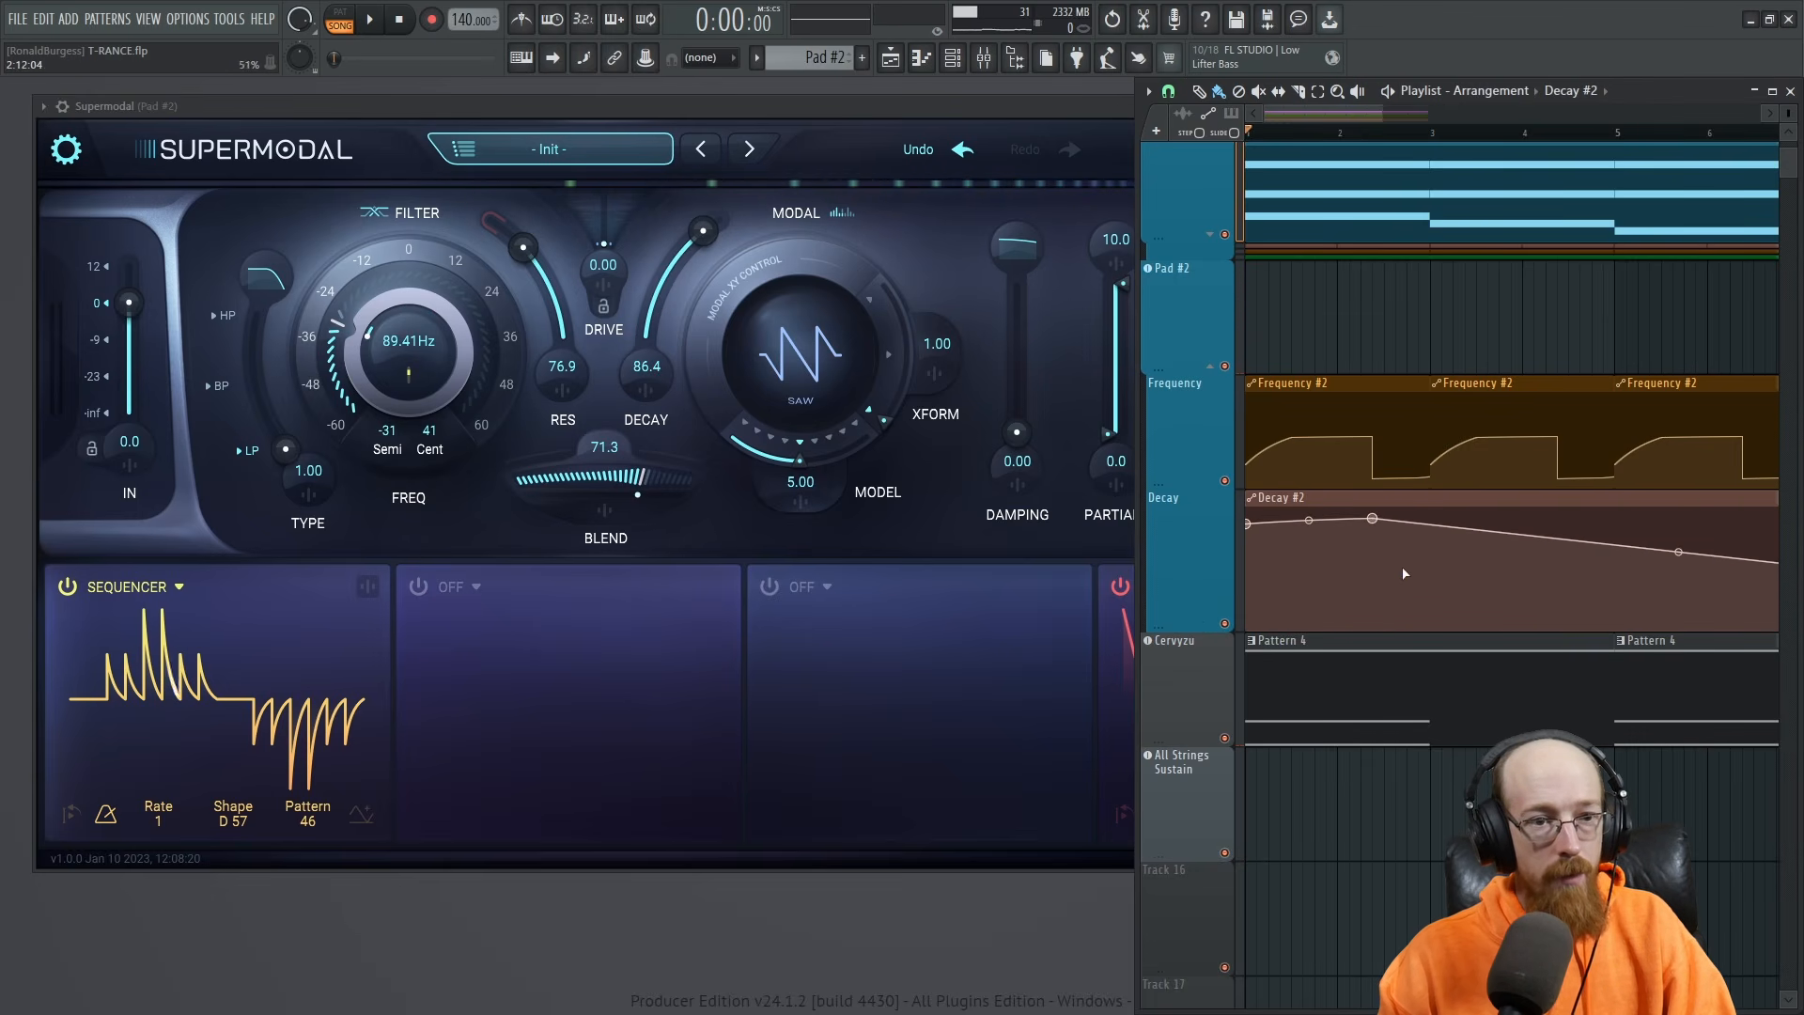
Add a point at bar 3 of the Decay #2 clip, slice the clip there and delete the remainder.
right_click(1430, 527)
scroll(1445, 530, "down", 3)
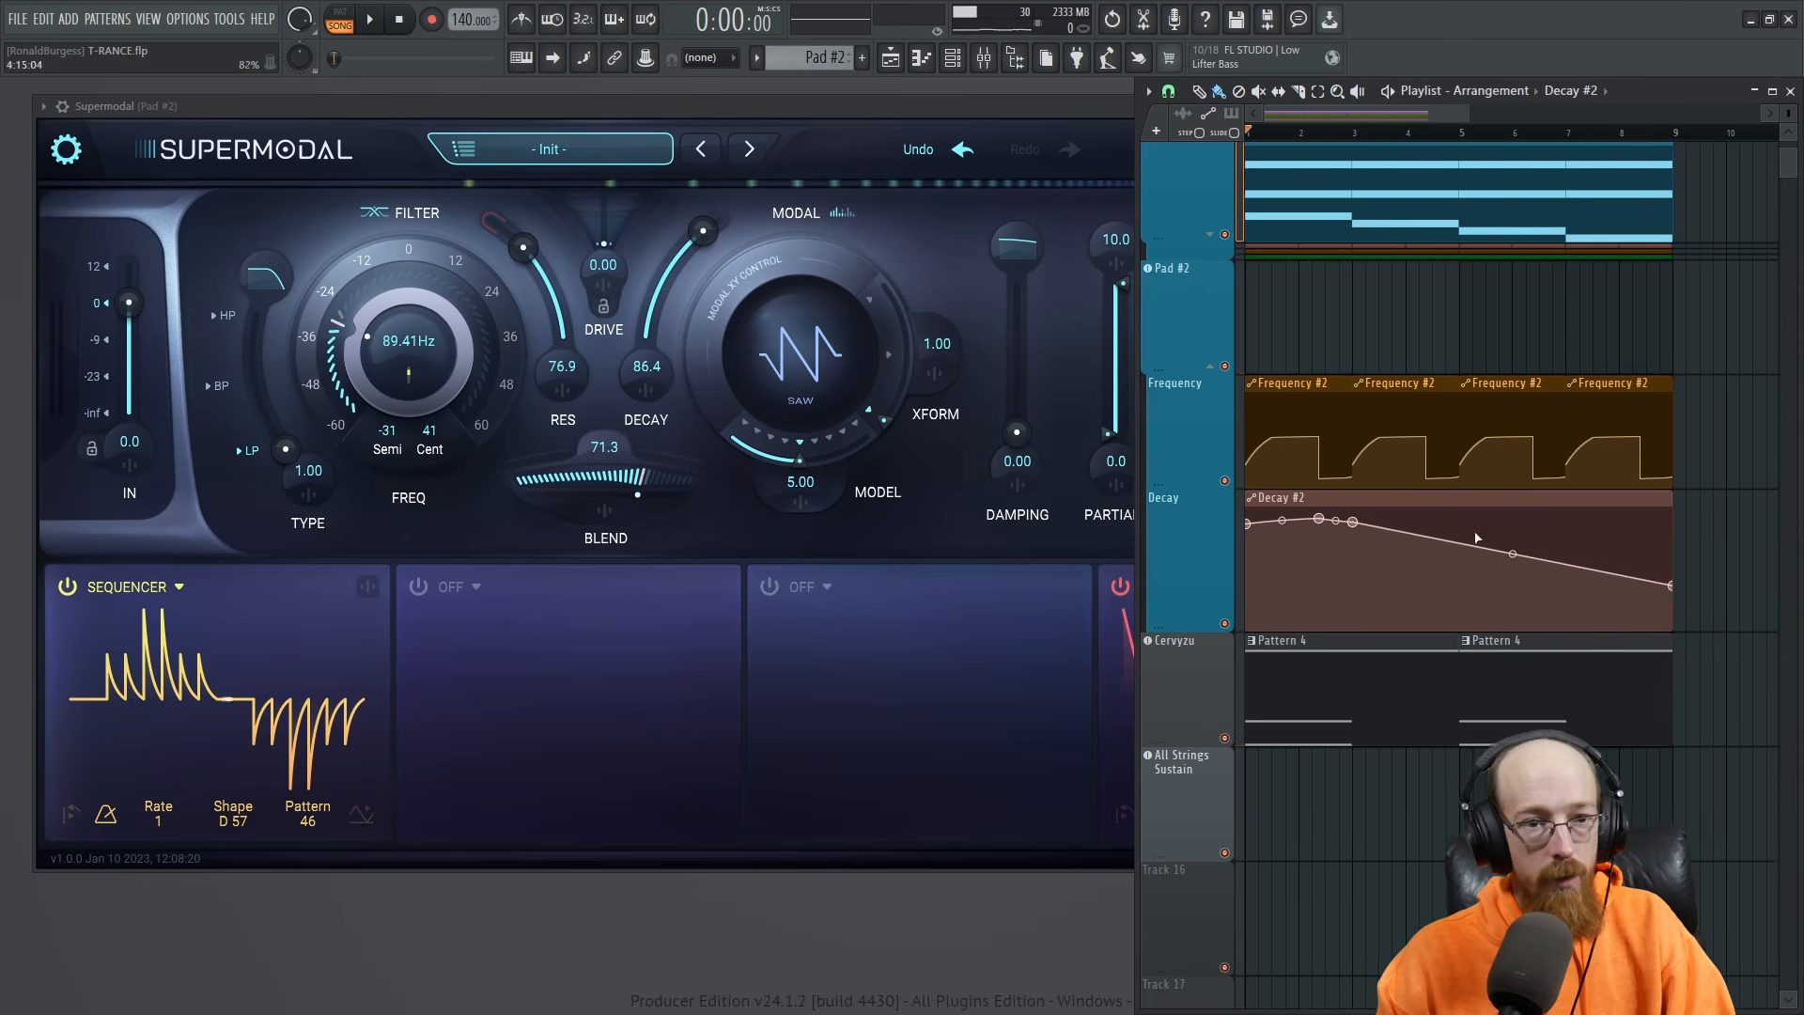
left_click(1359, 566, "alt+shift")
right_click(1387, 512)
left_click(1375, 515)
key("super")
key("super")
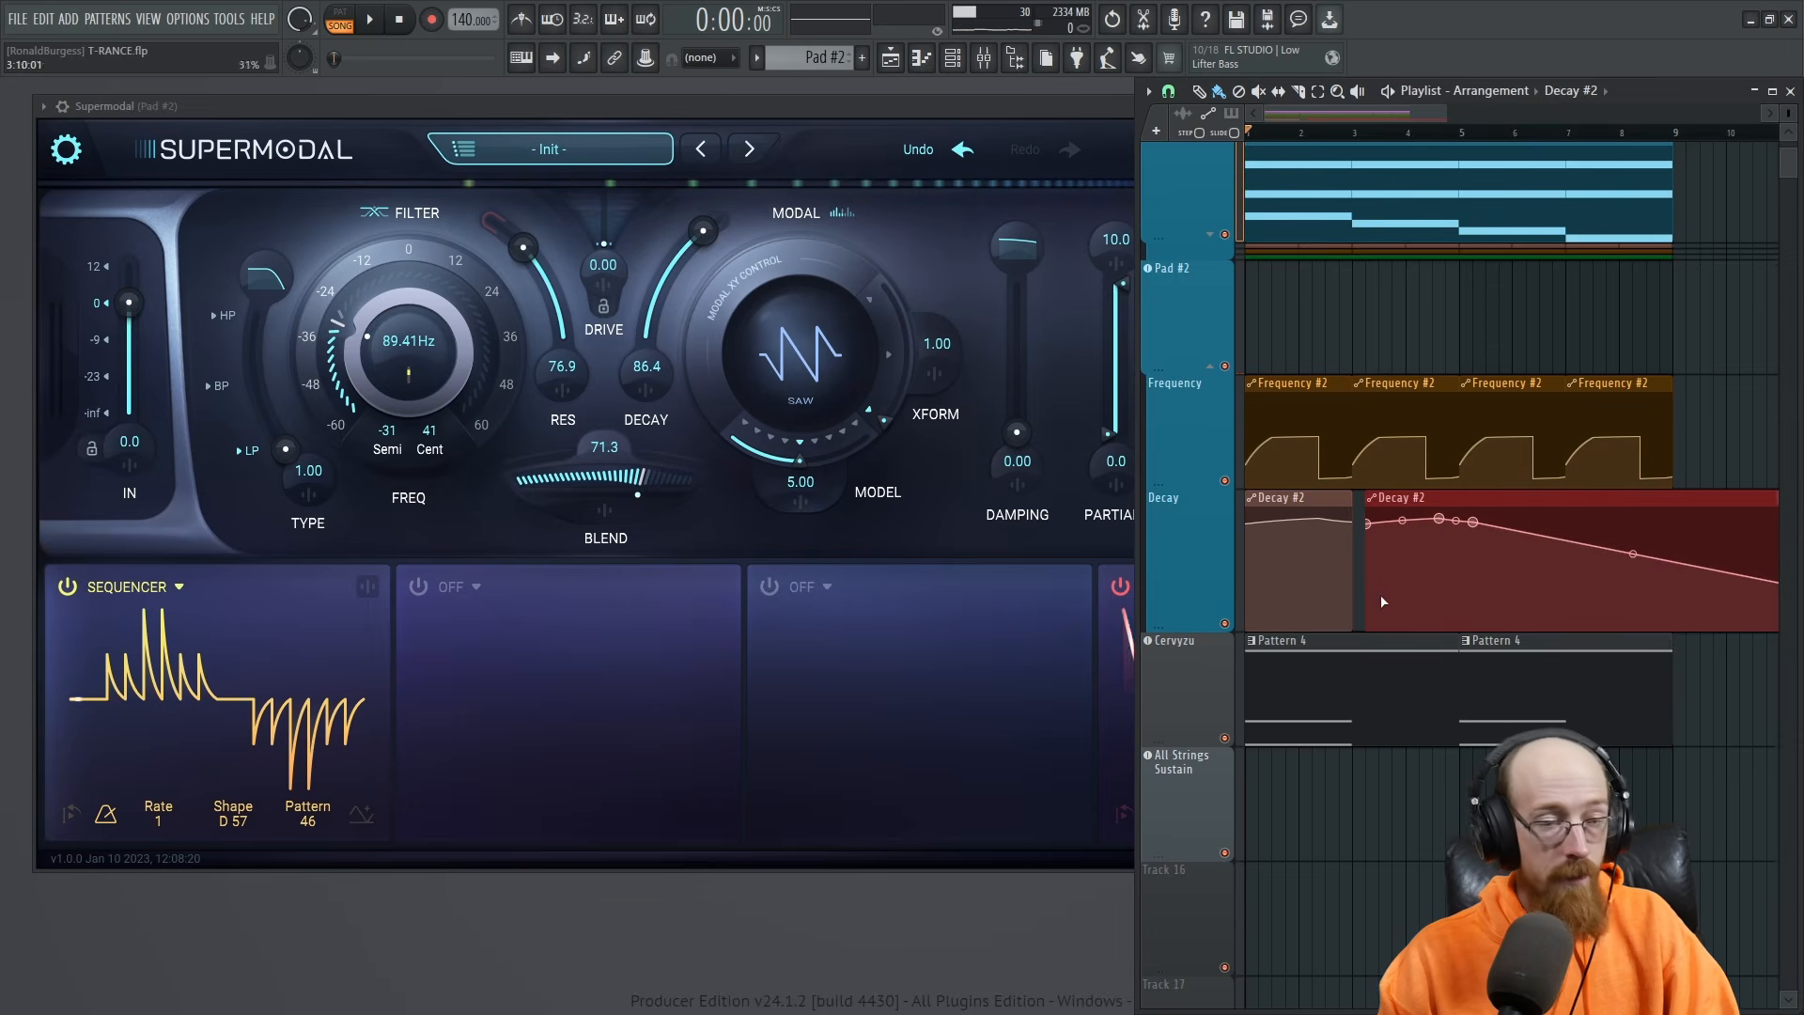
right_click(1454, 502)
Select the two-bar Decay #2 clip and duplicate it three times to fill the eight bars.
left_click(1276, 528)
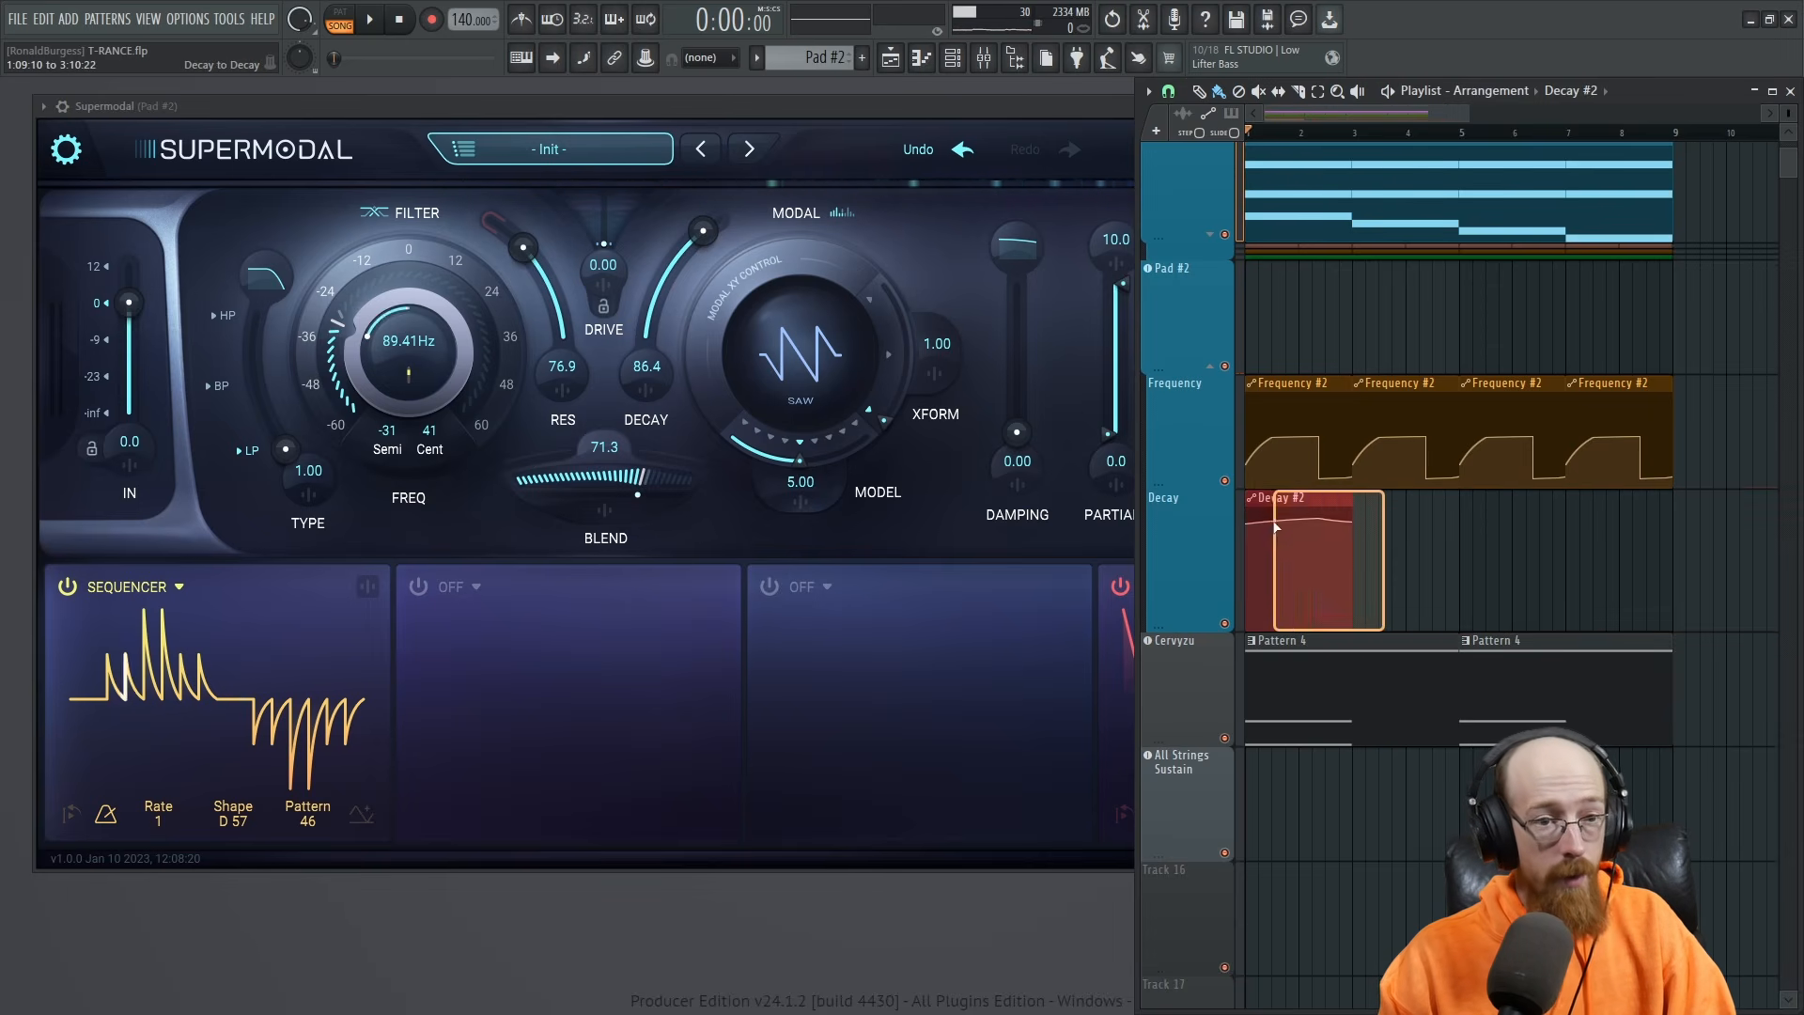
key("ctrl+b")
key("ctrl+b")
key("ctrl+b")
Add points to the Decay #2 curve for a narrow, deep dip near the end of bar 2, and audition it.
scroll(1305, 567, "up", 3, "ctrl")
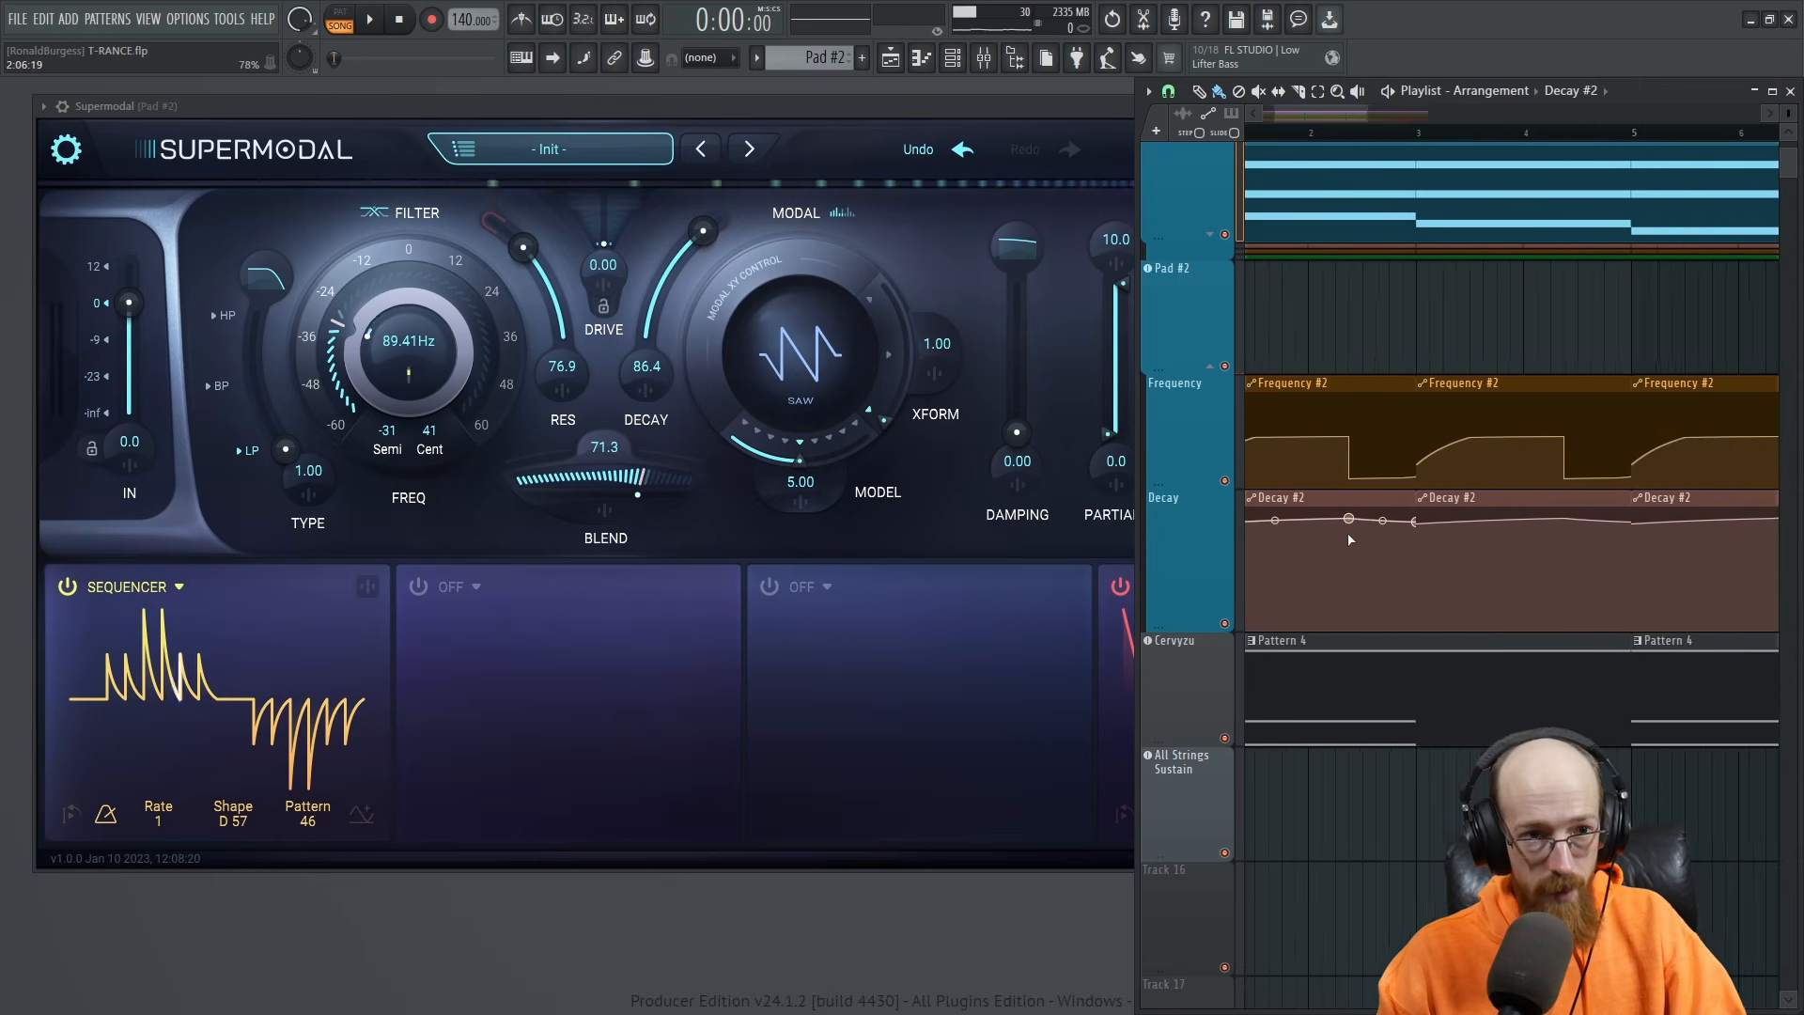
left_click_drag(1406, 529, 1426, 616)
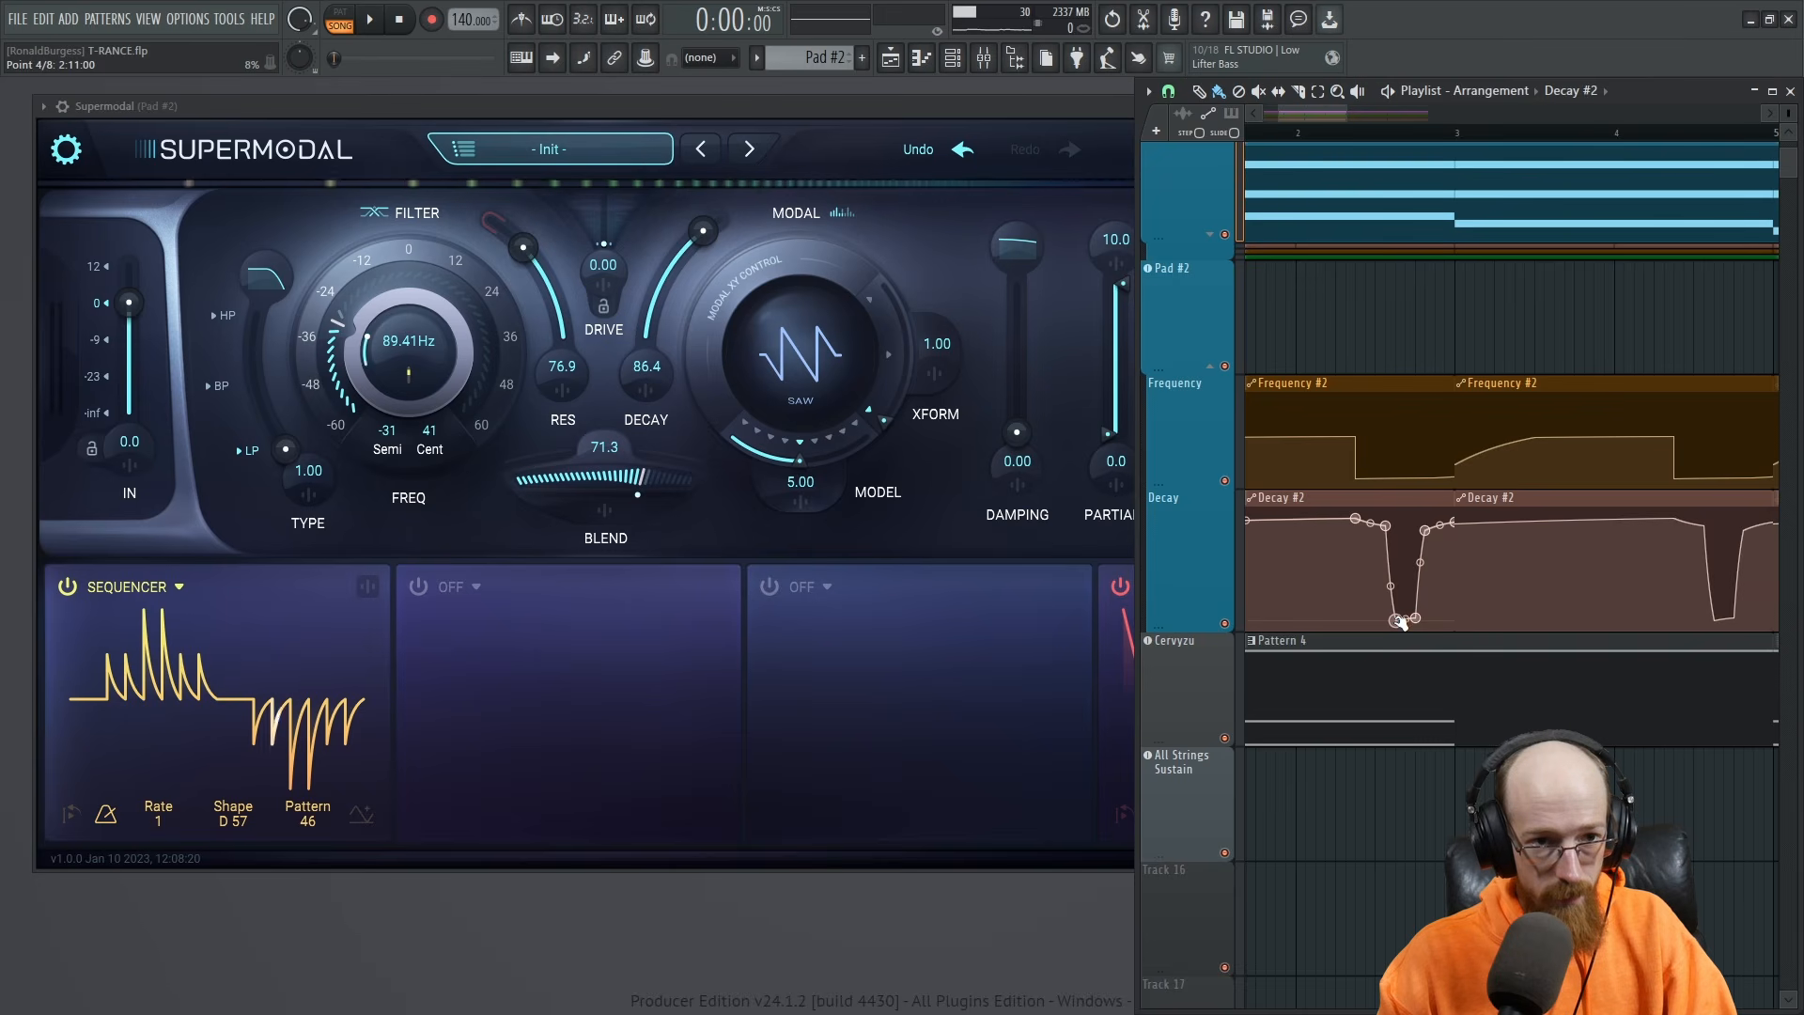
key("space")
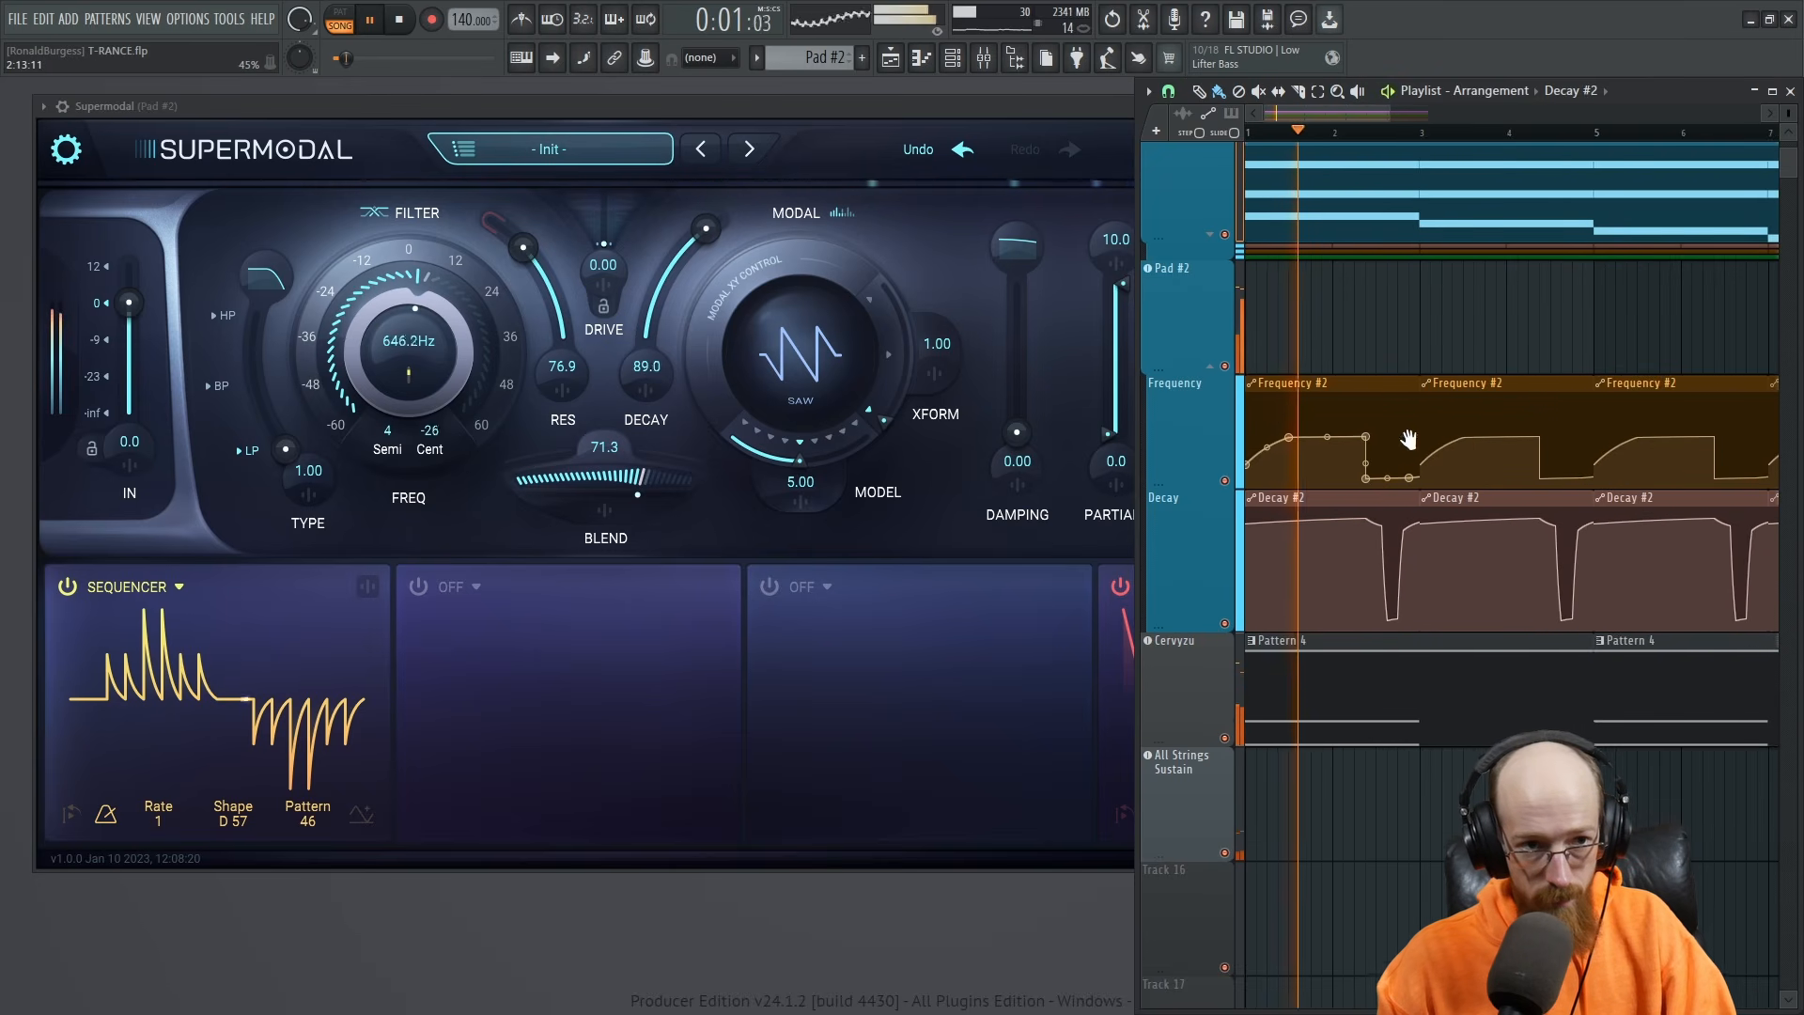
scroll(1447, 475, "down", 3, "ctrl")
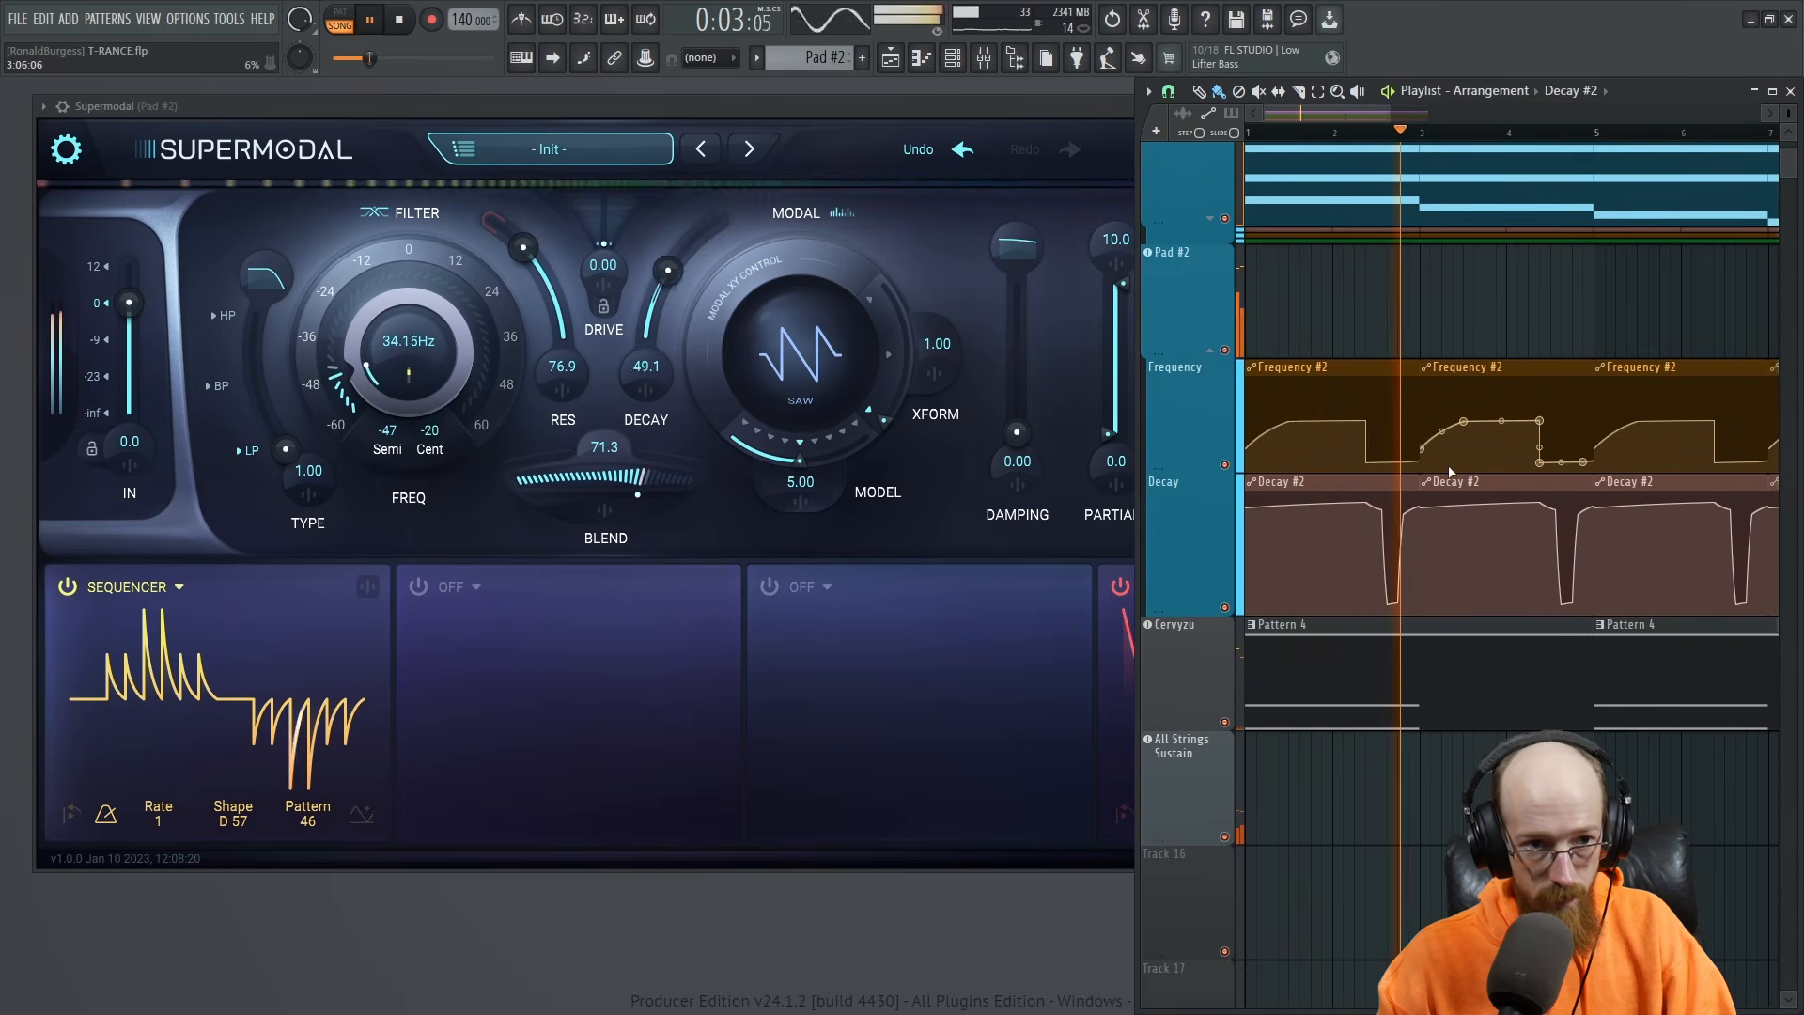
key("space")
Lower the start of the Decay #2 curve to 53% and audition the rise.
left_click_drag(1248, 508, 1251, 549)
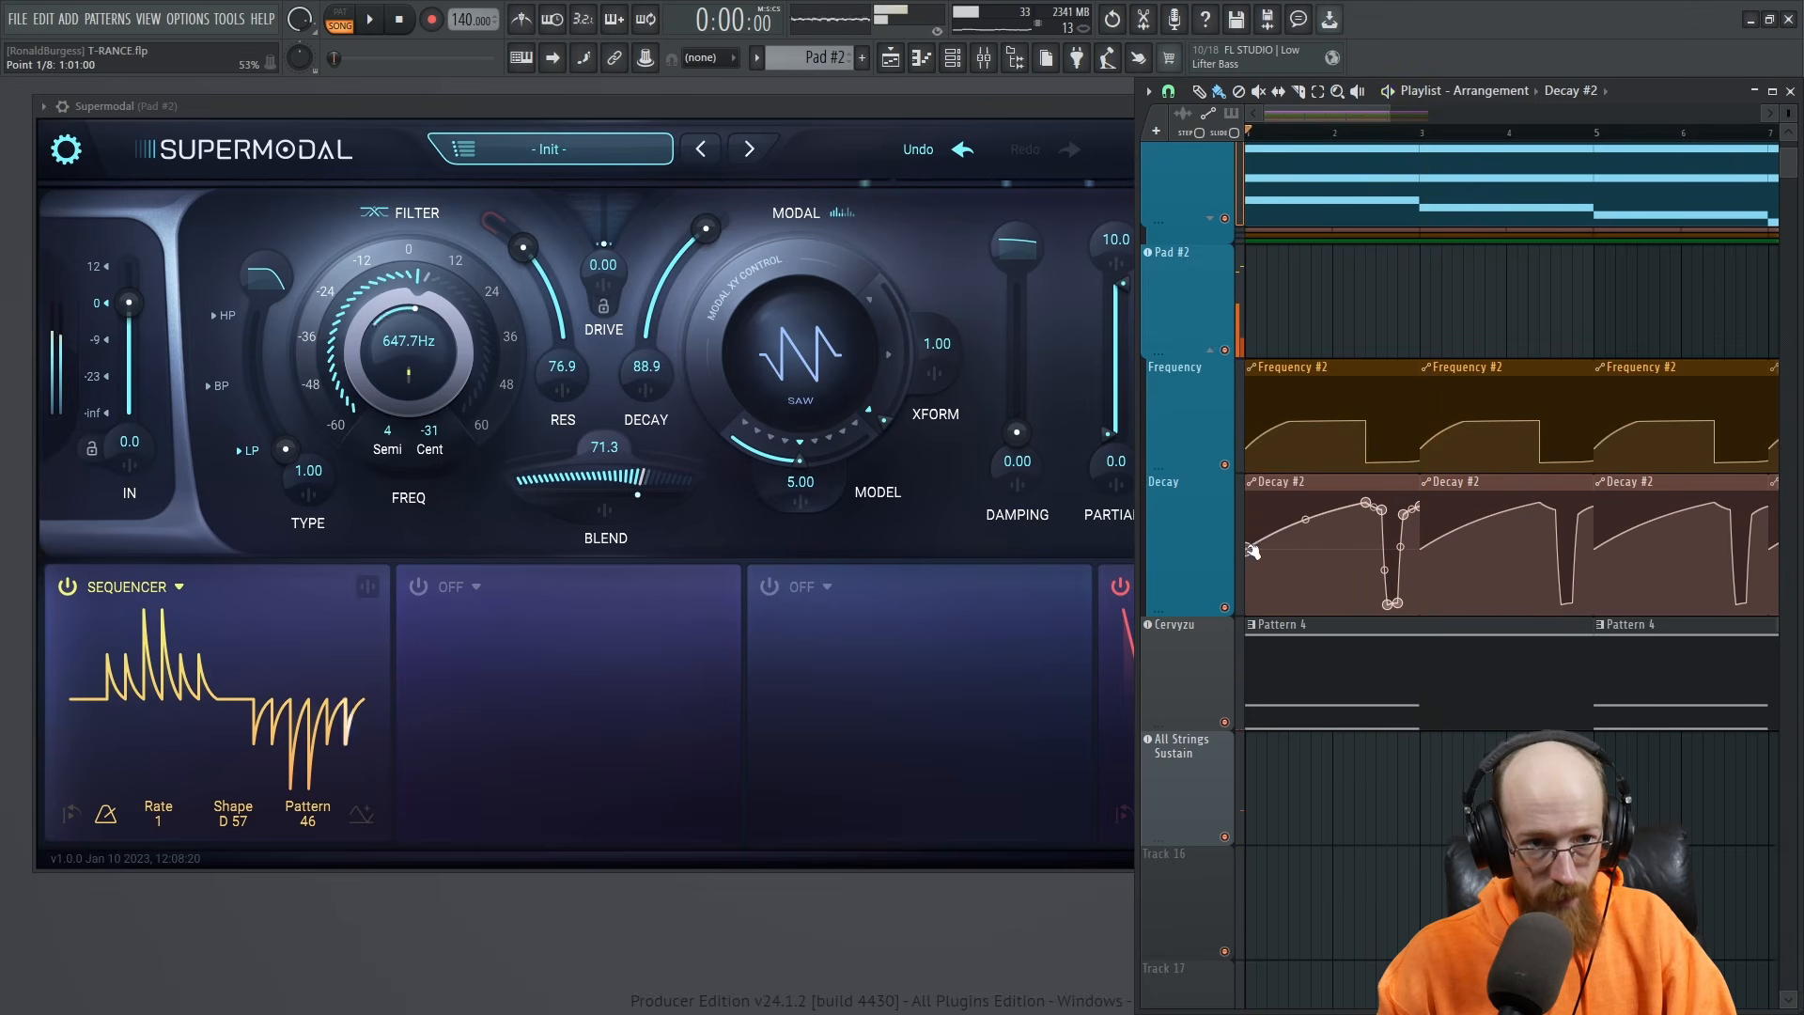
key("space")
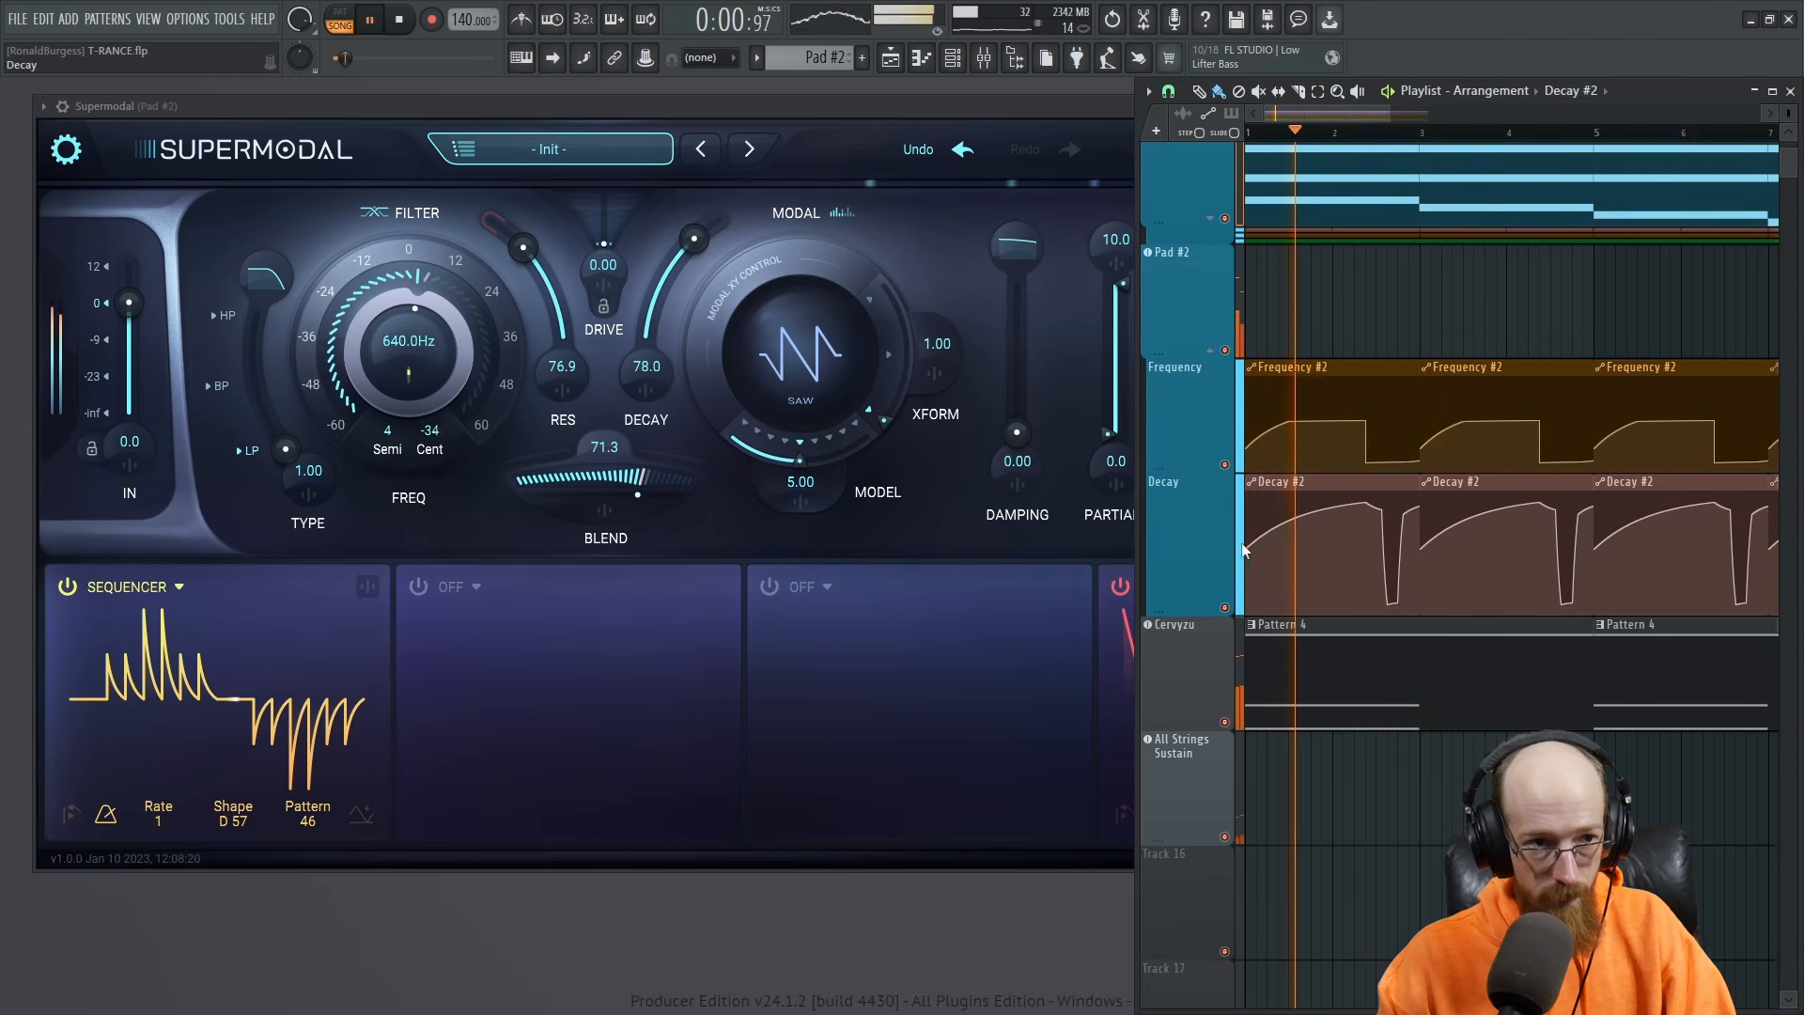
key("space")
Add points to the Decay #2 curve for a sharp drop from 83% to a flat 0% section partway through bar 1.
right_click(1279, 584)
left_click_drag(1279, 585, 1279, 615)
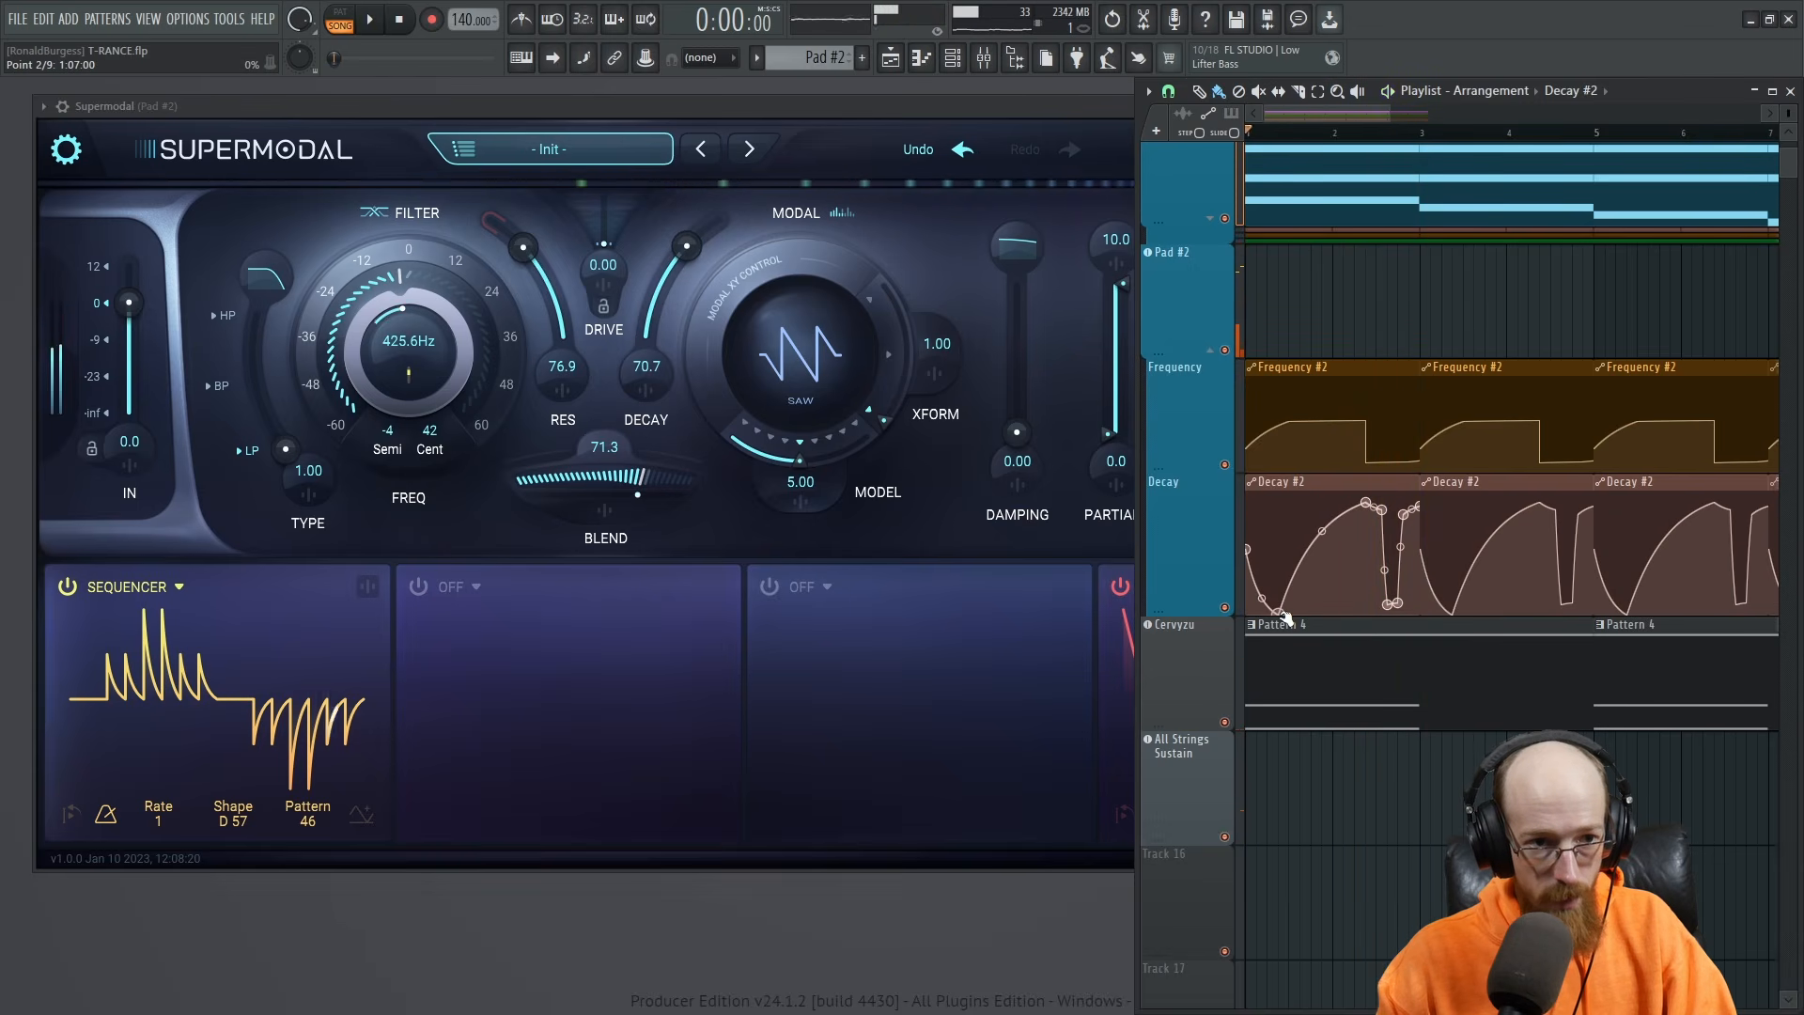
right_click(1344, 606)
key("ctrl+z")
key("ctrl+z")
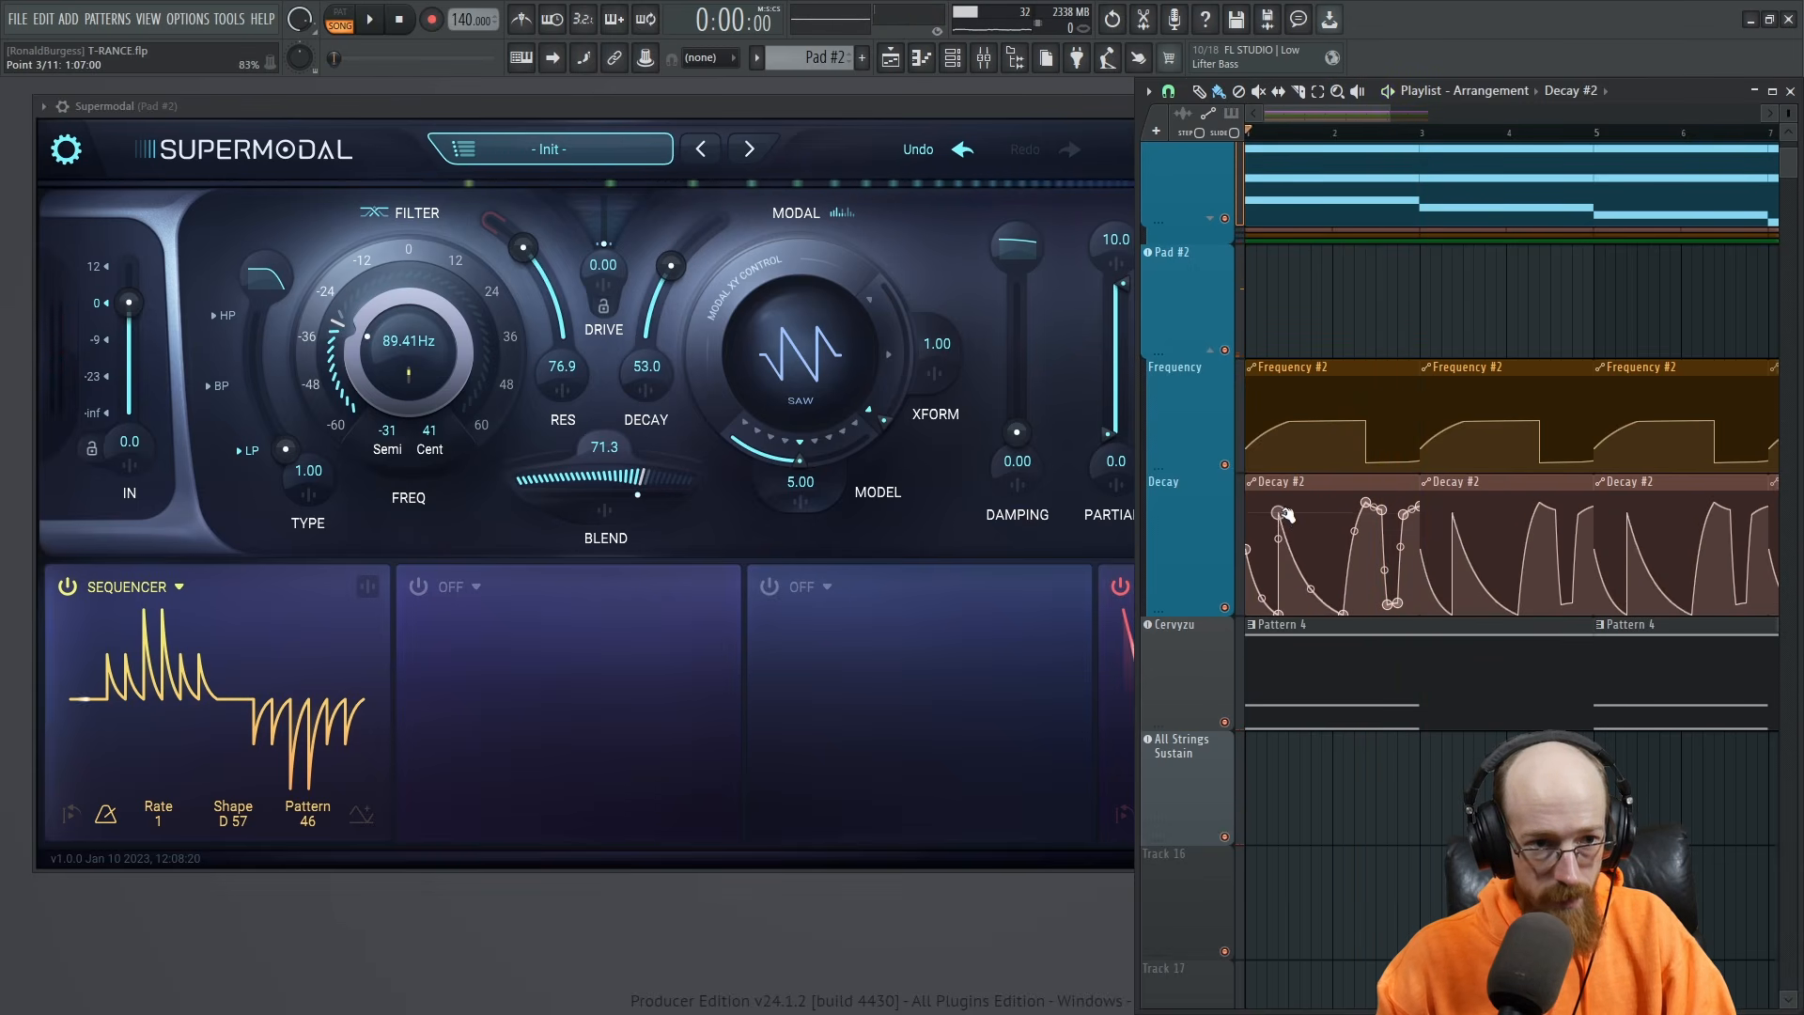
key("ctrl+z")
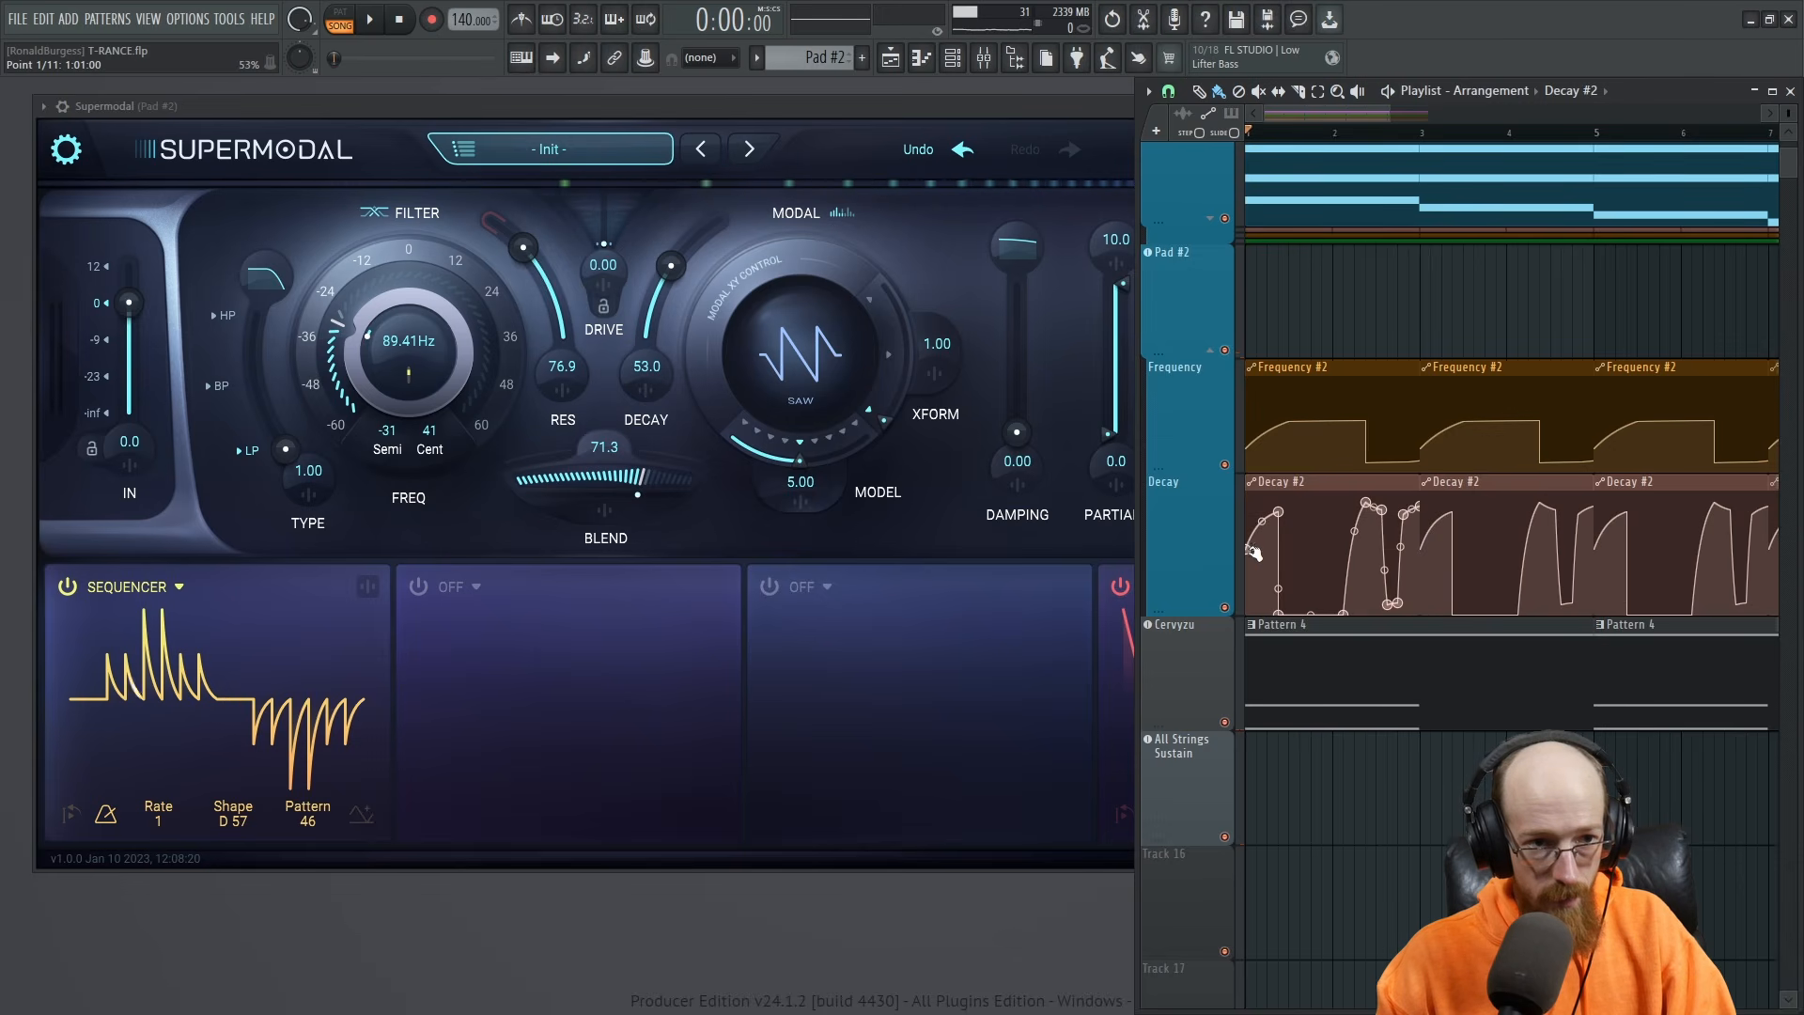
Raise the start of the Decay #2 curve, remove the extra point over the flat section, and audition the clips.
right_click(1301, 531)
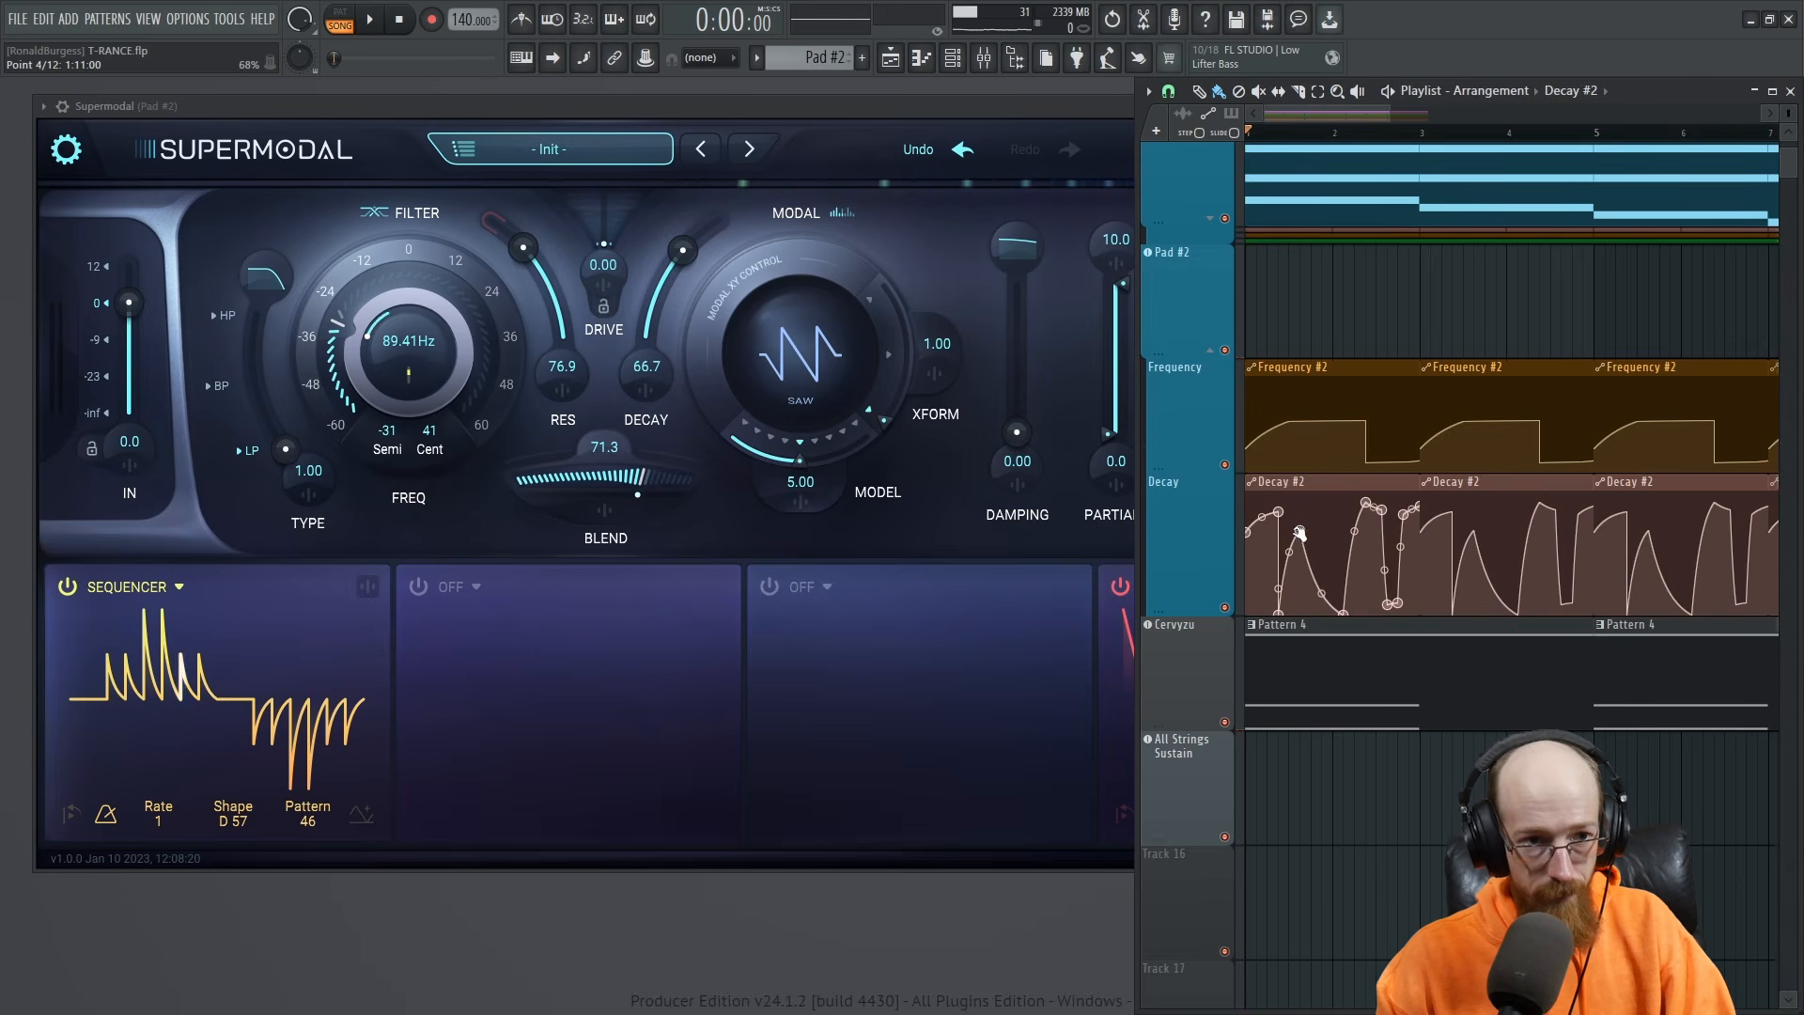
right_click(1300, 532)
left_click(1306, 540)
key("space")
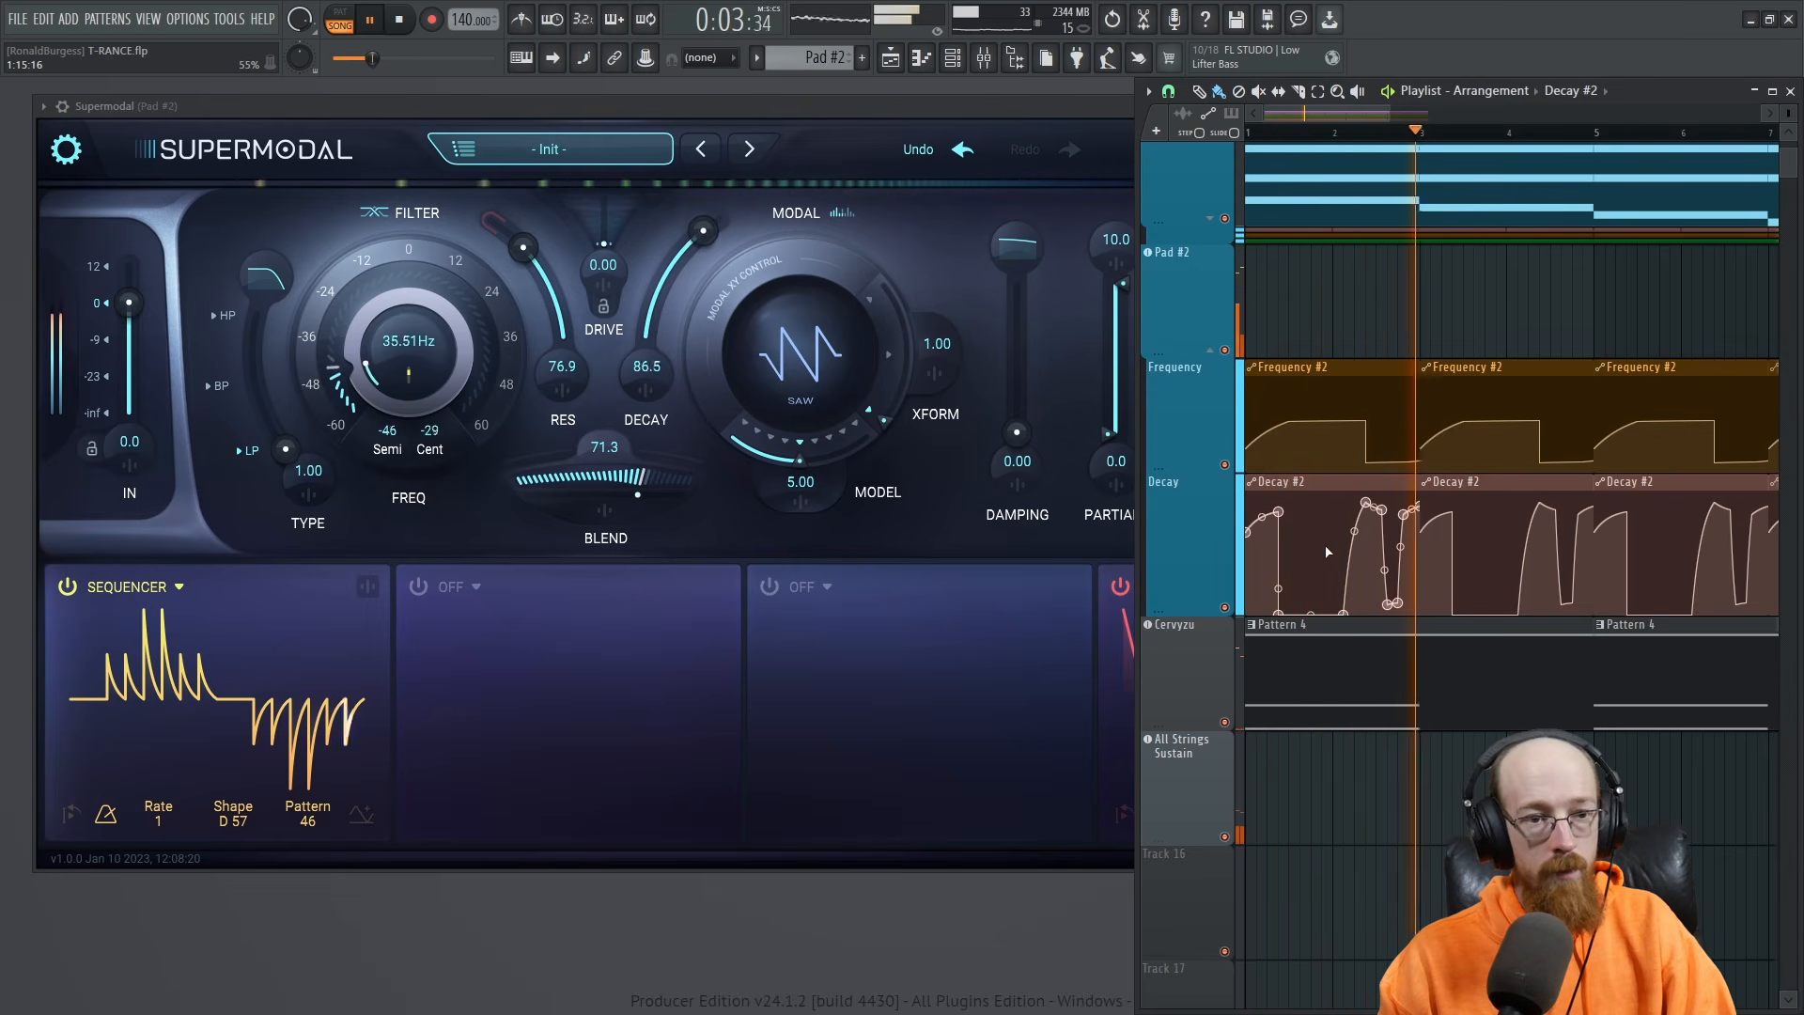
scroll(1380, 547, "down", 2)
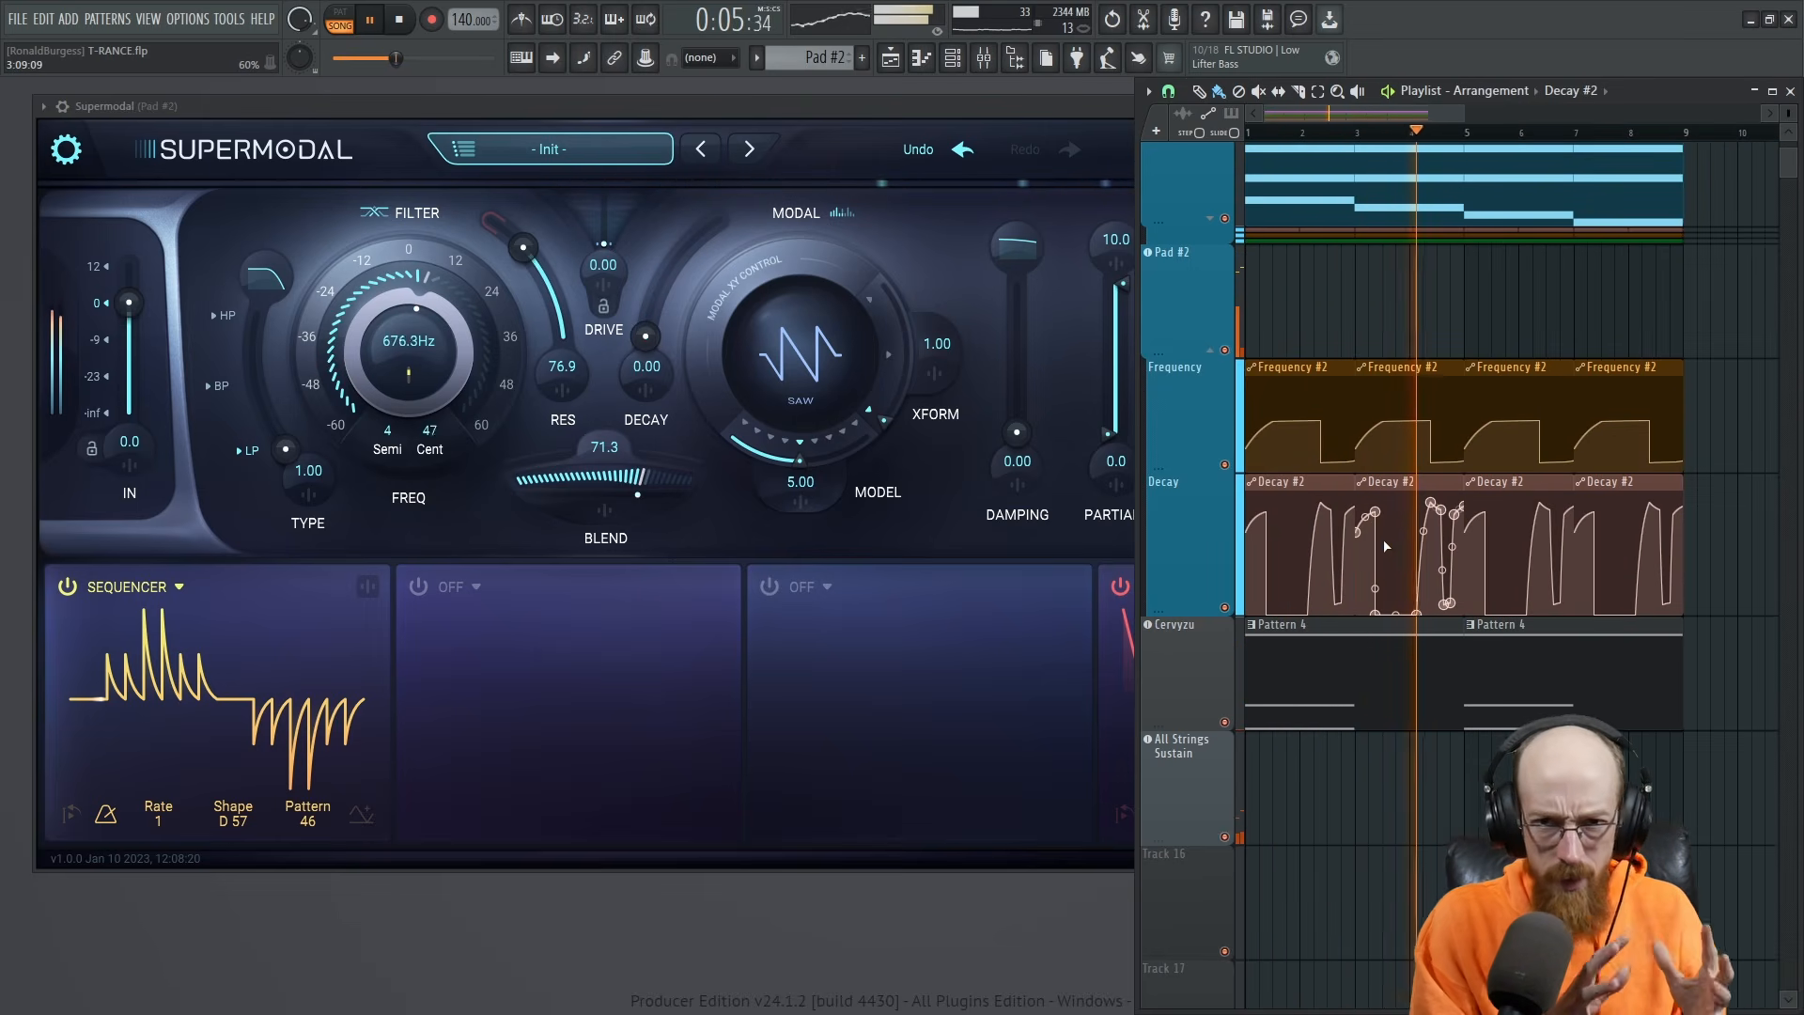
key("space")
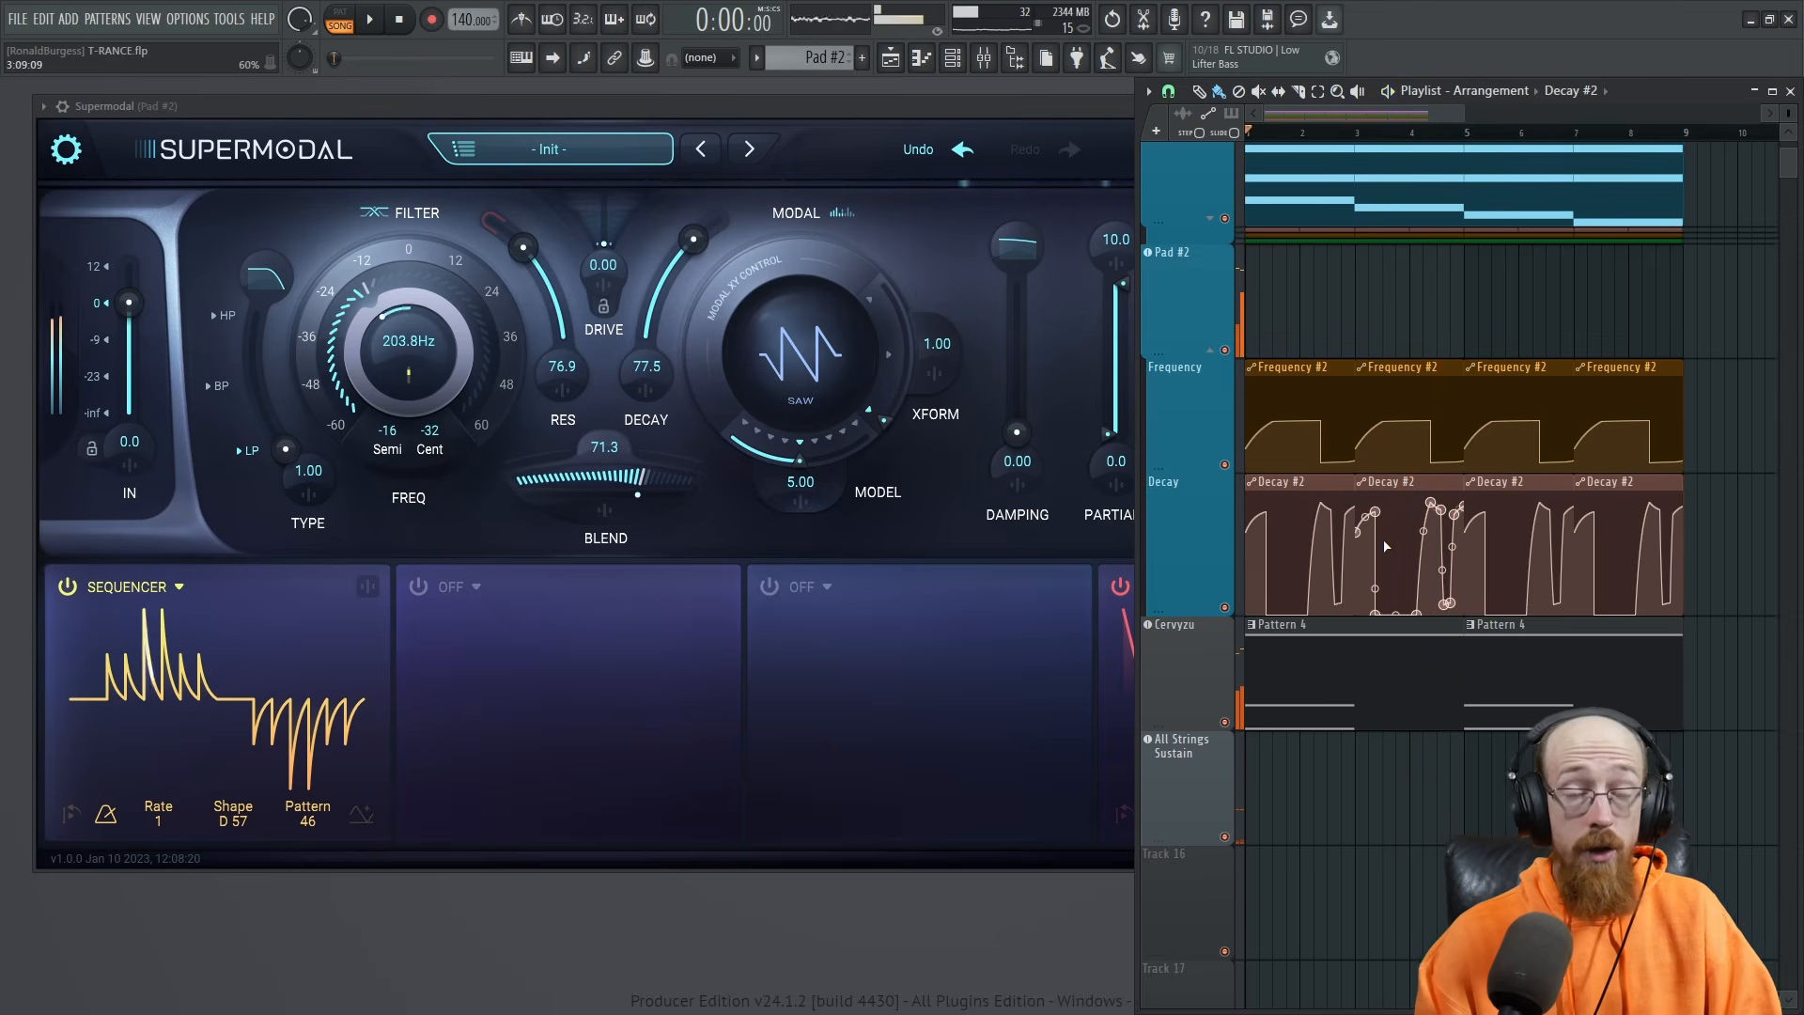
Select the four Decay #2 clips, bring the Supermodal window to the front, and audition the automated pad.
left_click_drag(1248, 564, 1708, 573)
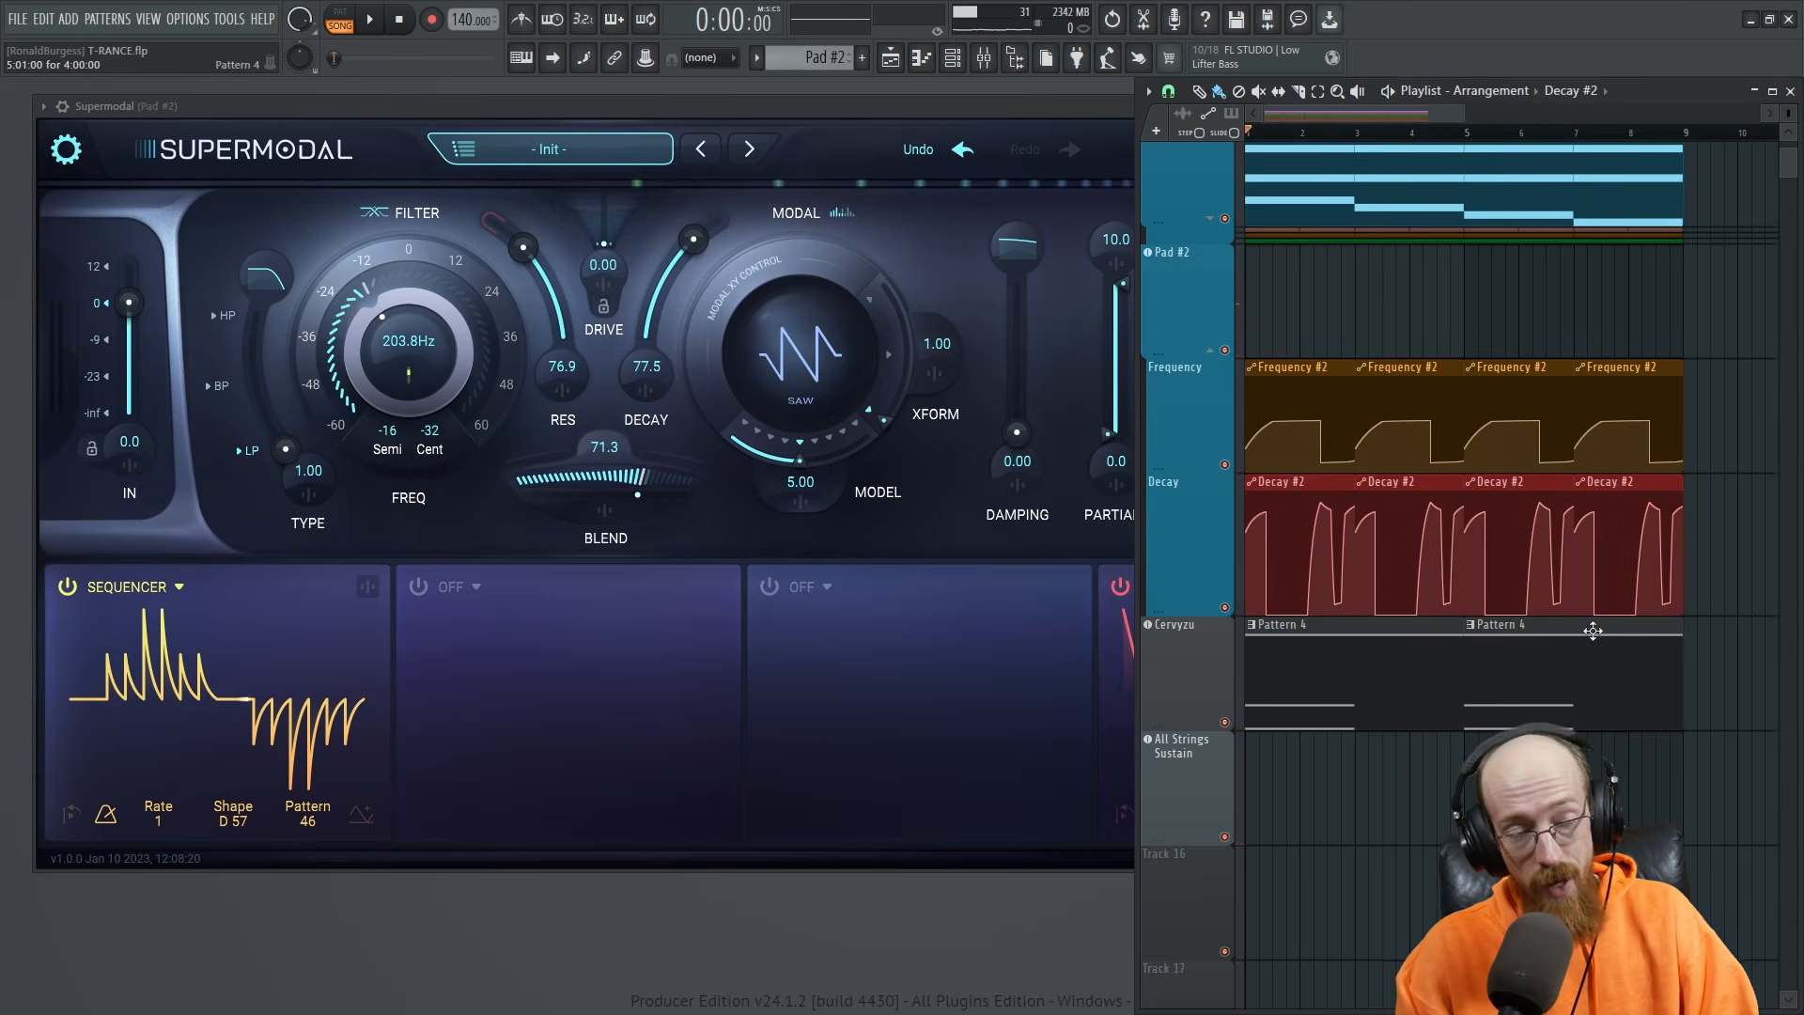
left_click(975, 109)
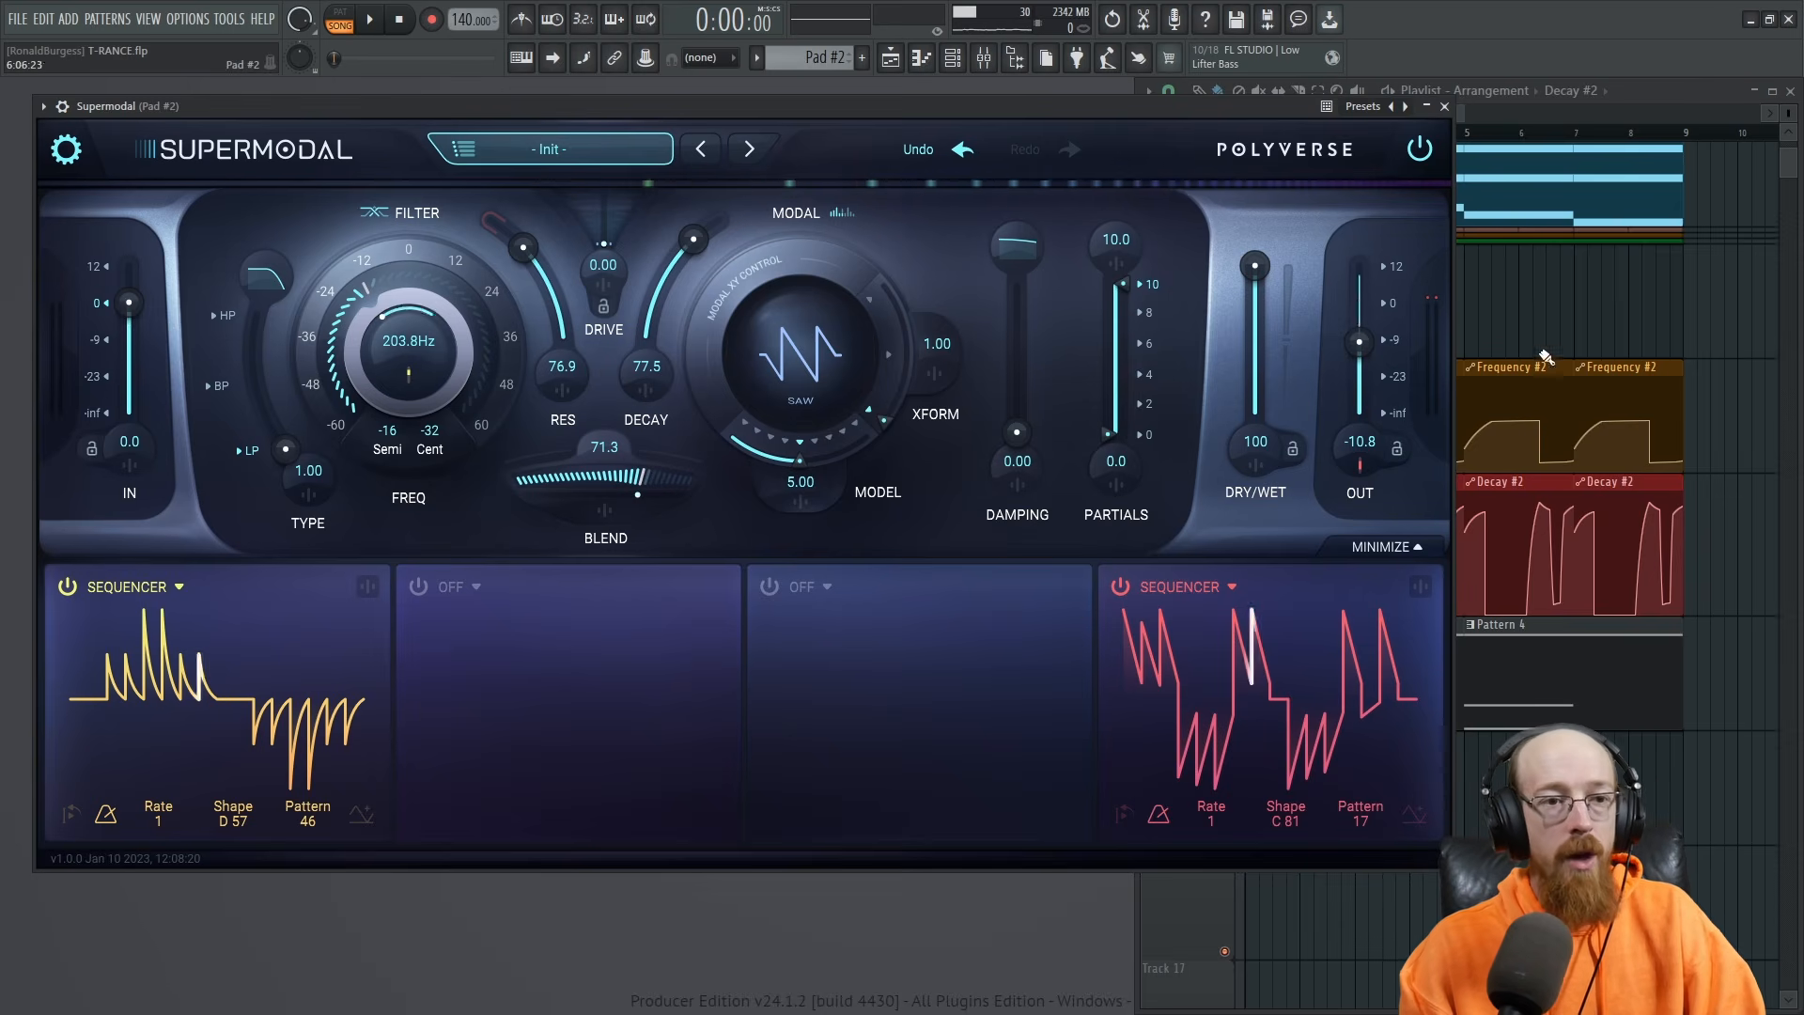
mouse_move(1354, 470)
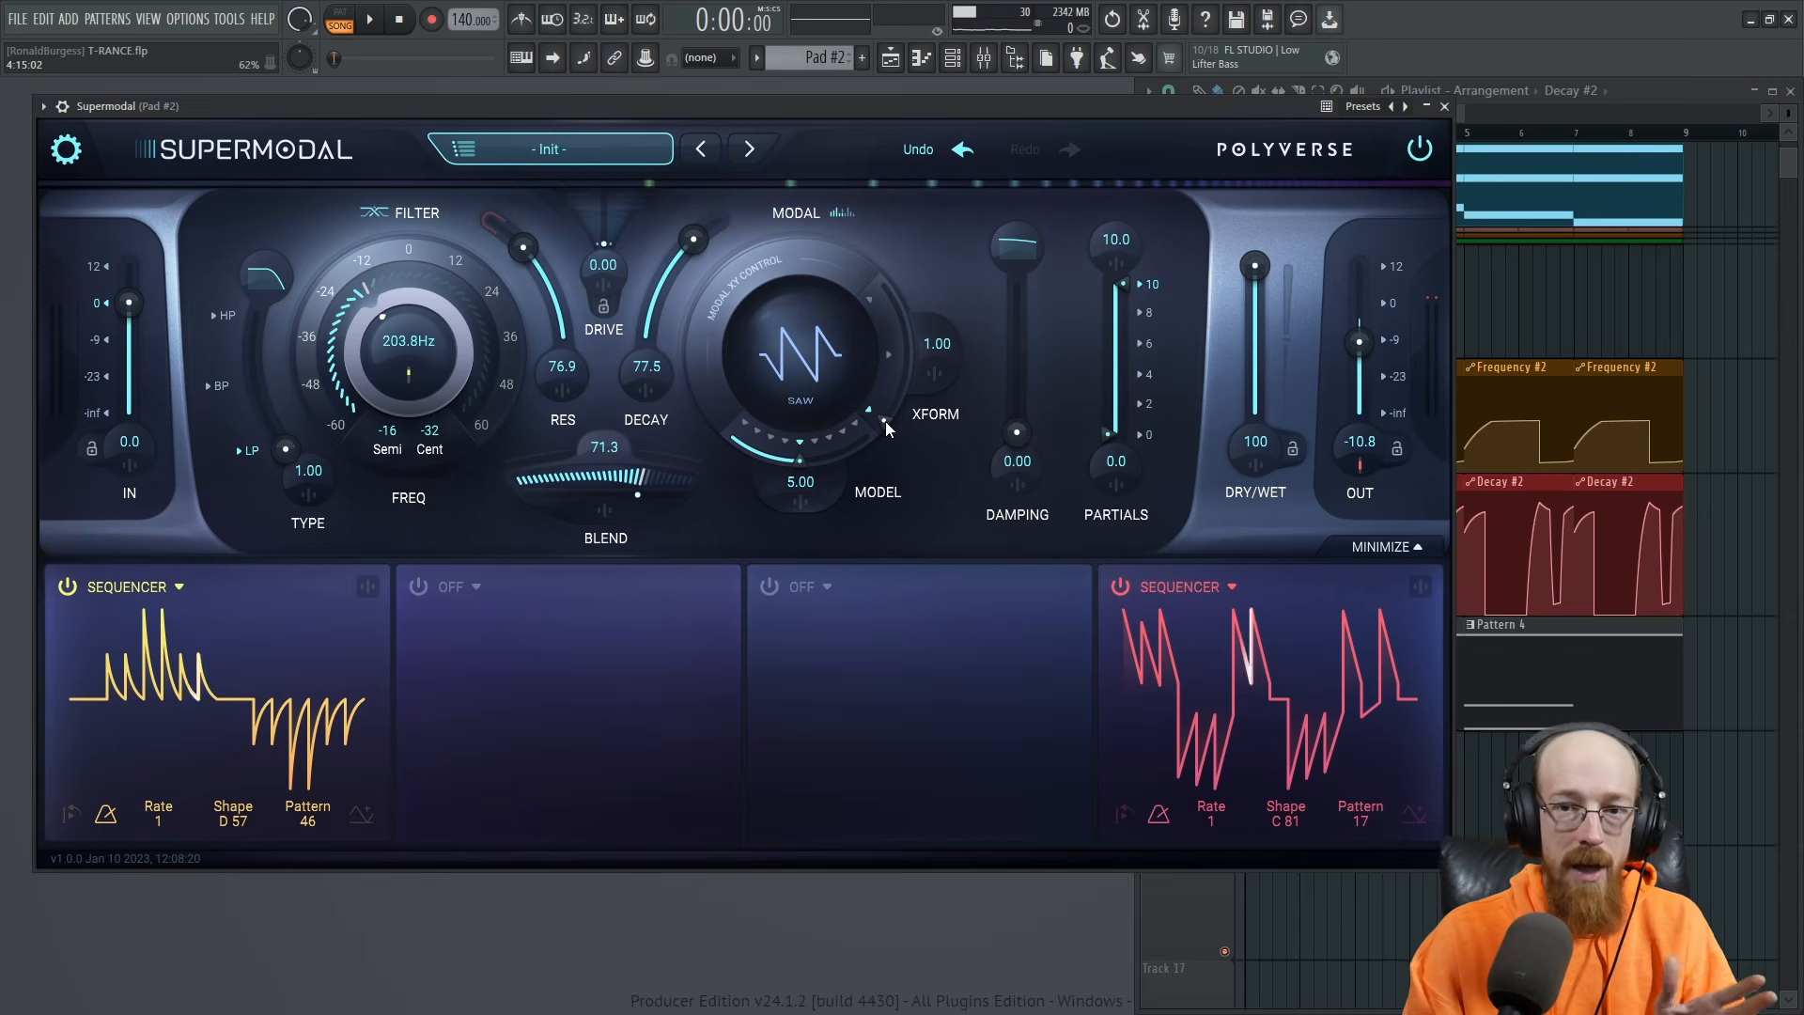
left_click_drag(886, 421, 838, 513)
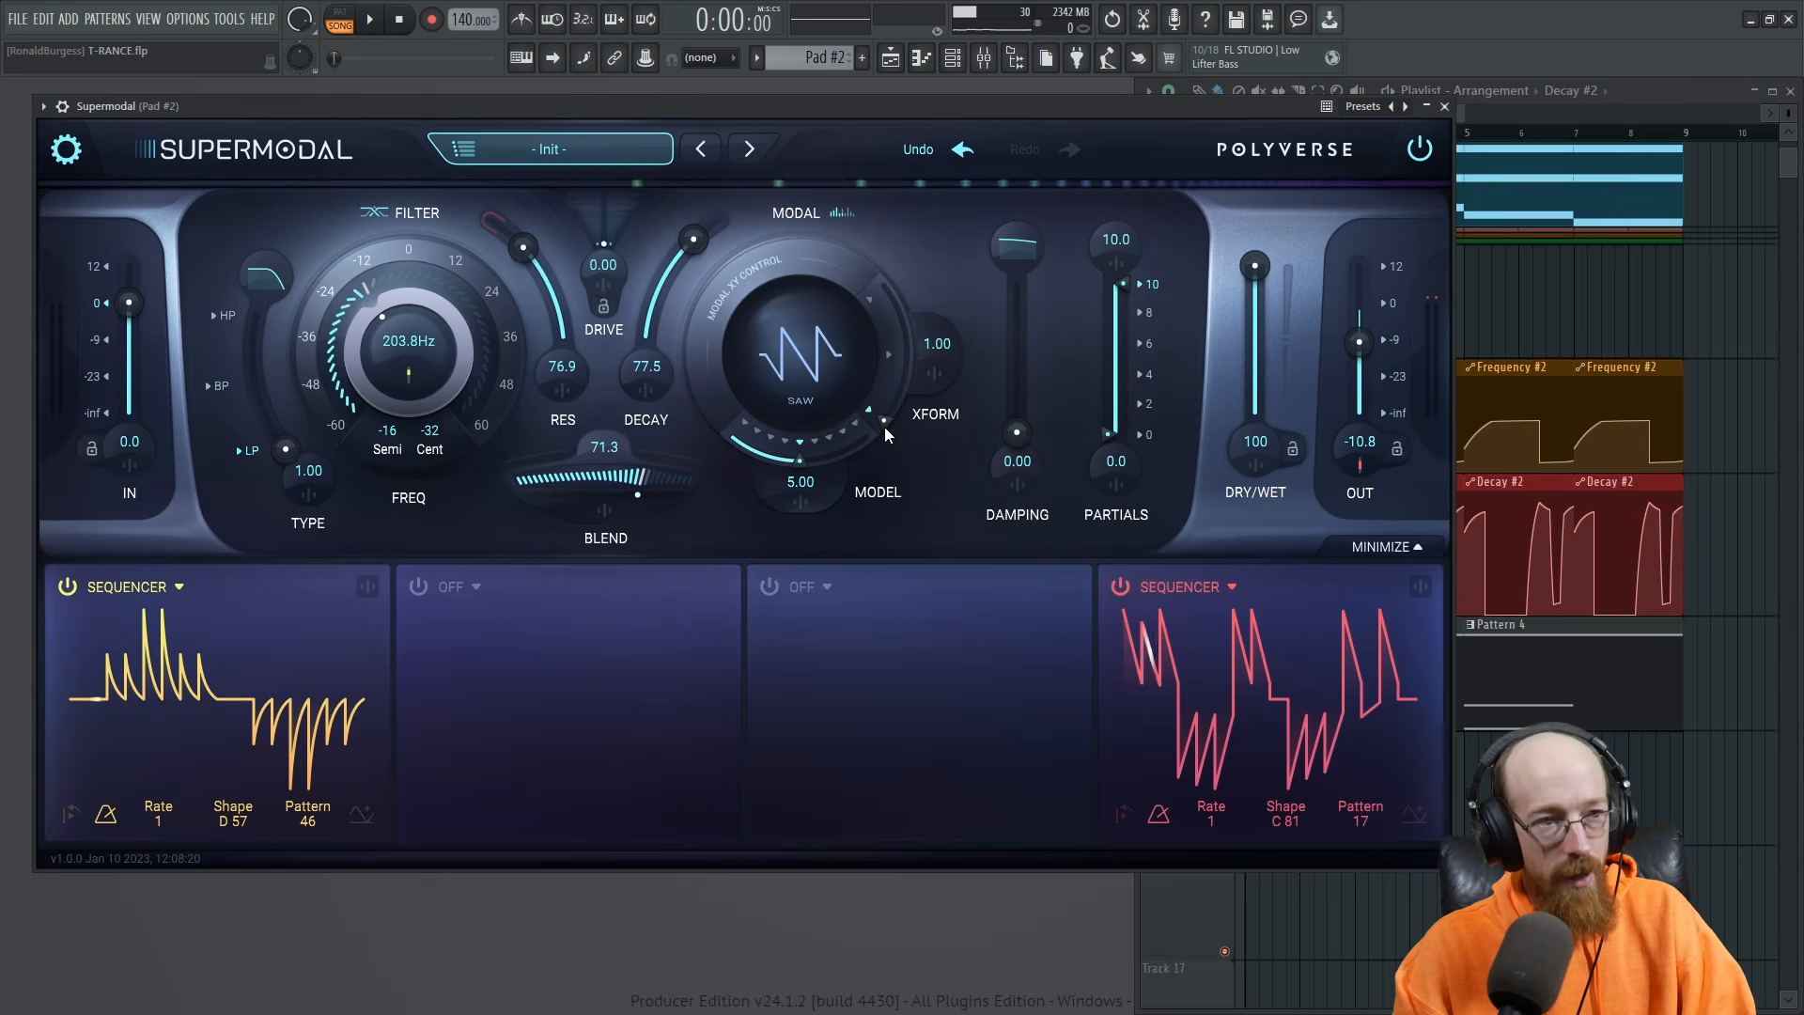
key("space")
mouse_move(884, 425)
left_mouse_down()
mouse_move(910, 335)
mouse_move(893, 210)
mouse_move(876, 419)
left_mouse_up()
key("space")
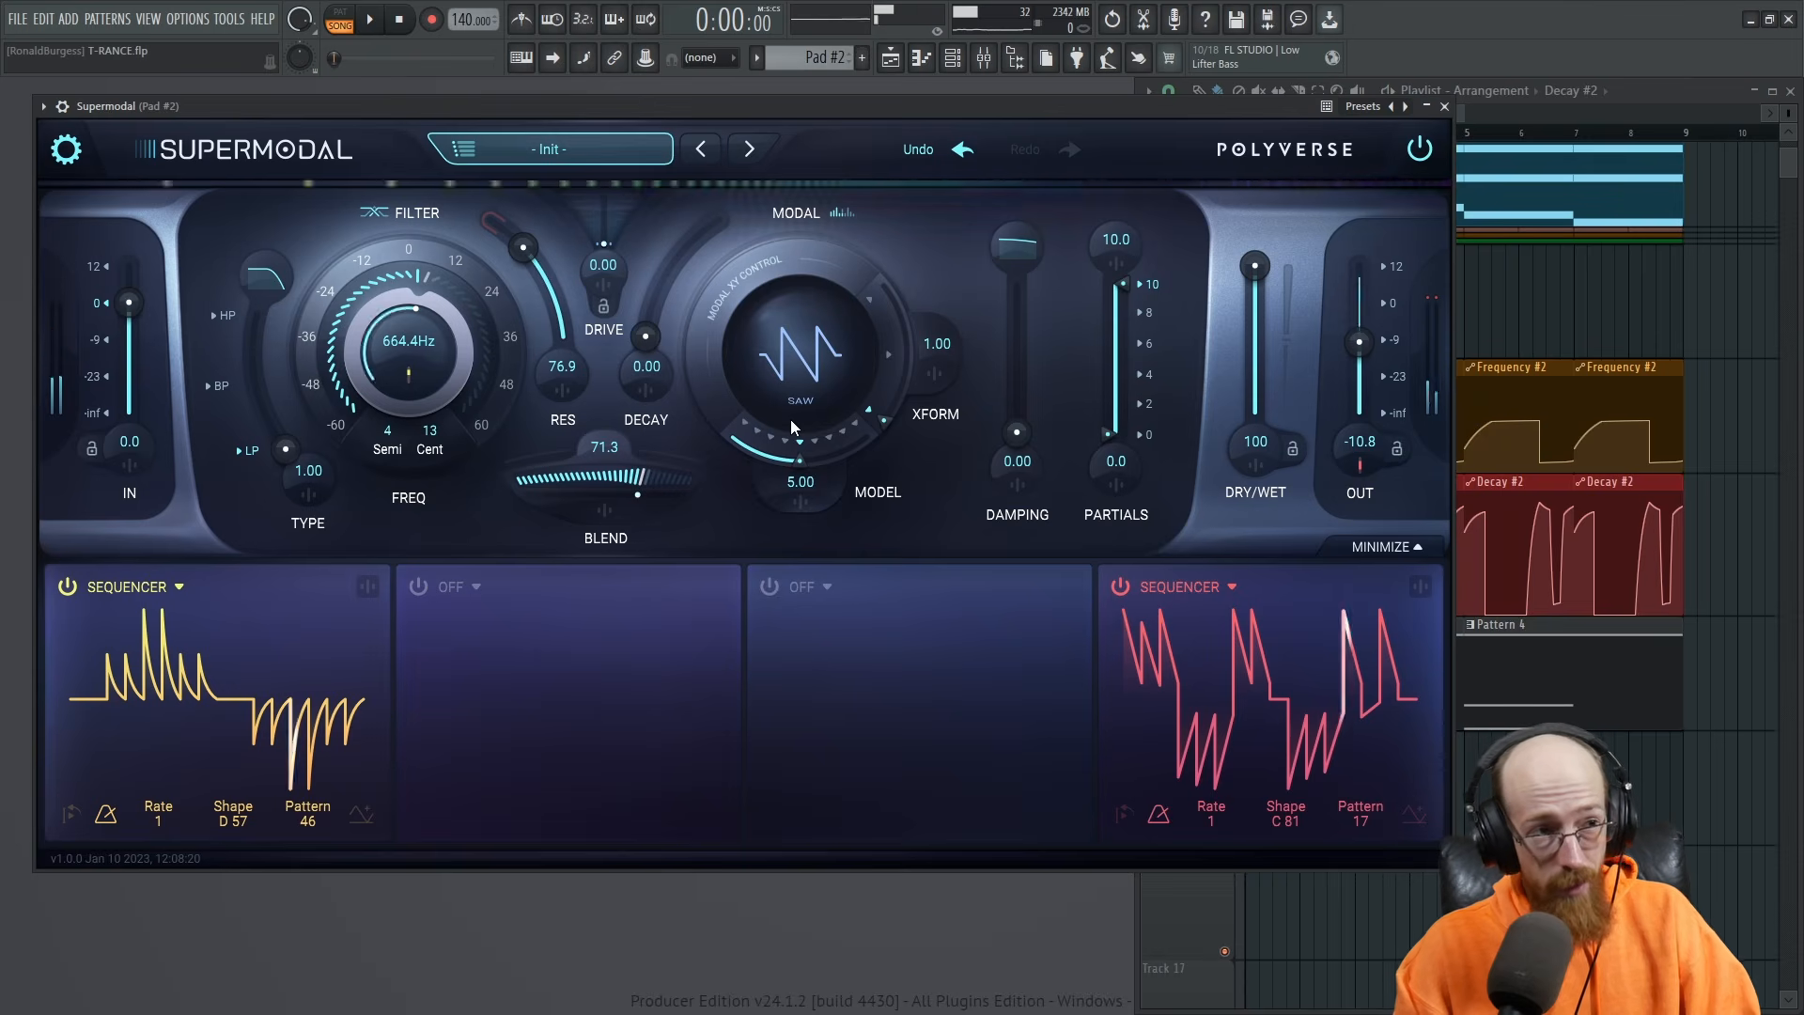
Compare the Piano, Detune Oc, Noise Slim, Chord Low and Augmented models and return the model to Saw.
scroll(787, 440, "down", 2)
scroll(787, 446, "up", 1)
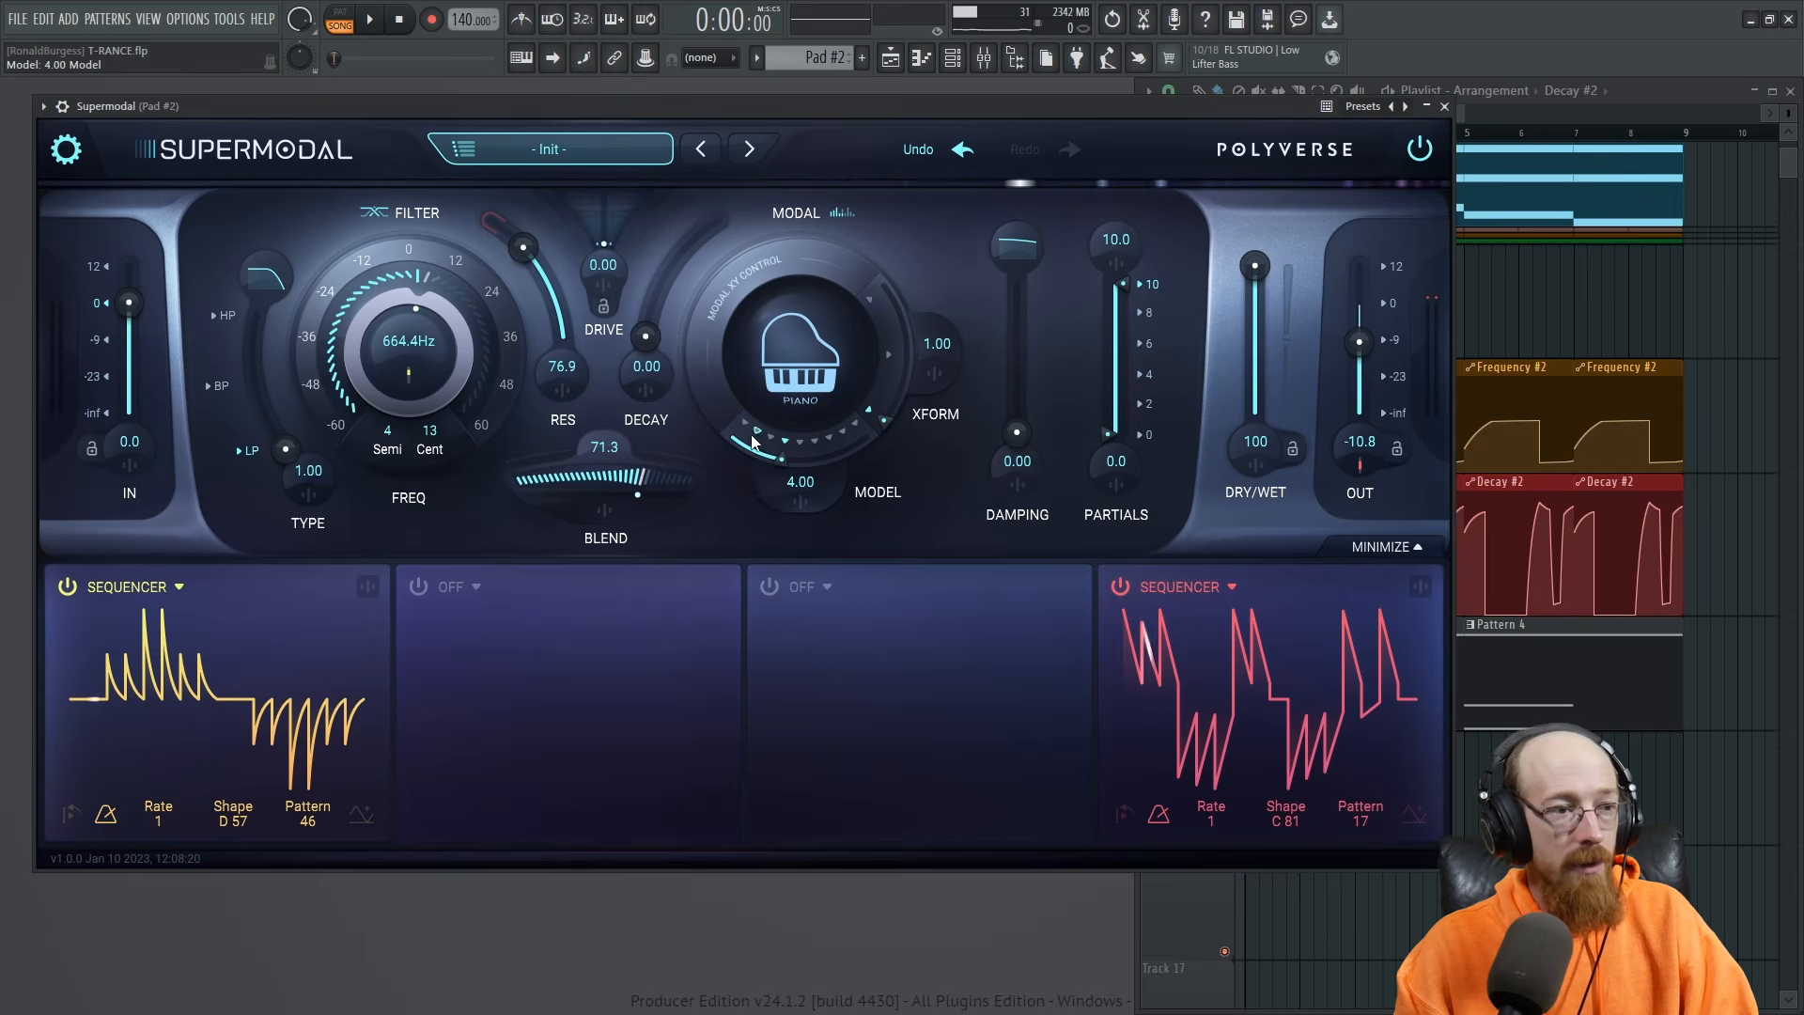
scroll(771, 442, "down", 1)
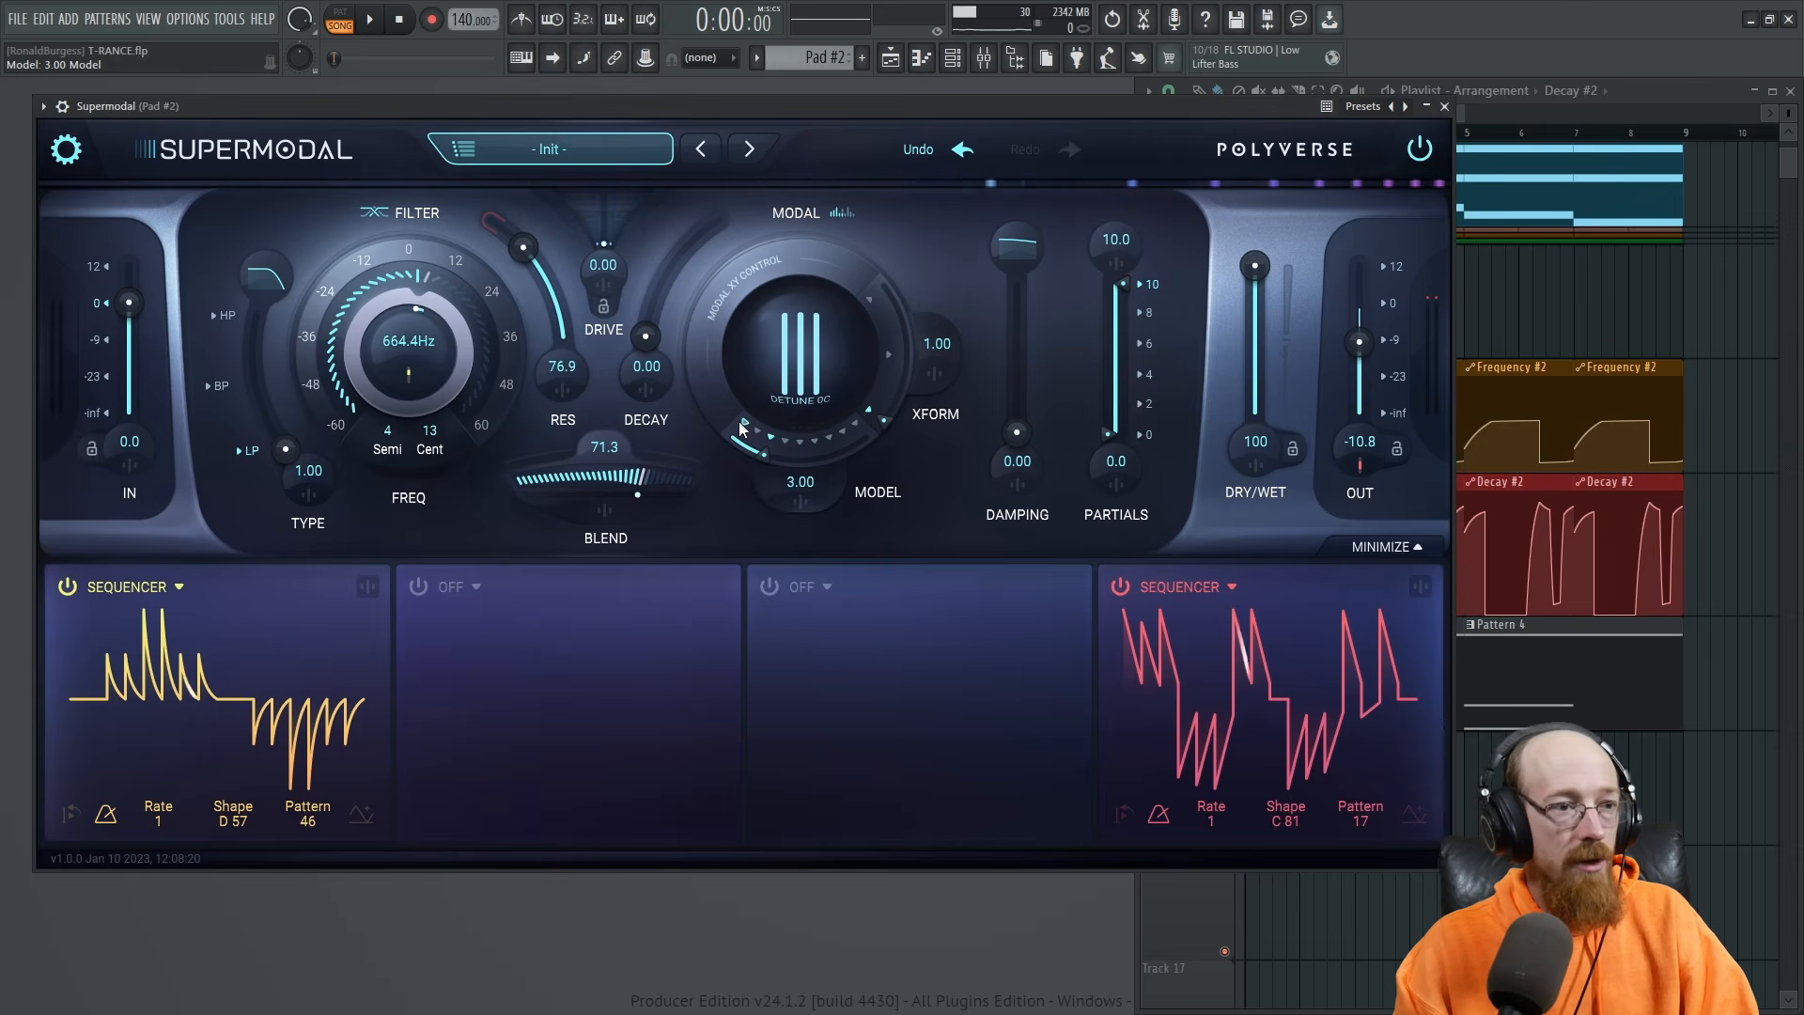
scroll(742, 429, "down", 2)
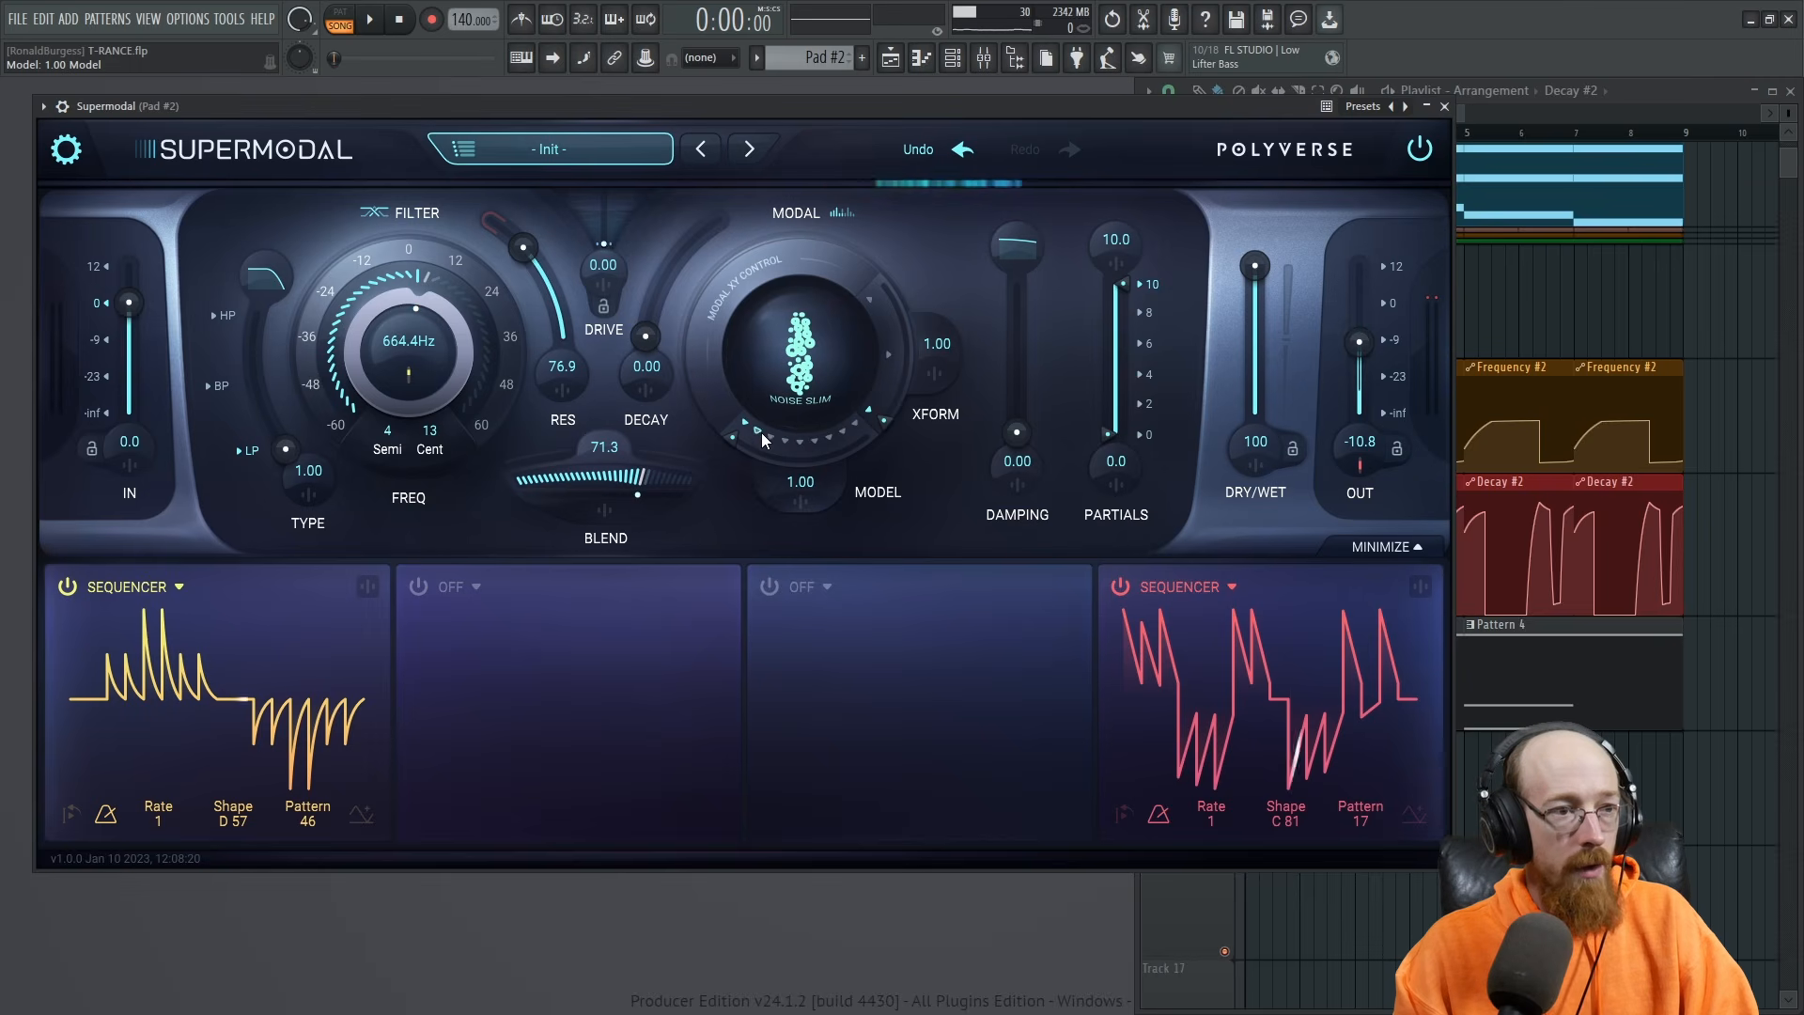
scroll(761, 433, "up", 1)
scroll(827, 436, "up", 5)
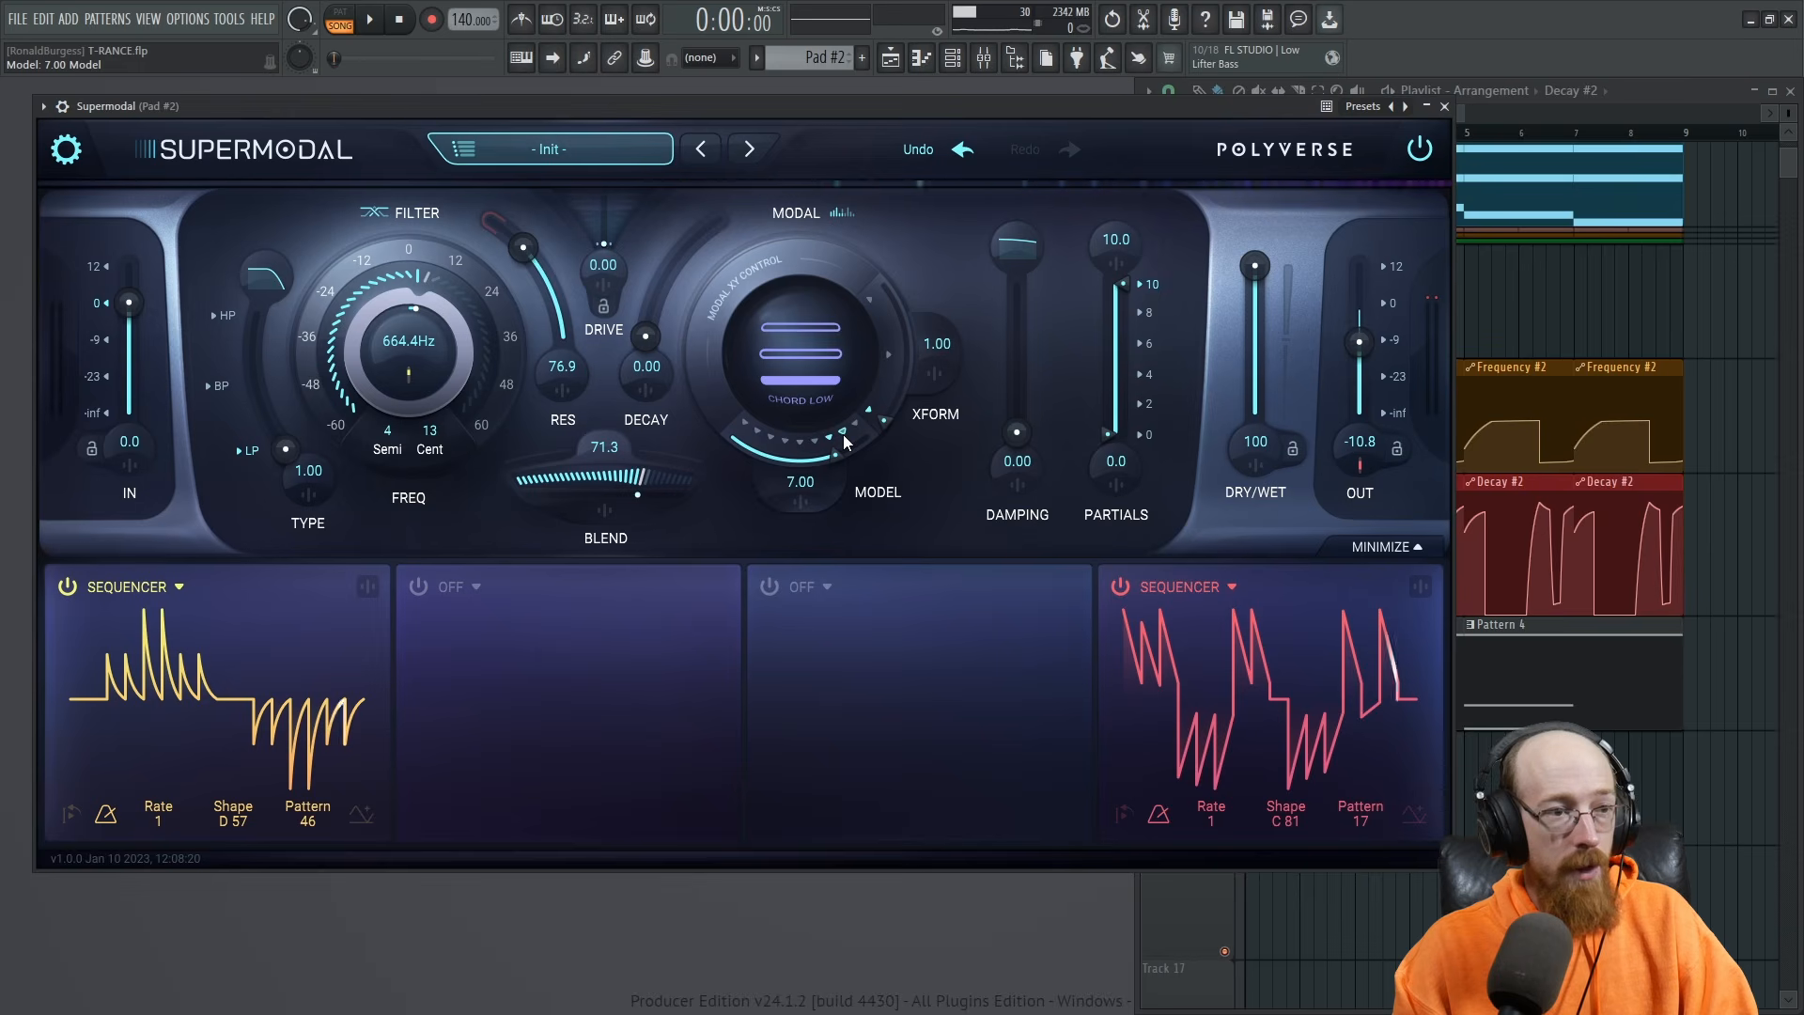
scroll(843, 434, "up", 1)
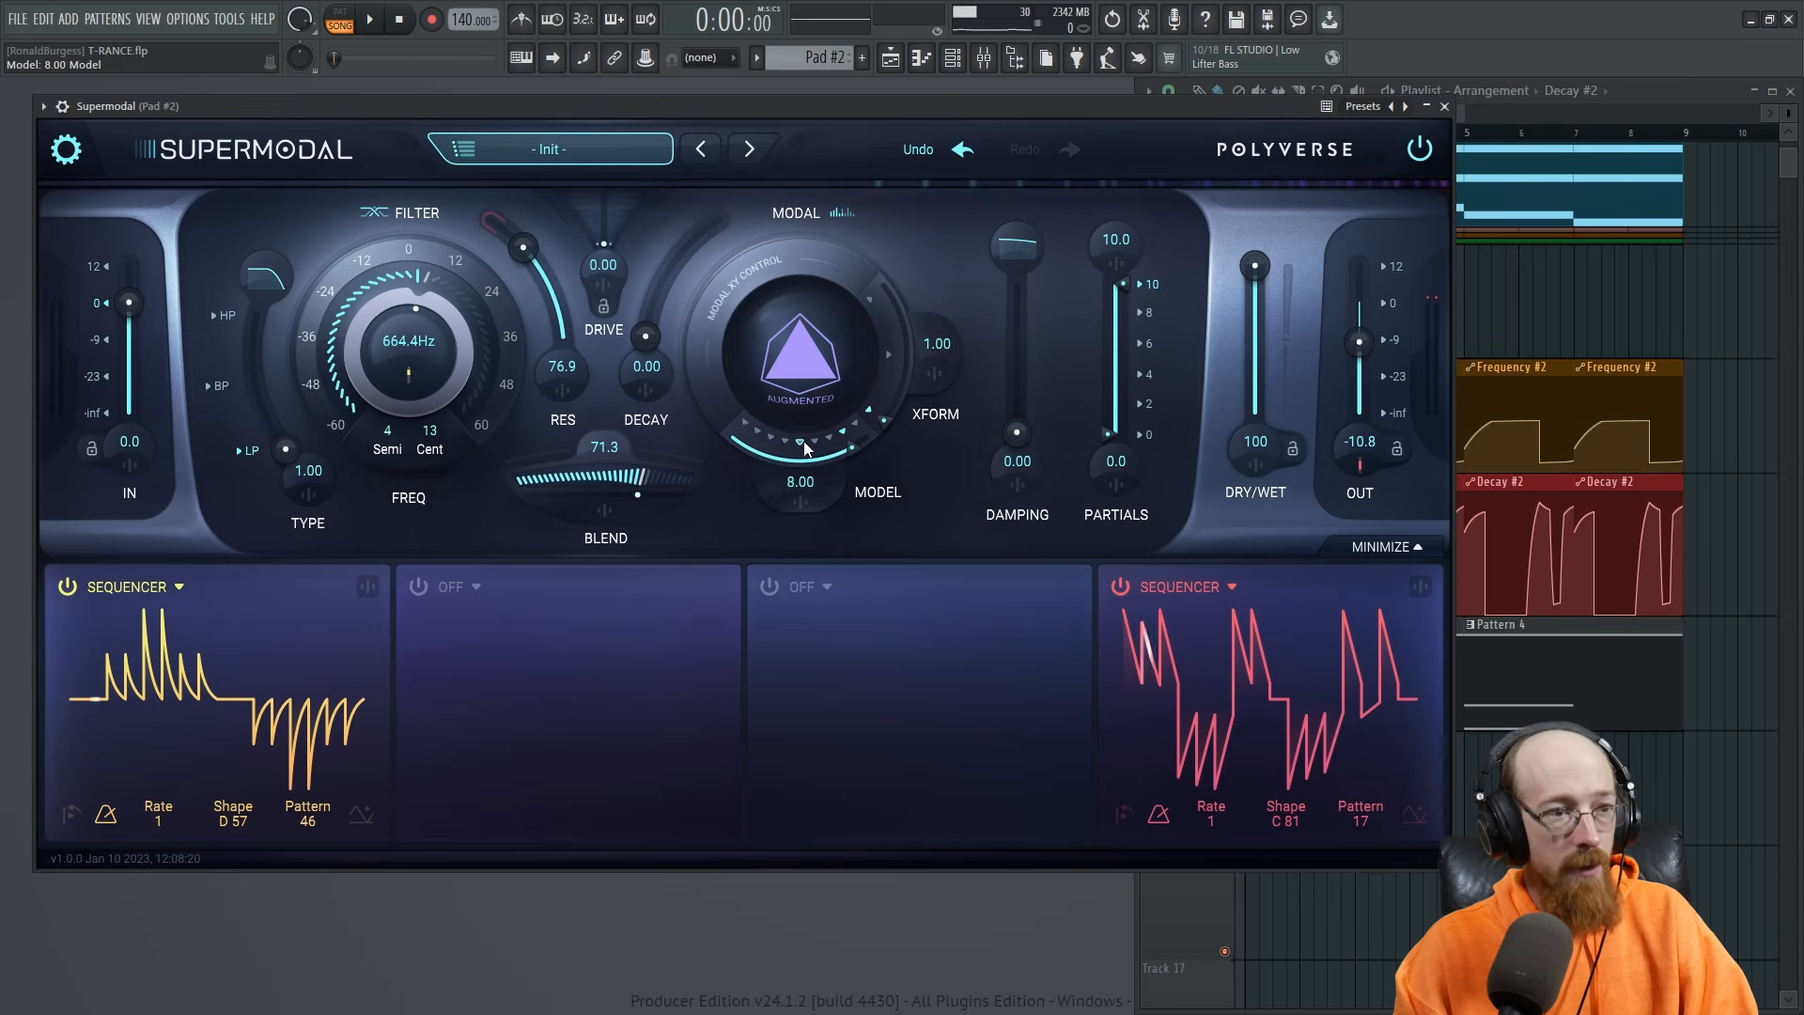
left_click(803, 445)
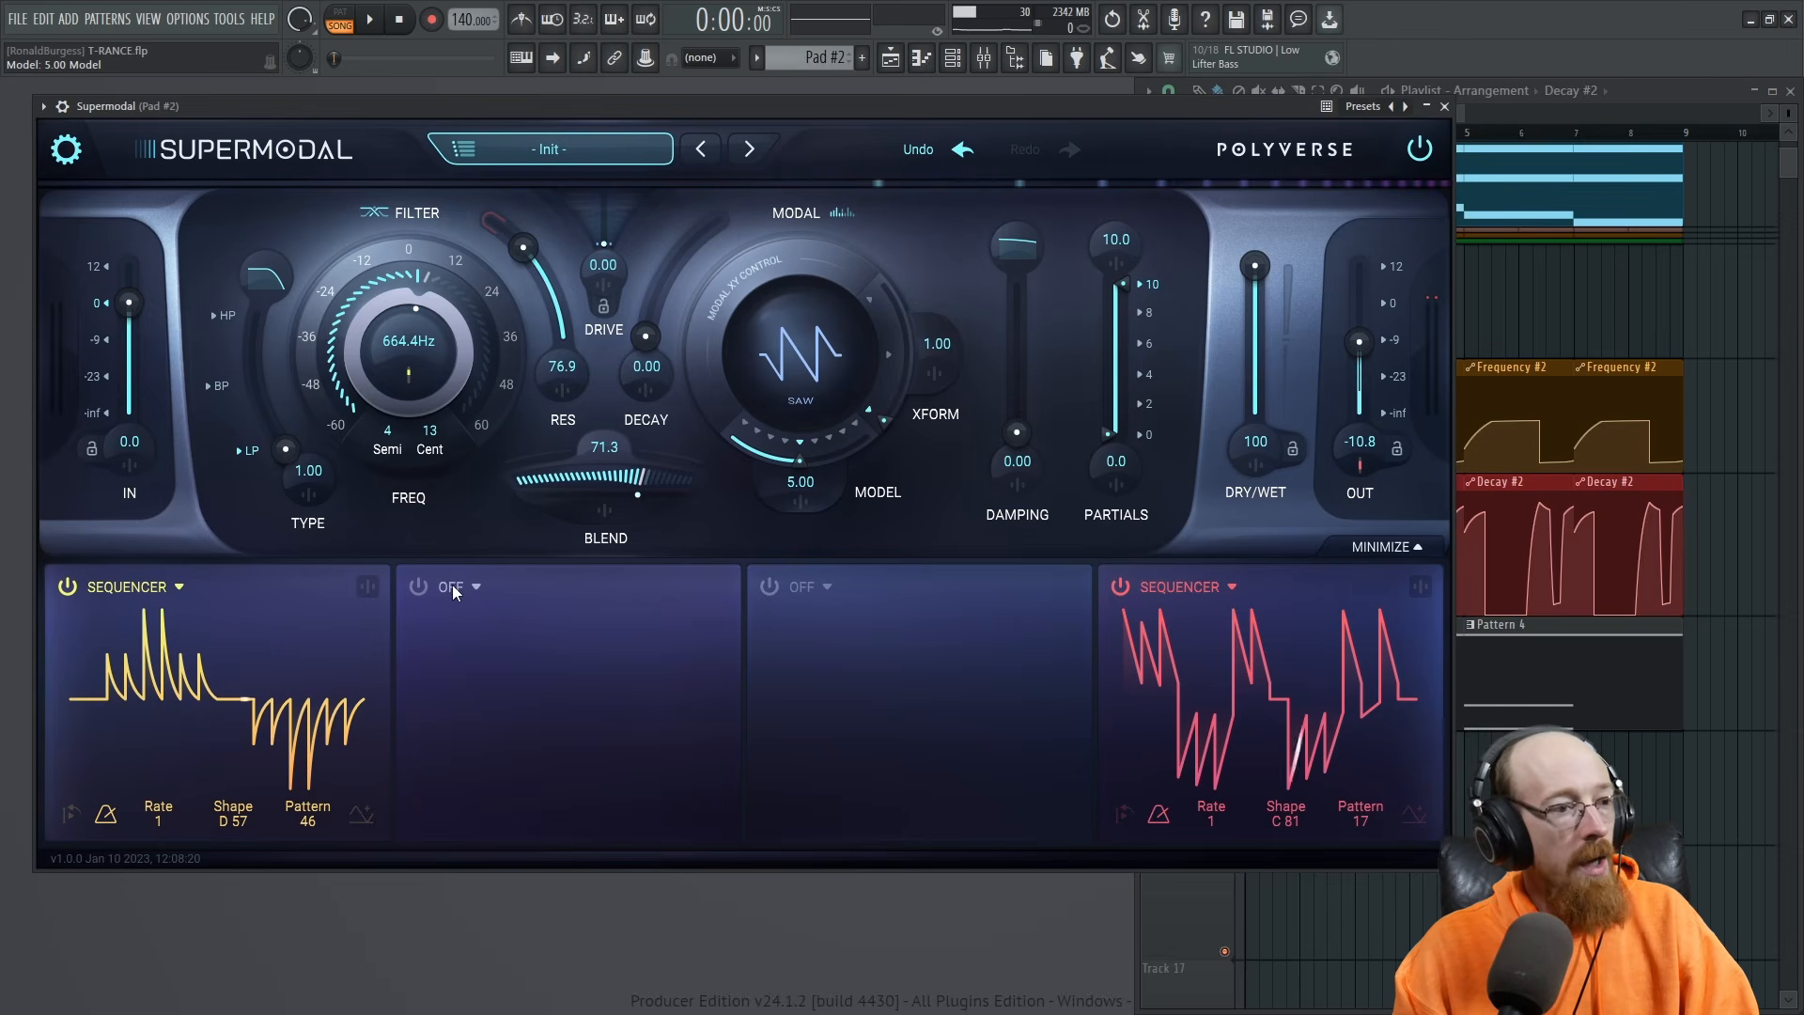
Turn on the second modulator, make it a Sequencer and set its pattern to 55.
left_click(412, 586)
left_click(526, 586)
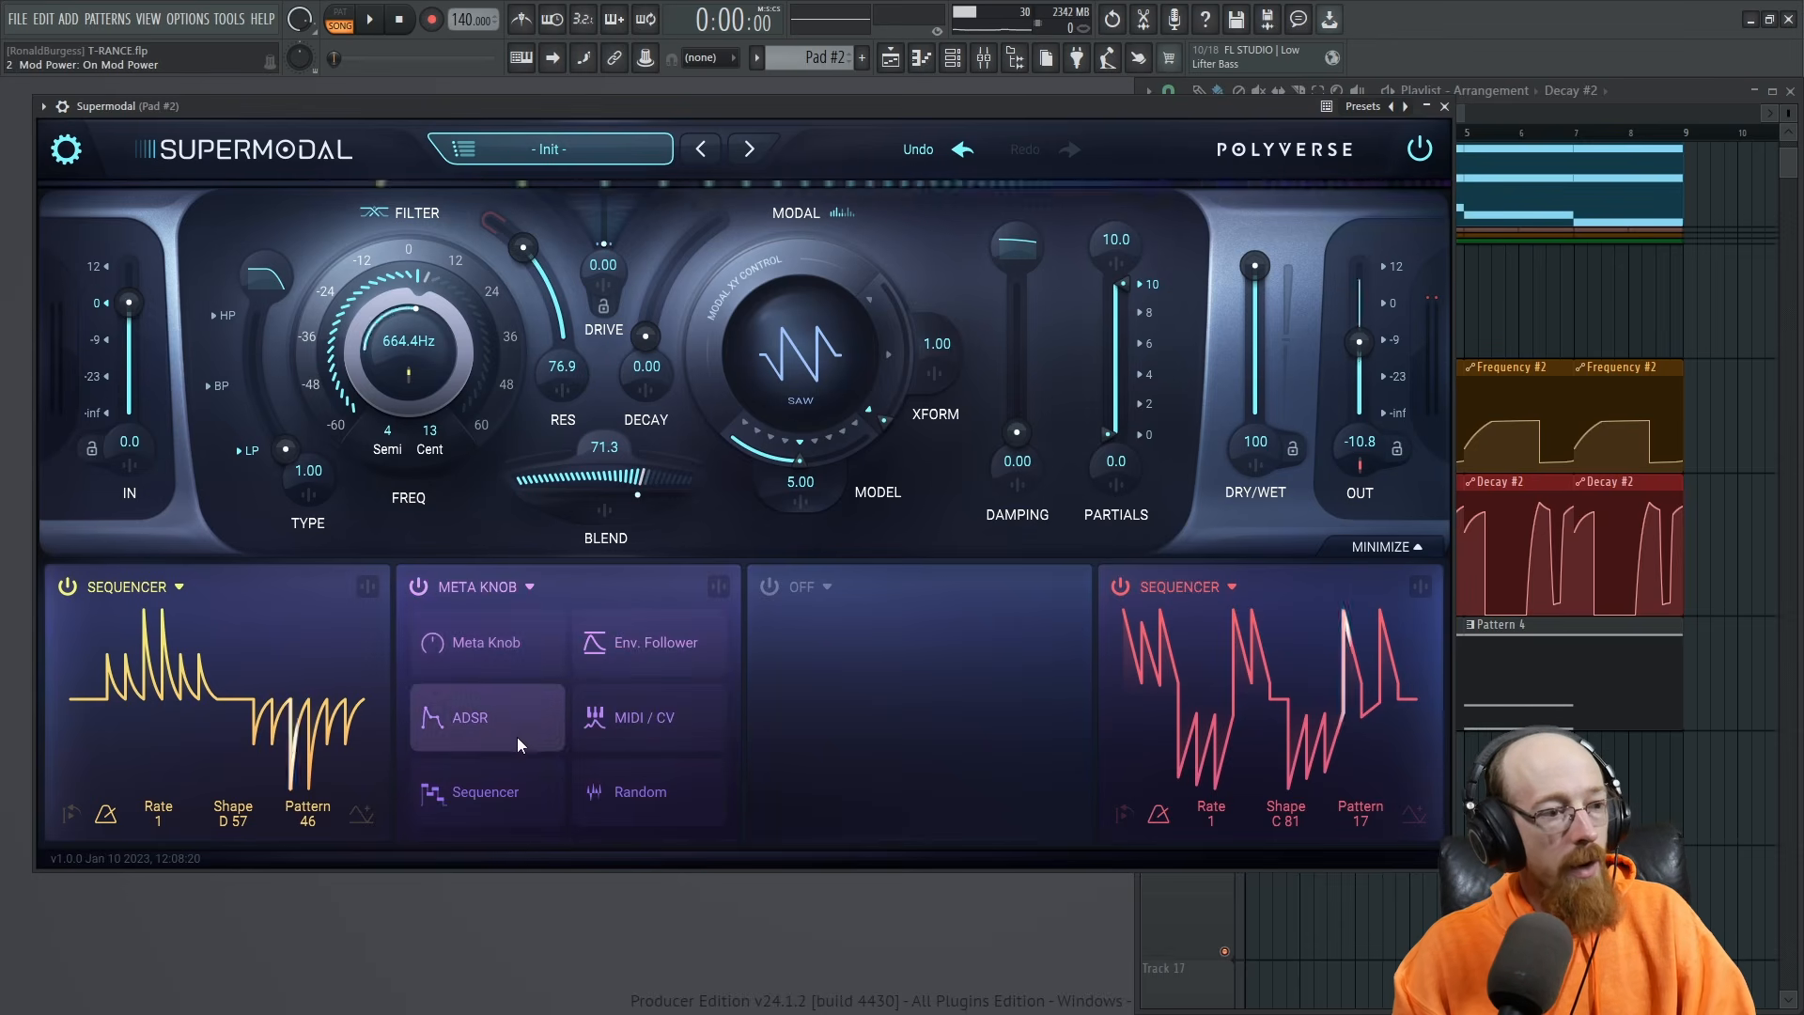
left_click(515, 792)
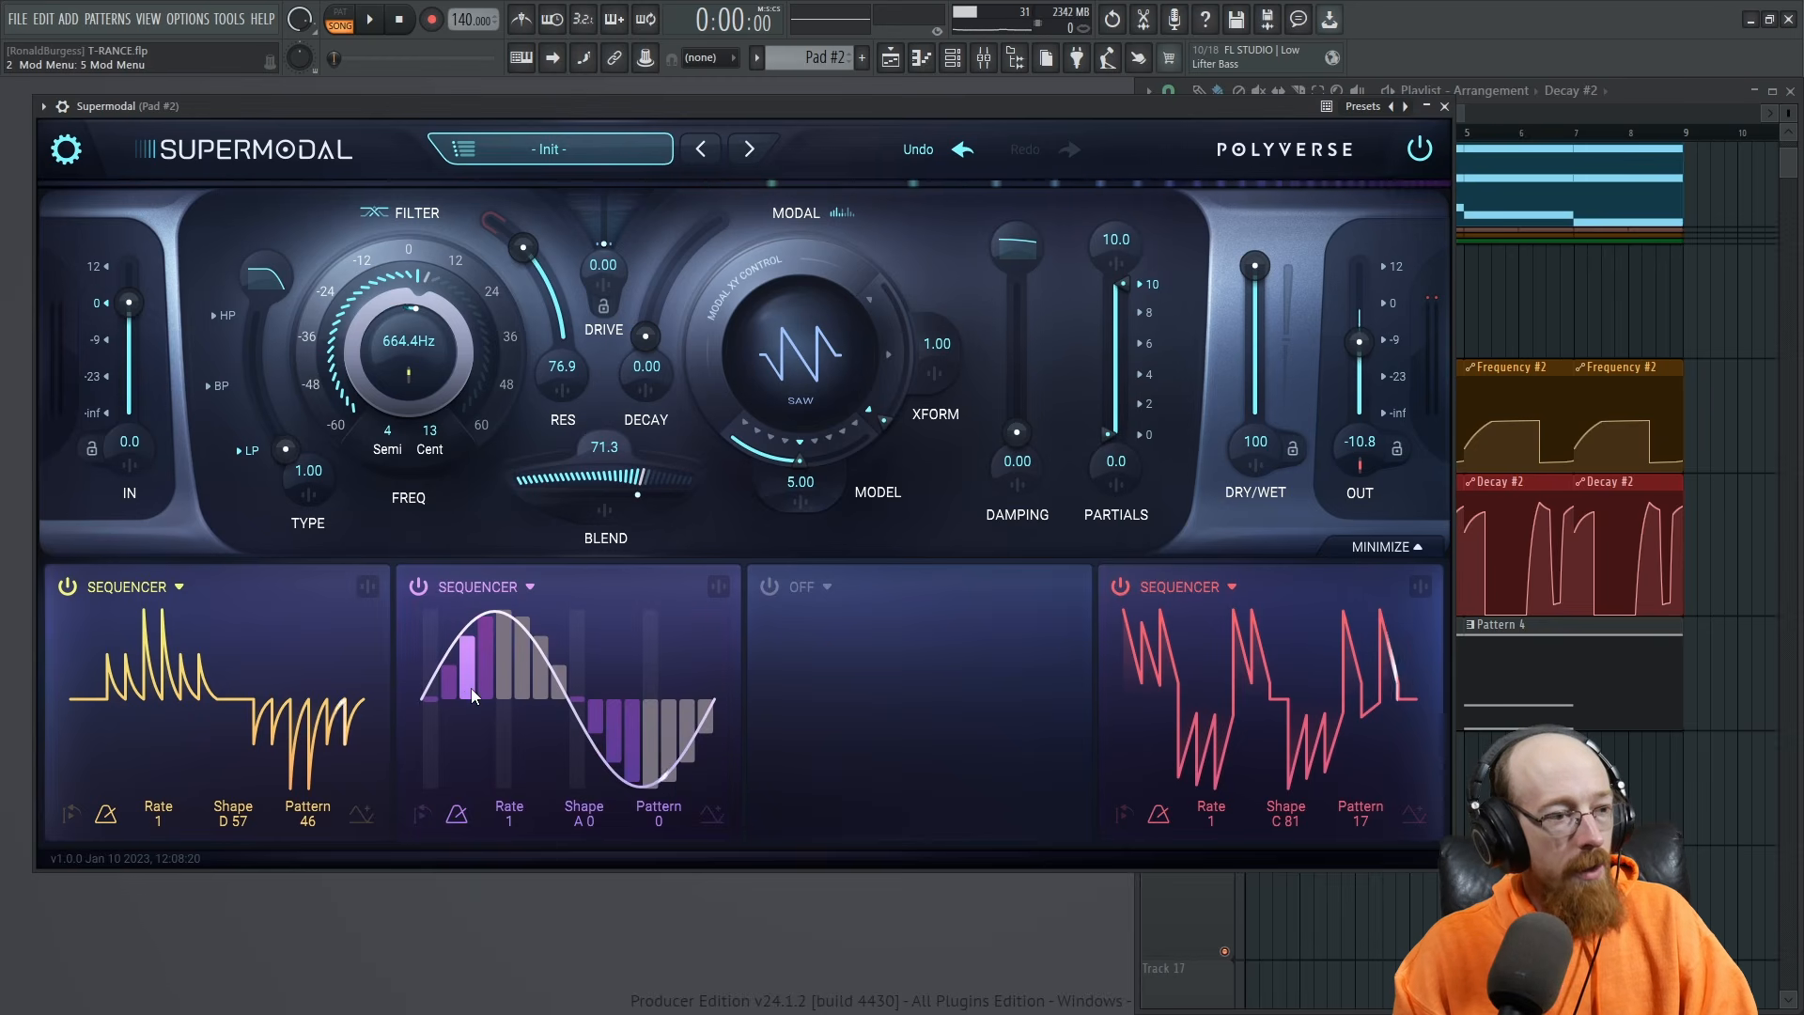
left_click_drag(660, 820, 687, 528)
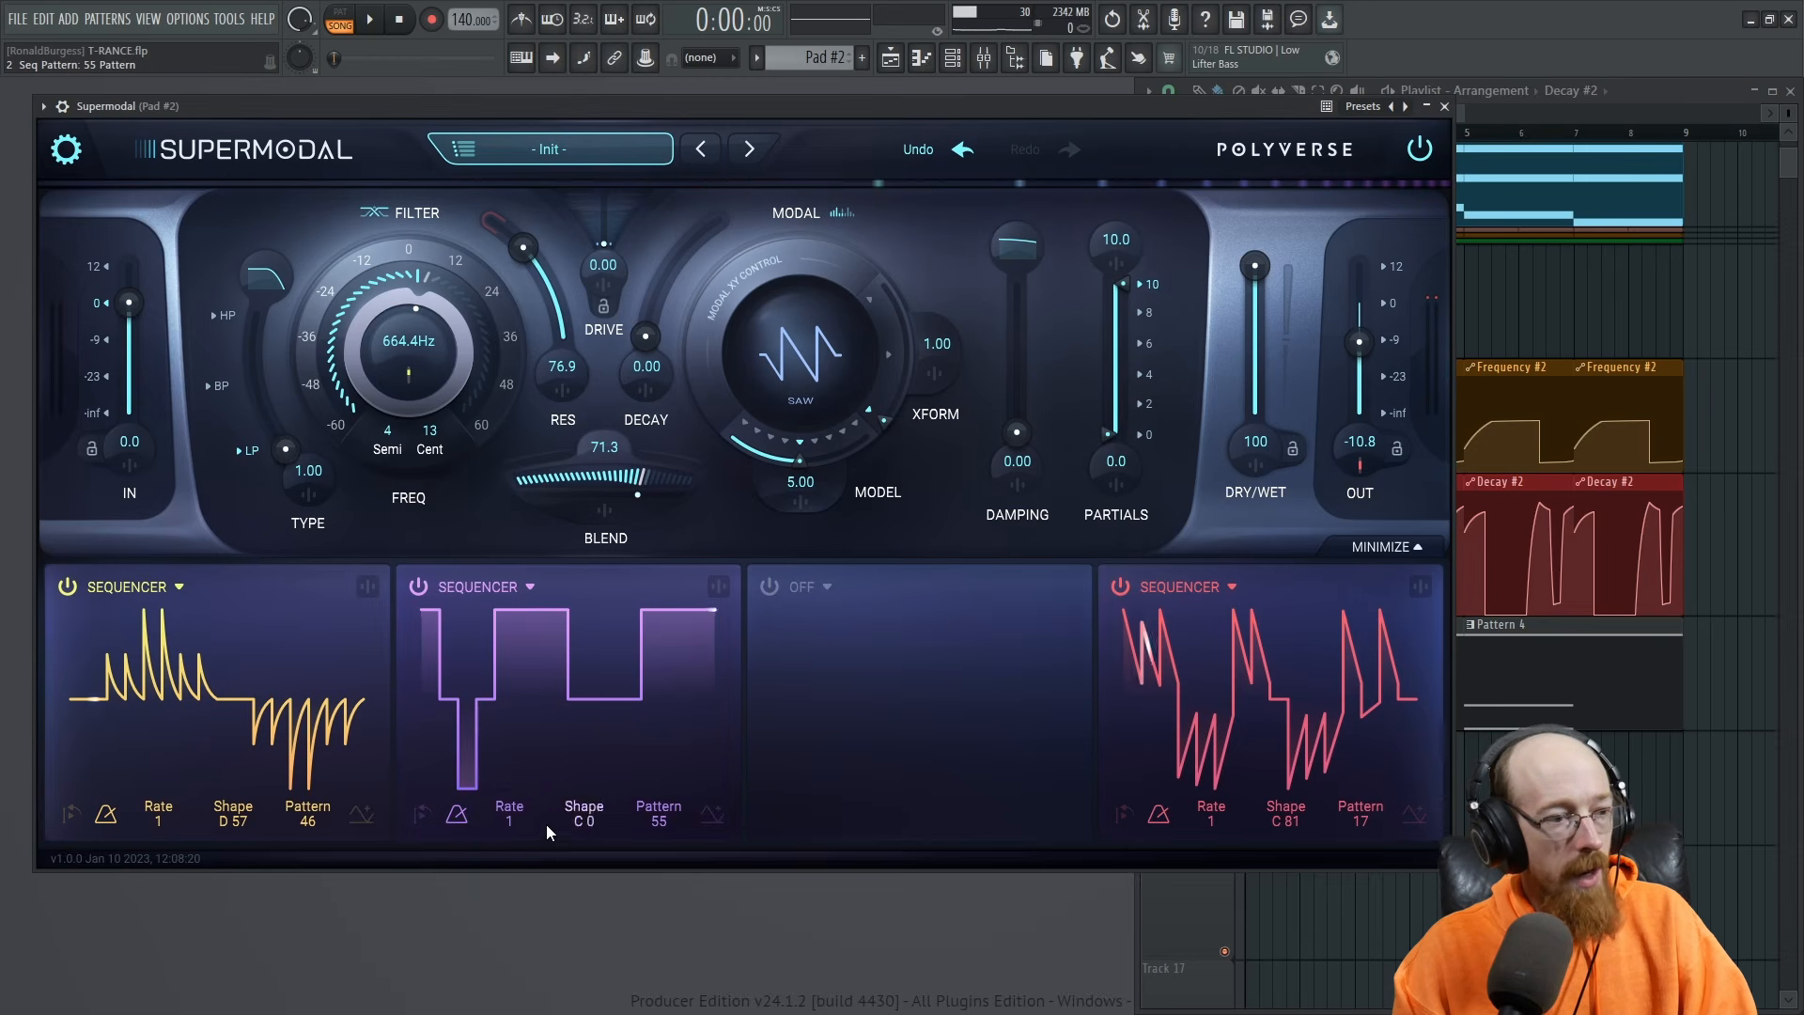
Redraw several steps of the second sequencer, and set its shape to C 56 and its rate to 3.
left_click_drag(585, 823, 618, 618)
mouse_move(521, 658)
left_mouse_down()
mouse_move(577, 760)
mouse_move(626, 735)
mouse_move(700, 752)
left_mouse_up()
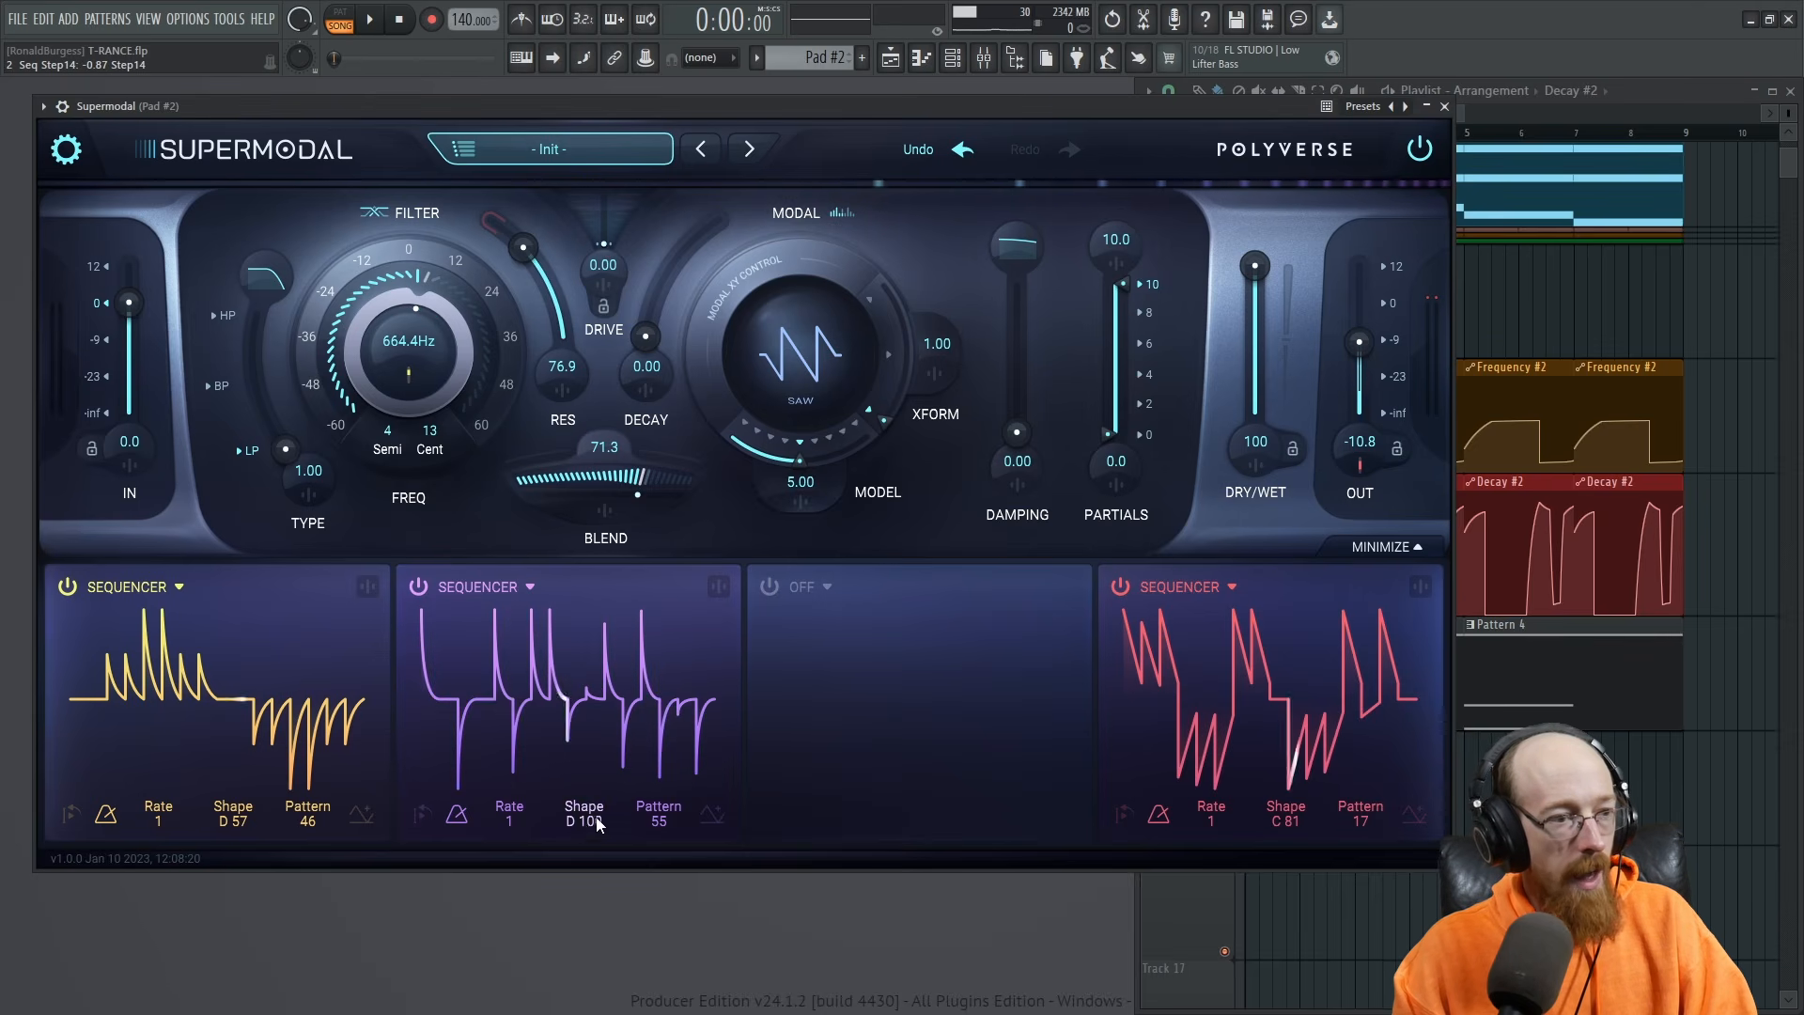
left_click_drag(585, 813, 589, 871)
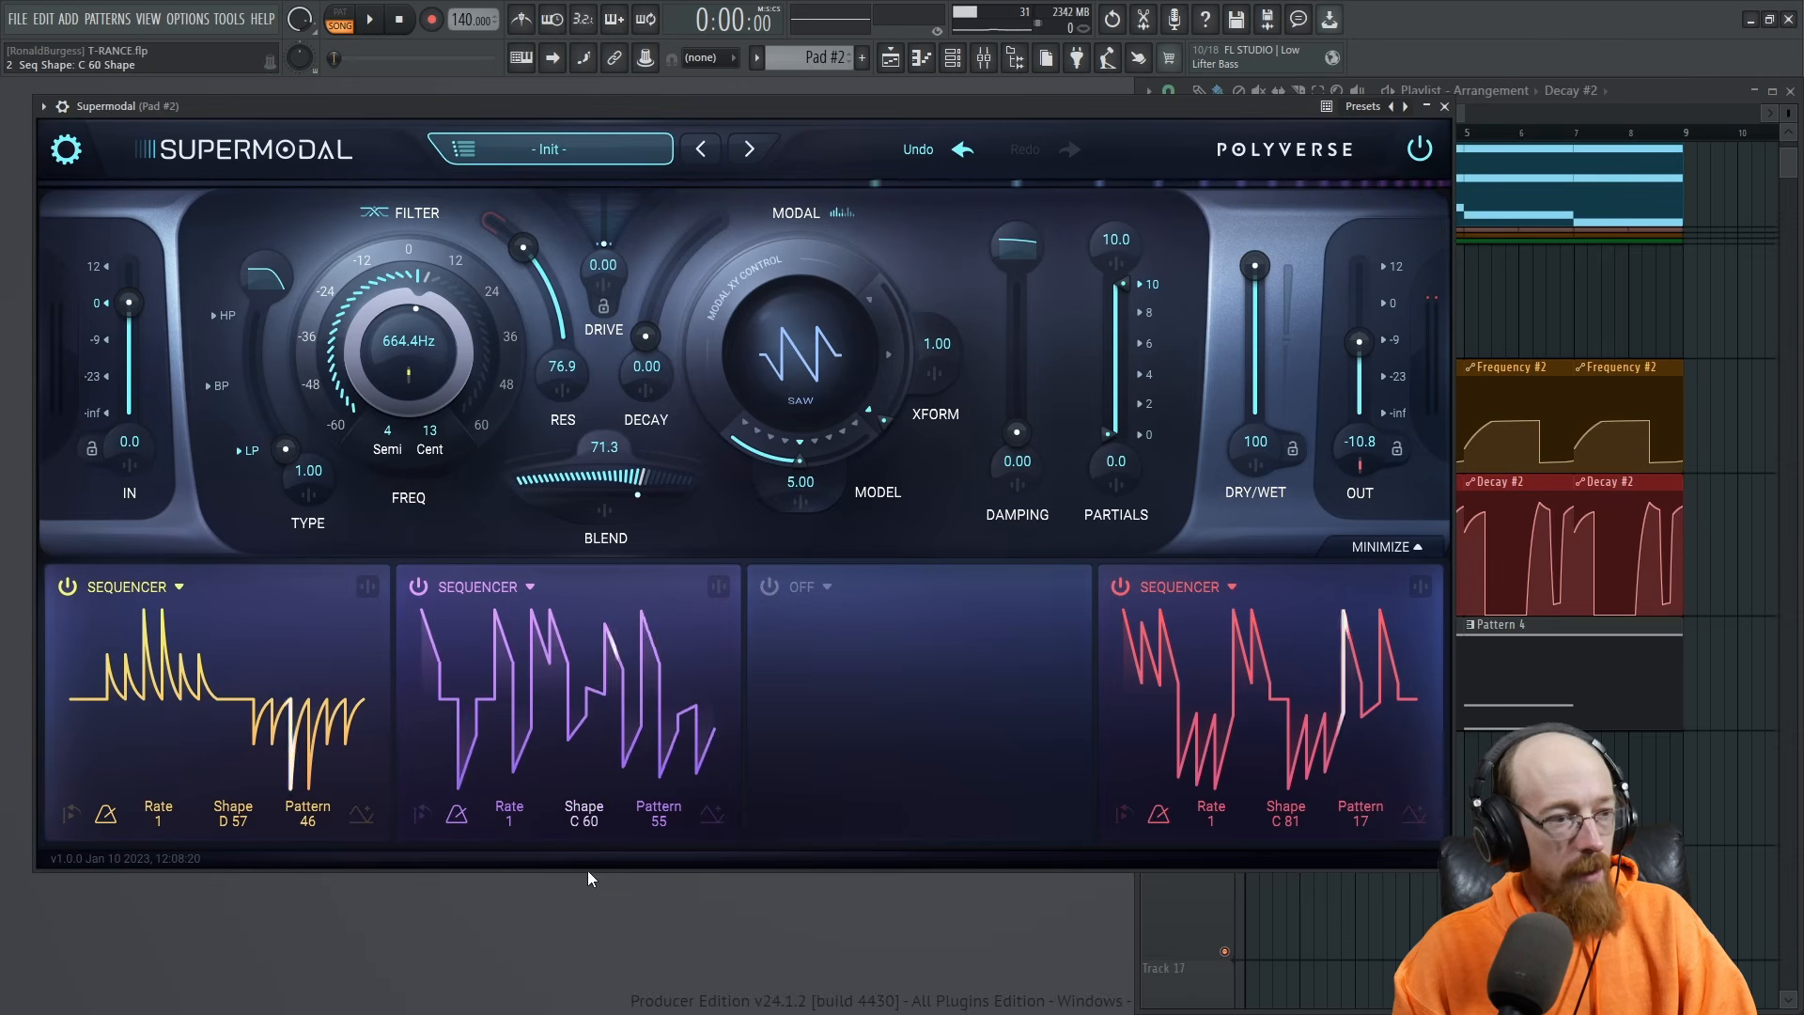
left_click_drag(512, 821, 511, 842)
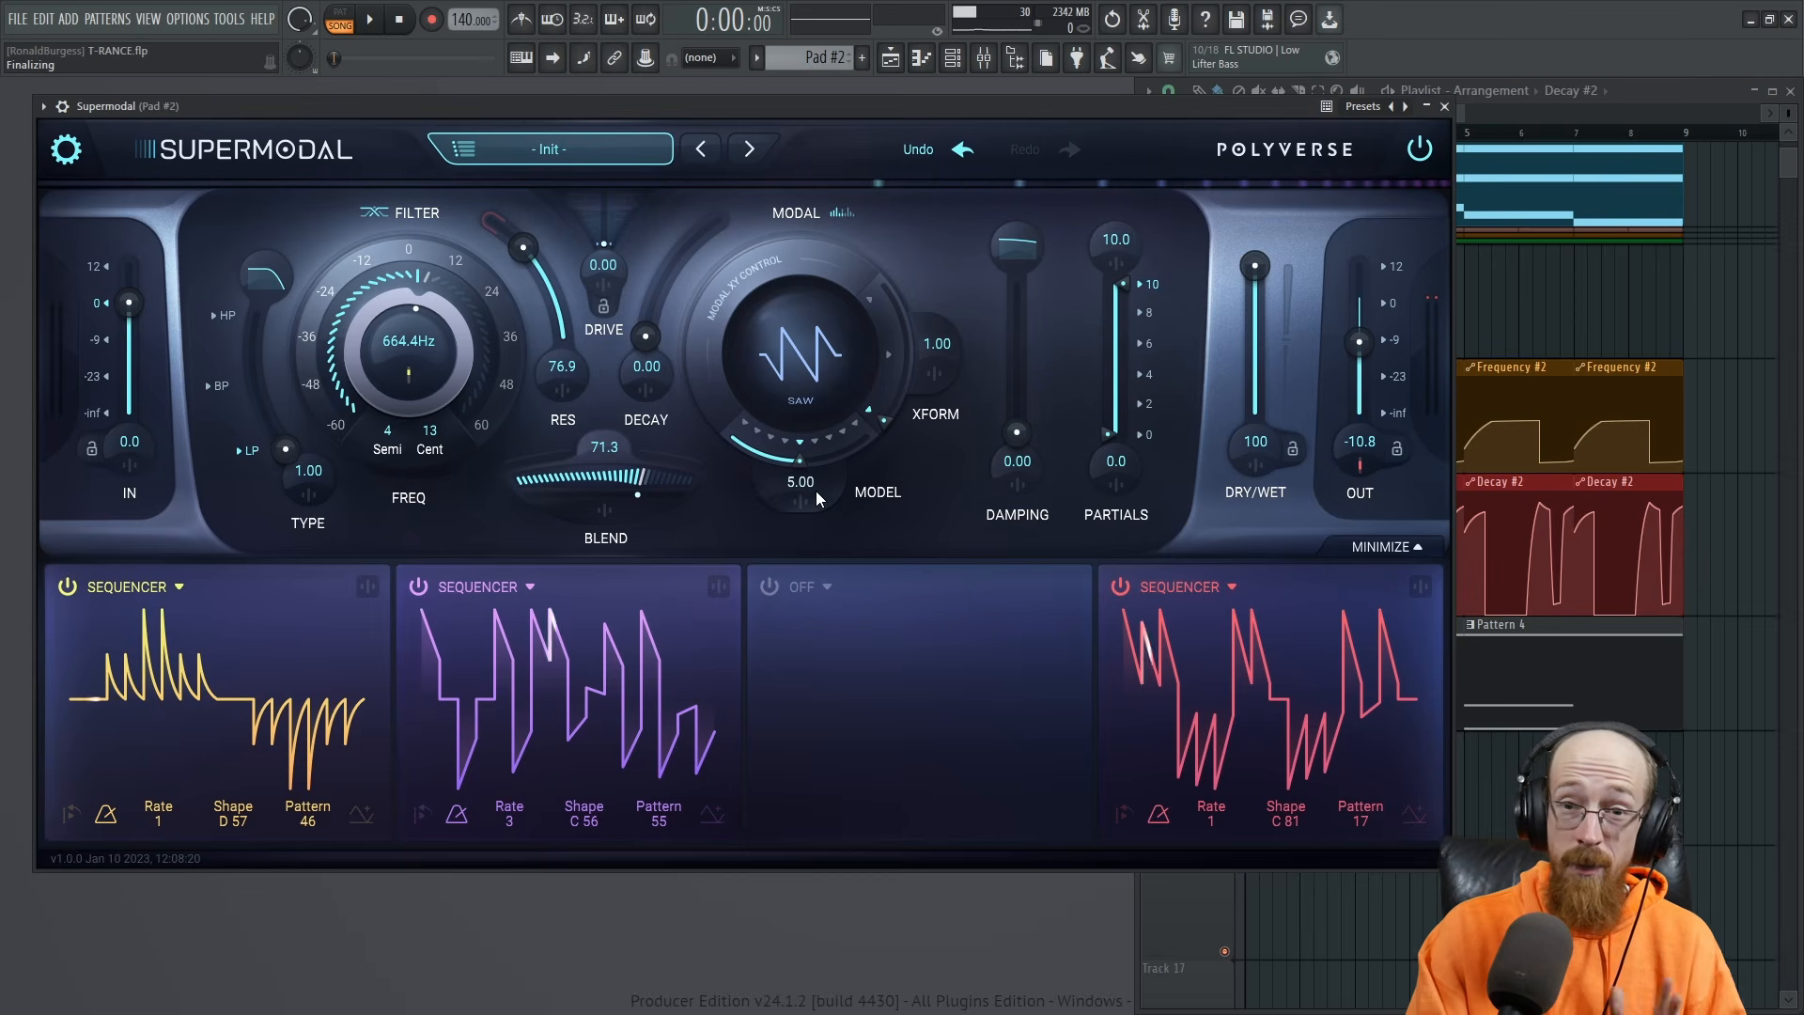
Assign the second sequencer to modulate XFORM with an amount of 1.31.
left_click(933, 374)
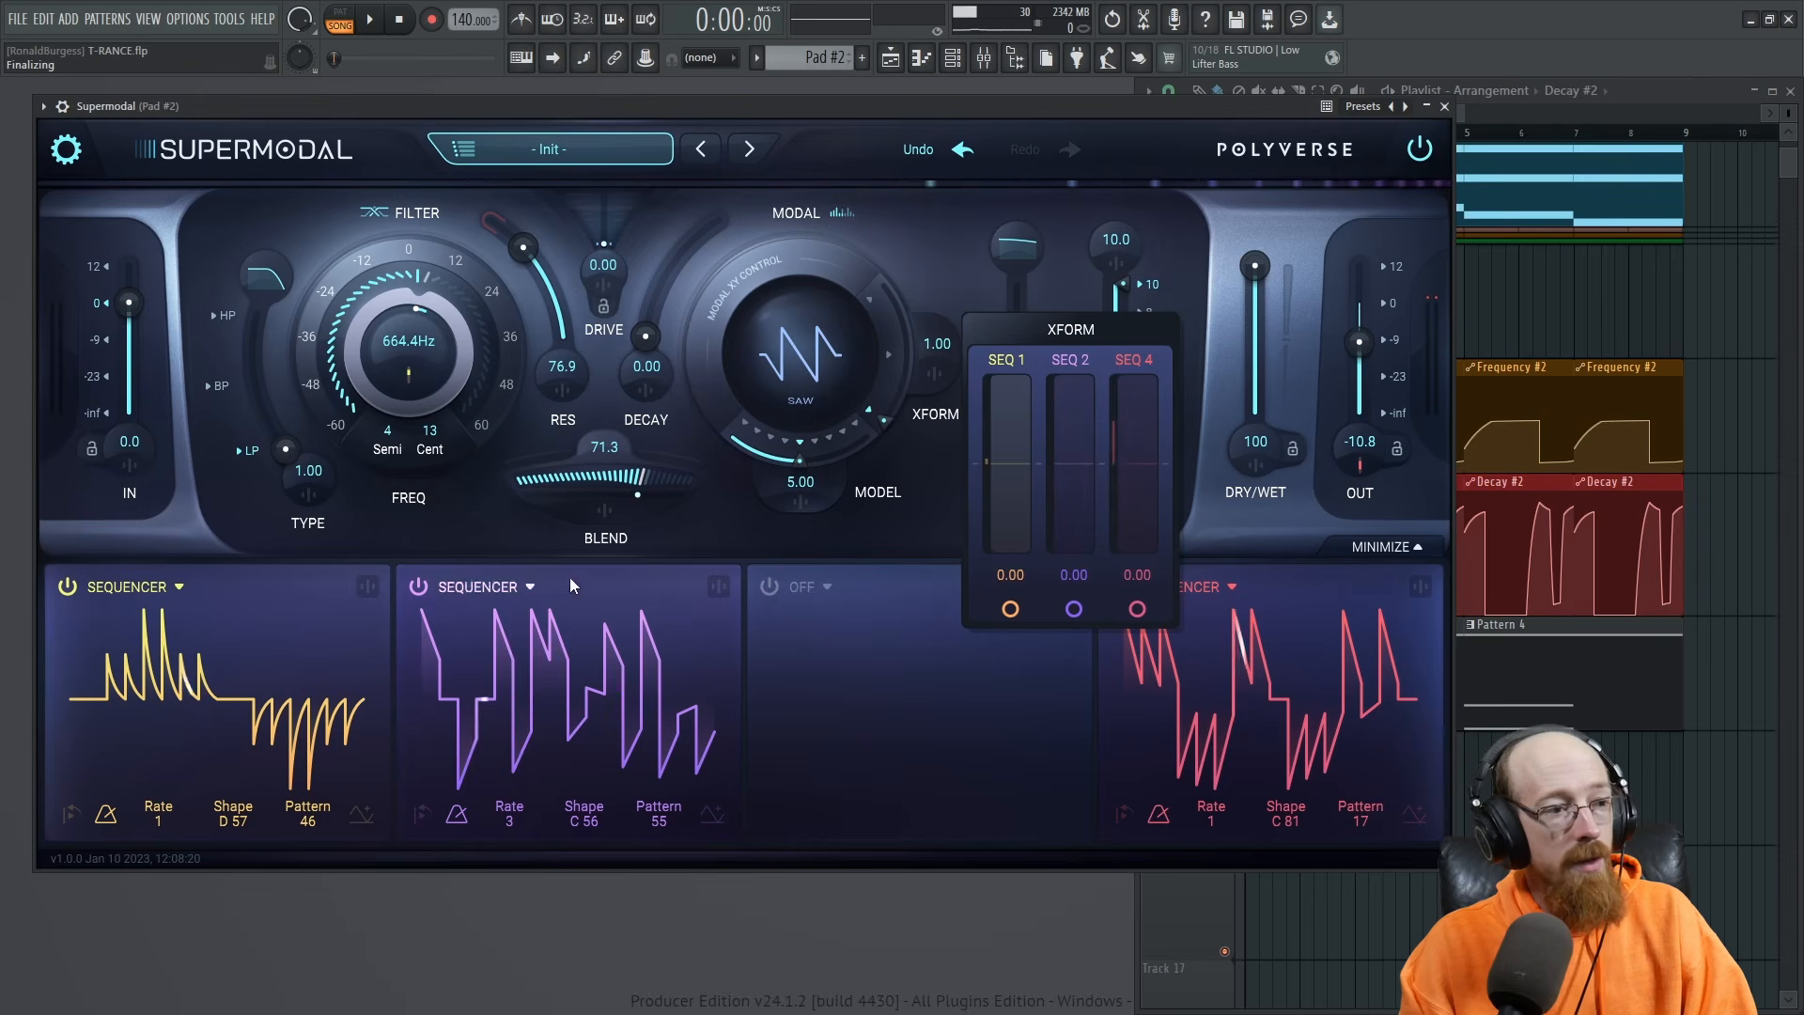
left_click(1072, 449)
left_click_drag(1079, 438, 1084, 395)
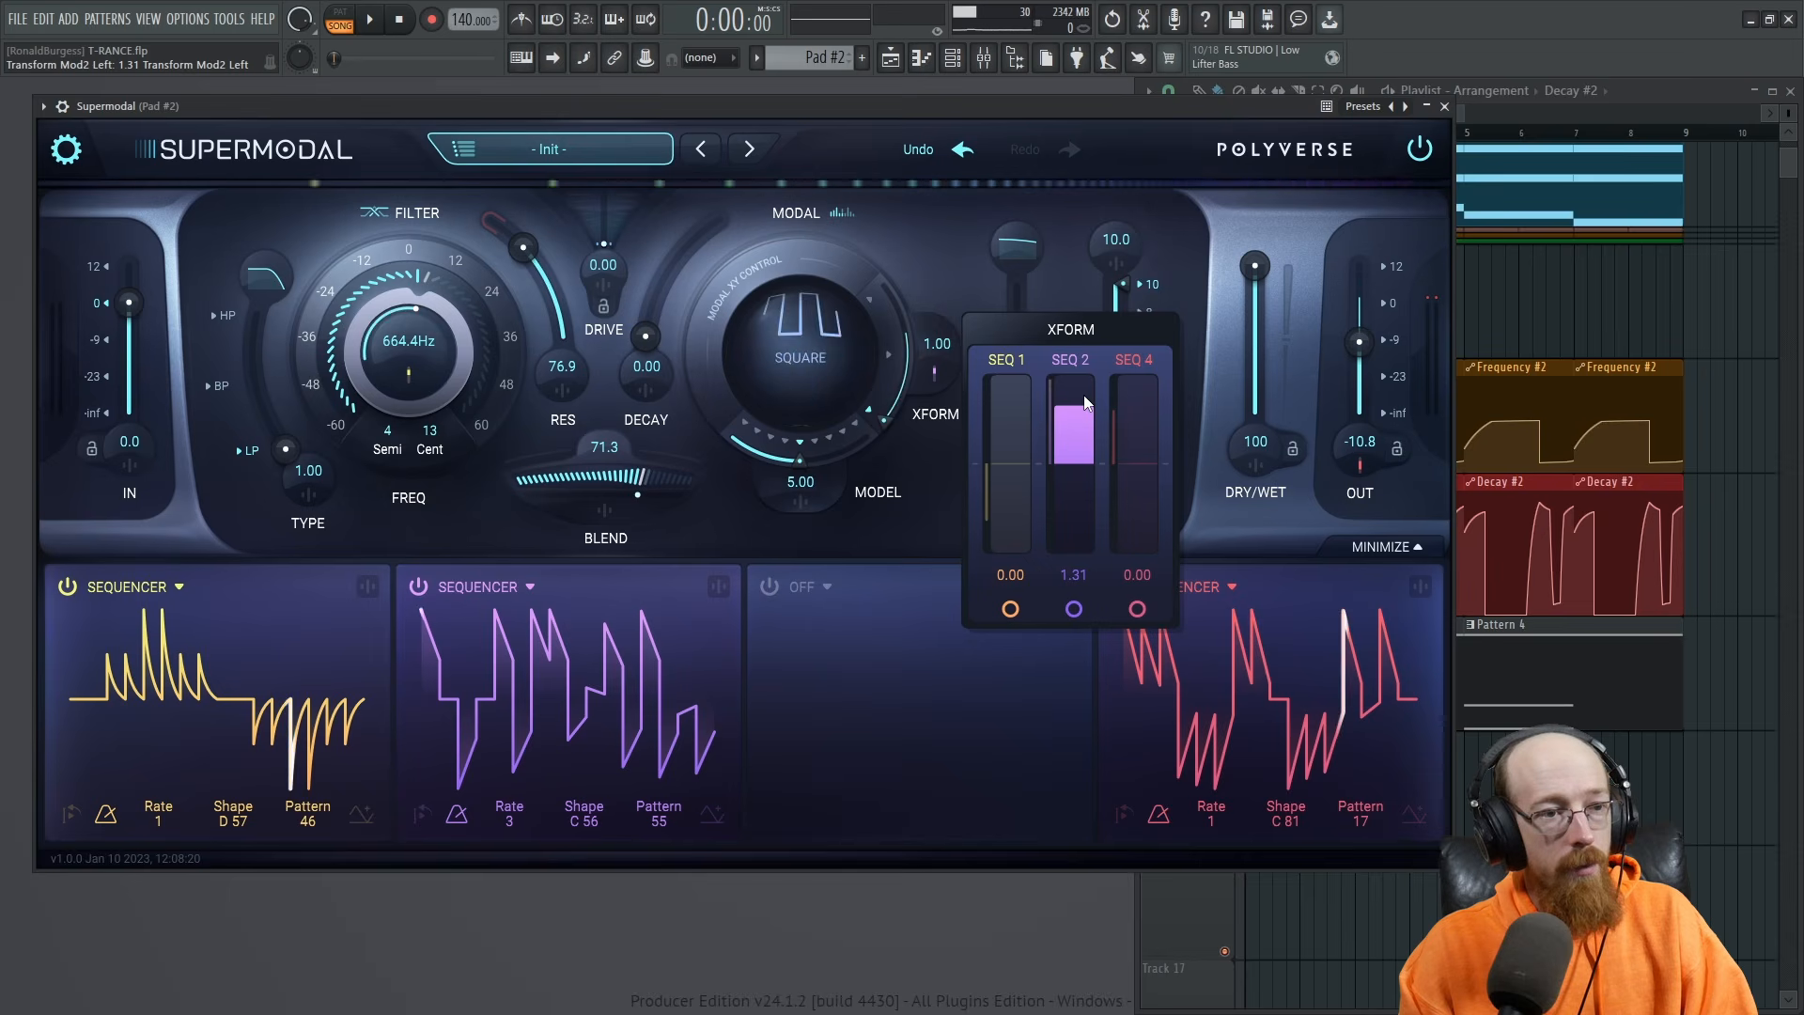
Raise XFORM to 1.97 and the blend to 80.3 while auditioning the pad.
left_click(945, 224)
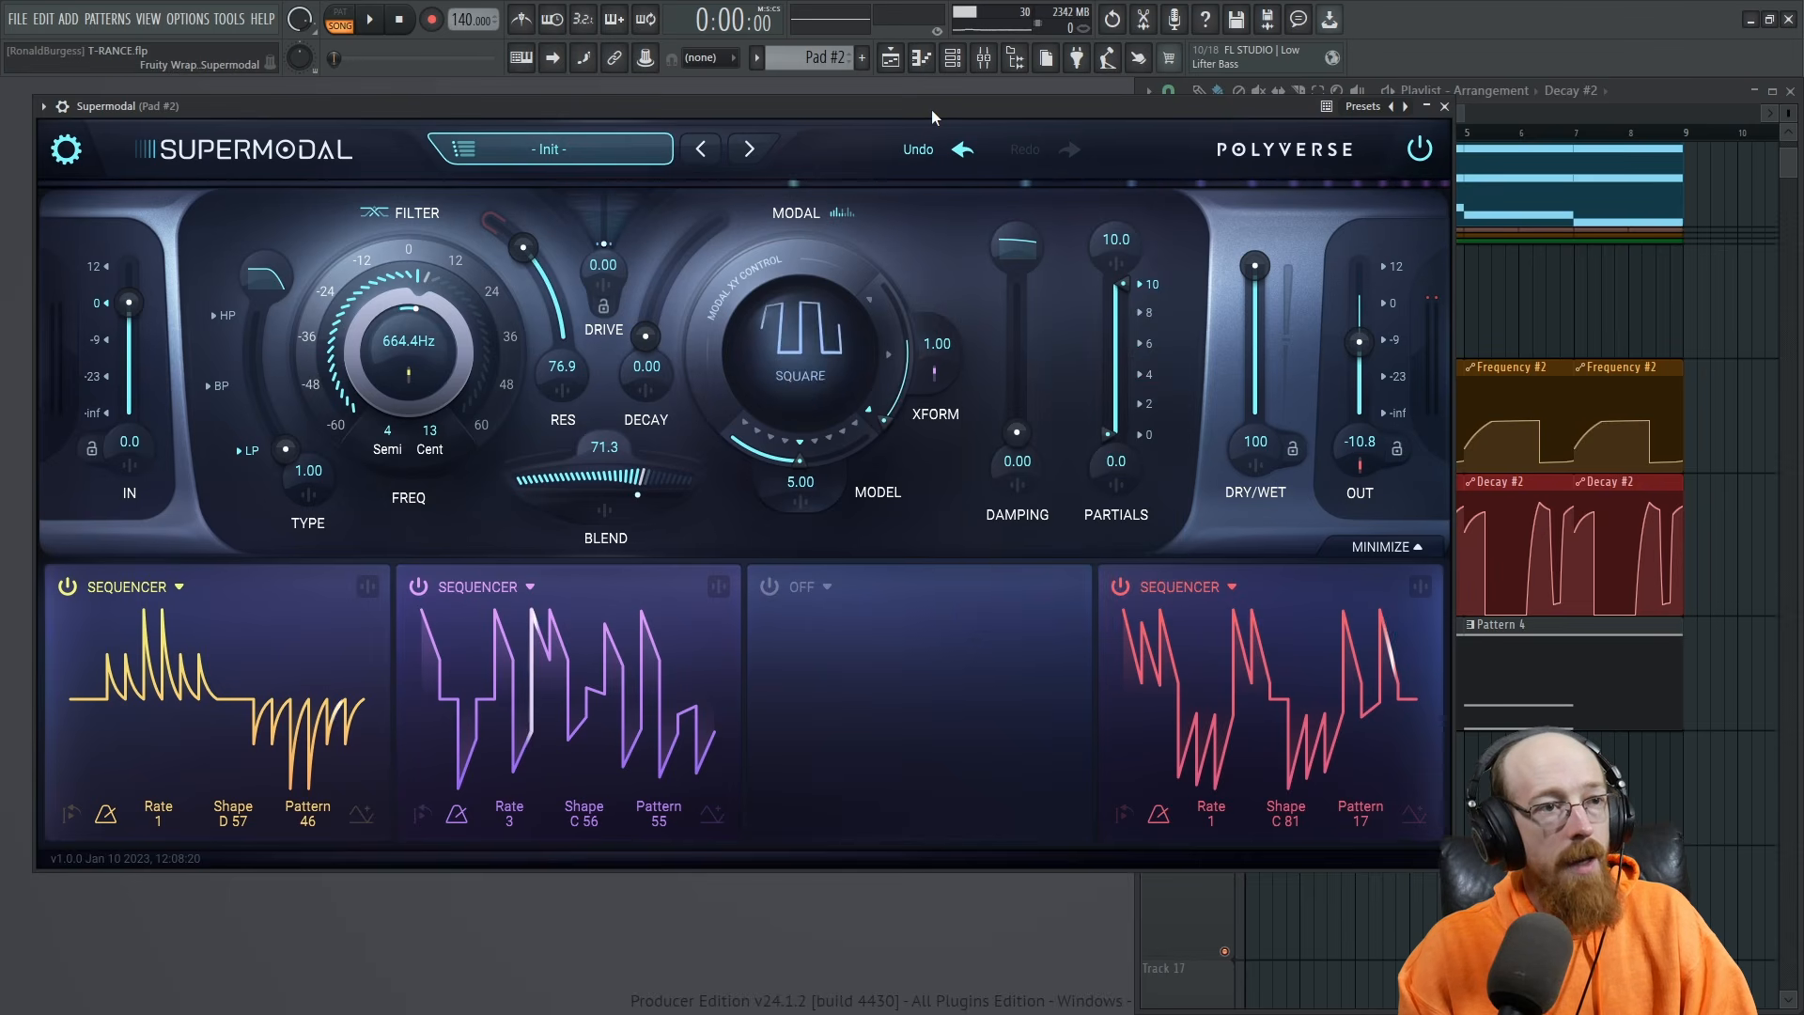
key("space")
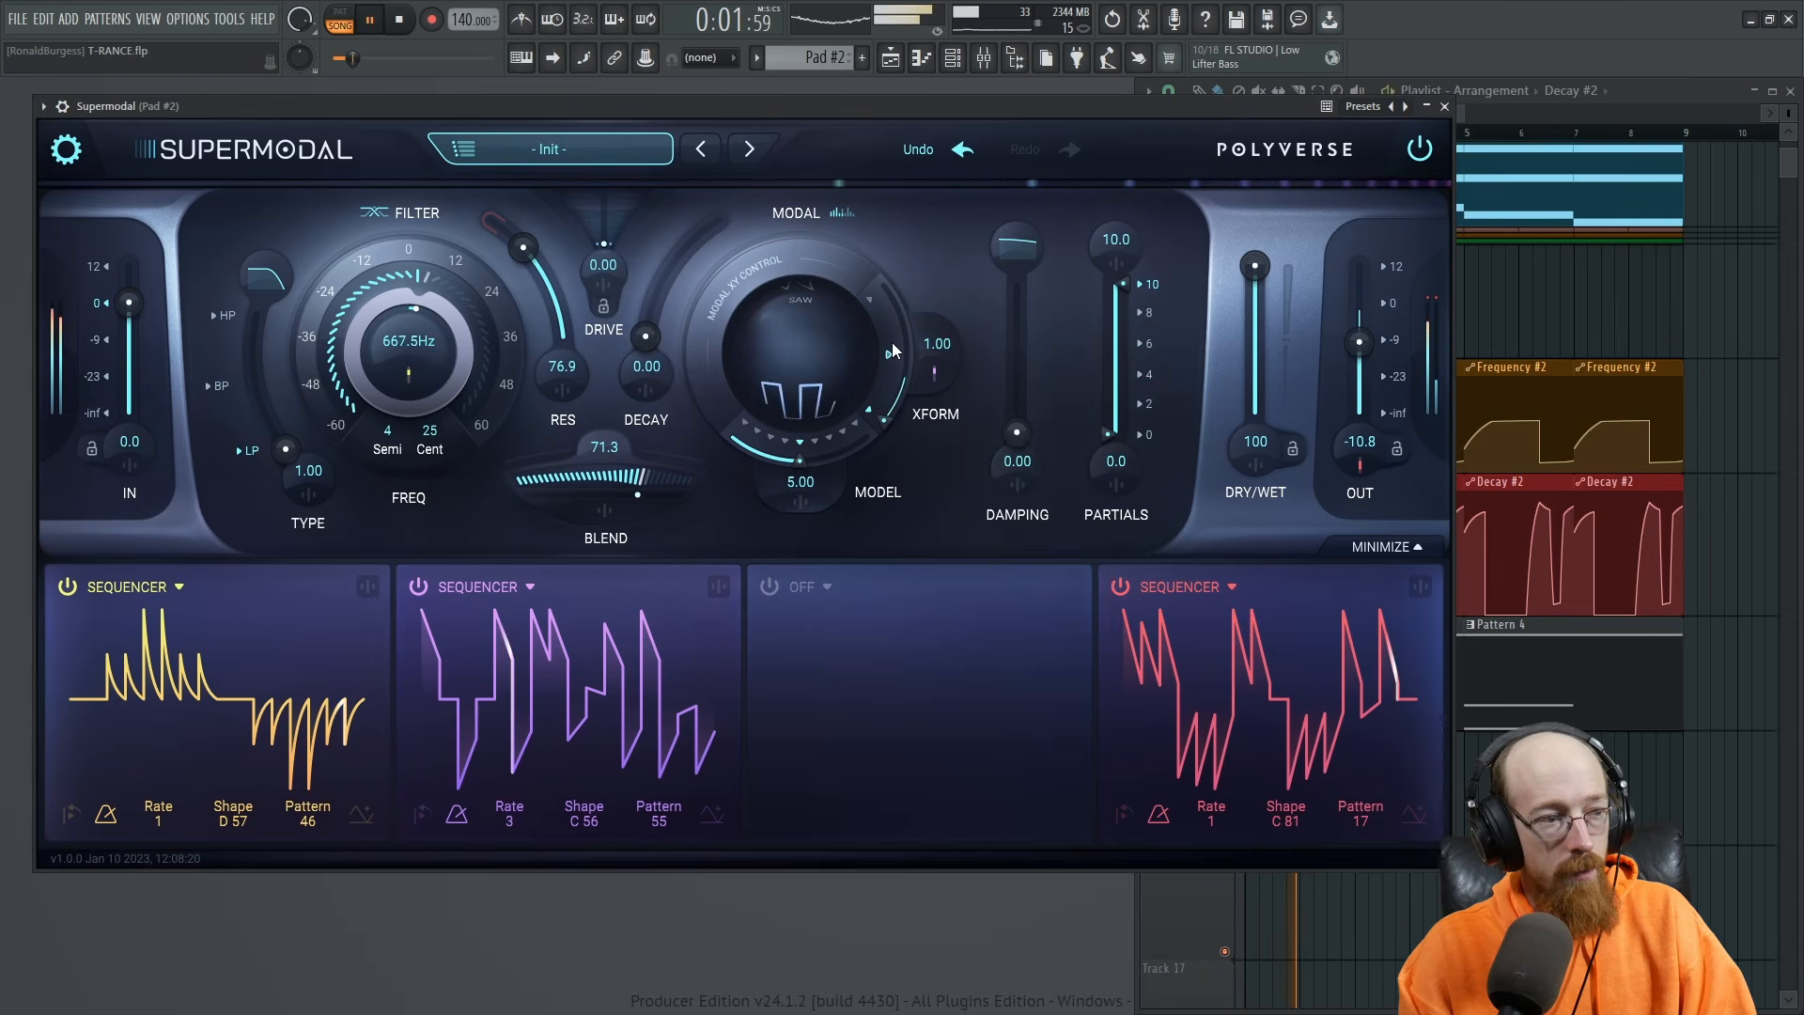
left_click_drag(889, 421, 917, 369)
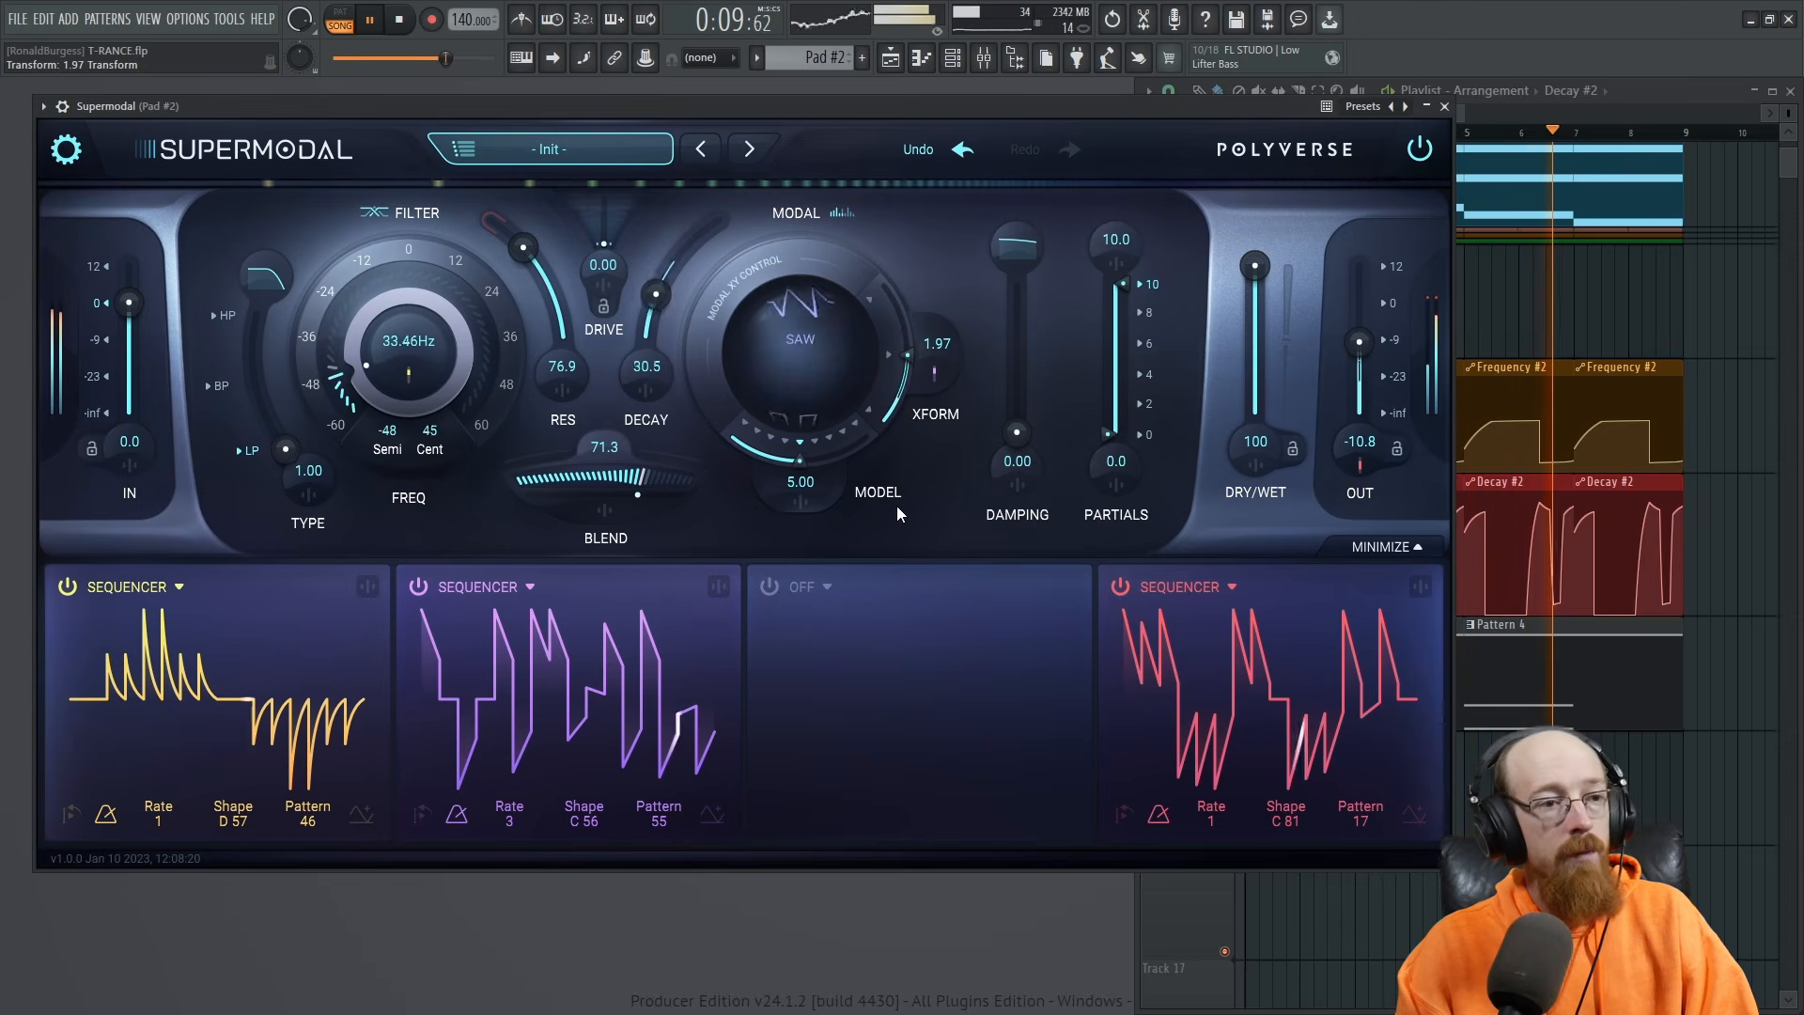
left_click_drag(644, 485, 671, 482)
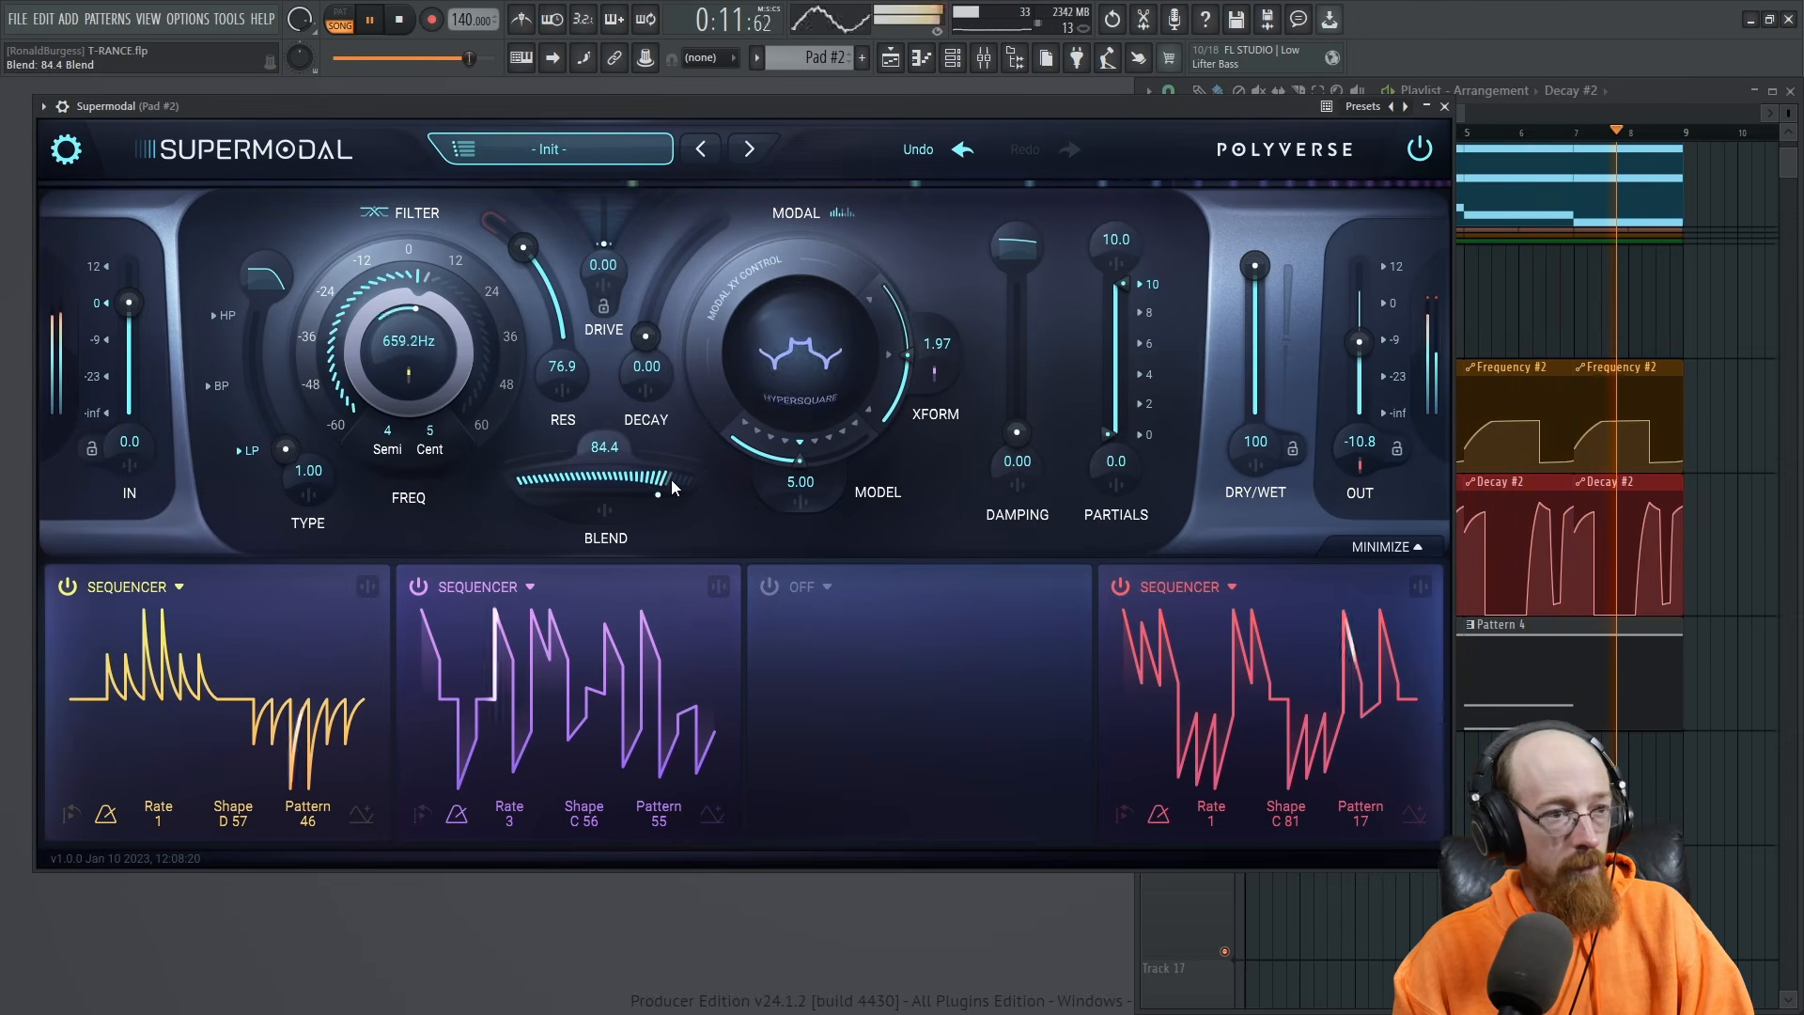
key("space")
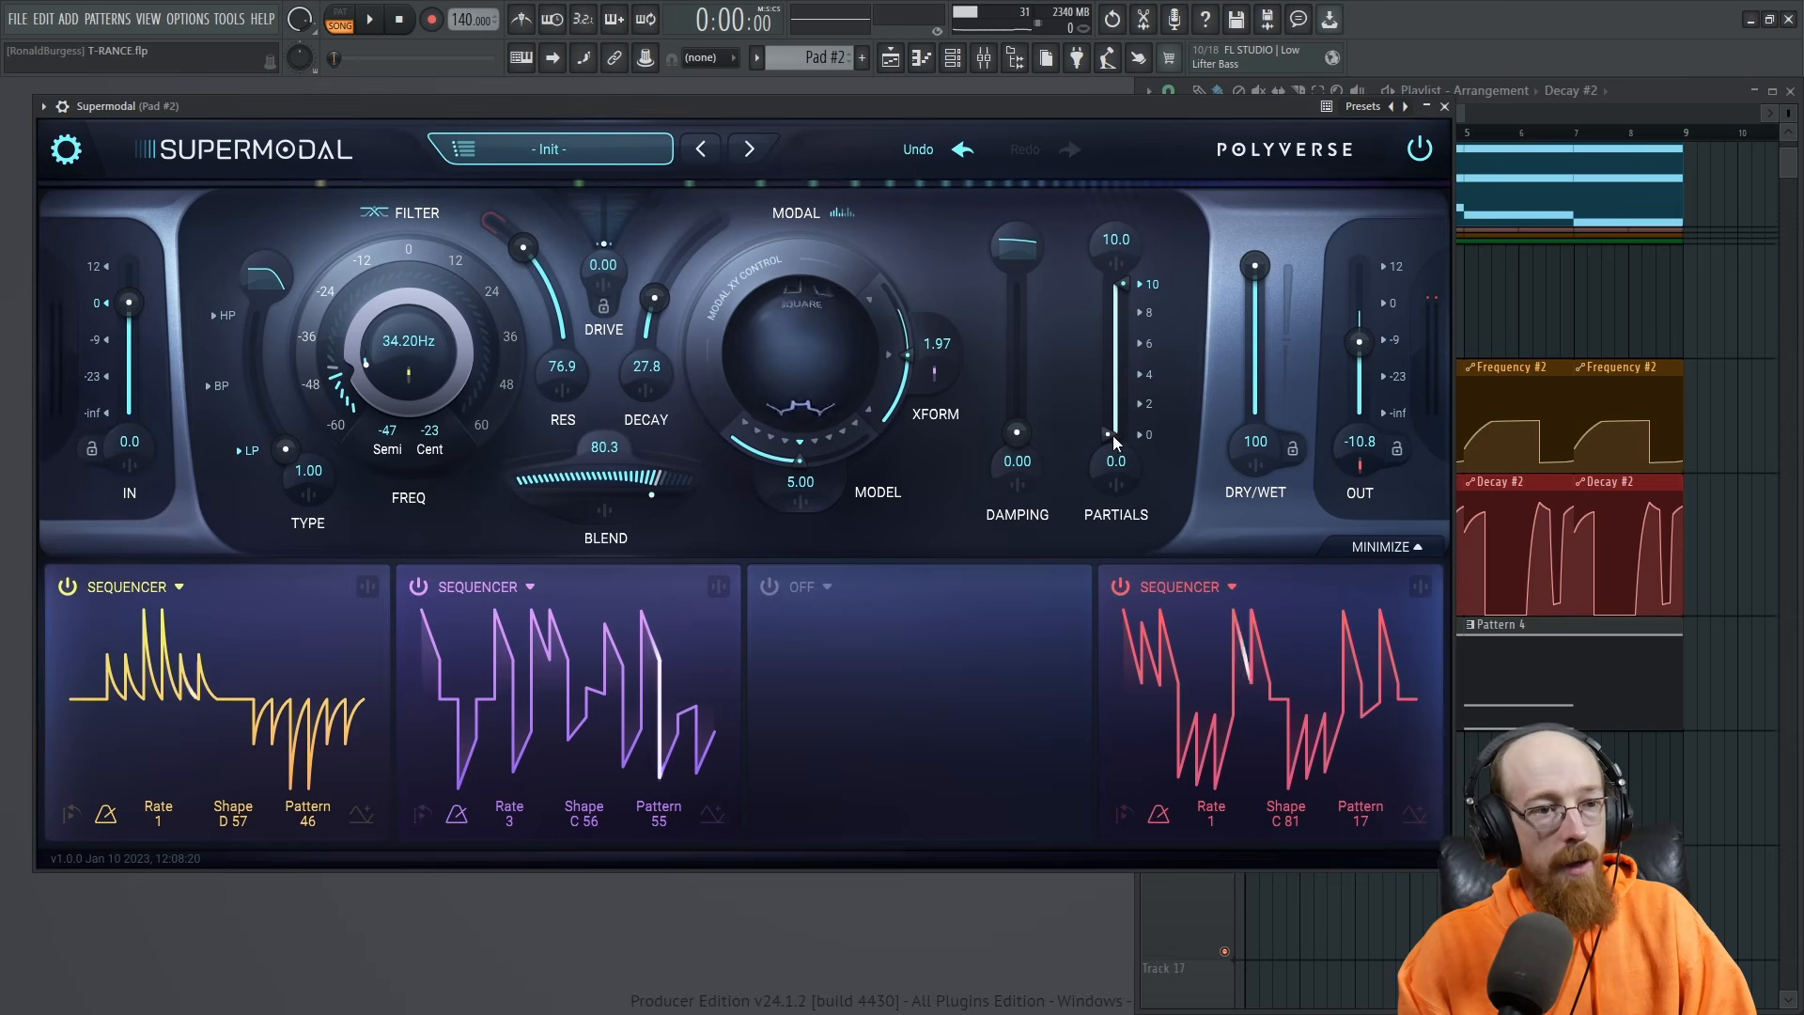
Set the drive to 46.7 and narrow the partials range to 2.1–7.5, playing the arrangement to audition the sound.
mouse_move(613, 240)
left_mouse_down()
mouse_move(633, 160)
mouse_move(622, 244)
left_mouse_up()
key("space")
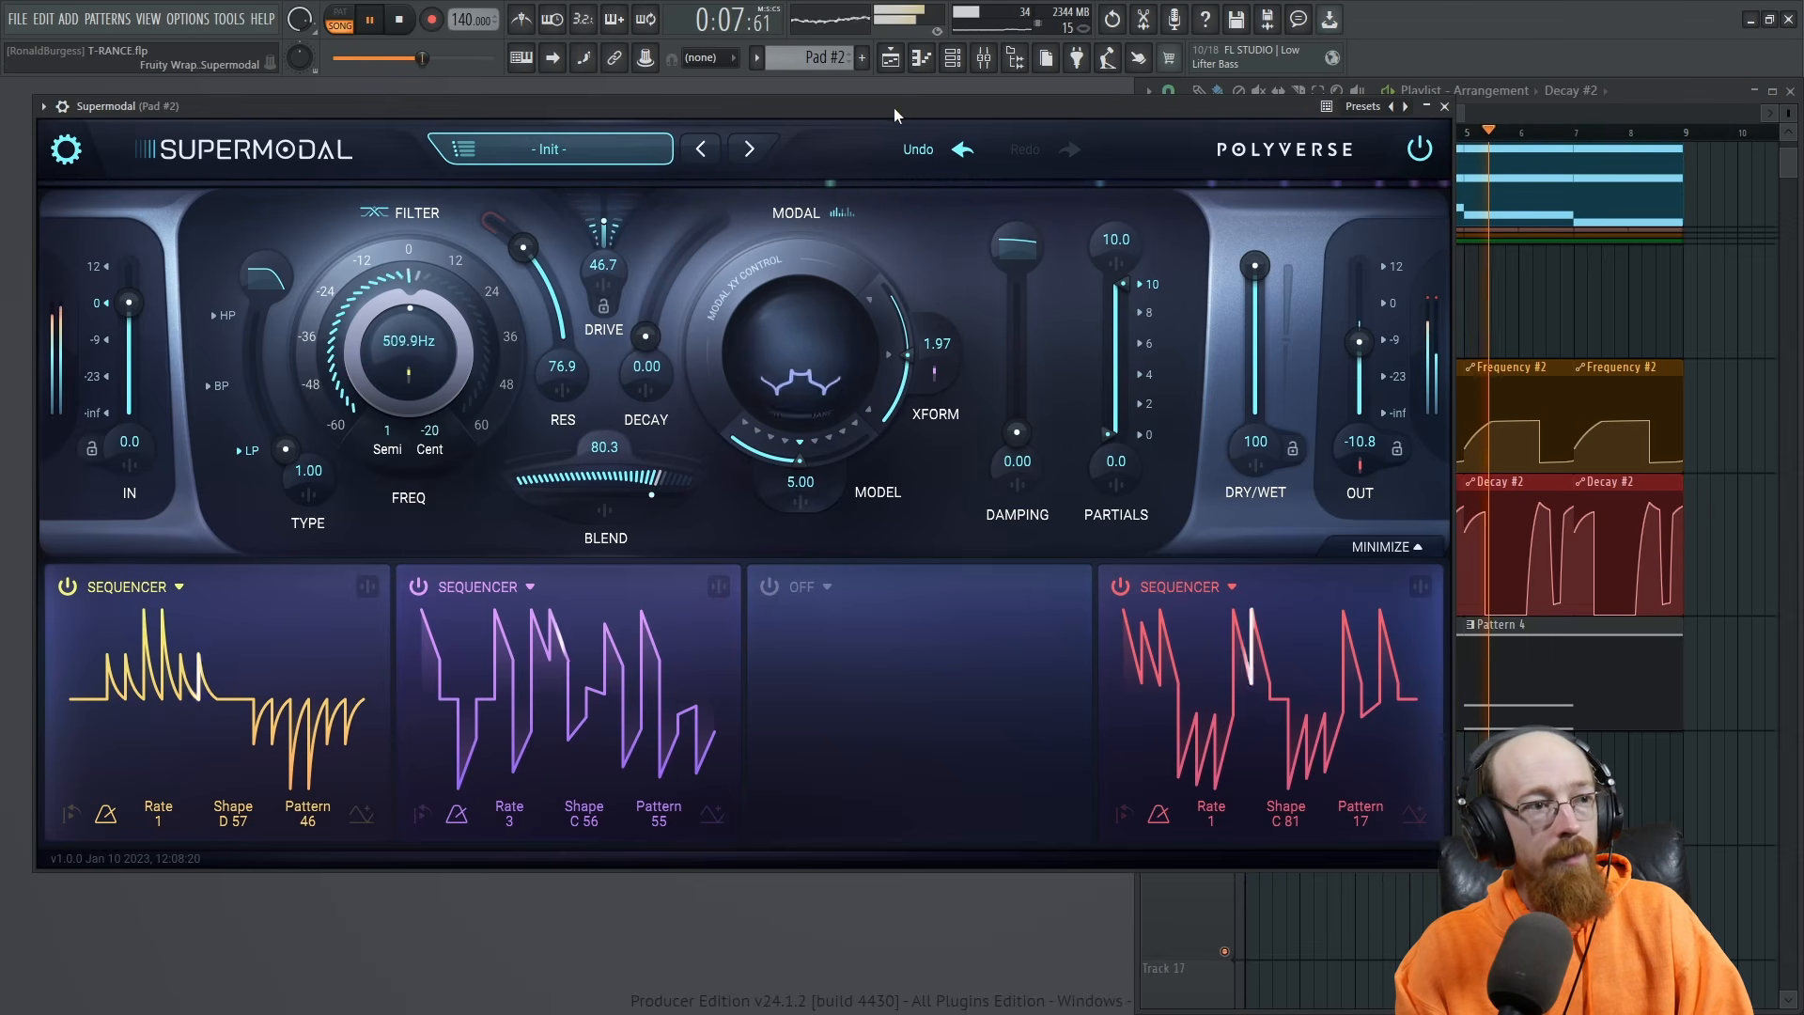
key("space")
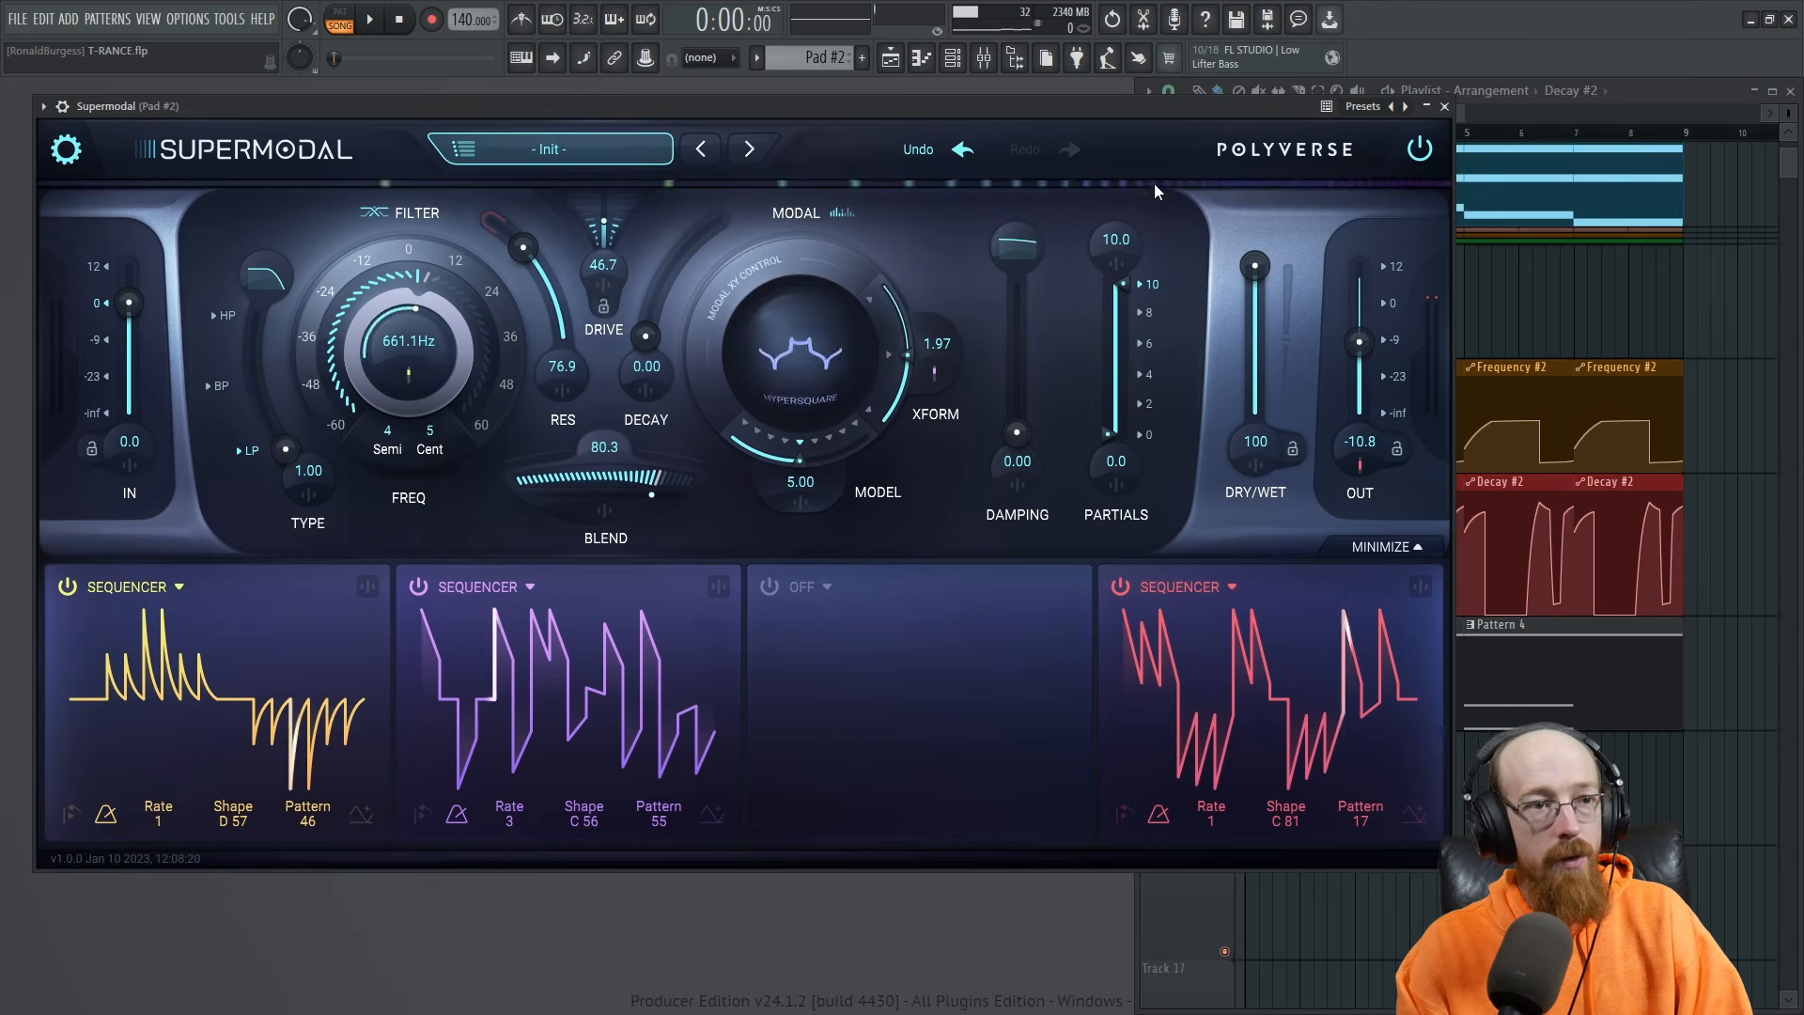
left_click_drag(1125, 290, 1127, 359)
left_click_drag(1114, 432, 1110, 393)
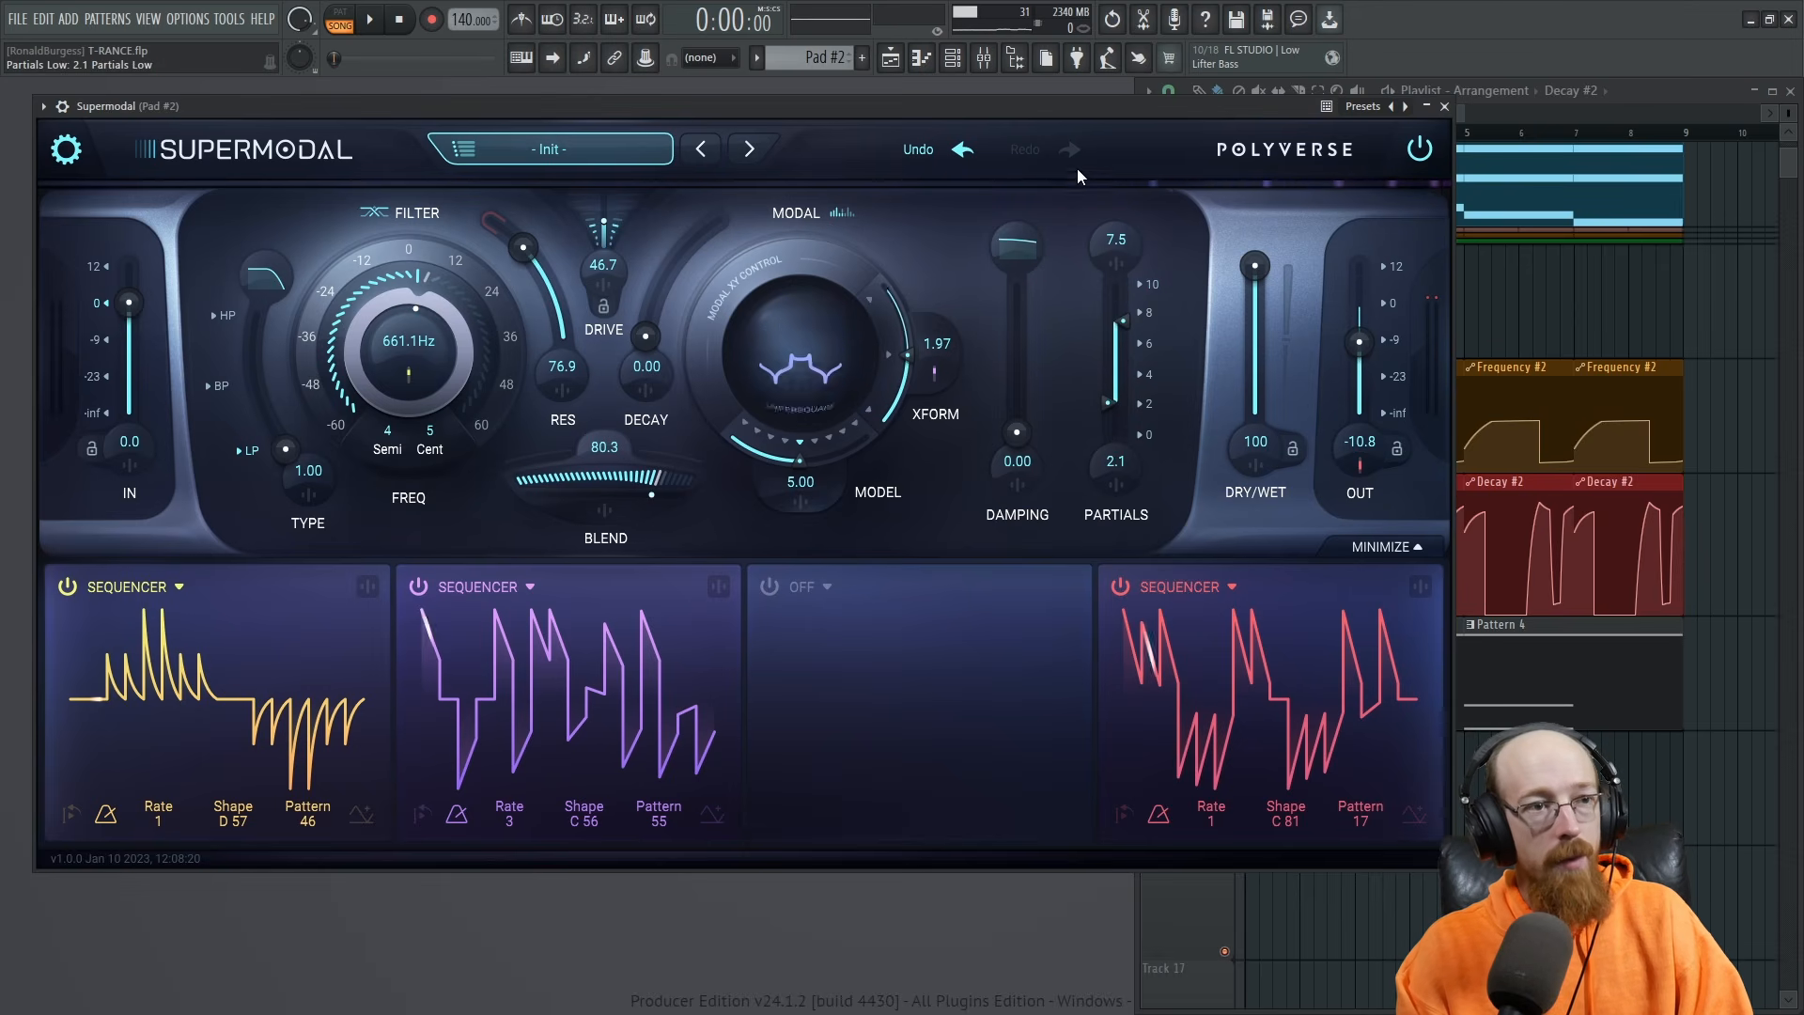
key("space")
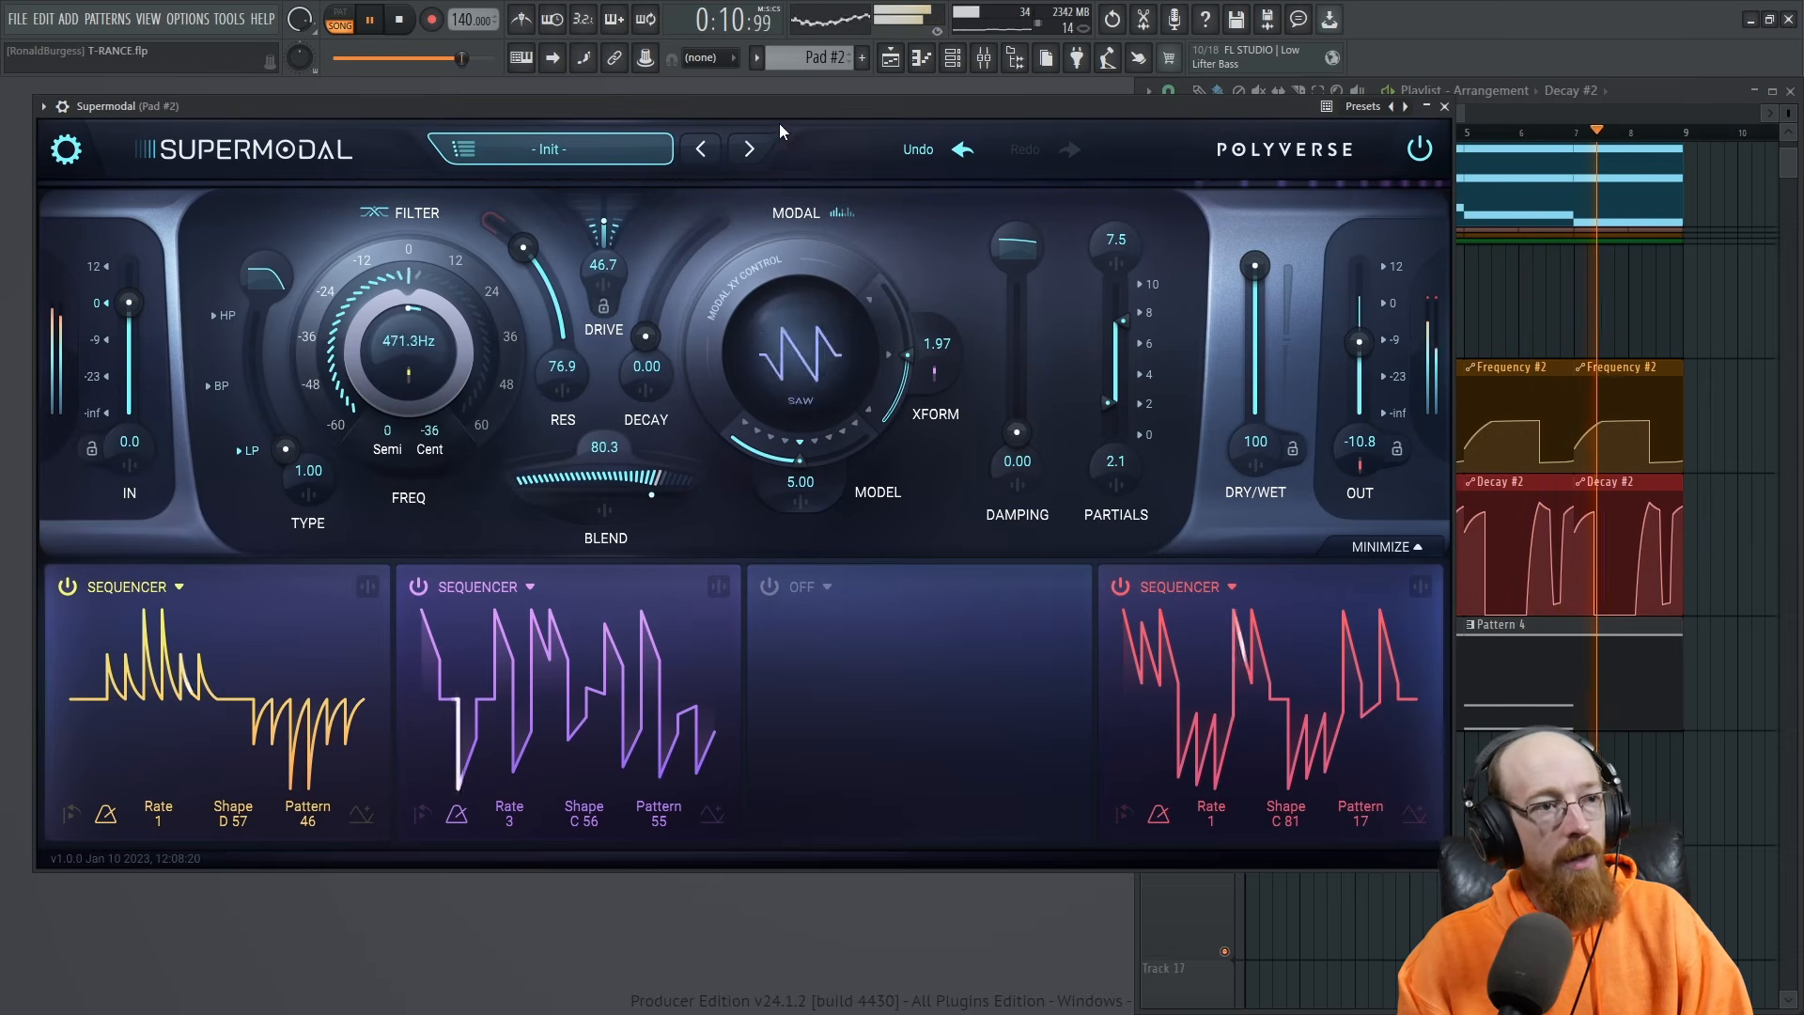
key("space")
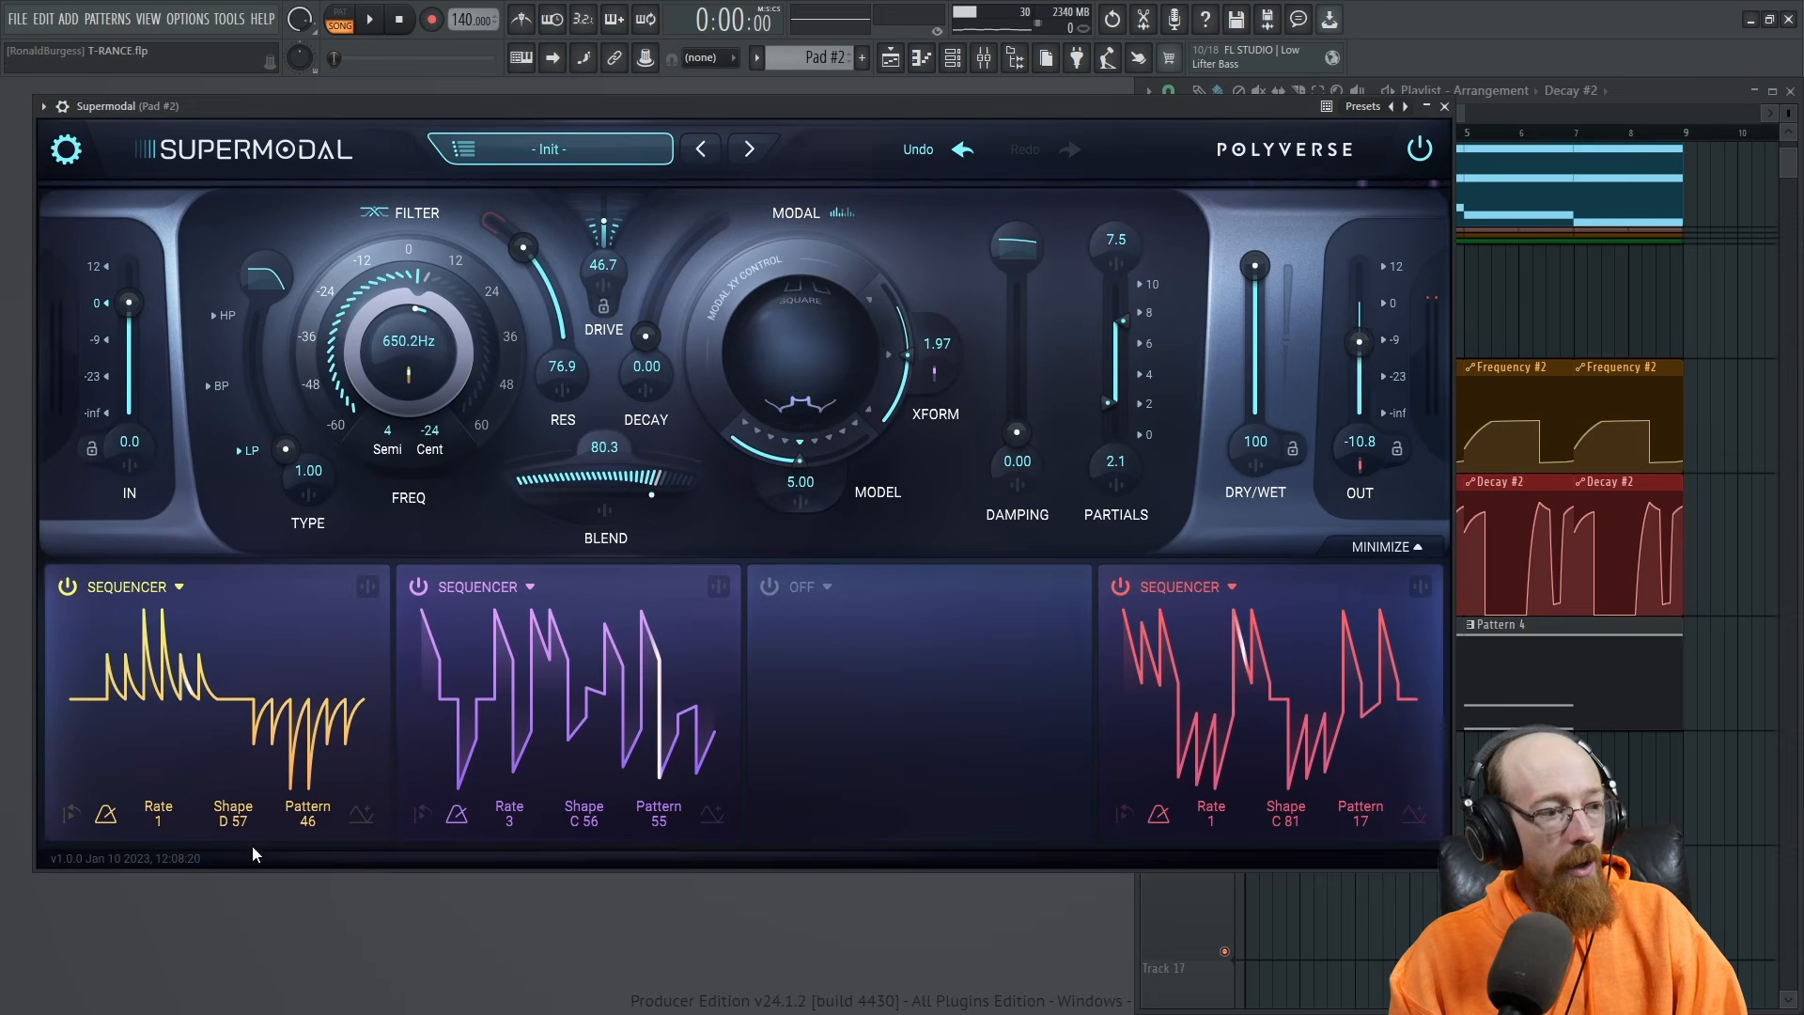
Adjust the first sequencer's shape to D 74 and create an automation clip for its Seq Shape parameter.
left_click_drag(239, 825, 261, 750)
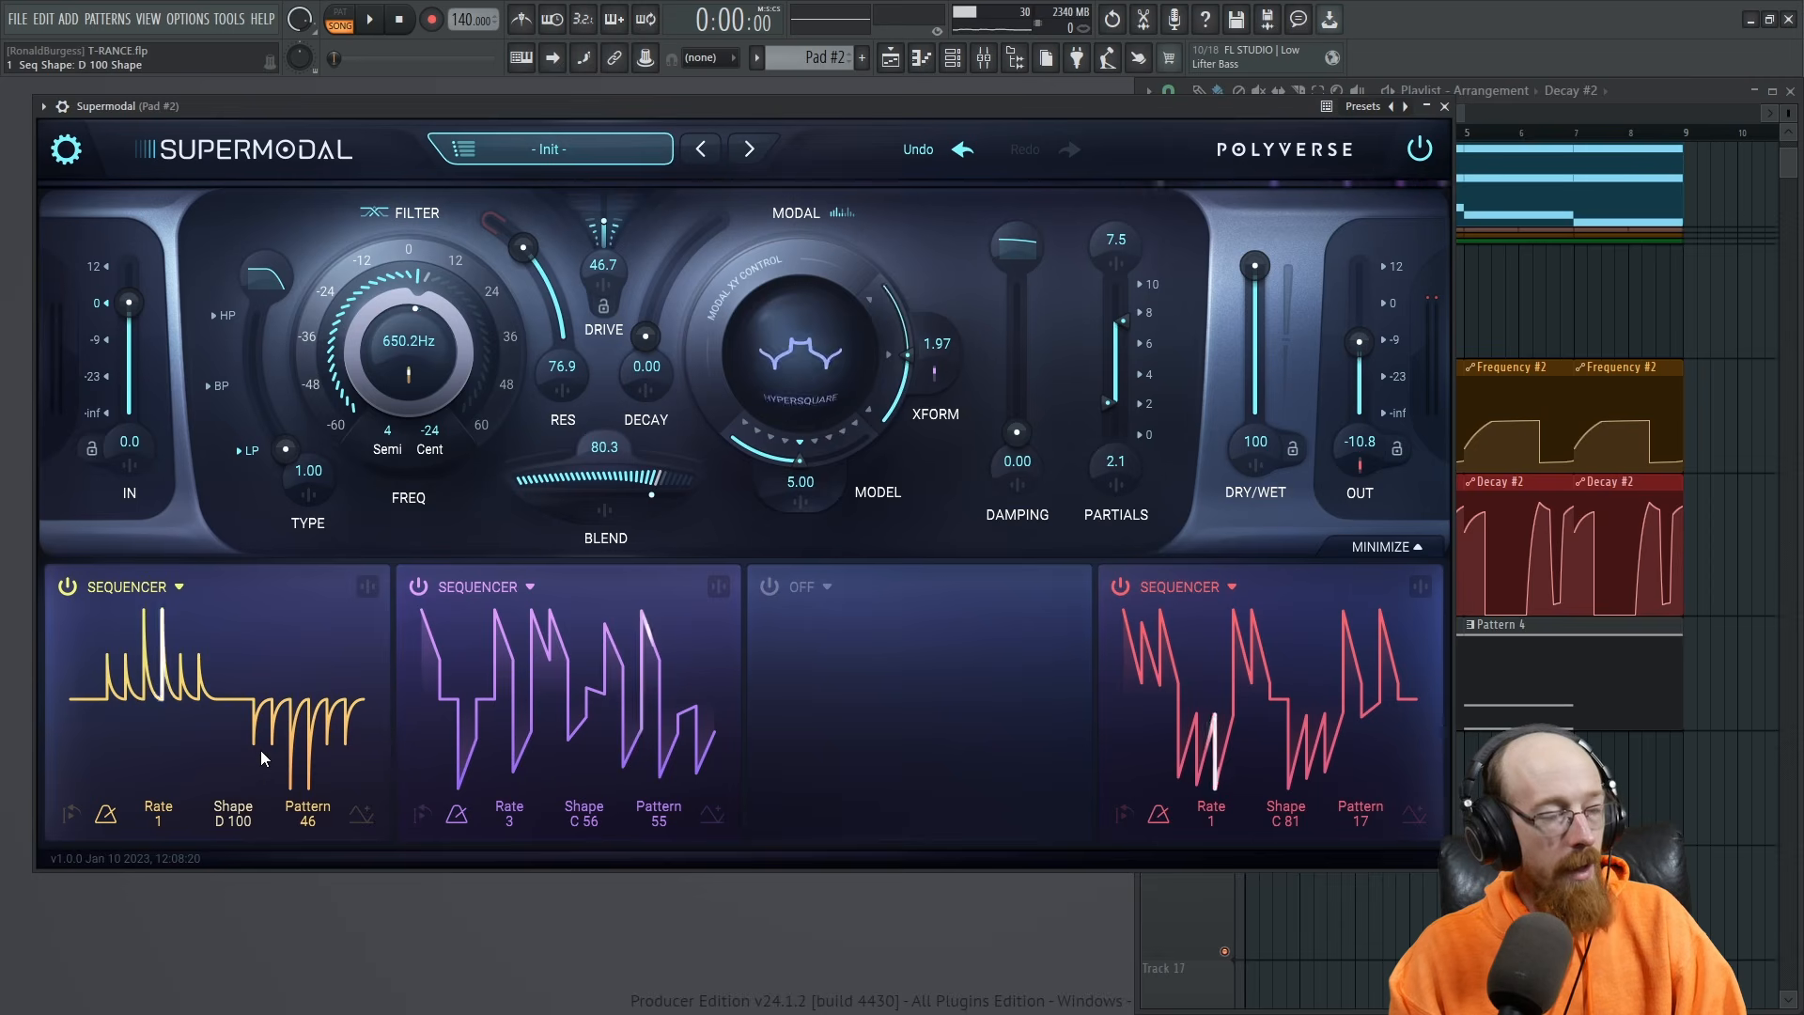
left_click(46, 108)
left_click(145, 348)
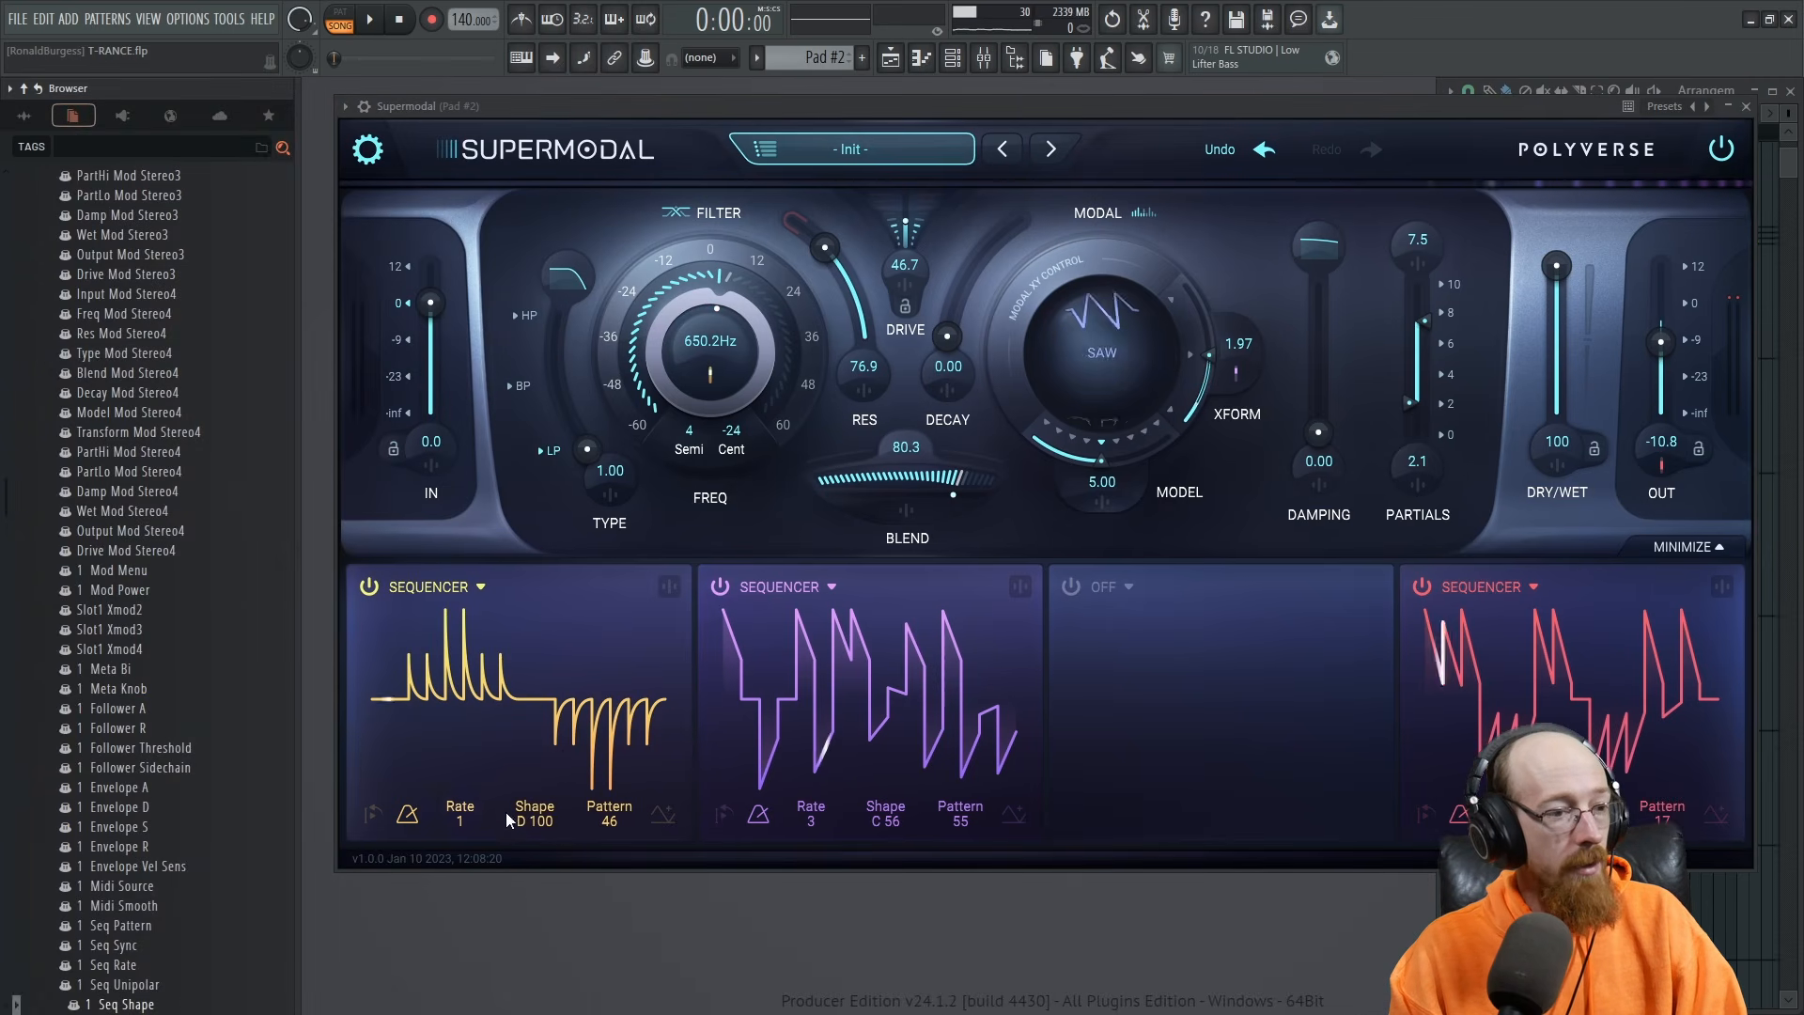
left_click_drag(545, 824, 544, 841)
right_click(147, 1003)
left_click(150, 1000)
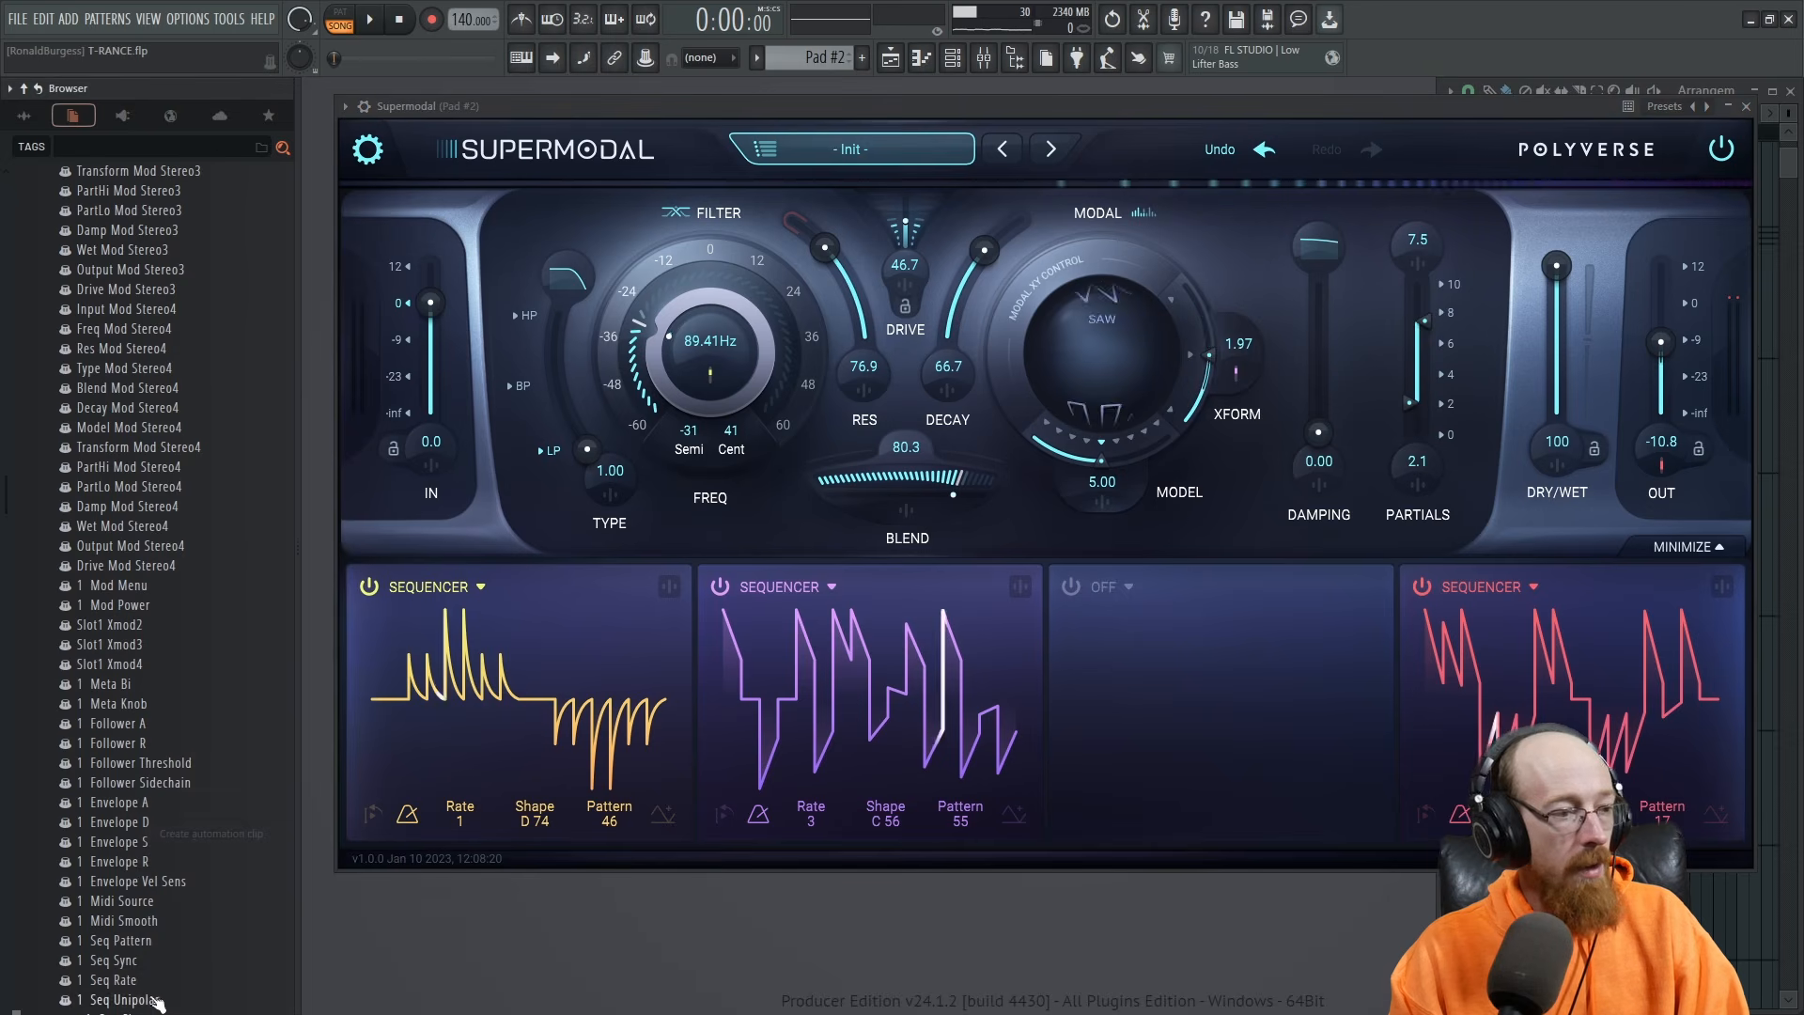
left_click(1015, 59)
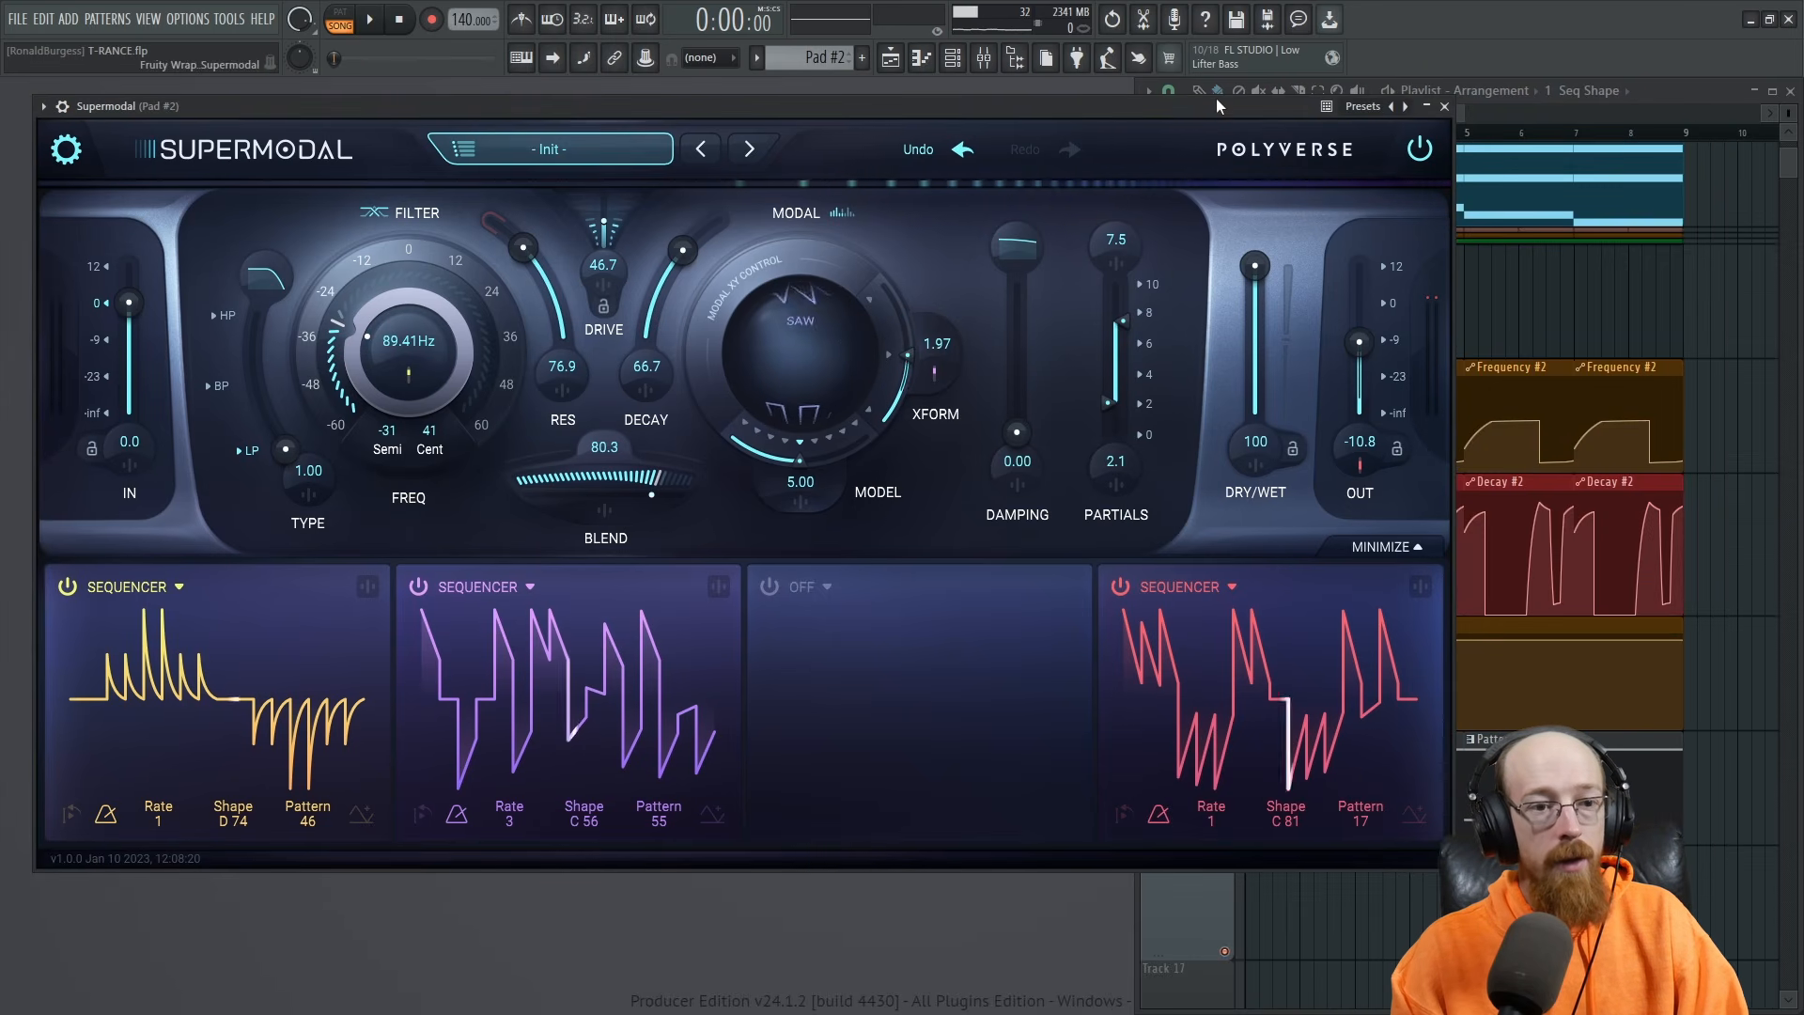
Reduce the plugin's GUI scale to 100% and bend the 1 Seq Shape automation into a curve rising from the lowest value.
left_click(66, 150)
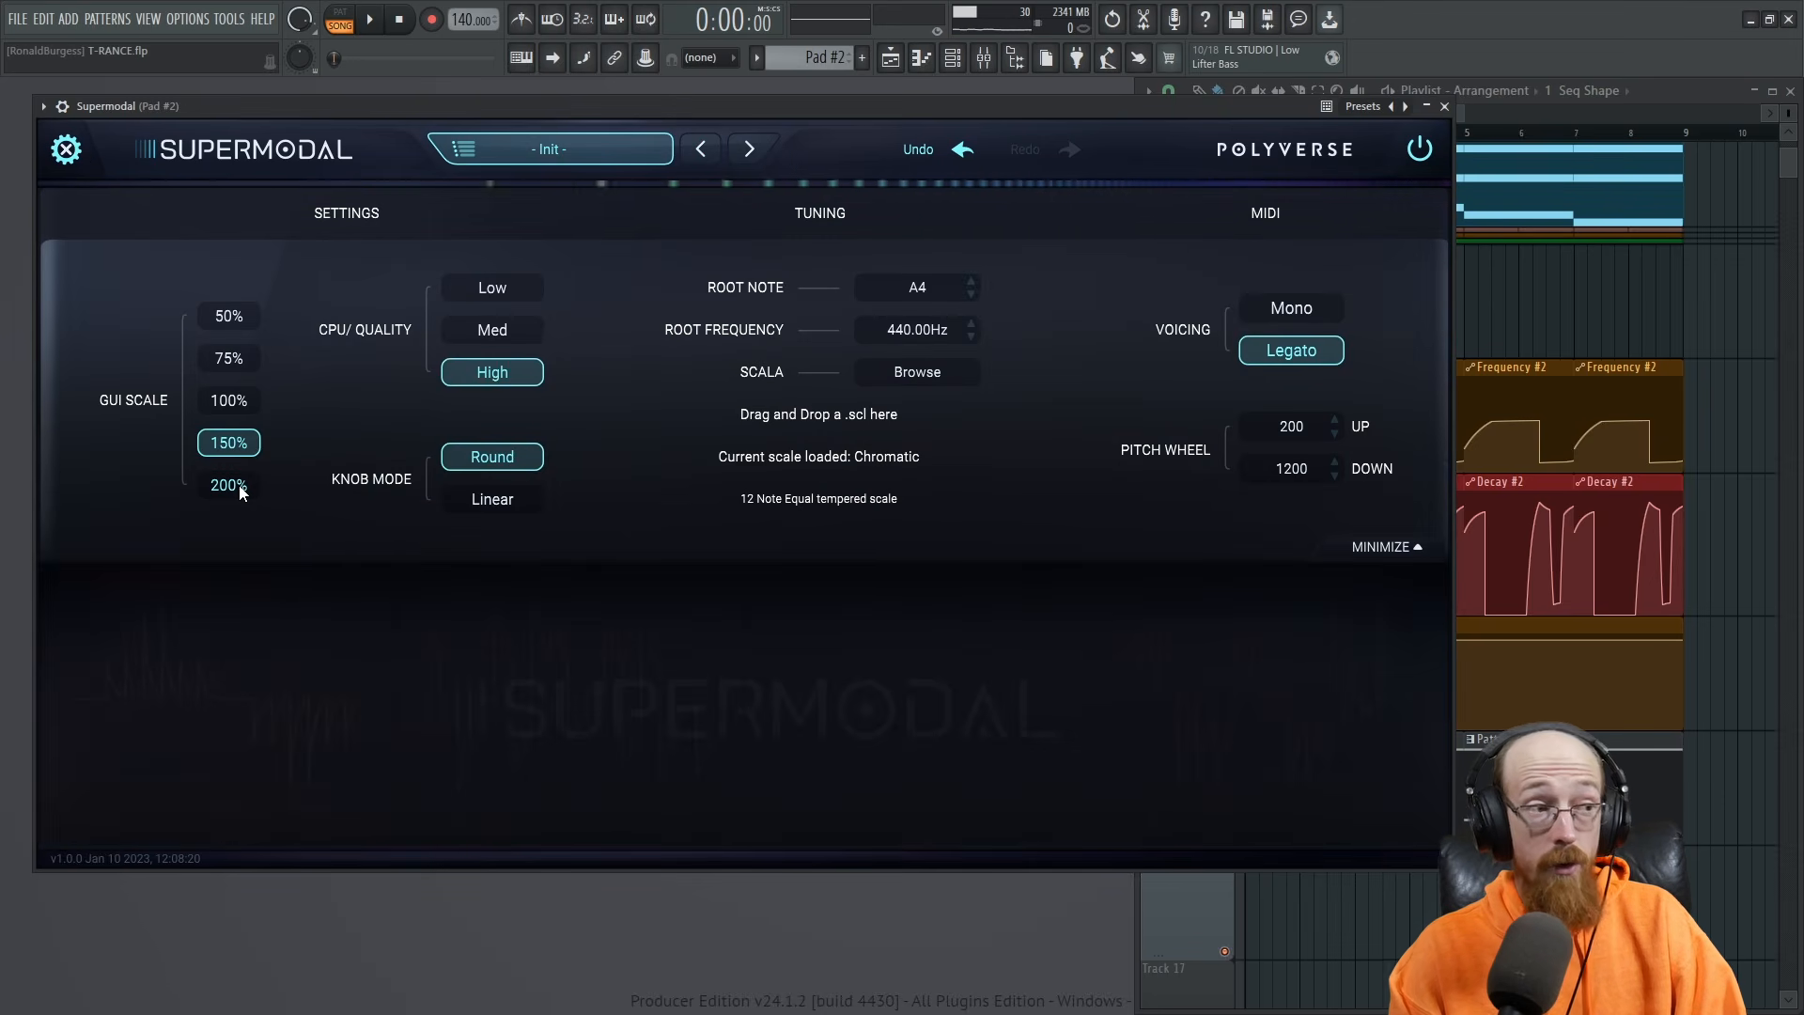
left_click(224, 404)
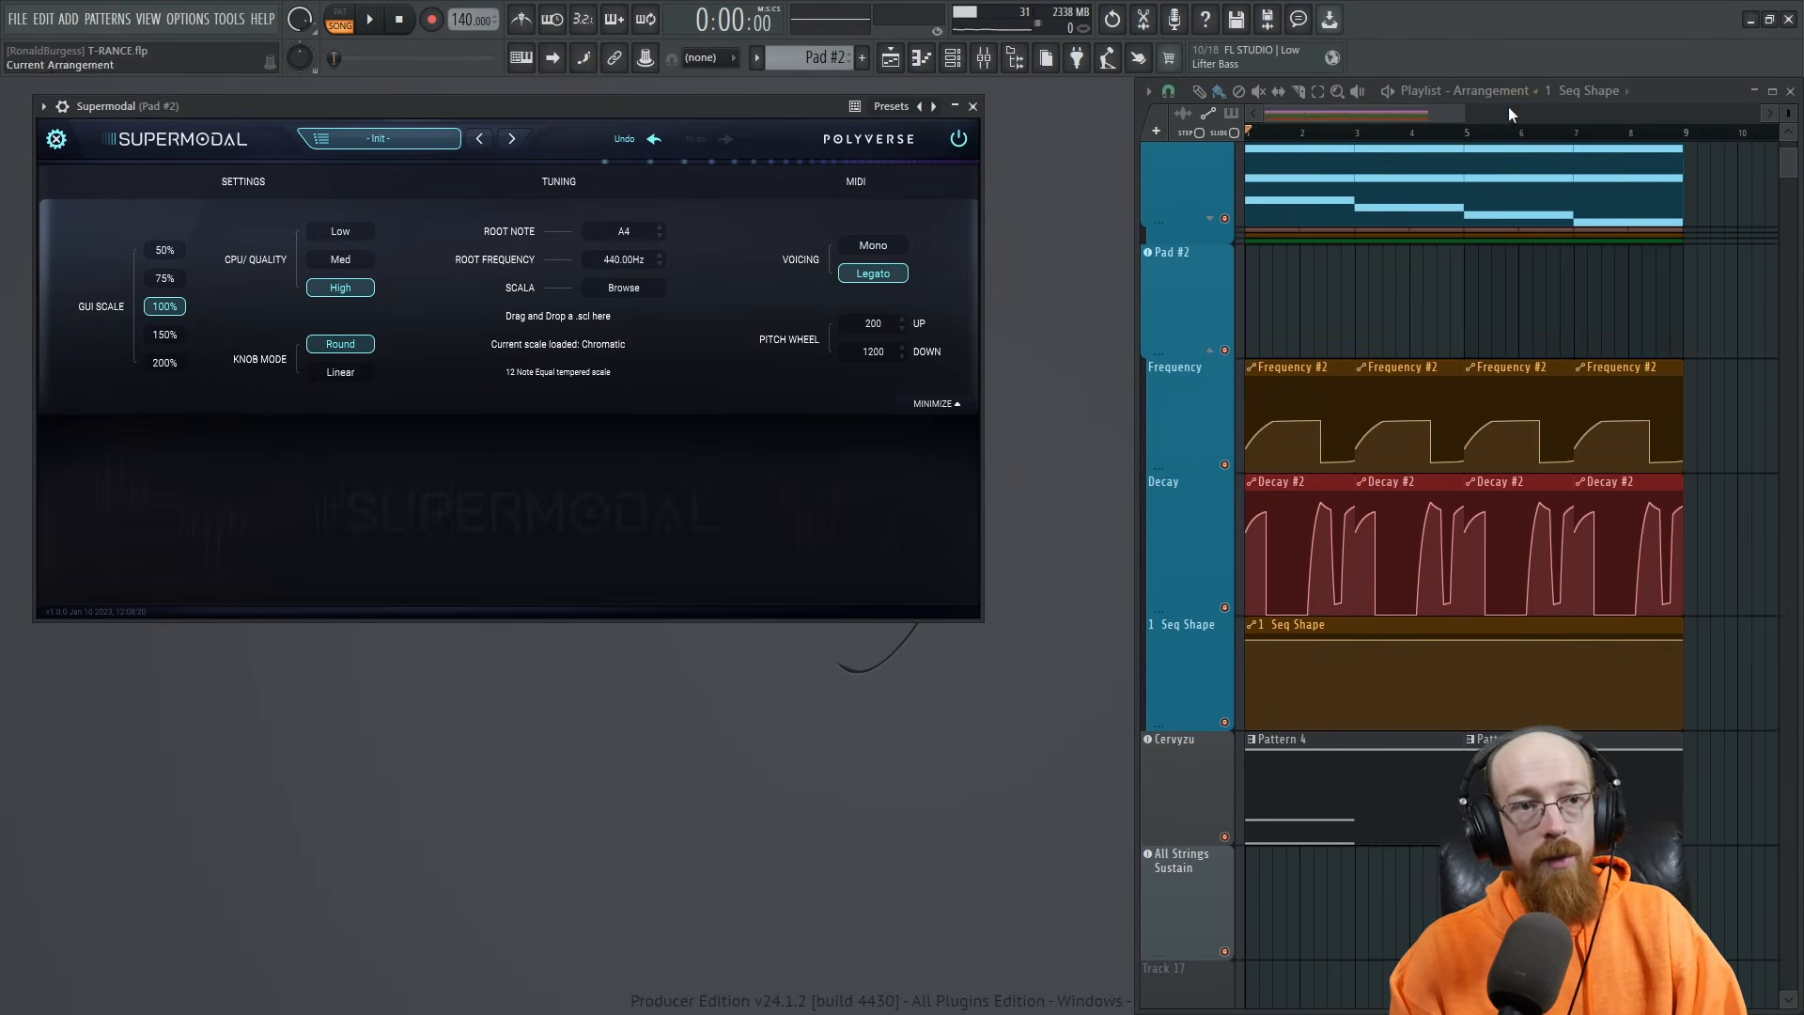
scroll(1353, 555, "down", 2)
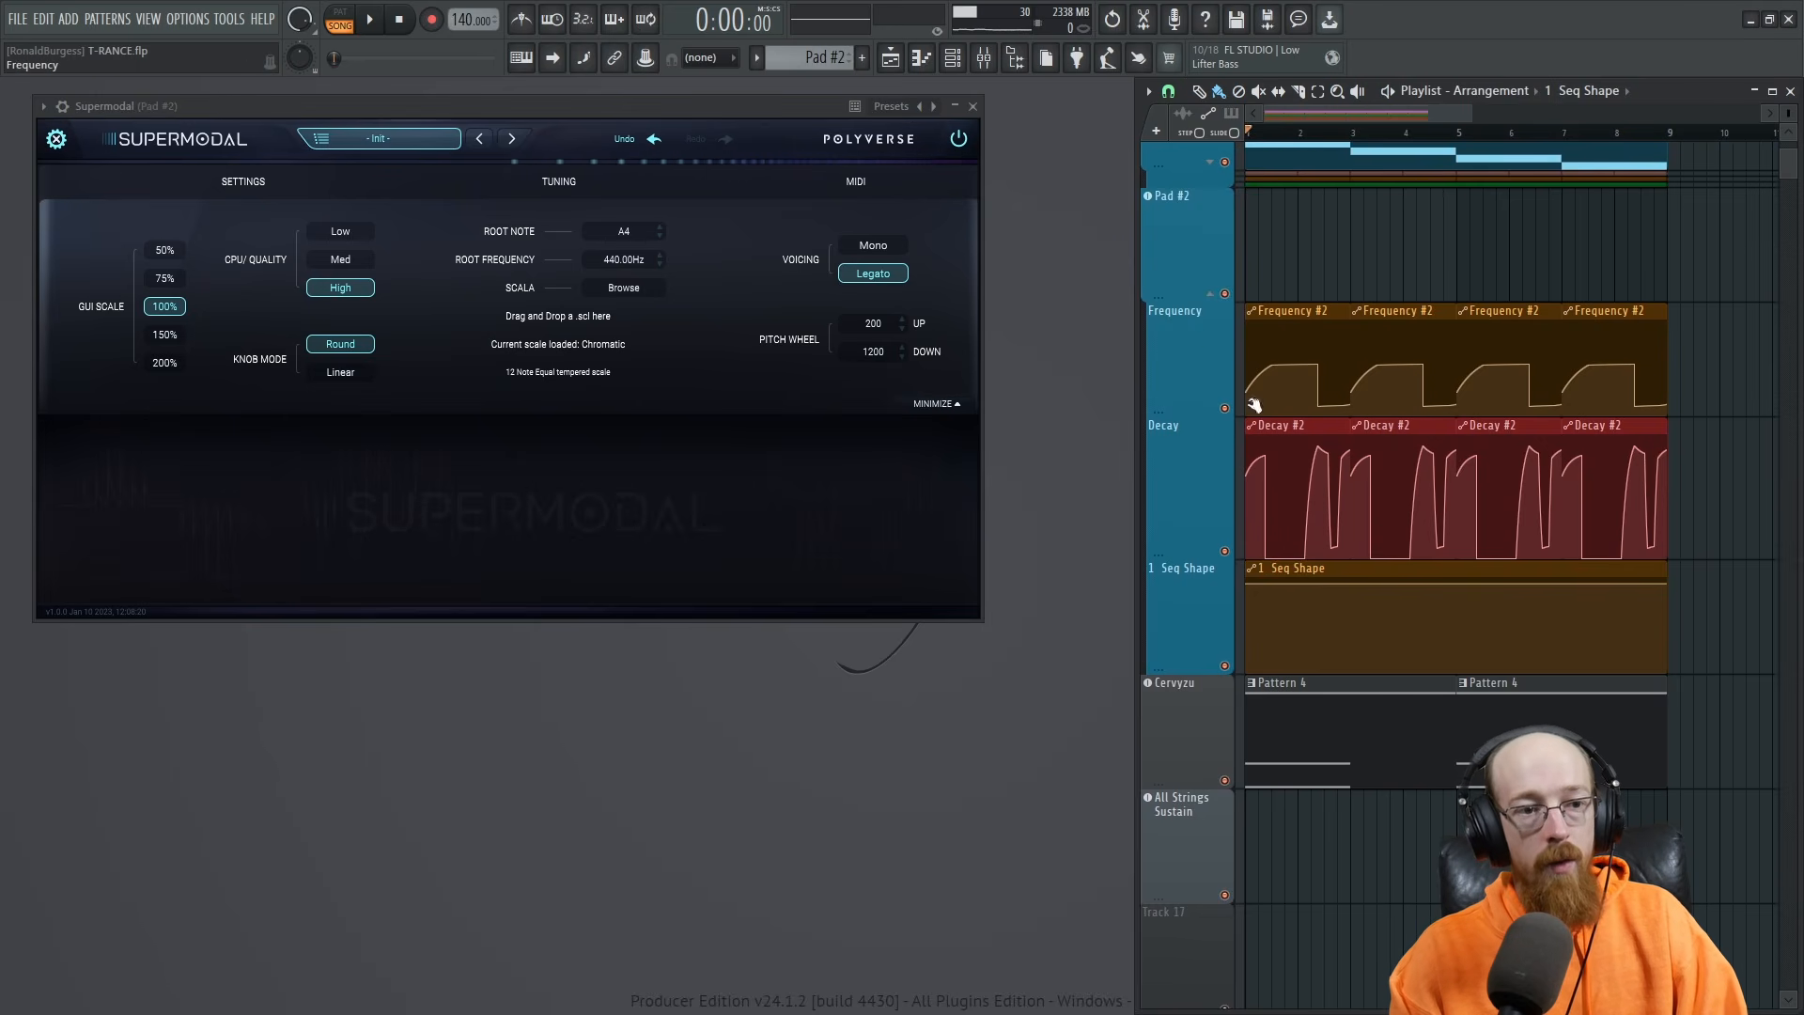
left_click_drag(1254, 585, 1247, 668)
right_click(1359, 599)
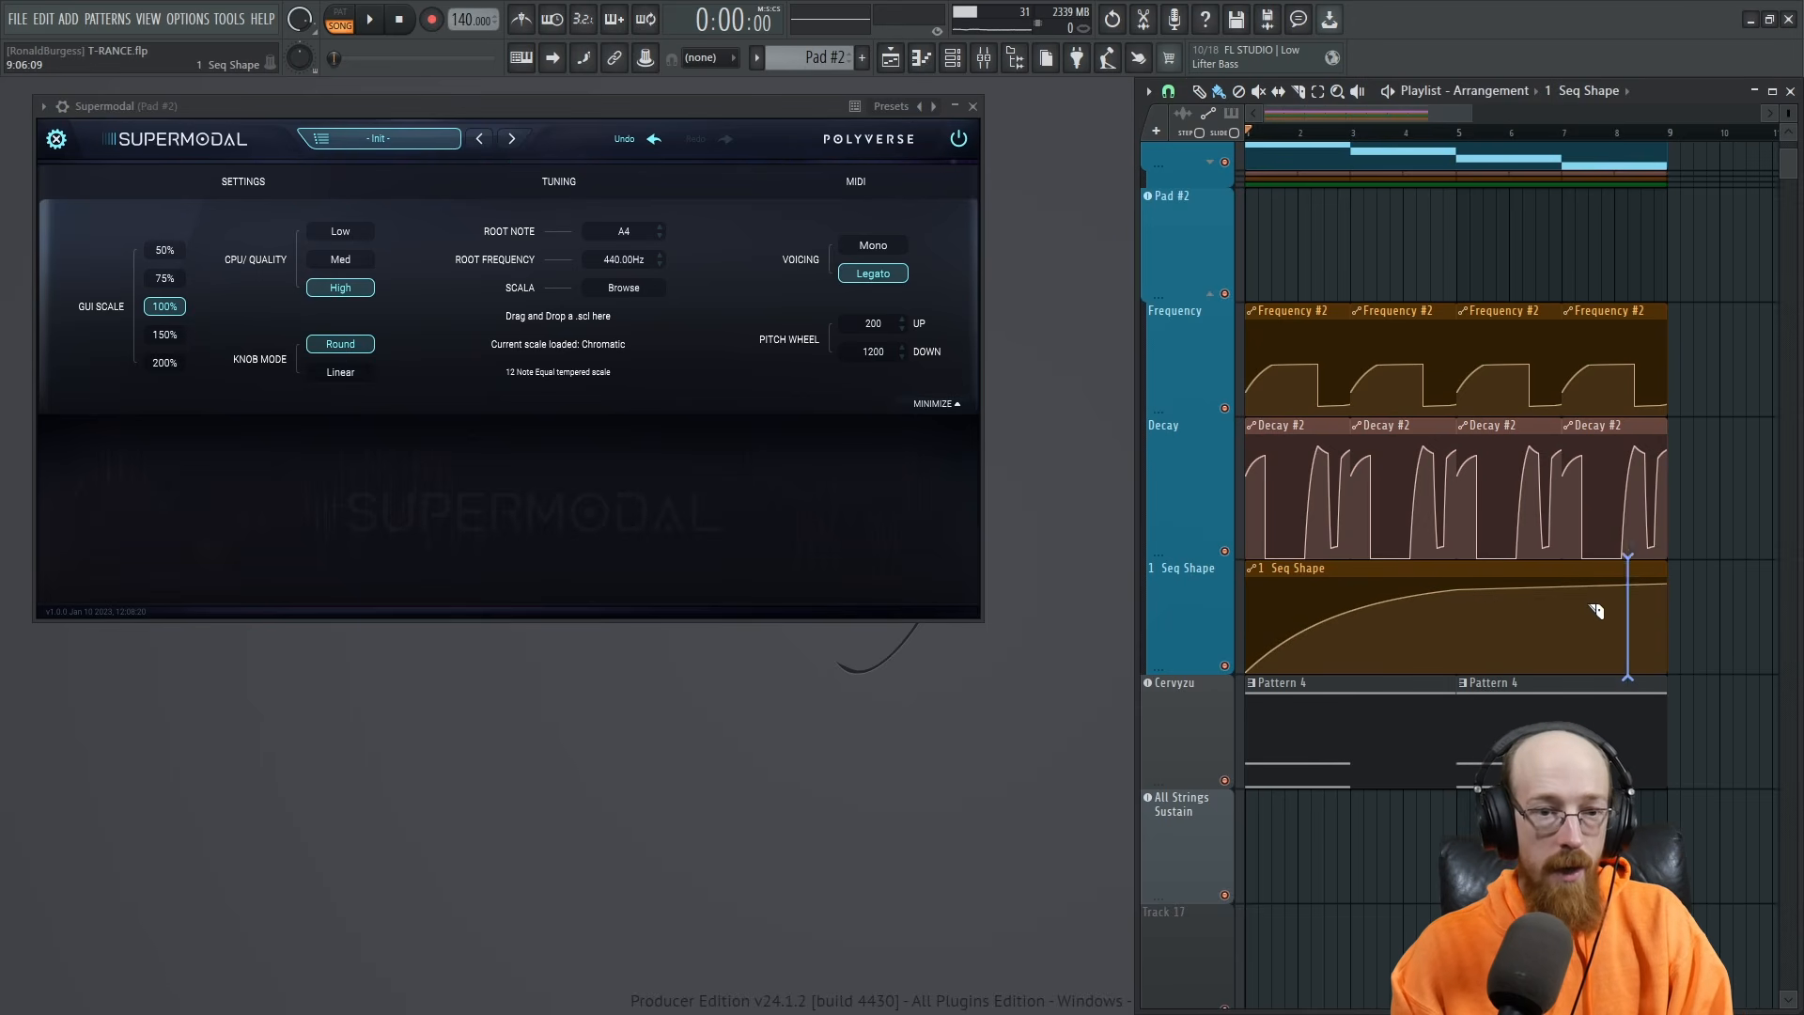
Shorten the 1 Seq Shape automation clip to four bars and repeat it from bar 5 to bar 9.
right_click(1517, 569)
left_click_drag(1378, 570, 1626, 569)
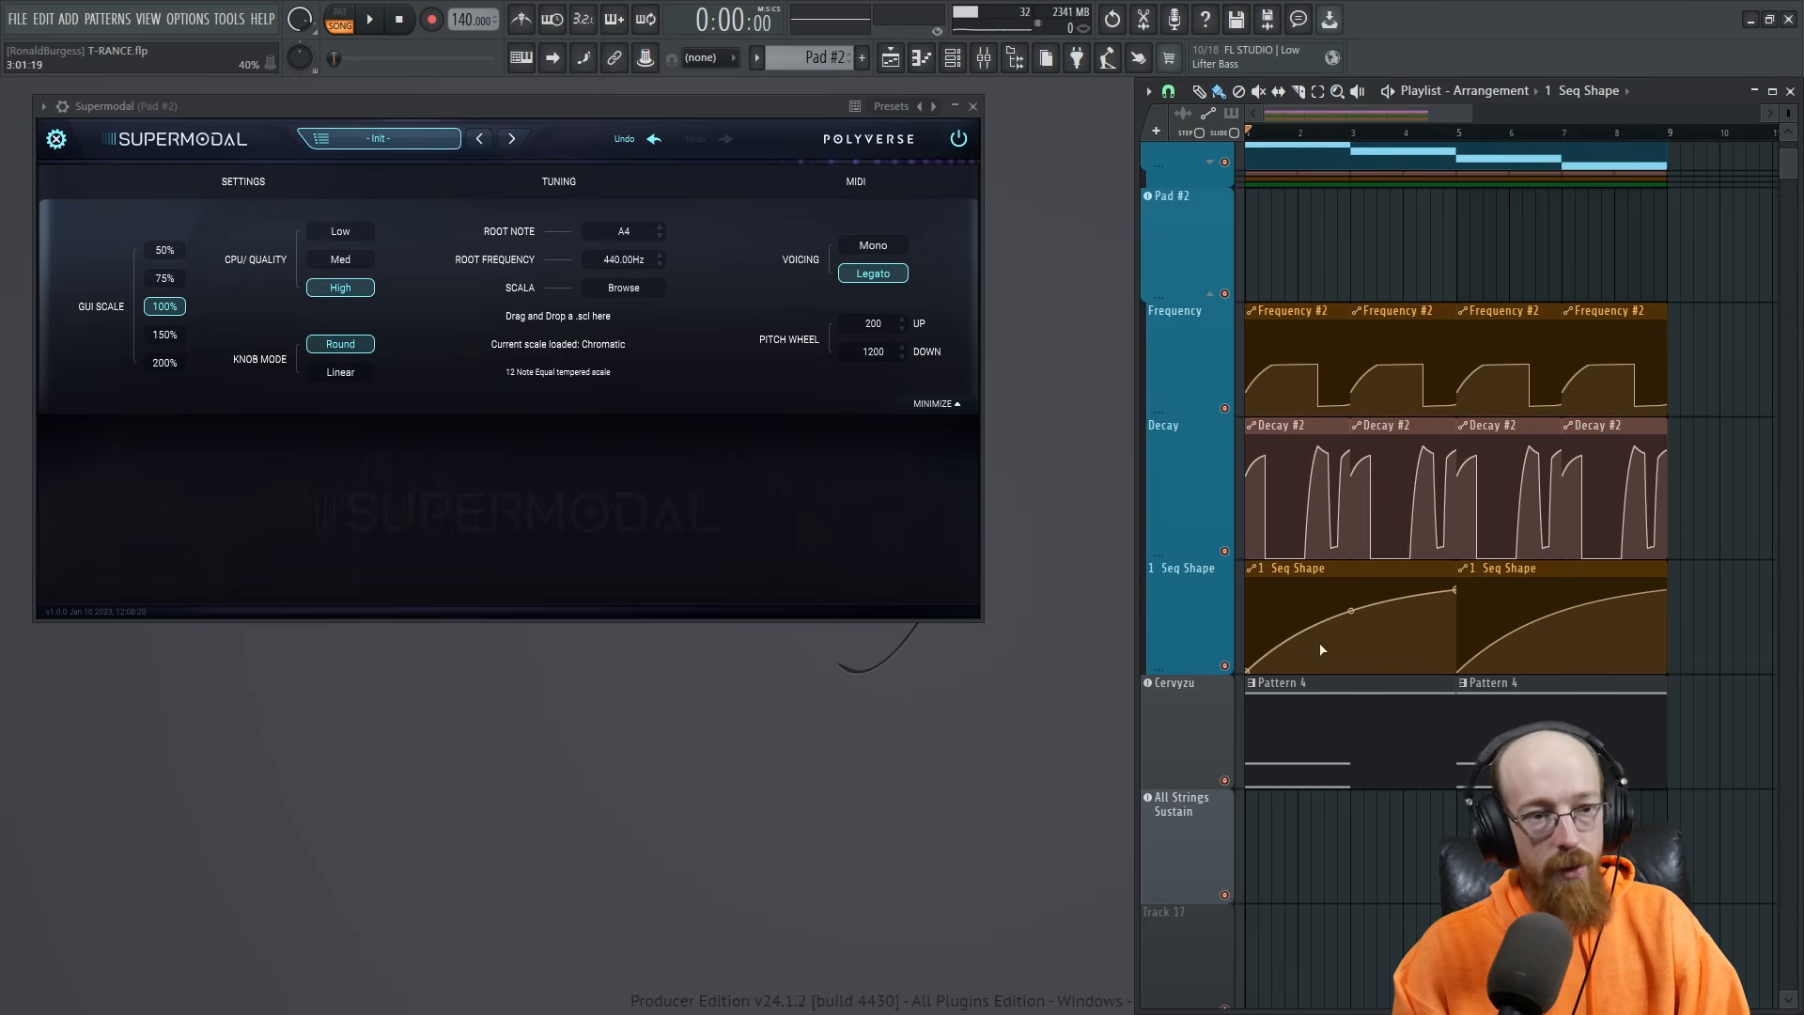
scroll(1319, 589, "up", 5)
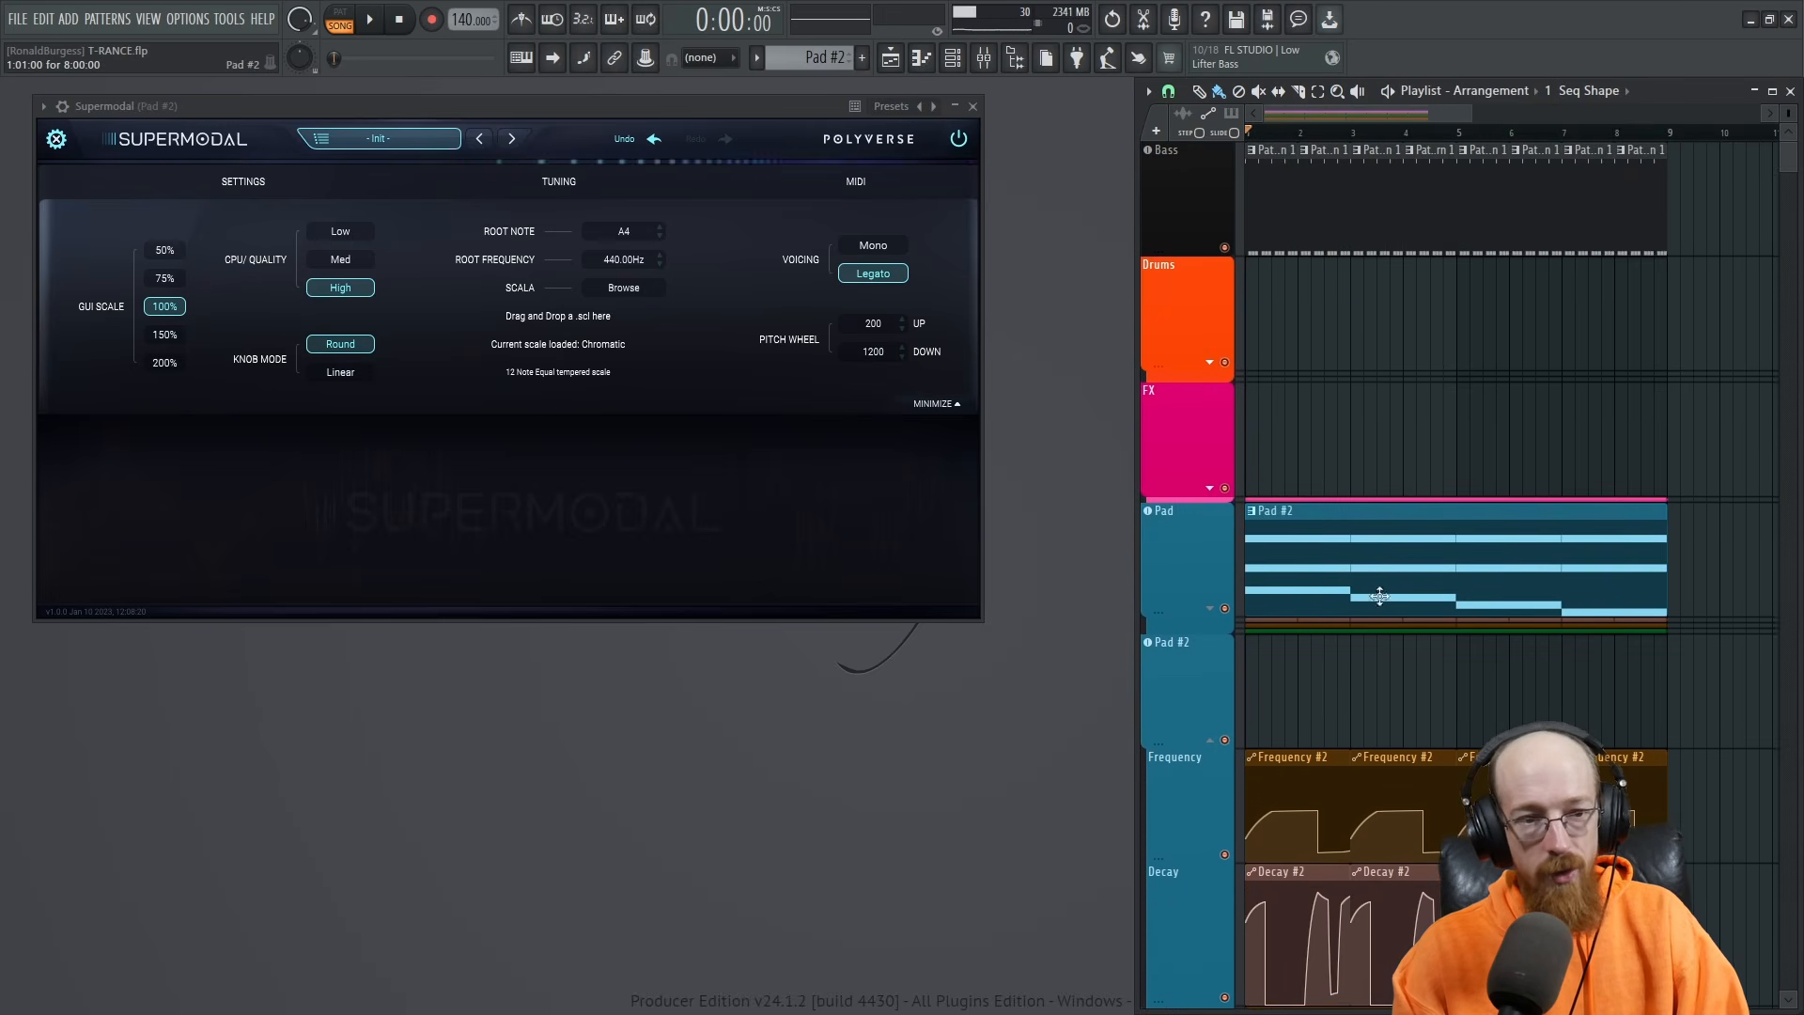
scroll(1543, 678, "down", 6)
scroll(1294, 214, "up", 2)
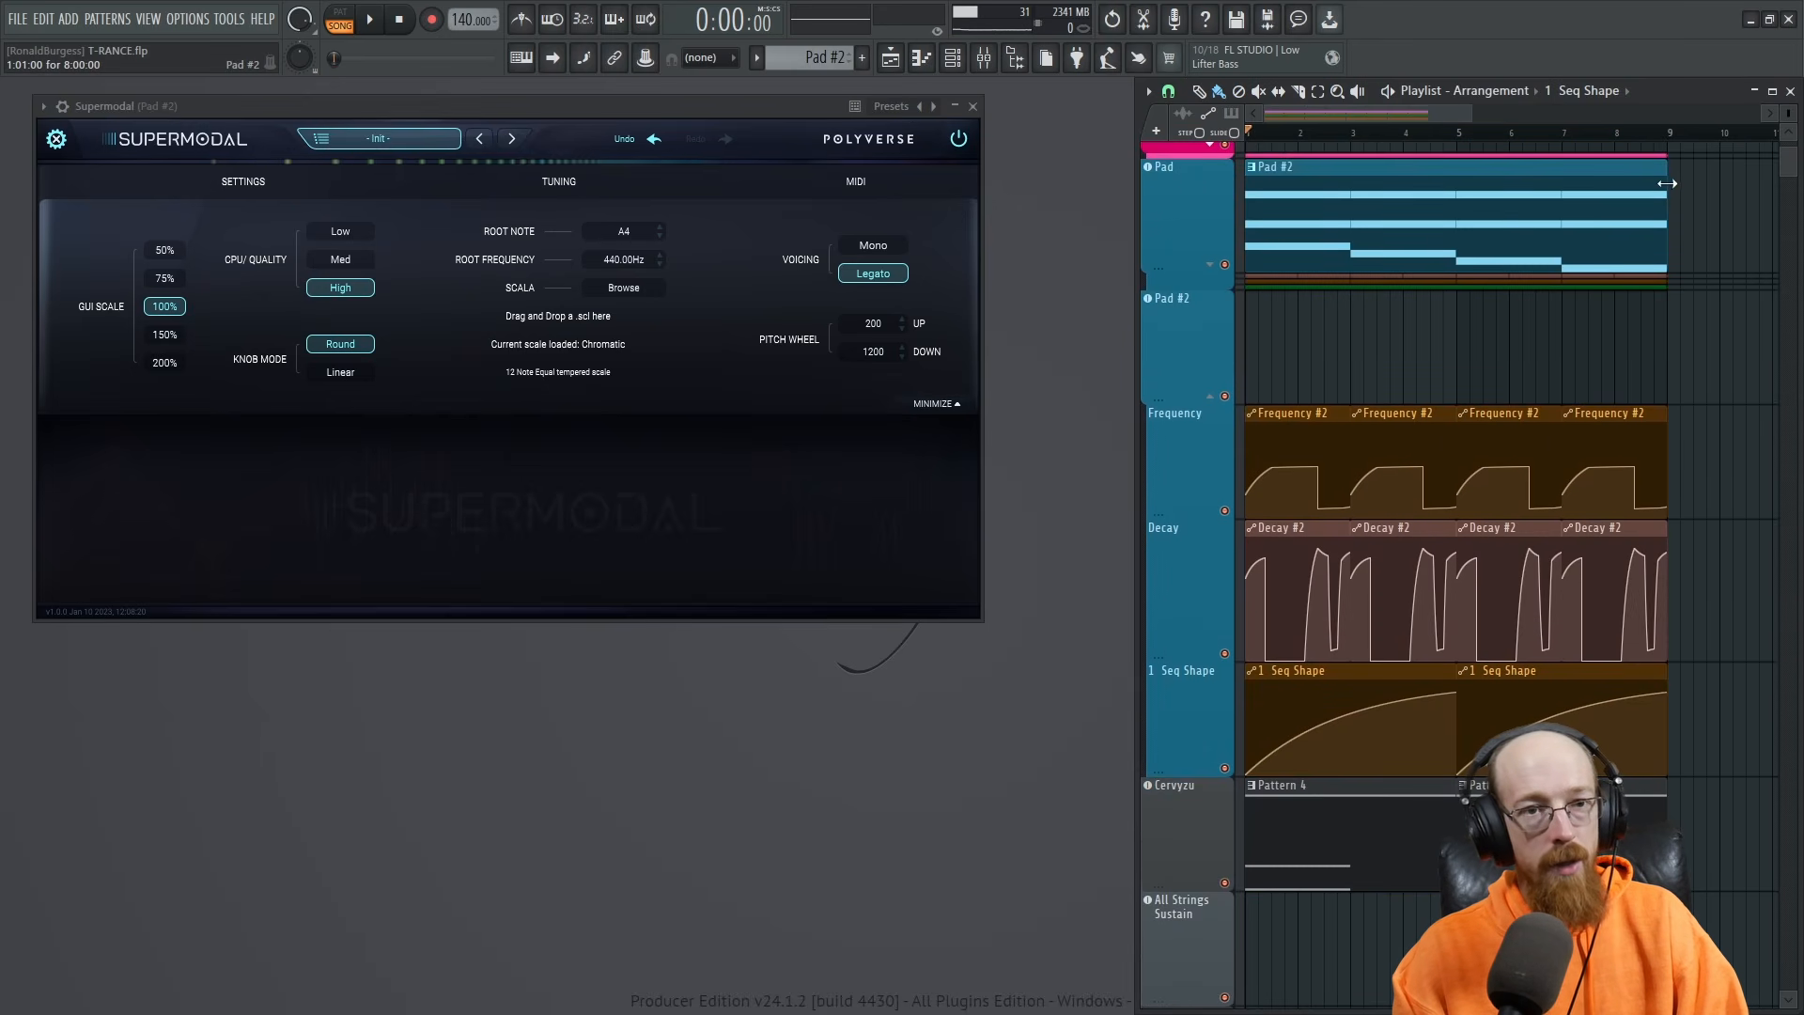
Play the arrangement with the plugin's main view open and raise the start of the Seq Shape curve to about mid-height.
key("space")
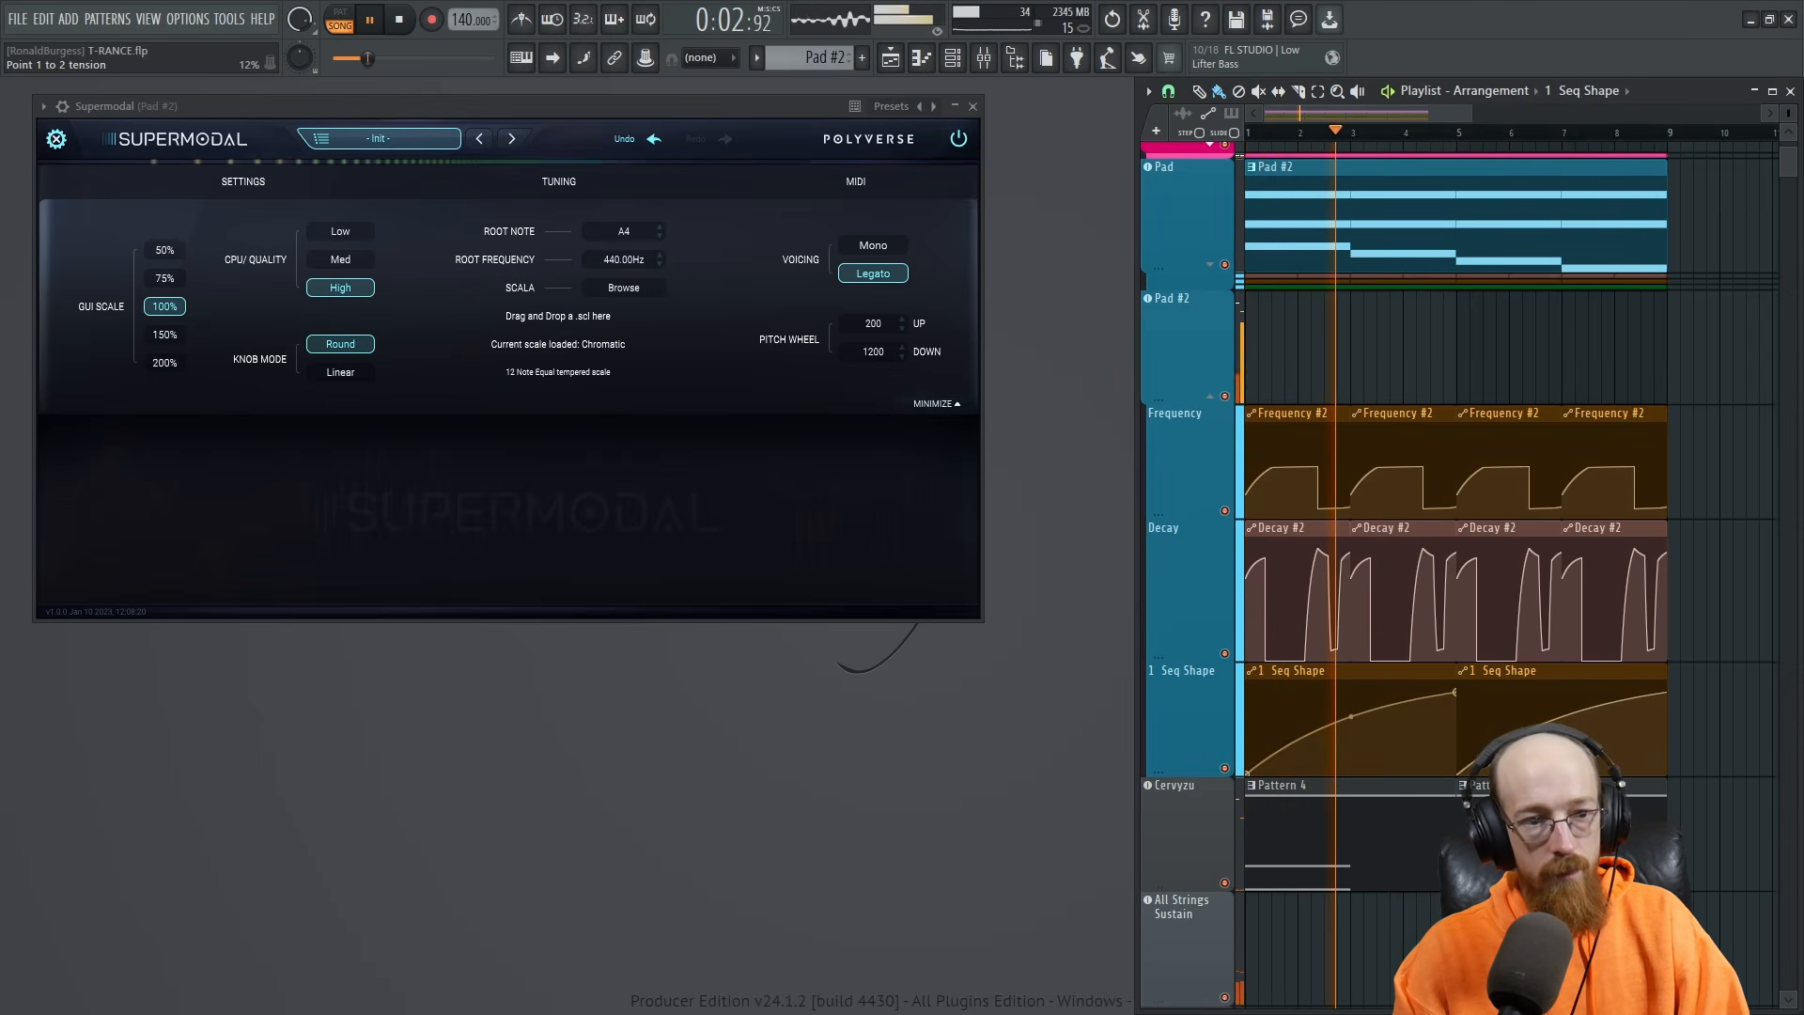
left_click(56, 139)
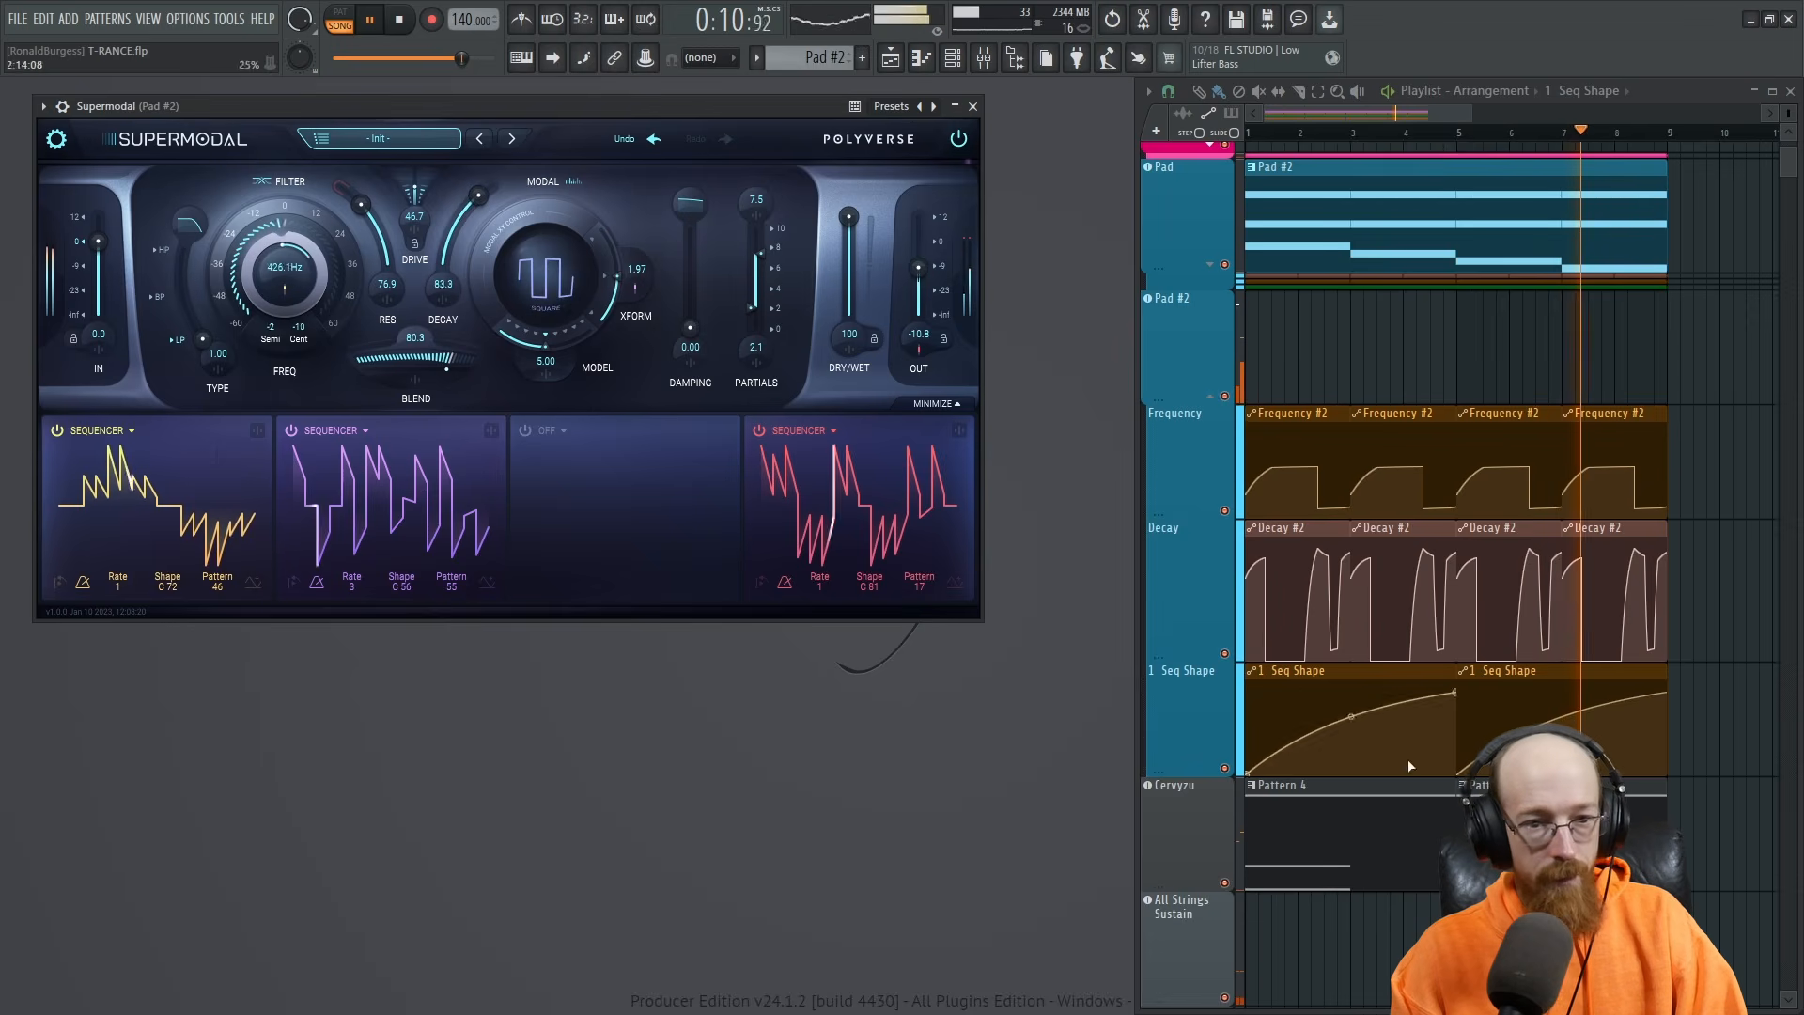
left_click_drag(1461, 771, 1463, 724)
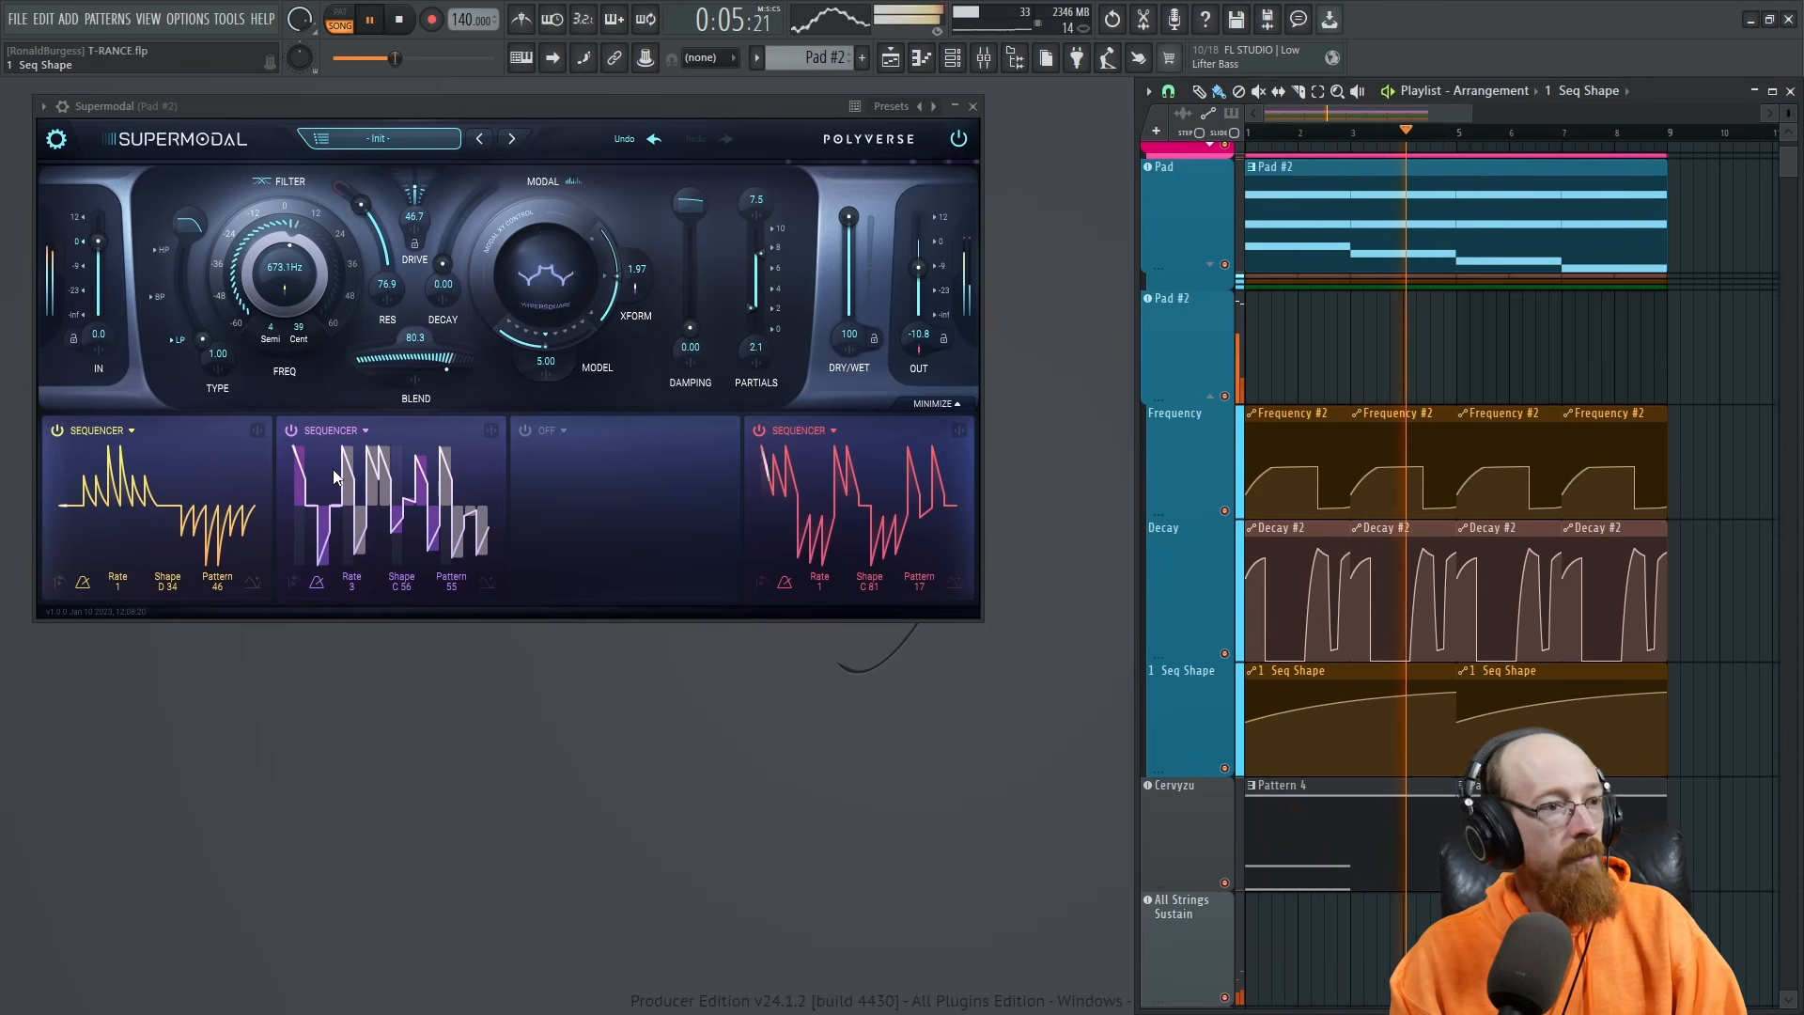
key("space")
Move the Supermodal window slightly and set its GUI scale to 150%.
left_click_drag(736, 105, 757, 107)
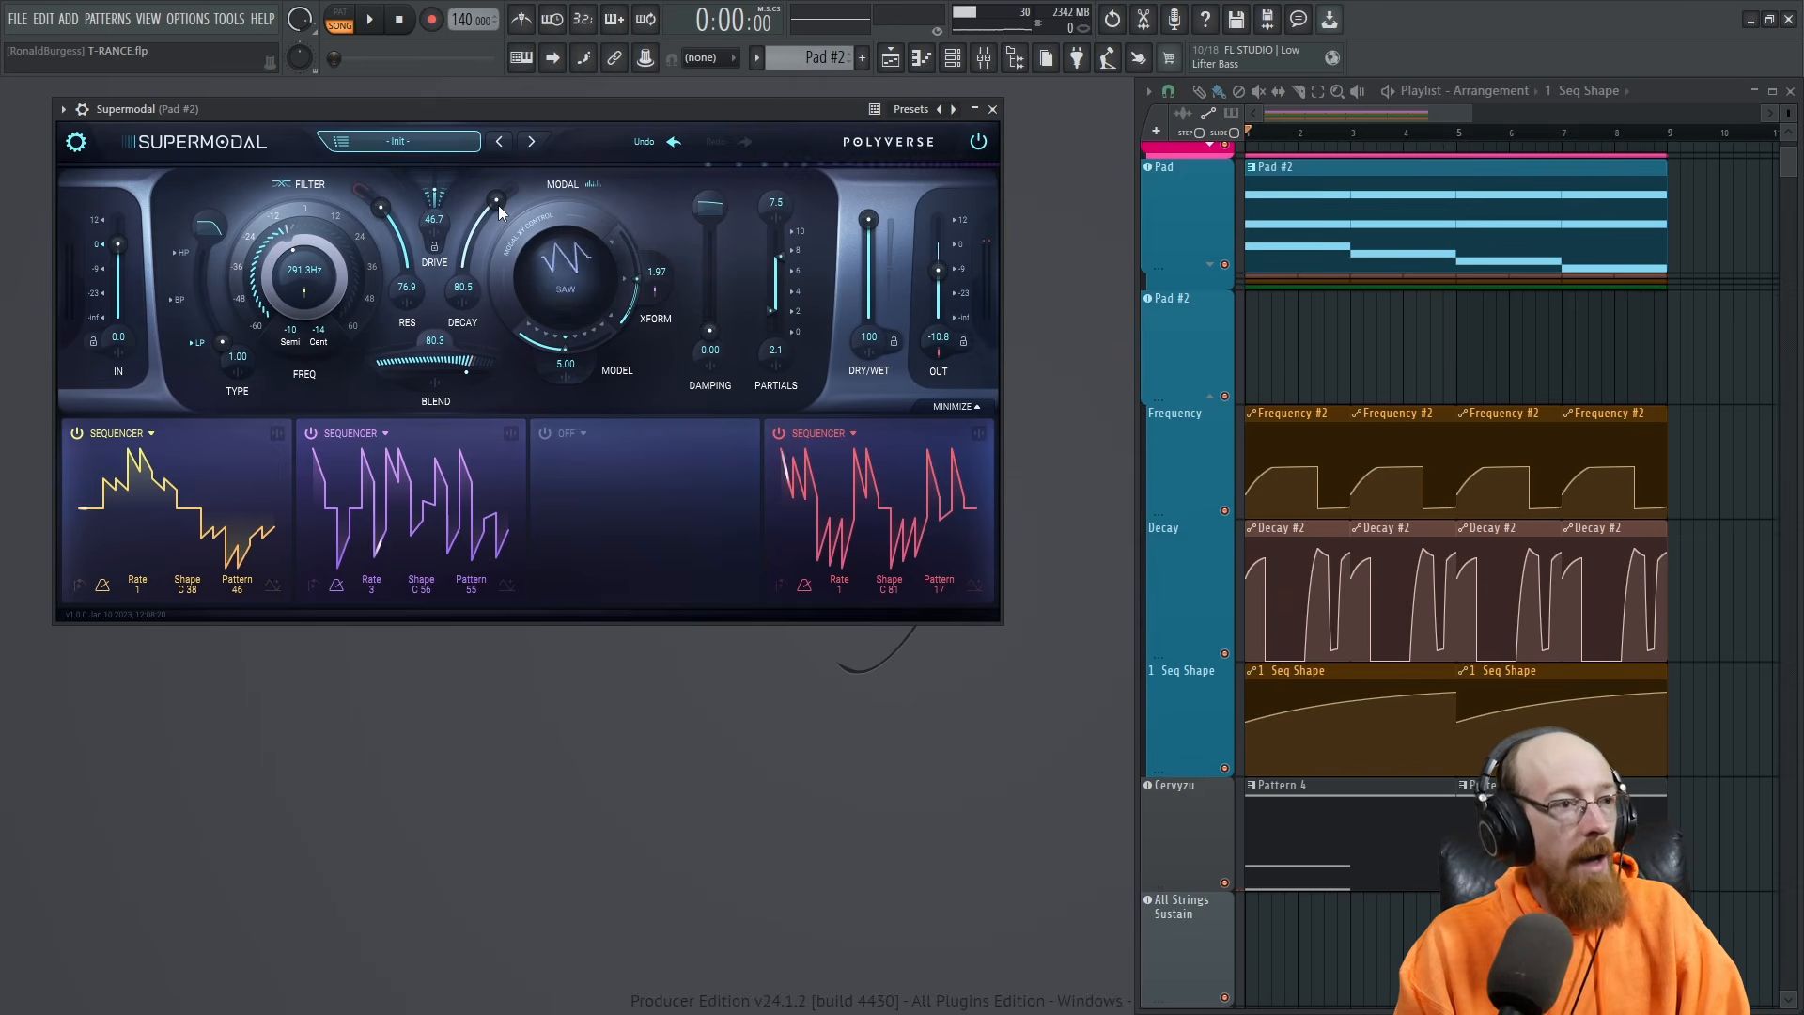
left_click(76, 142)
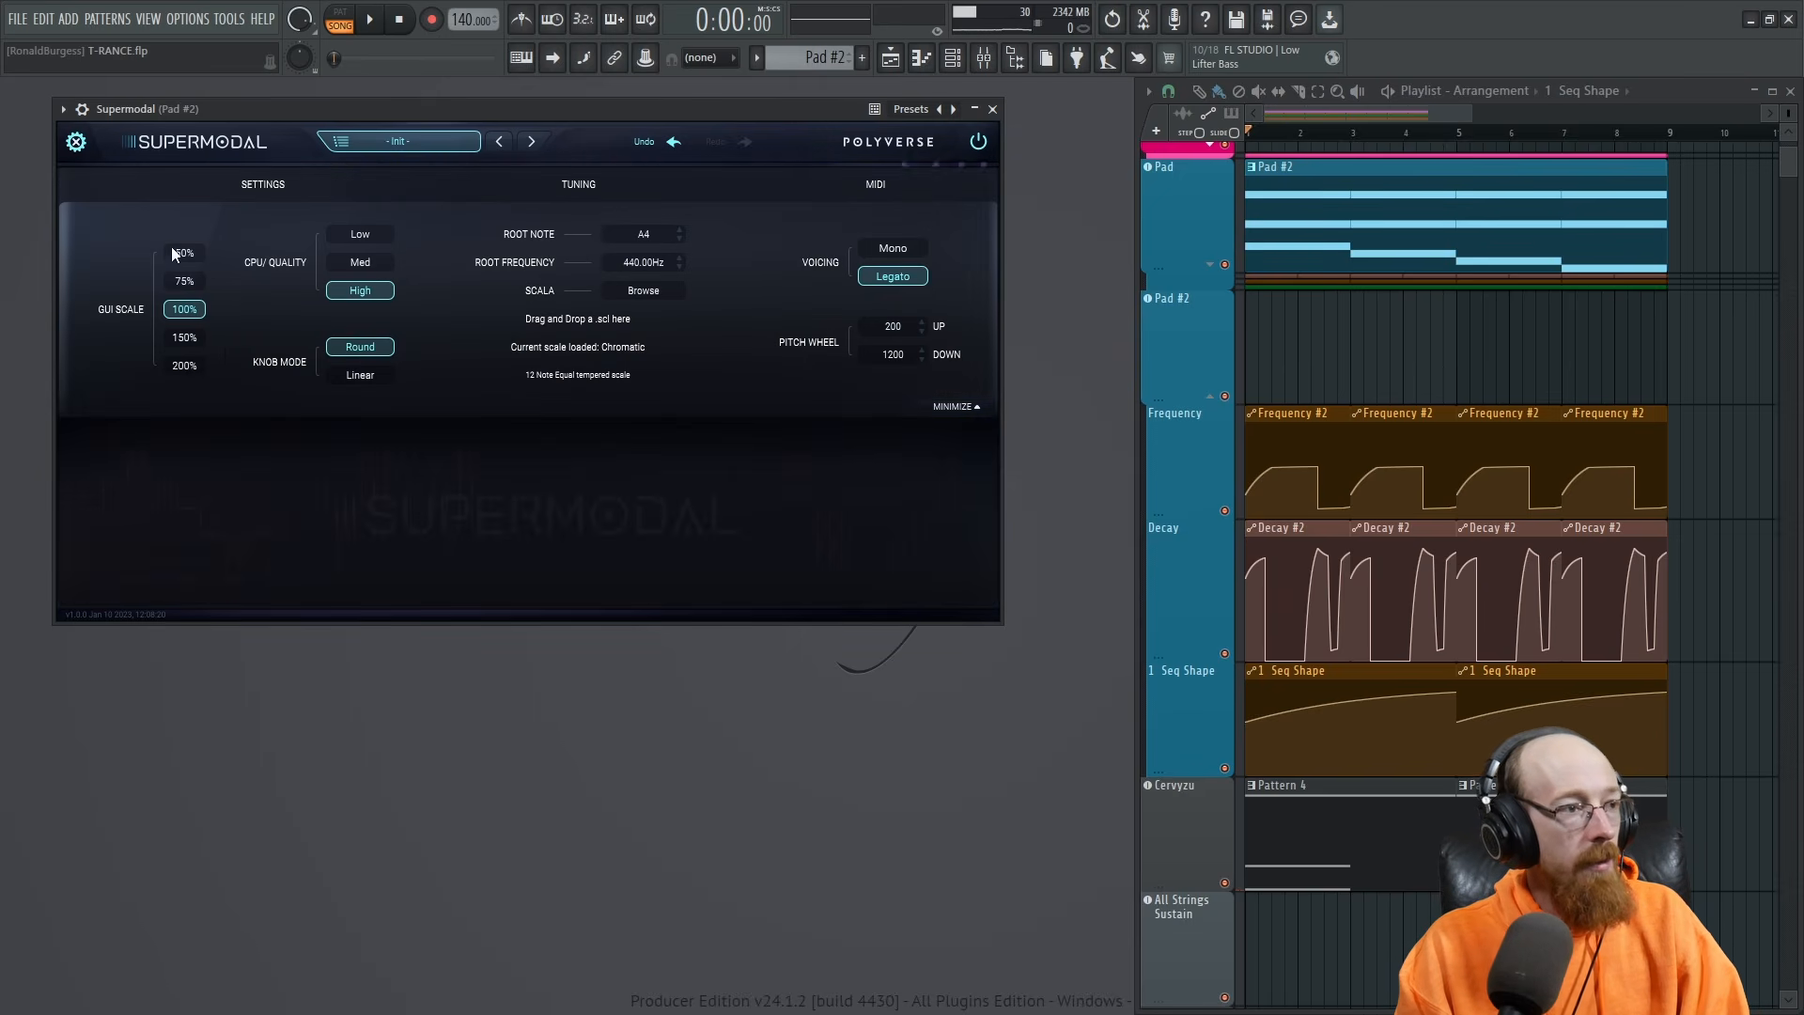
left_click(184, 337)
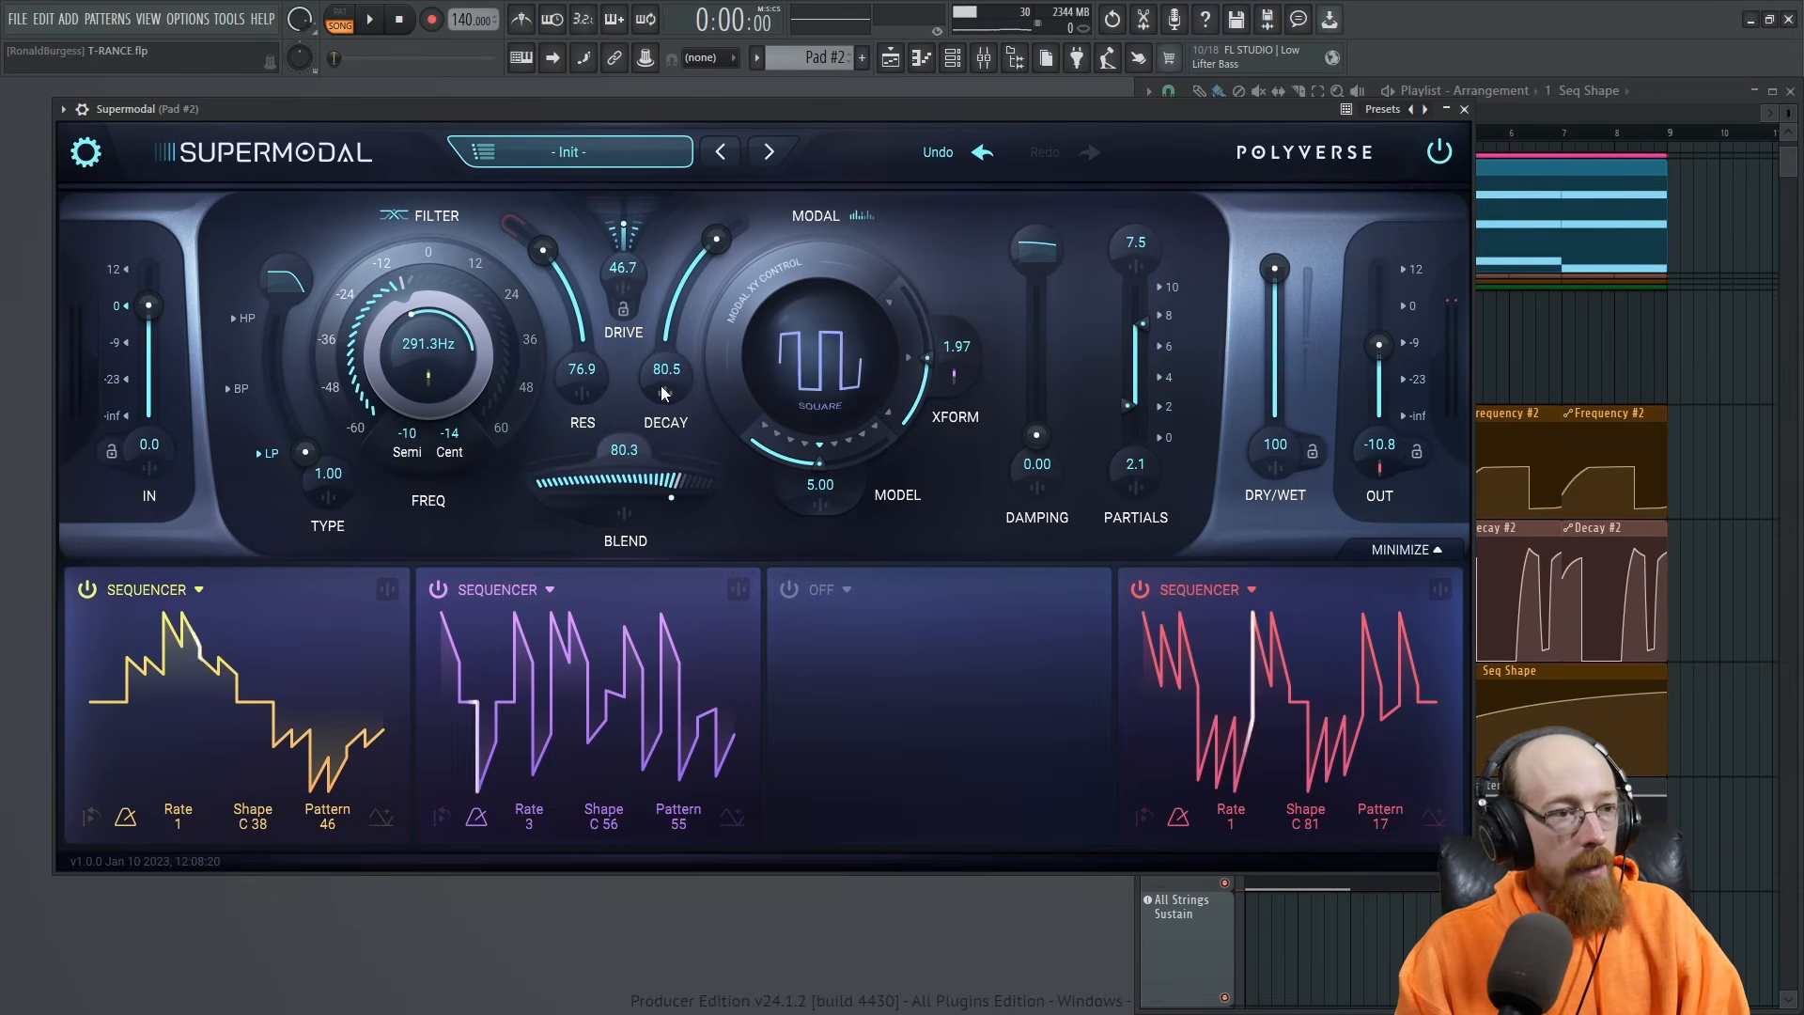
Assign the second sequencer to modulate decay by 6.10 and filter frequency by -39.4.
left_click(664, 392)
left_click_drag(659, 560, 673, 540)
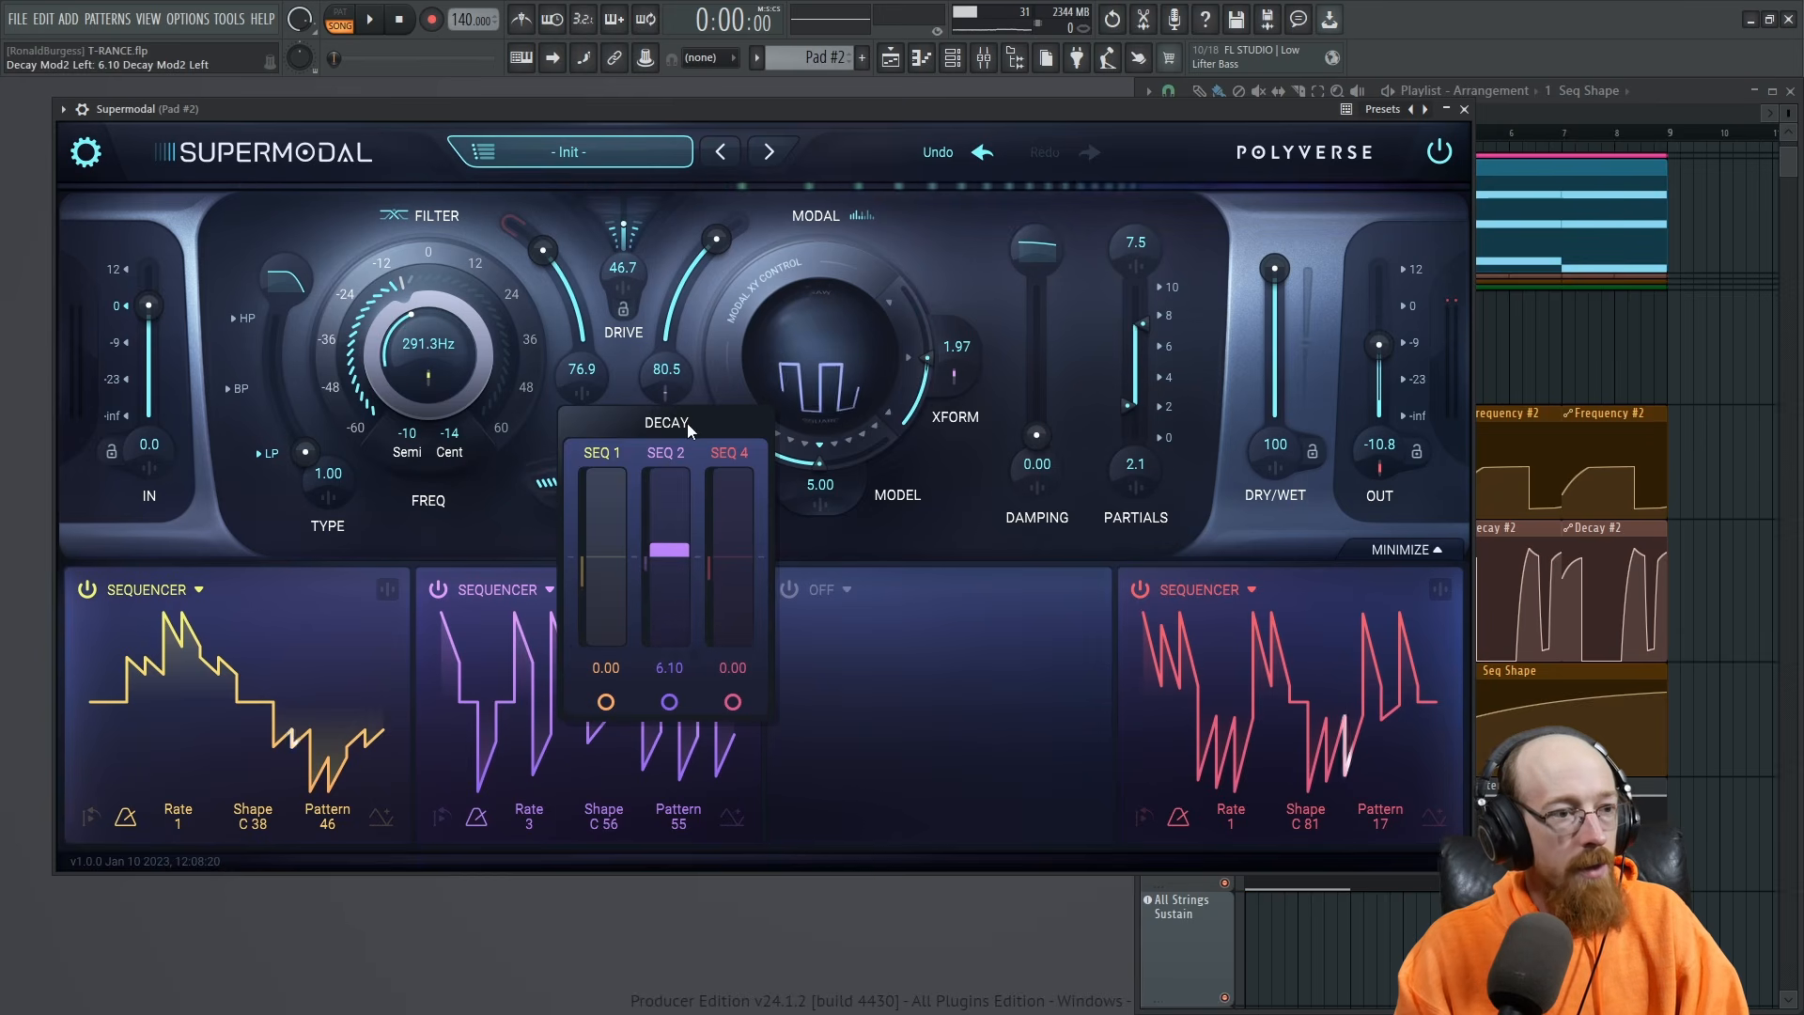
left_click(427, 381)
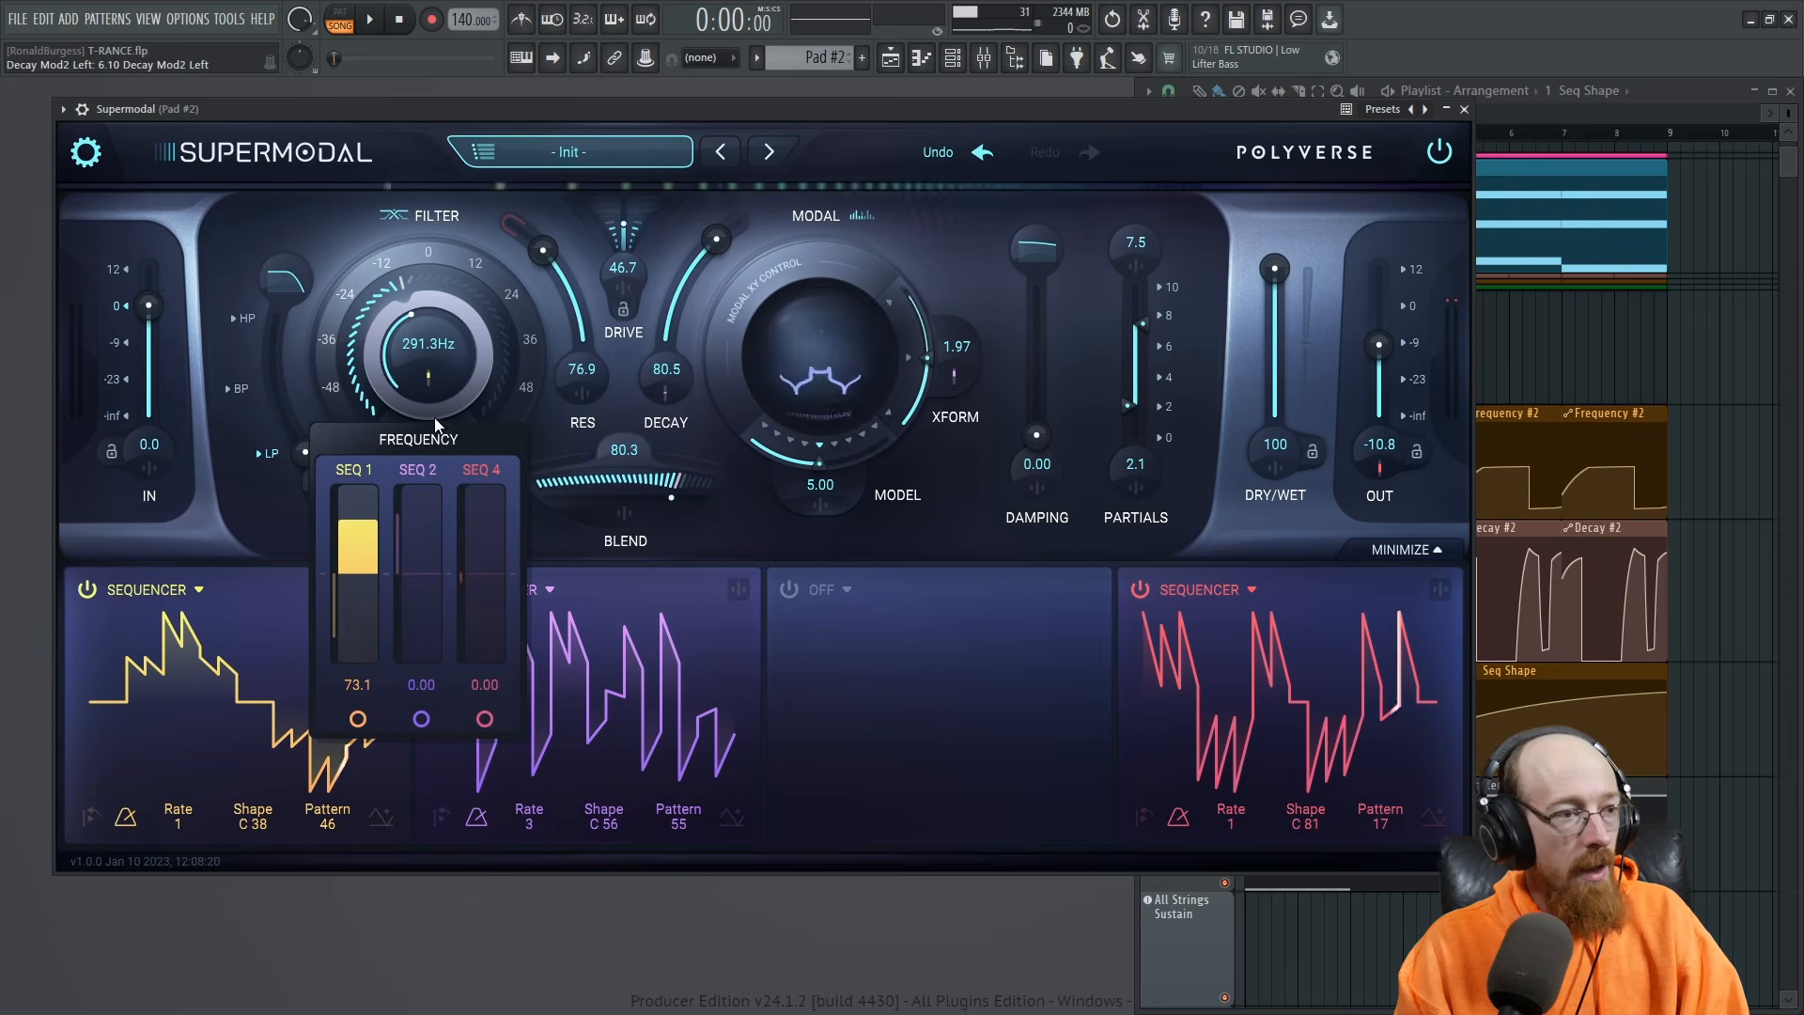
left_click_drag(426, 579, 426, 602)
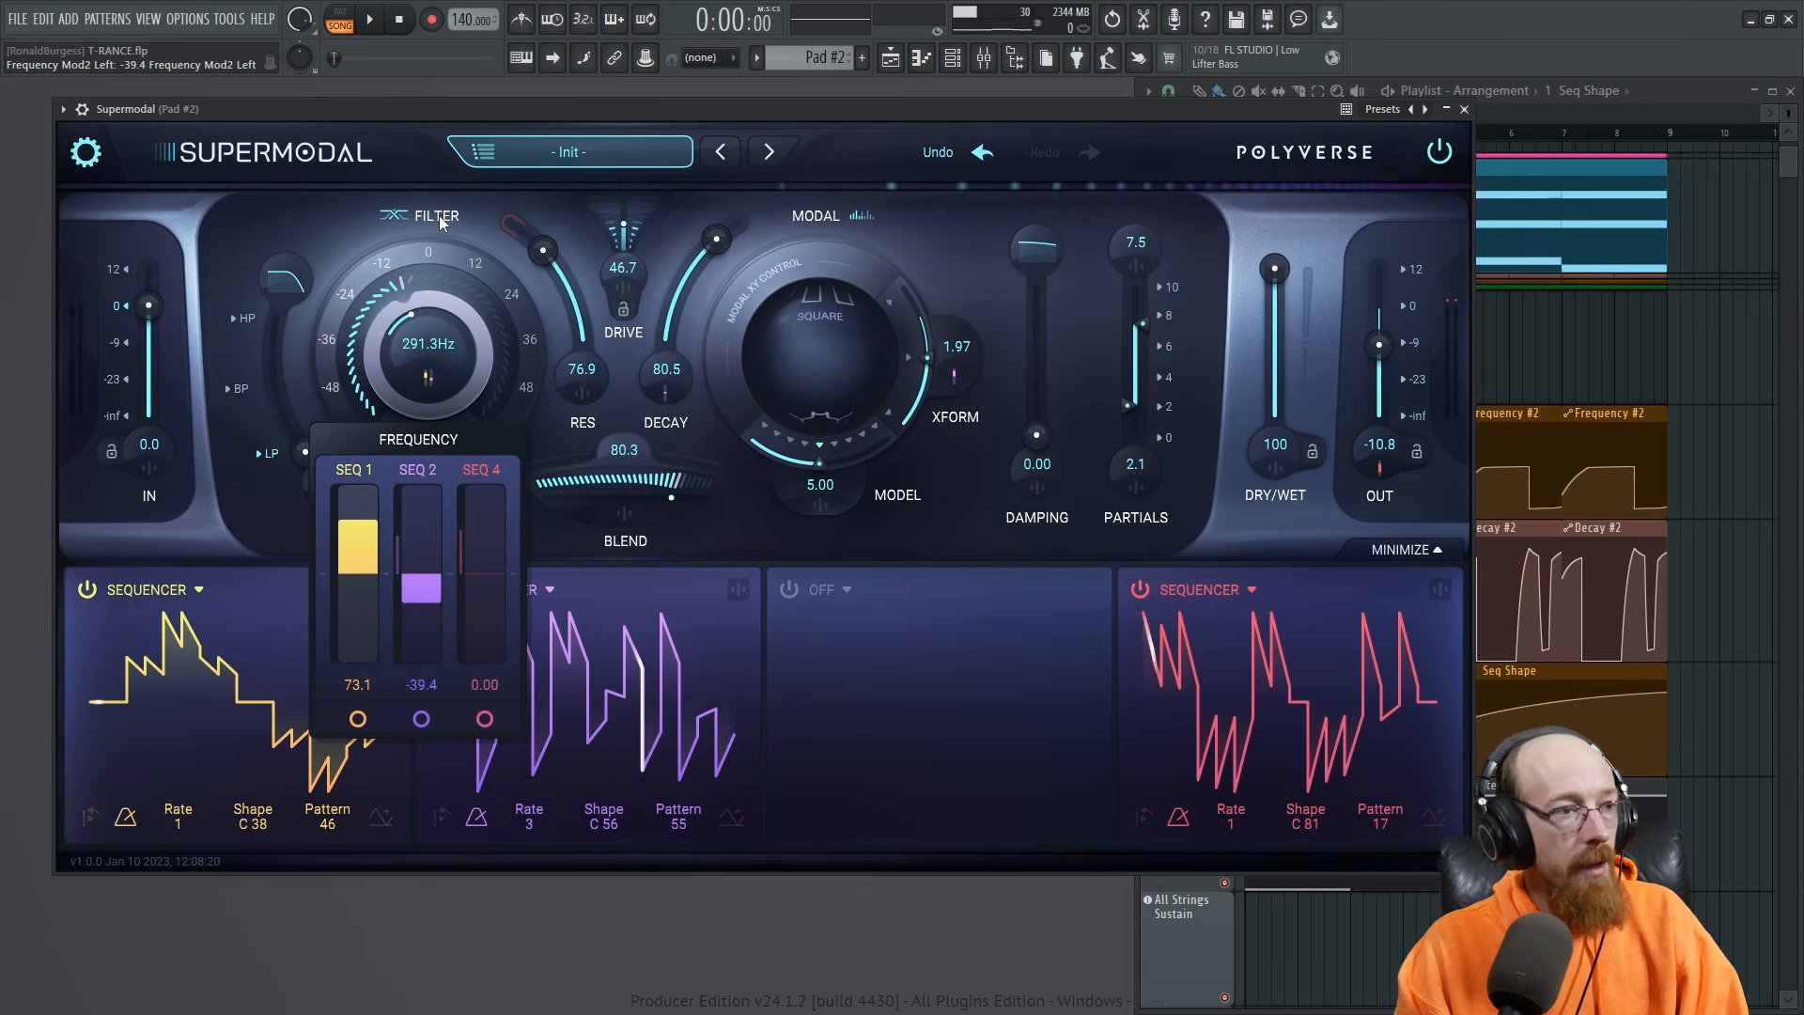
left_click(331, 200)
Play the arrangement, raise the drive to 53.3 and close the Supermodal window.
key("space")
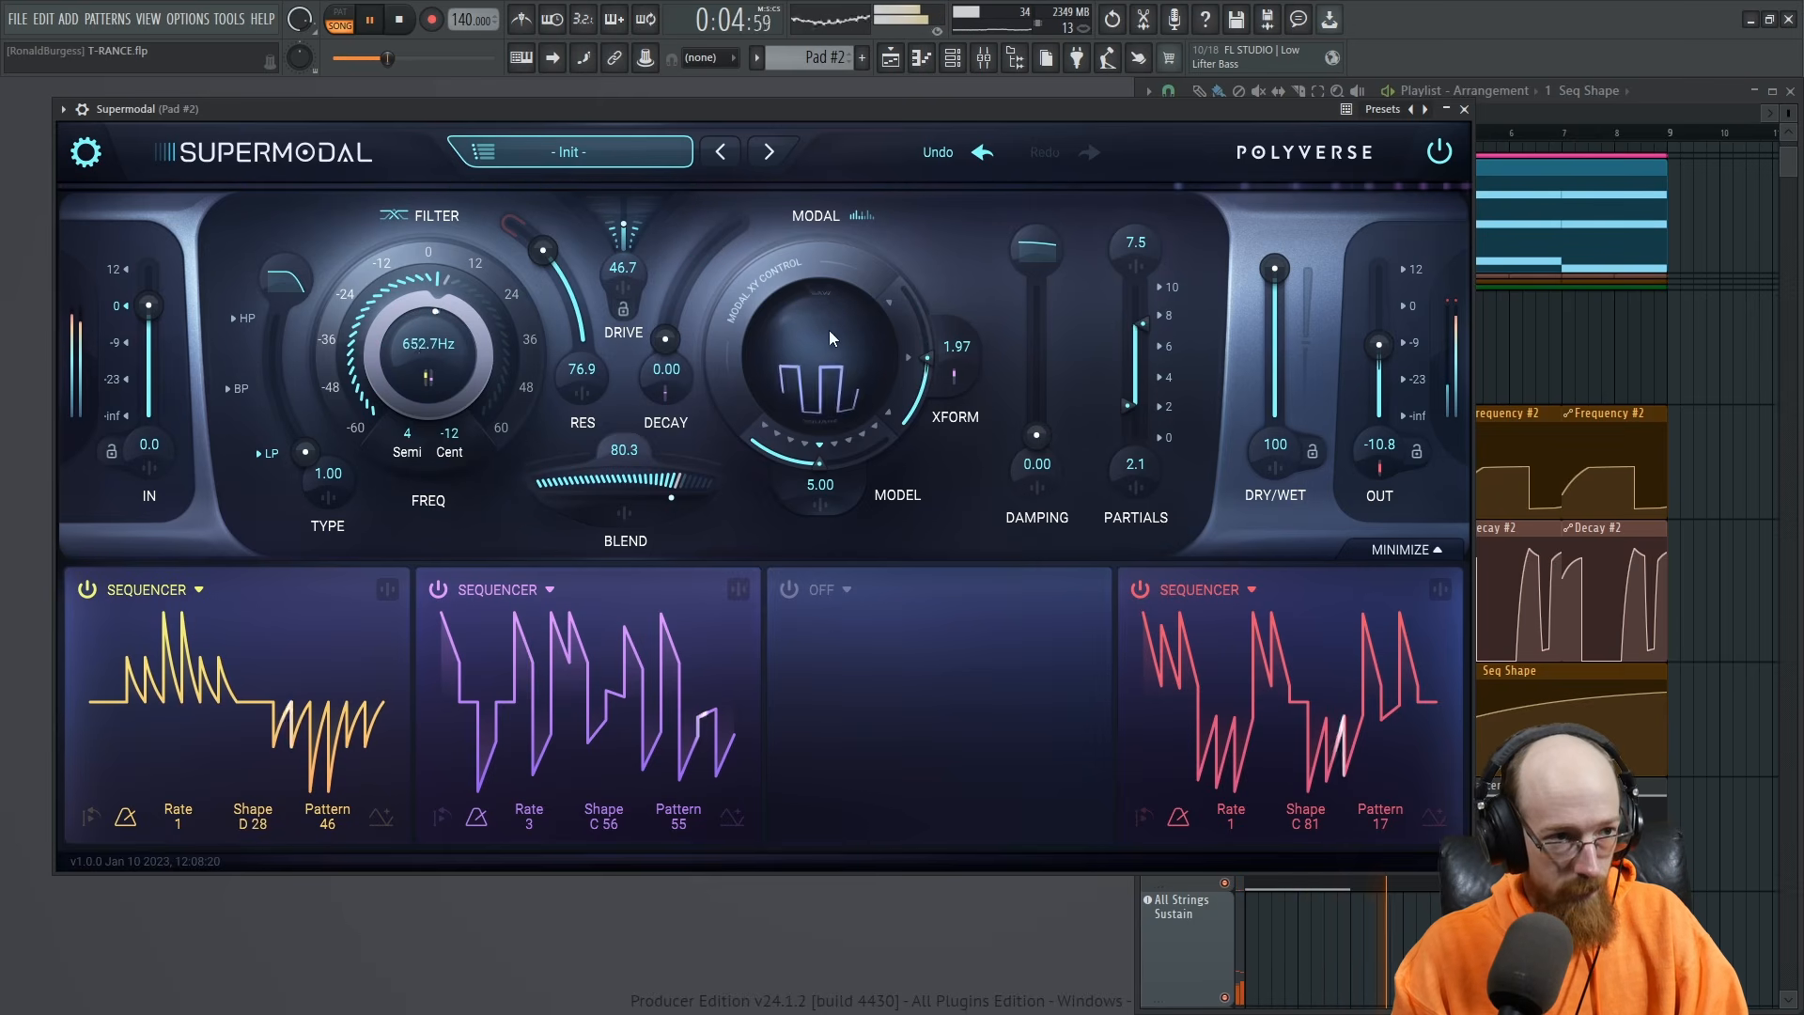
left_click_drag(624, 227, 624, 221)
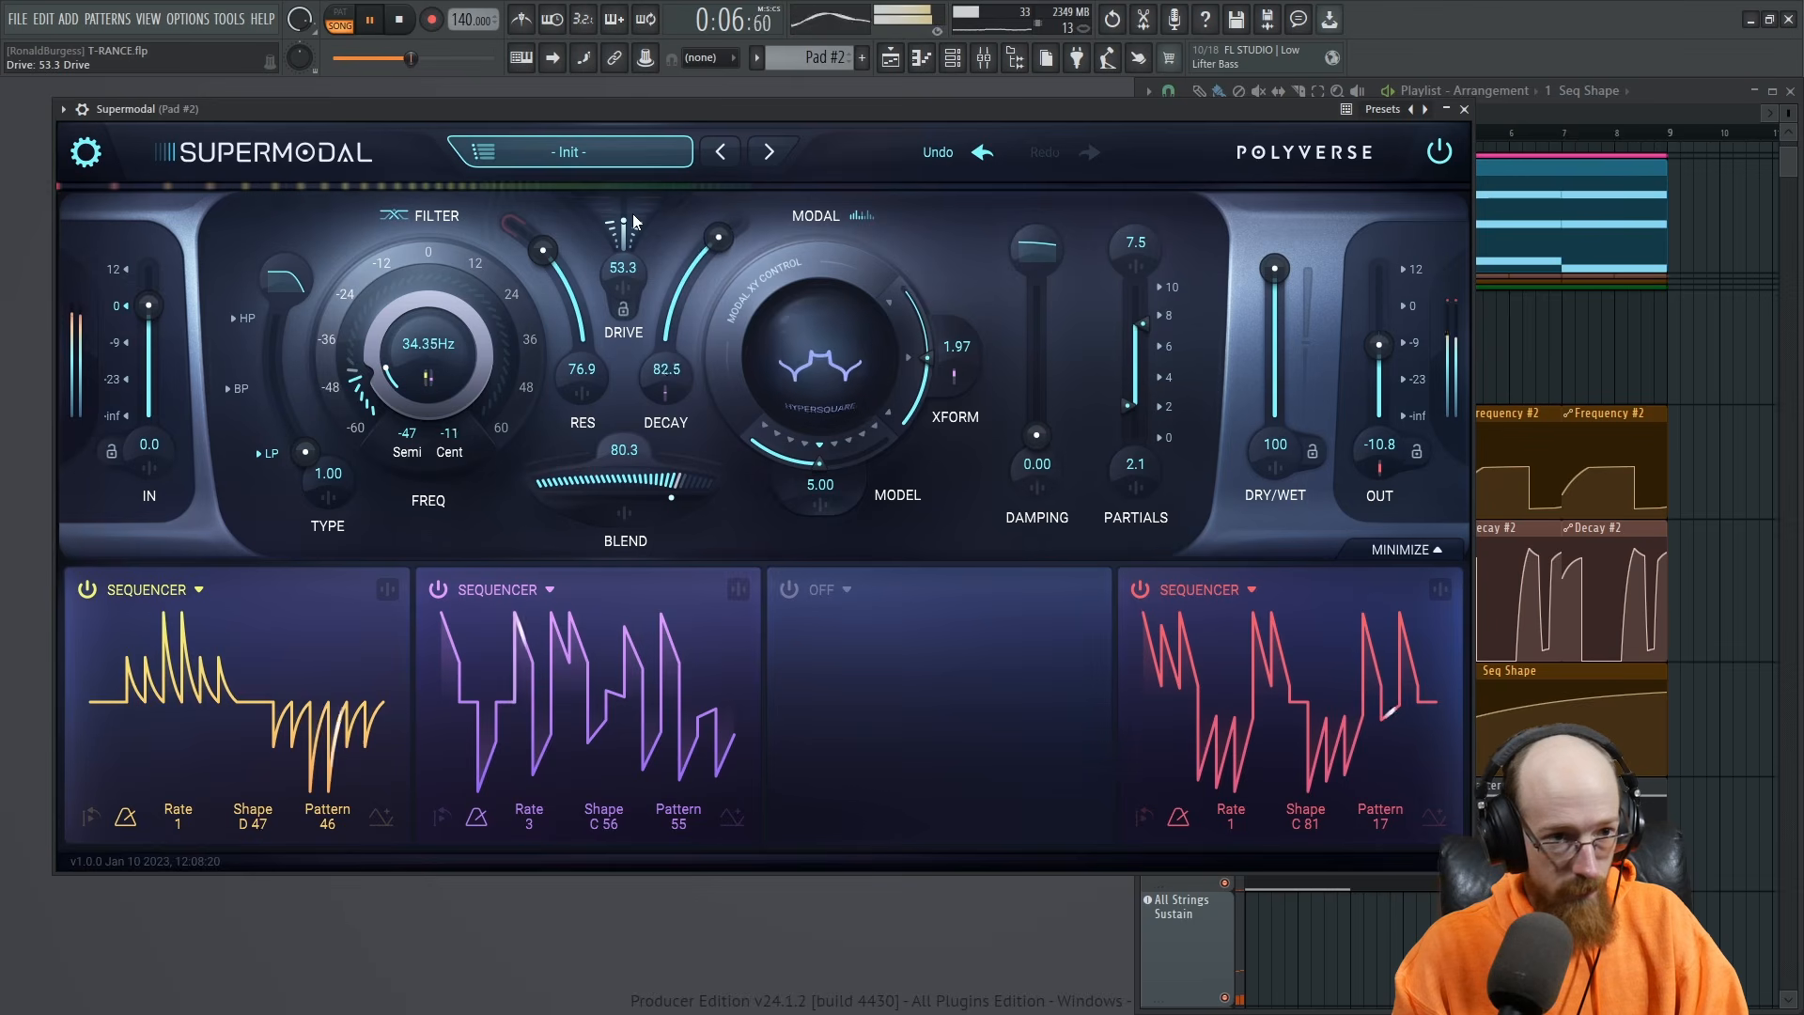
left_click(1464, 110)
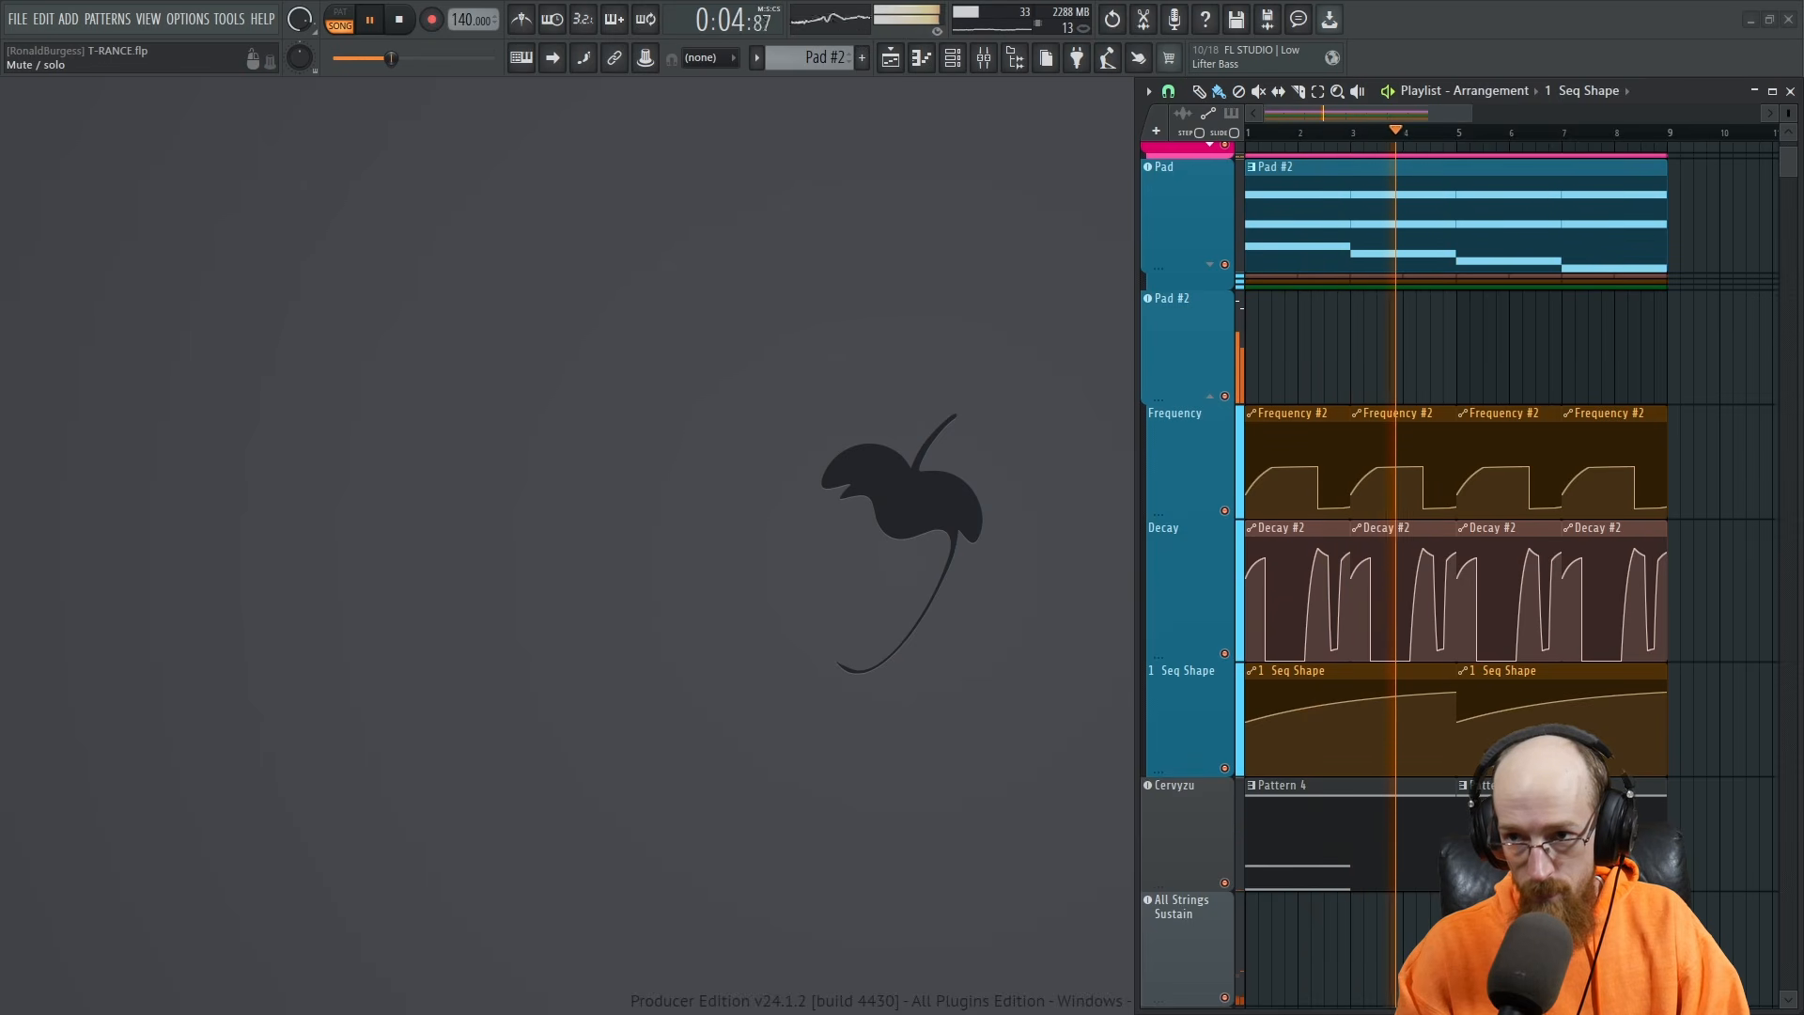
Replay the arrangement from the start and review the Pad #2 automation tracks in the playlist.
key("space")
key("space")
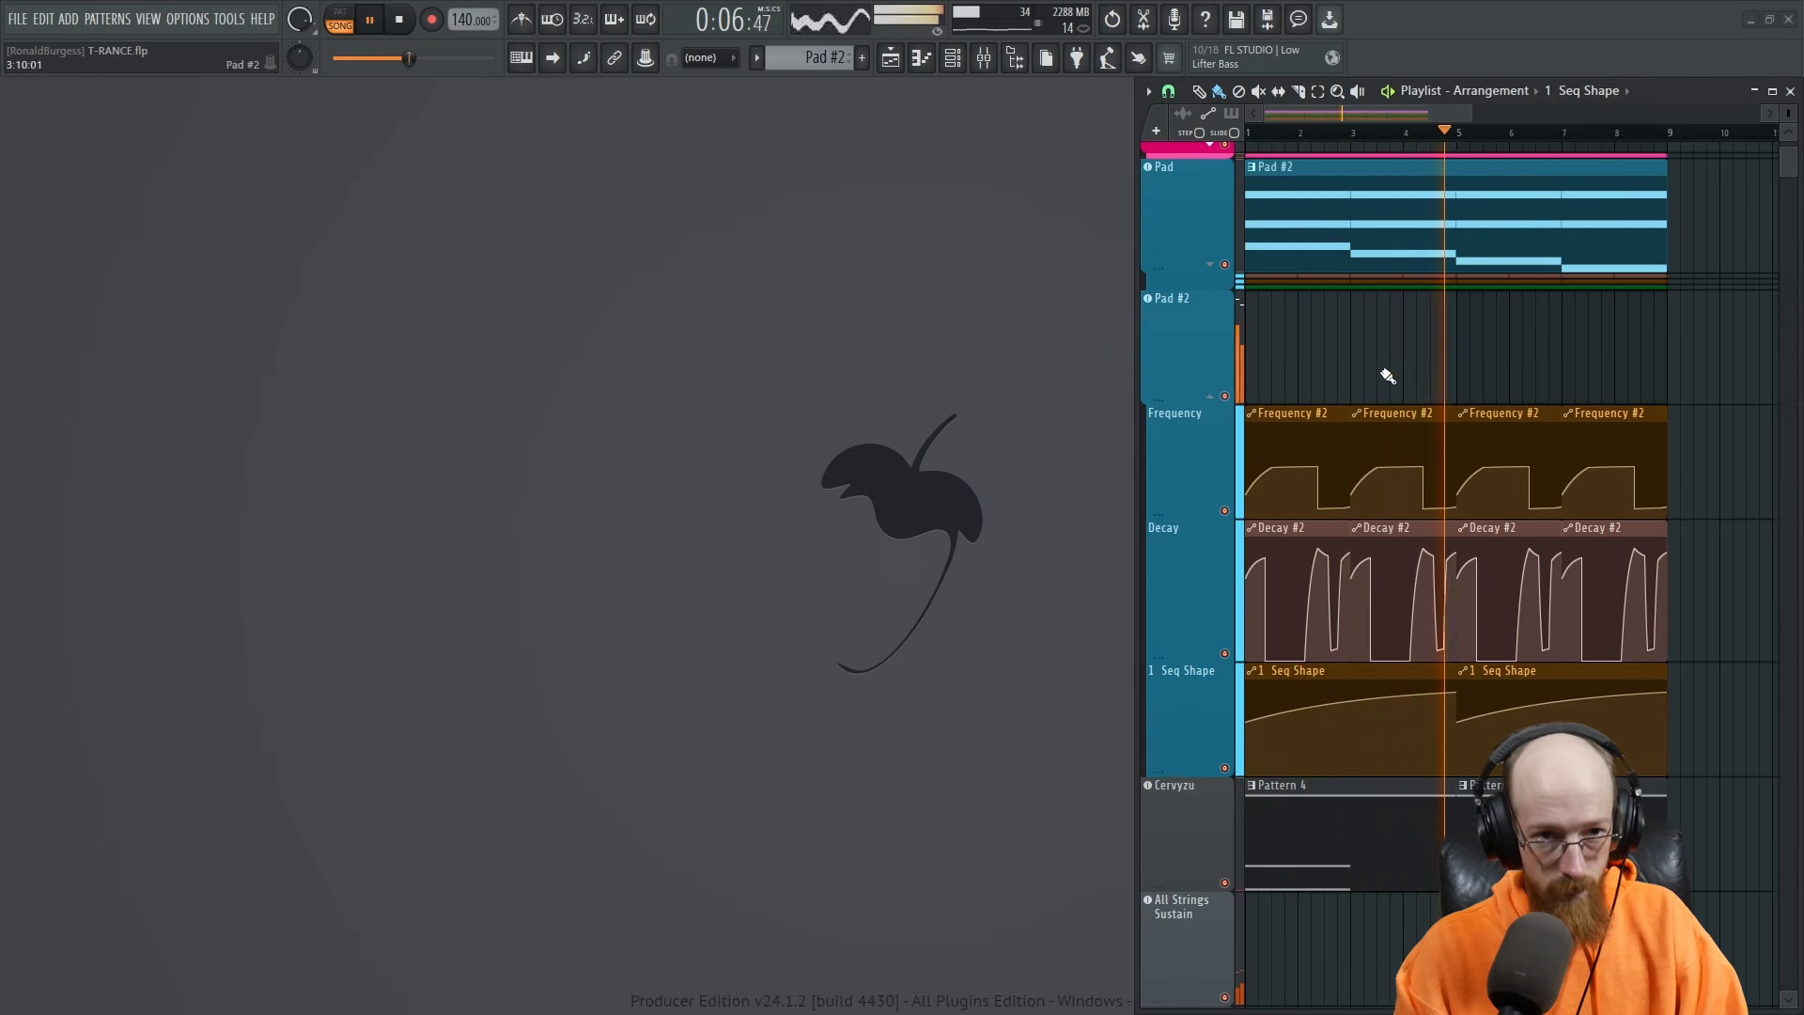
scroll(1390, 375, "down", 2)
scroll(1386, 374, "up", 1)
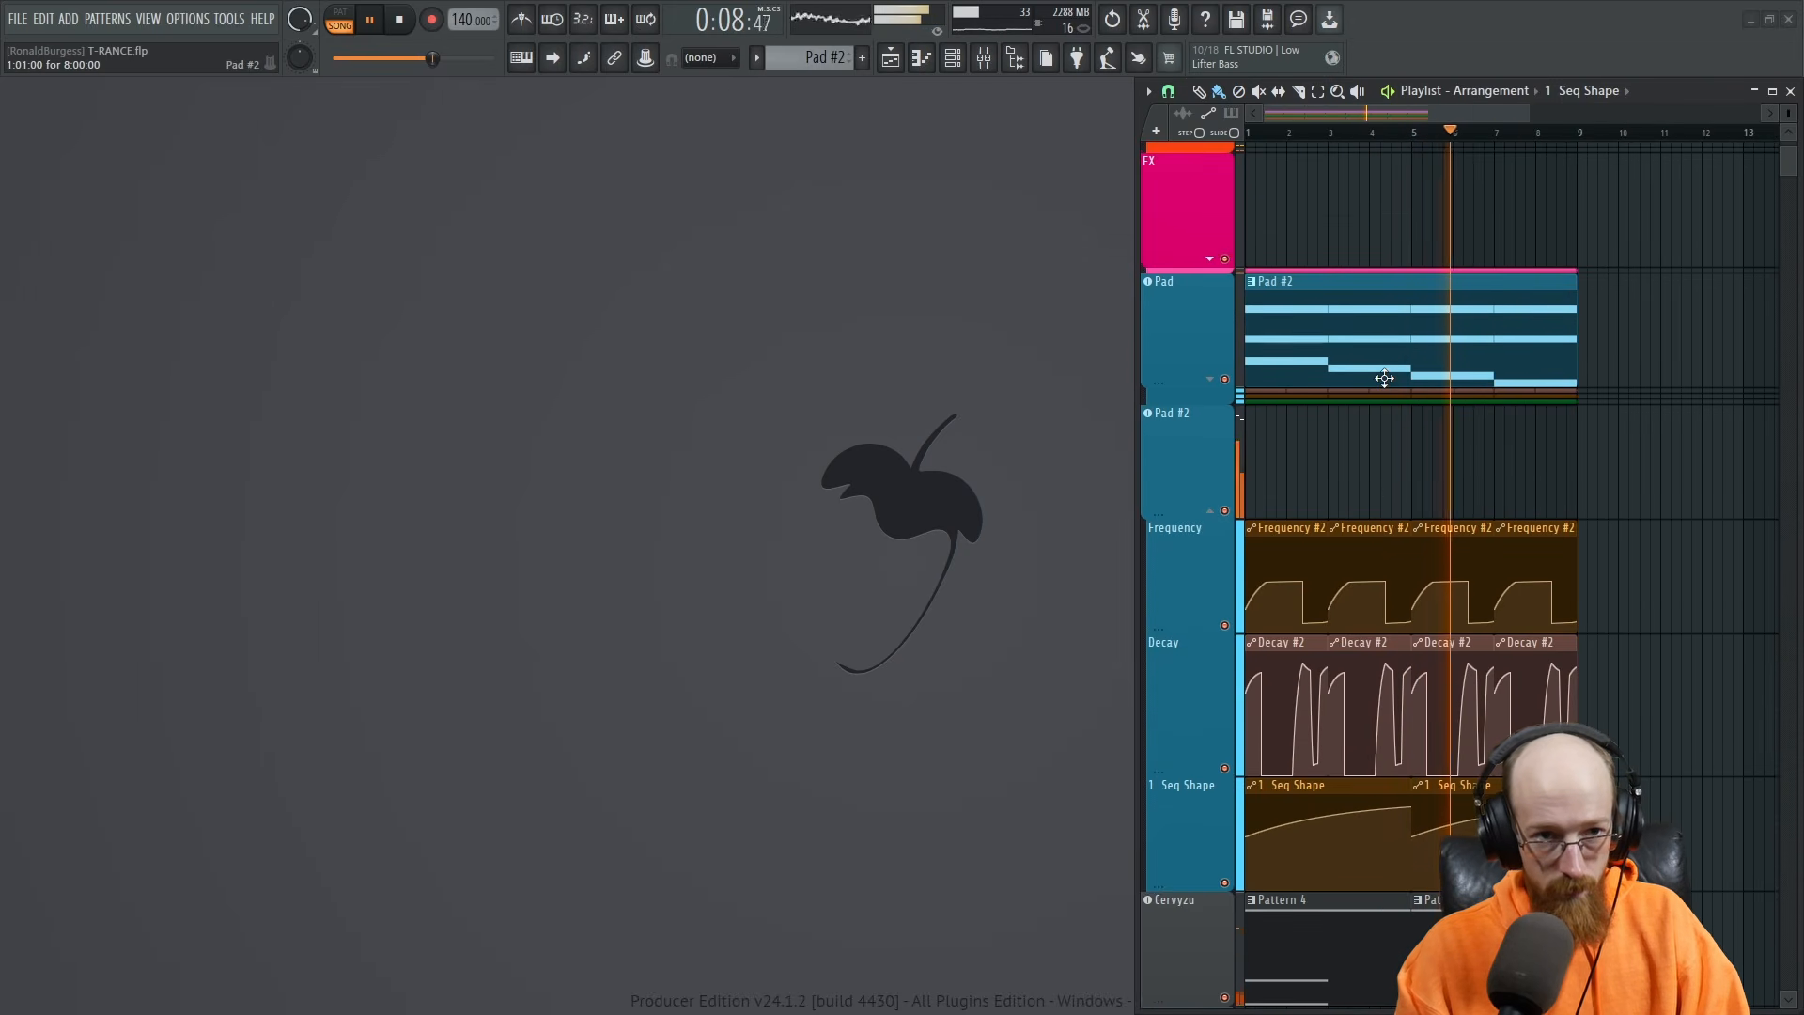
Copy the Pad #2 channel's notes from the Pad #2 pattern and paste them into the Pad channel of a new pattern.
left_click(1379, 352)
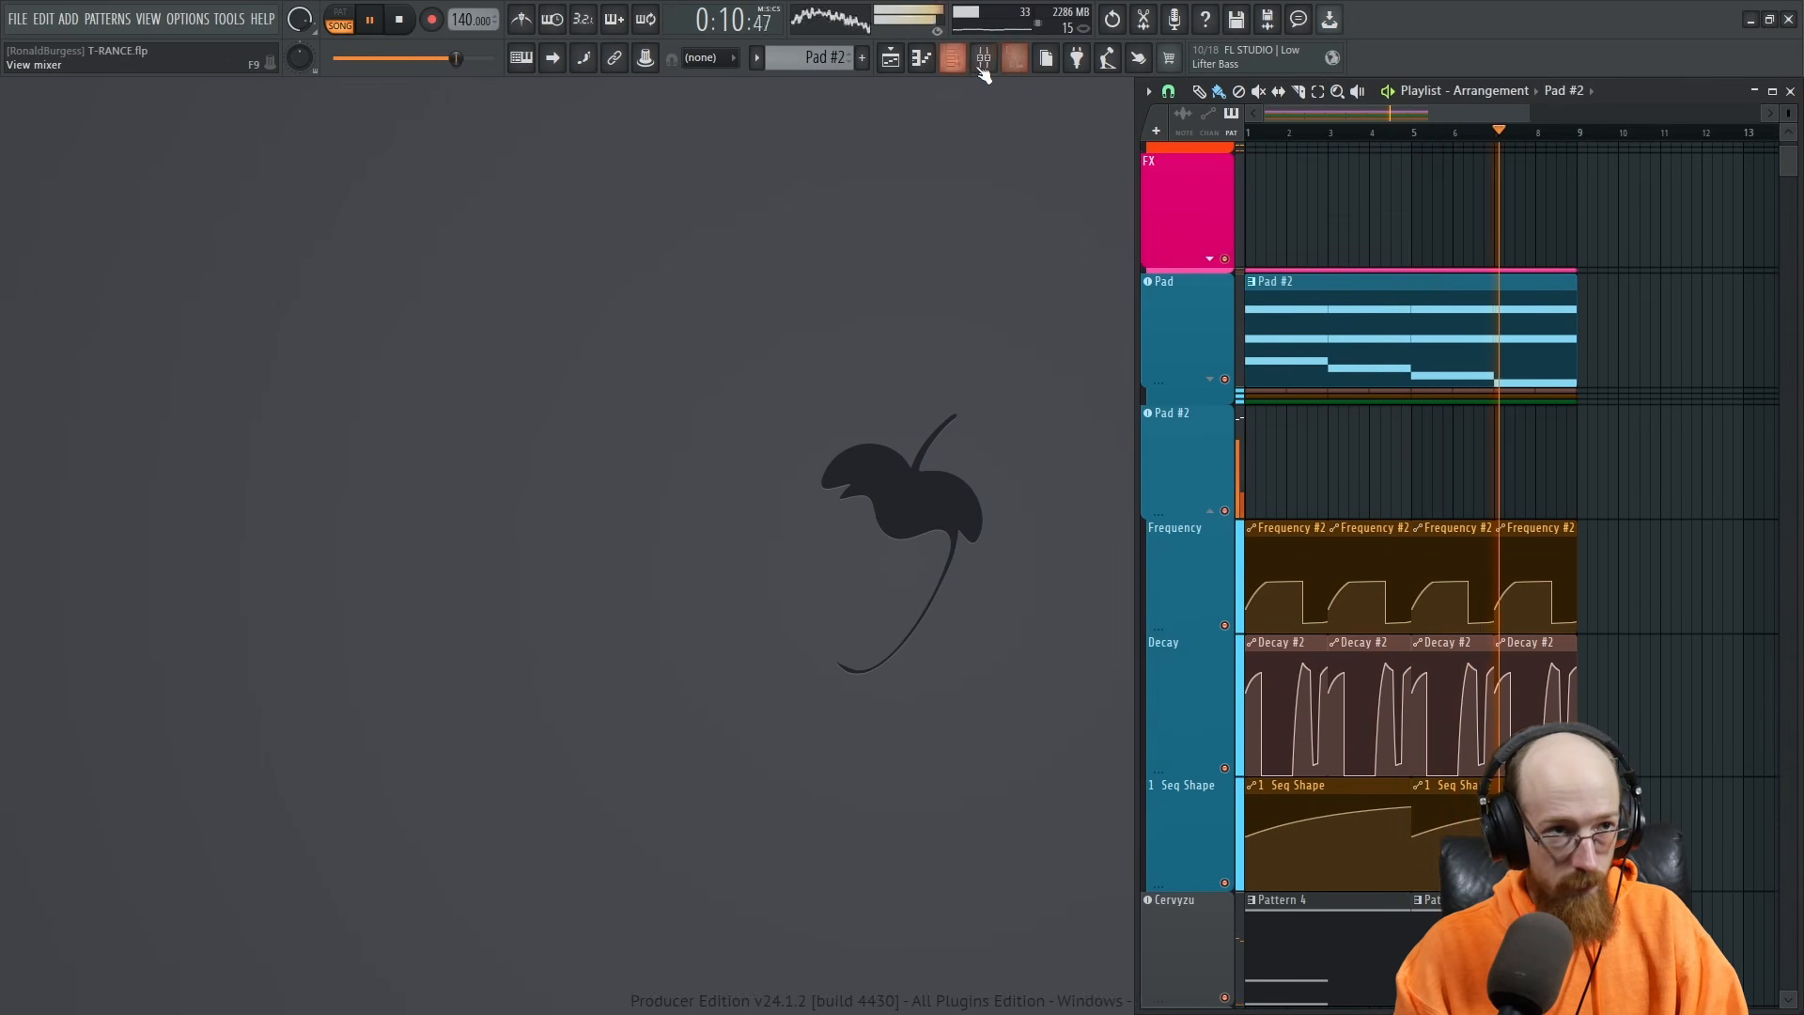
left_click(952, 58)
left_click(235, 105)
left_click(233, 126)
right_click(260, 295)
left_click(498, 308)
left_click(861, 57)
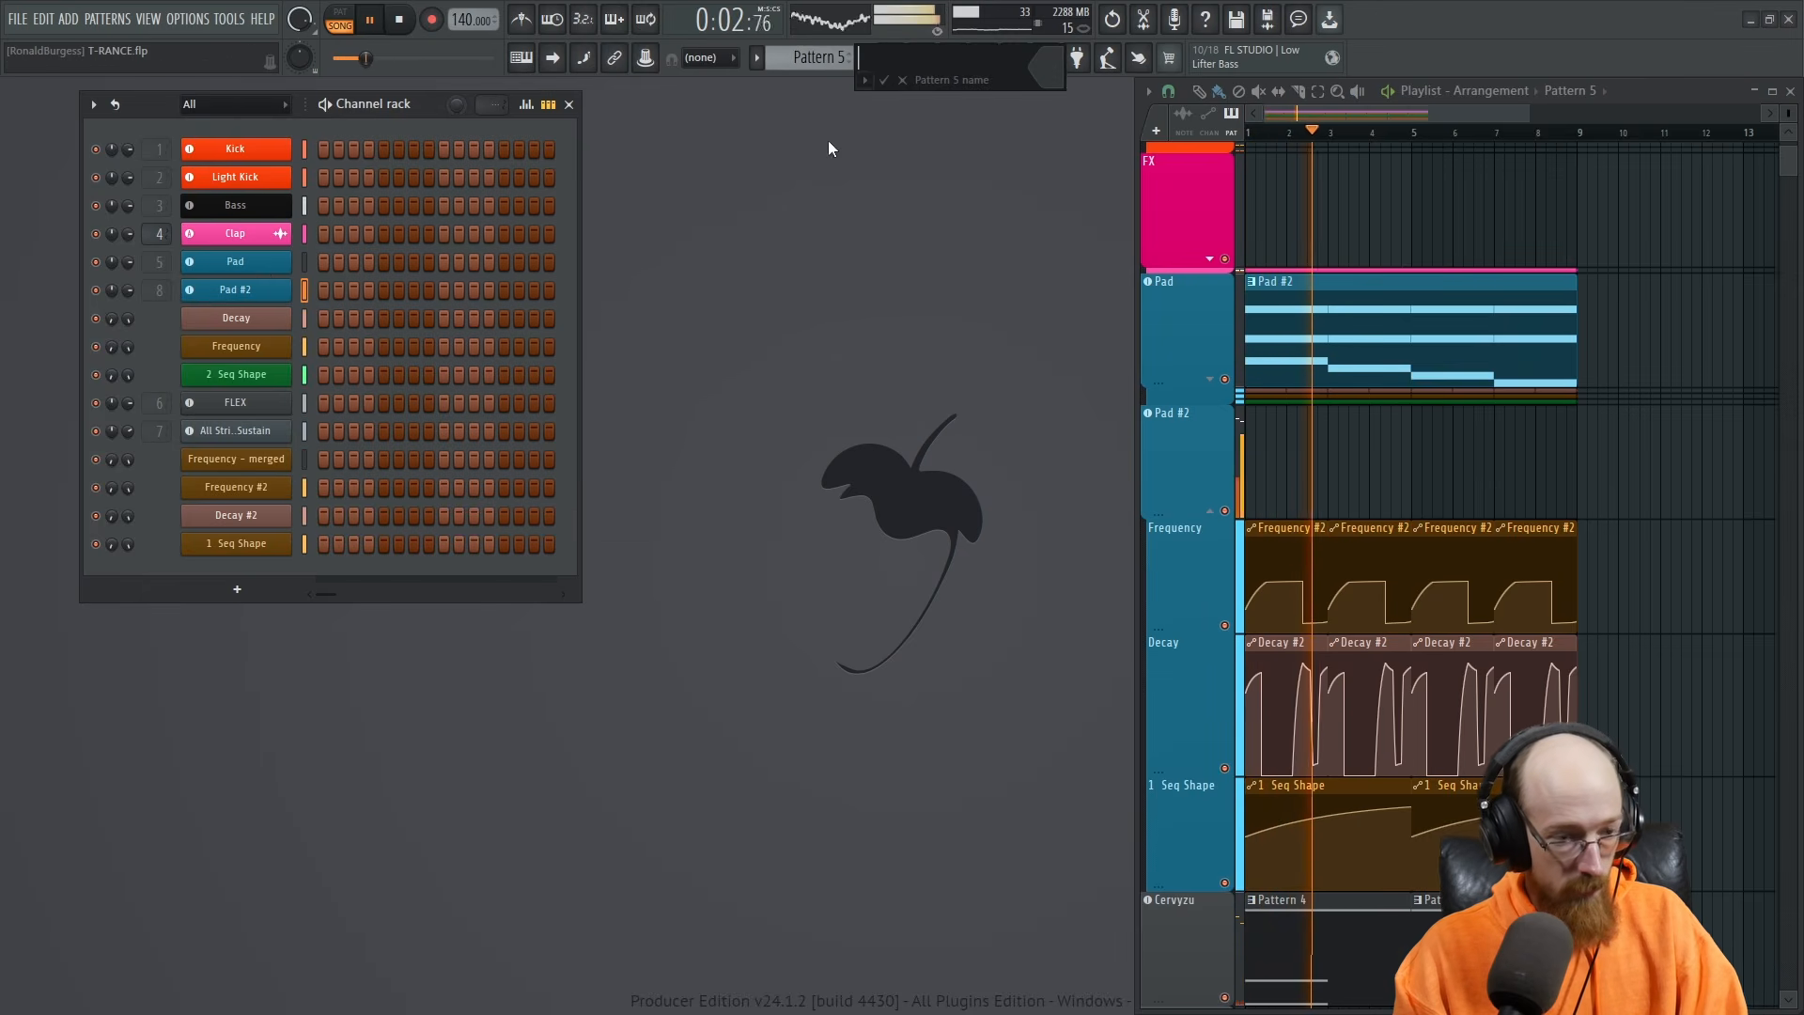
right_click(263, 261)
left_click(497, 295)
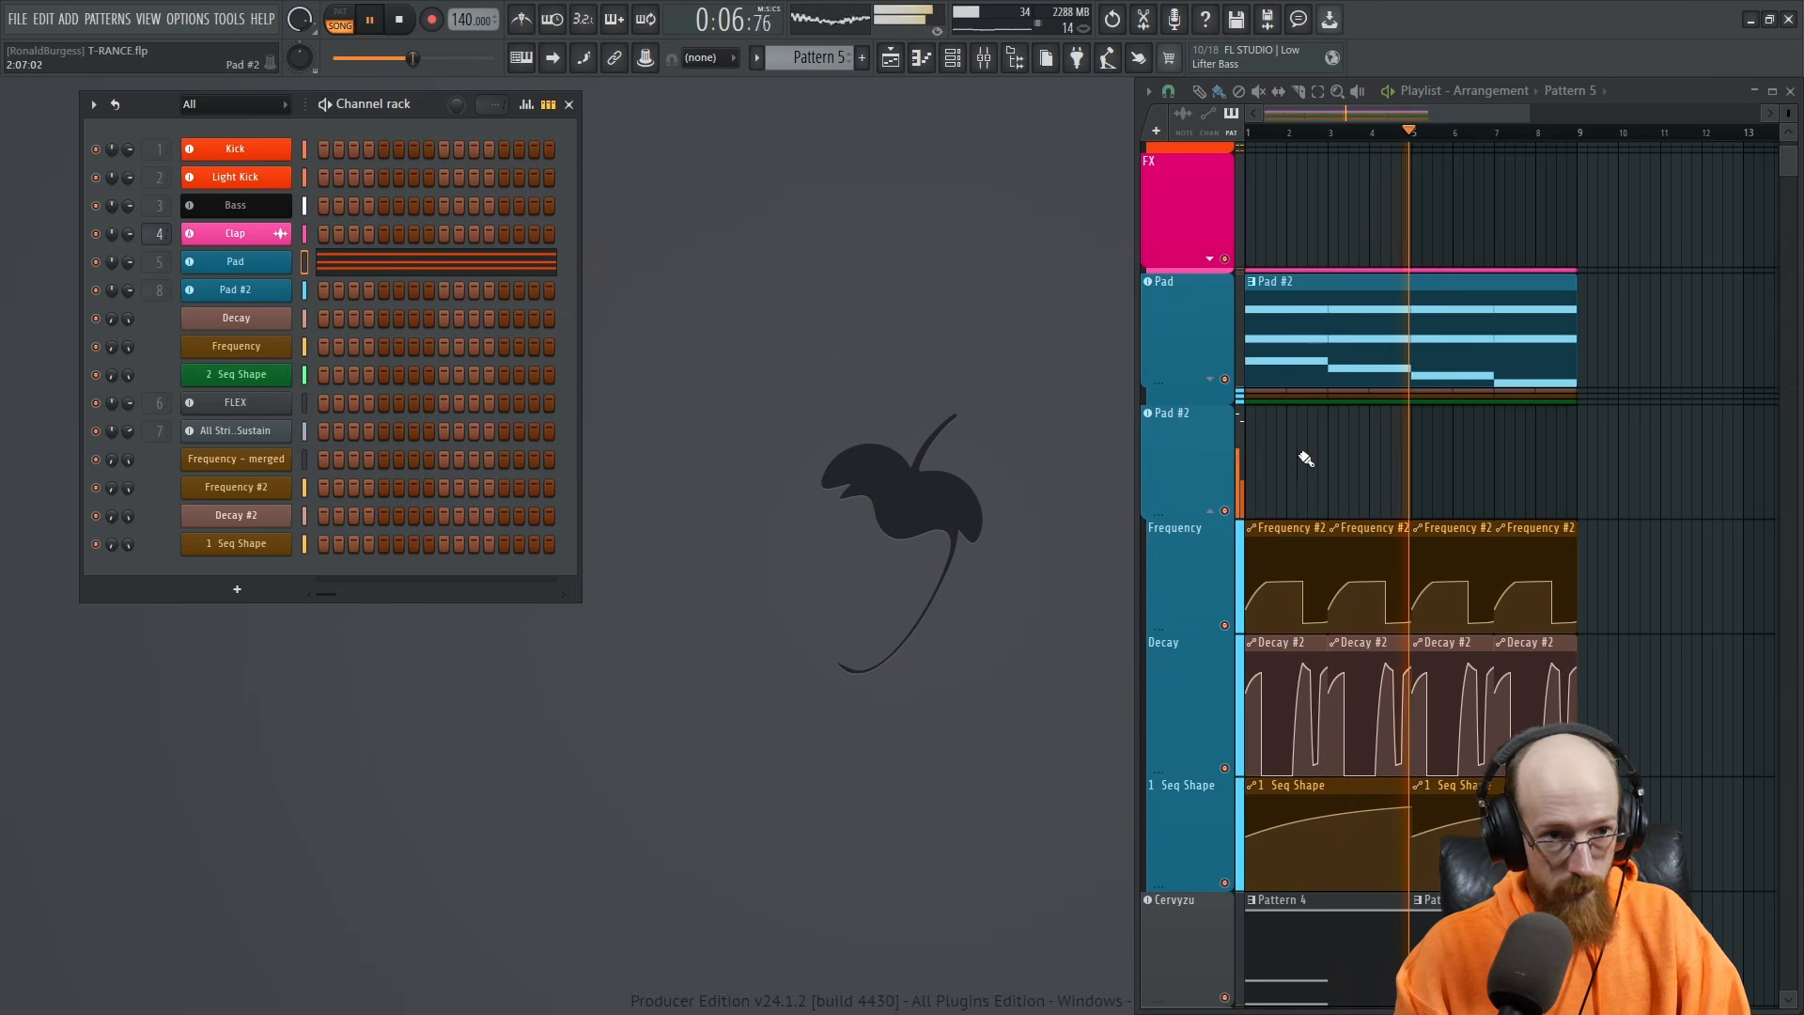
Move the Pad #2 clip to the Pad #2 track and place a muted copy at the start of the Pad track.
left_click_drag(1301, 363, 1296, 475)
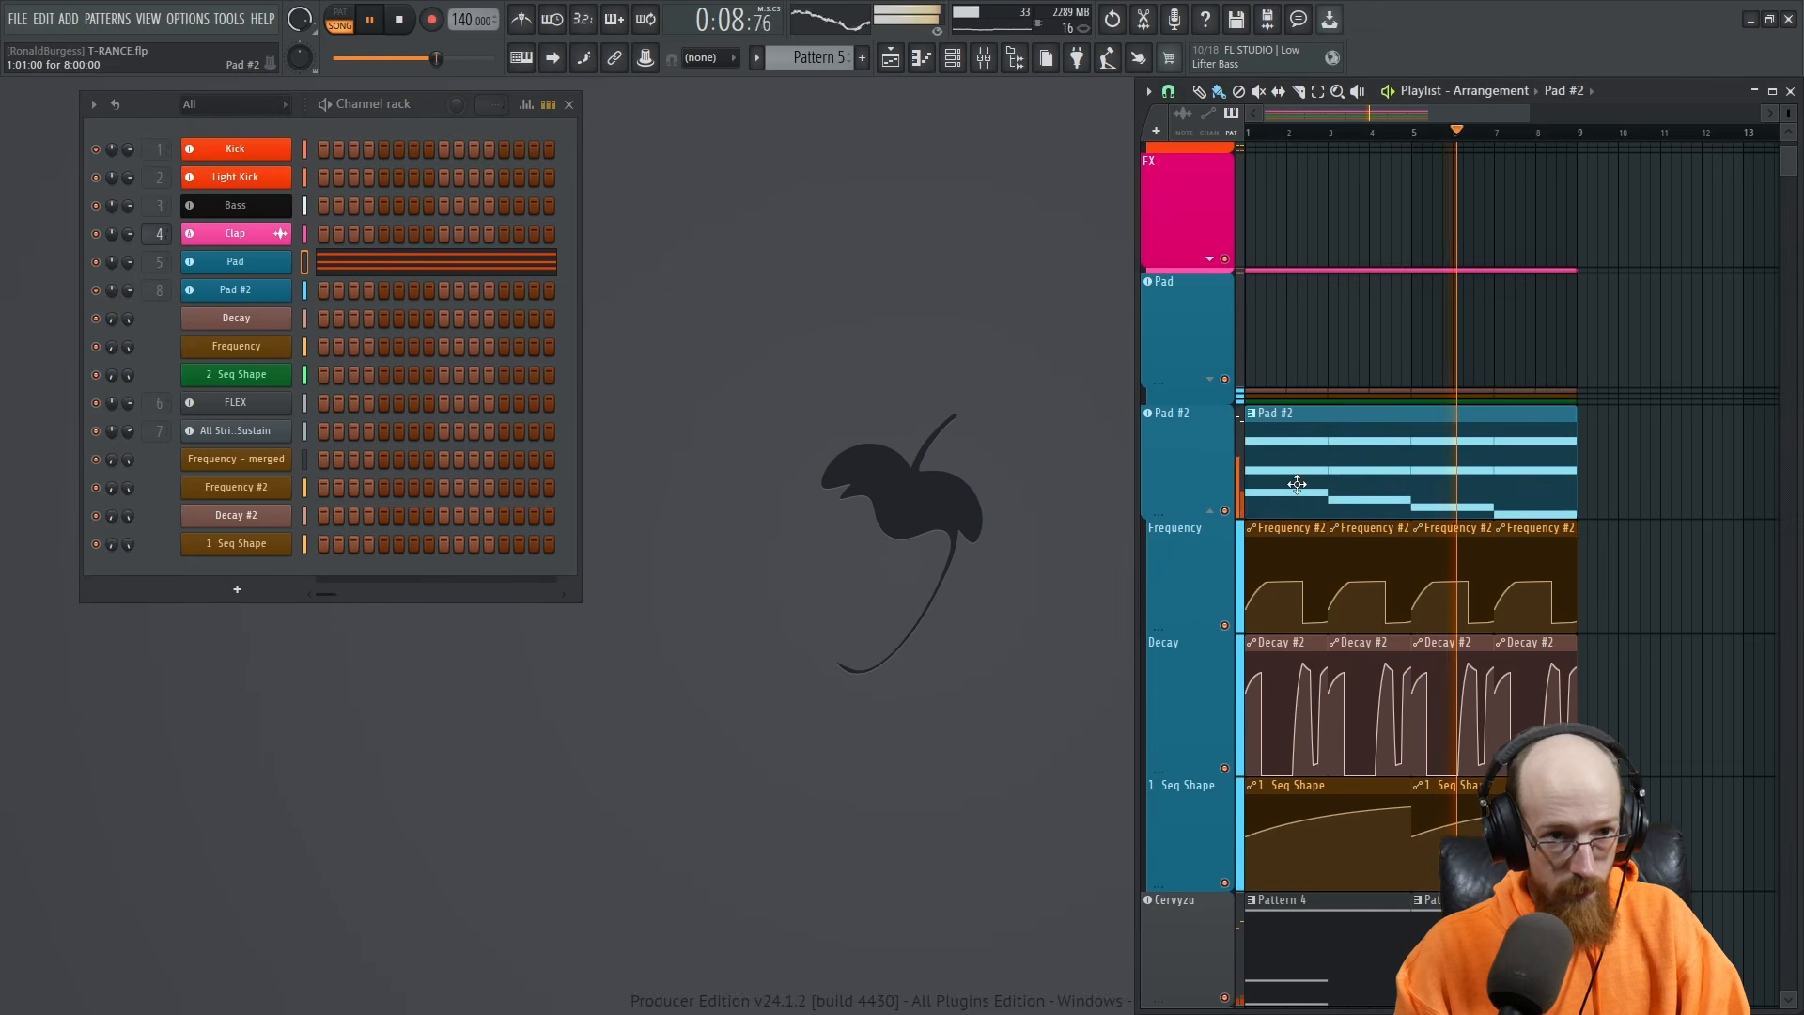
left_click(1333, 346)
left_click_drag(1334, 345, 1262, 348)
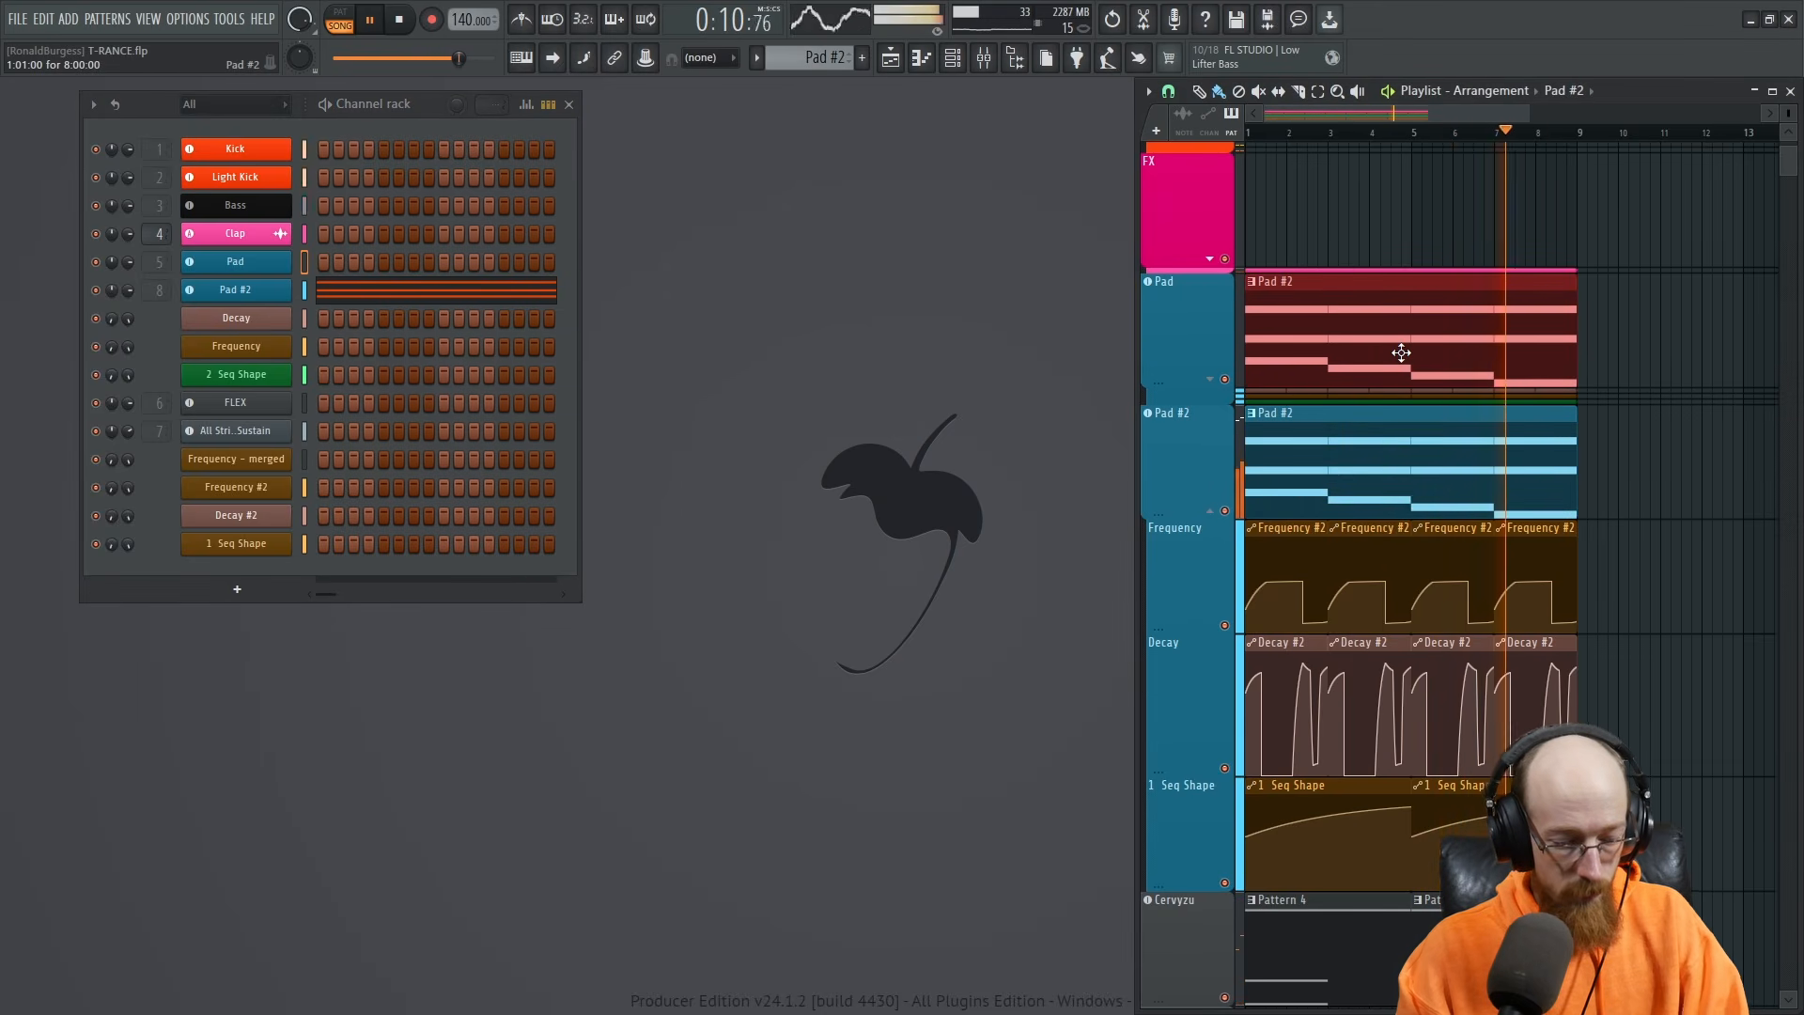
key("alt+m")
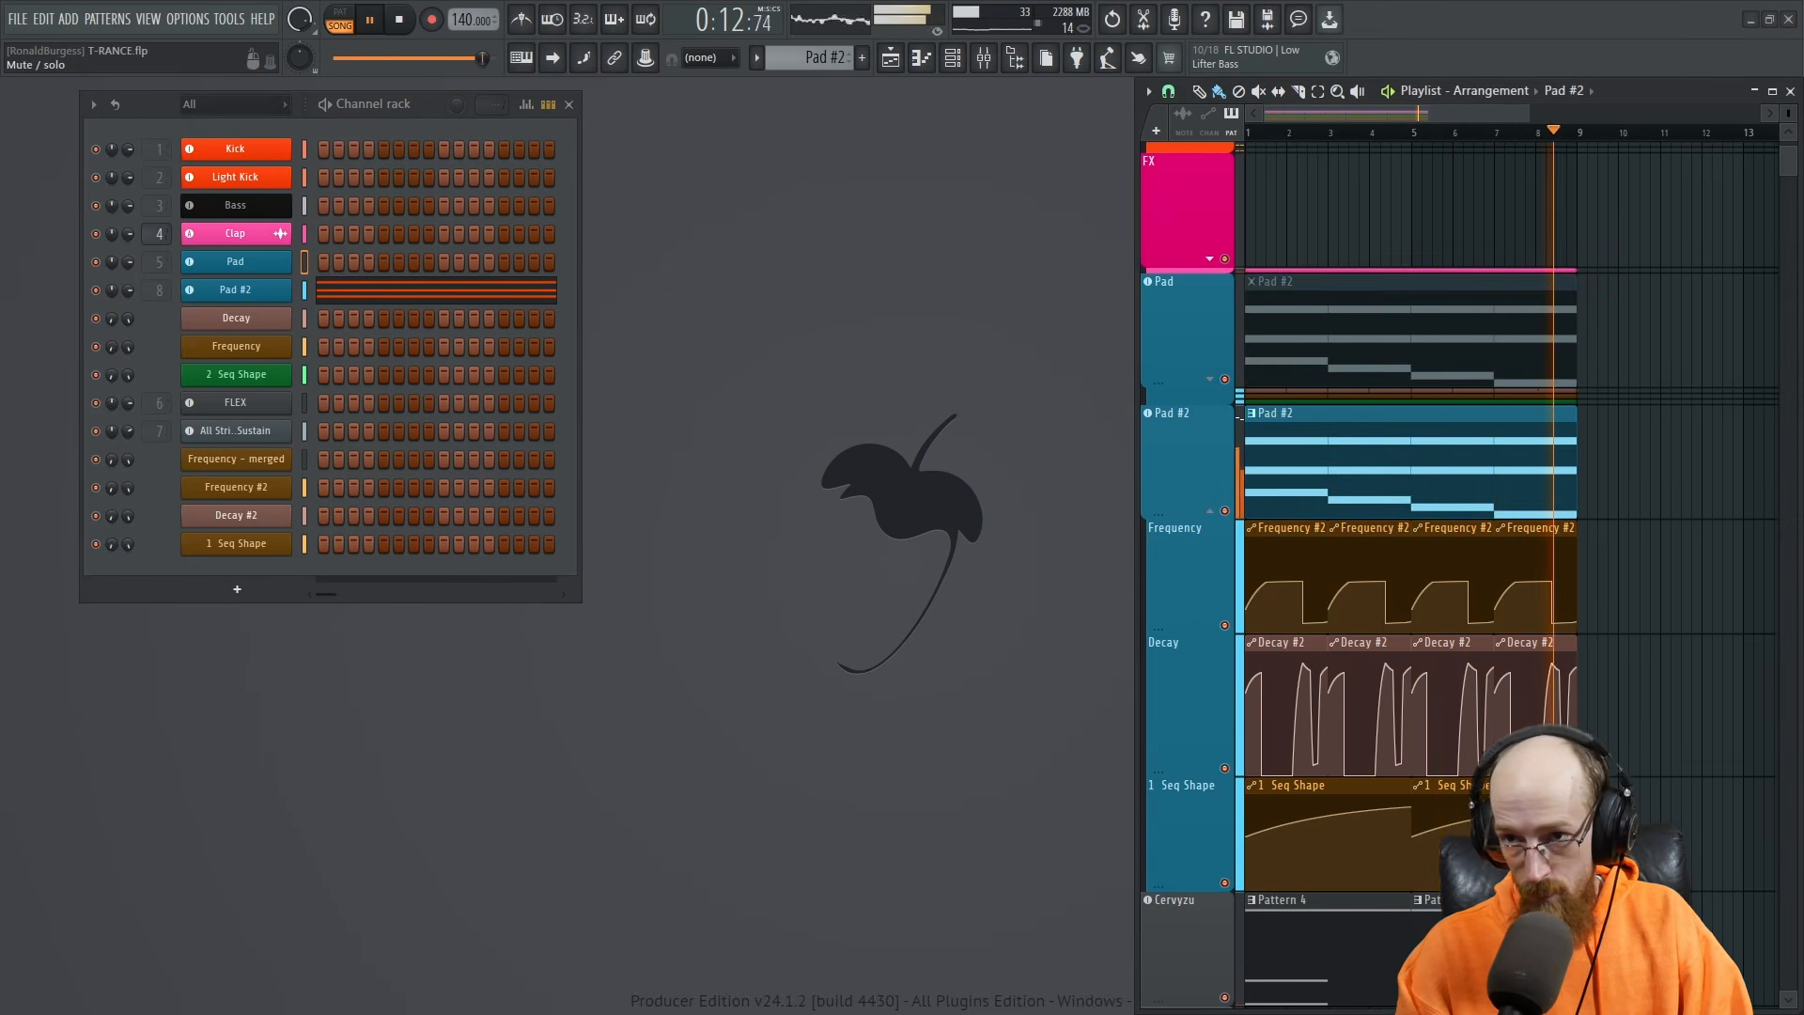
key("space")
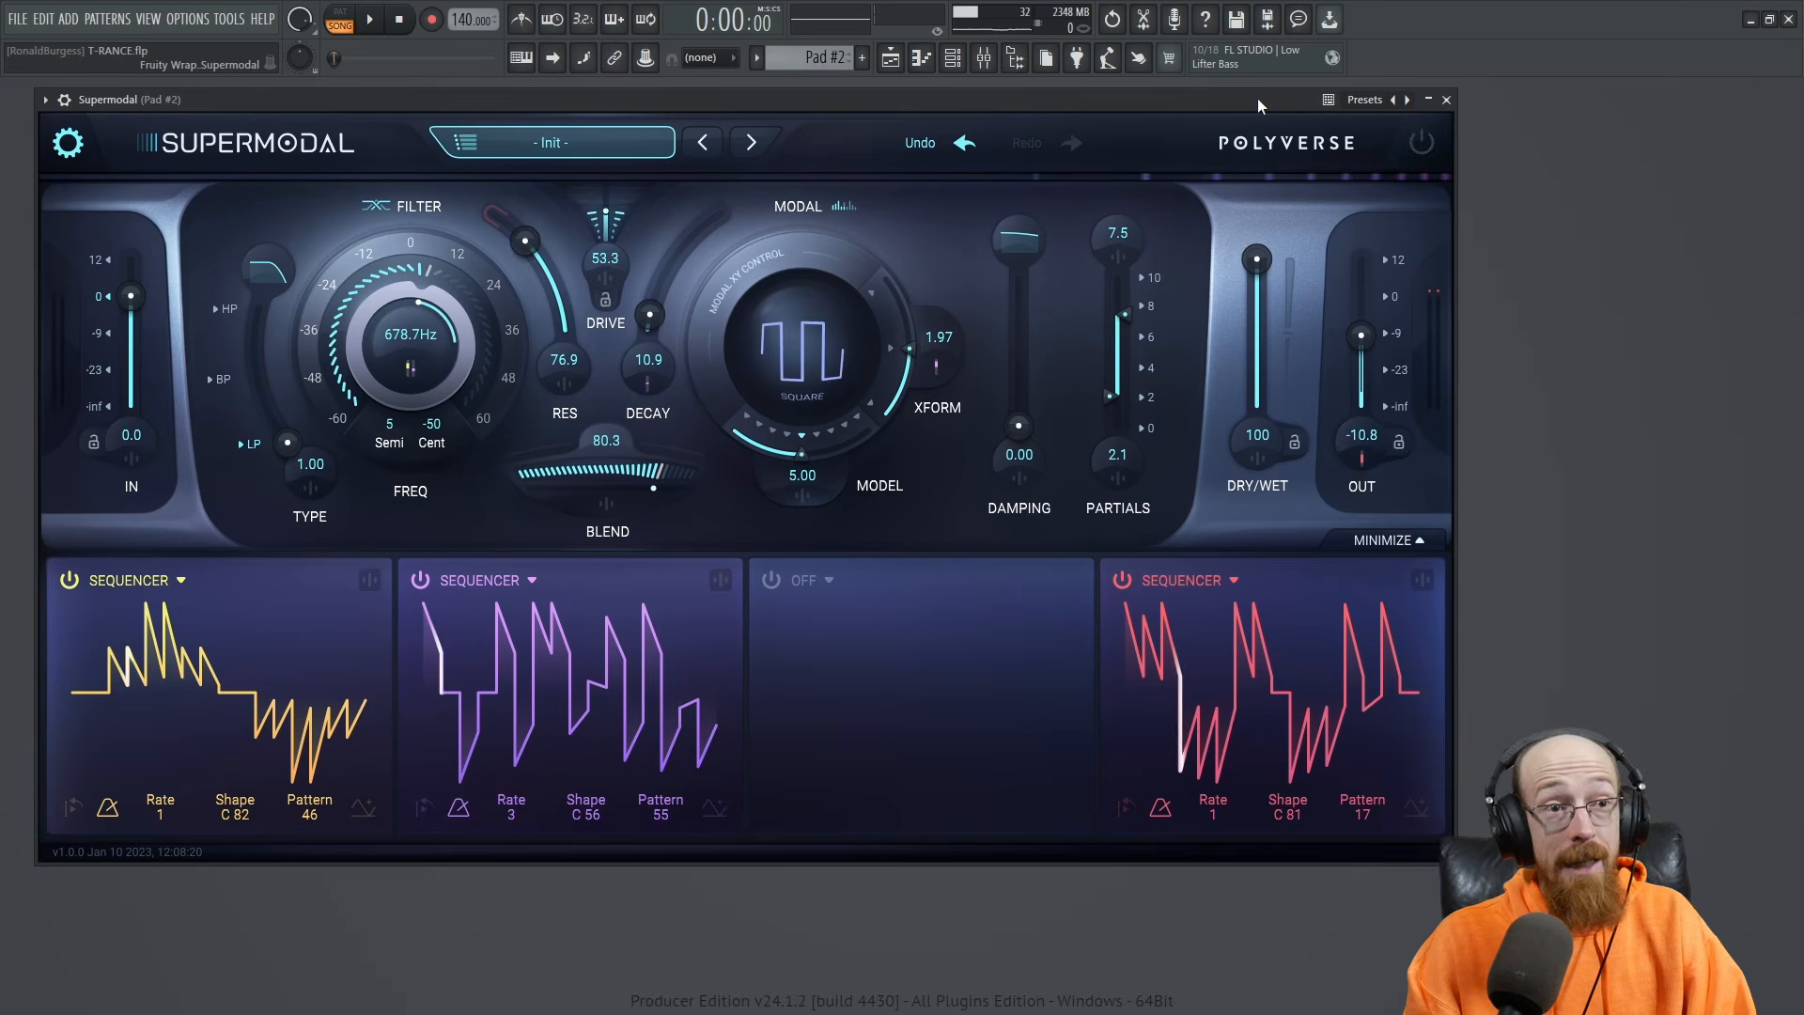
Play the arrangement with Pad #2's Supermodal bypassed, lower its dry/wet mix to 42.9 and switch the effect on.
key("space")
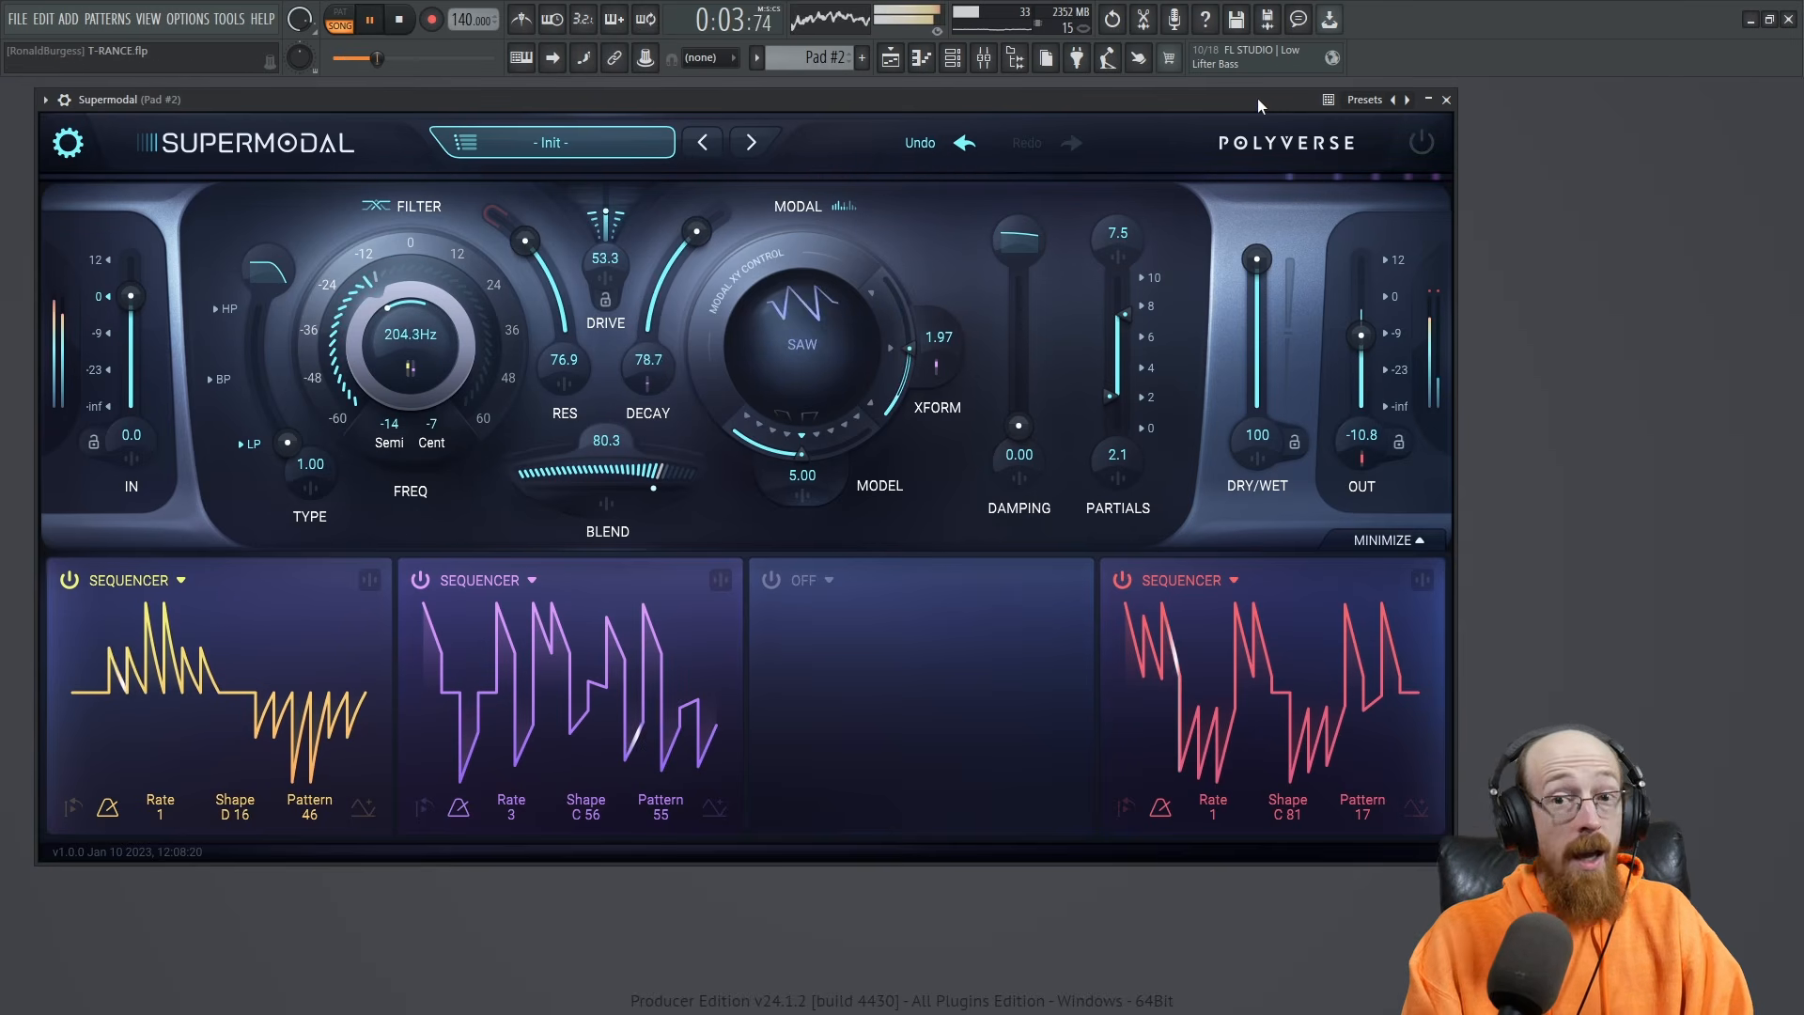
key("space")
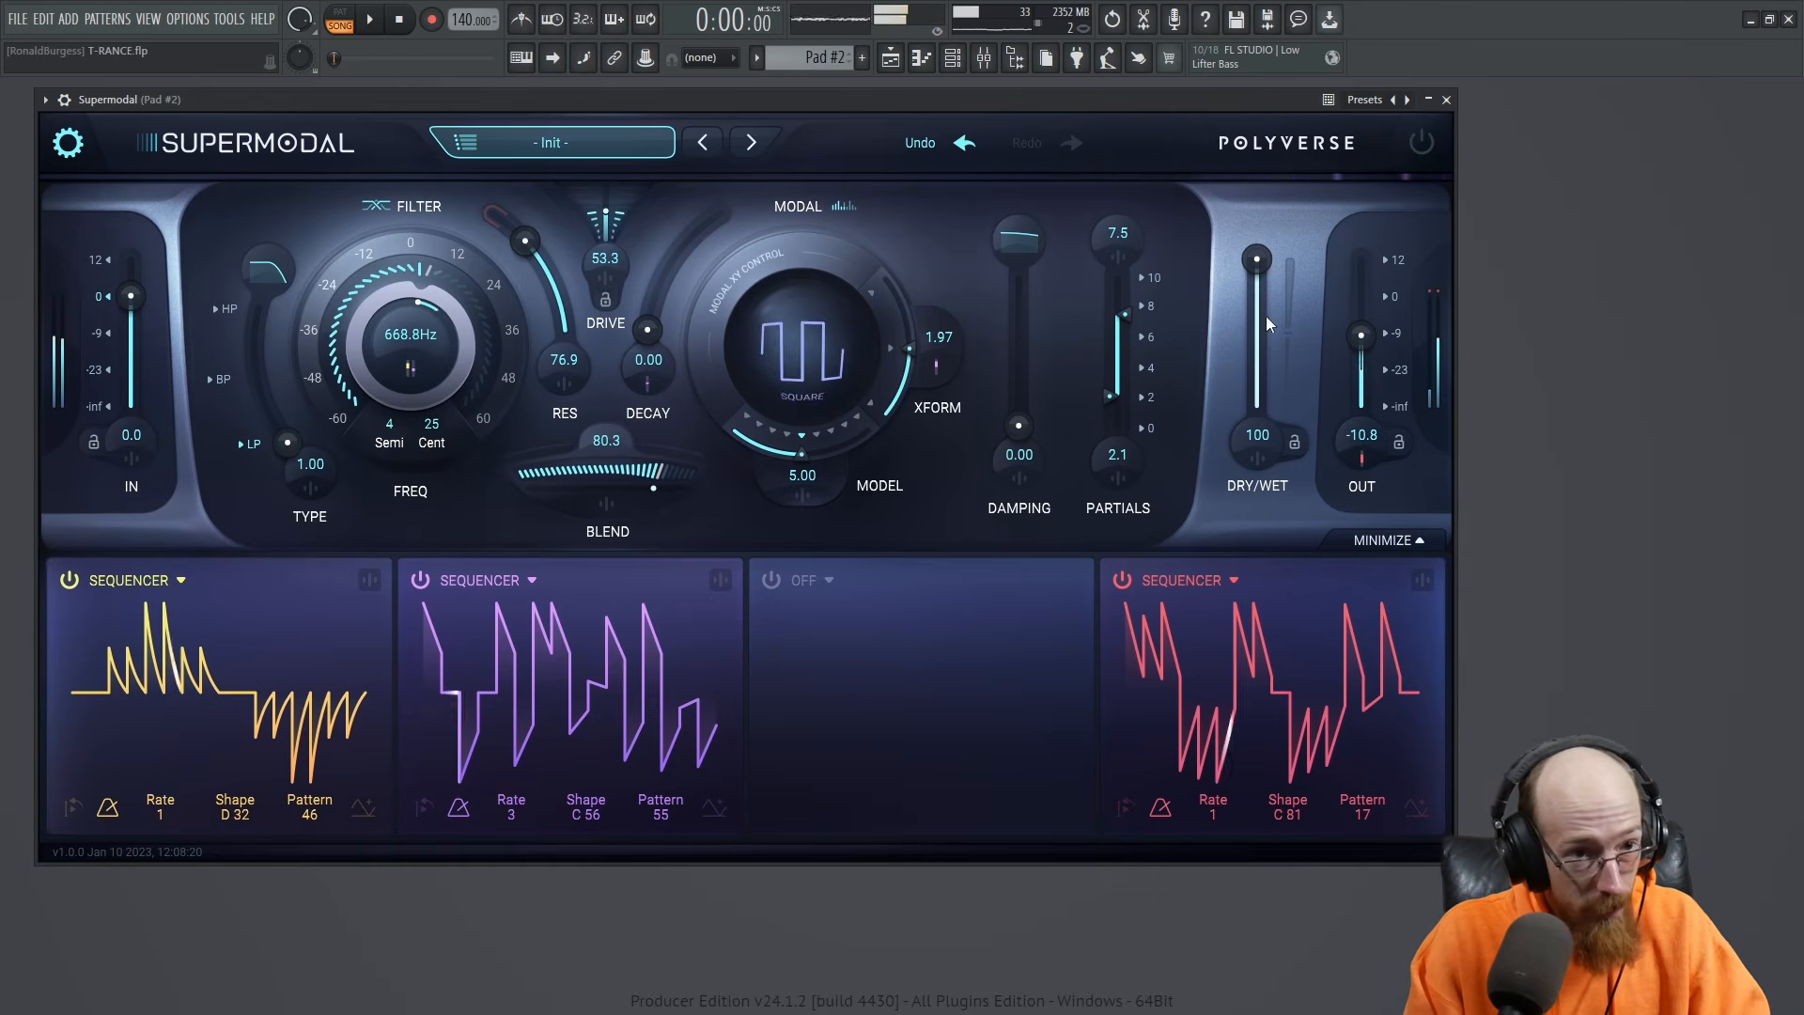
left_click_drag(1260, 259, 1258, 343)
left_click(1421, 143)
Replay the arrangement while raising Supermodal's dry/wet mix to about 90.
key("F6")
left_click(1128, 100)
key("space")
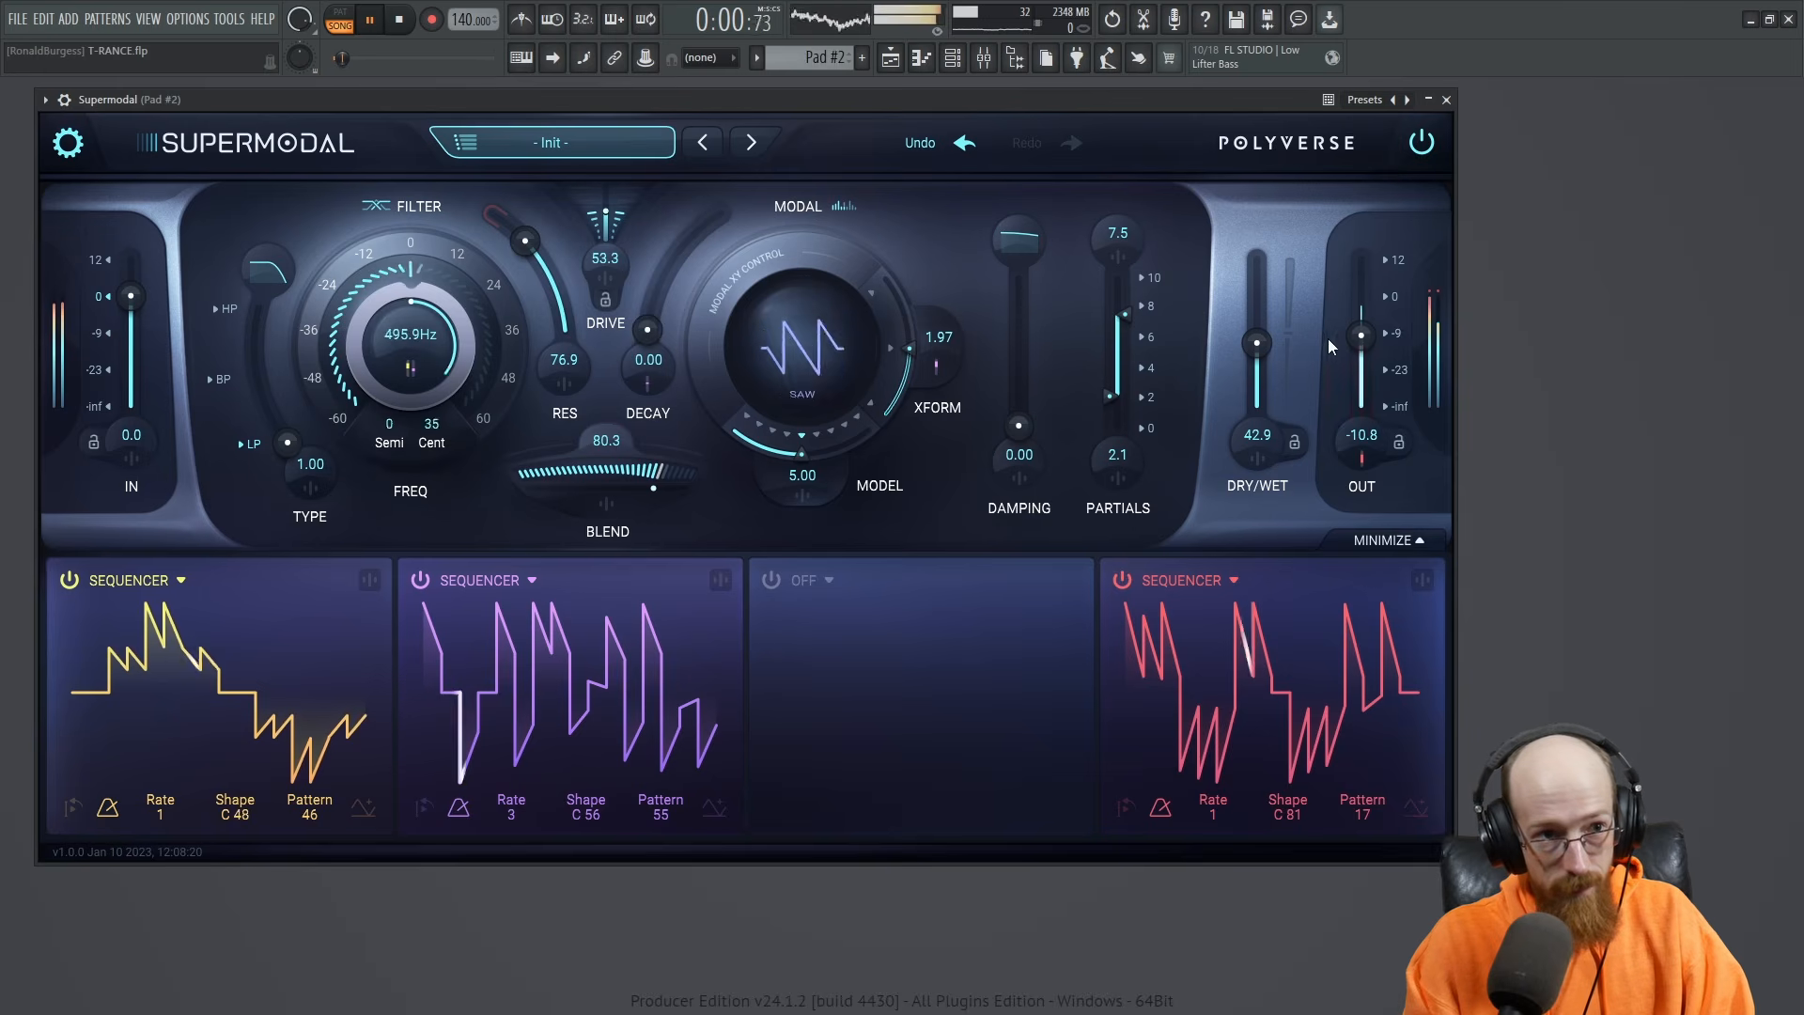
left_click_drag(1255, 343, 1259, 221)
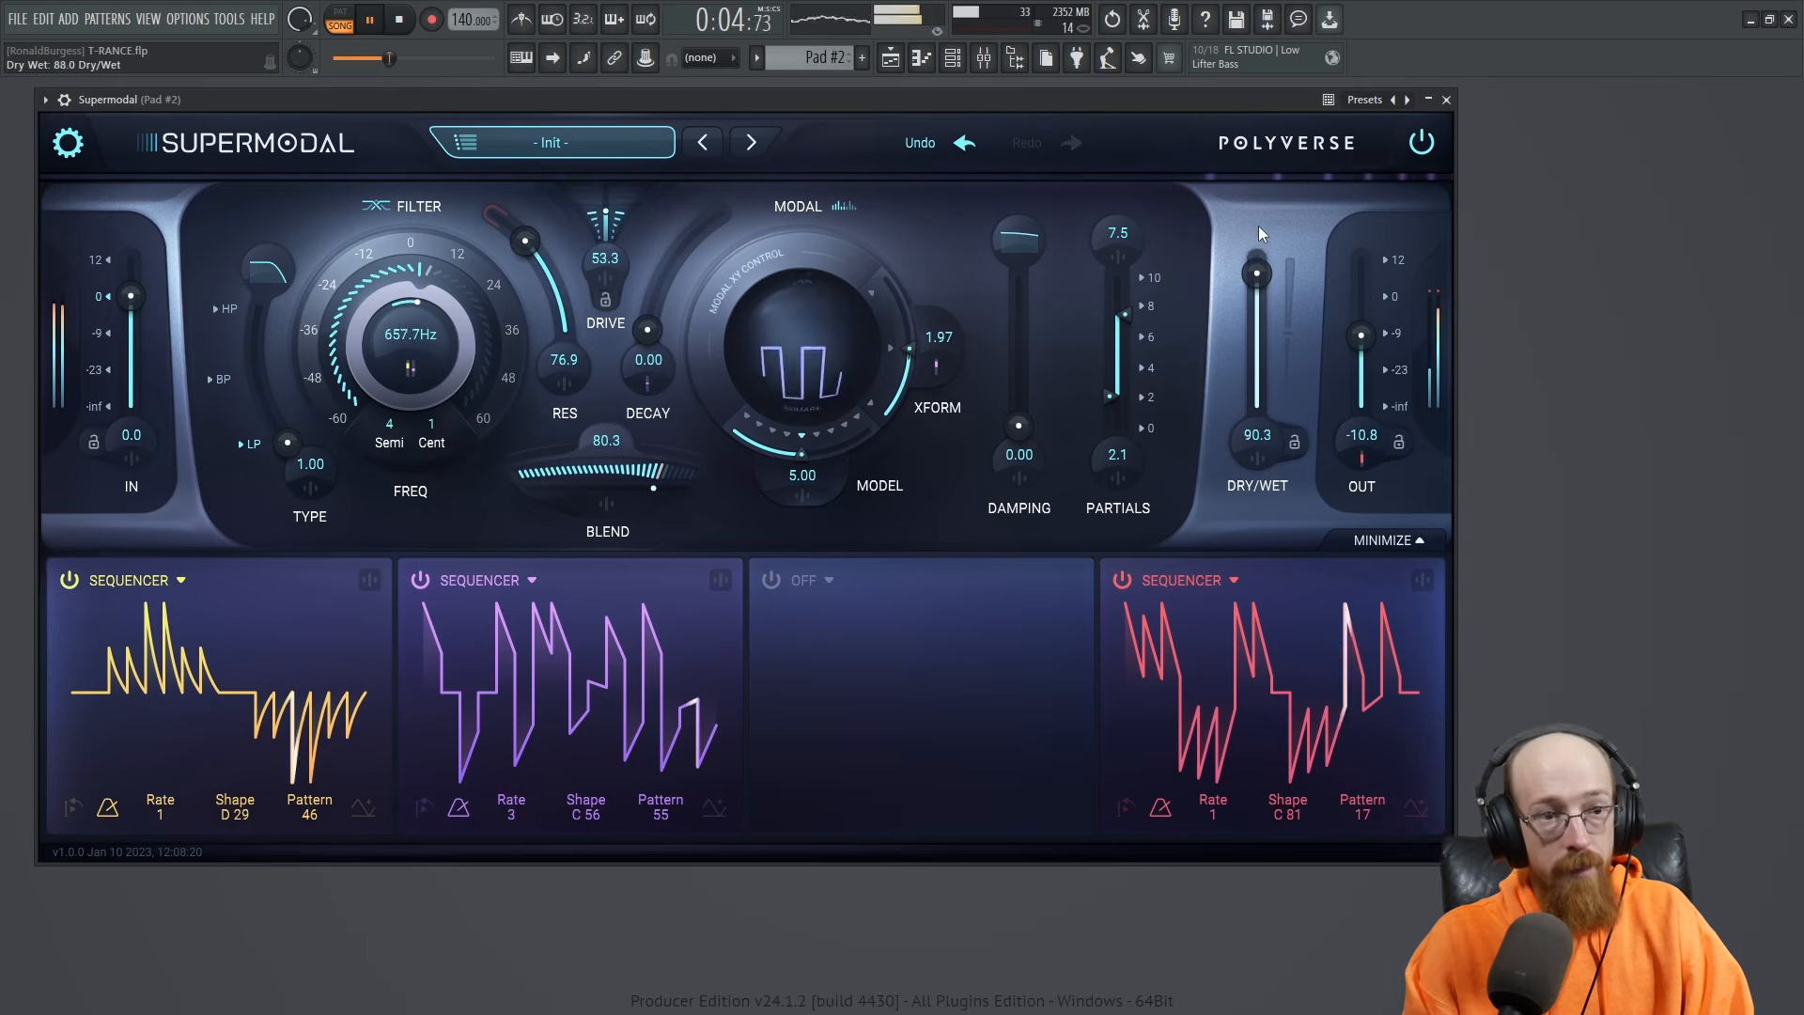
key("space")
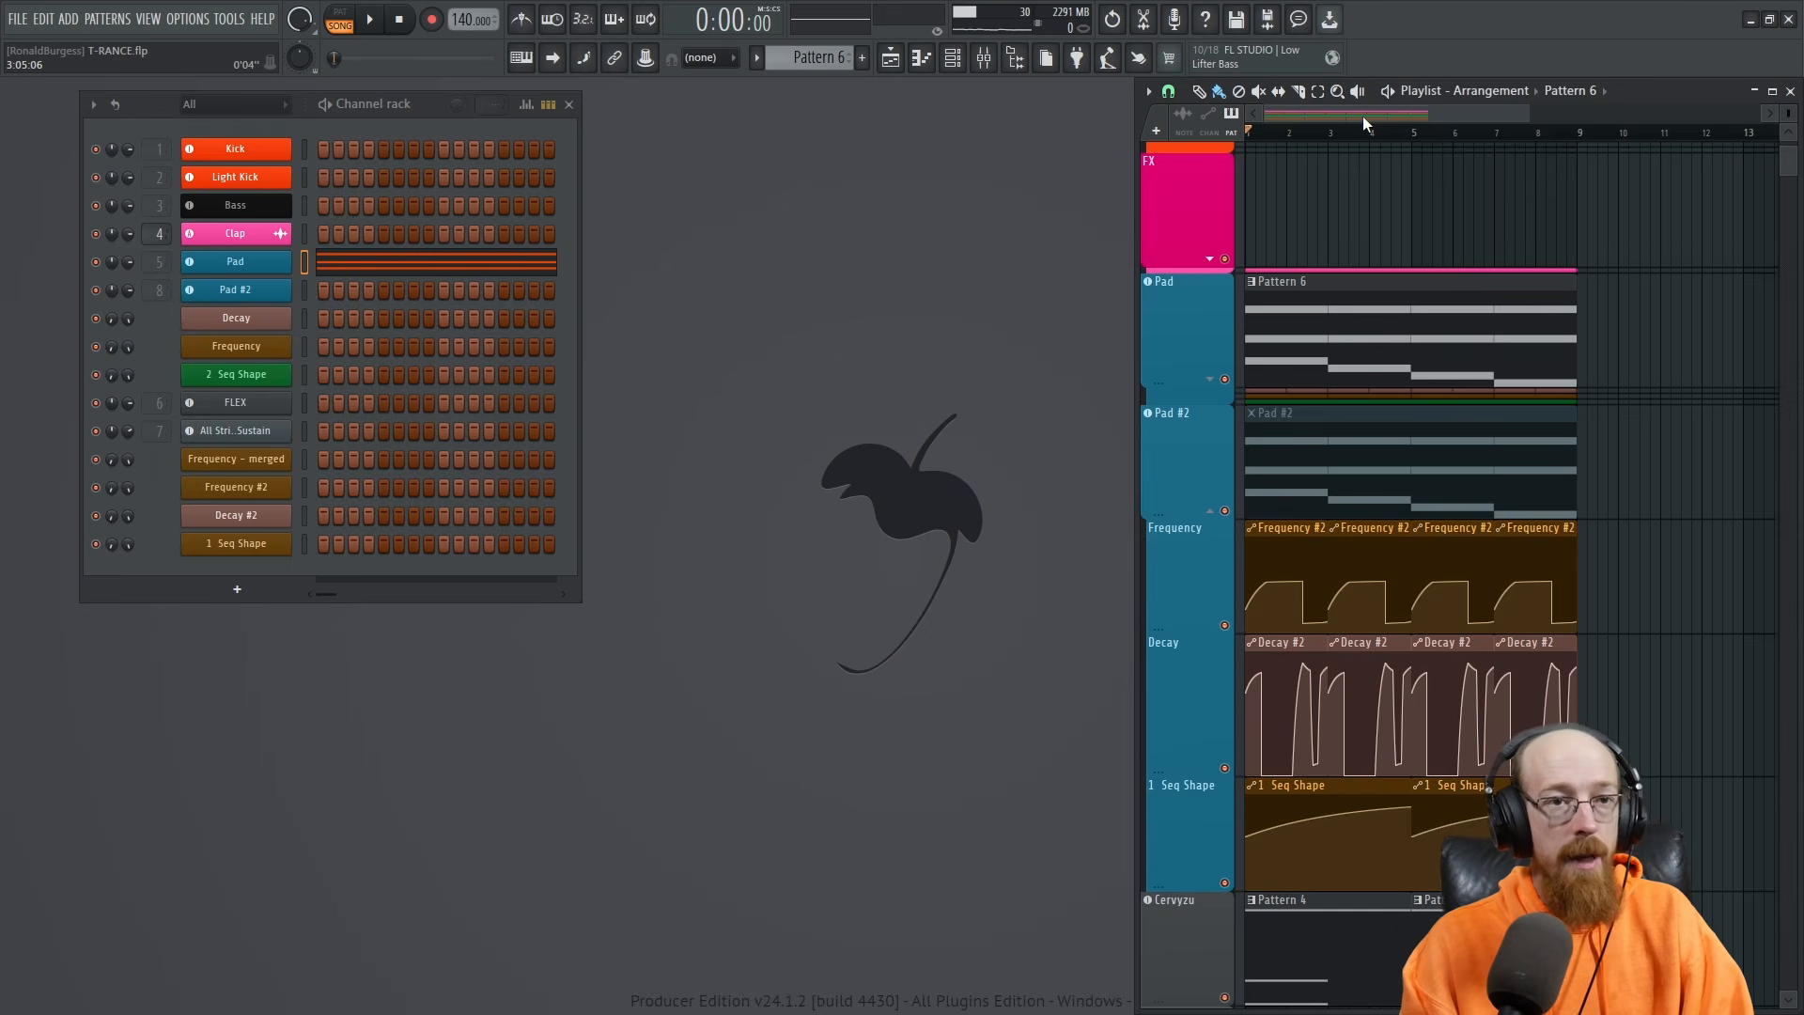
Play the arrangement to examine the Pad channel's automation tracks and Supermodal modulation settings.
key("space")
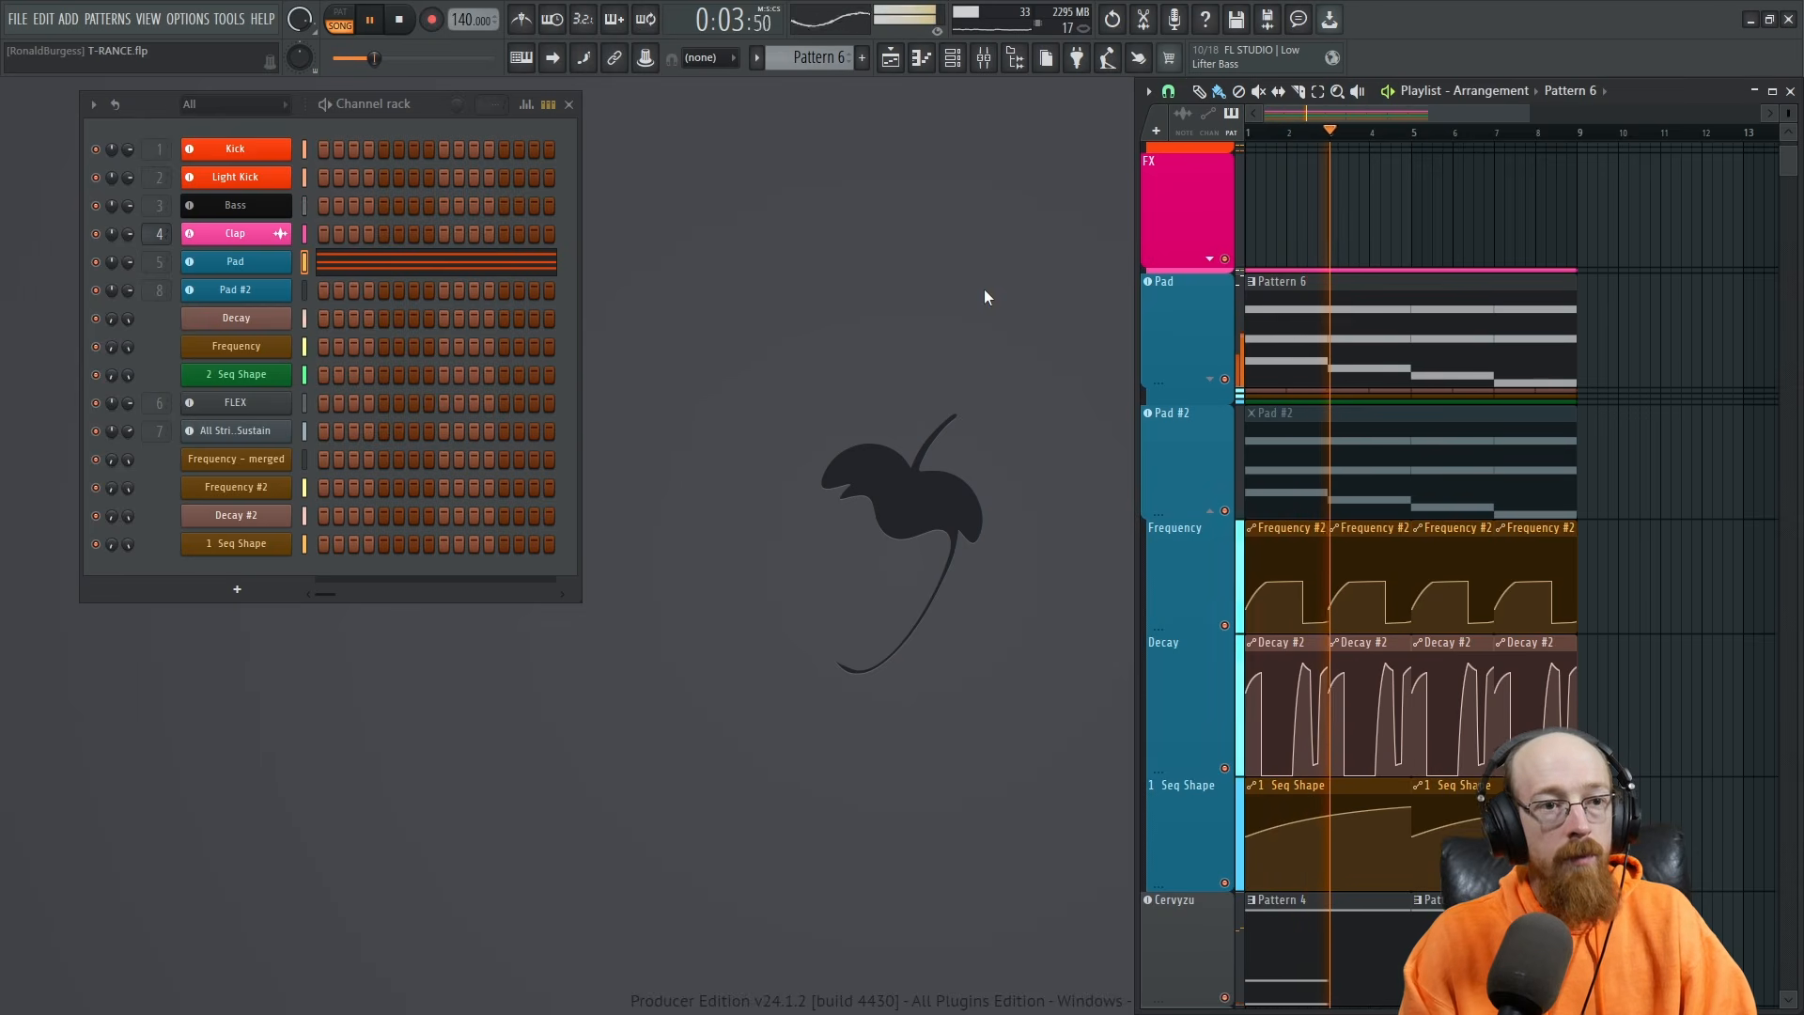
left_click(1211, 380)
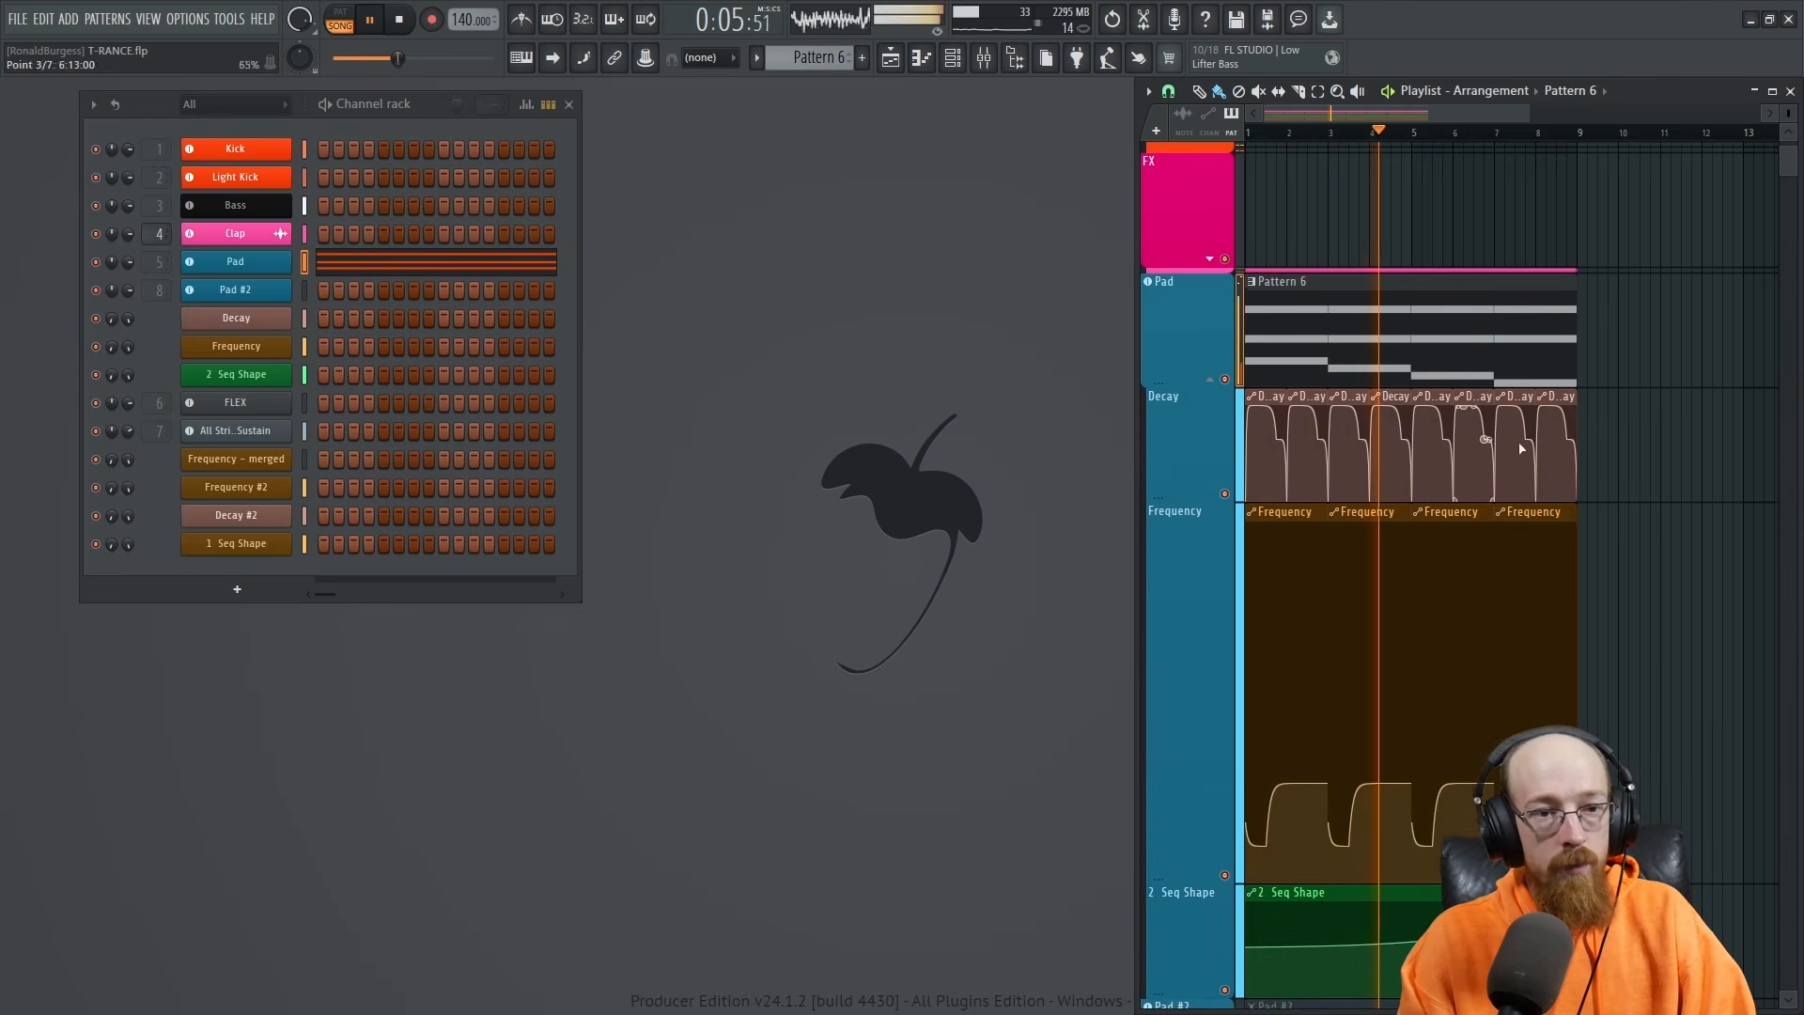
scroll(1640, 456, "down", 2)
scroll(1641, 457, "up", 1)
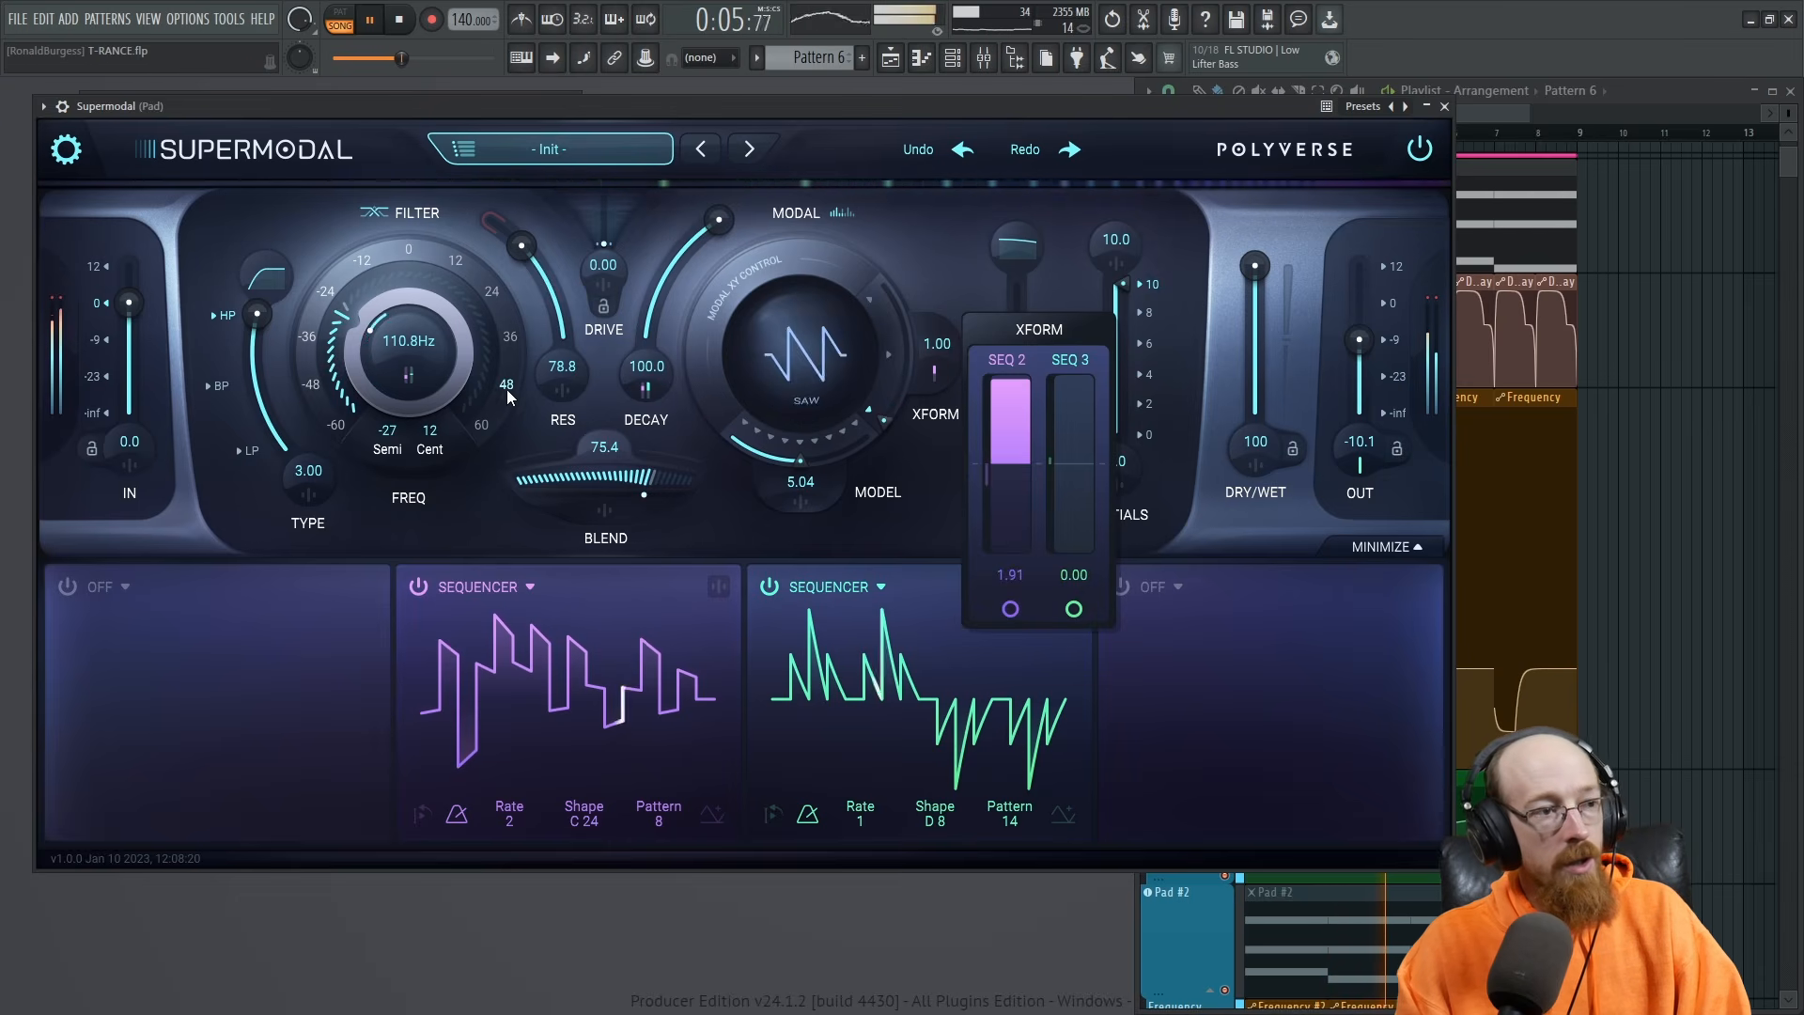
mouse_move(409, 376)
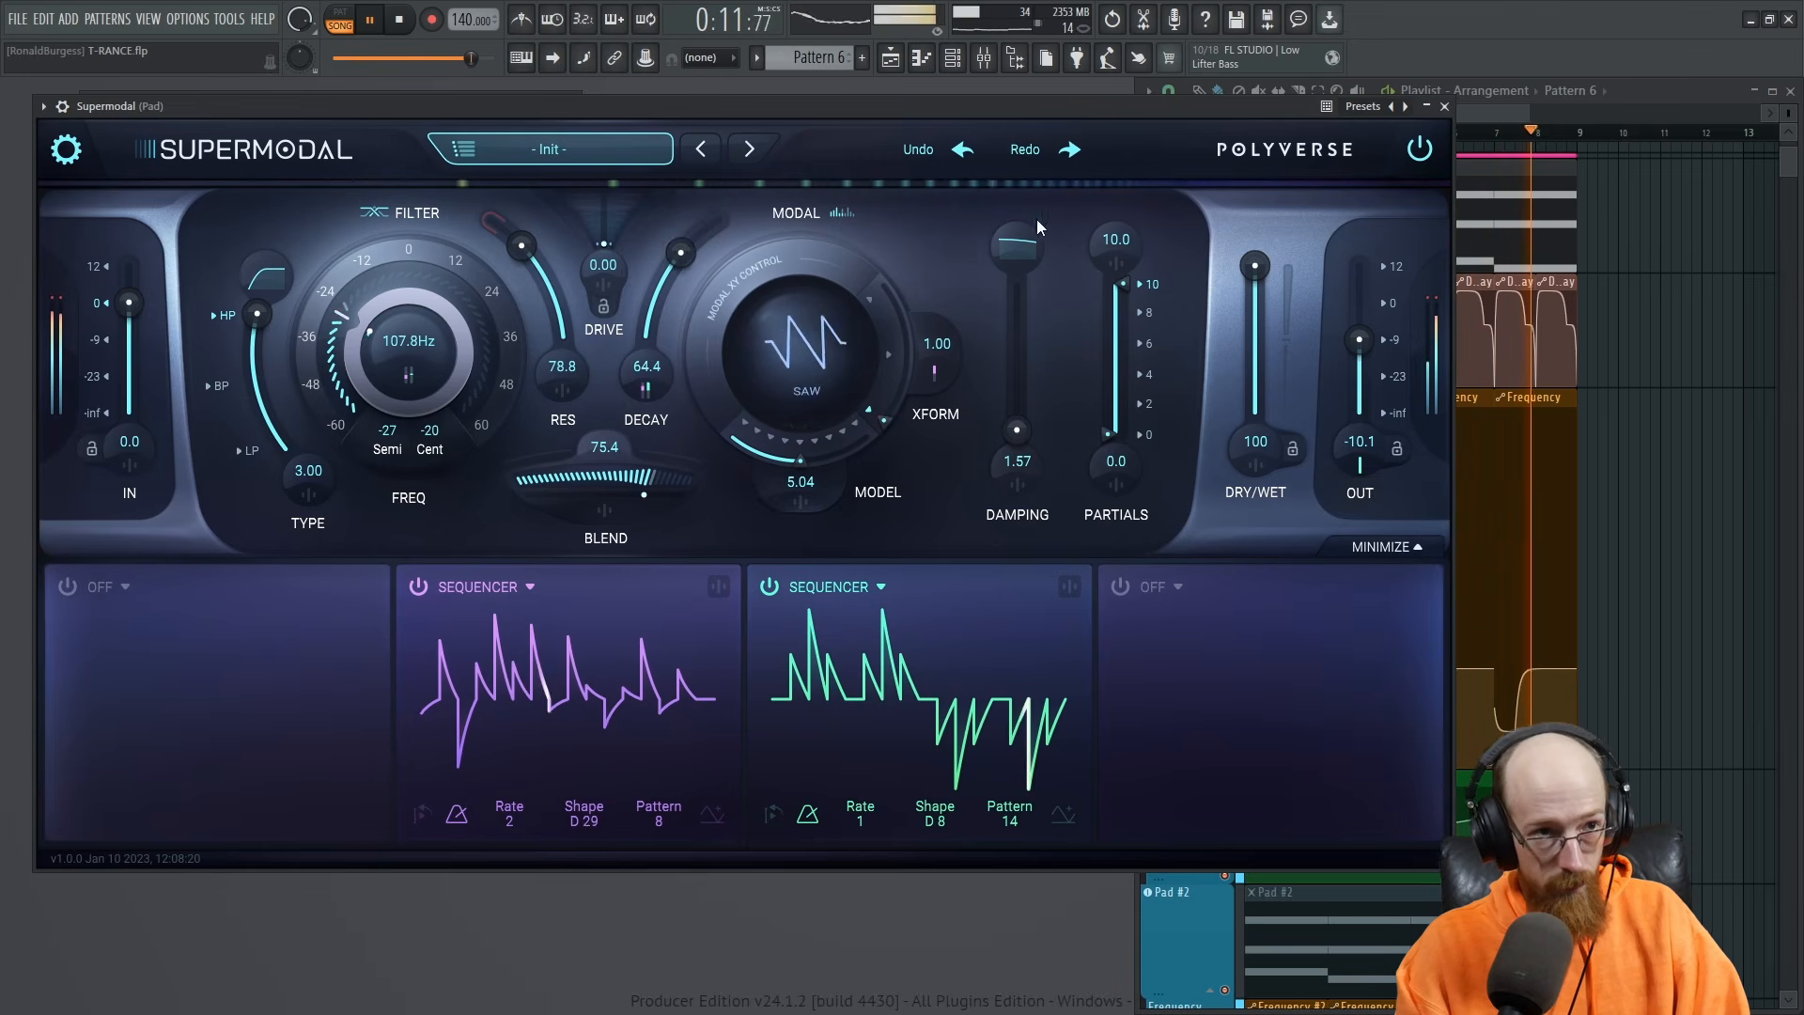
left_click(1446, 108)
key("space")
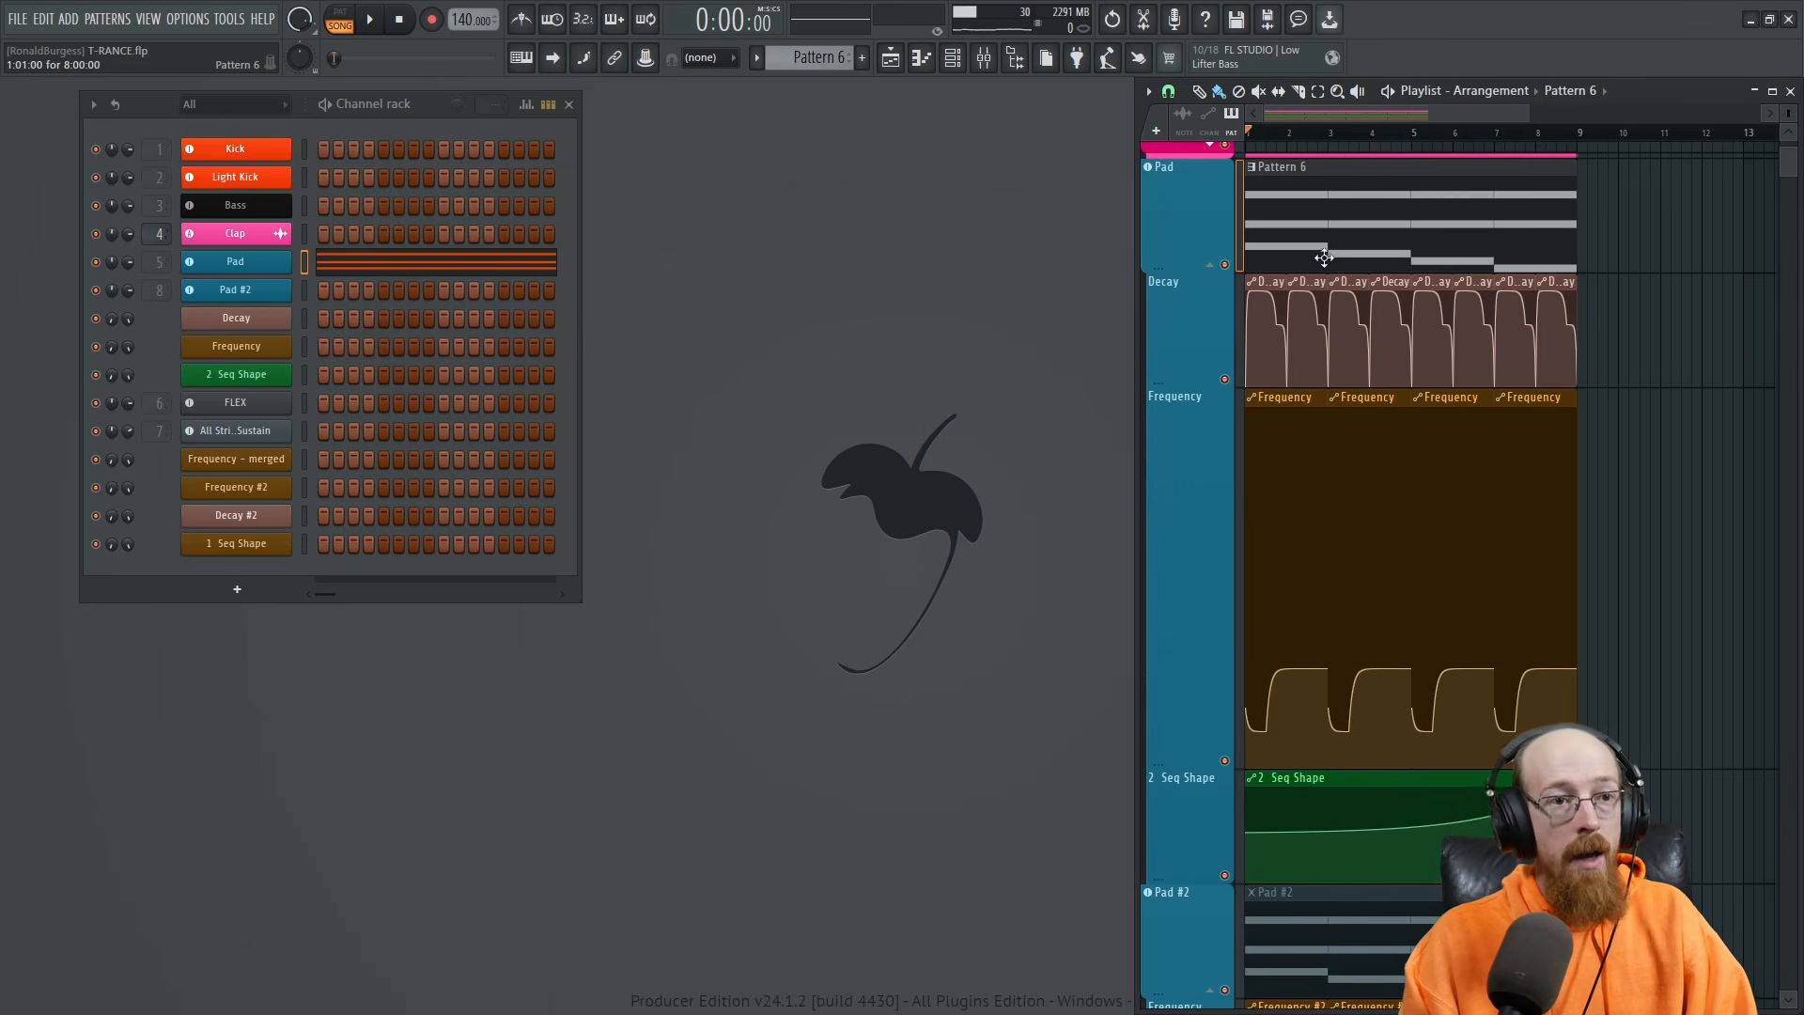
Collapse the Pad track's automation lanes and select the muted Pad #2 clip.
left_click(1213, 269)
left_click_drag(1348, 362, 1575, 403)
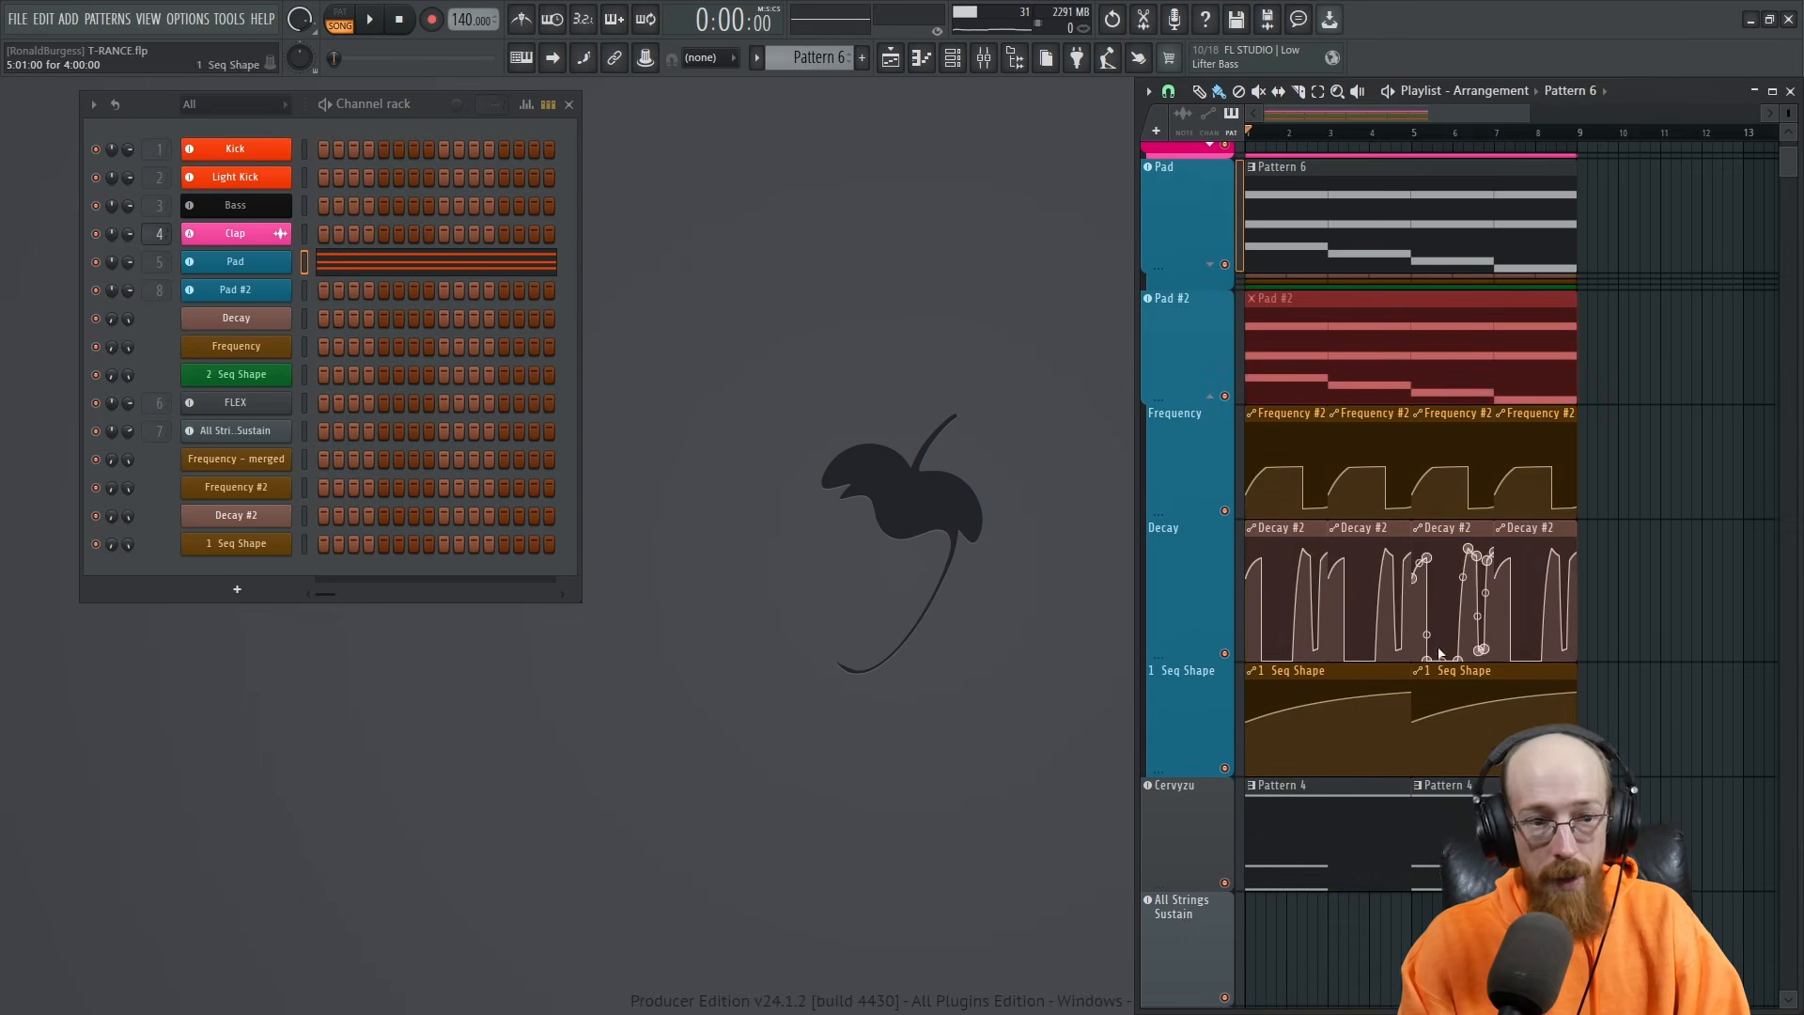